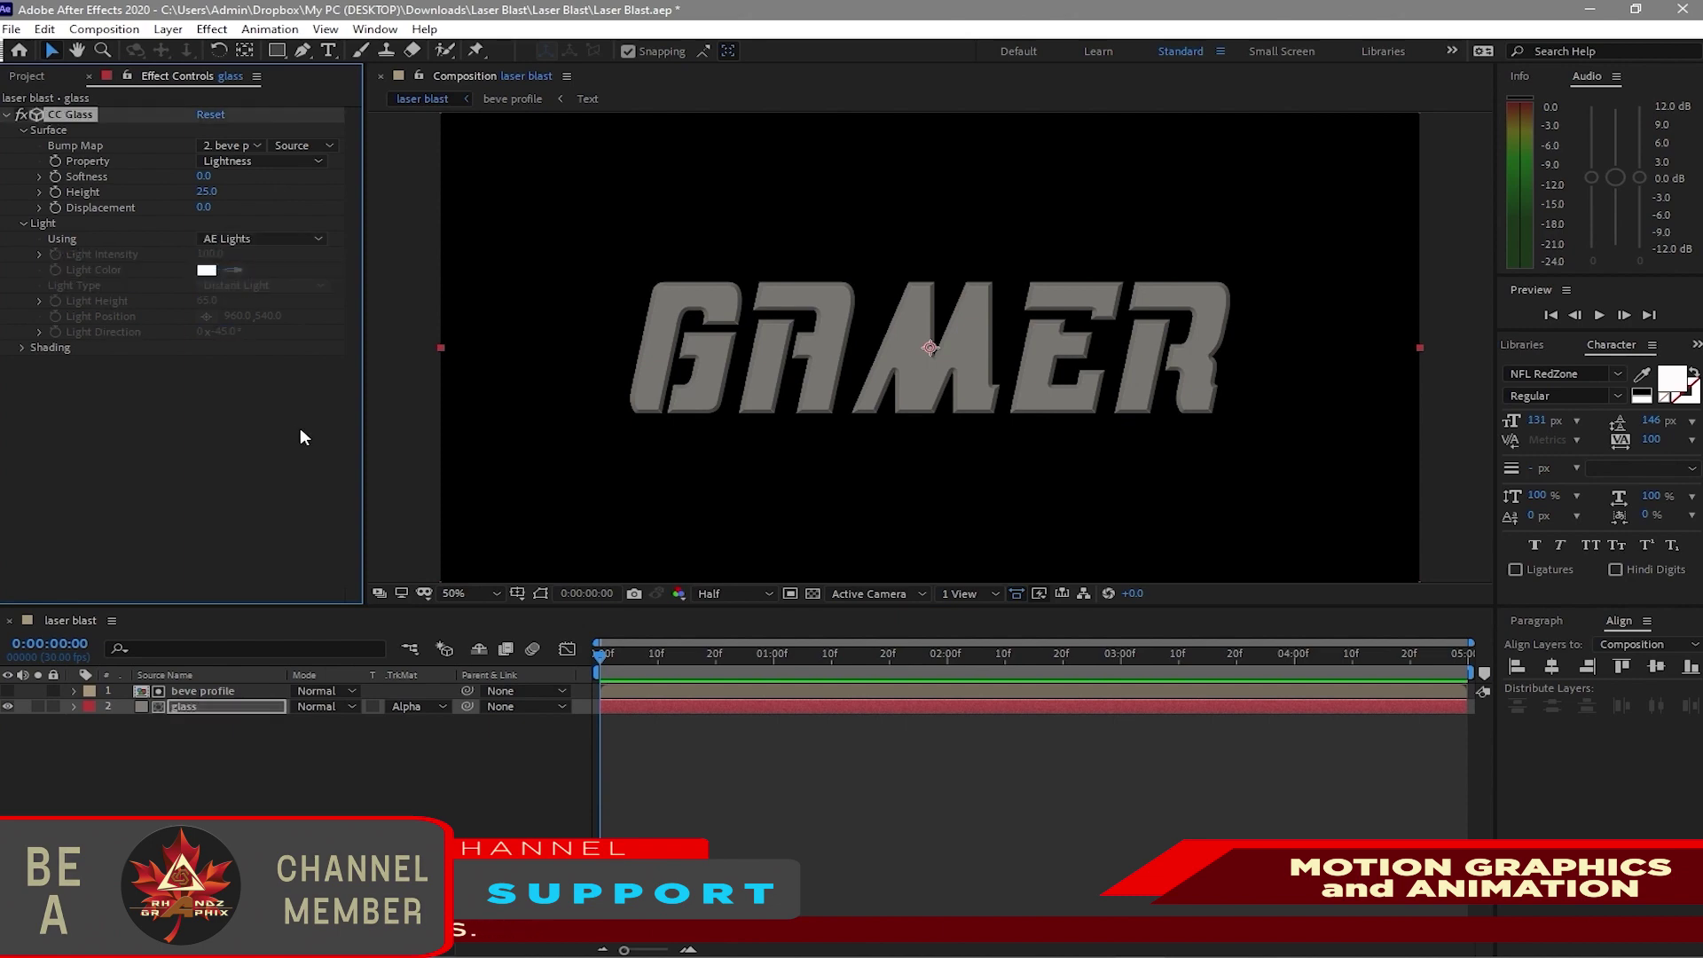
Add a point light to the laser blast composition
click(168, 29)
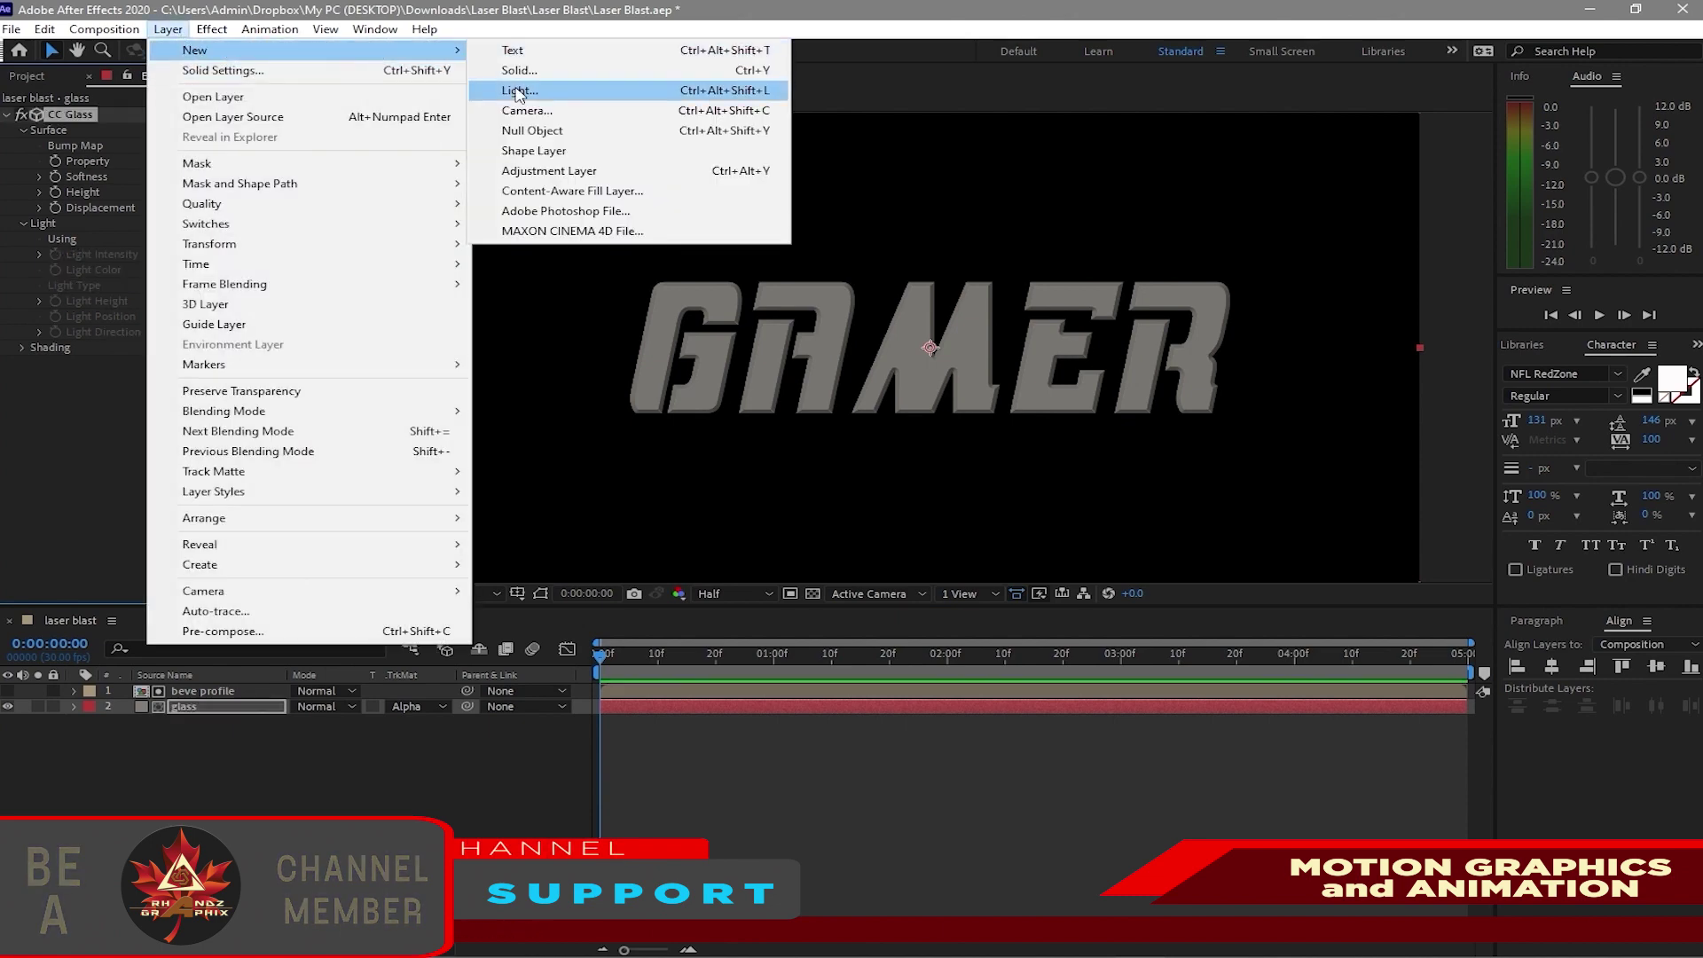
click(532, 91)
drag(222, 706, 222, 685)
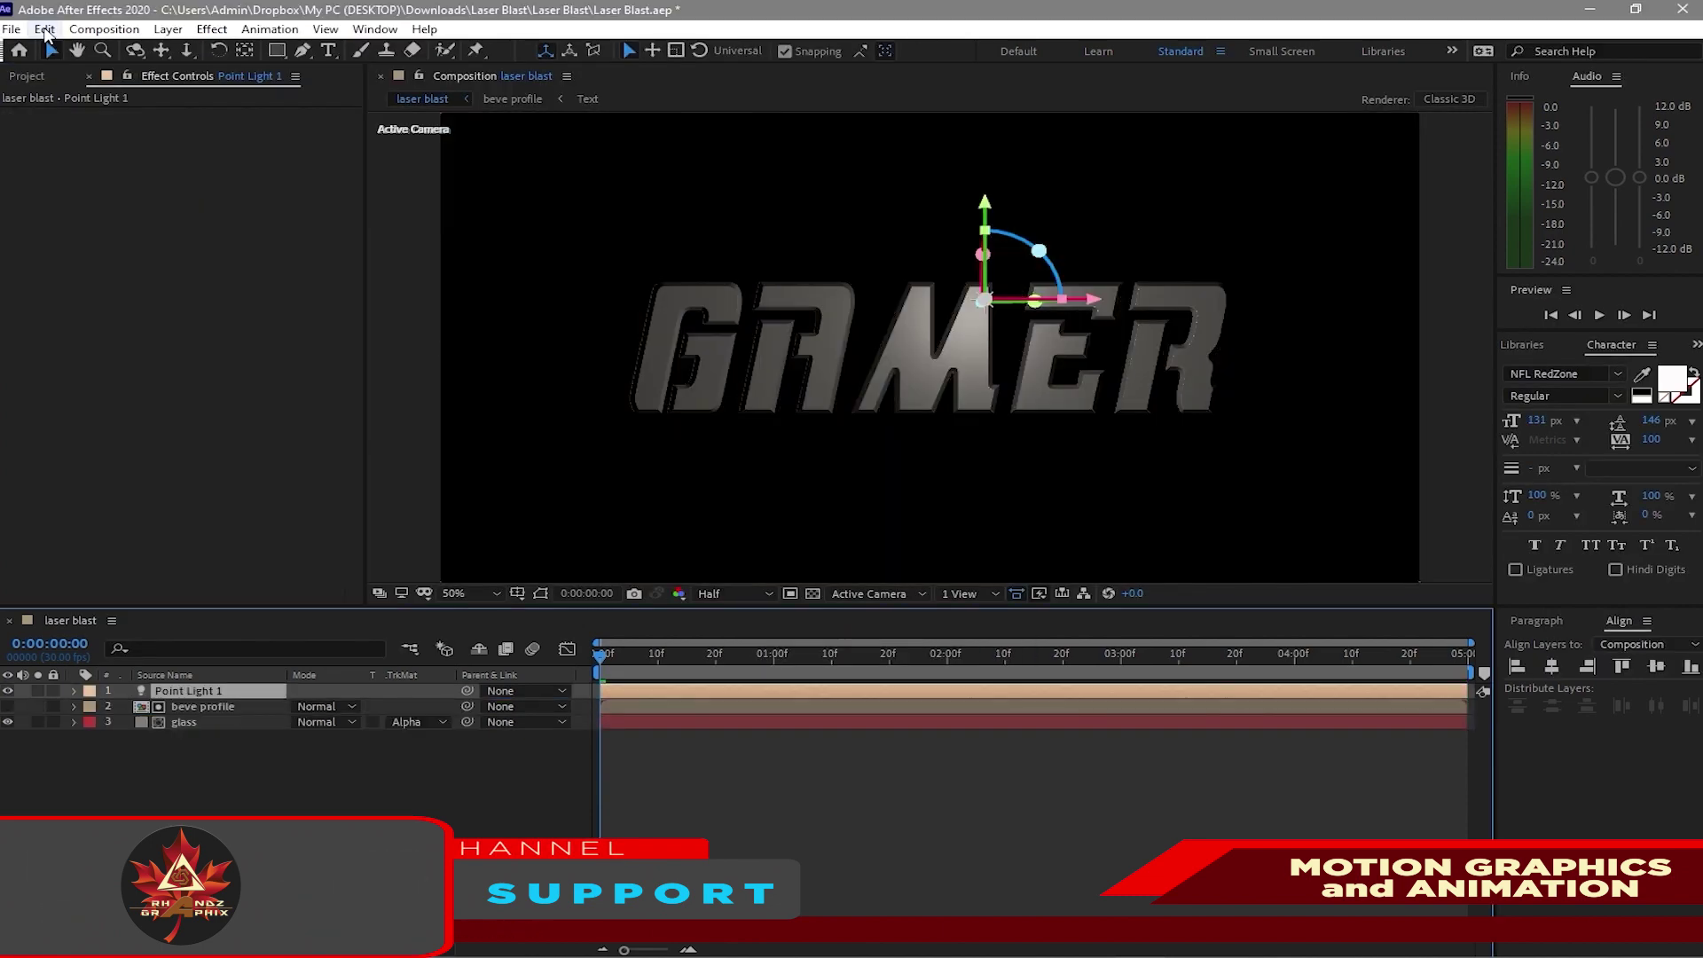
Duplicate the point light twice so the composition has three point lights
click(45, 28)
click(88, 264)
click(45, 28)
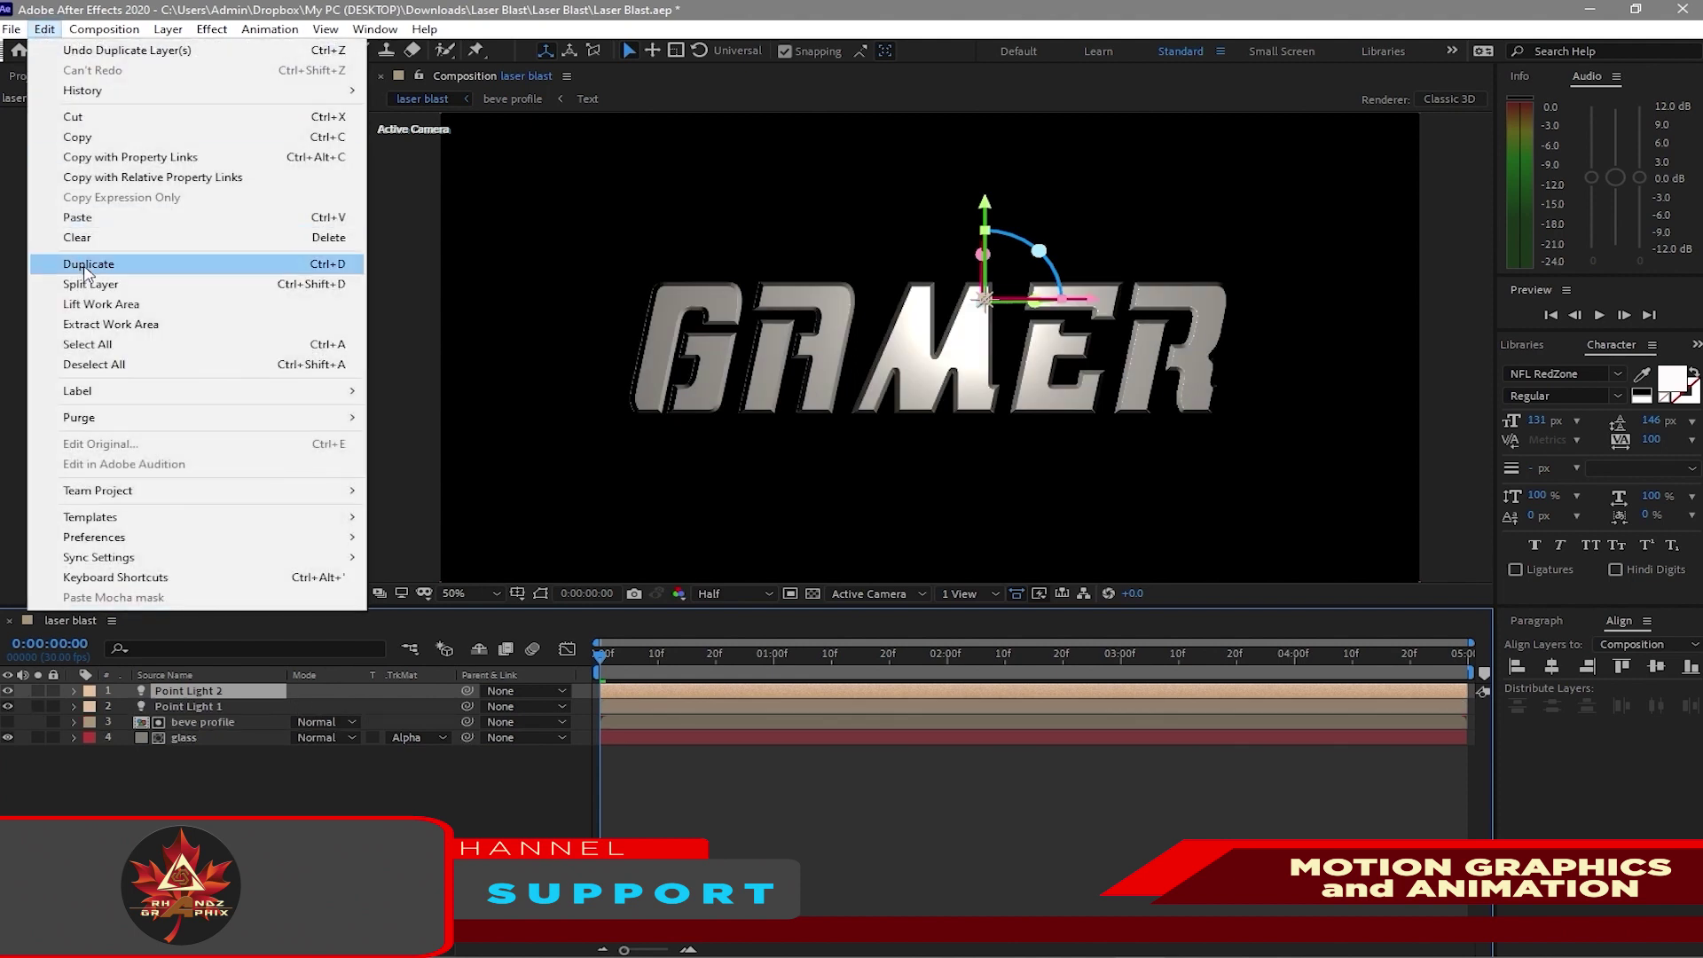
click(89, 264)
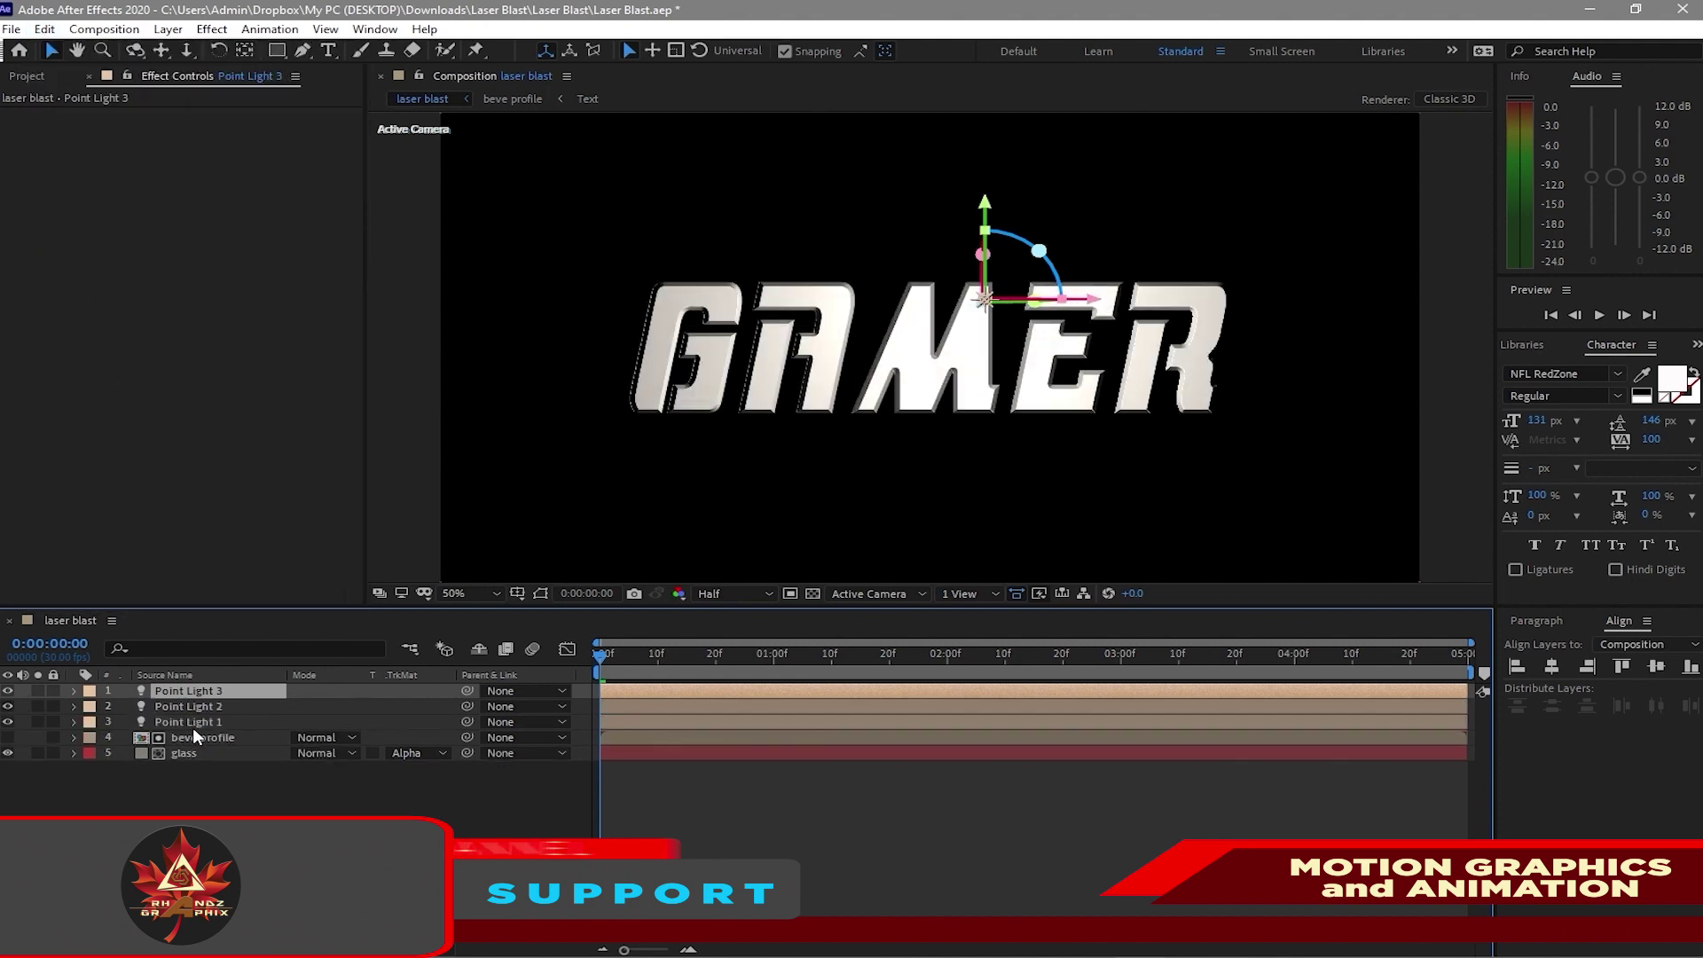
click(198, 785)
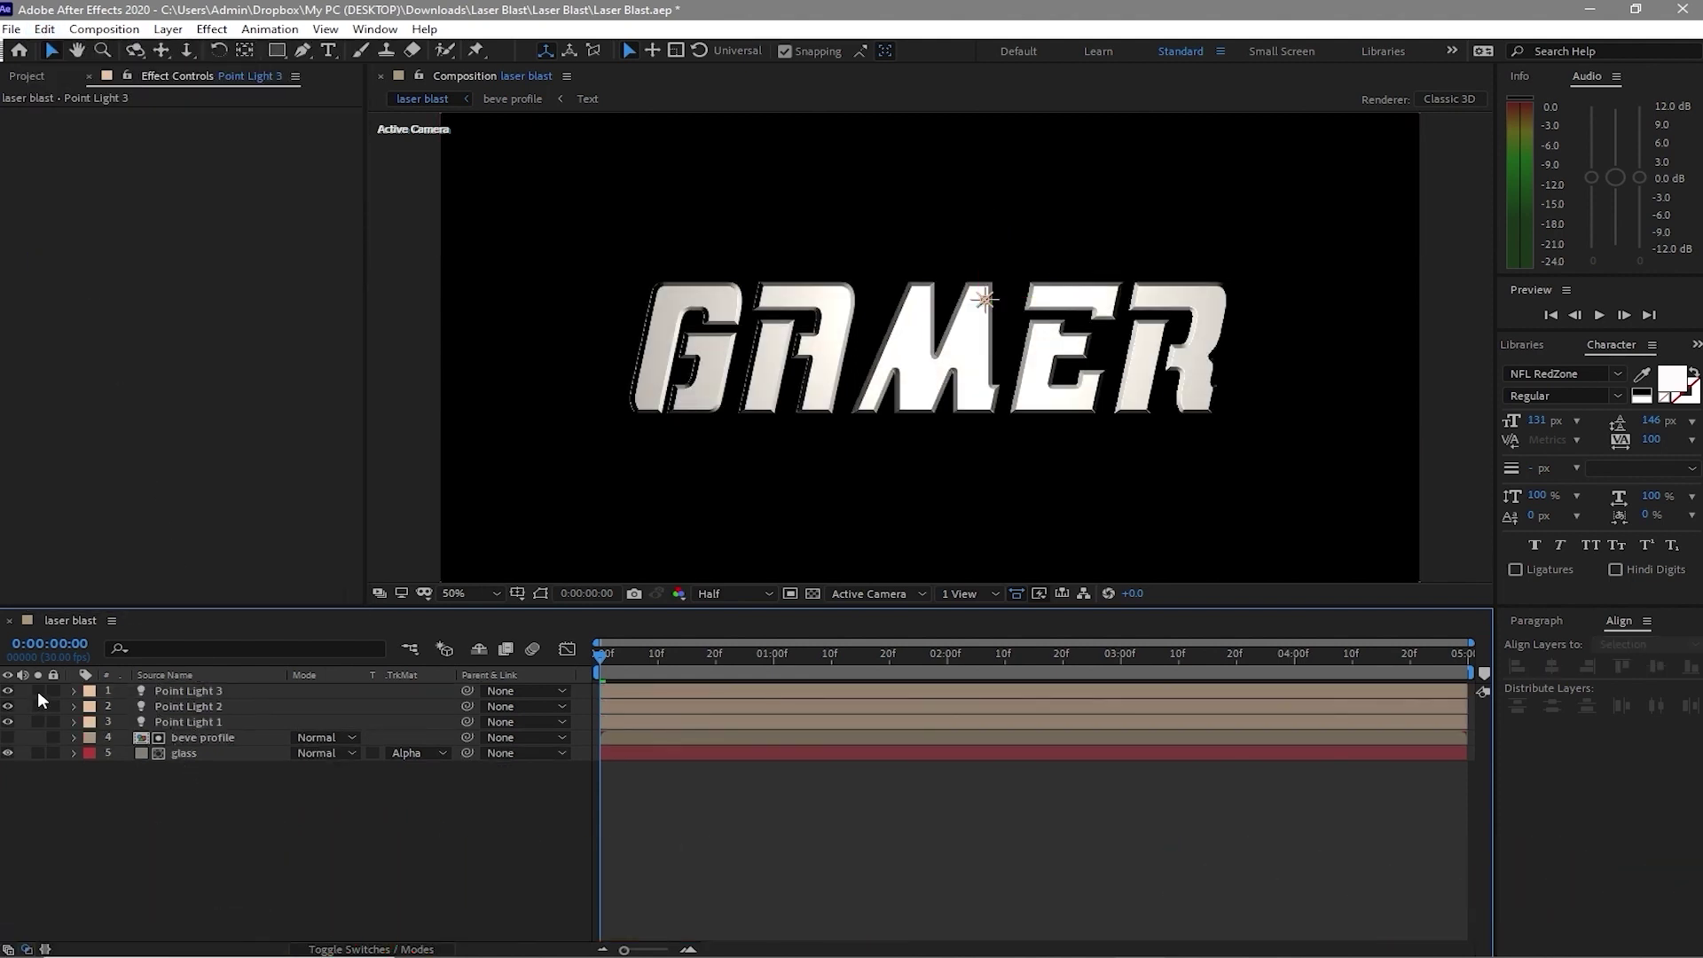
Solo Point Light 1 and move it above the first letter, to a position of about 345, 272, -167.7
click(37, 721)
click(73, 721)
click(92, 754)
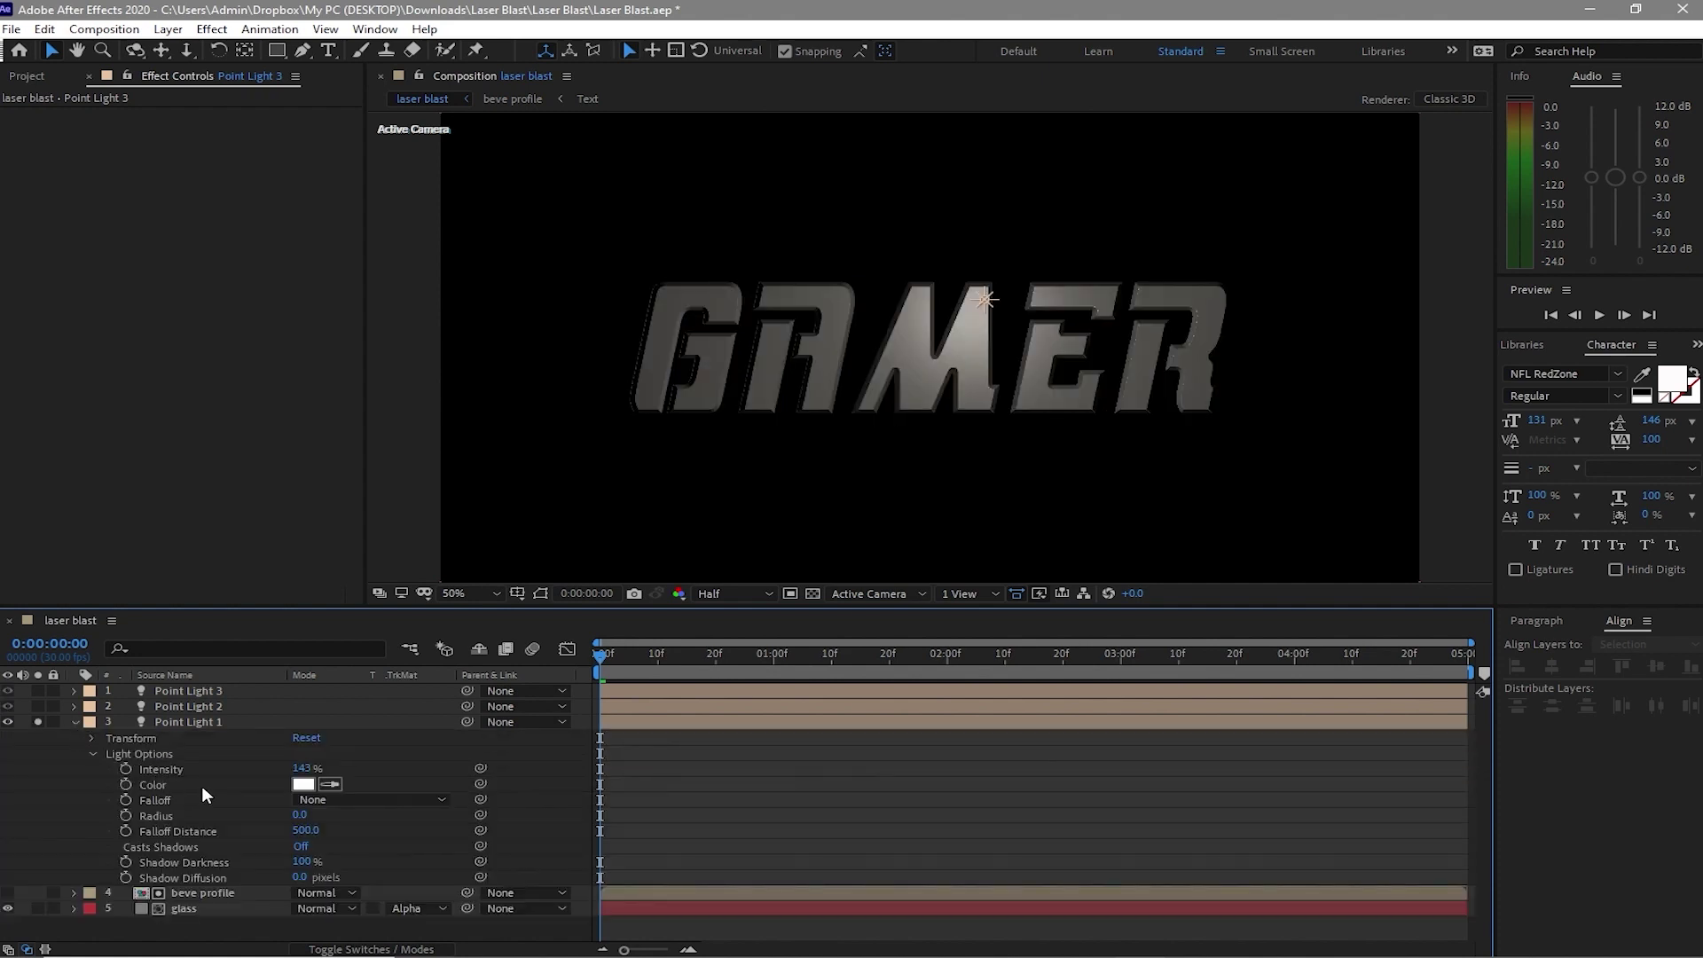
click(92, 755)
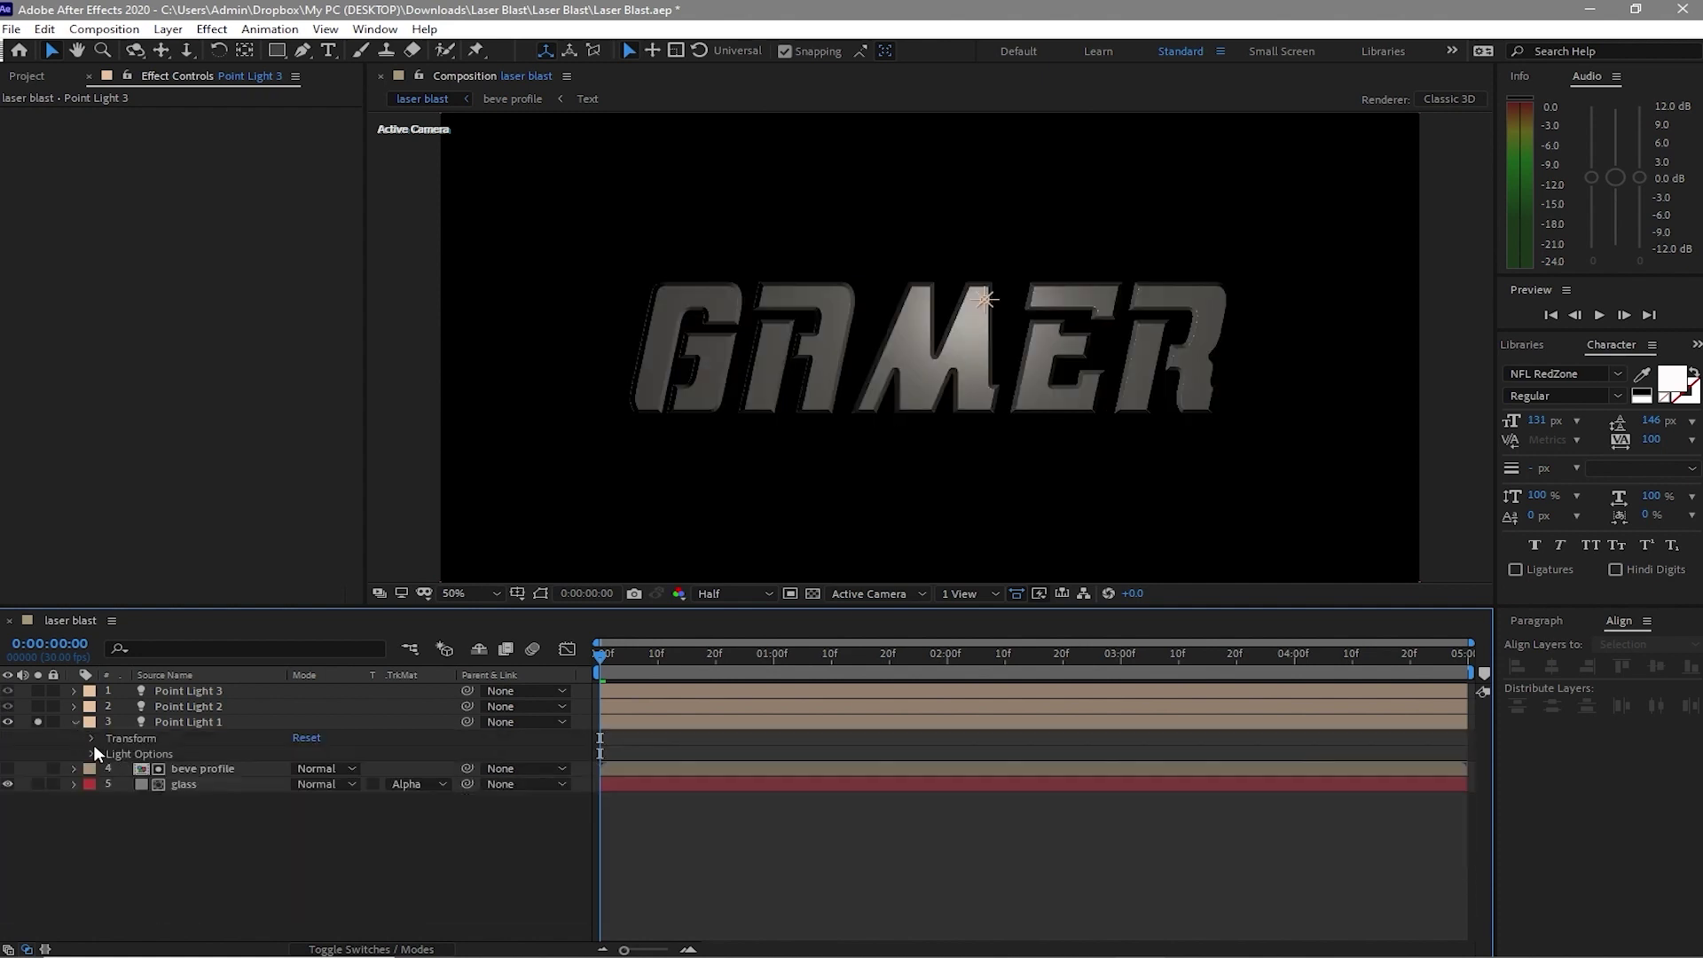
click(92, 738)
drag(302, 763, 373, 754)
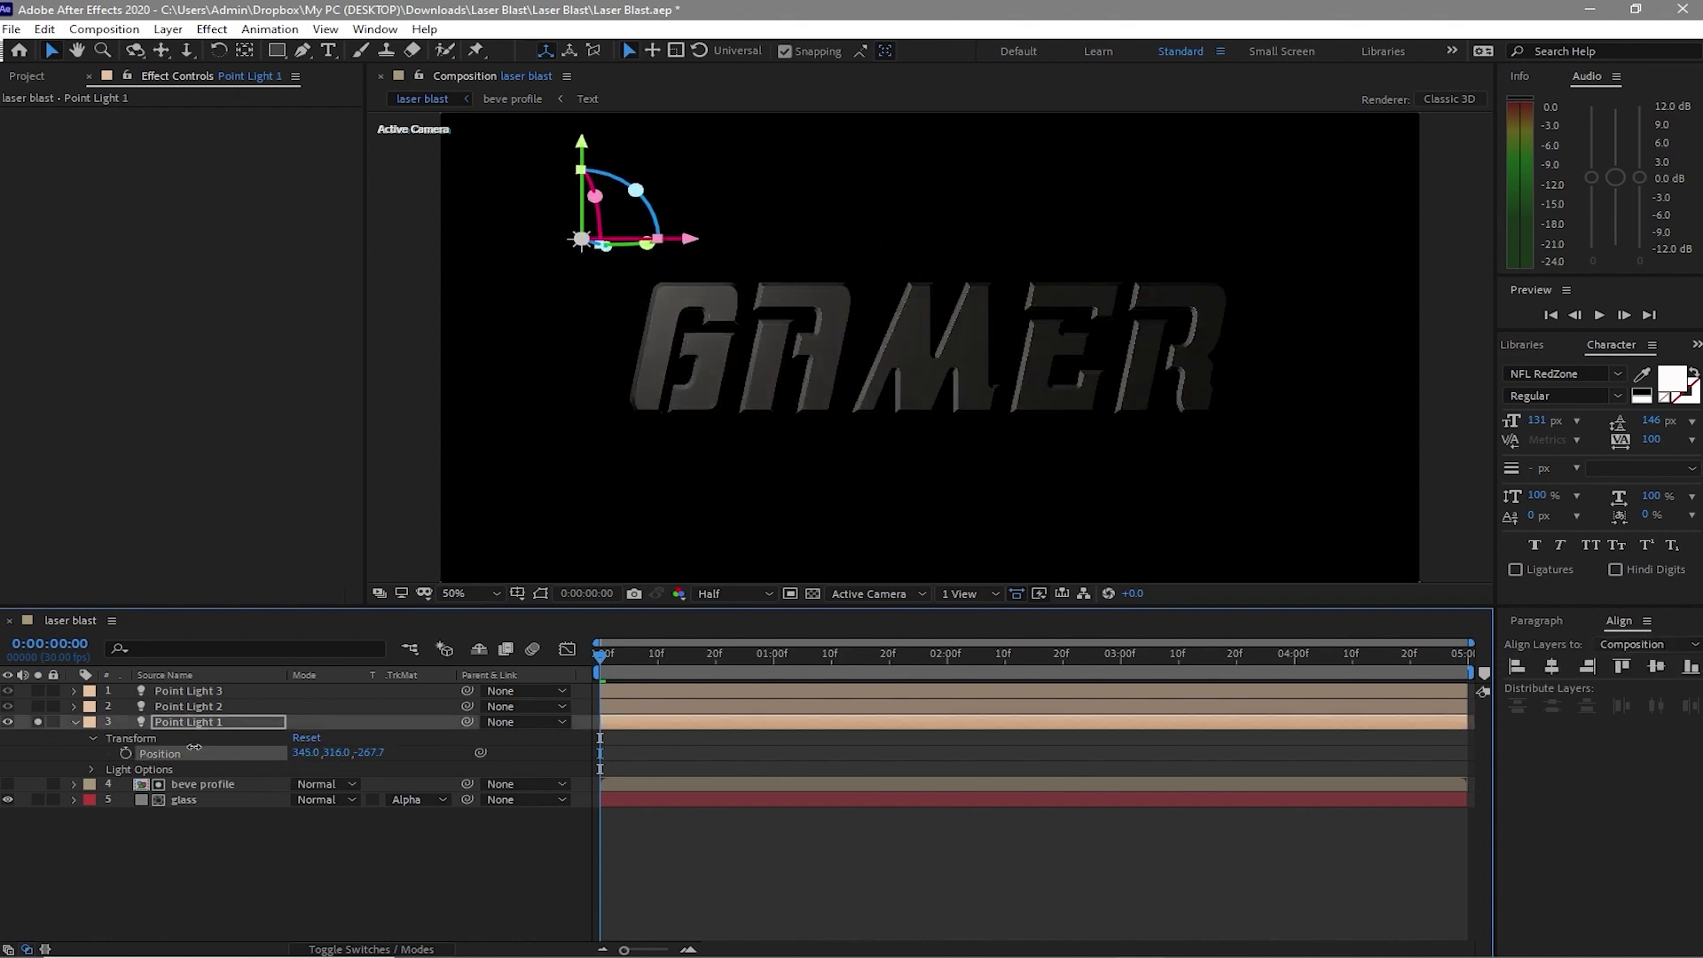
Solo only Point Light 2 and set its intensity to 61%
alt+click(37, 706)
click(73, 706)
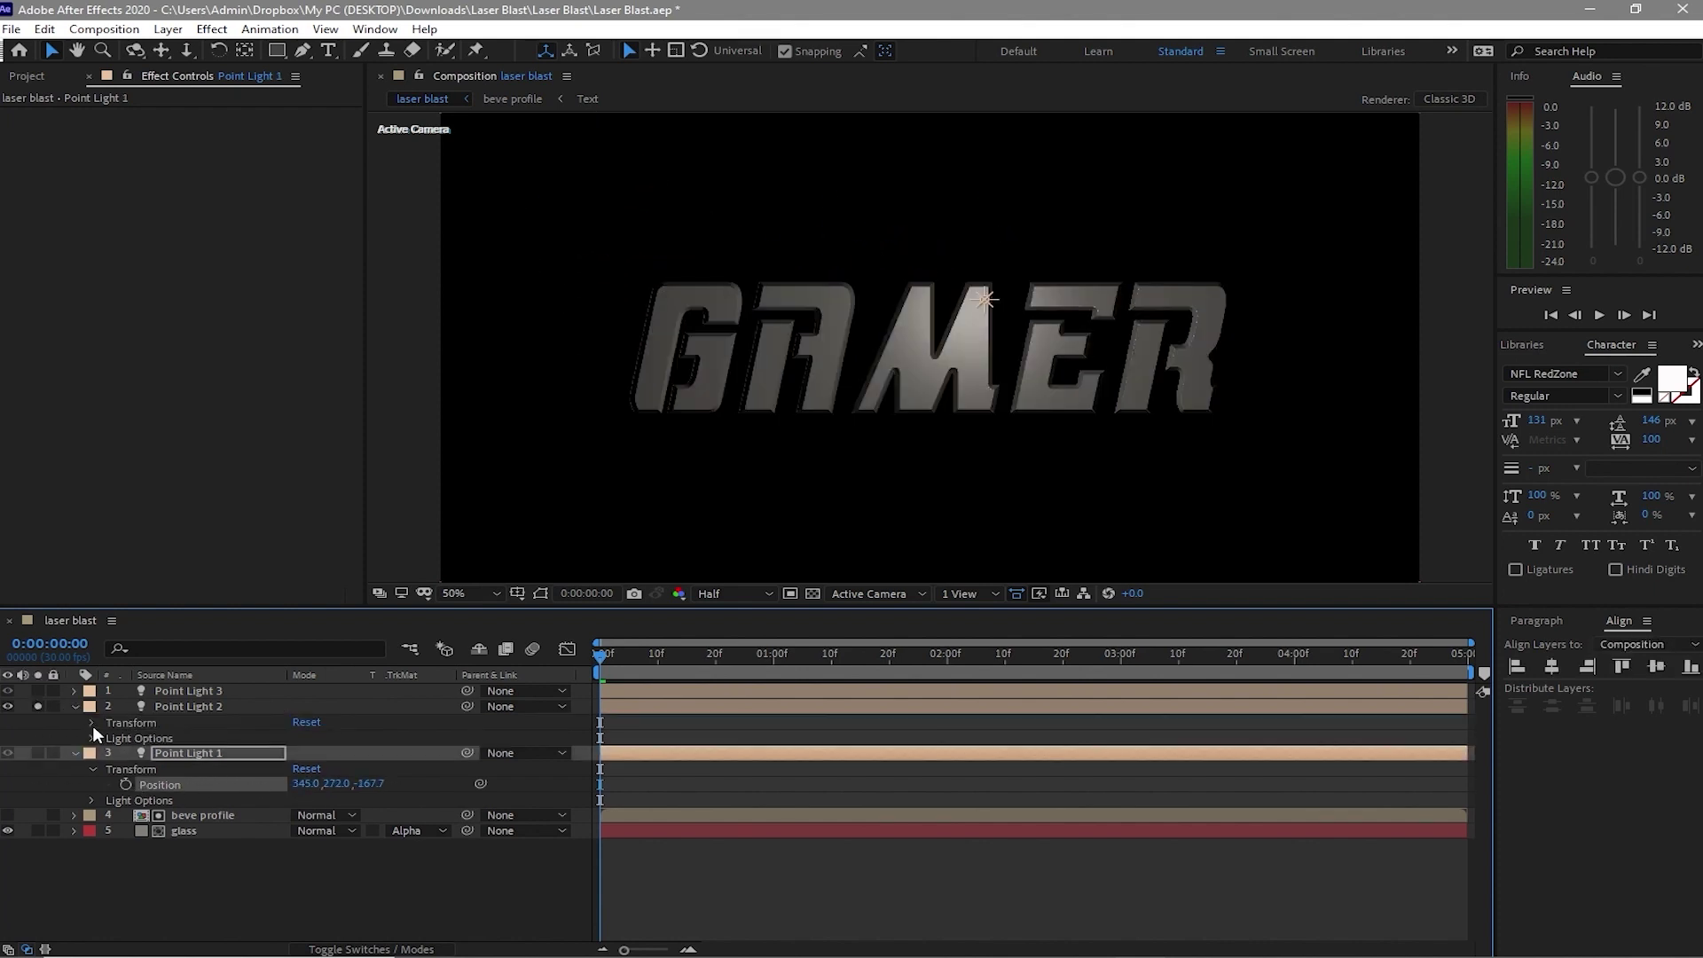
click(92, 738)
click(307, 753)
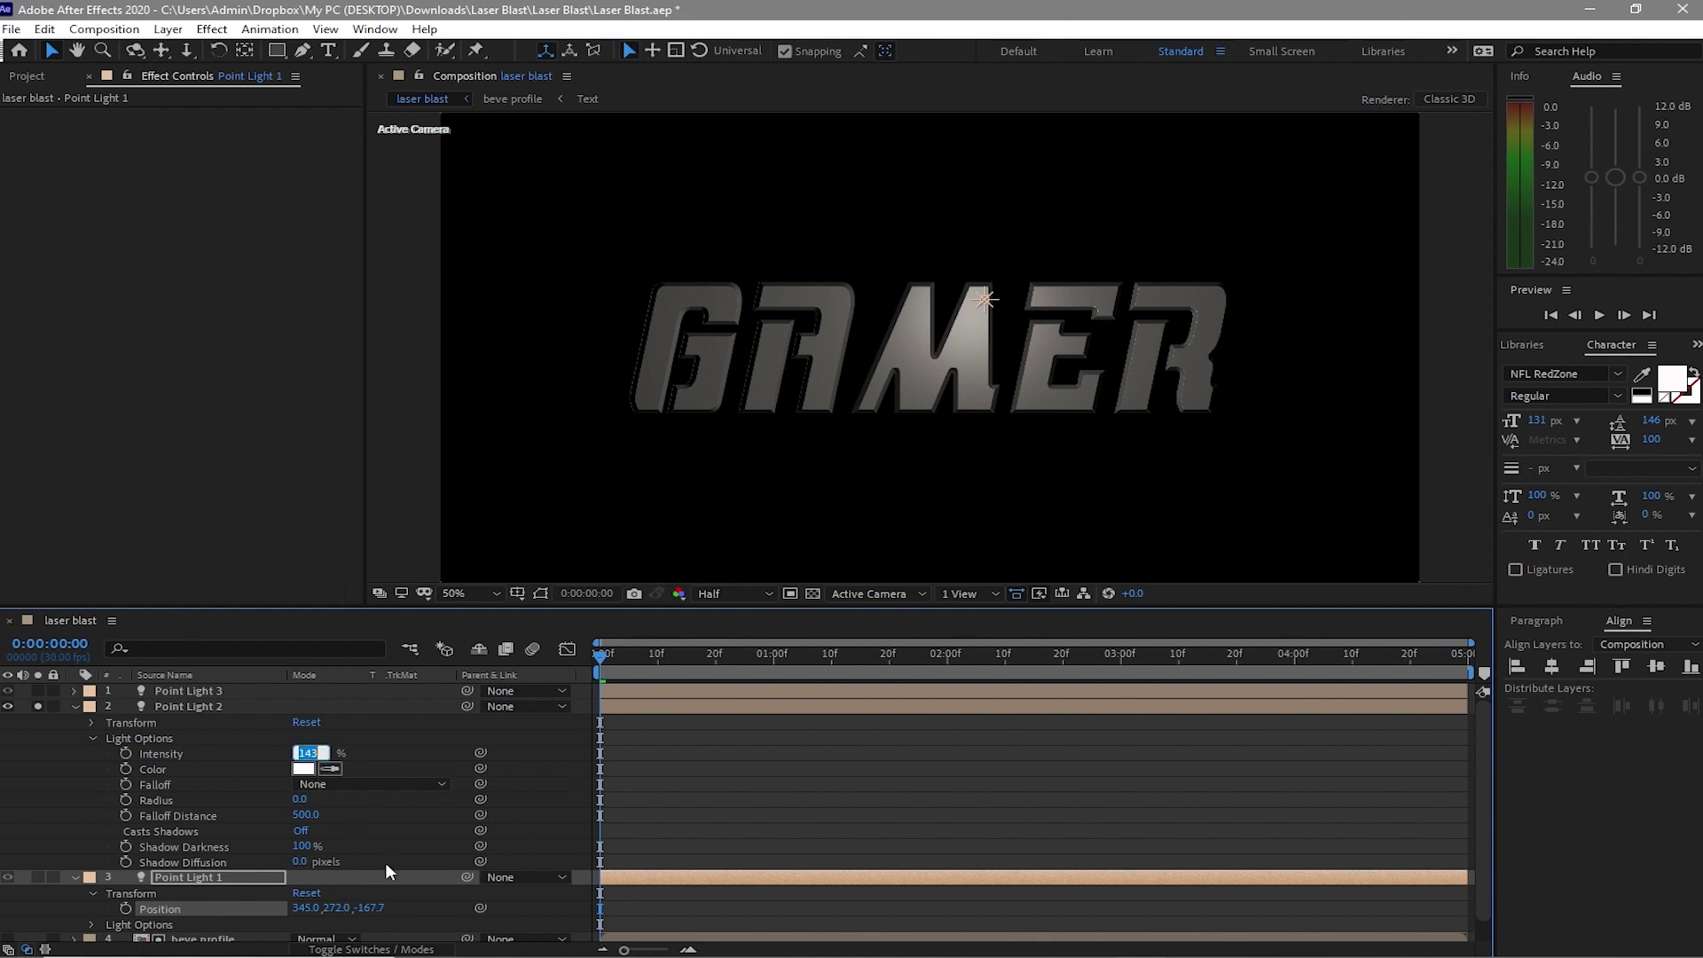
text(61)
Move Point Light 2 below the first letter, to about 499, 733, -366.7, and turn off its solo
click(93, 722)
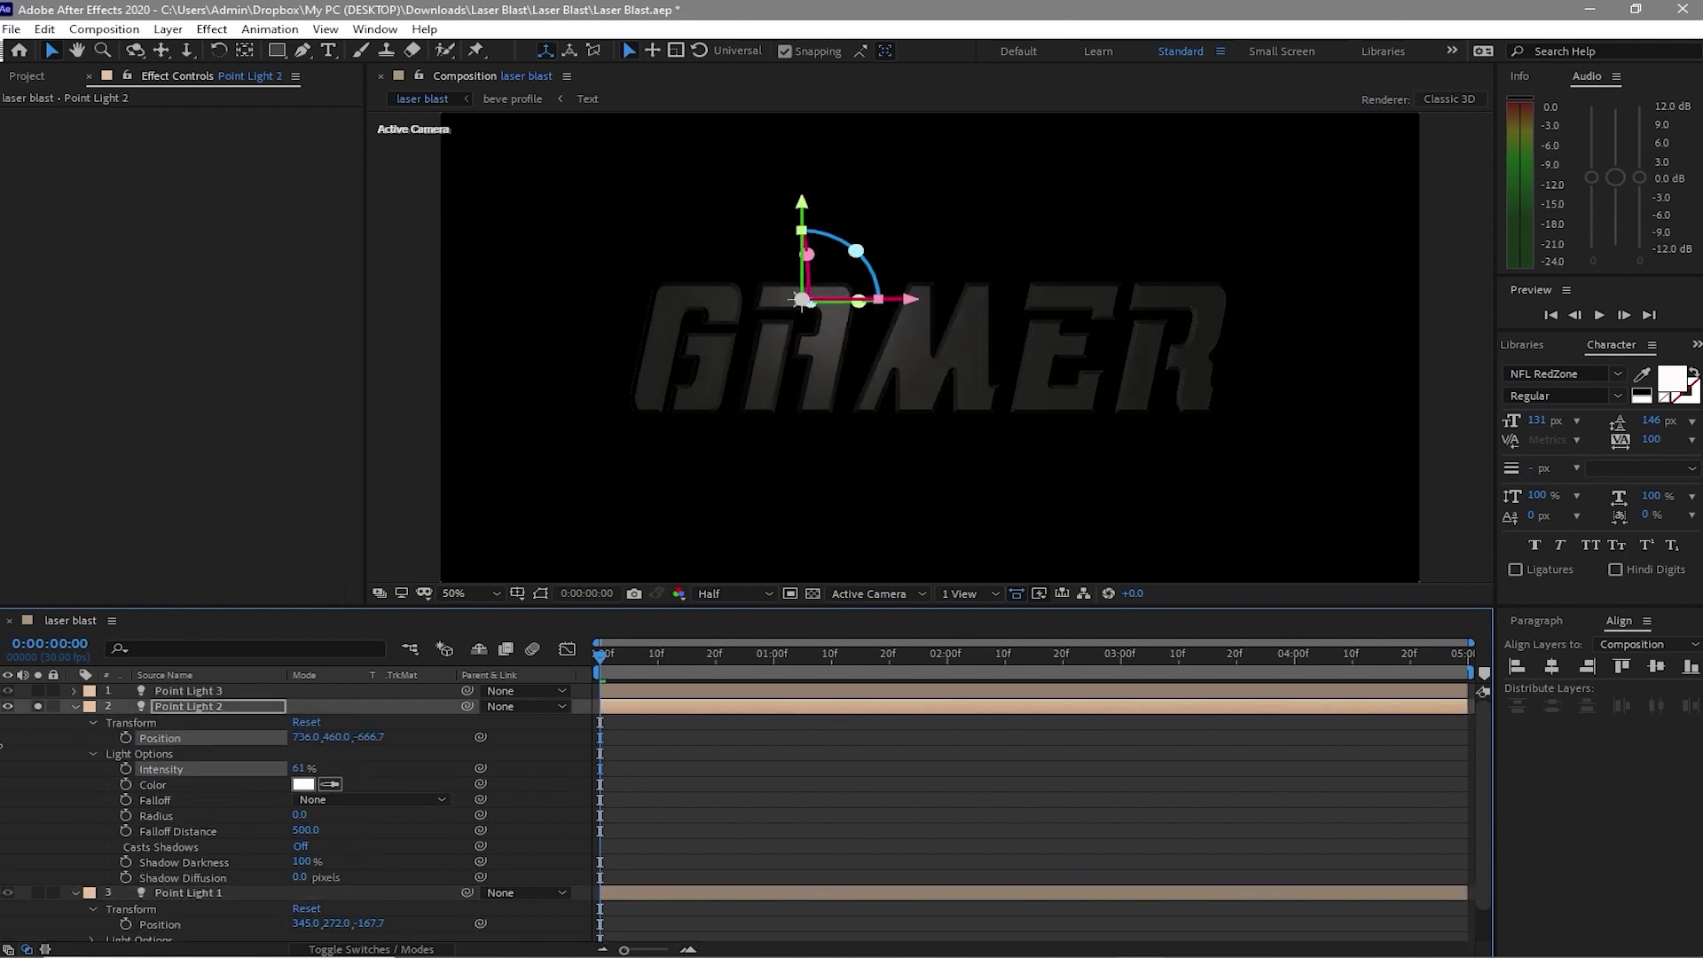
mouse_move(370, 738)
mouse_down()
mouse_move(266, 737)
mouse_move(373, 737)
mouse_up()
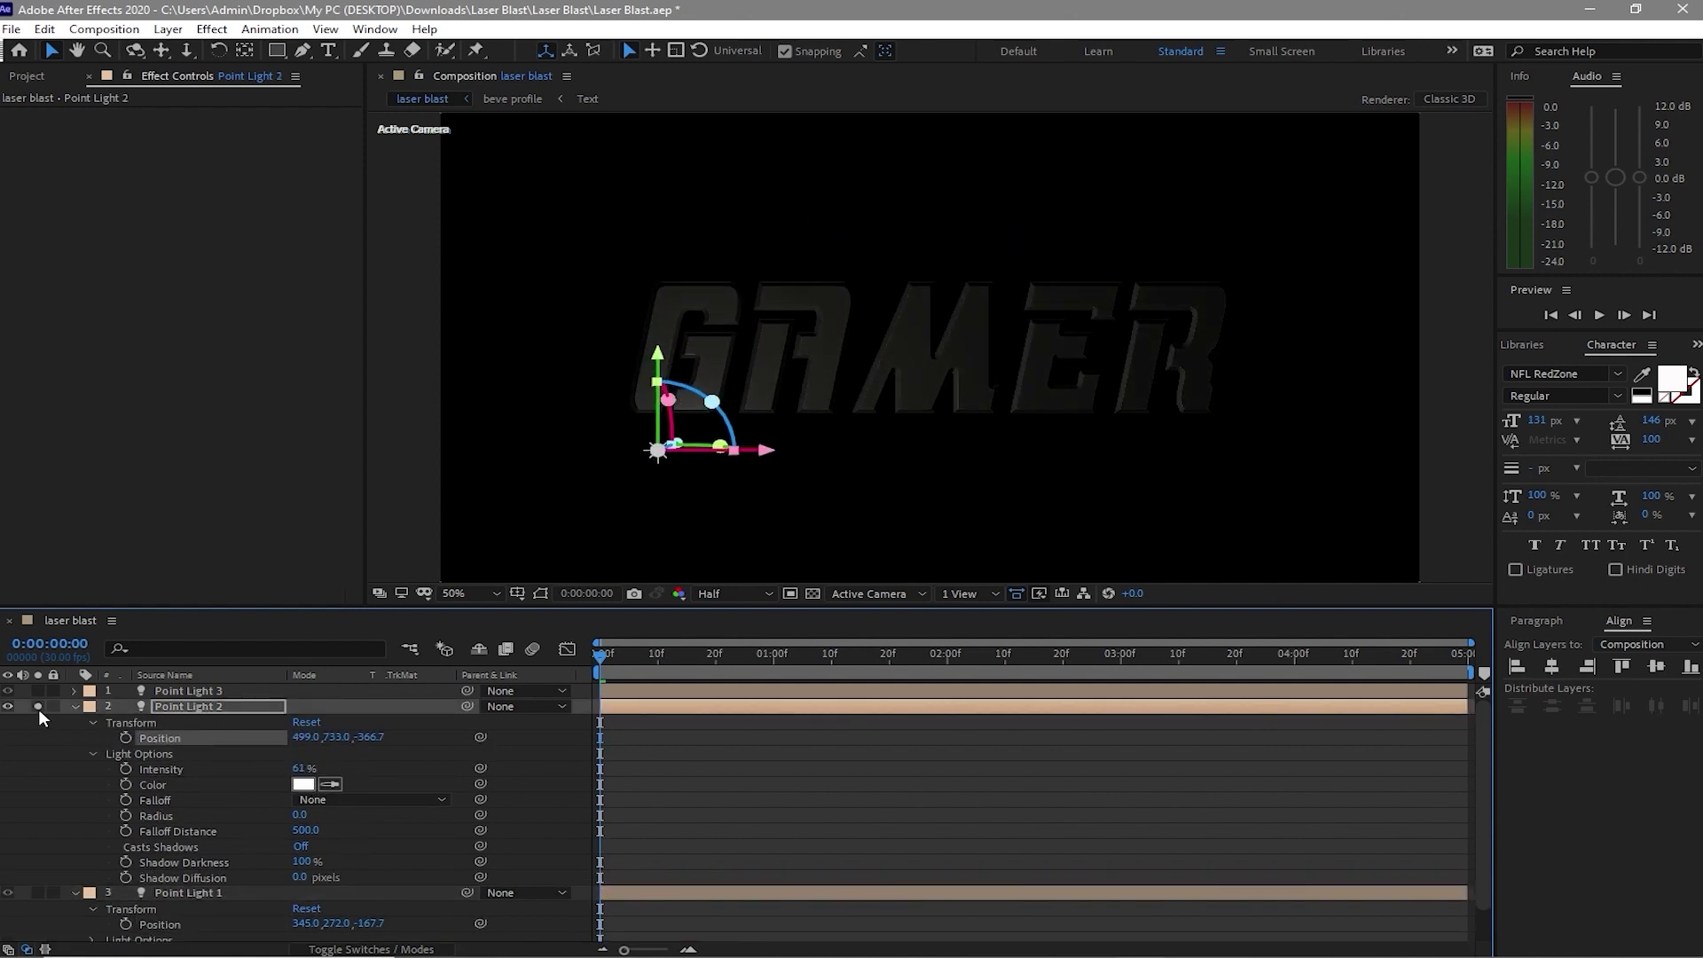
click(37, 708)
Set Point Light 3's intensity to -32% and move it beyond the last letter, to about 1455, 349, -953.7
click(75, 691)
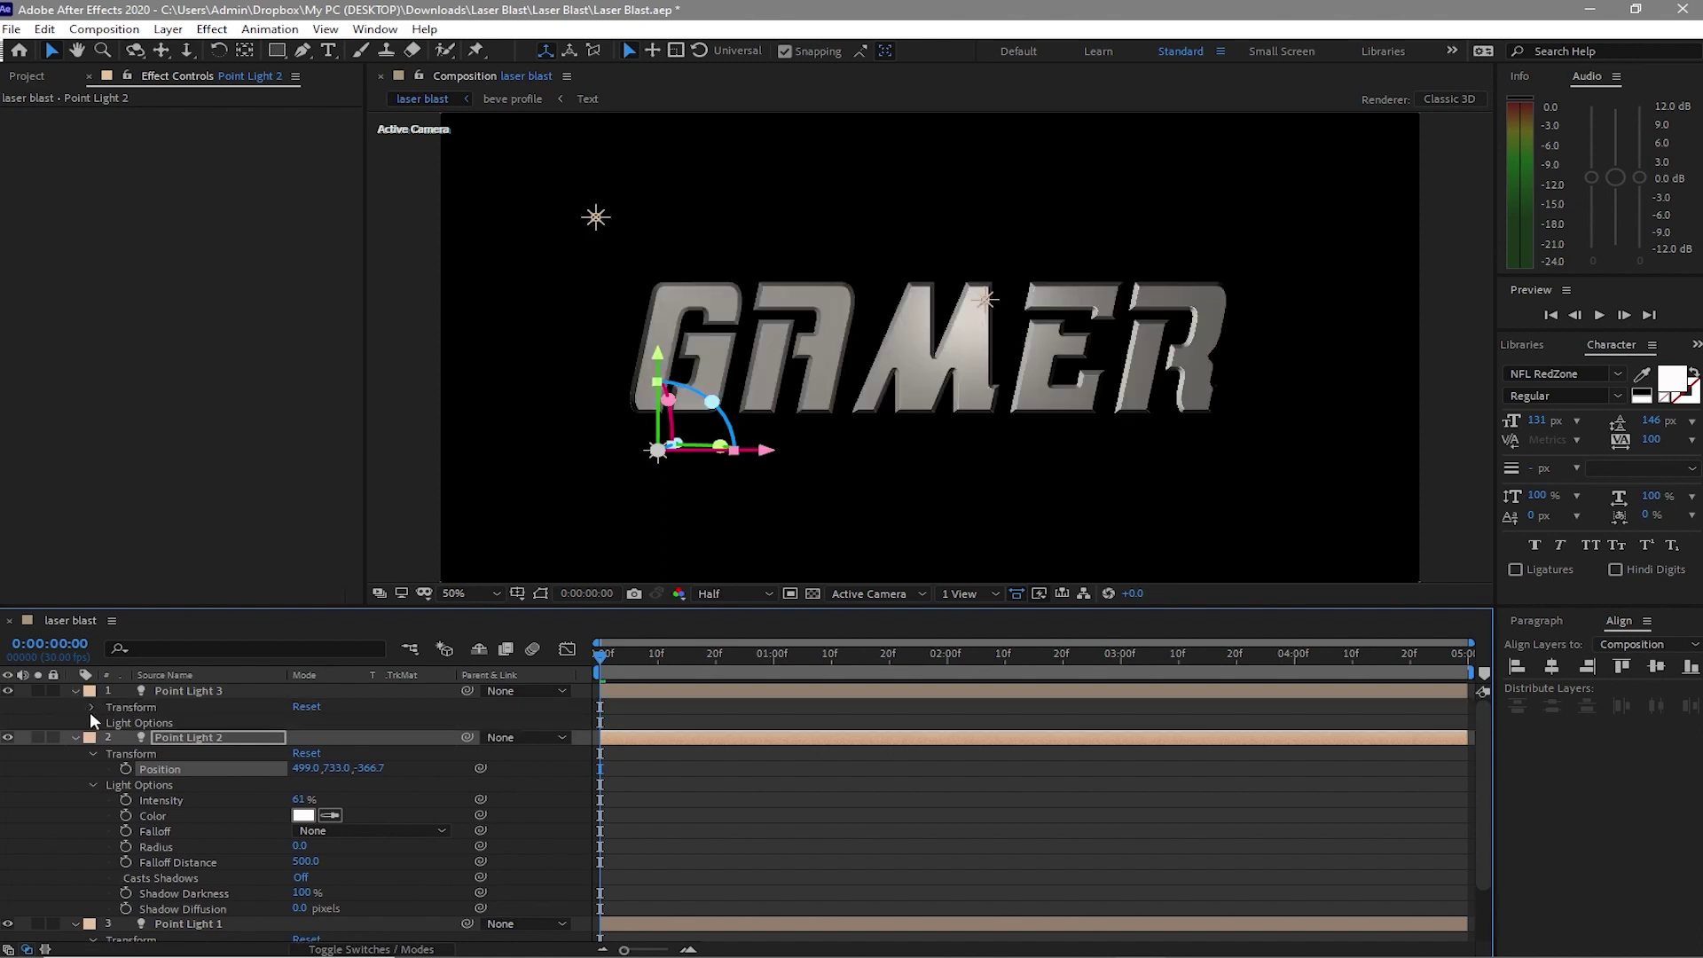
click(93, 723)
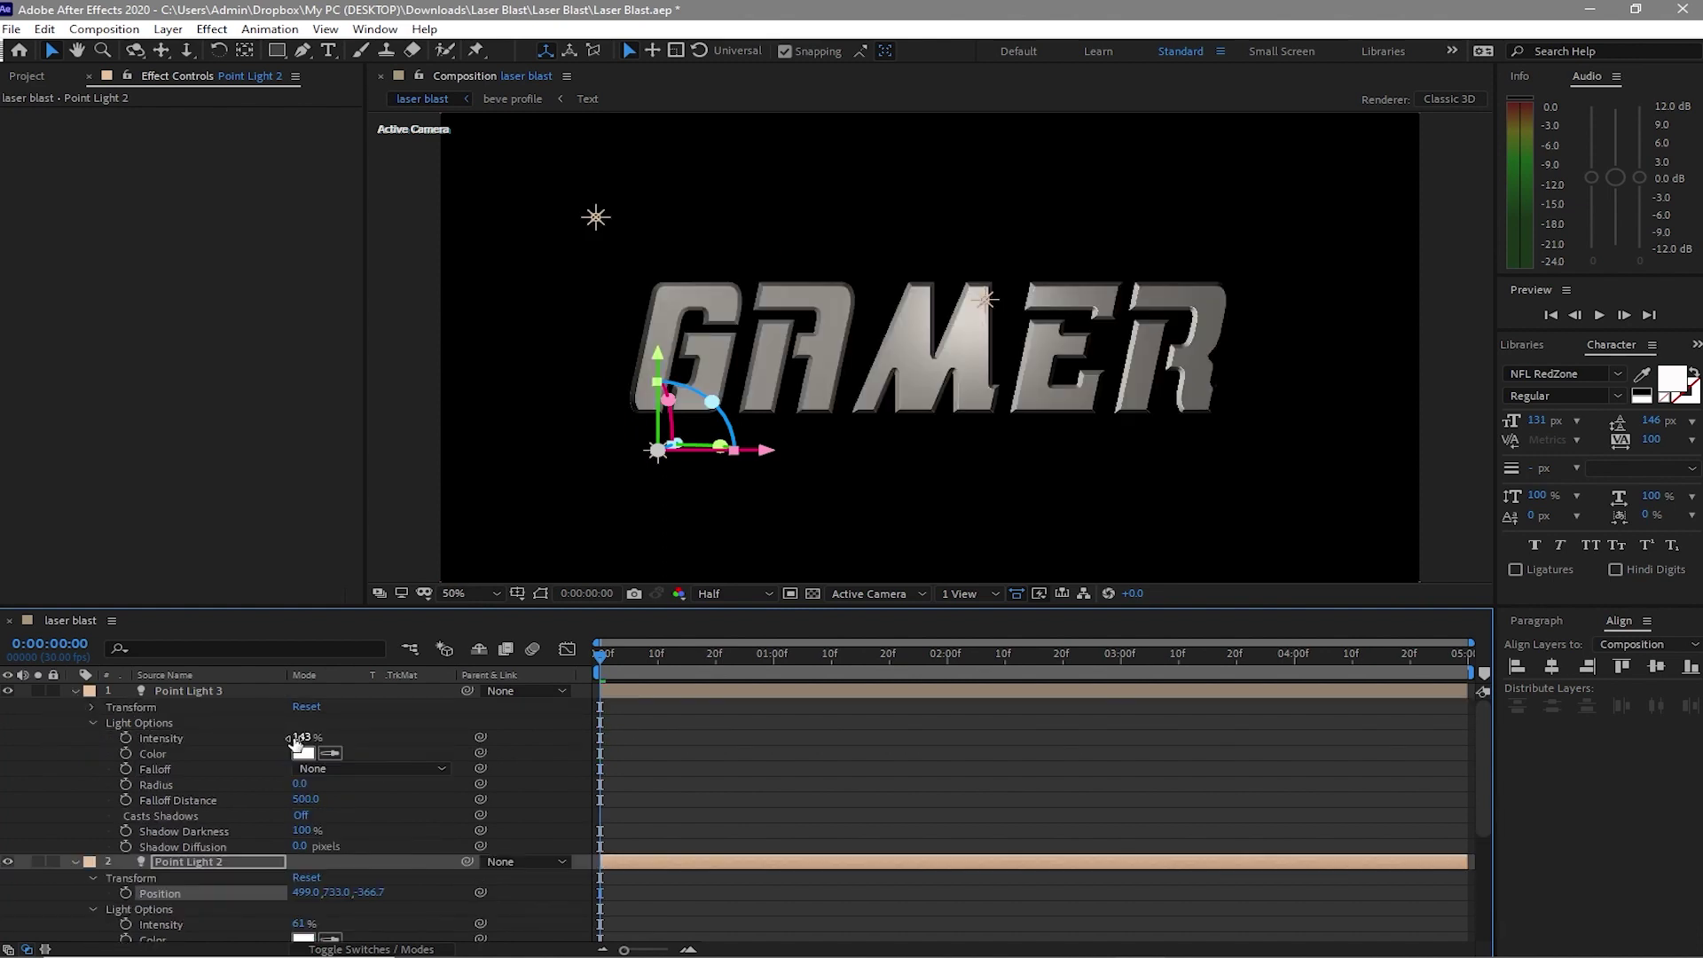
click(300, 737)
click(91, 708)
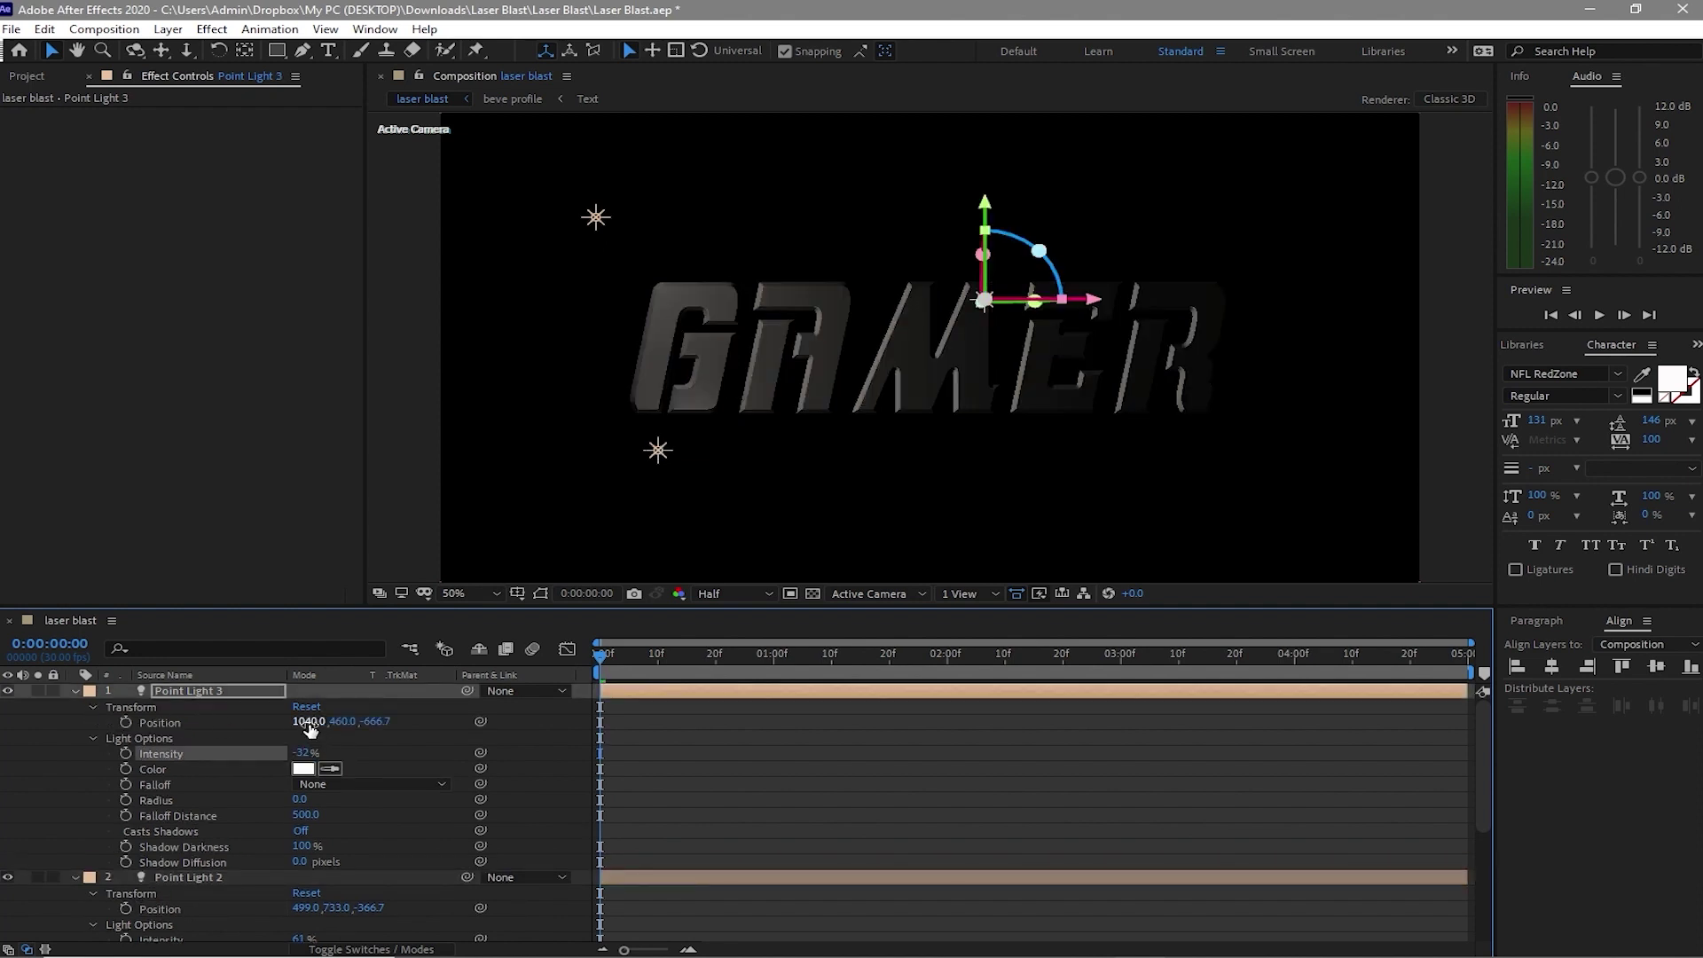
mouse_move(732, 735)
mouse_down()
mouse_move(1034, 740)
mouse_move(748, 720)
mouse_up()
Shift Point Light 2 horizontally to an X position of about 766 and collapse the light layers' properties
scroll(252, 885, down, 2)
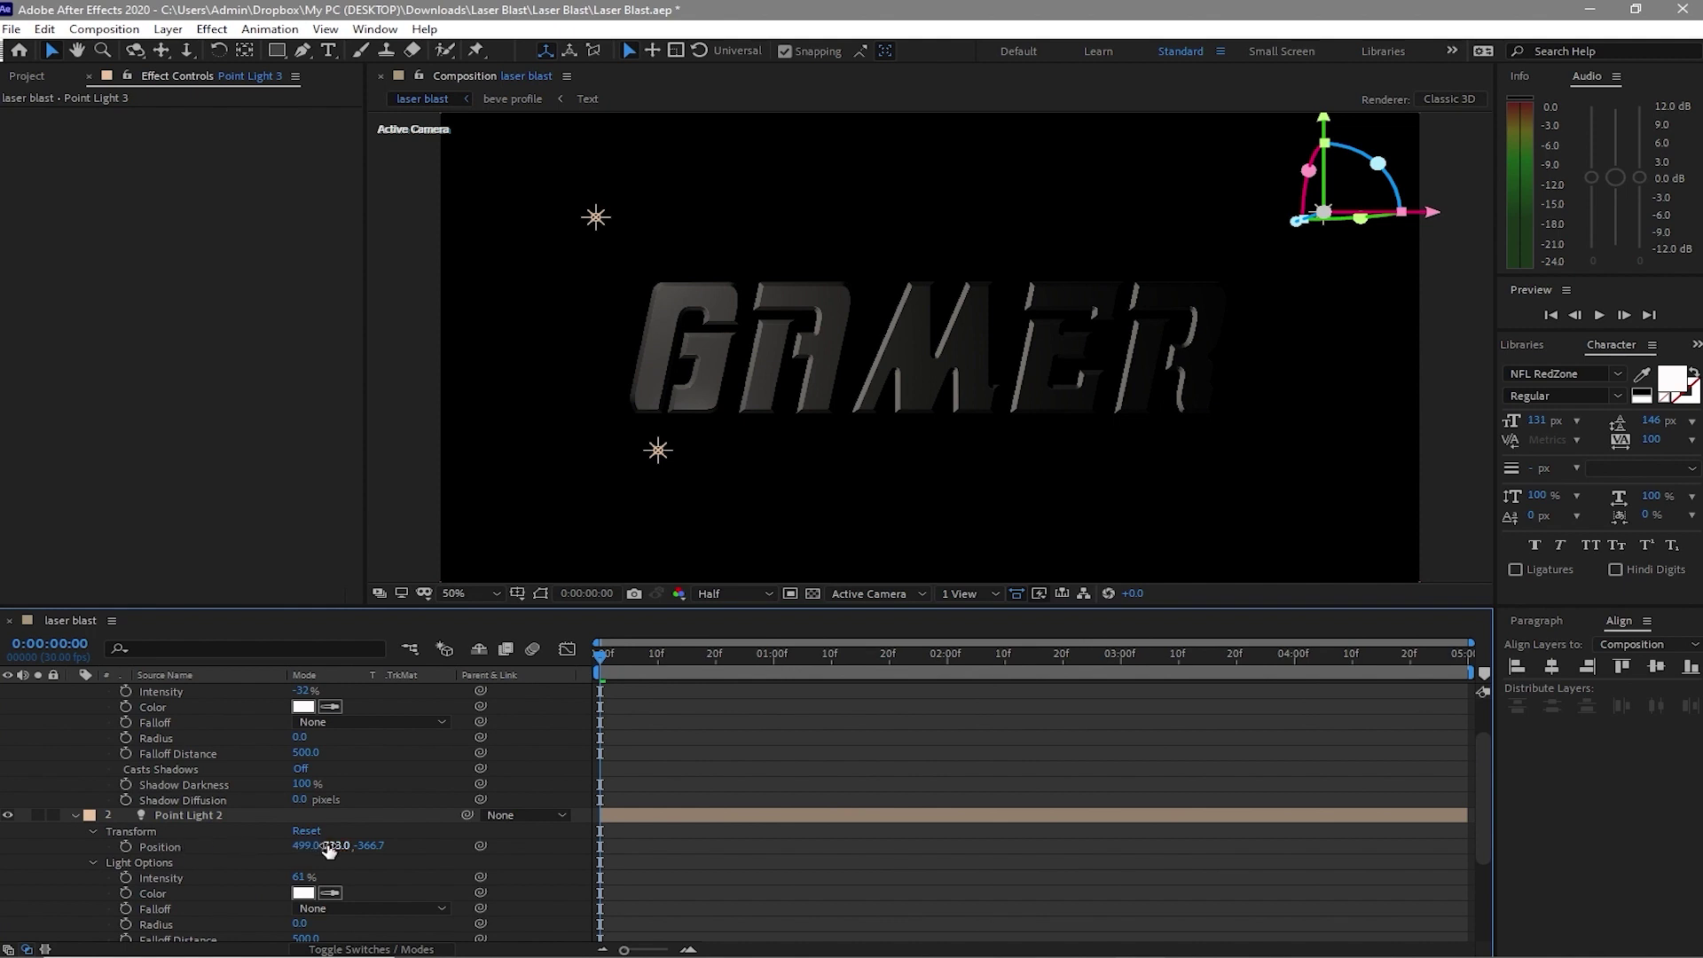
drag(306, 849, 595, 859)
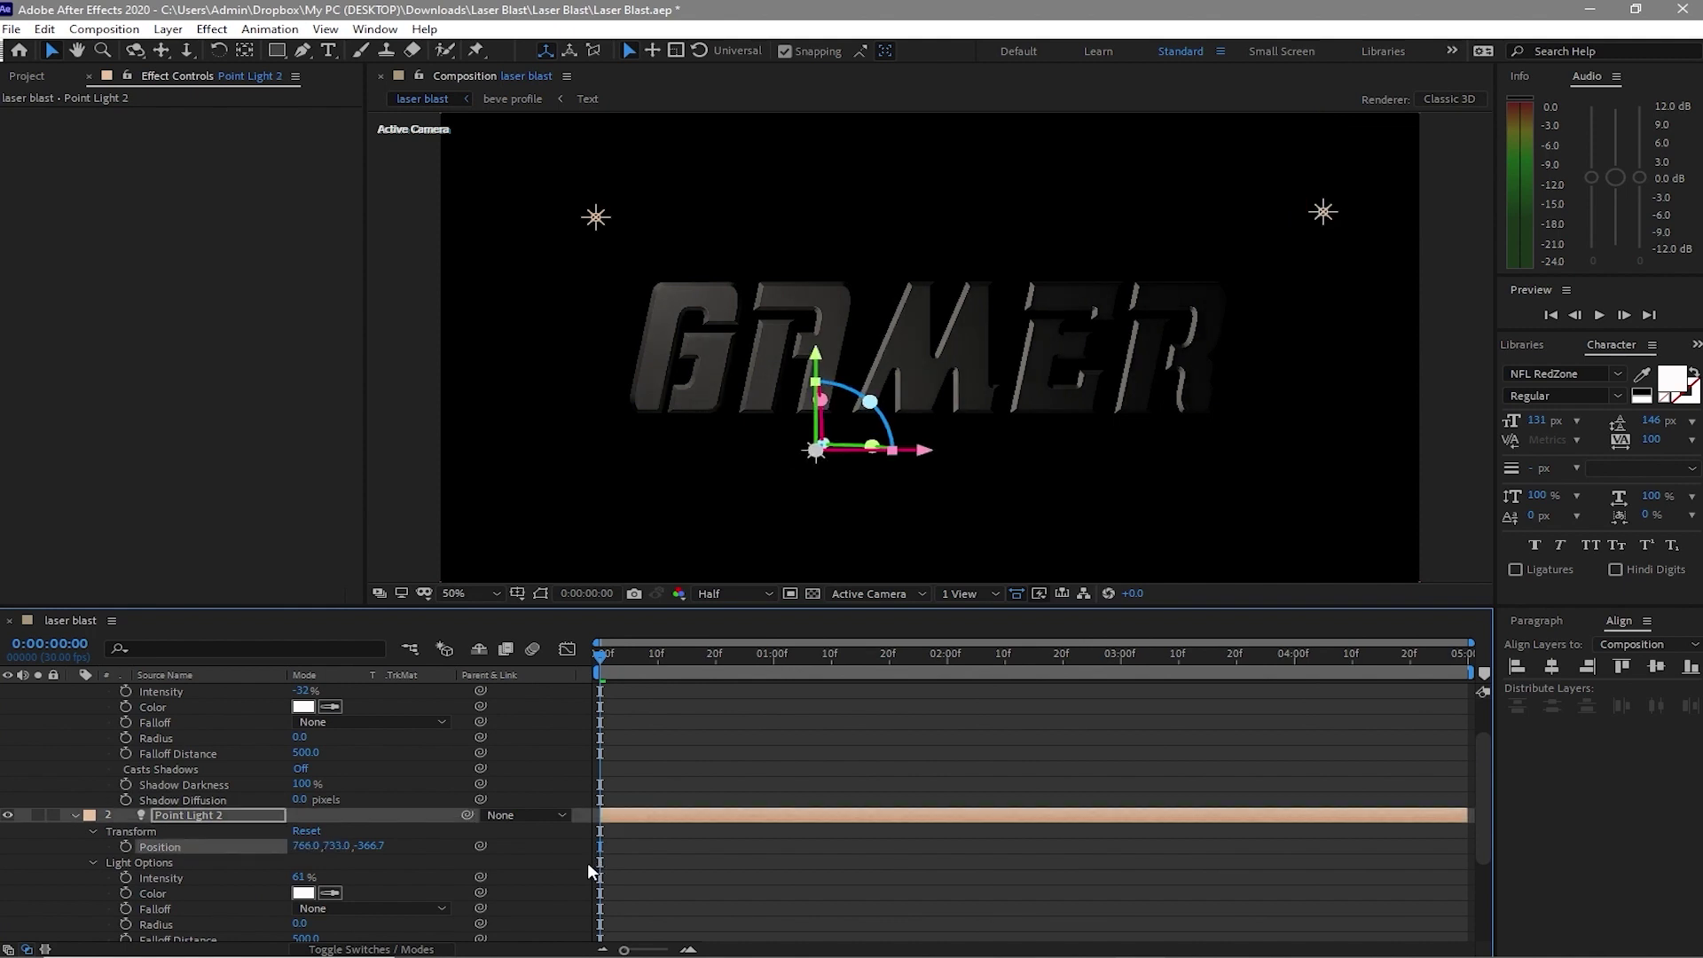
click(93, 863)
scroll(89, 781, up, 5)
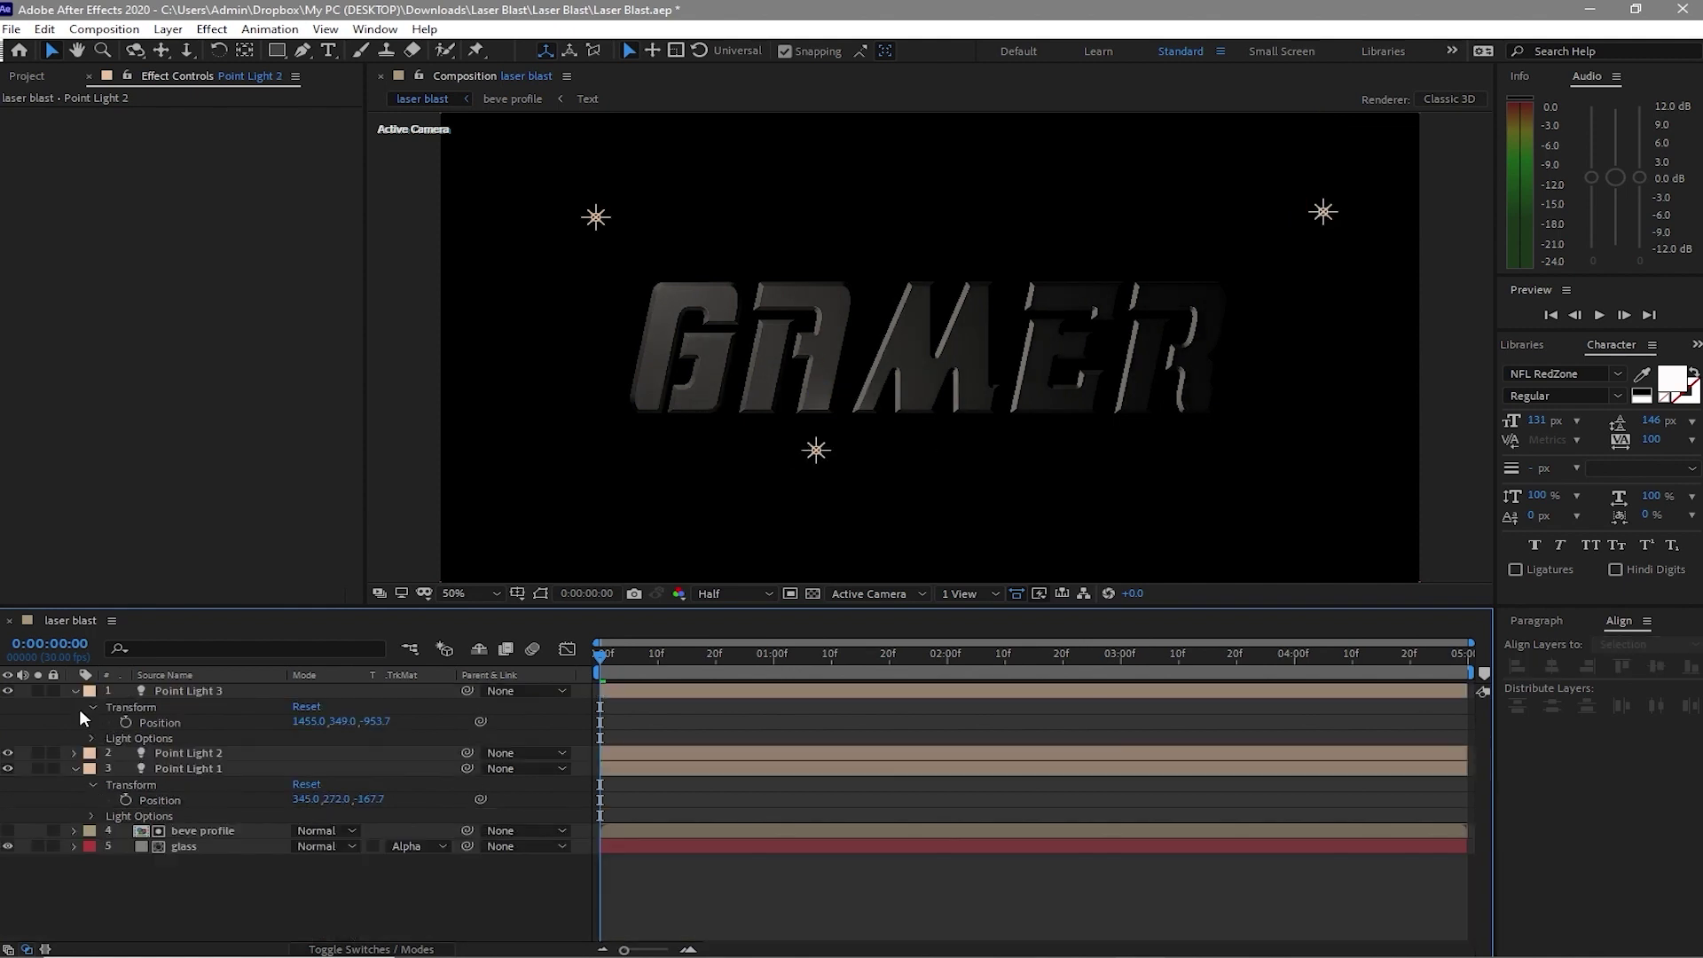
click(76, 691)
click(75, 706)
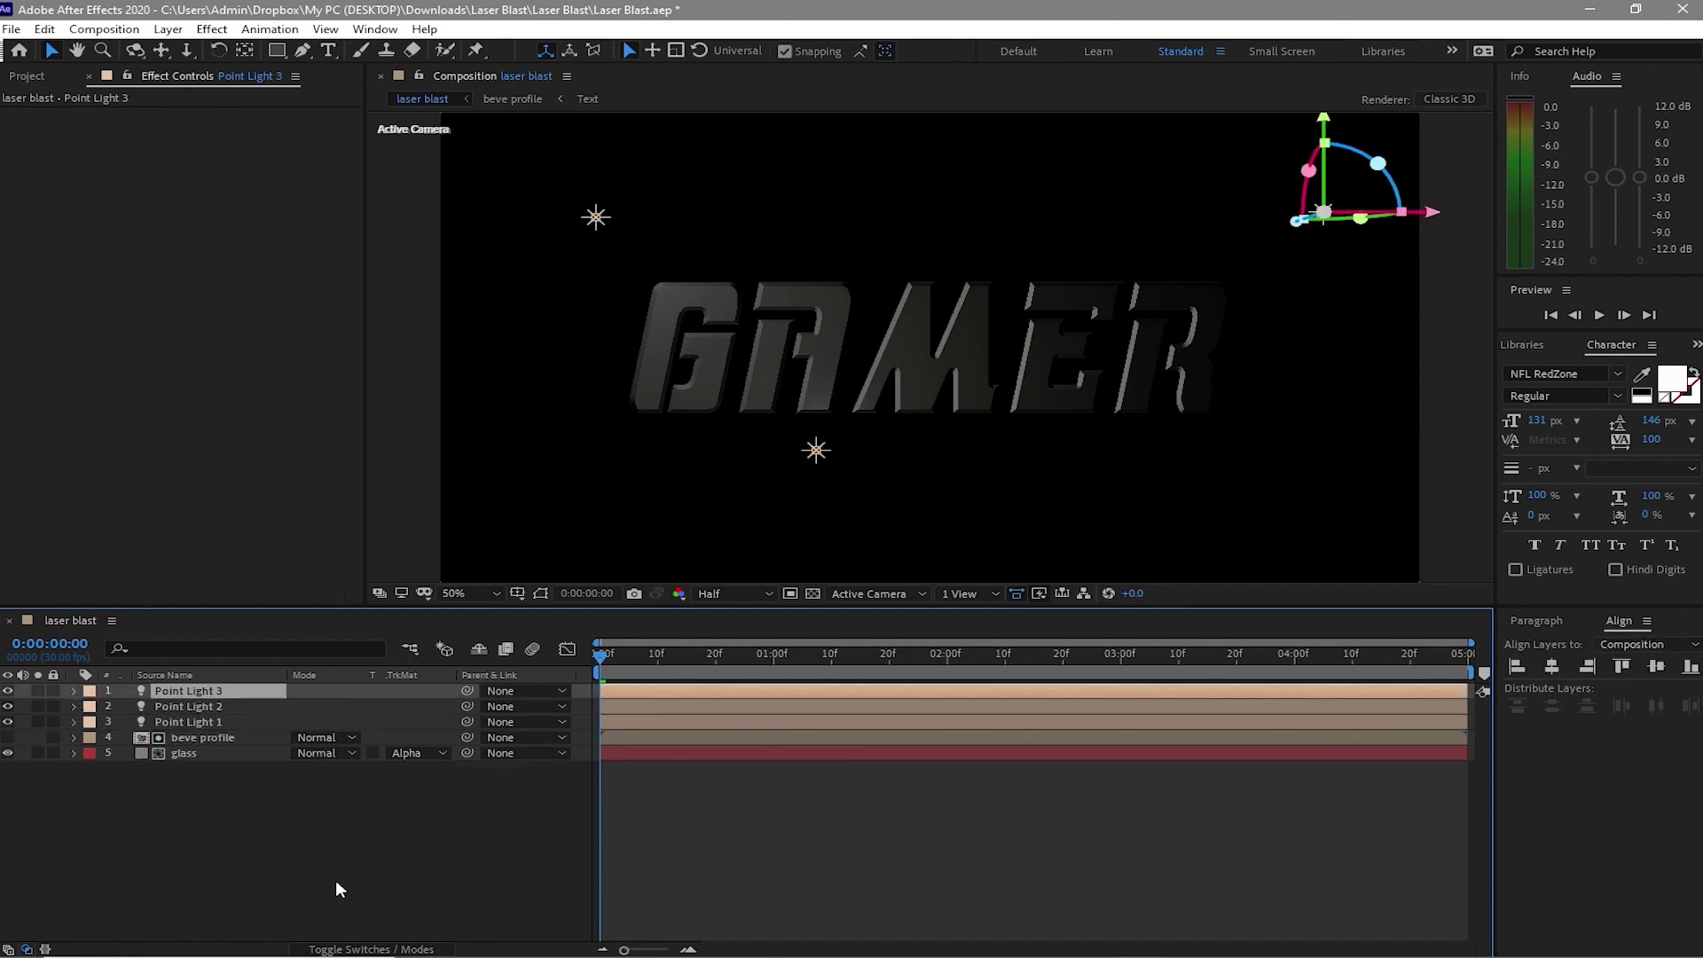
Set Point Light 3's intensity to -3%
key(t)
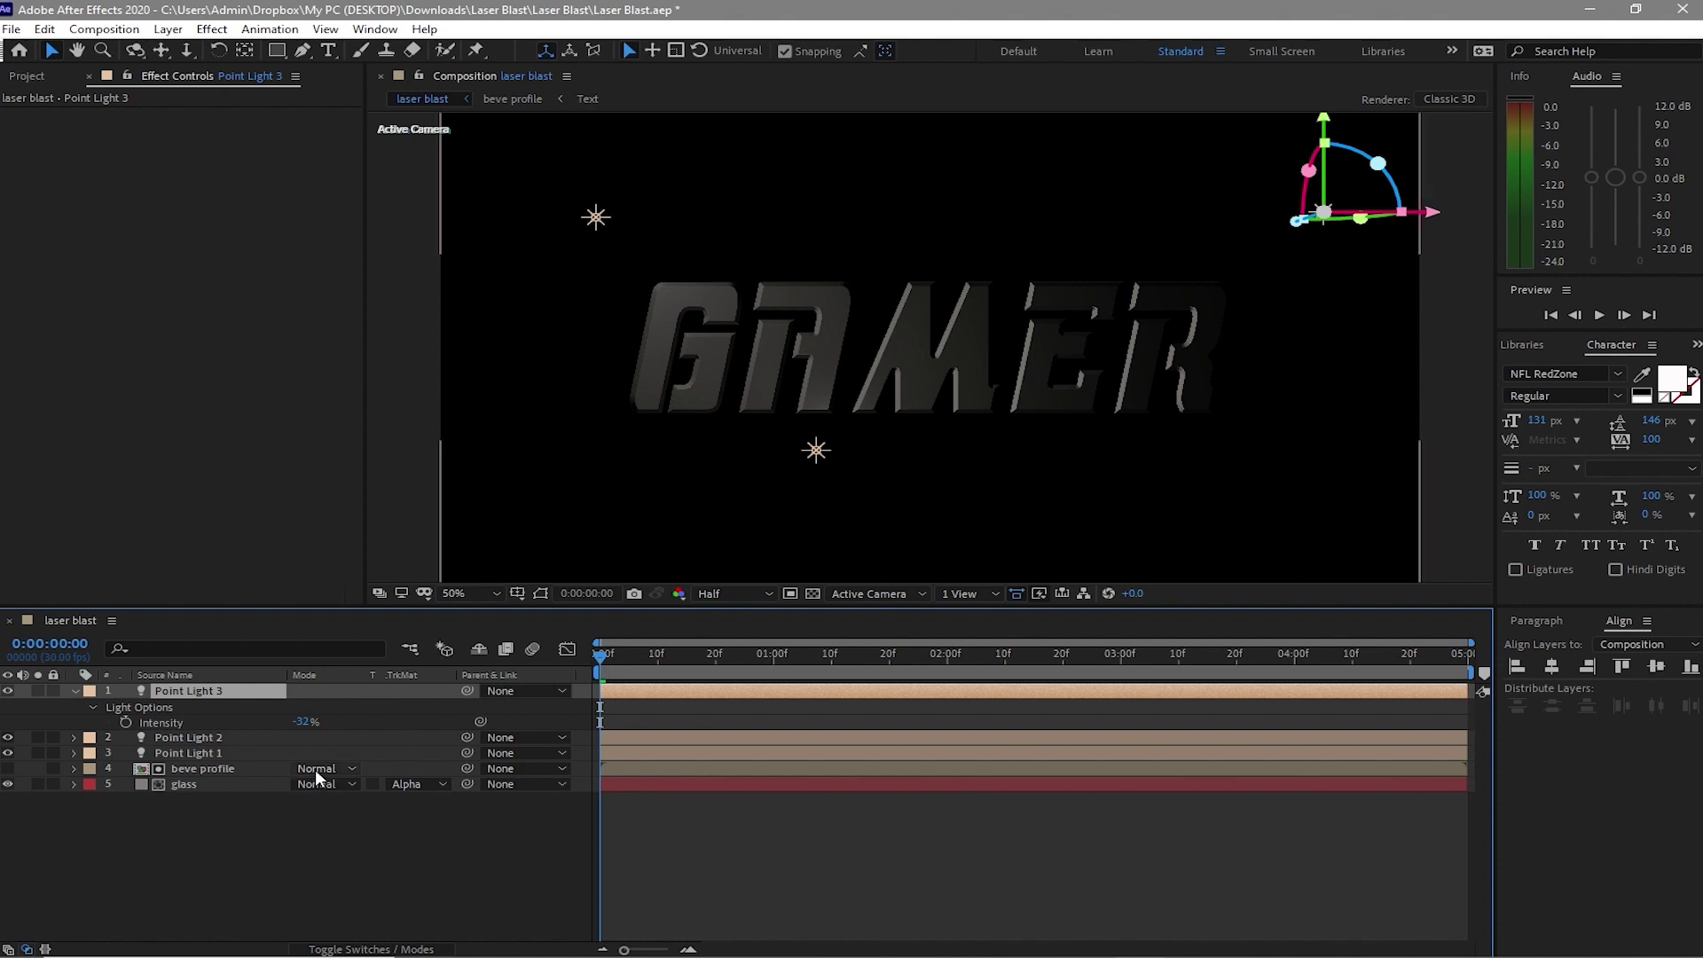
click(302, 722)
text(-3)
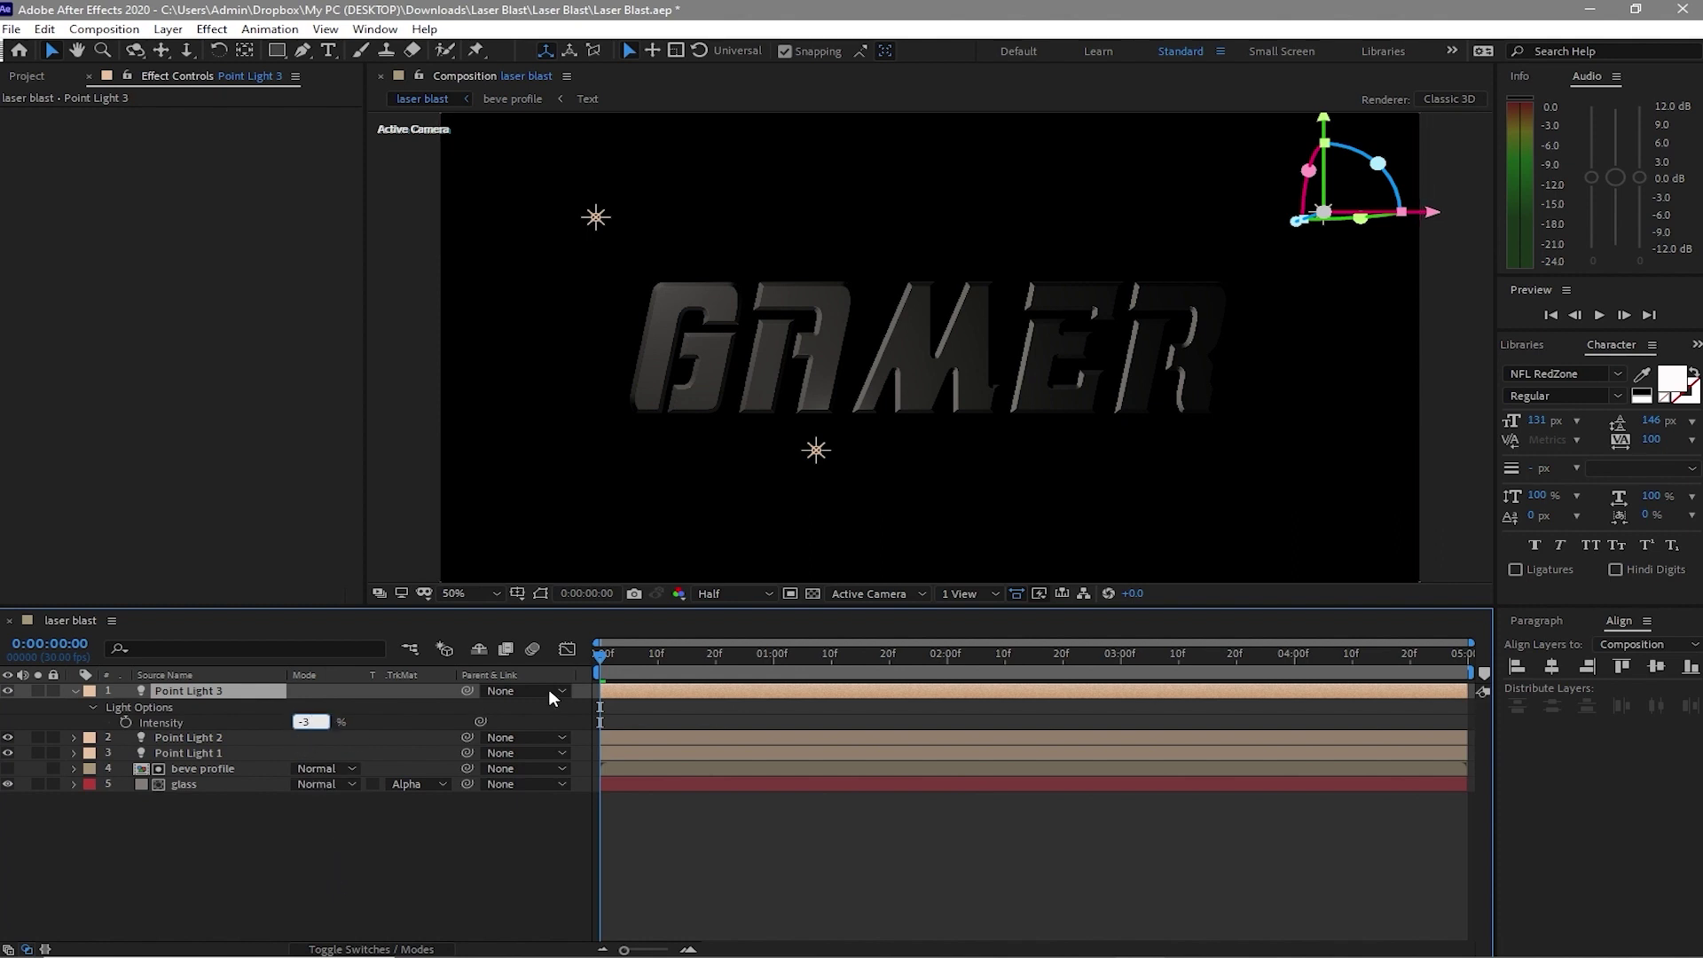
click(416, 873)
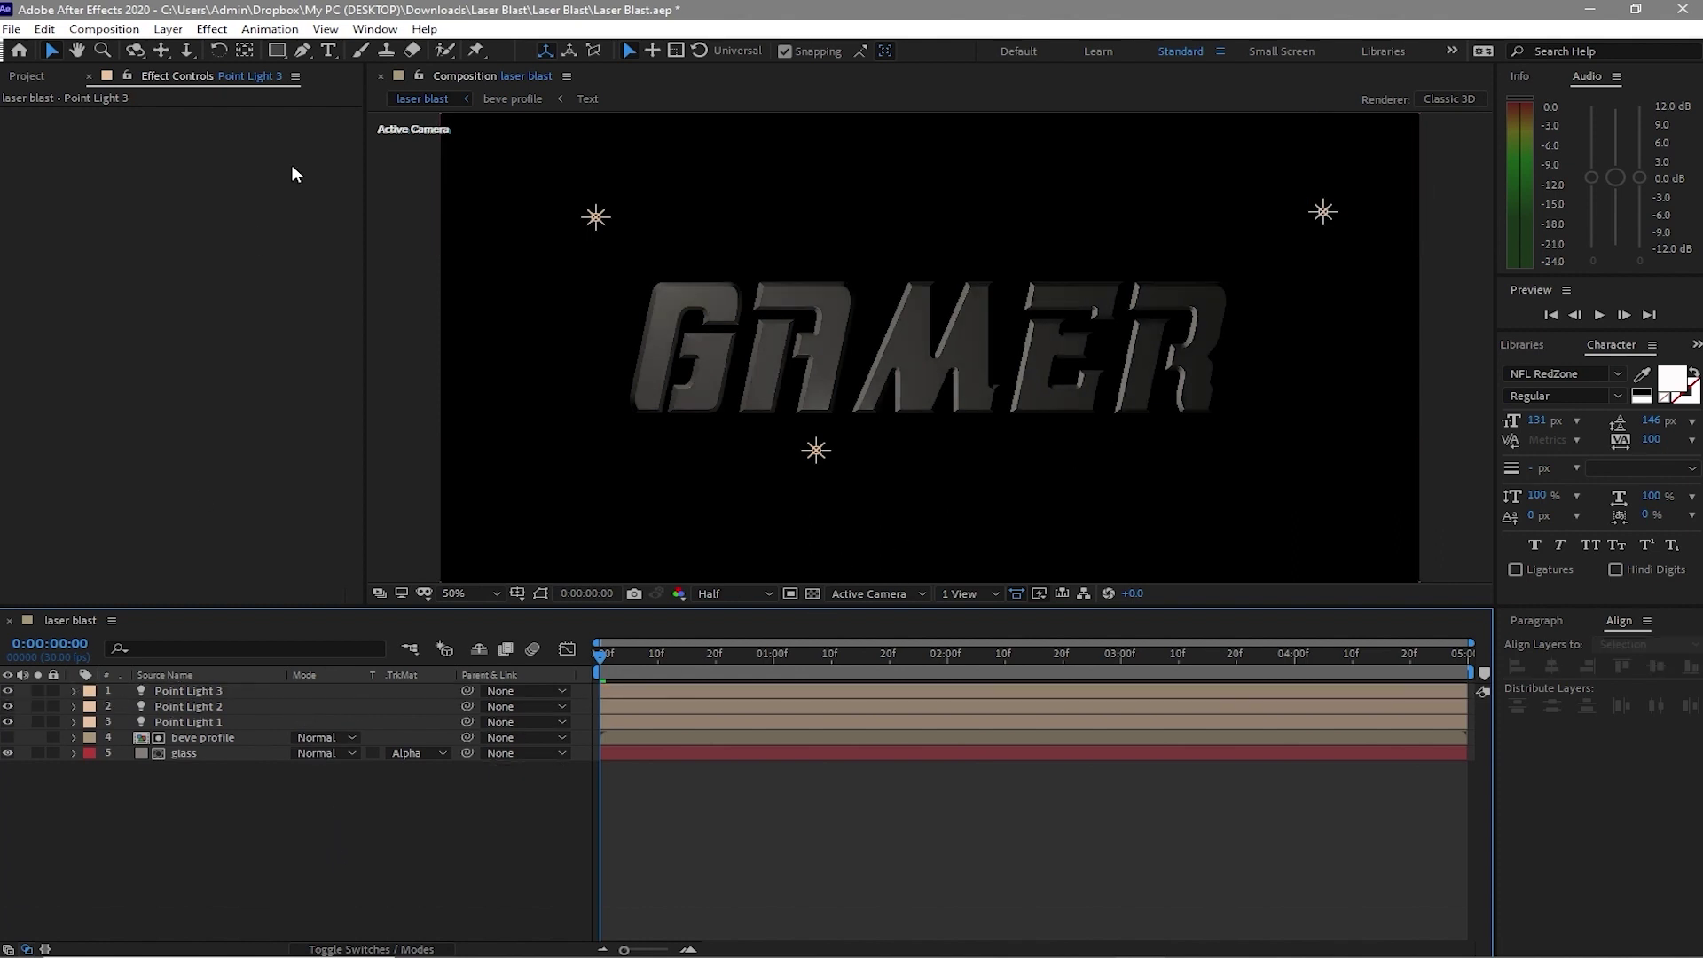
Open the beve profile composition and dock its viewer beside the laser blast viewer
click(195, 737)
double_click(196, 737)
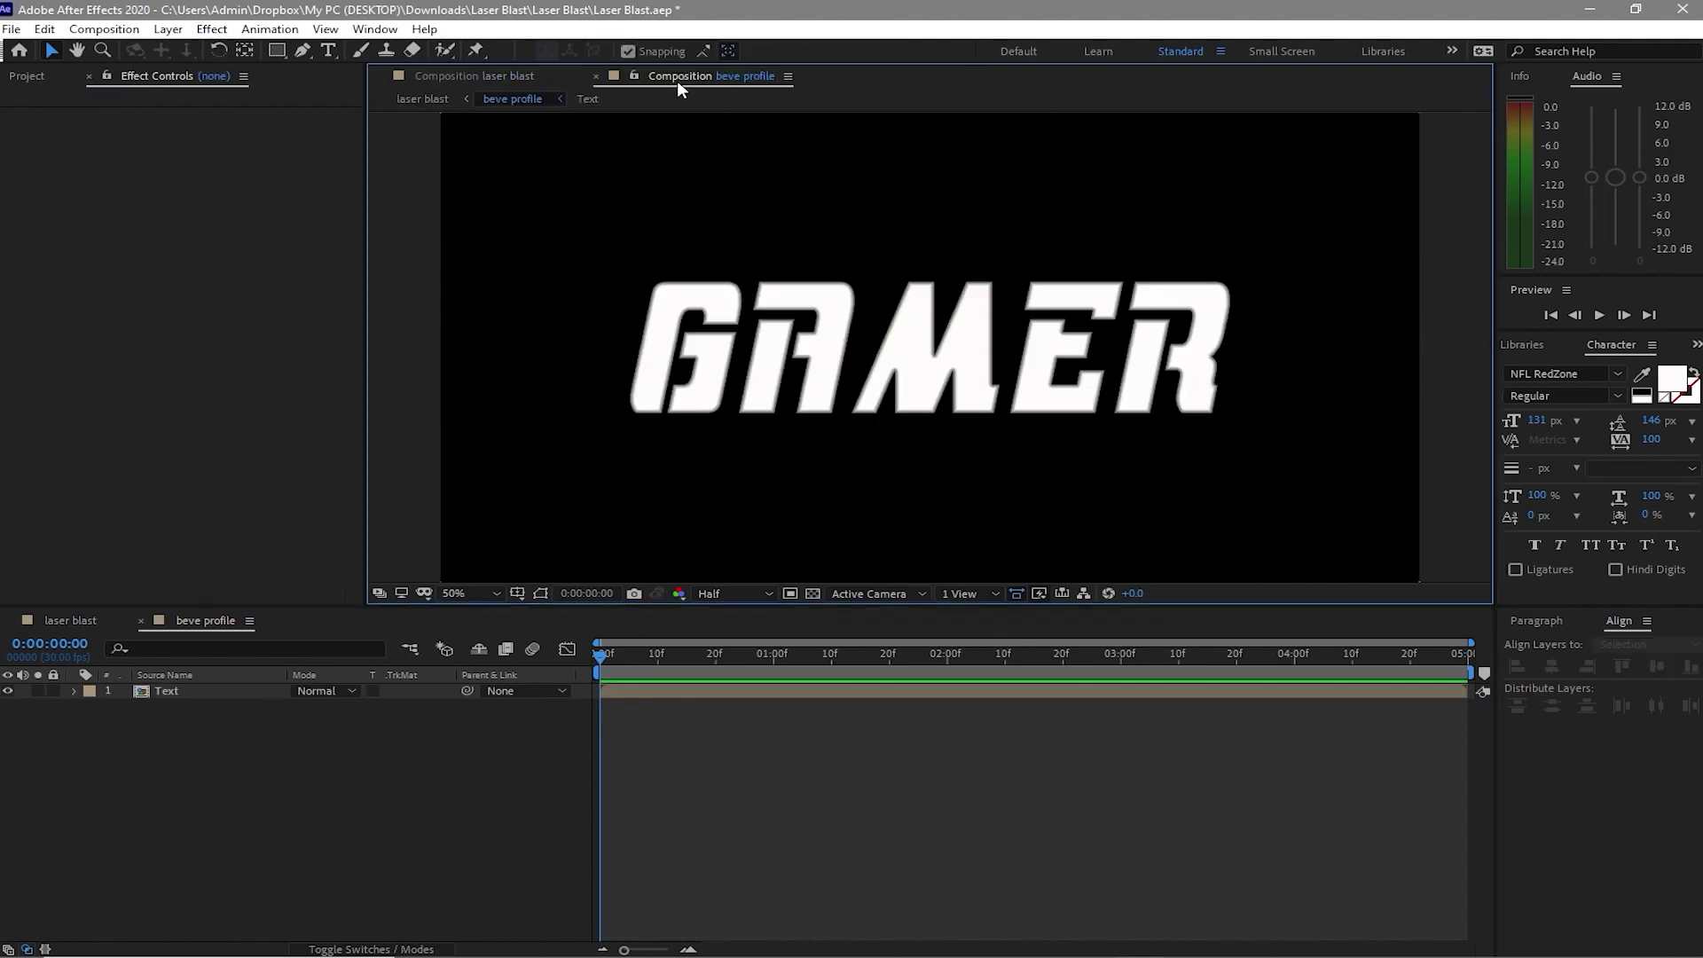
drag(678, 82, 1464, 349)
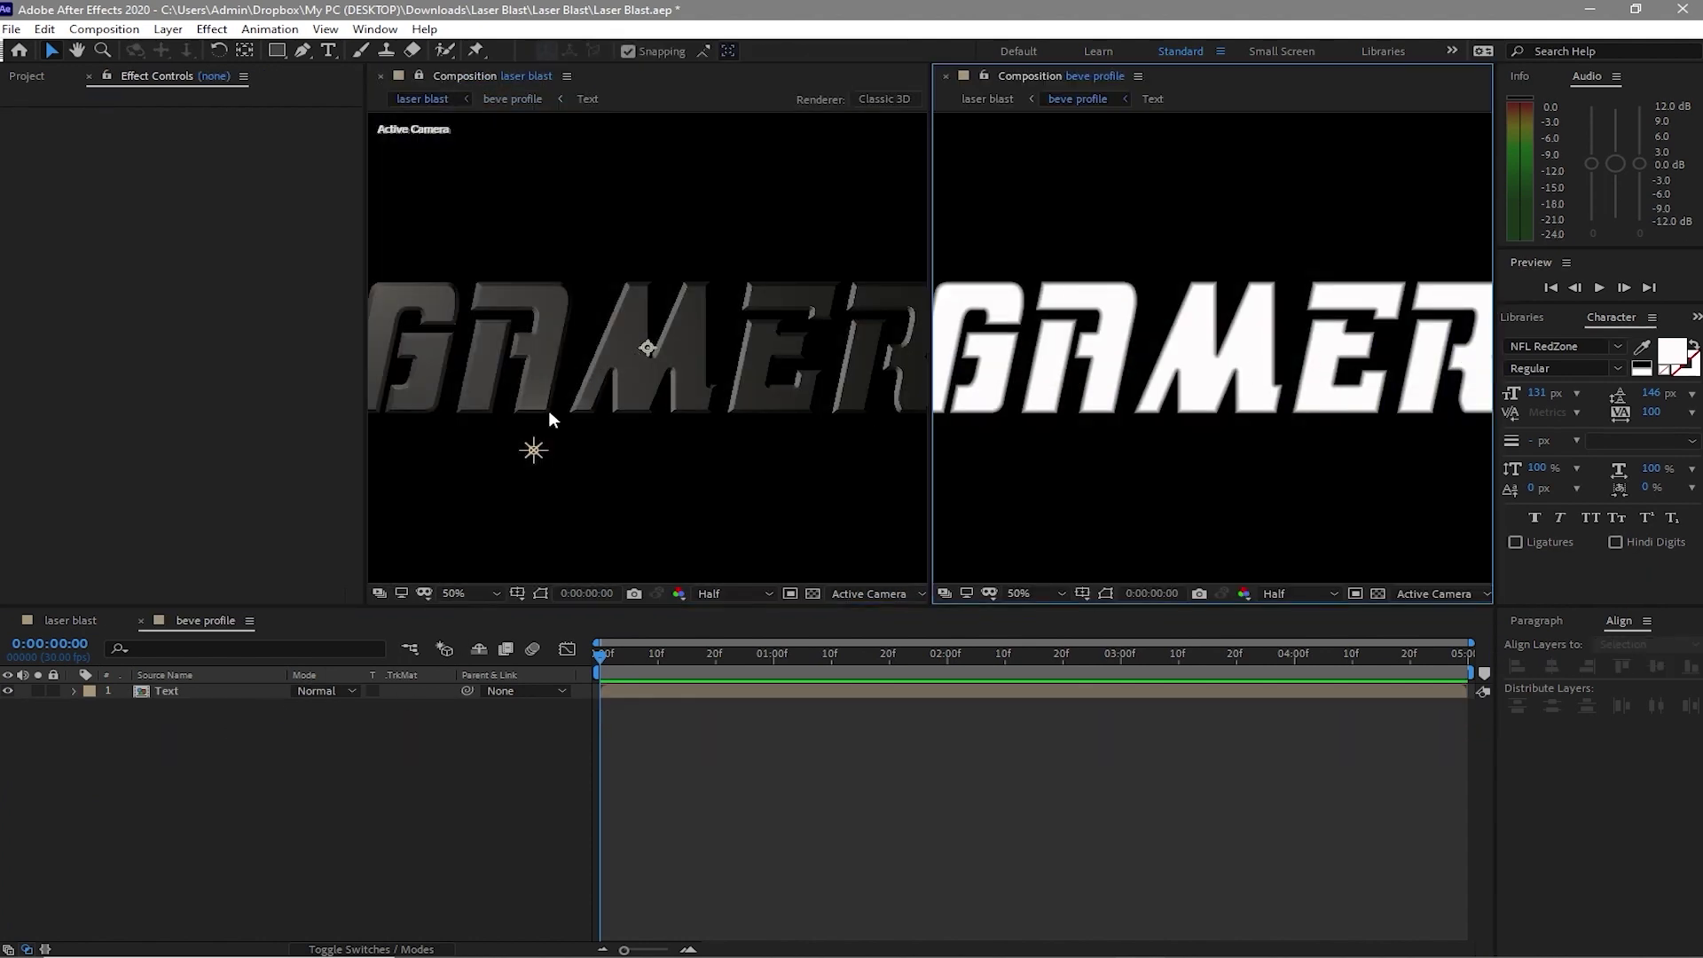
Create a 1920 x 1080 grey solid named hex in the beve profile composition
click(173, 30)
mouse_move(297, 51)
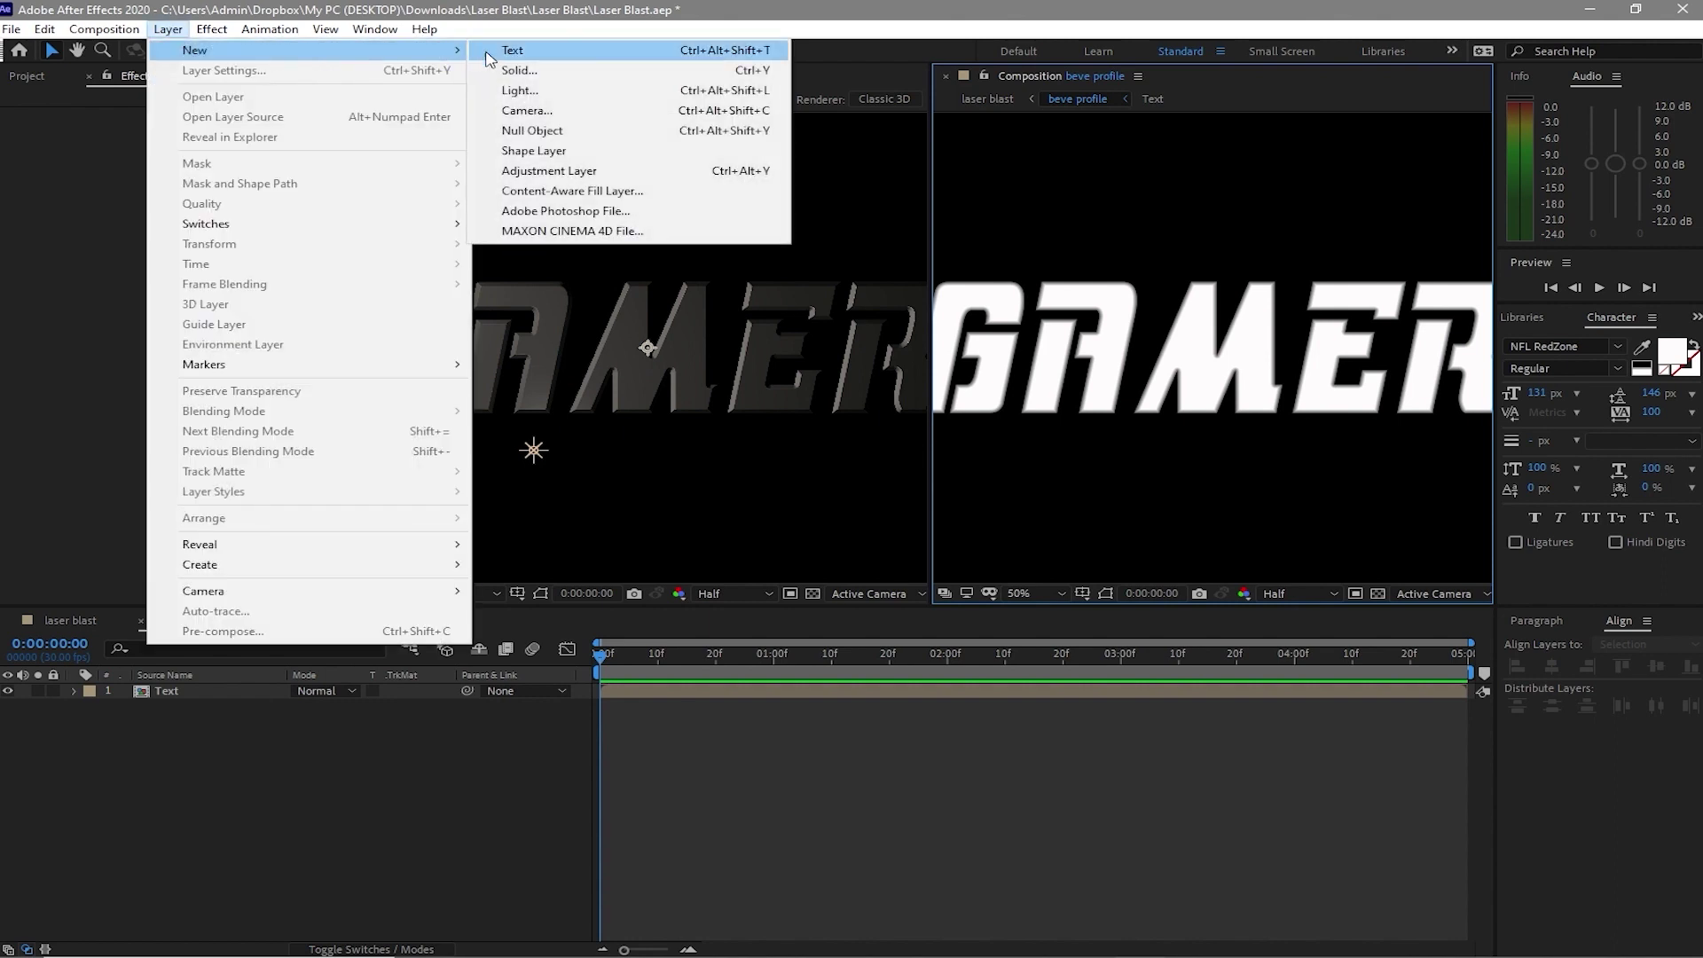
click(520, 71)
text(h)
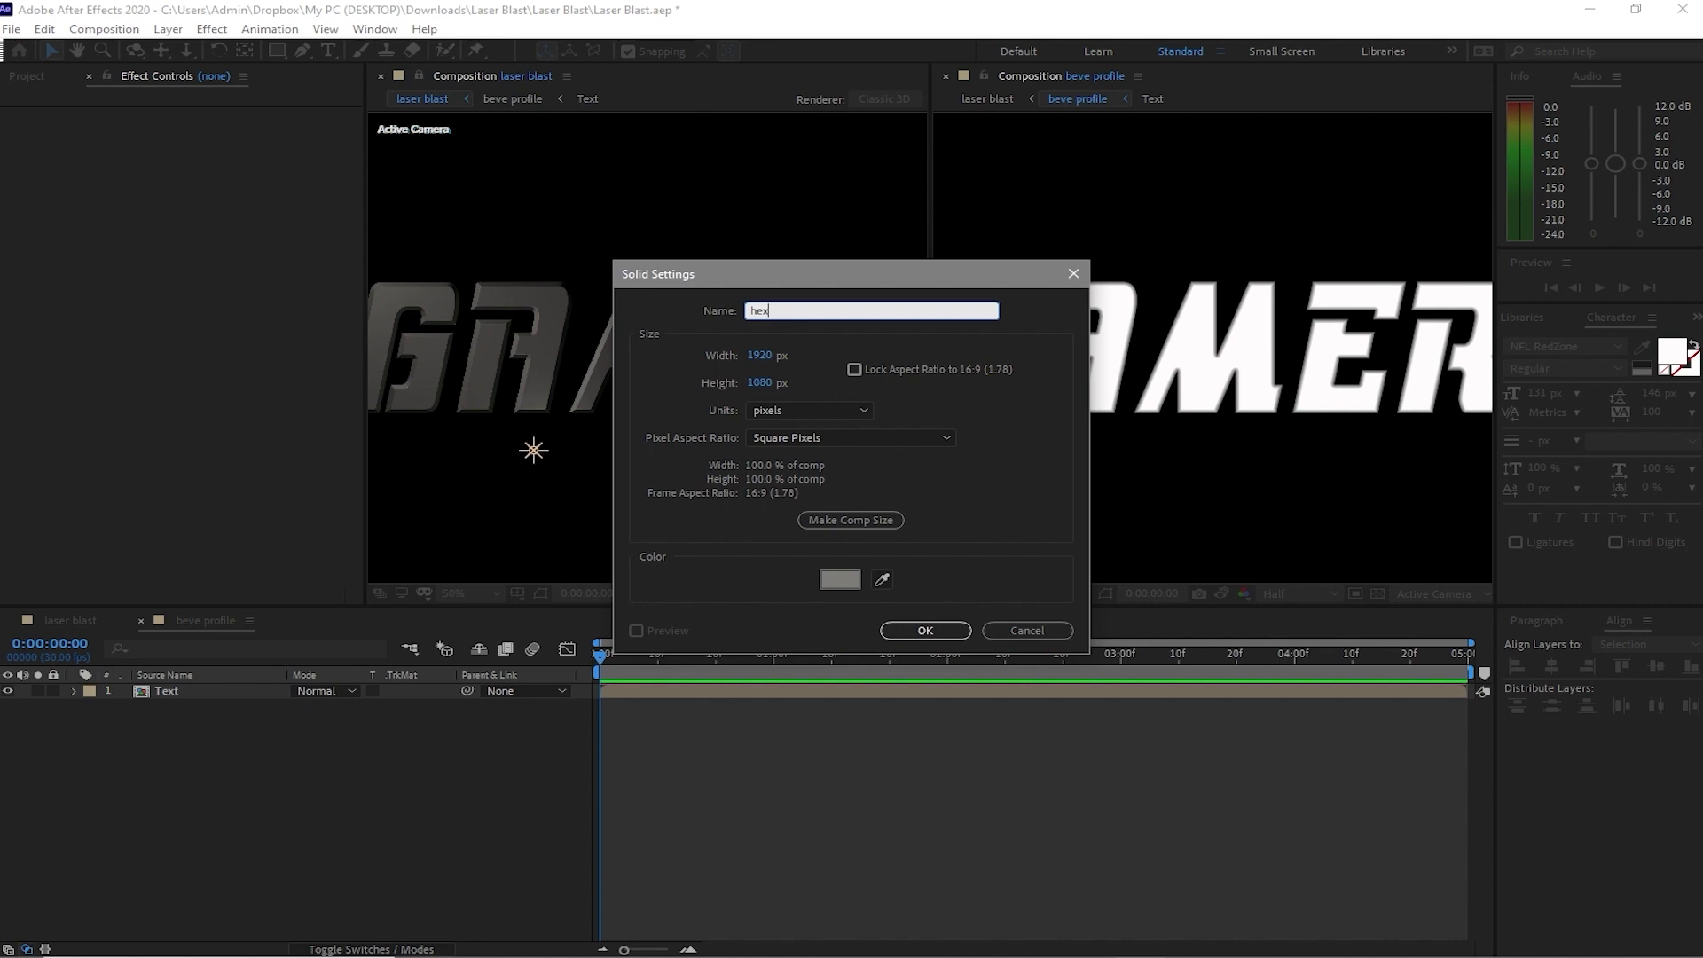
text(ex)
click(926, 630)
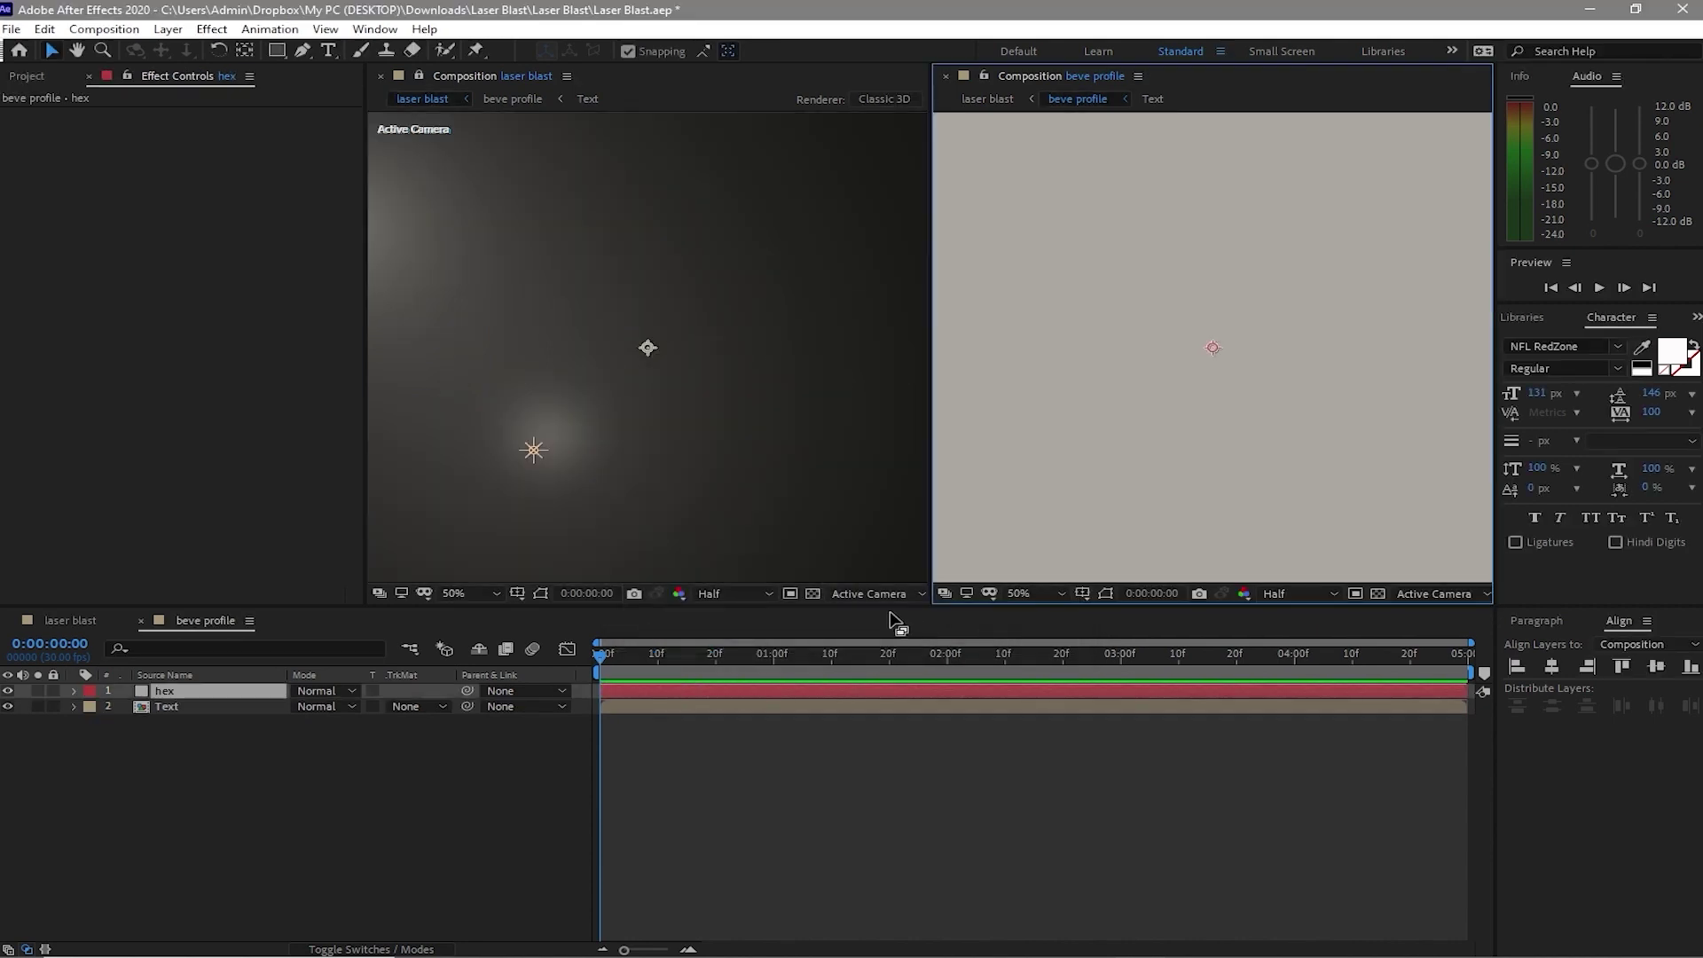
Apply the CC HexTile effect to the hex solid with a radius of 10
click(212, 29)
mouse_move(410, 500)
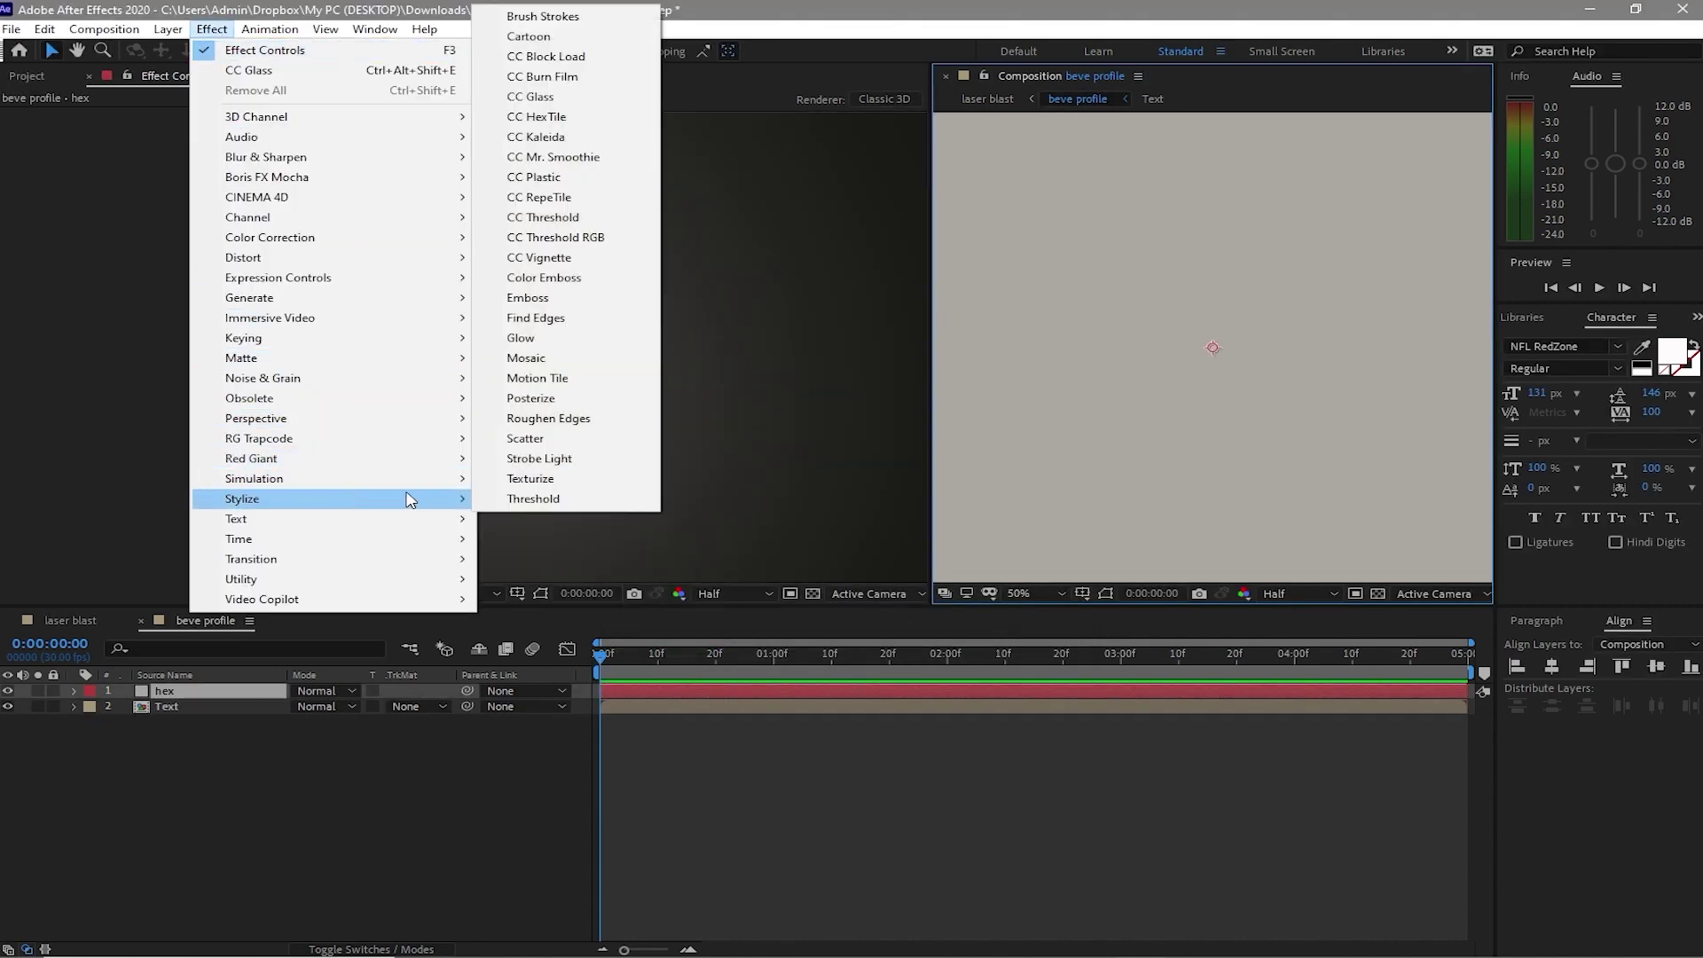
click(597, 118)
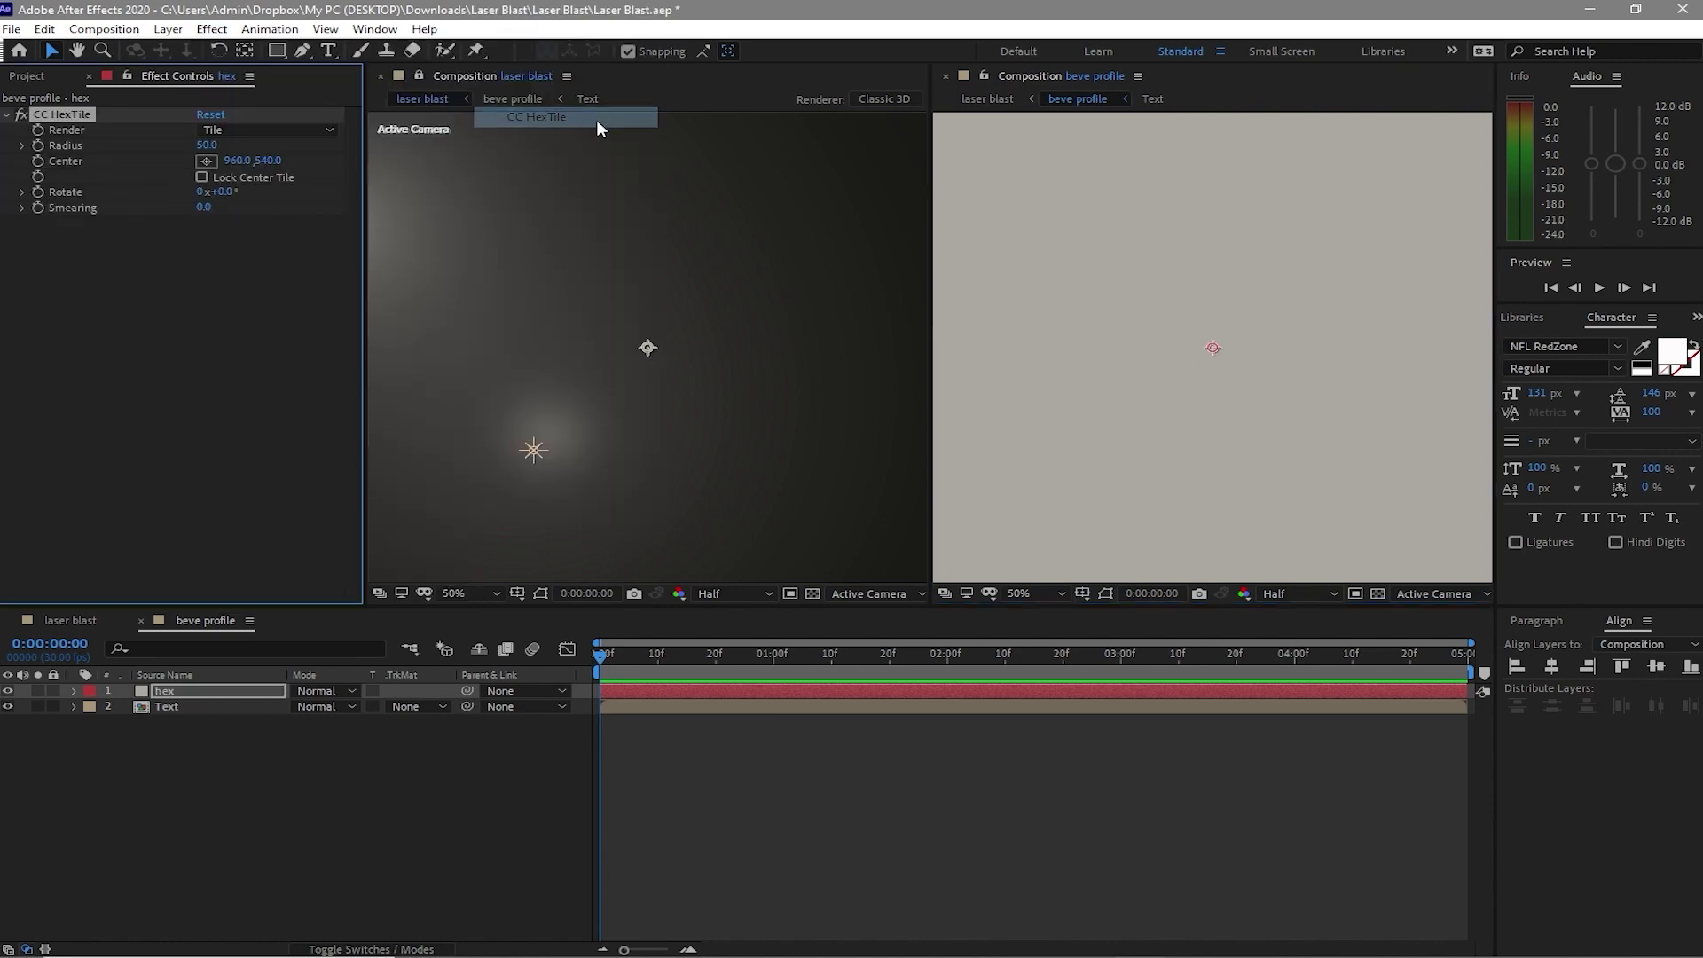
click(205, 145)
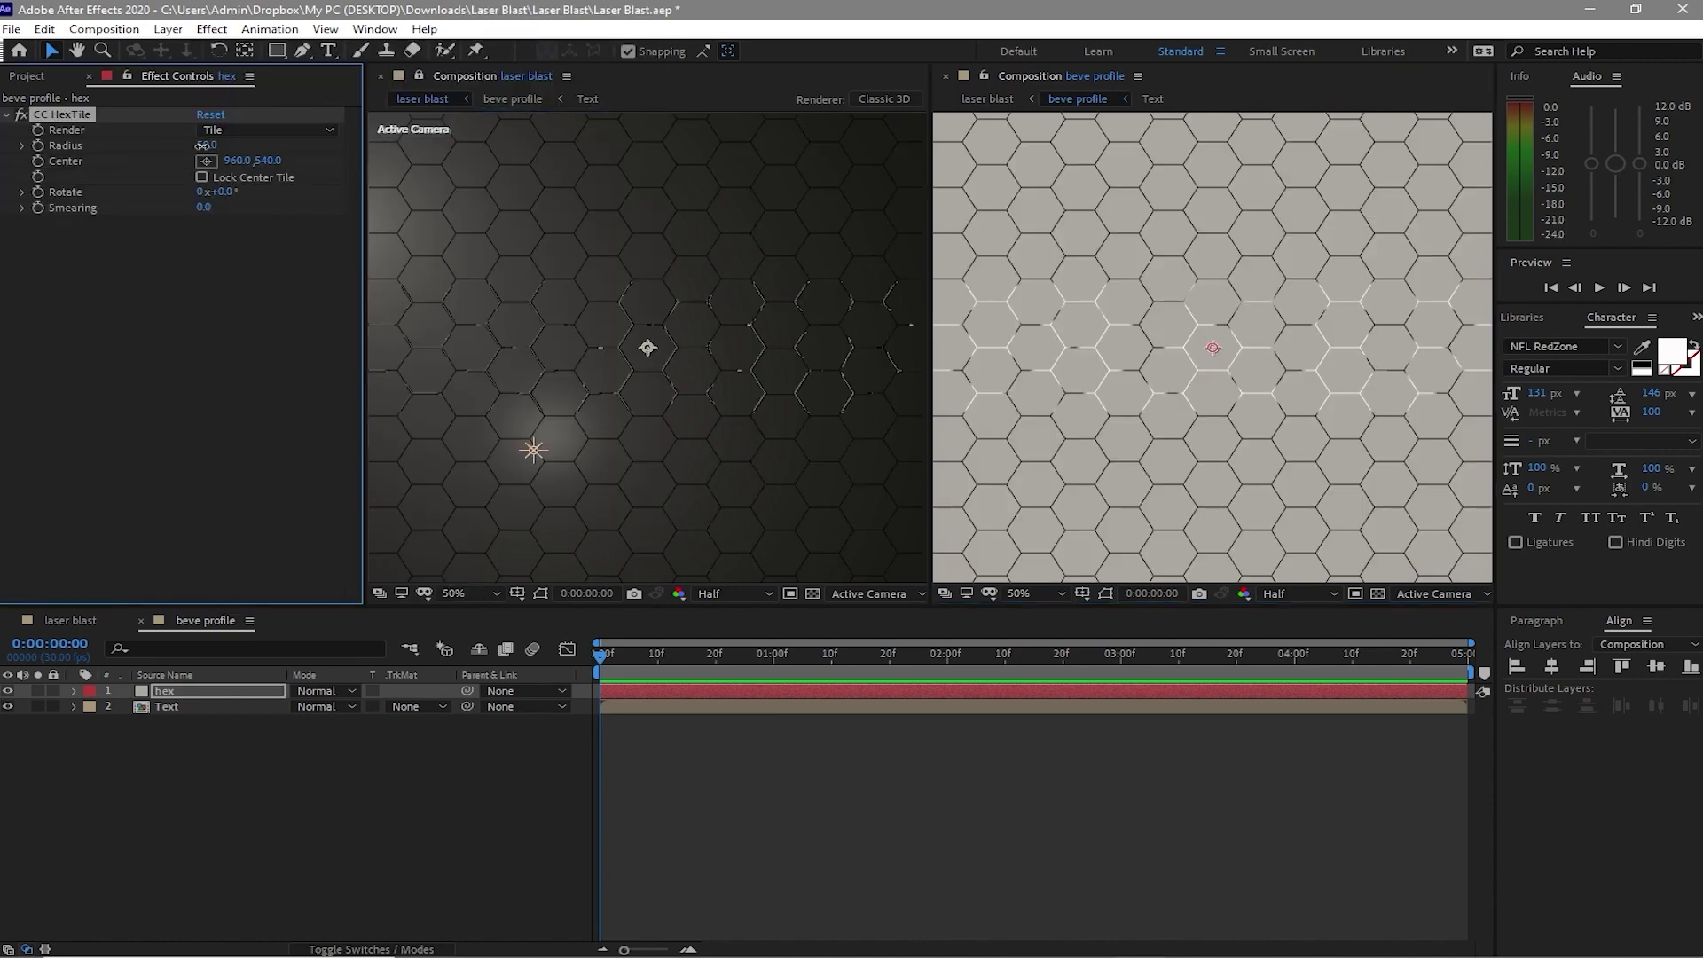
text(10)
key(Return)
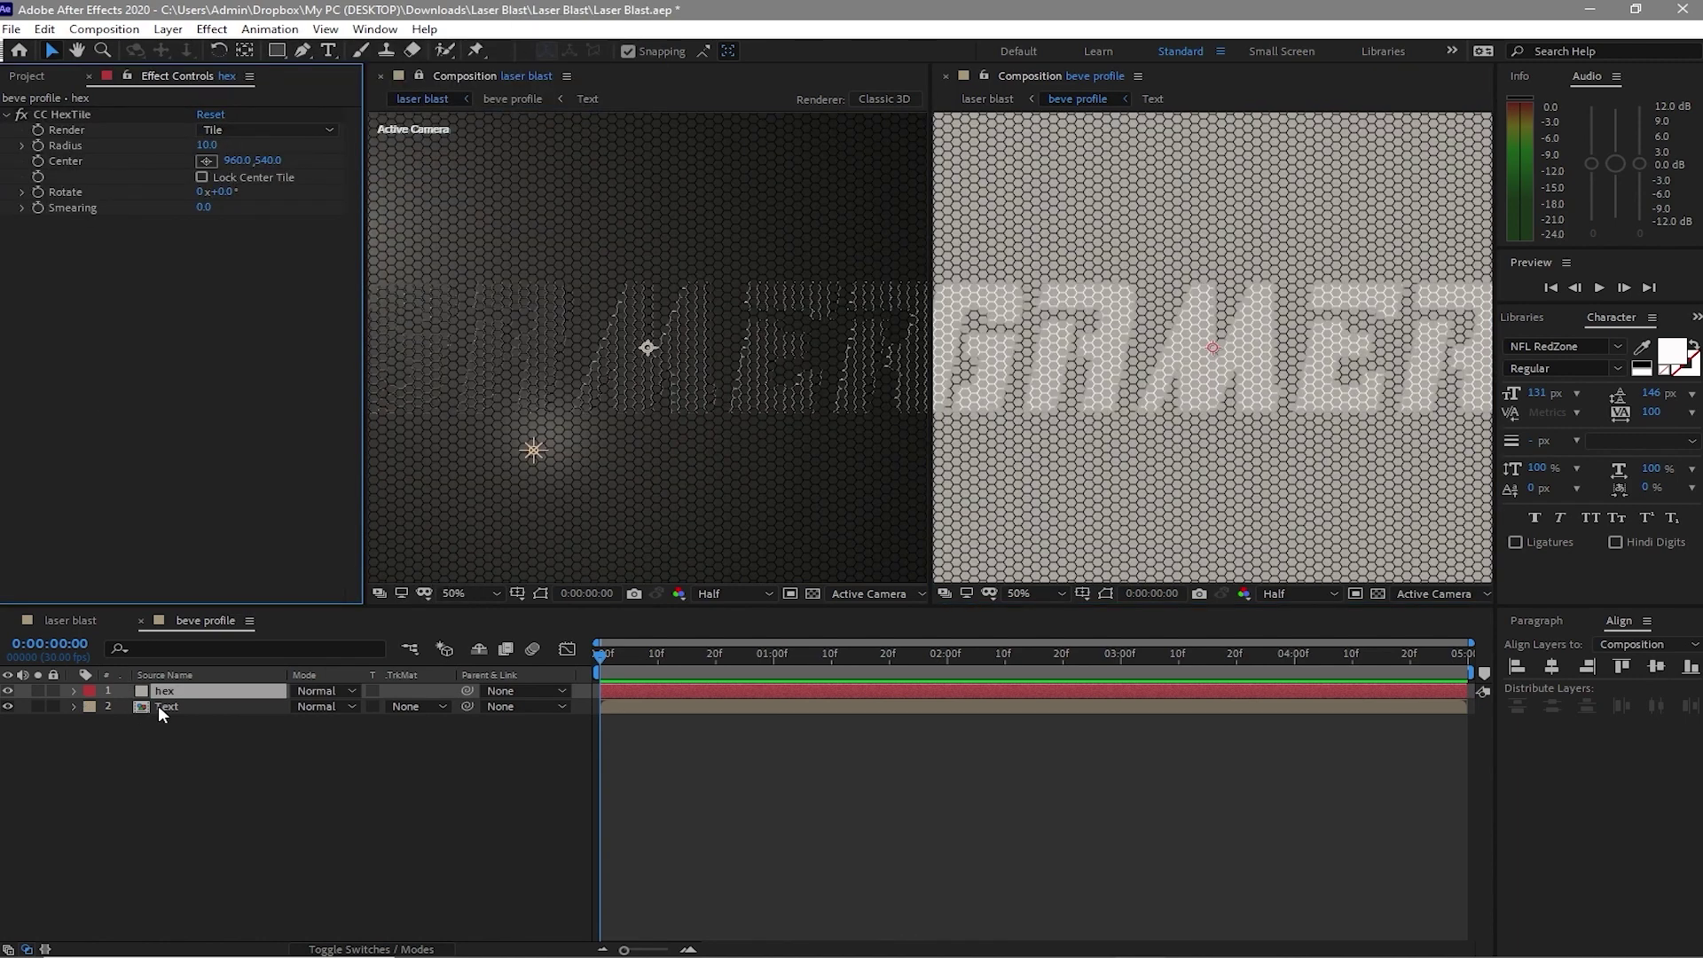
Set the hex layer's opacity to 5%
key(t)
click(301, 707)
text(5)
key(Return)
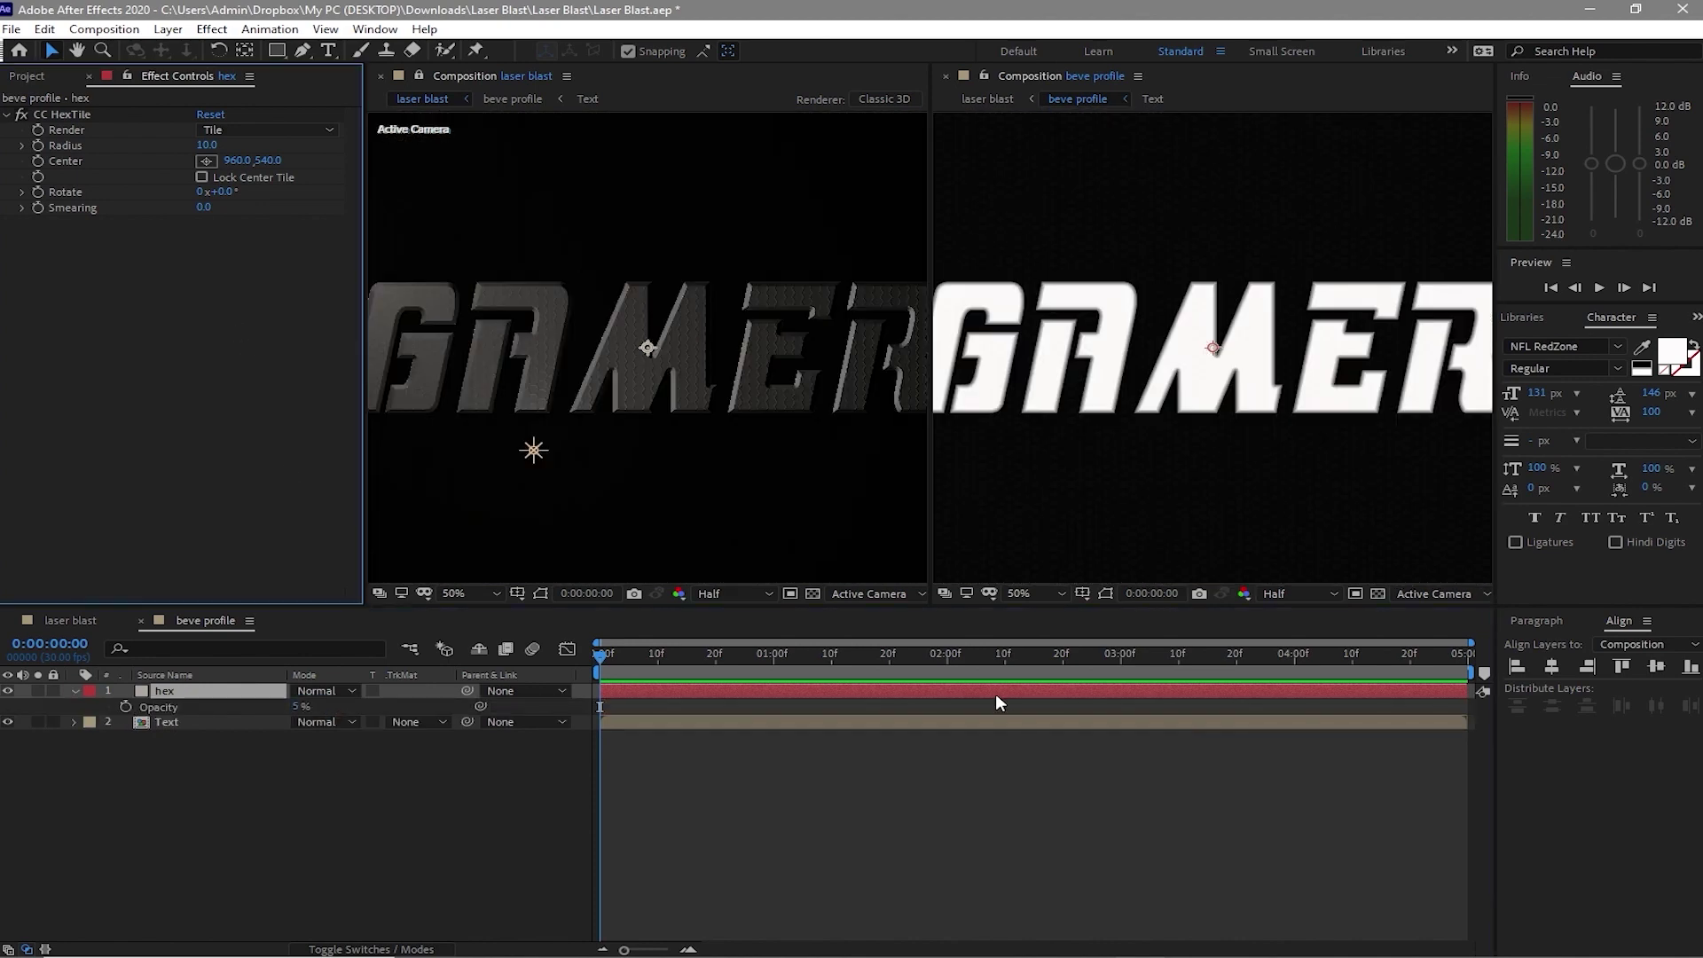
Add the Invert effect to the hex layer and set its channel to Alpha
click(212, 29)
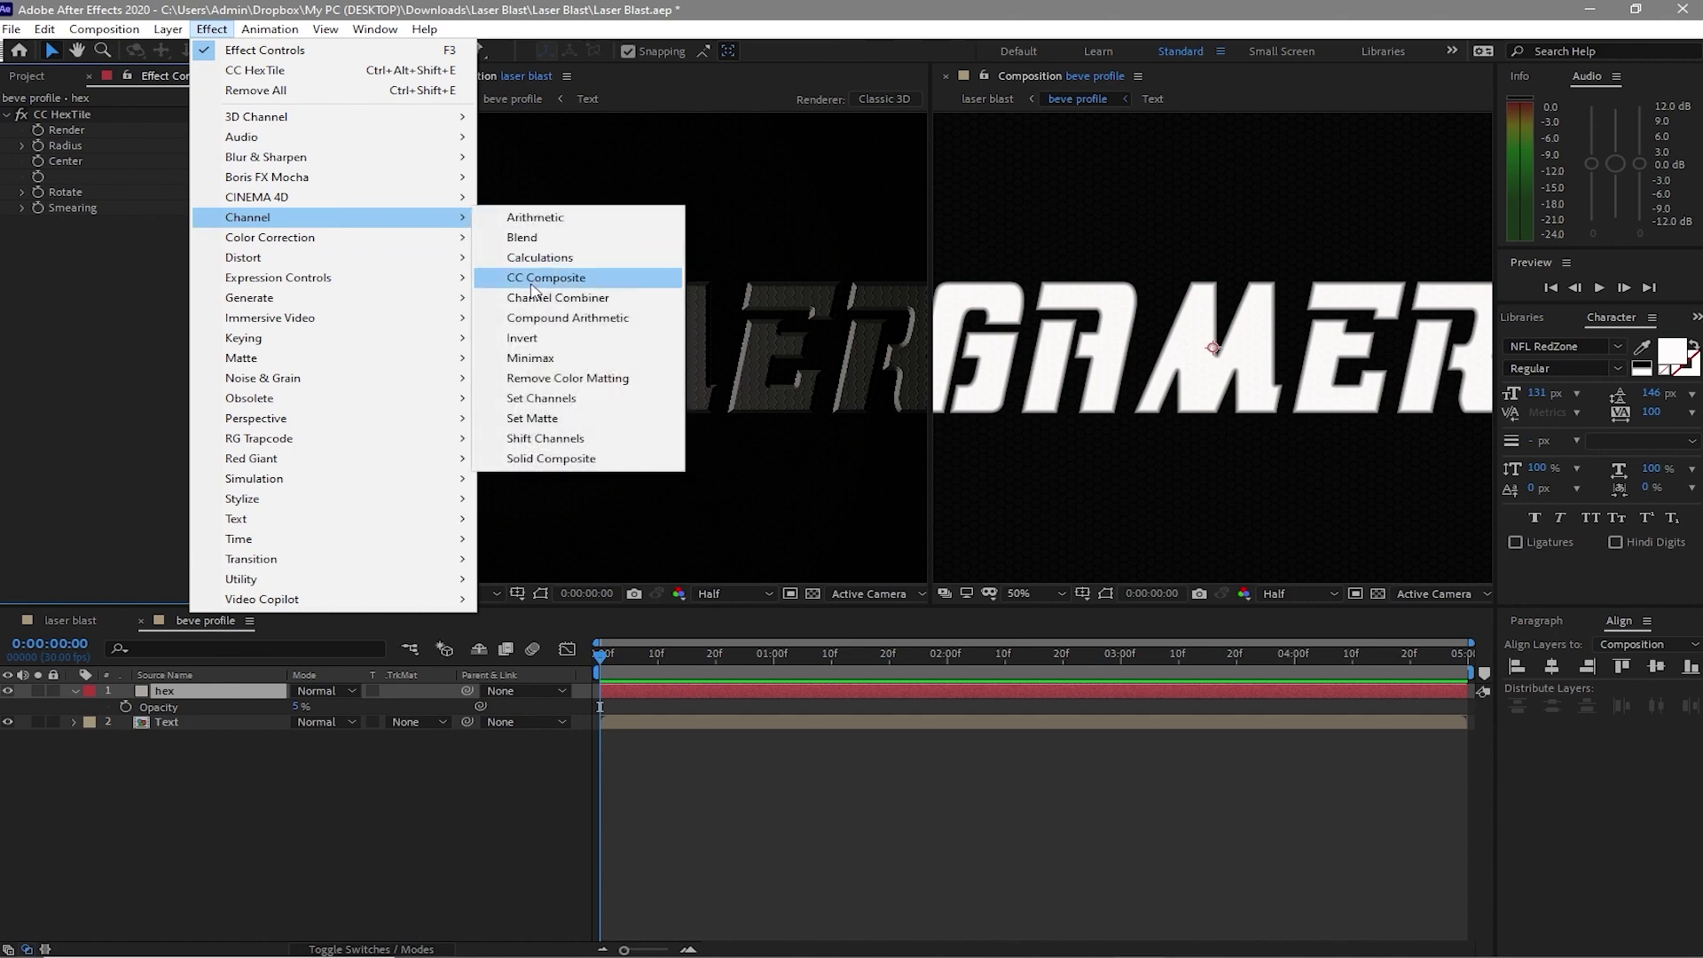
click(532, 337)
click(296, 238)
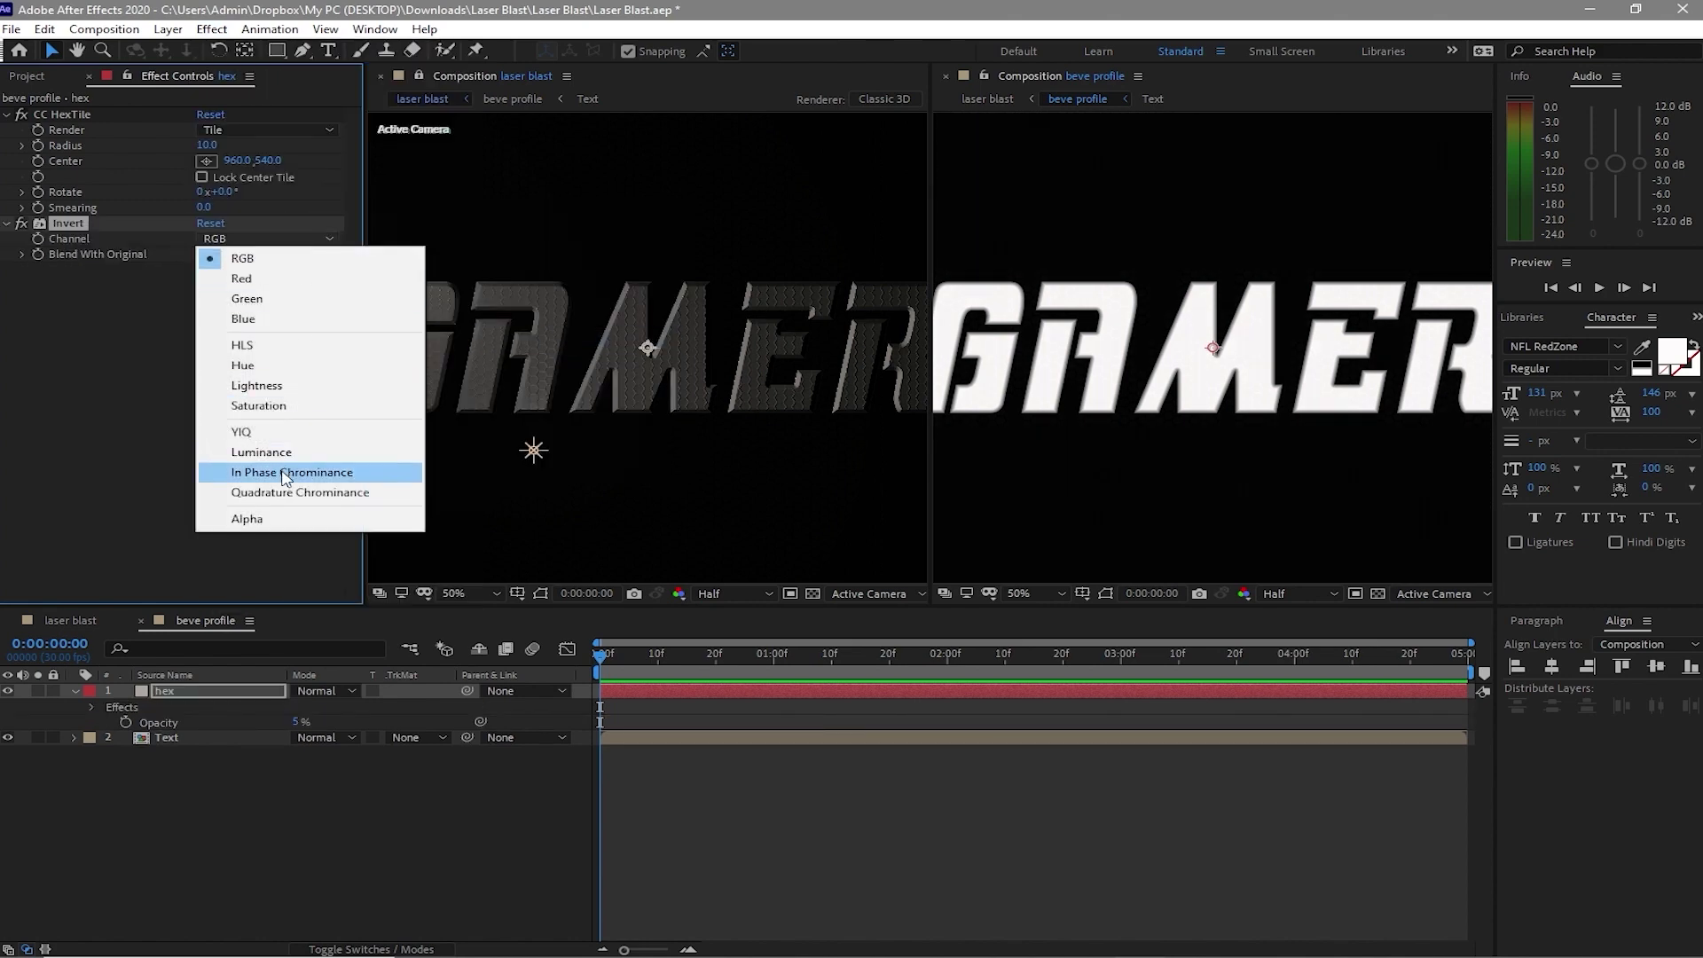
click(280, 519)
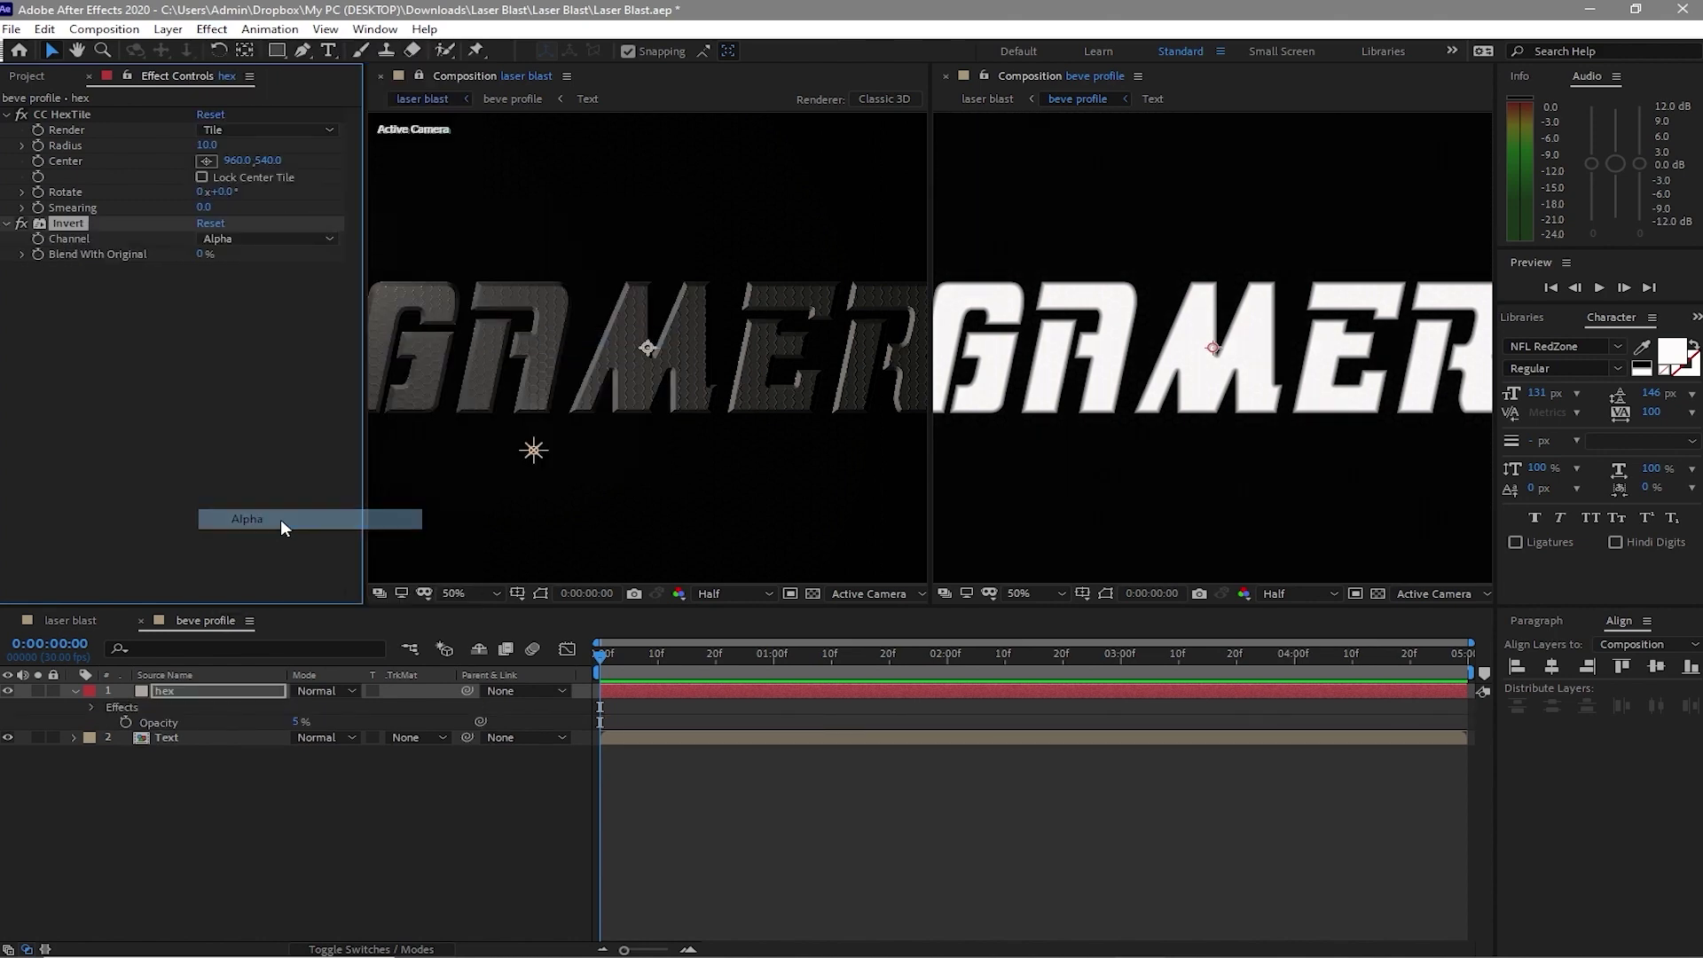
Preserve underlying transparency on the hex layer, inspect the texture up close, and close the second composition viewer
click(375, 690)
scroll(647, 348, up, 4)
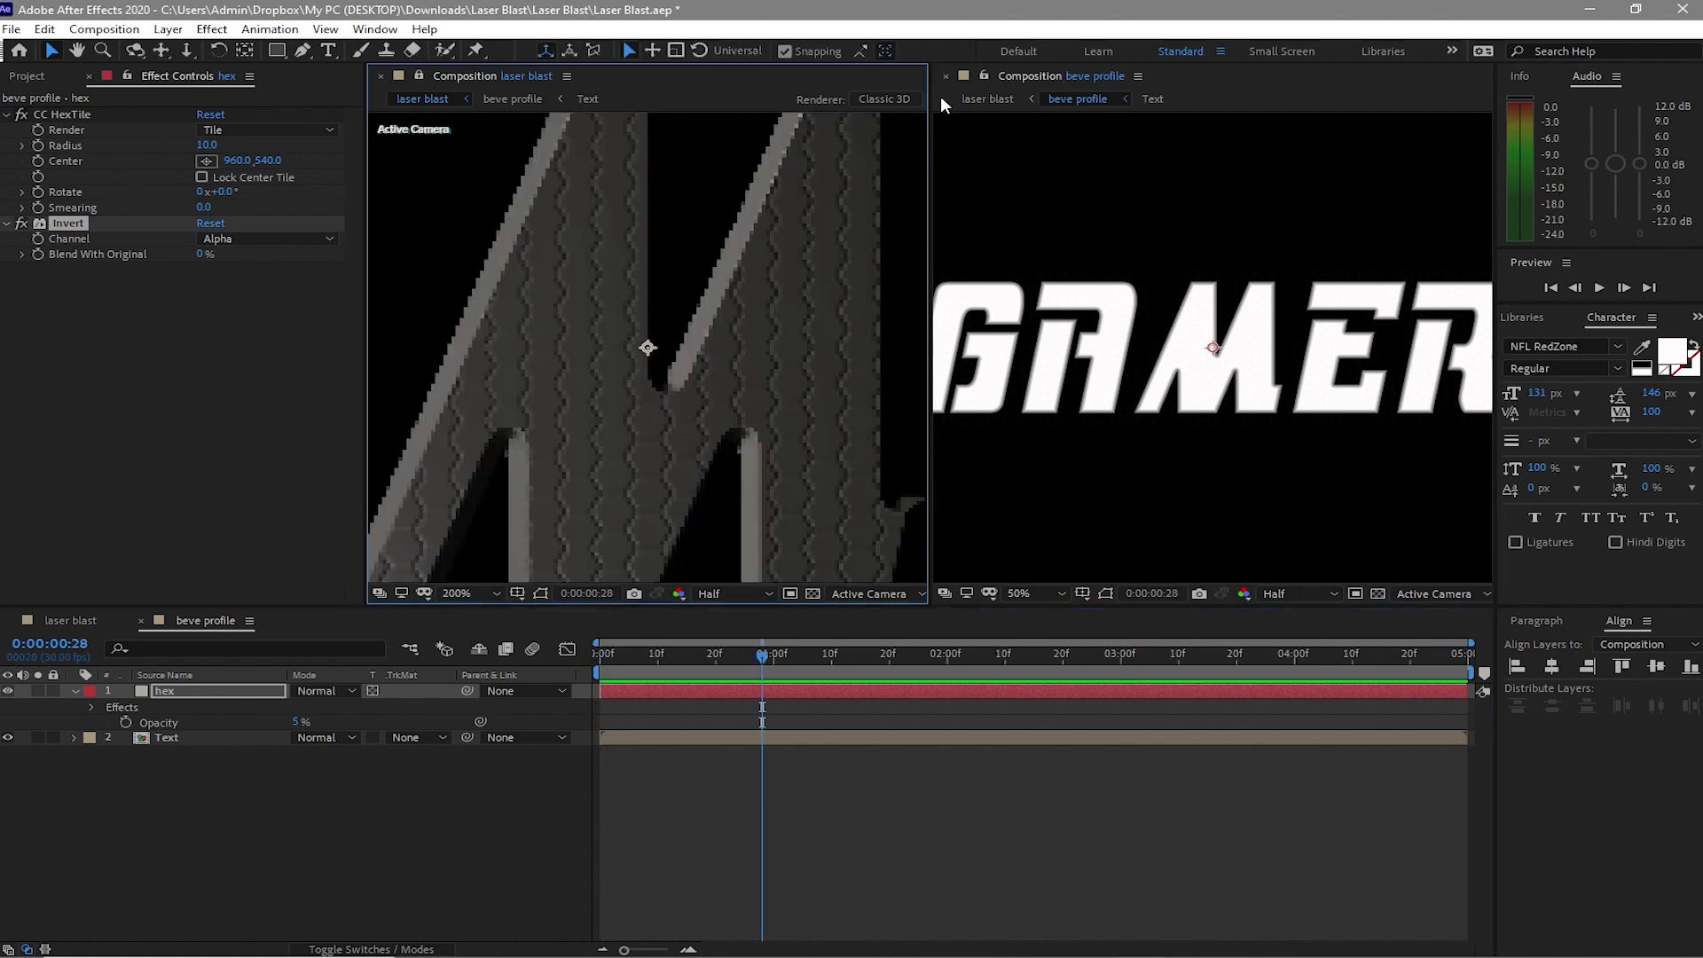
click(946, 76)
scroll(715, 354, down, 3)
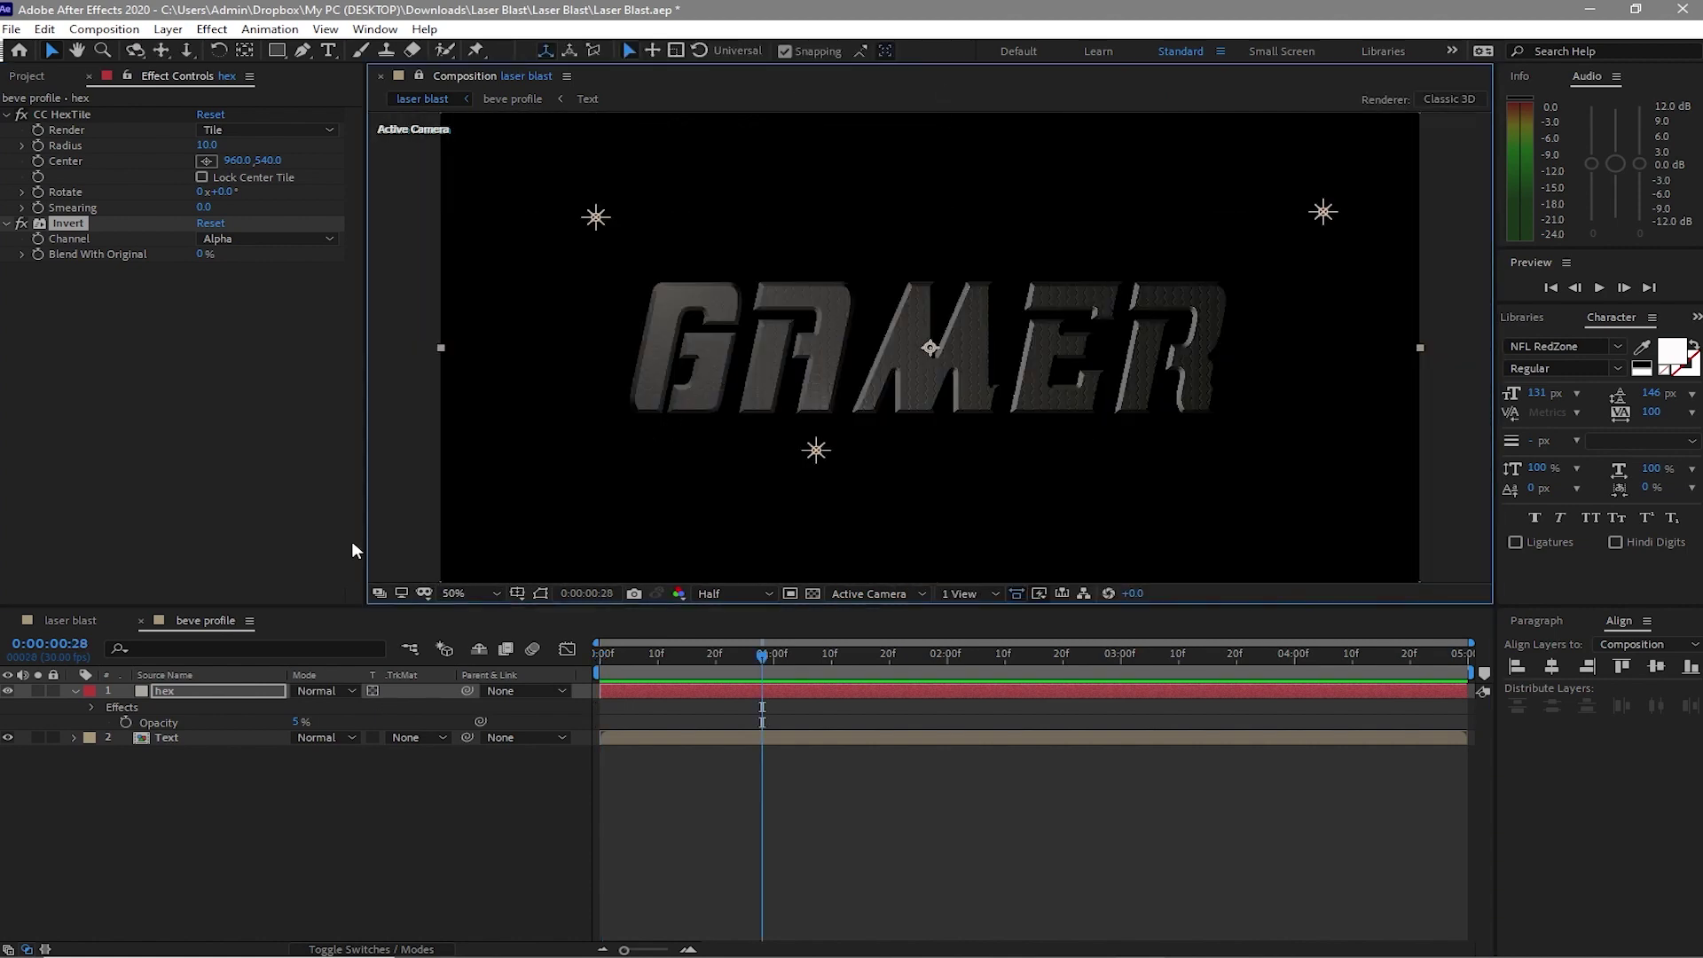
Open the gradient of the Text layer's Inner Glow style and move its white stop to 51.5%
click(74, 738)
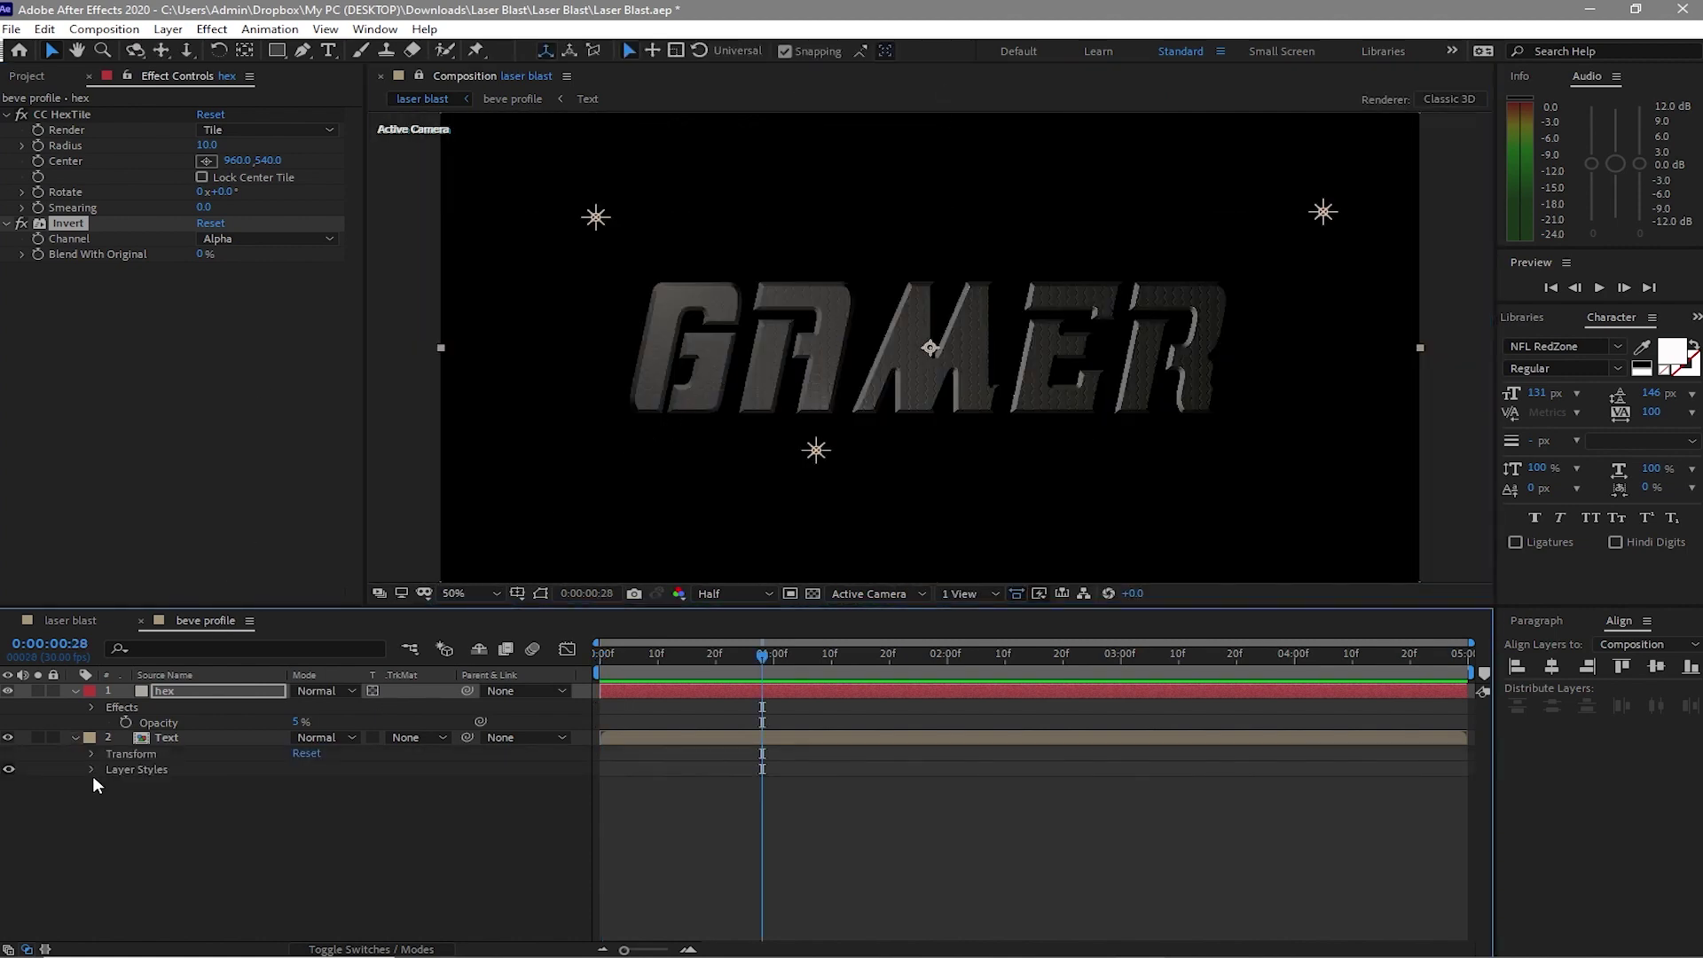
click(92, 769)
click(109, 801)
scroll(213, 804, down, 2)
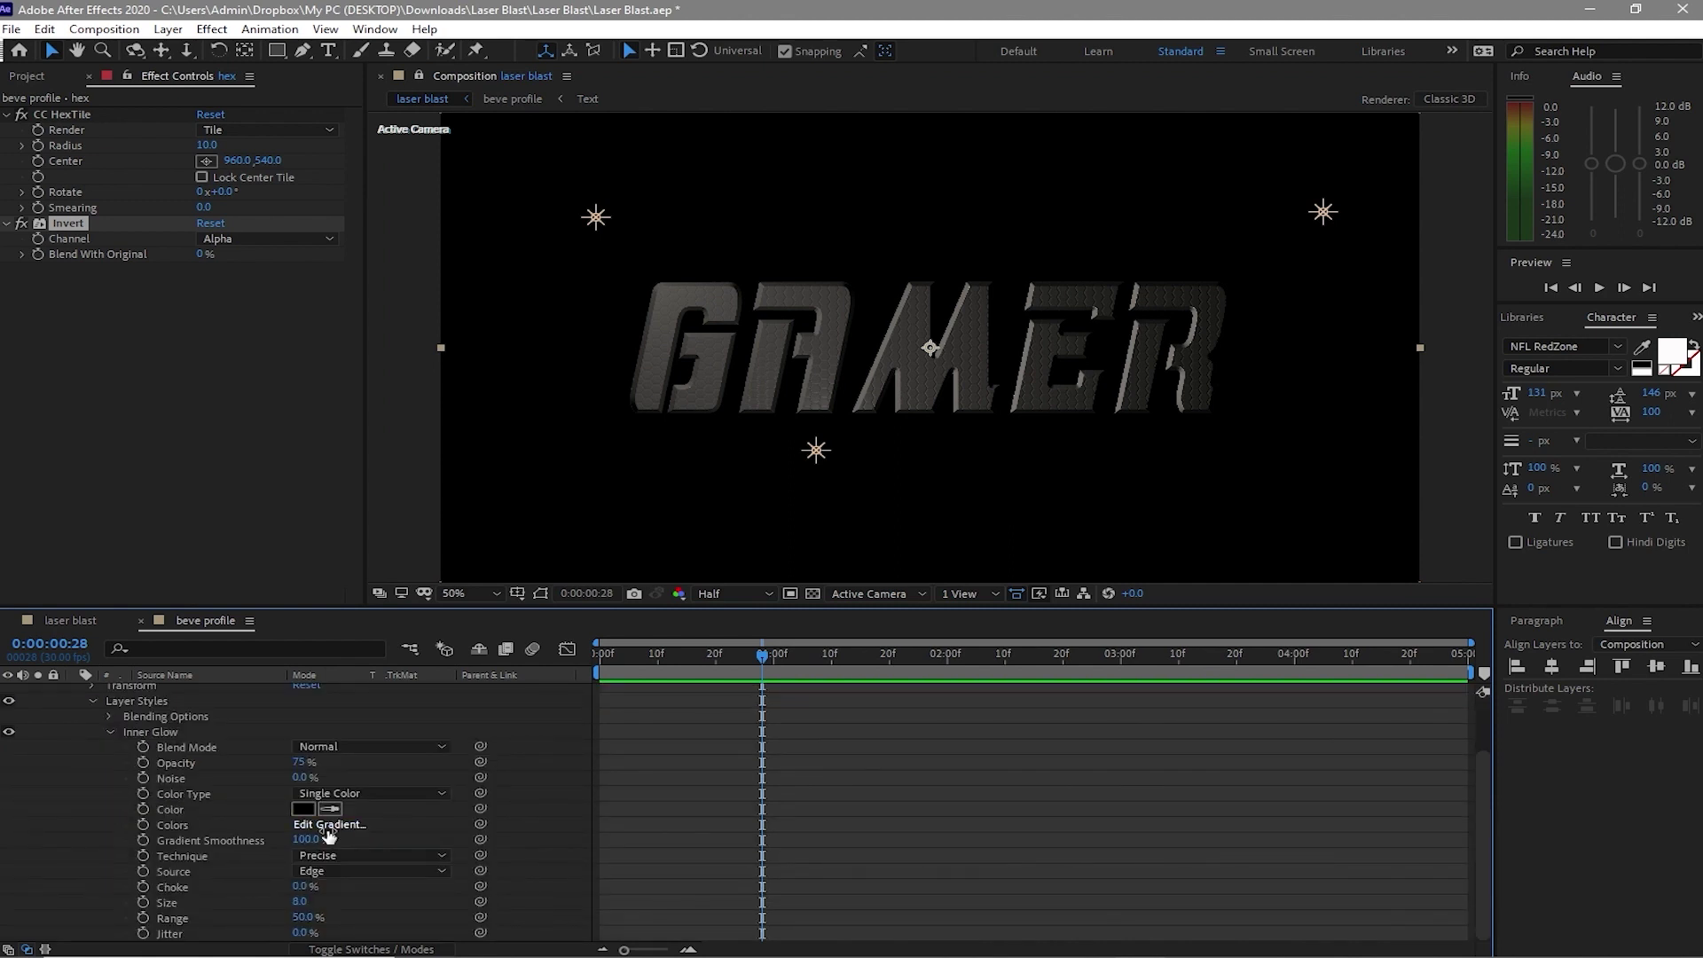
click(328, 825)
drag(1542, 576, 1348, 570)
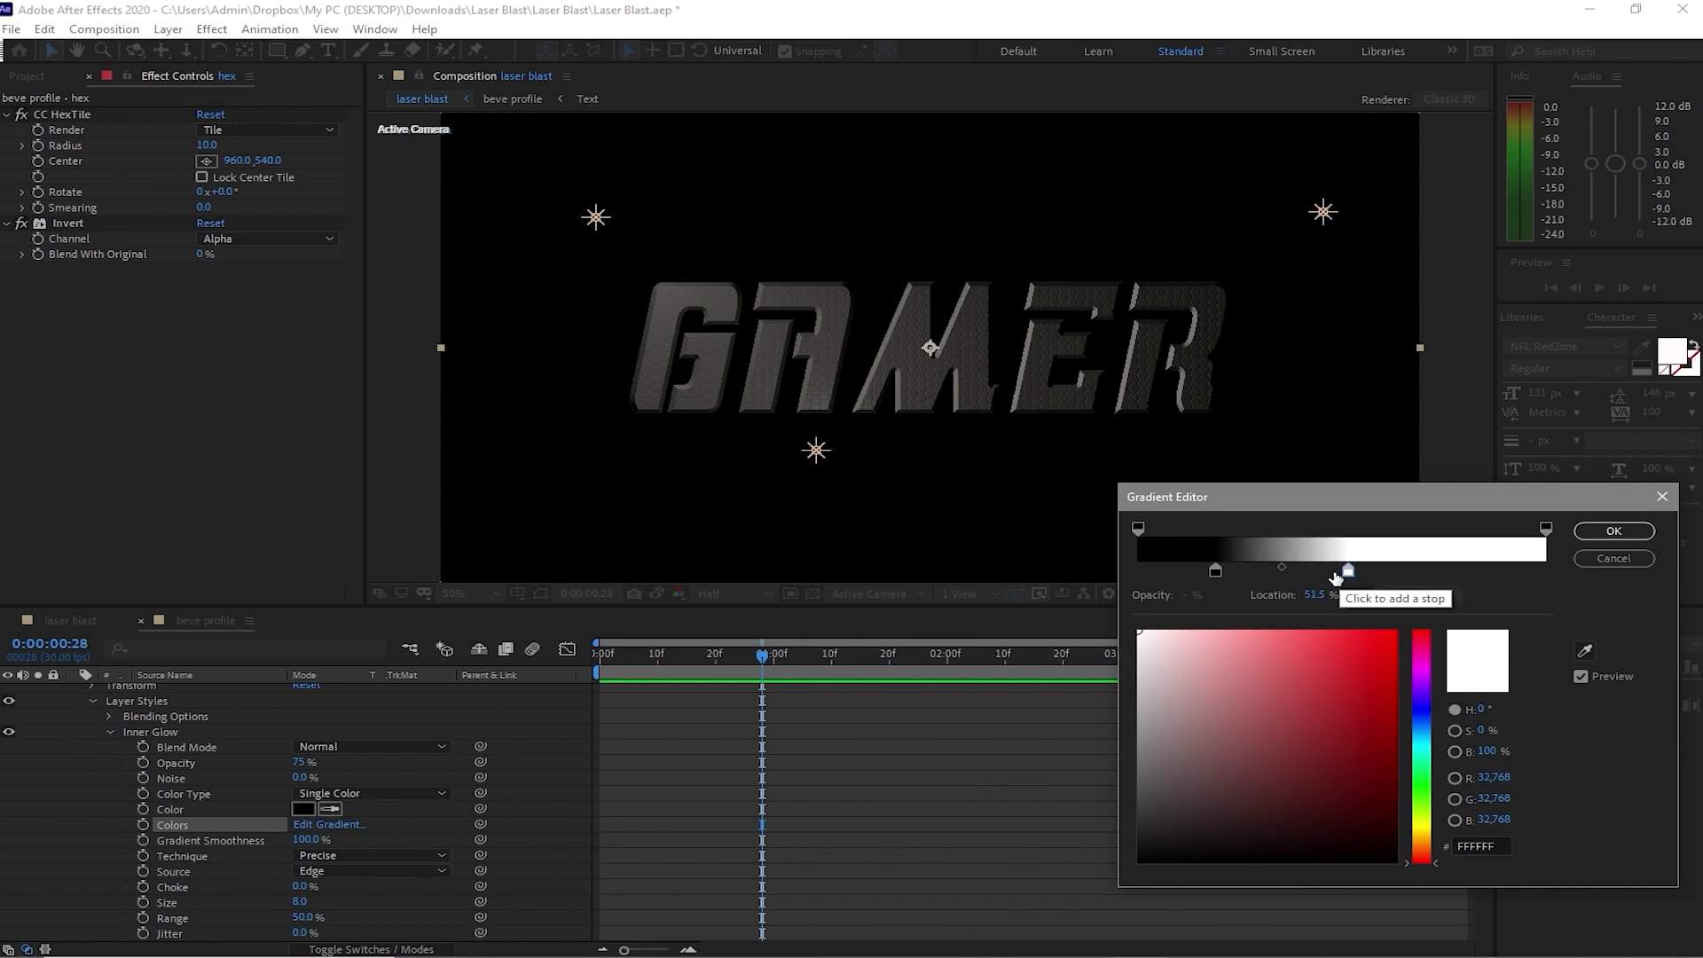
Add a gradient stop at 86.5% with brightness 67%, and set the Inner Glow's color type to Gradient
click(1490, 572)
click(1486, 752)
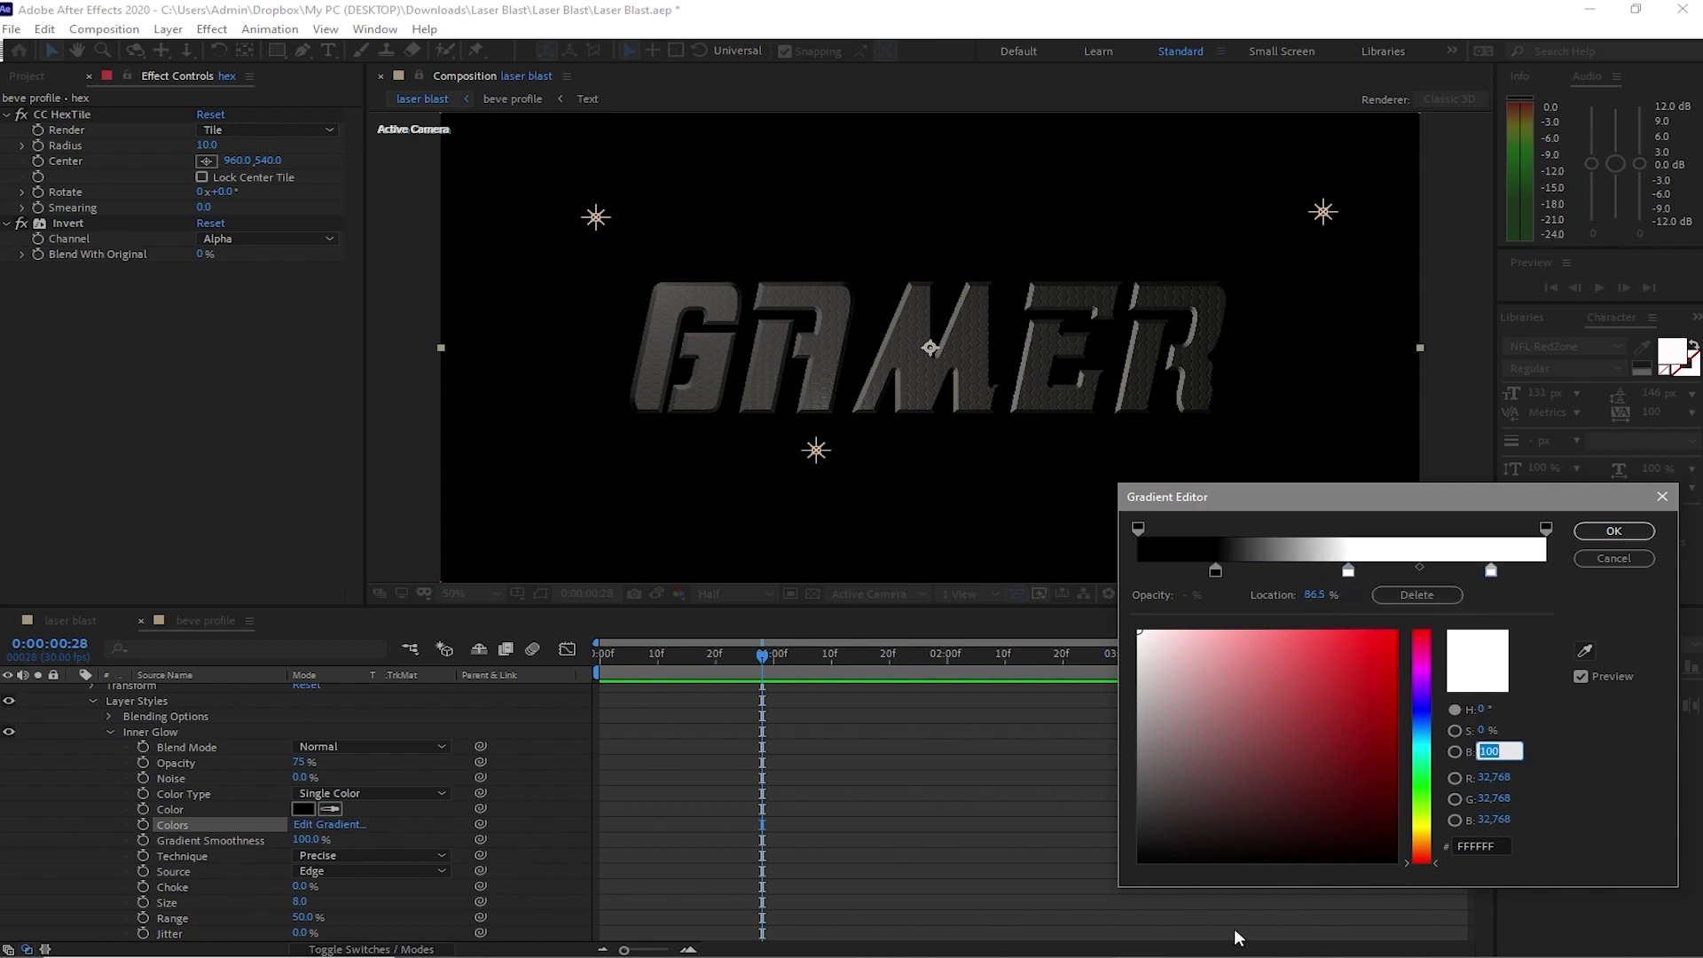
text(67)
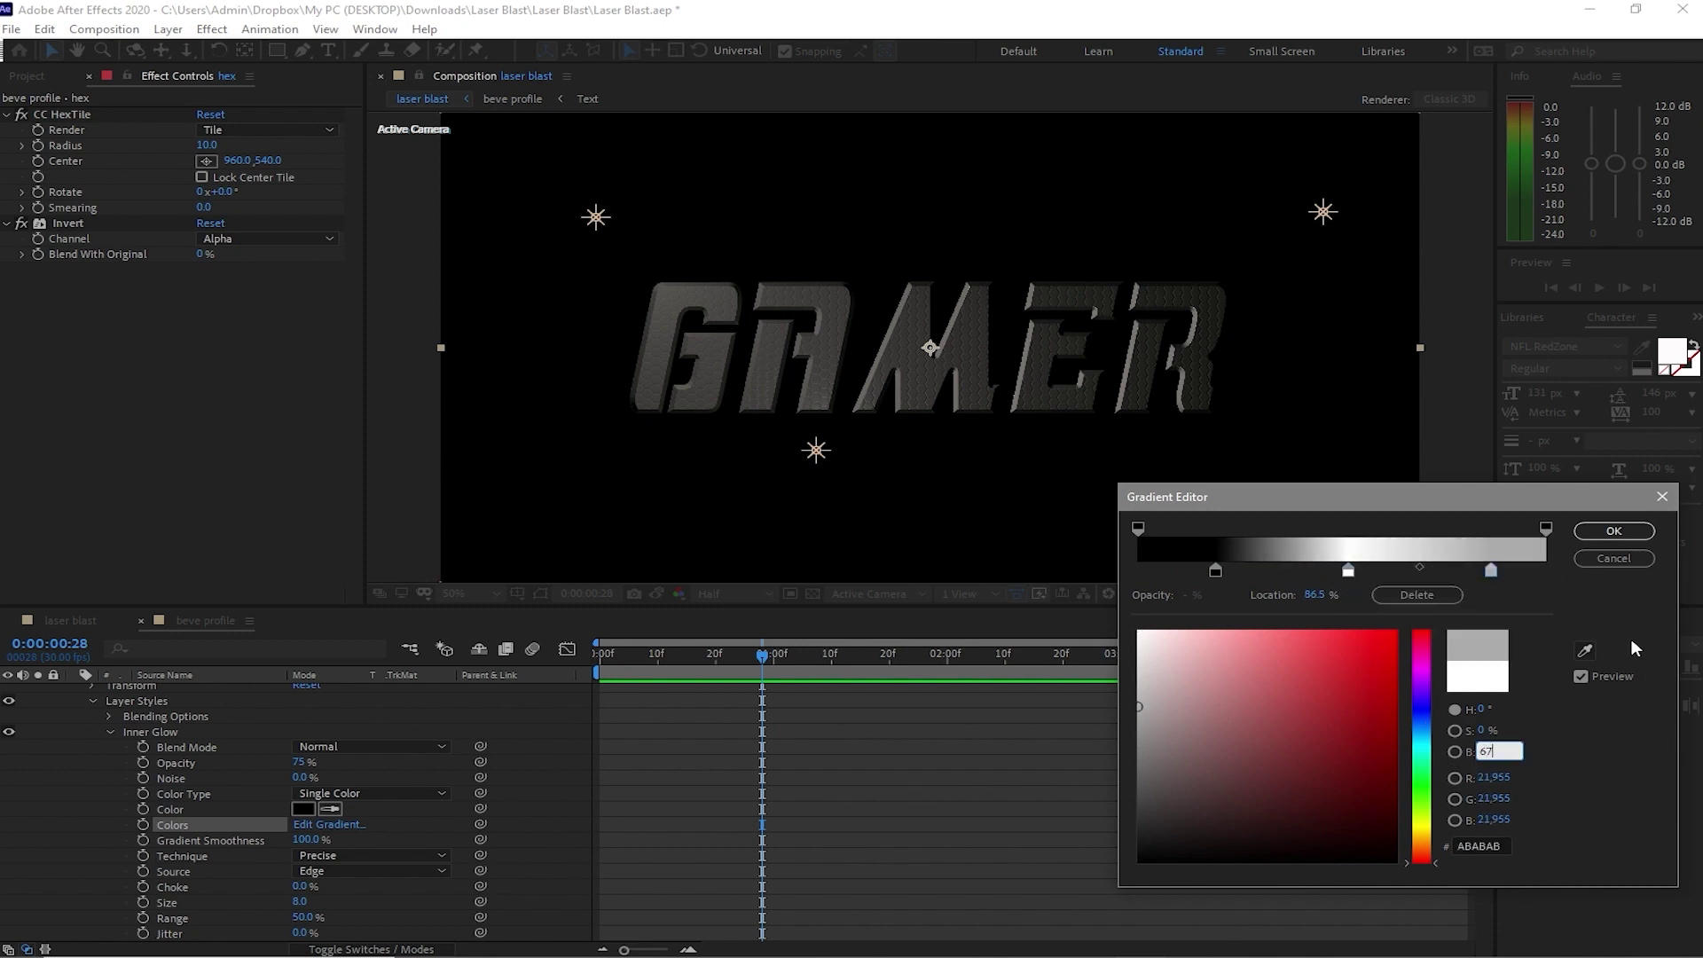
click(1613, 530)
click(371, 793)
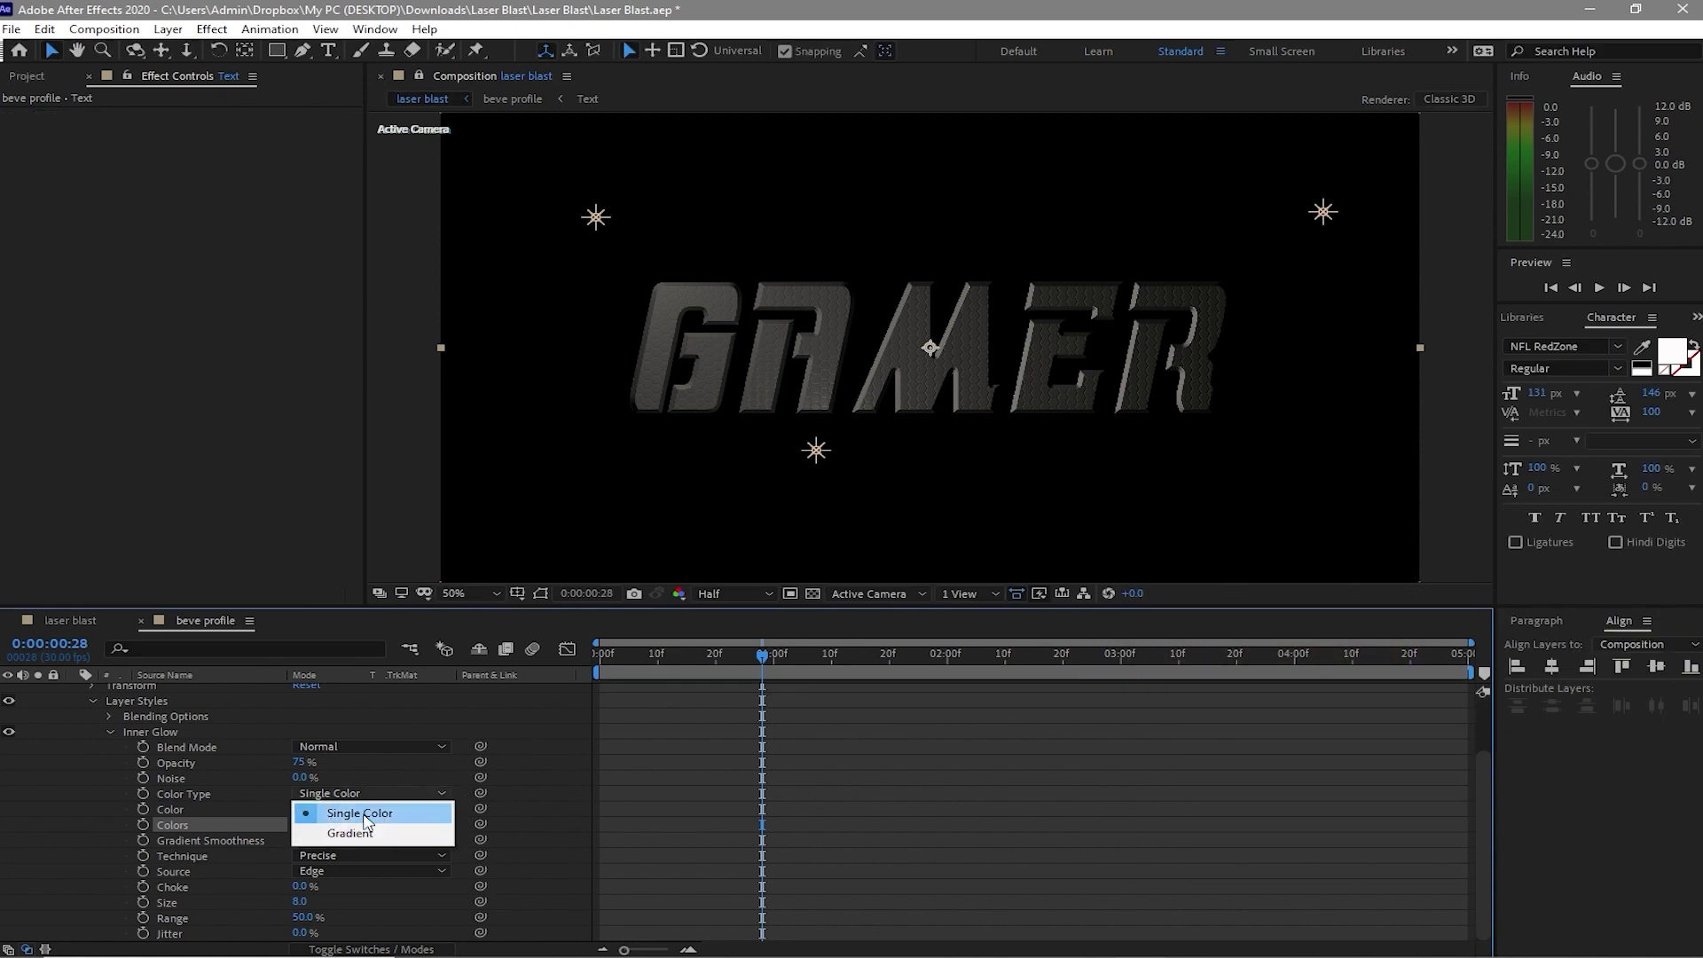
click(390, 834)
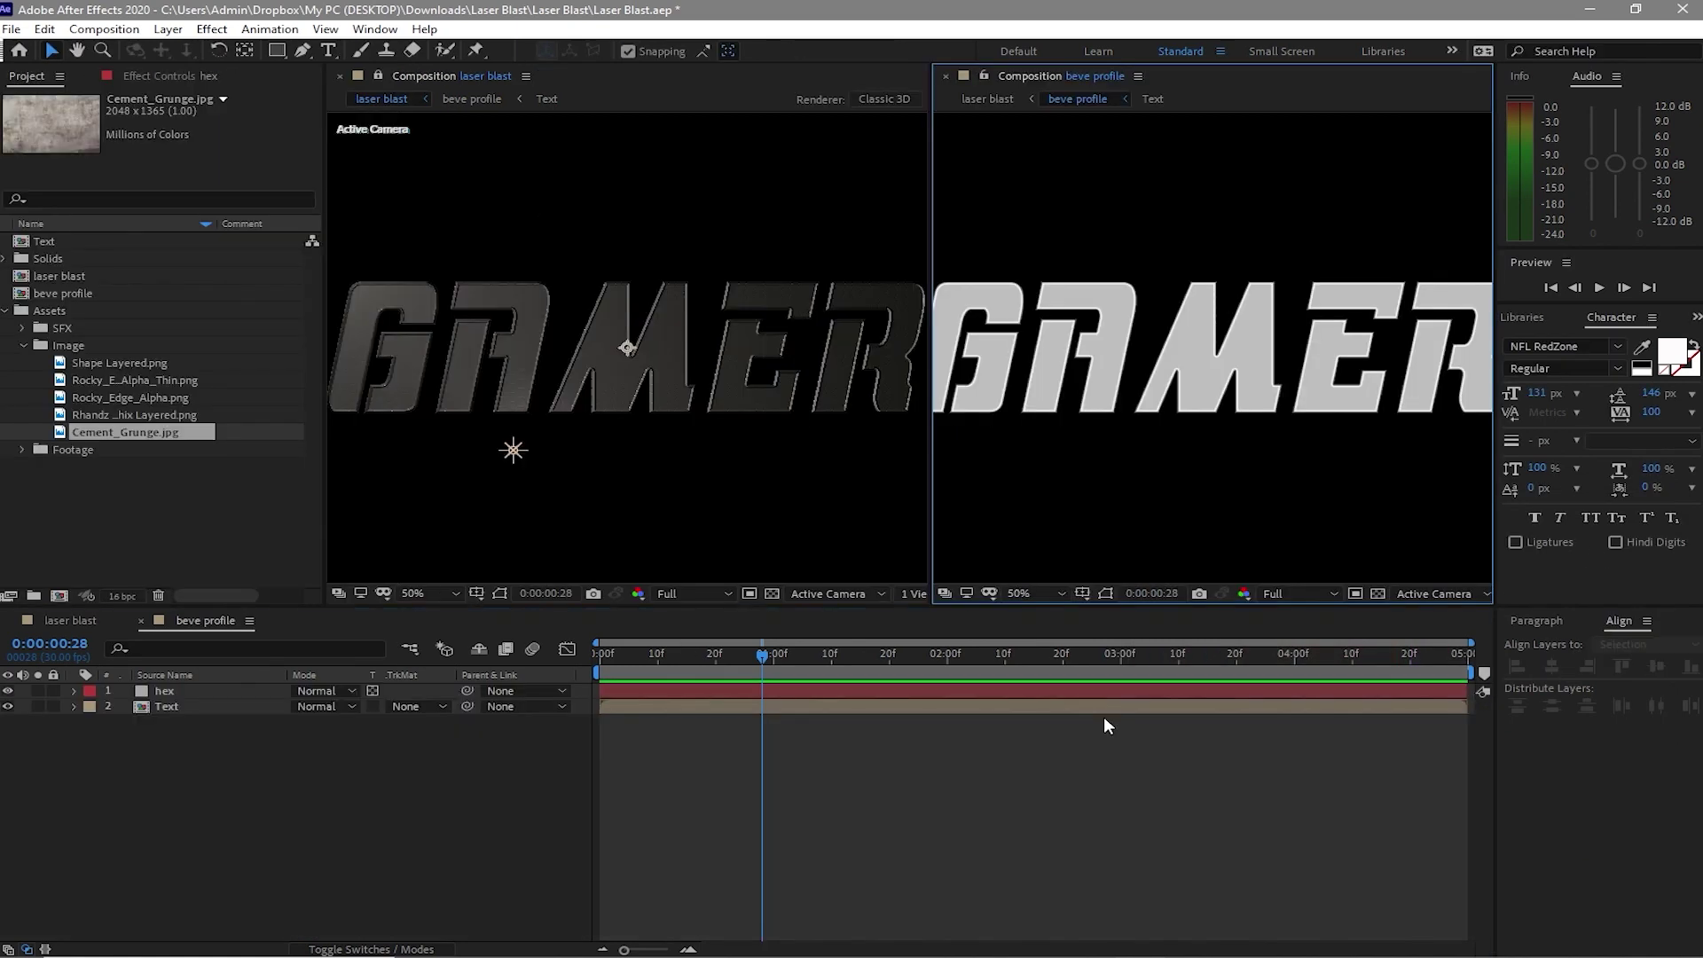
Add Cement_Grunge.jpg from the Image assets as the top layer of the beve profile composition
click(22, 345)
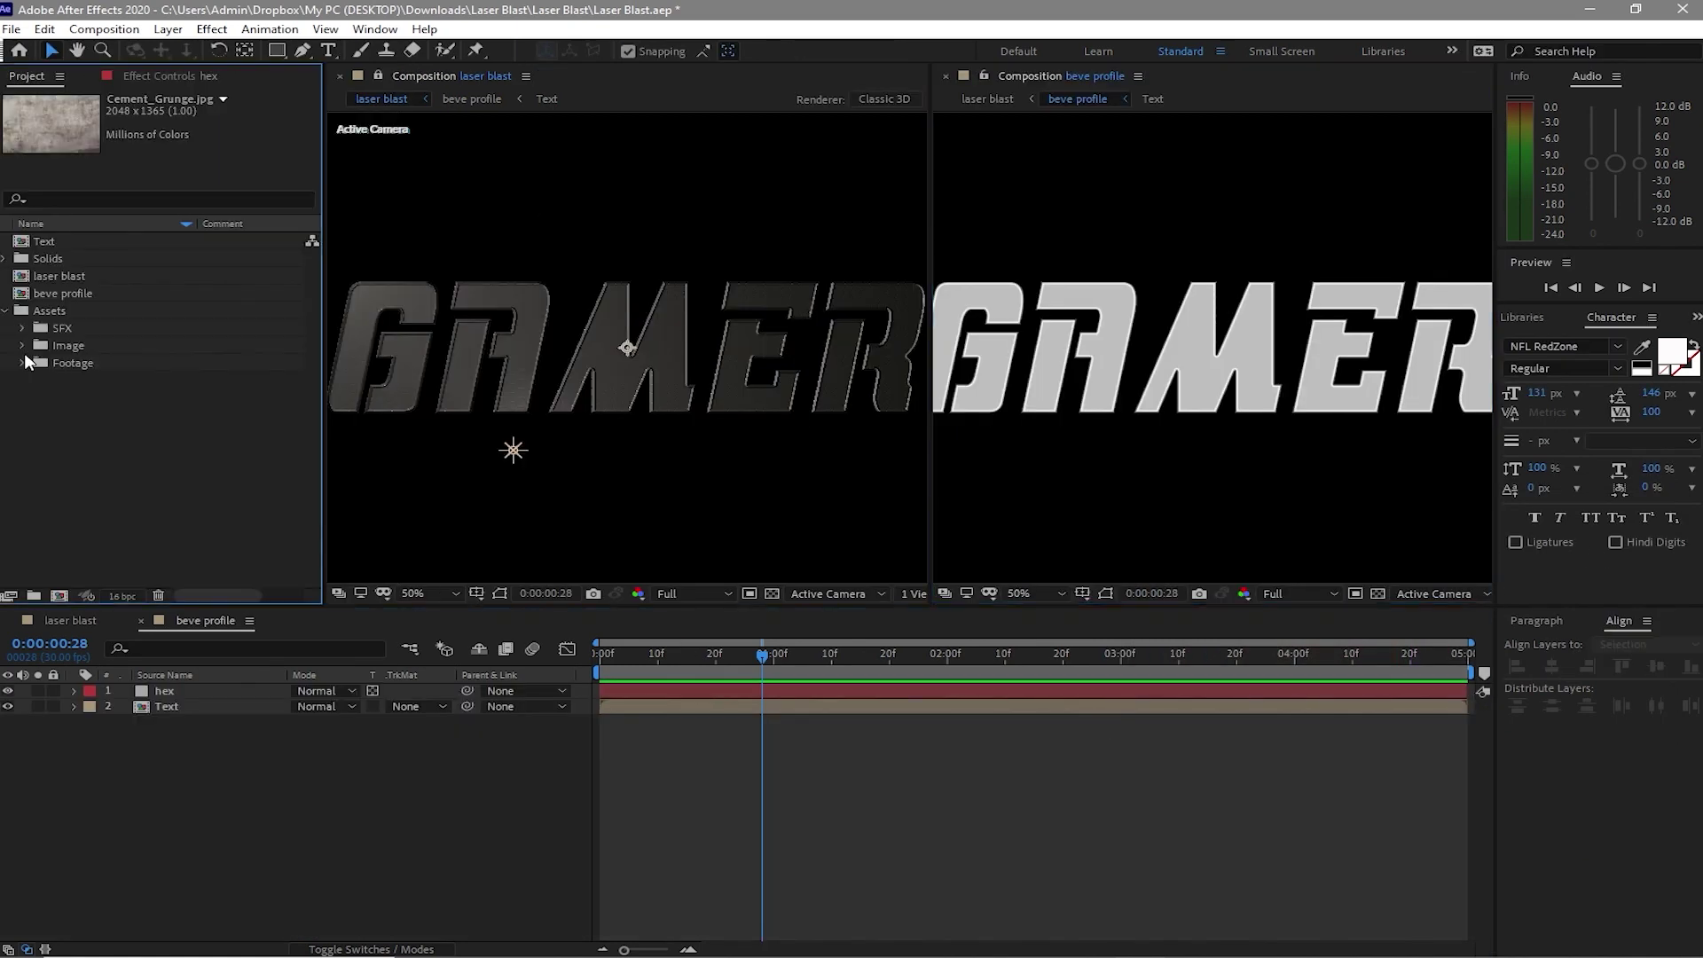
click(22, 345)
drag(124, 432, 171, 694)
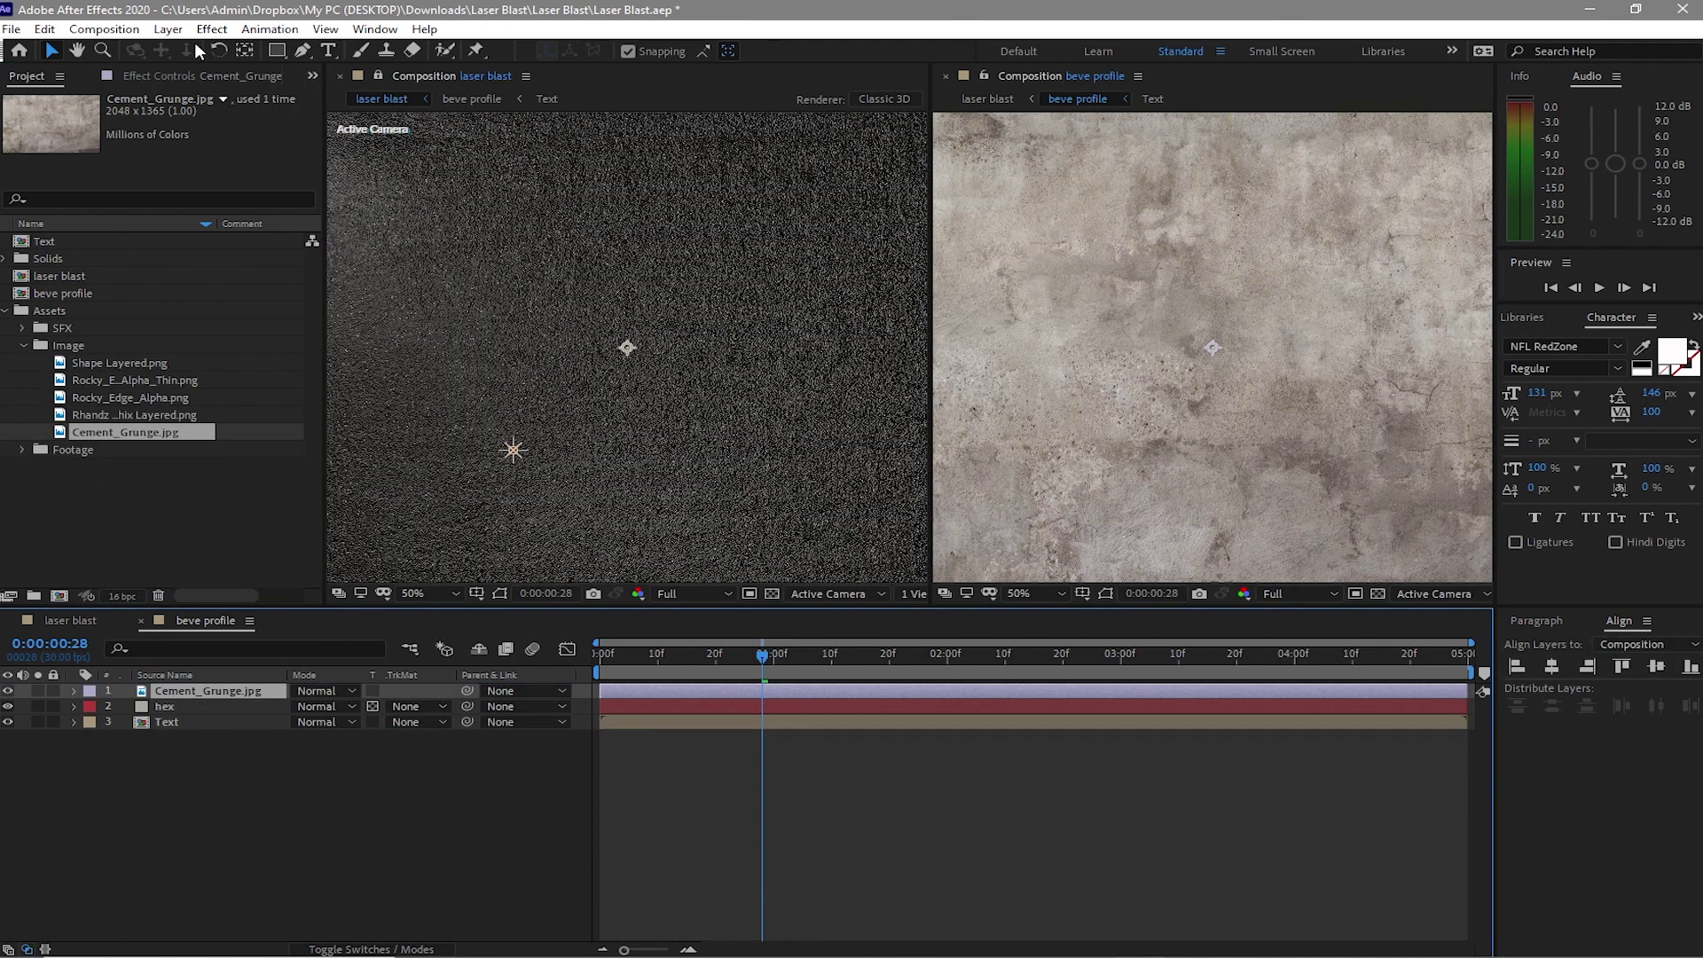
Apply the Curves effect to the Cement_Grunge.jpg layer and flatten the RGB curve to a horizontal line at mid level
click(211, 29)
mouse_move(306, 241)
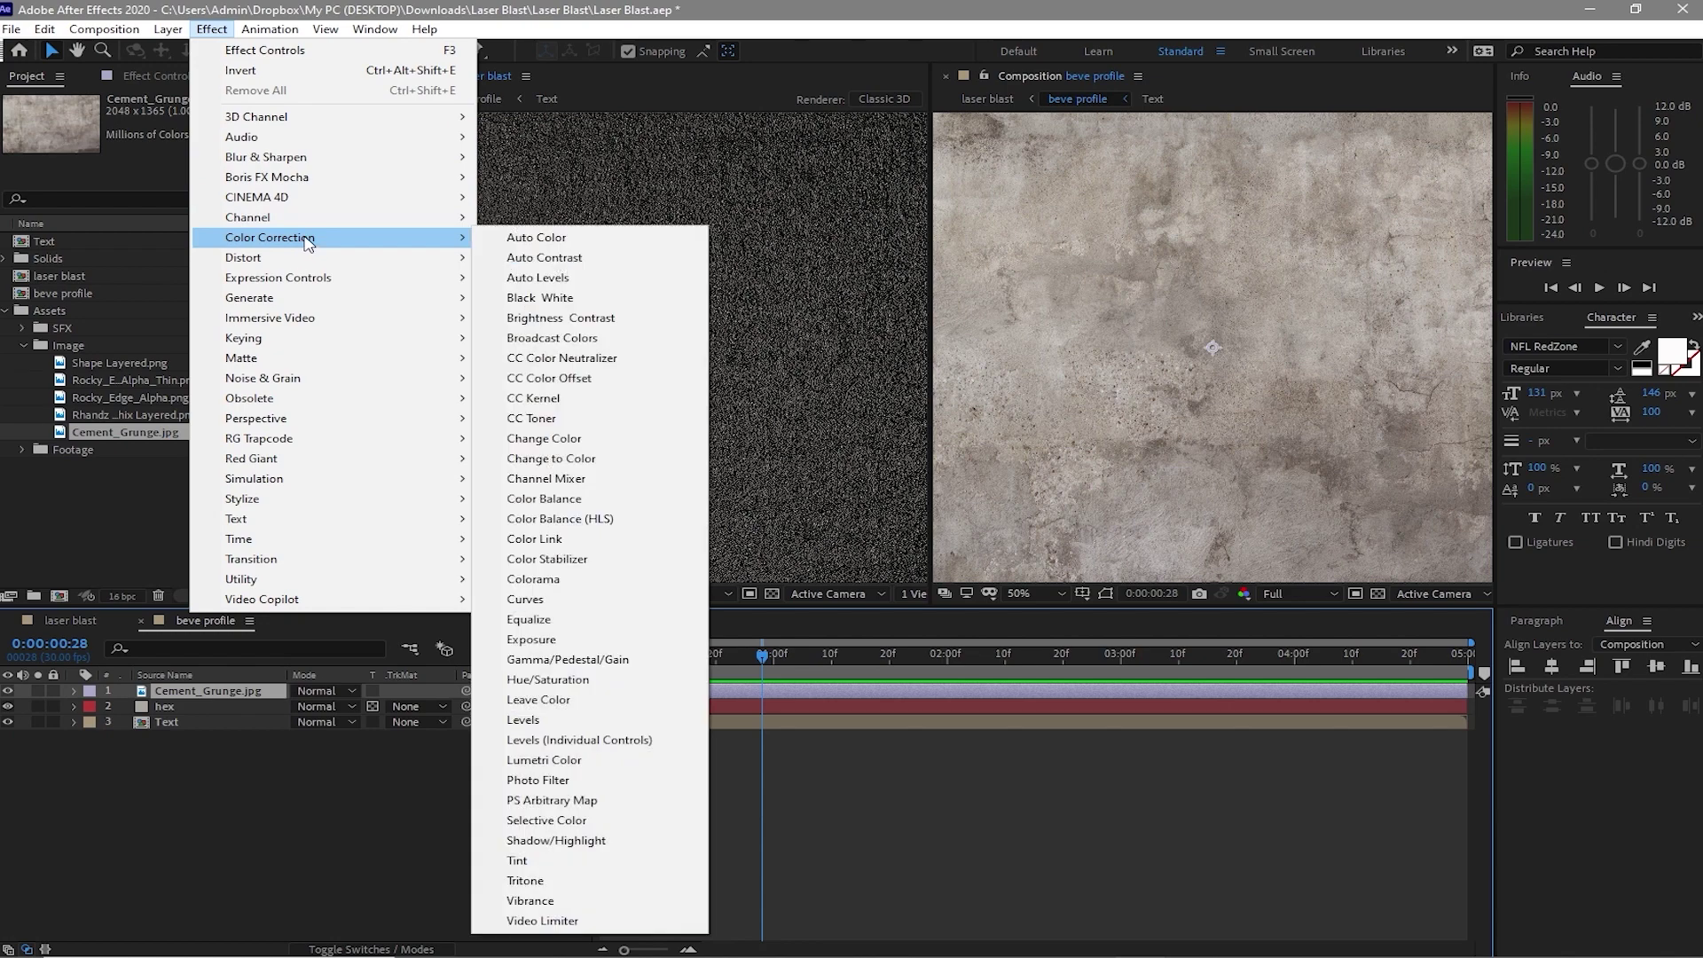
click(563, 599)
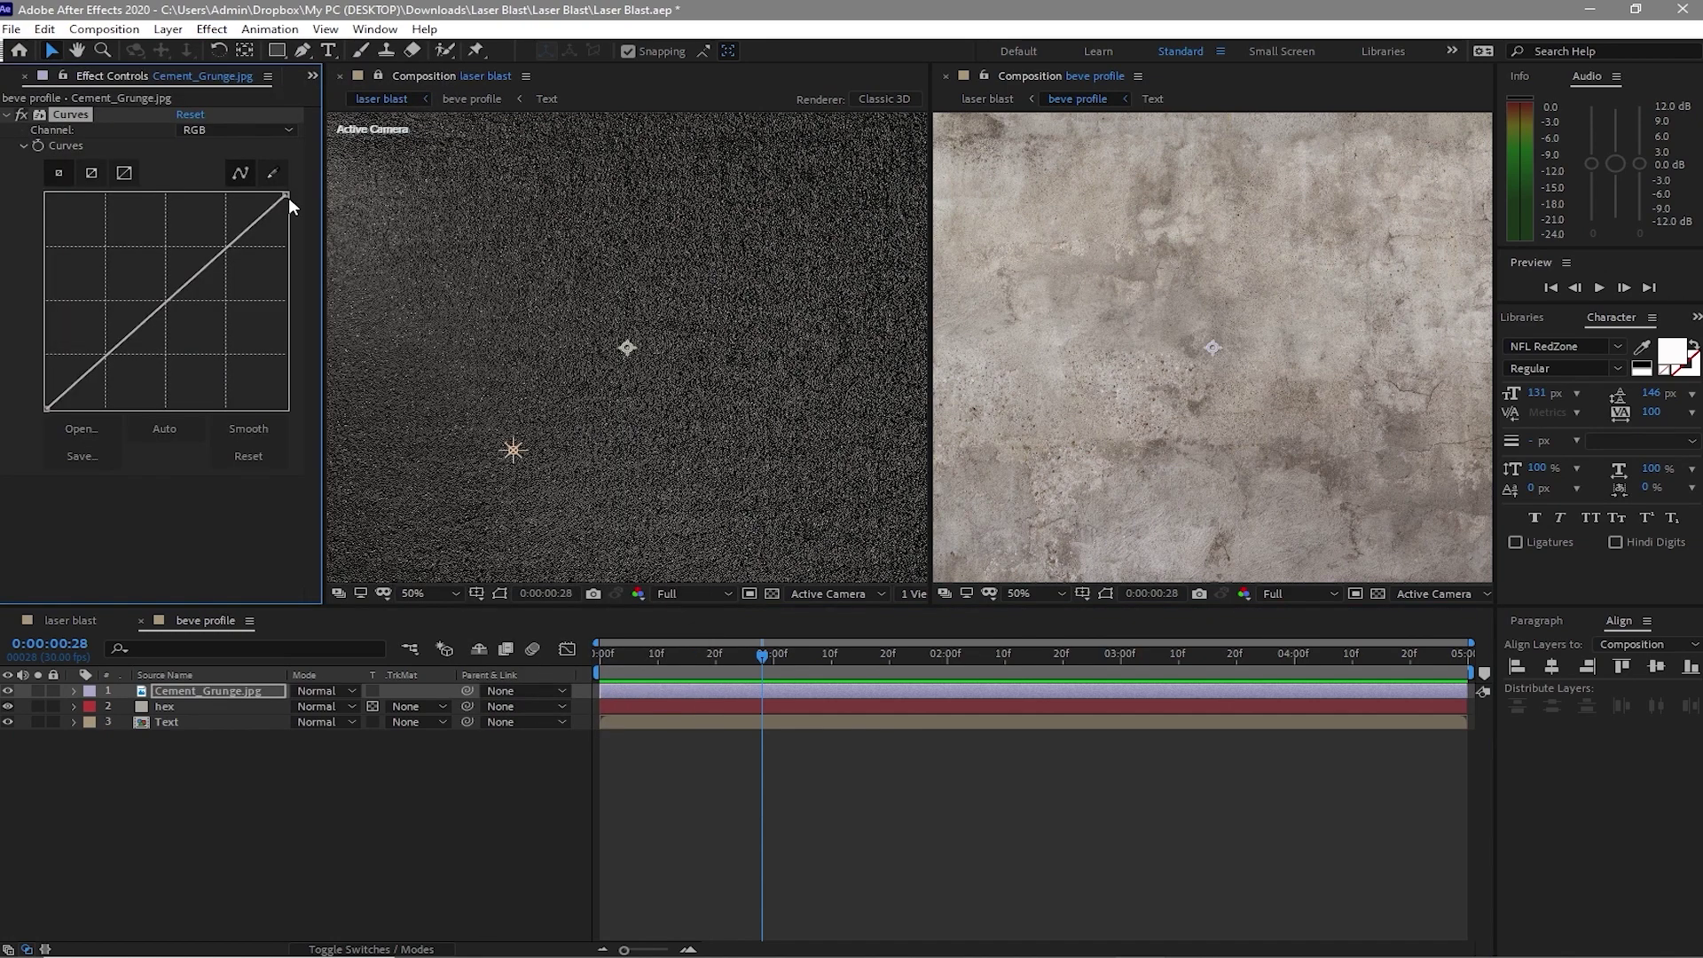
drag(285, 194, 286, 299)
drag(46, 409, 46, 299)
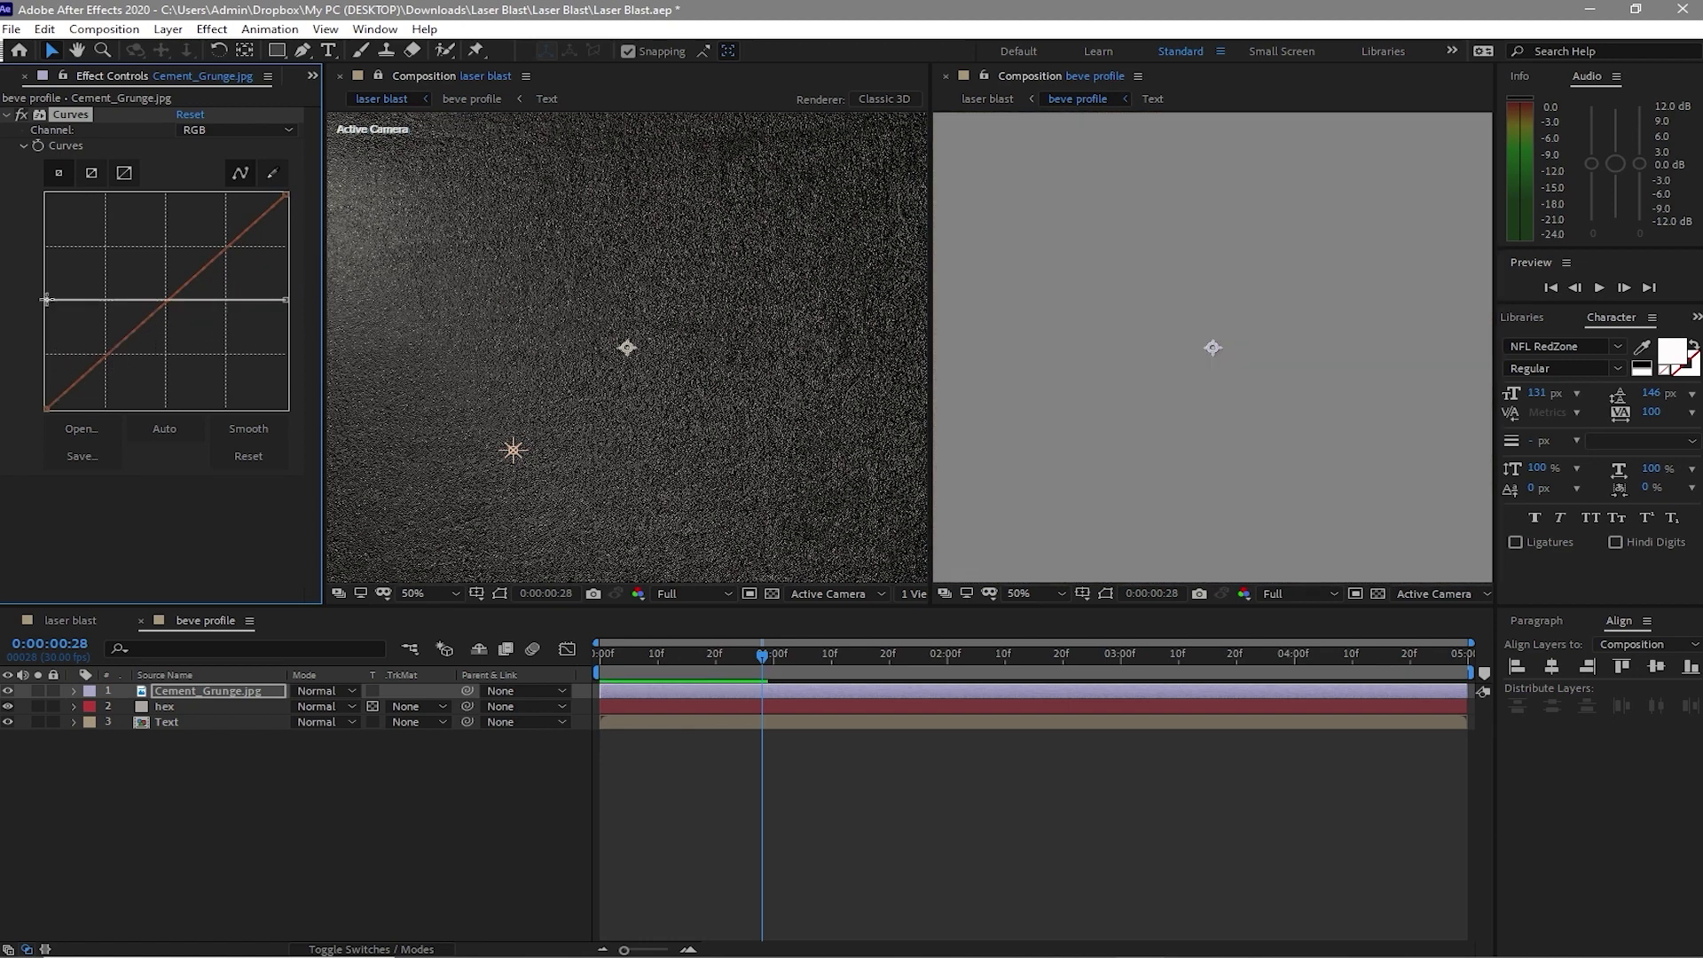
Add four points along the flattened RGB curve to bend it into a slight wave
mouse_move(162, 299)
mouse_down()
mouse_move(162, 319)
mouse_move(225, 310)
mouse_up()
click(121, 305)
click(198, 304)
click(251, 304)
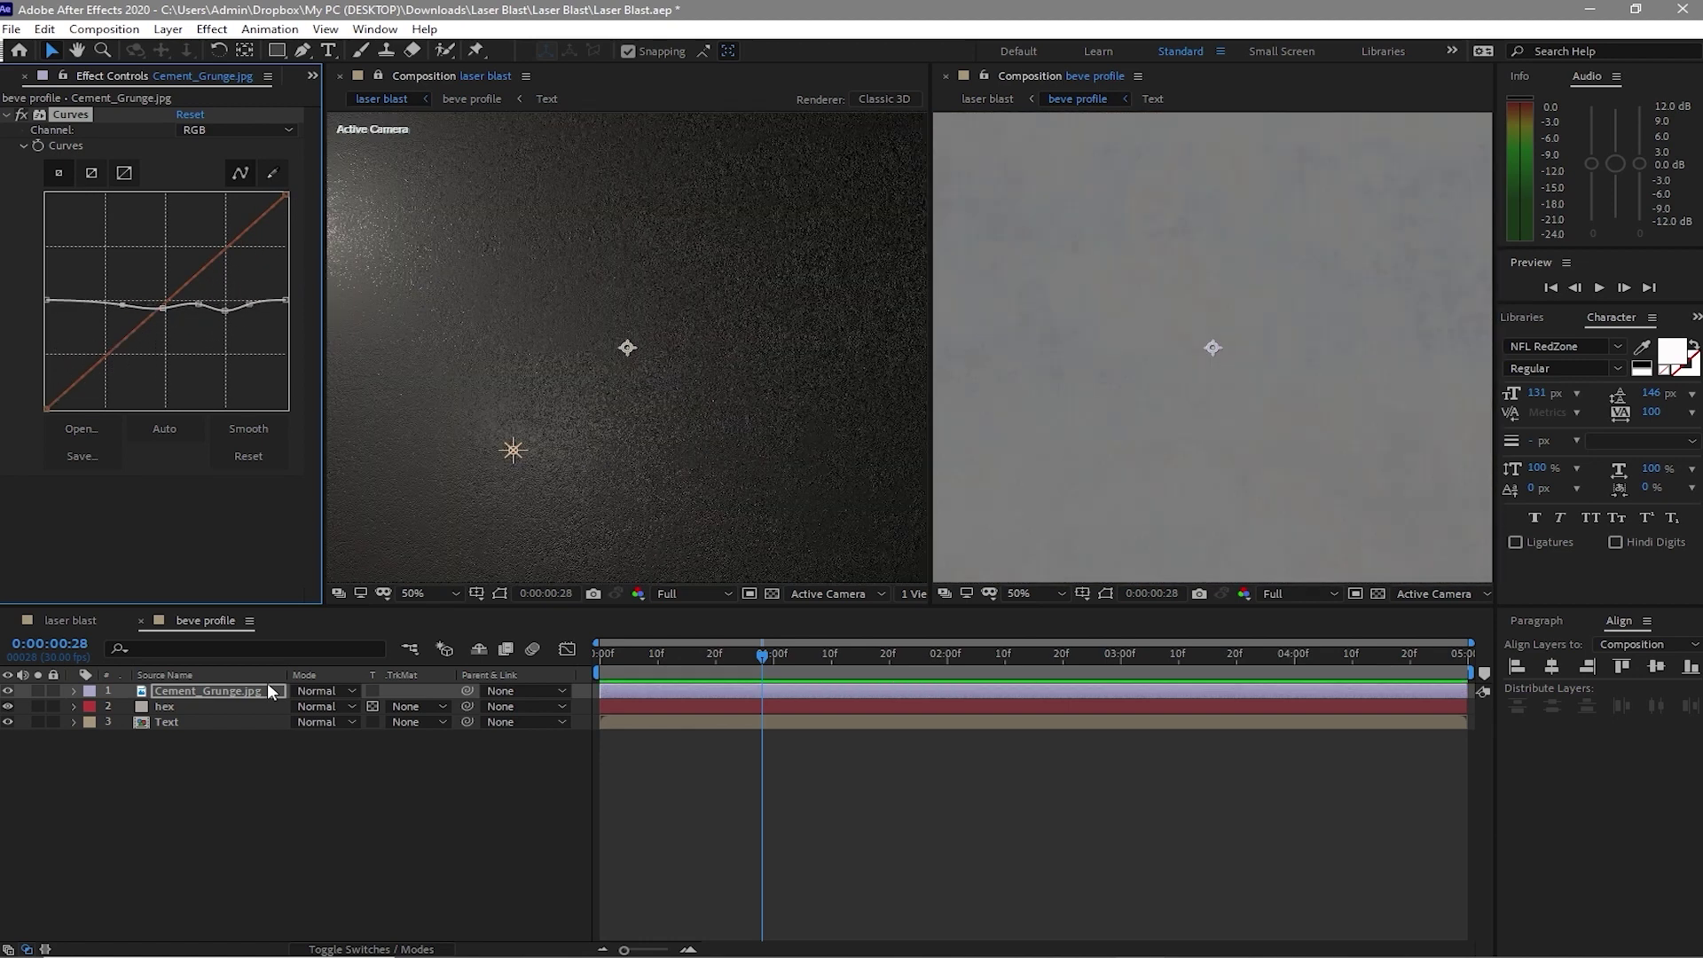
Preserve underlying transparency on the Cement_Grunge.jpg layer in beve profile and inspect the letter texture up close
click(374, 690)
key(period)
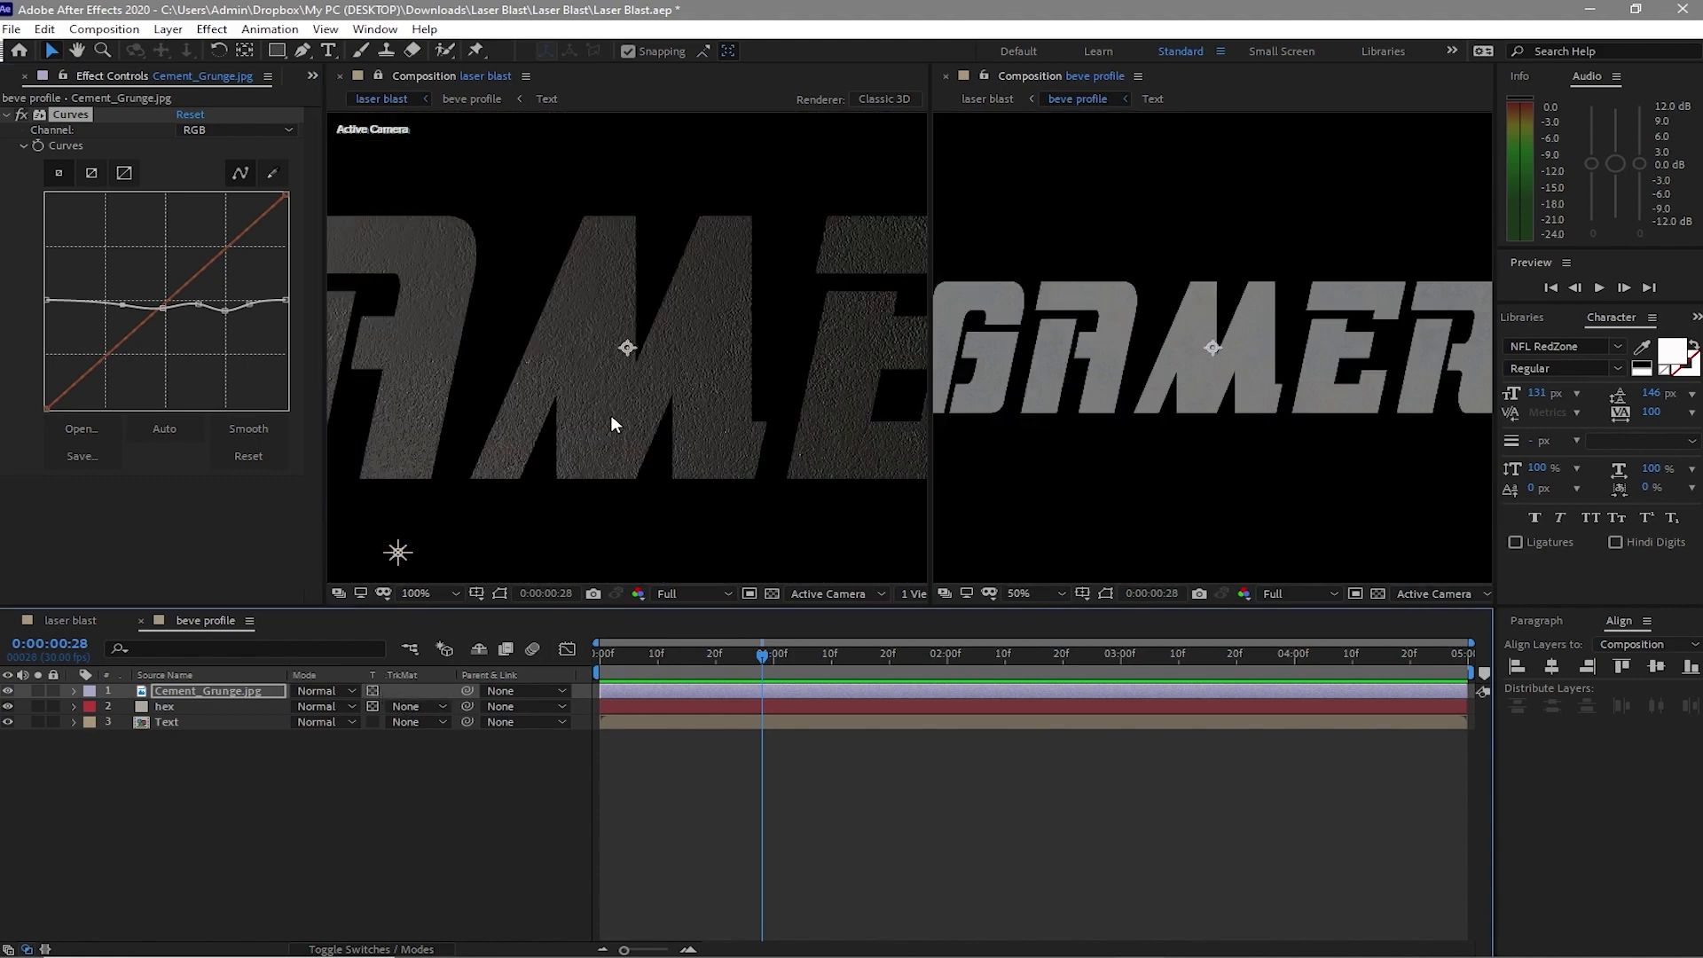
key(period)
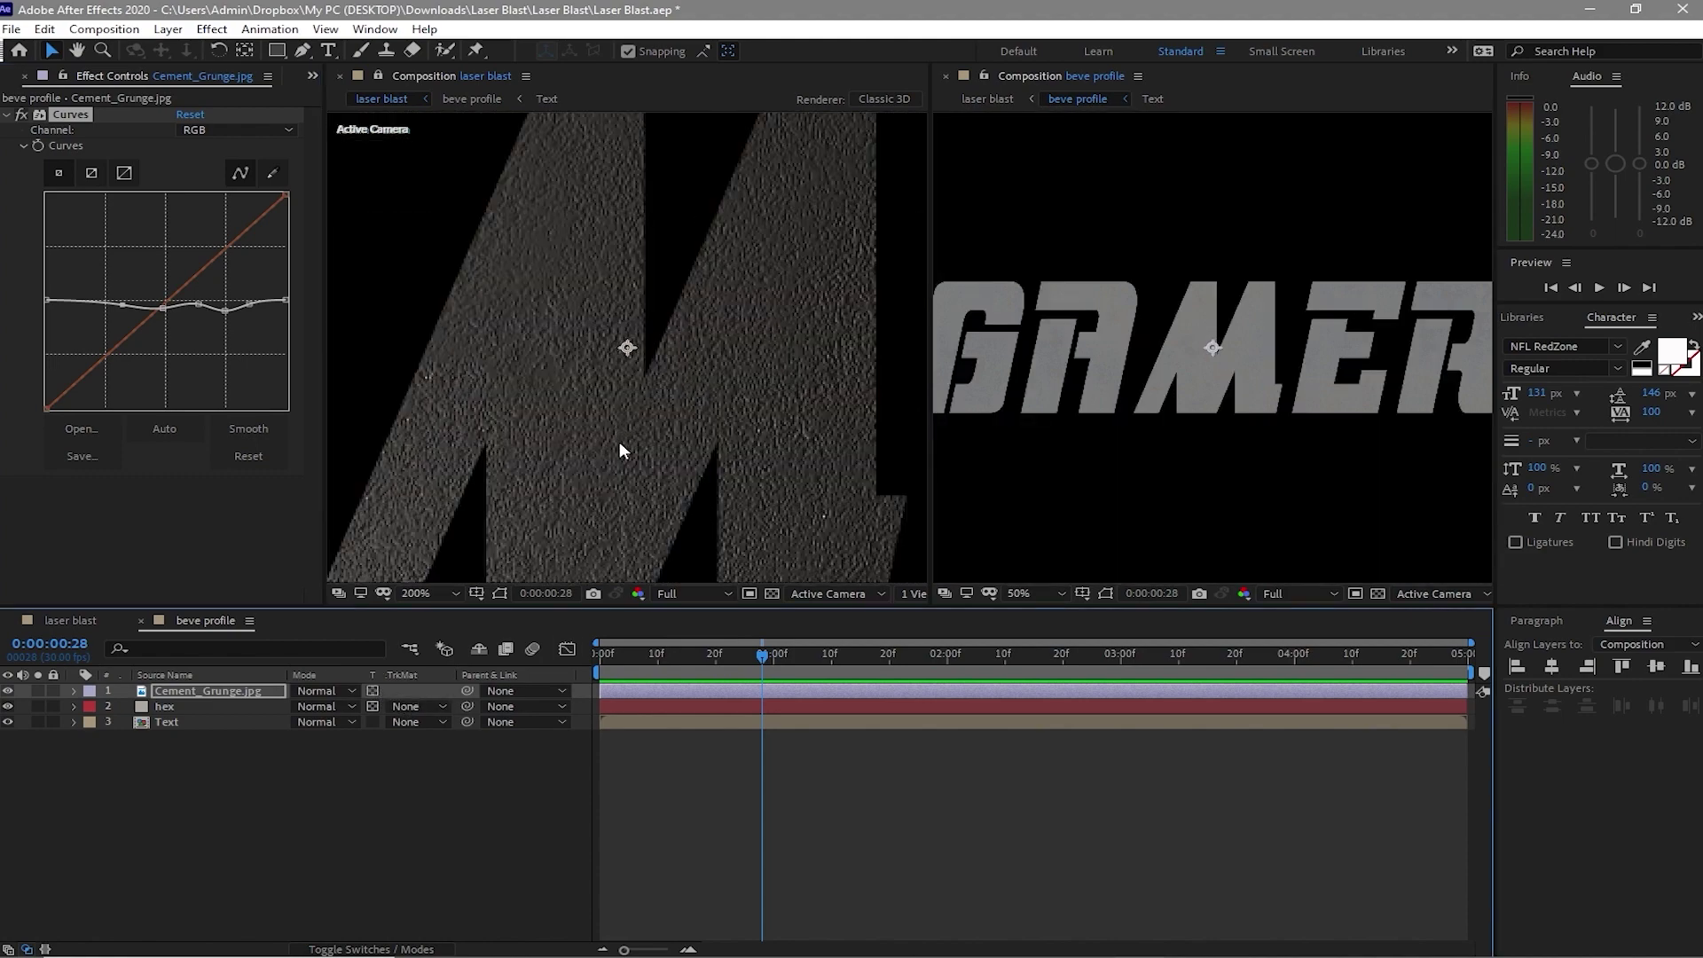
key(comma)
key(comma)
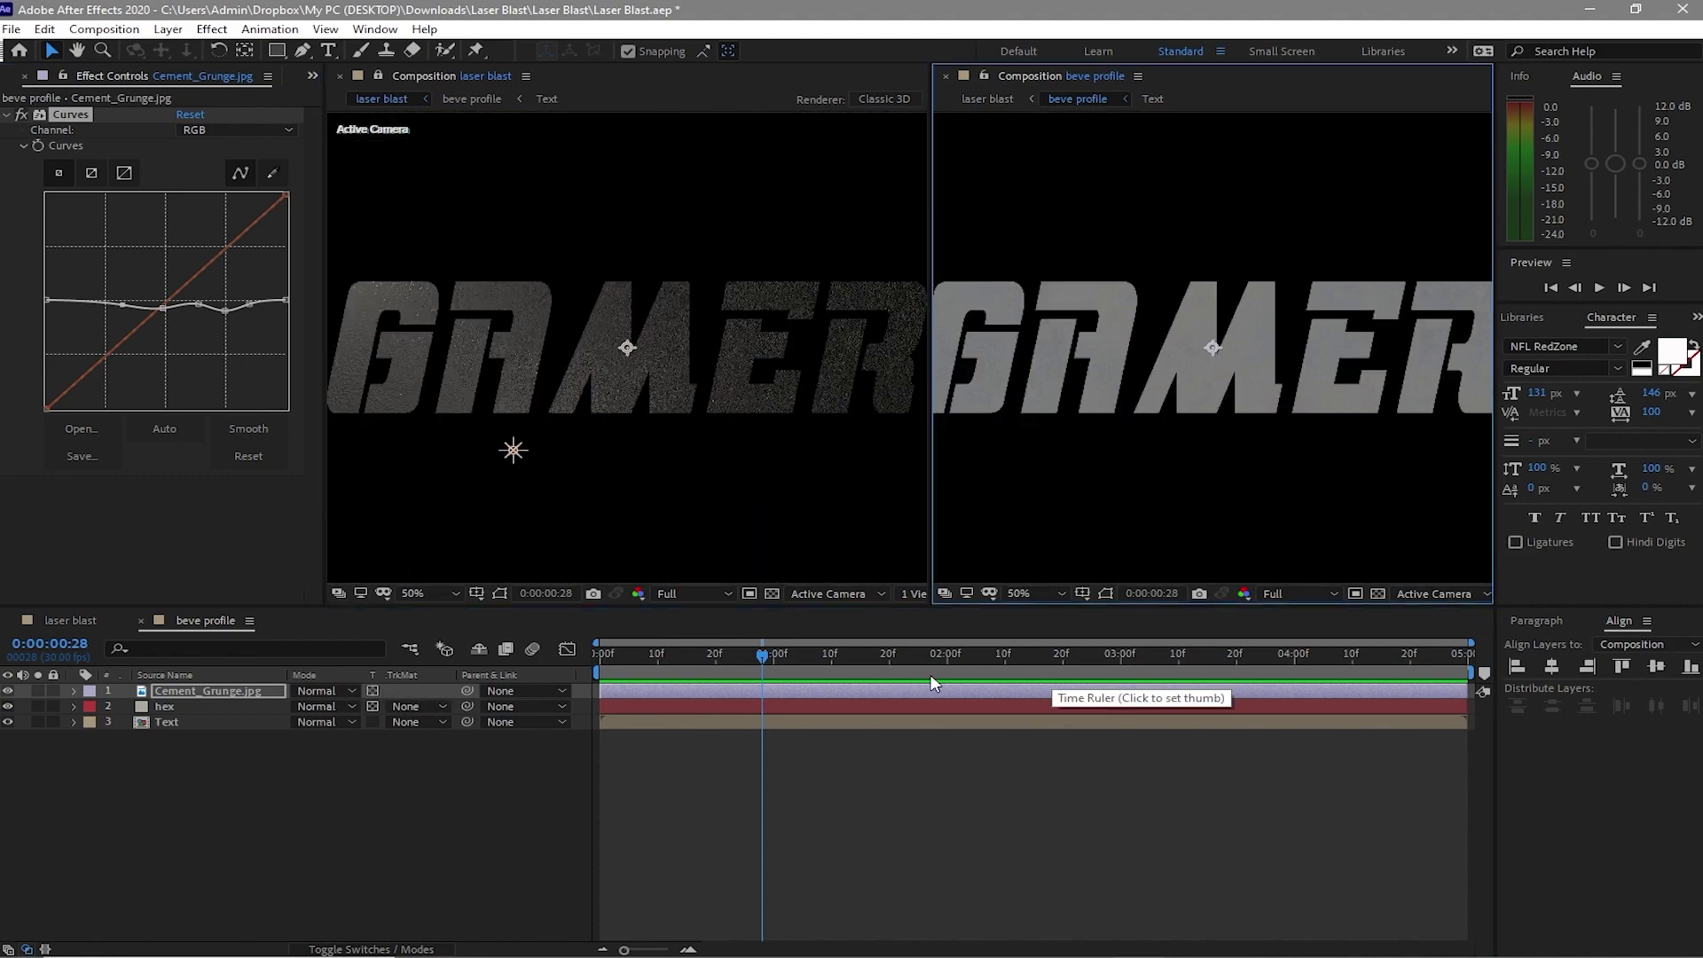
Add Cement_Grunge.jpg as the top layer of the laser blast composition
click(59, 620)
click(21, 77)
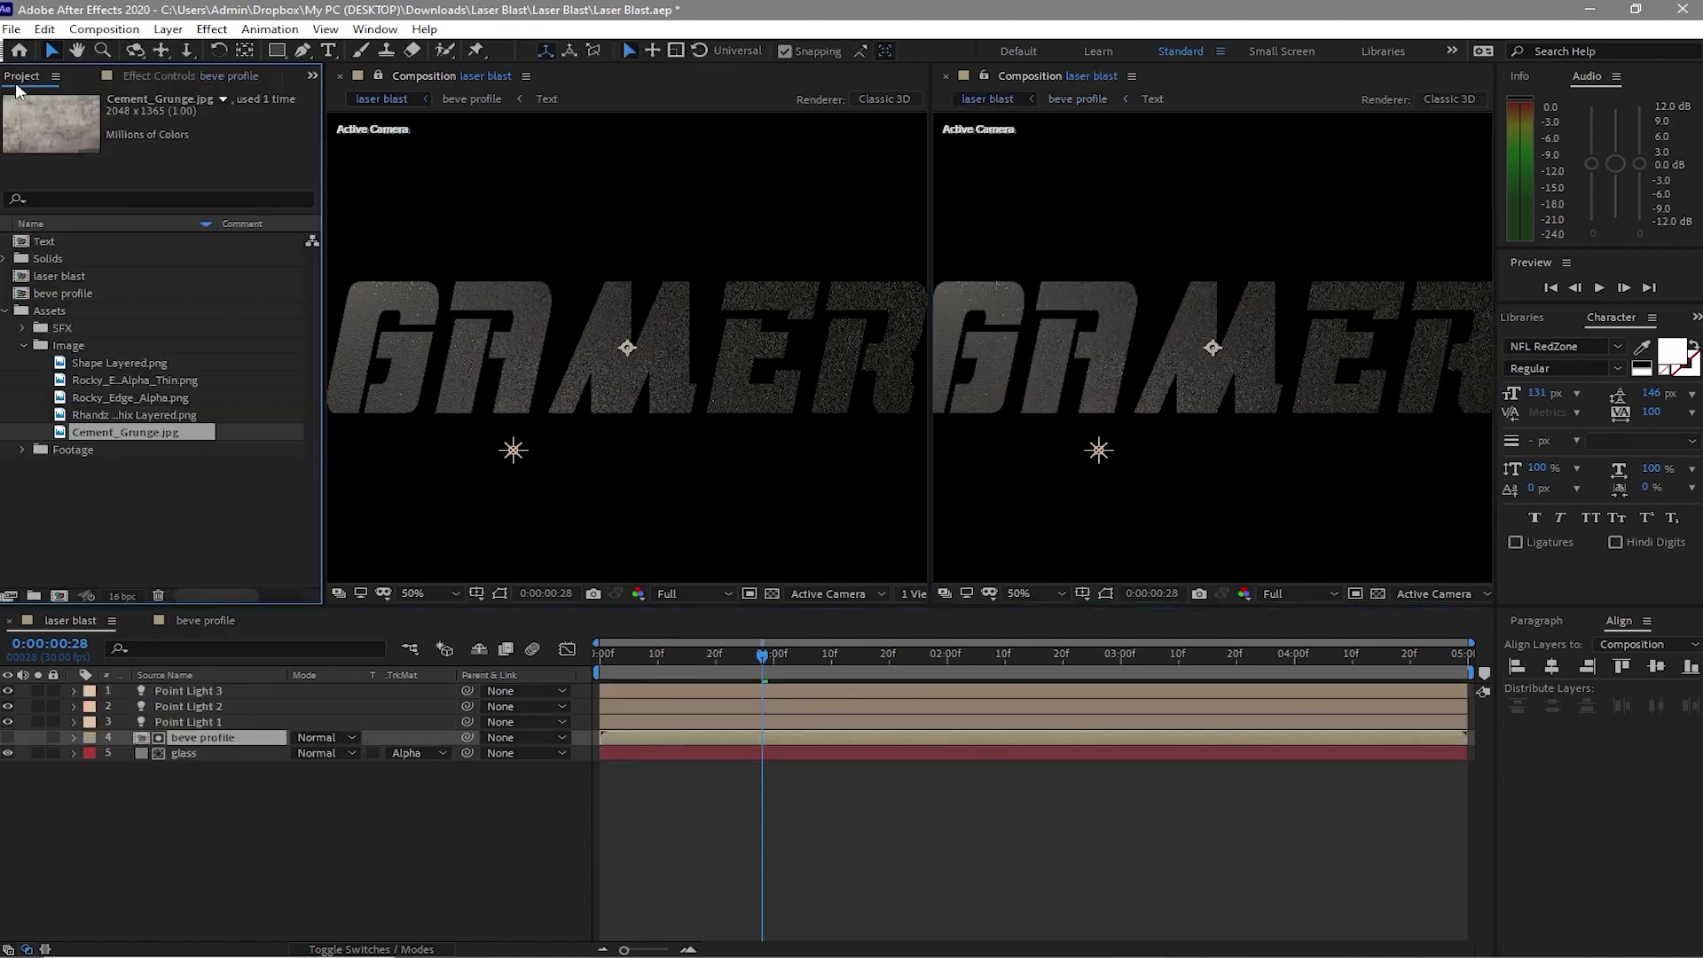
drag(124, 435, 133, 685)
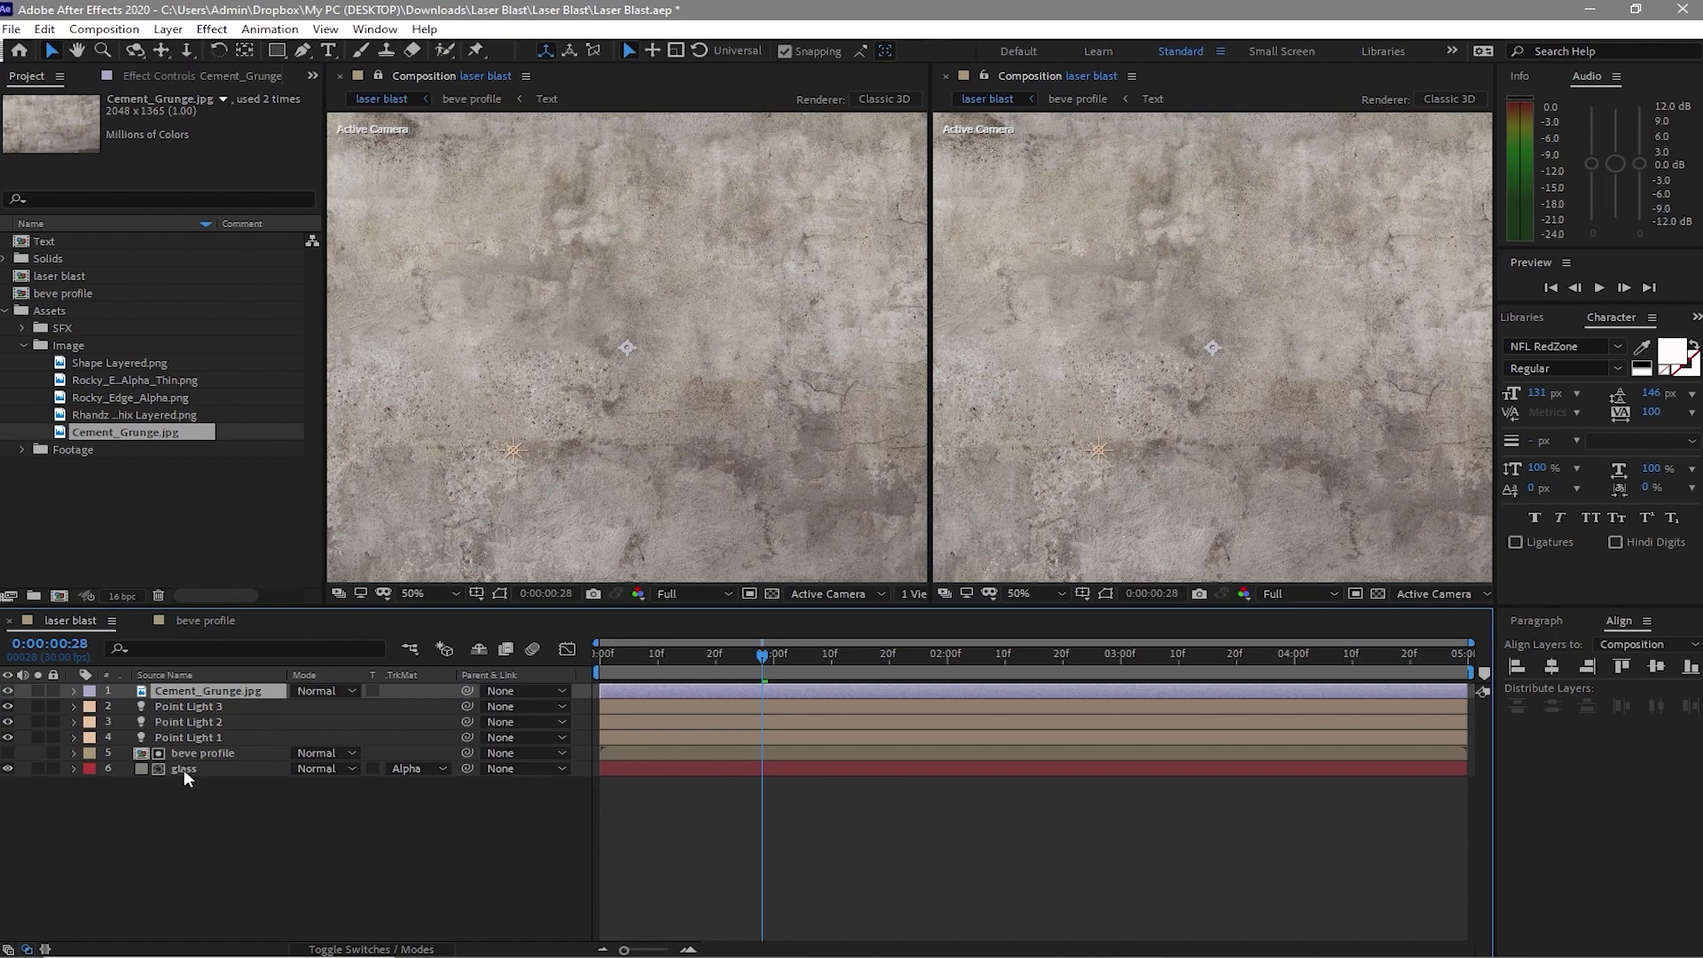
Preserve underlying transparency on the laser blast Cement_Grunge.jpg layer and set its blending mode to Overlay
click(371, 690)
click(321, 690)
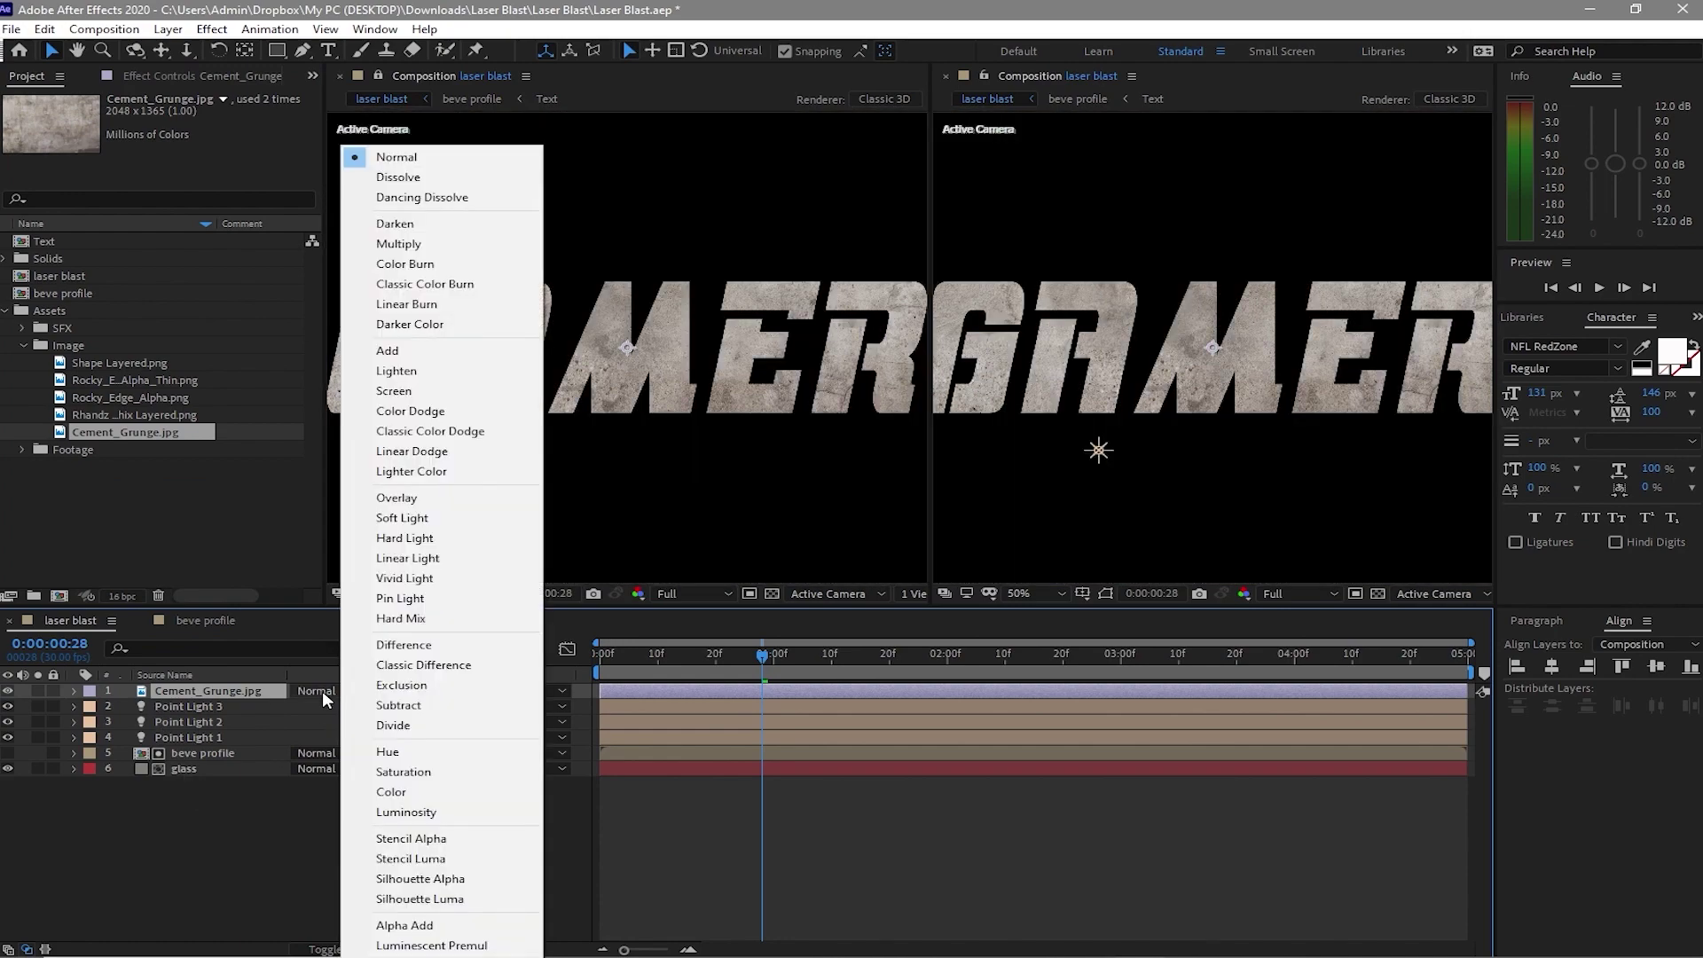
click(430, 493)
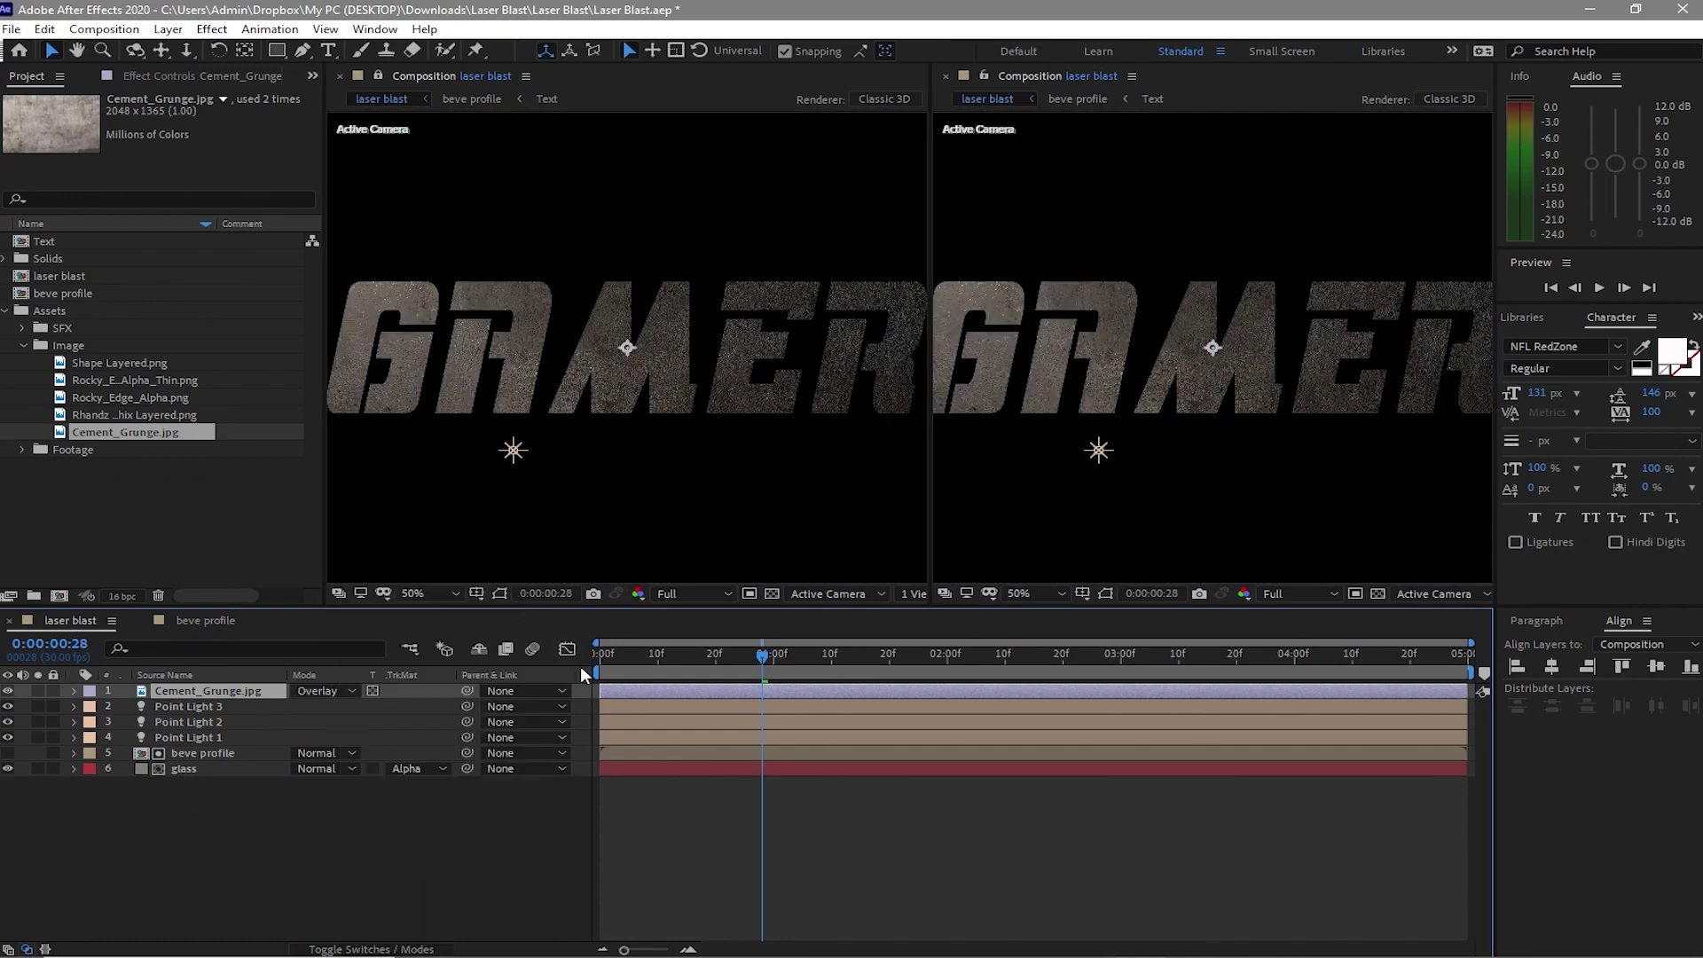
Apply the Tint effect to the Cement_Grunge.jpg layer with the amount to tint at 80%
click(205, 32)
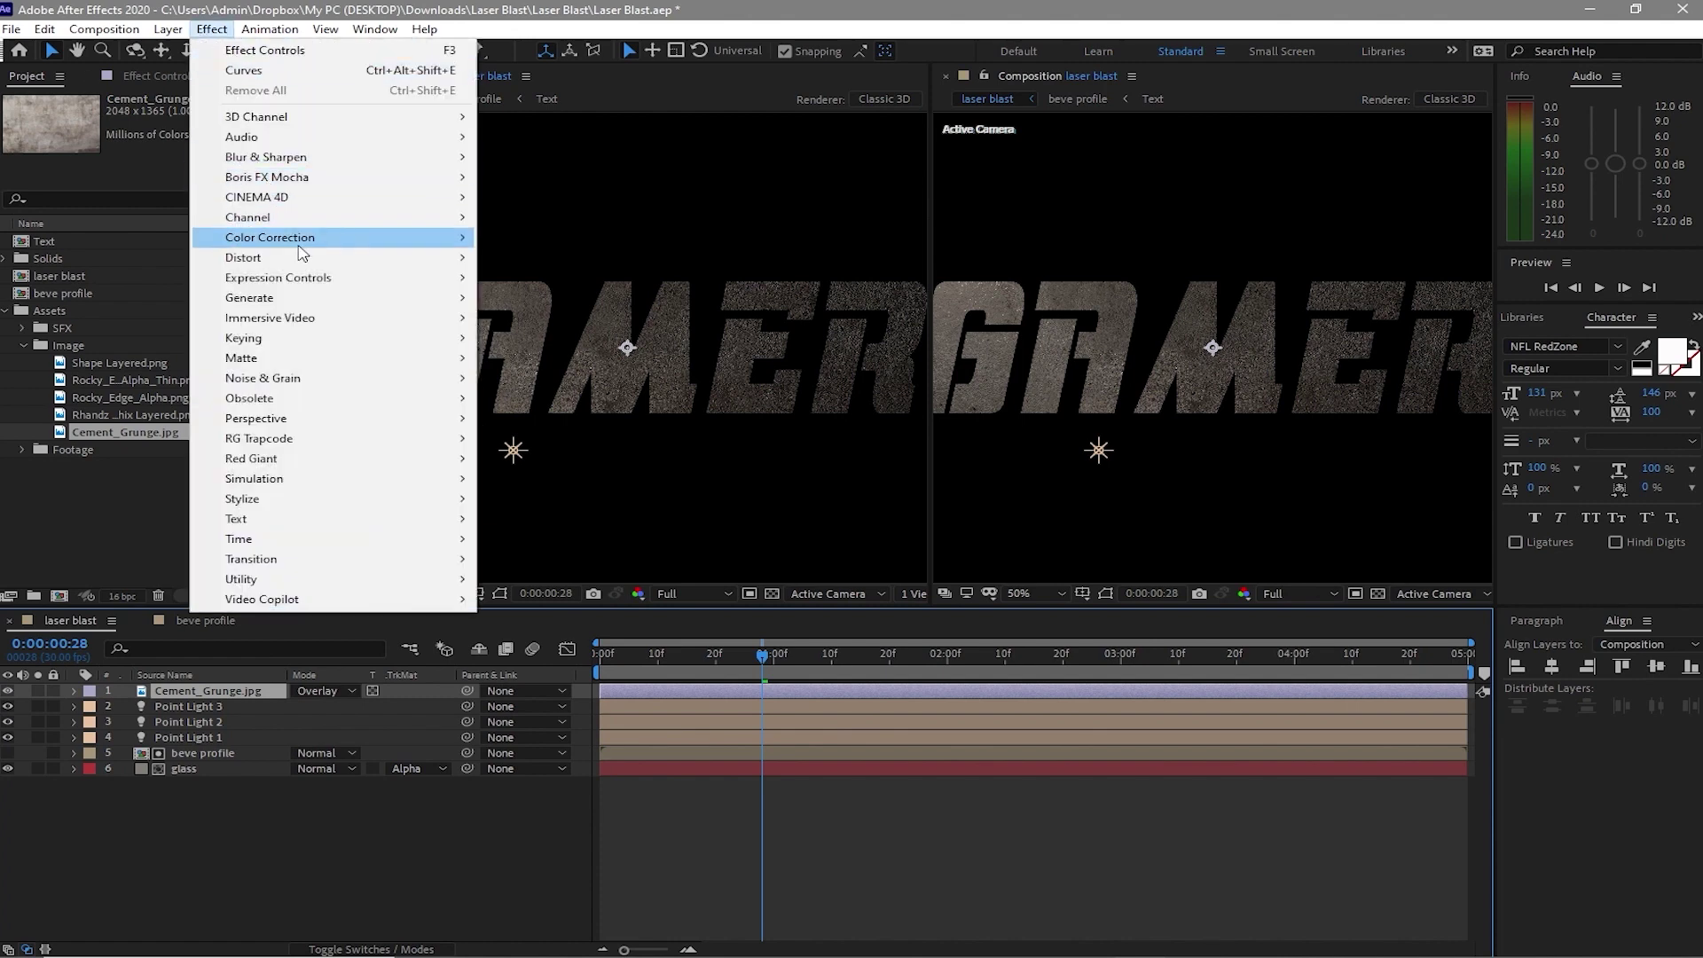
mouse_move(383, 239)
click(541, 859)
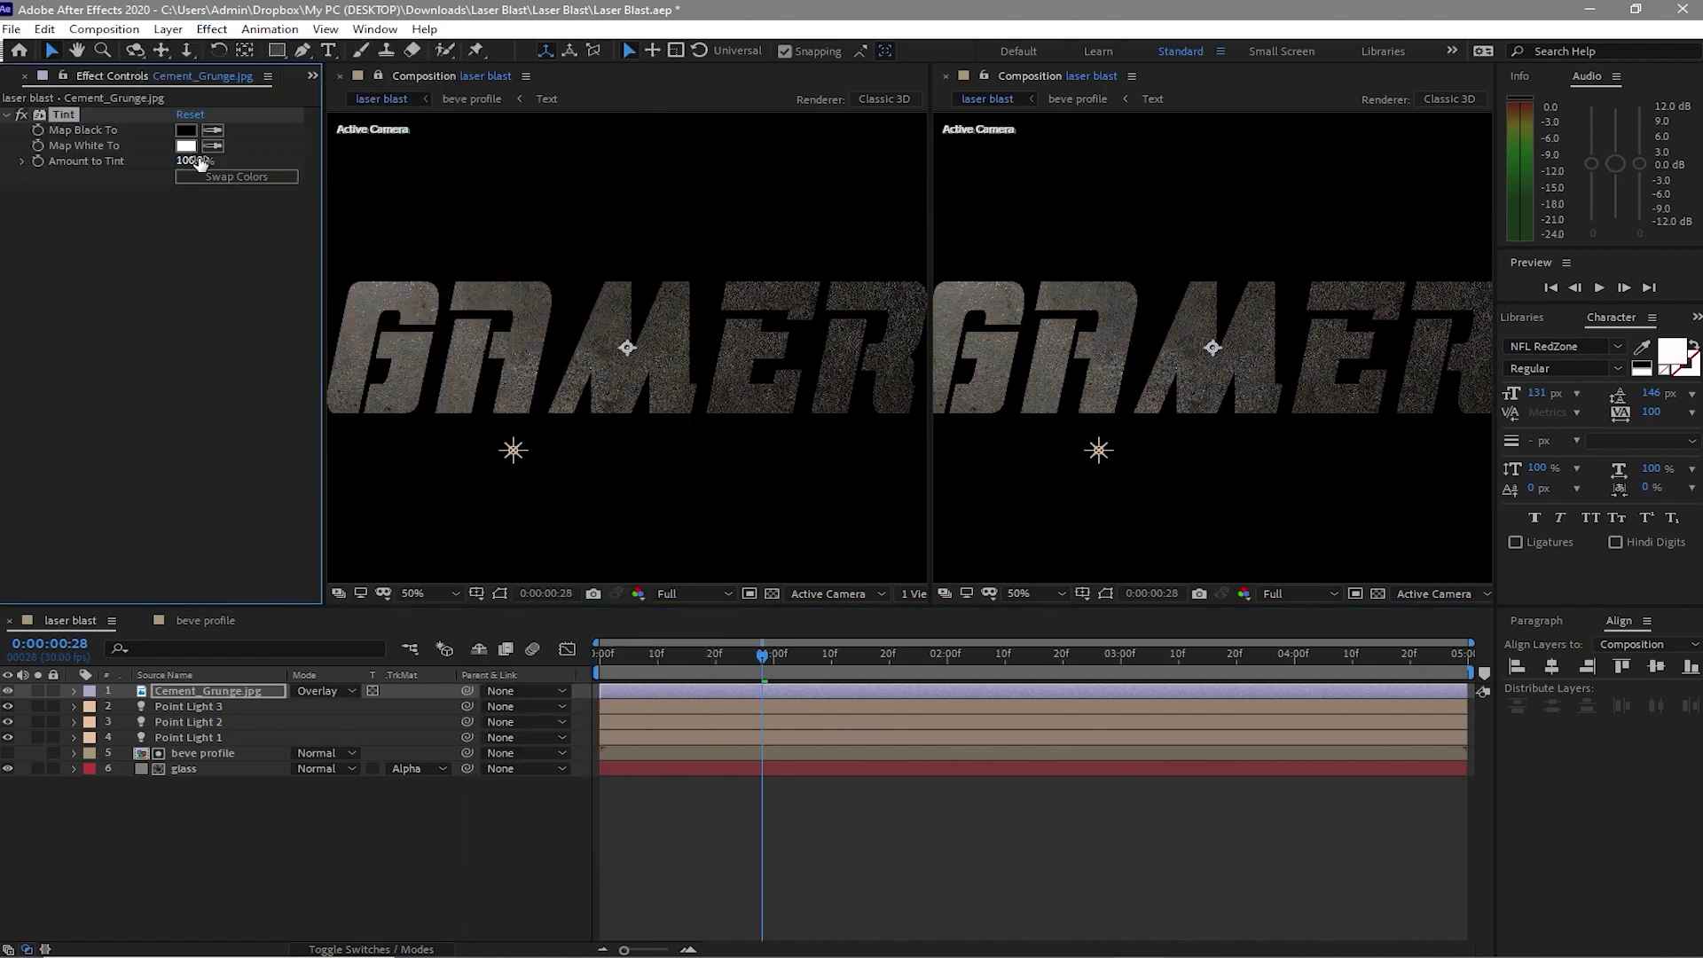
click(188, 161)
text(80)
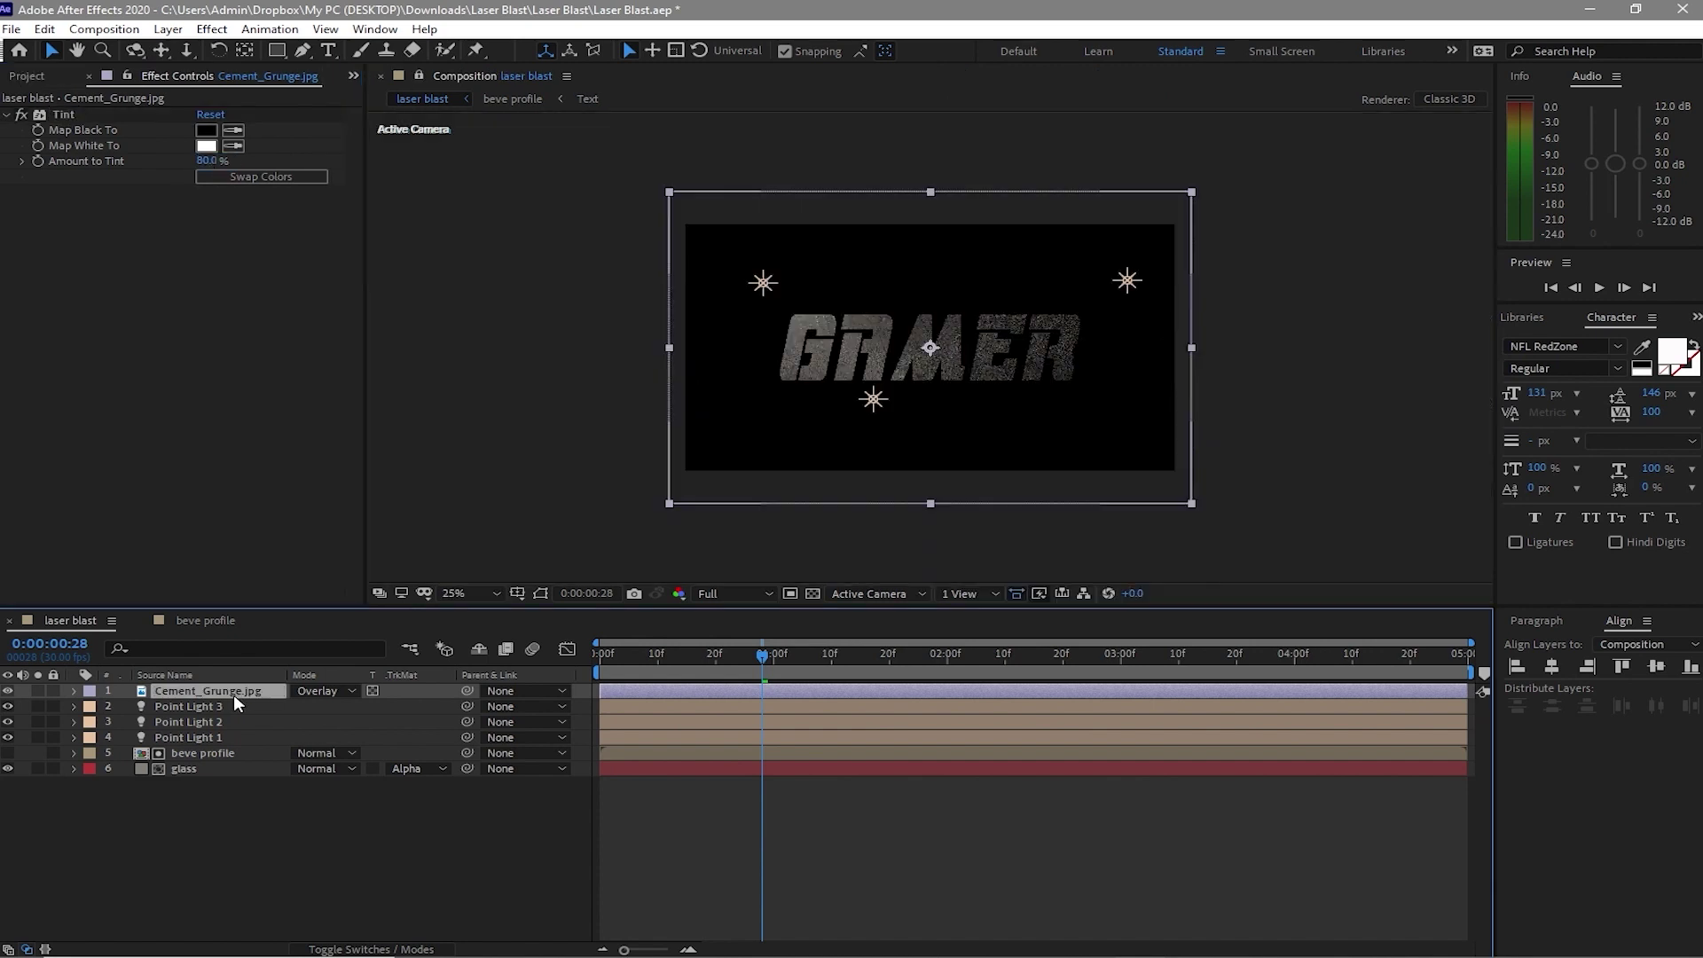
Set the laser blast Cement_Grunge.jpg layer's opacity to 65%
key(t)
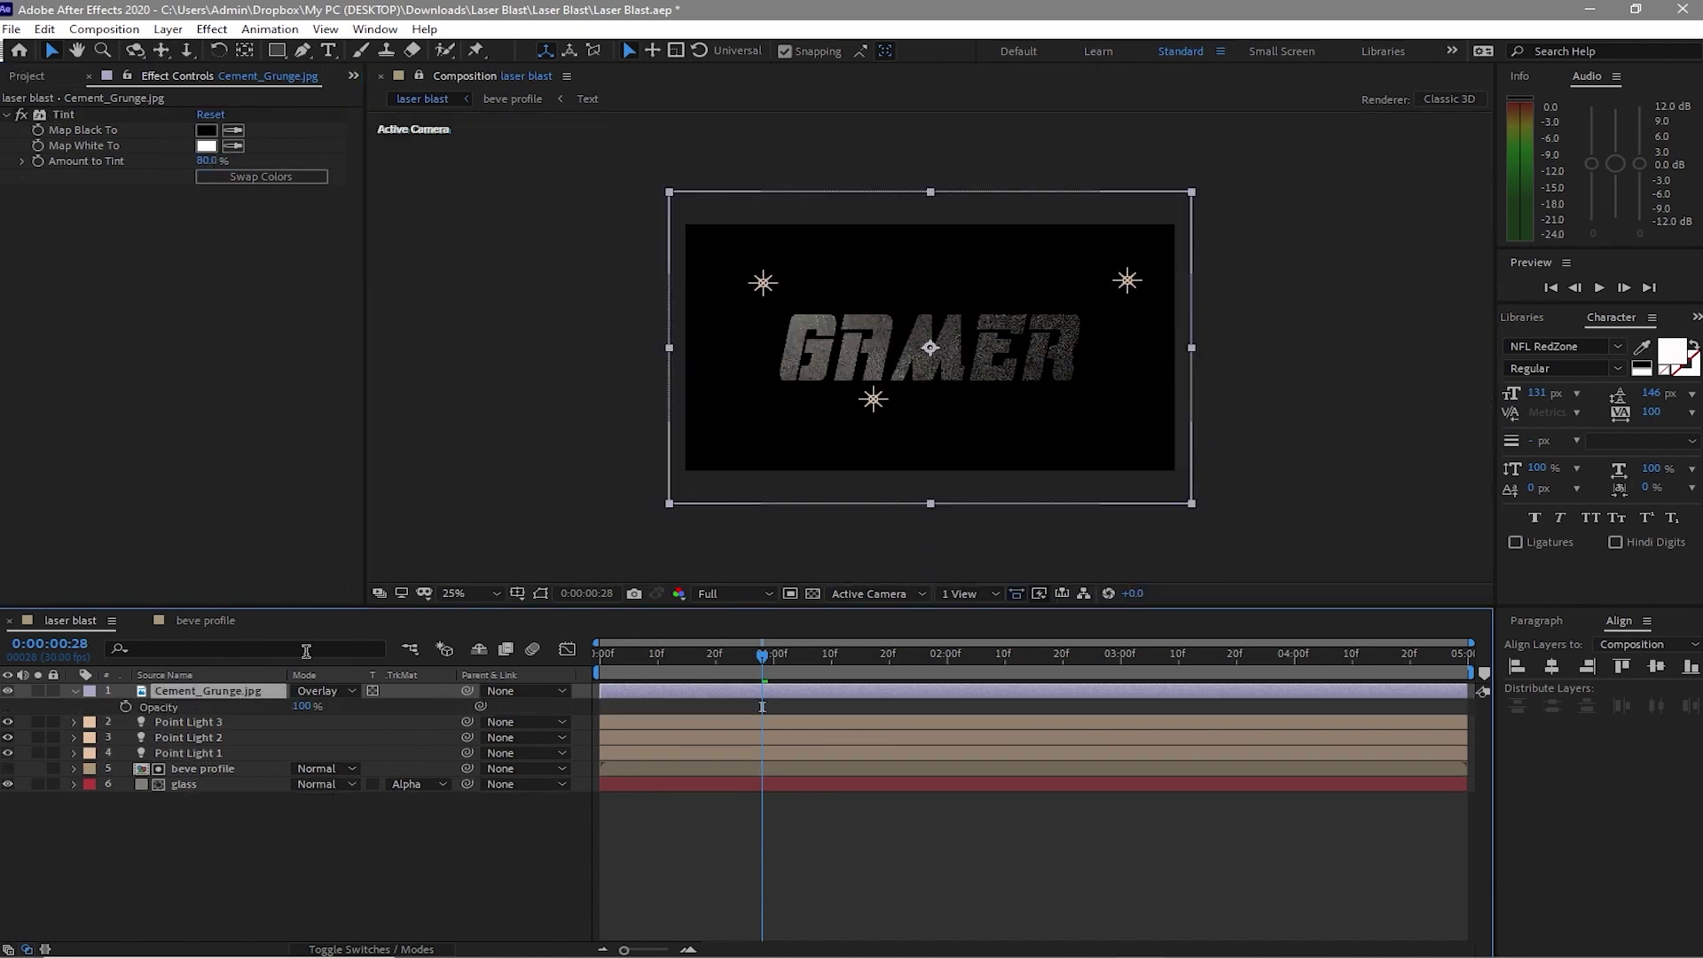
click(308, 706)
text(65)
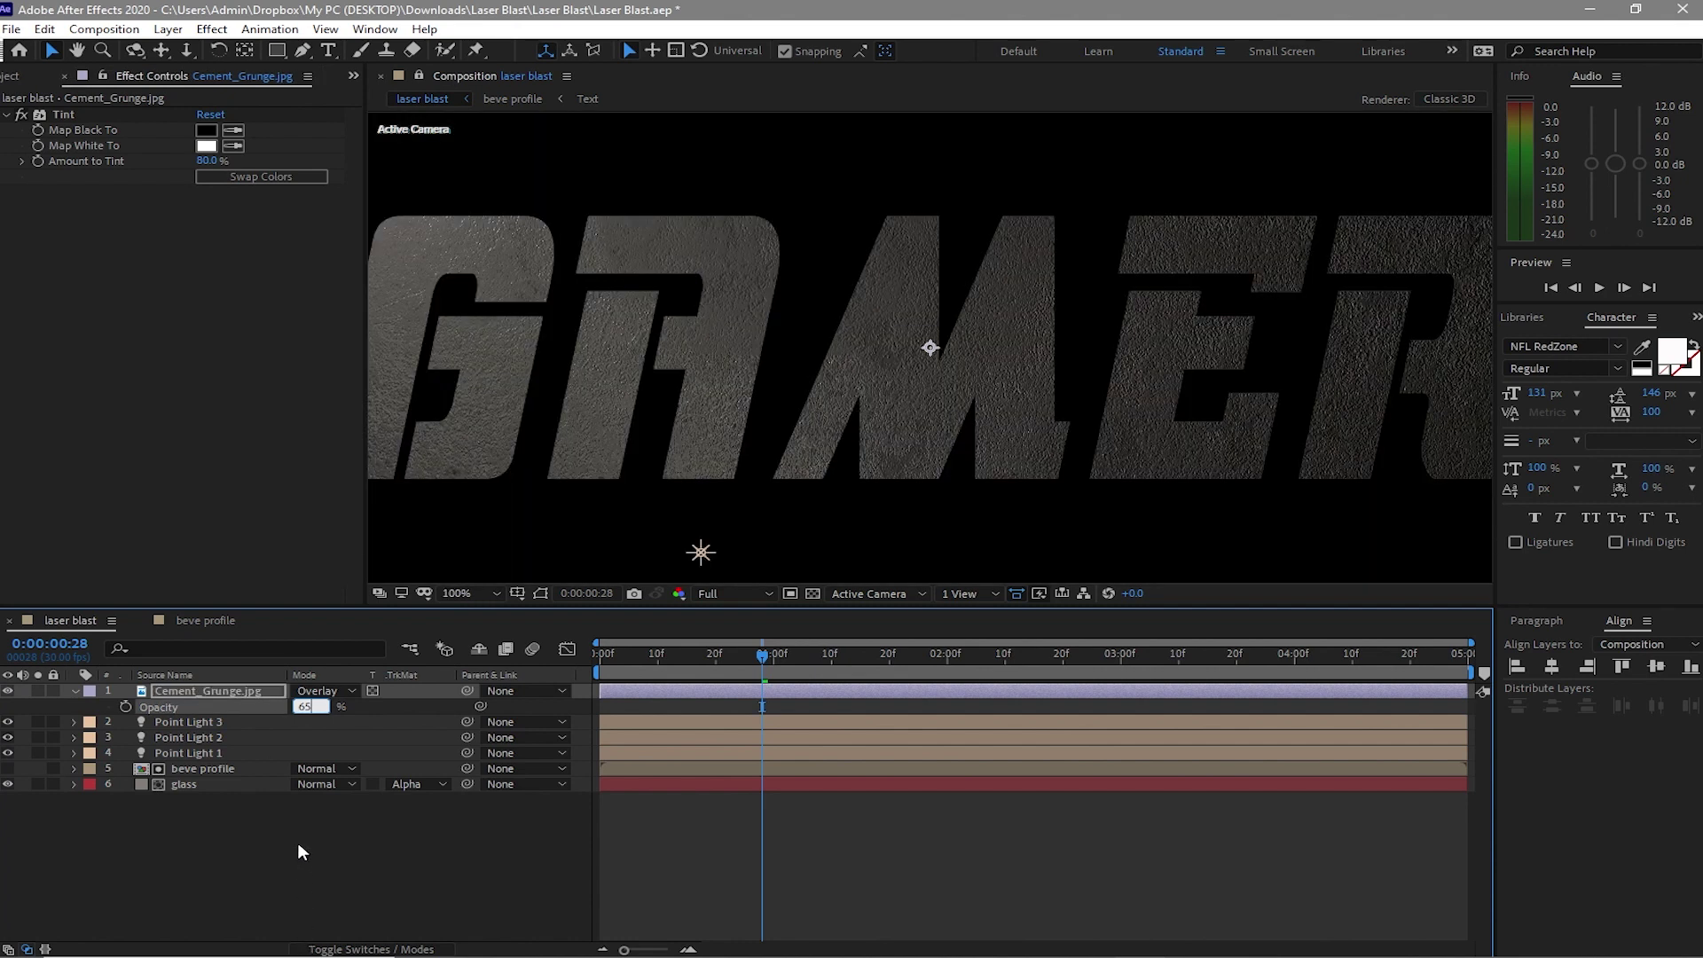
click(298, 843)
In the beve profile composition, set the Cement_Grunge.jpg layer's opacity to 5% and its blending mode to Multiply
click(204, 624)
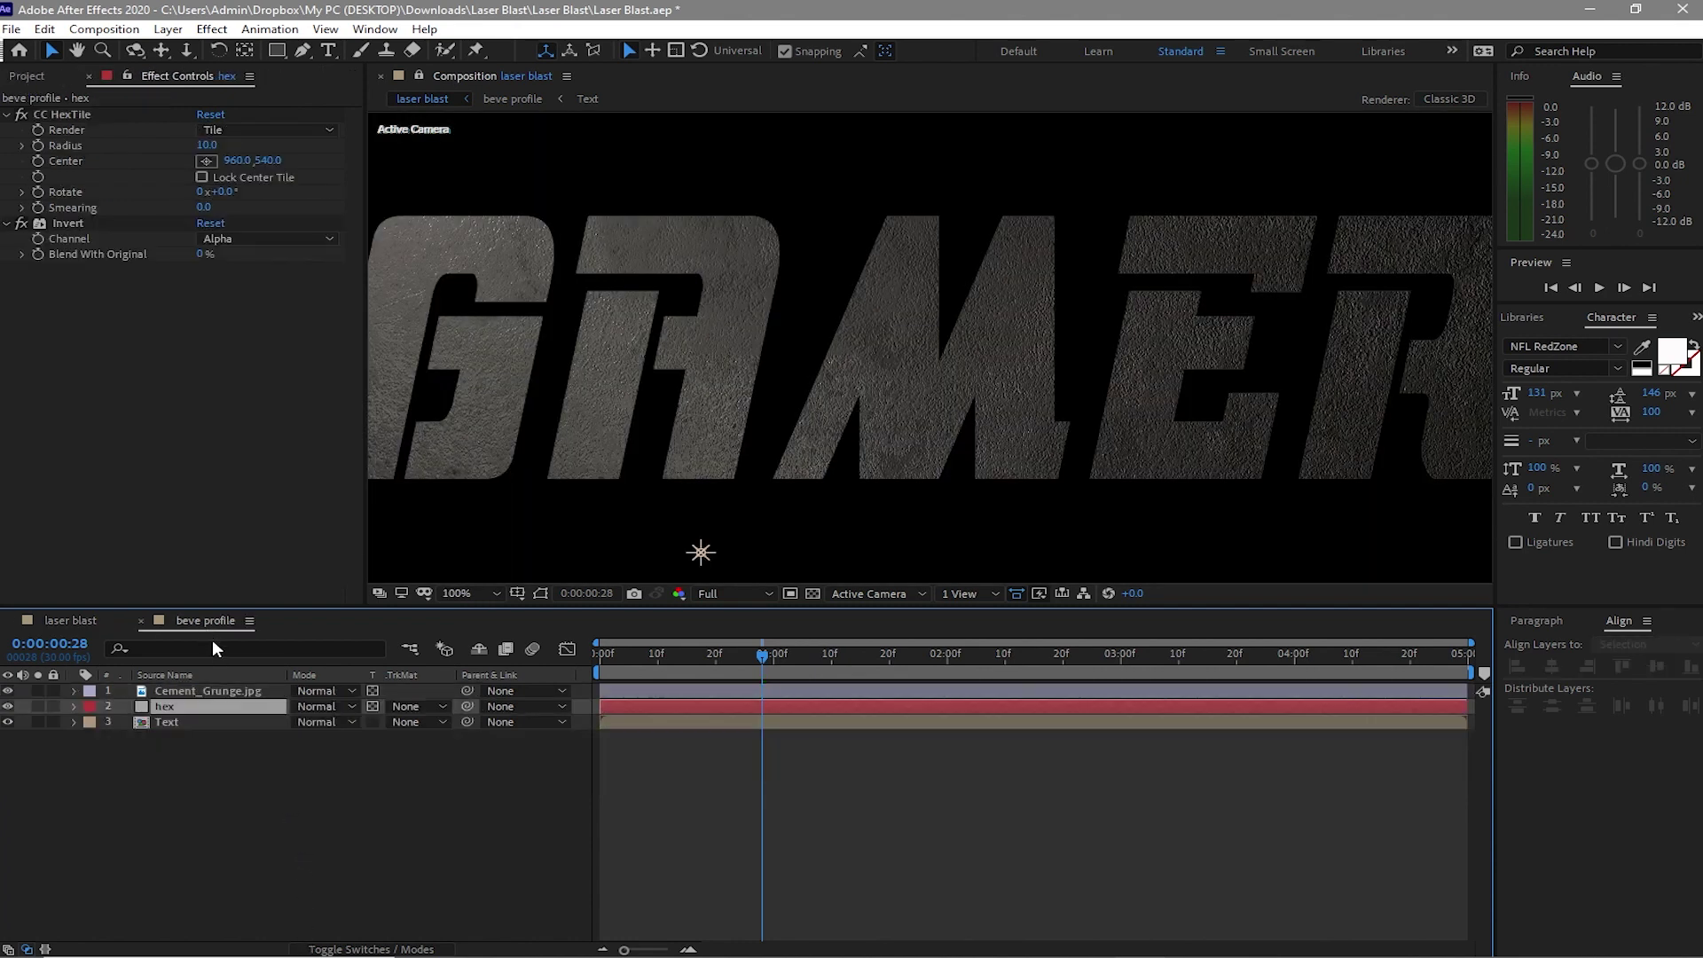
click(216, 693)
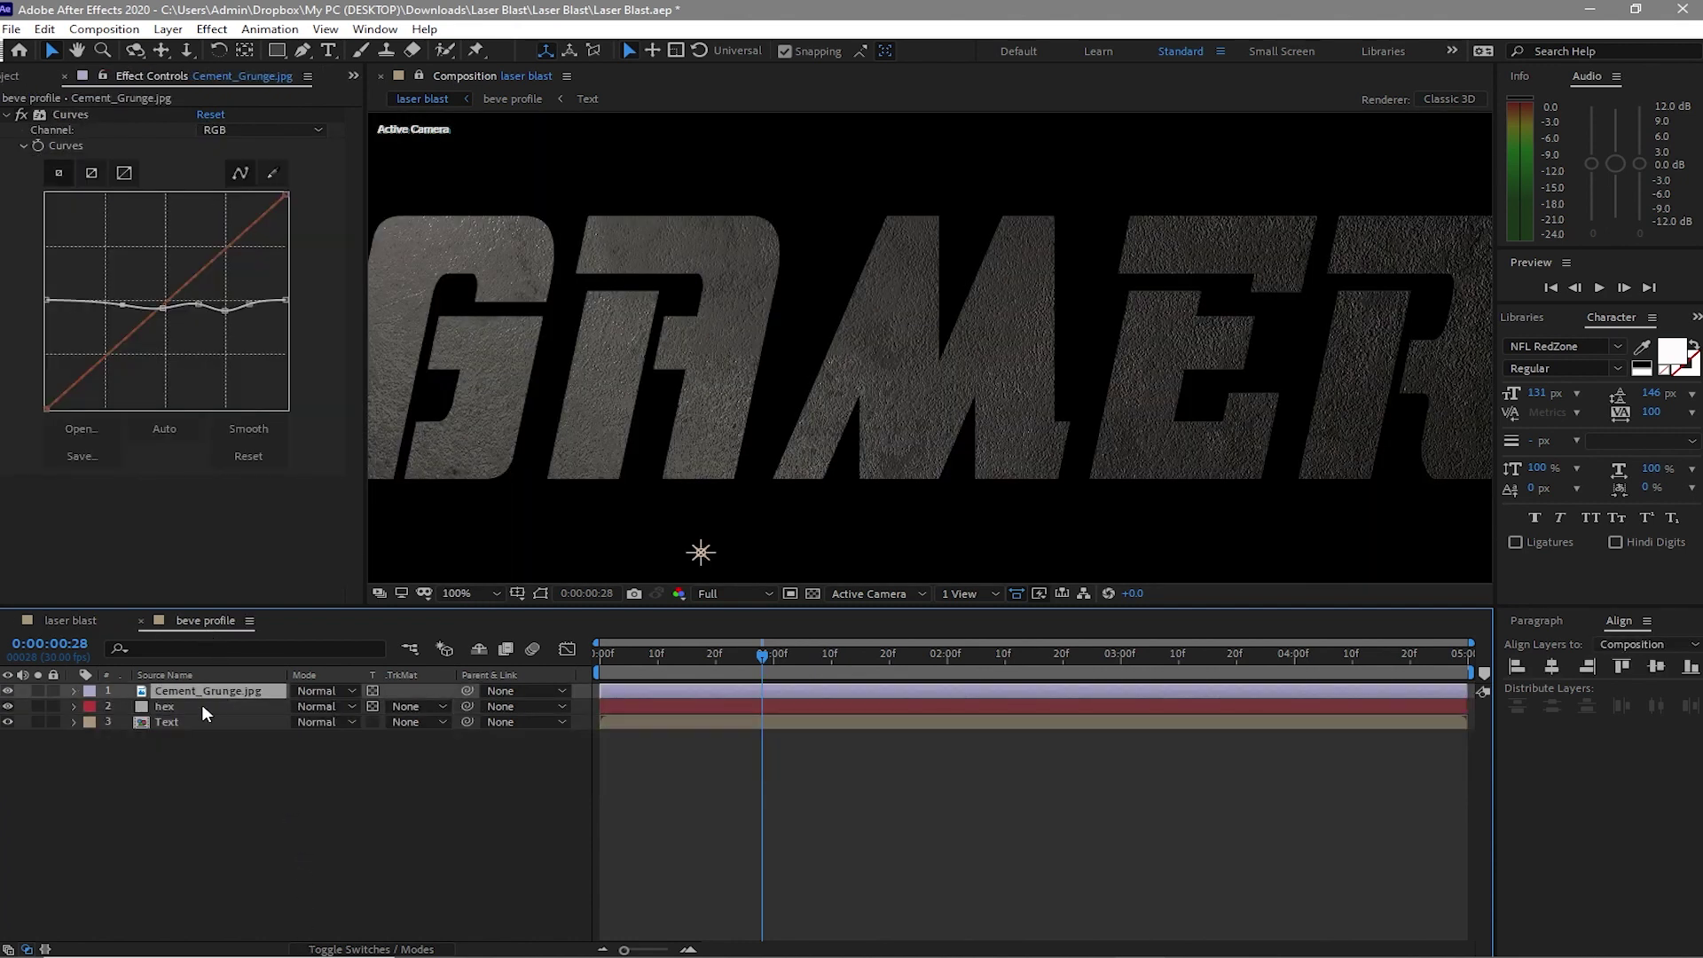
key(t)
click(311, 707)
text(5)
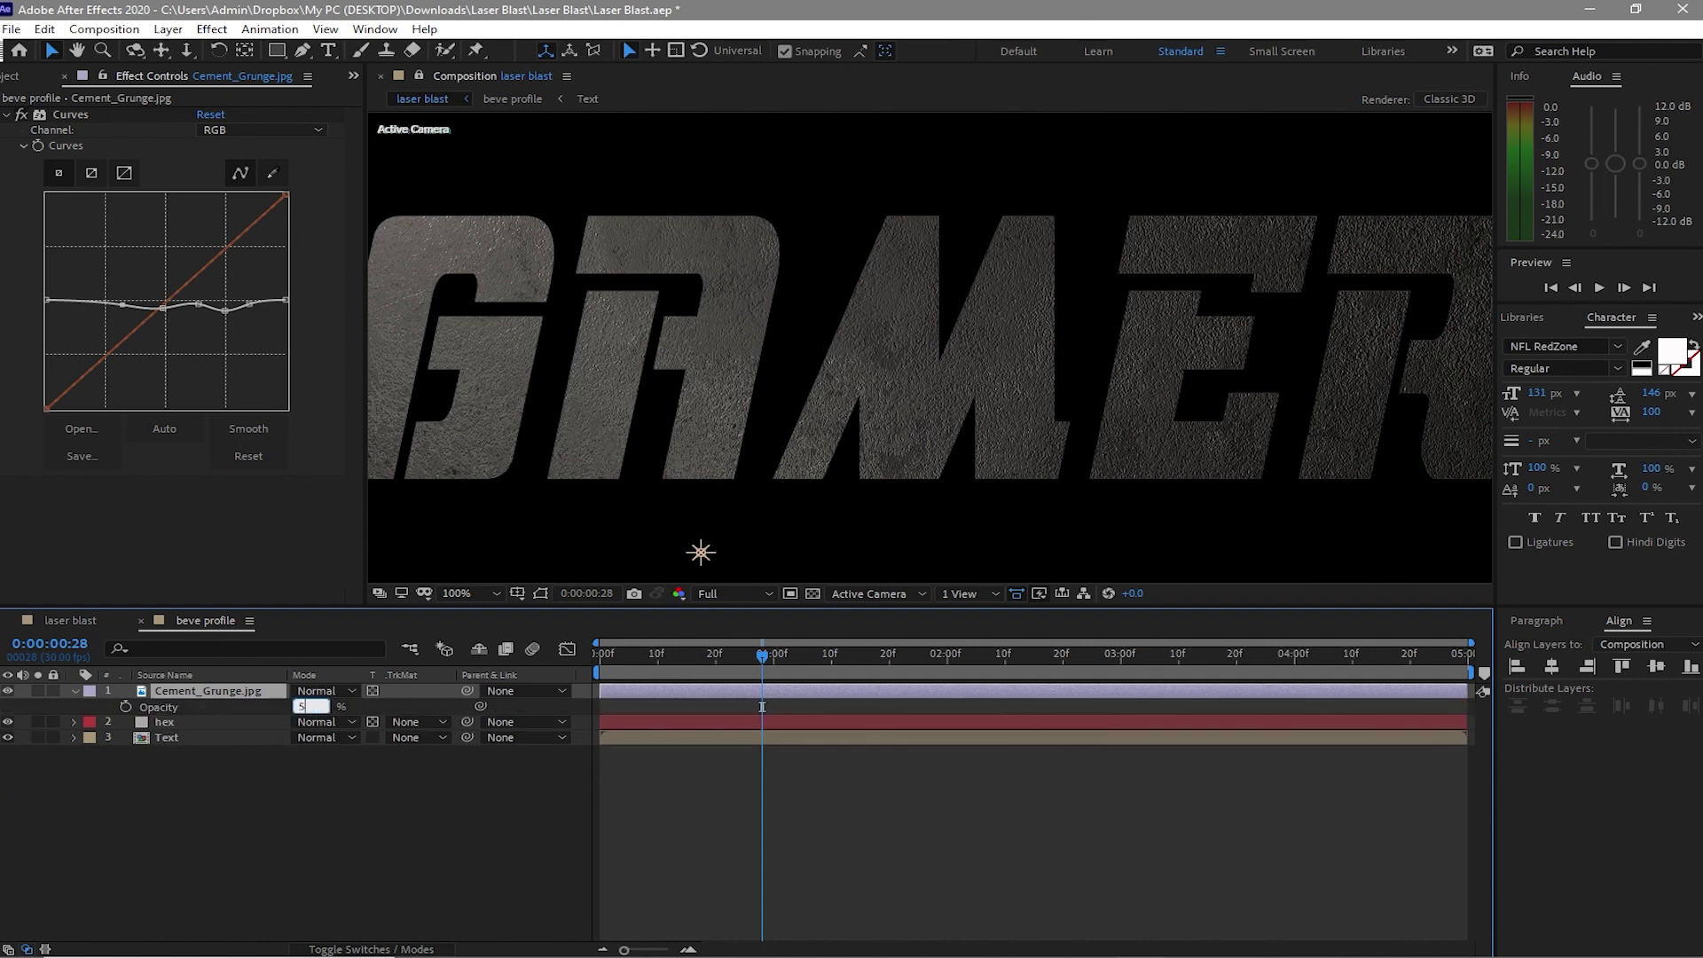
click(325, 696)
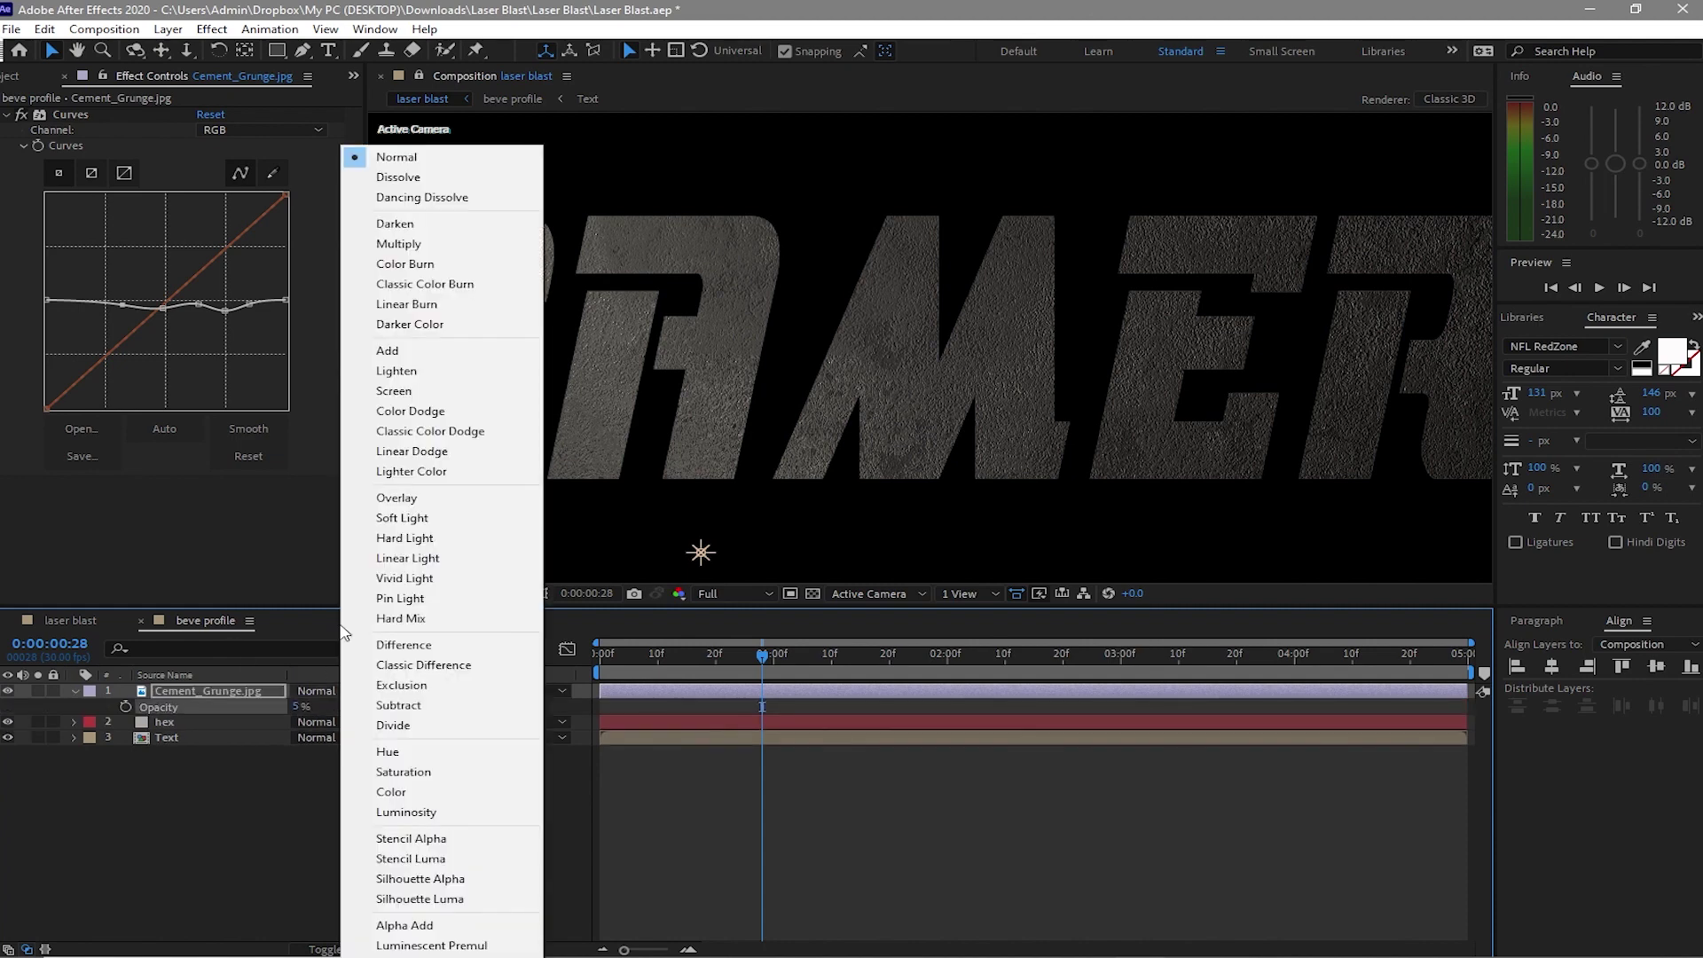
click(390, 243)
Set the hex layer's opacity to 15%
click(201, 720)
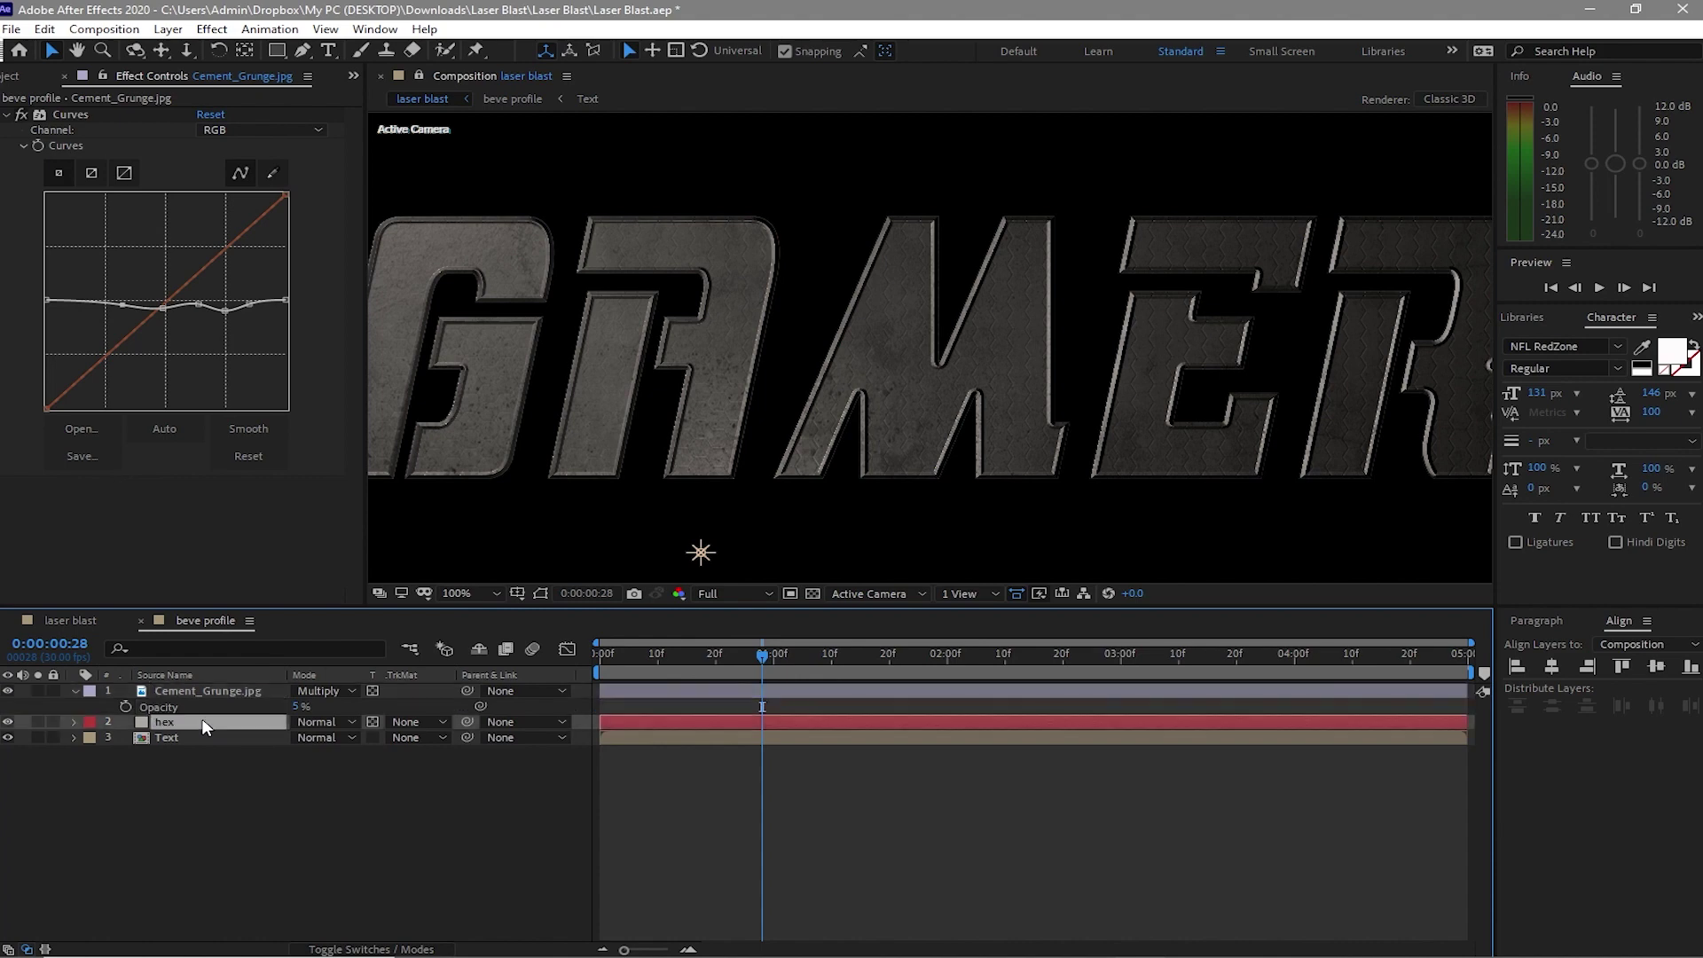
key(t)
click(301, 738)
text(15)
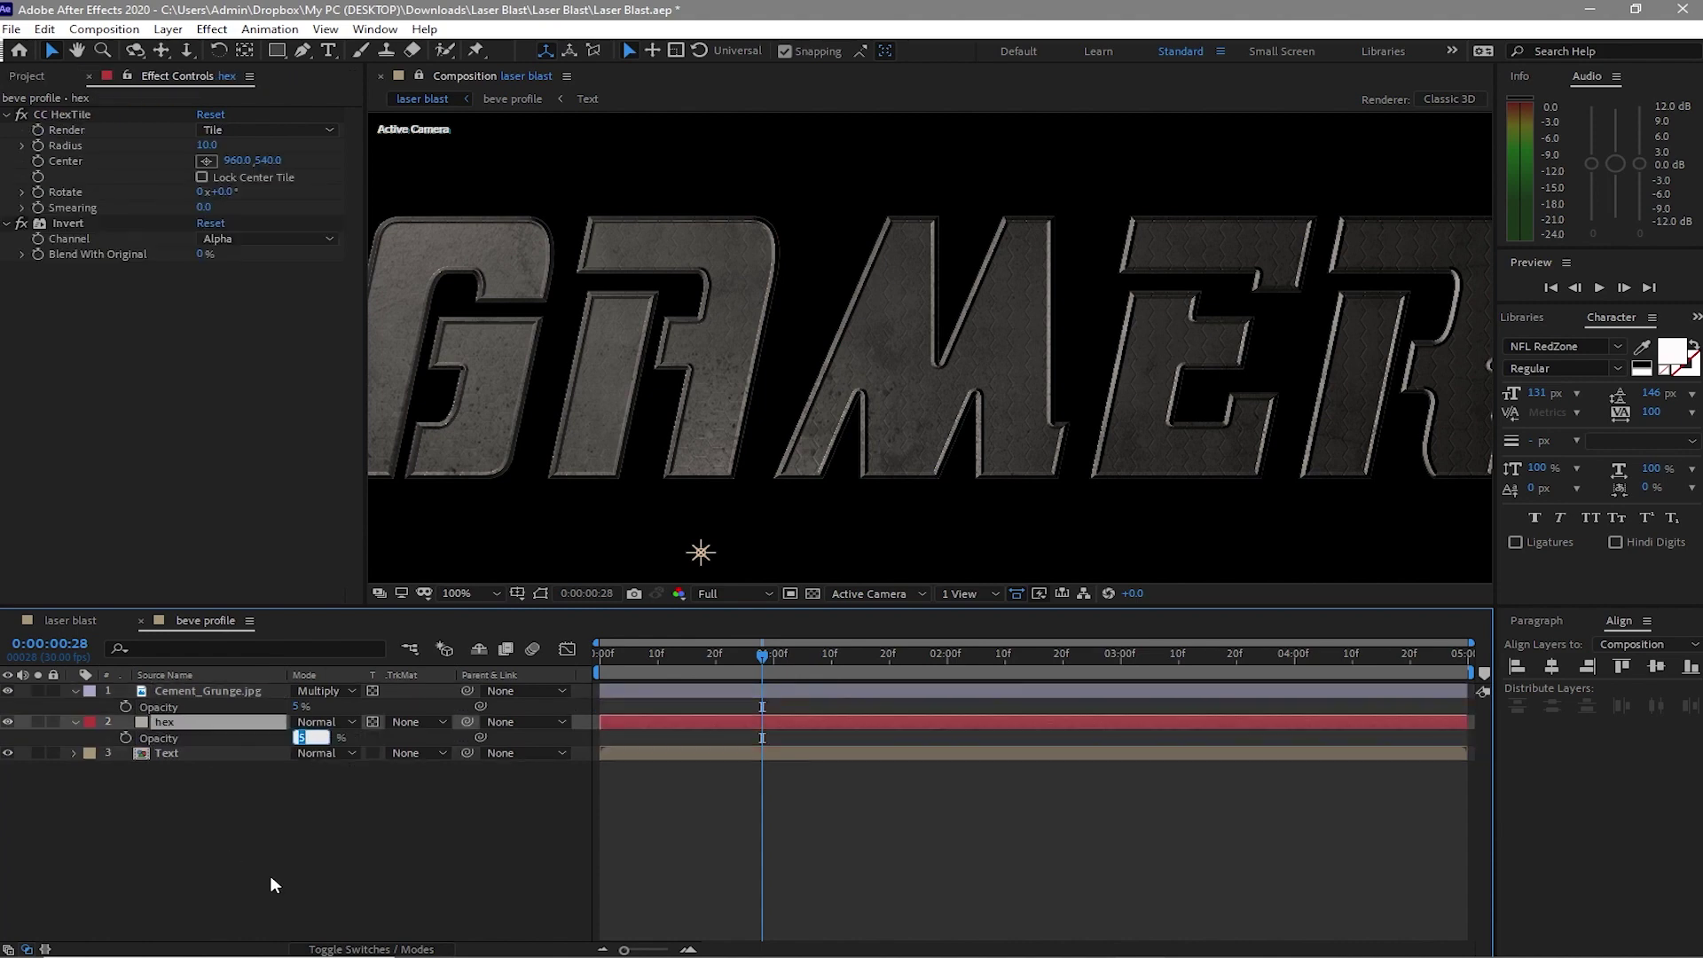
click(270, 875)
Pre-compose all layers of the laser blast composition as "title look", moving all attributes into the new composition
click(83, 619)
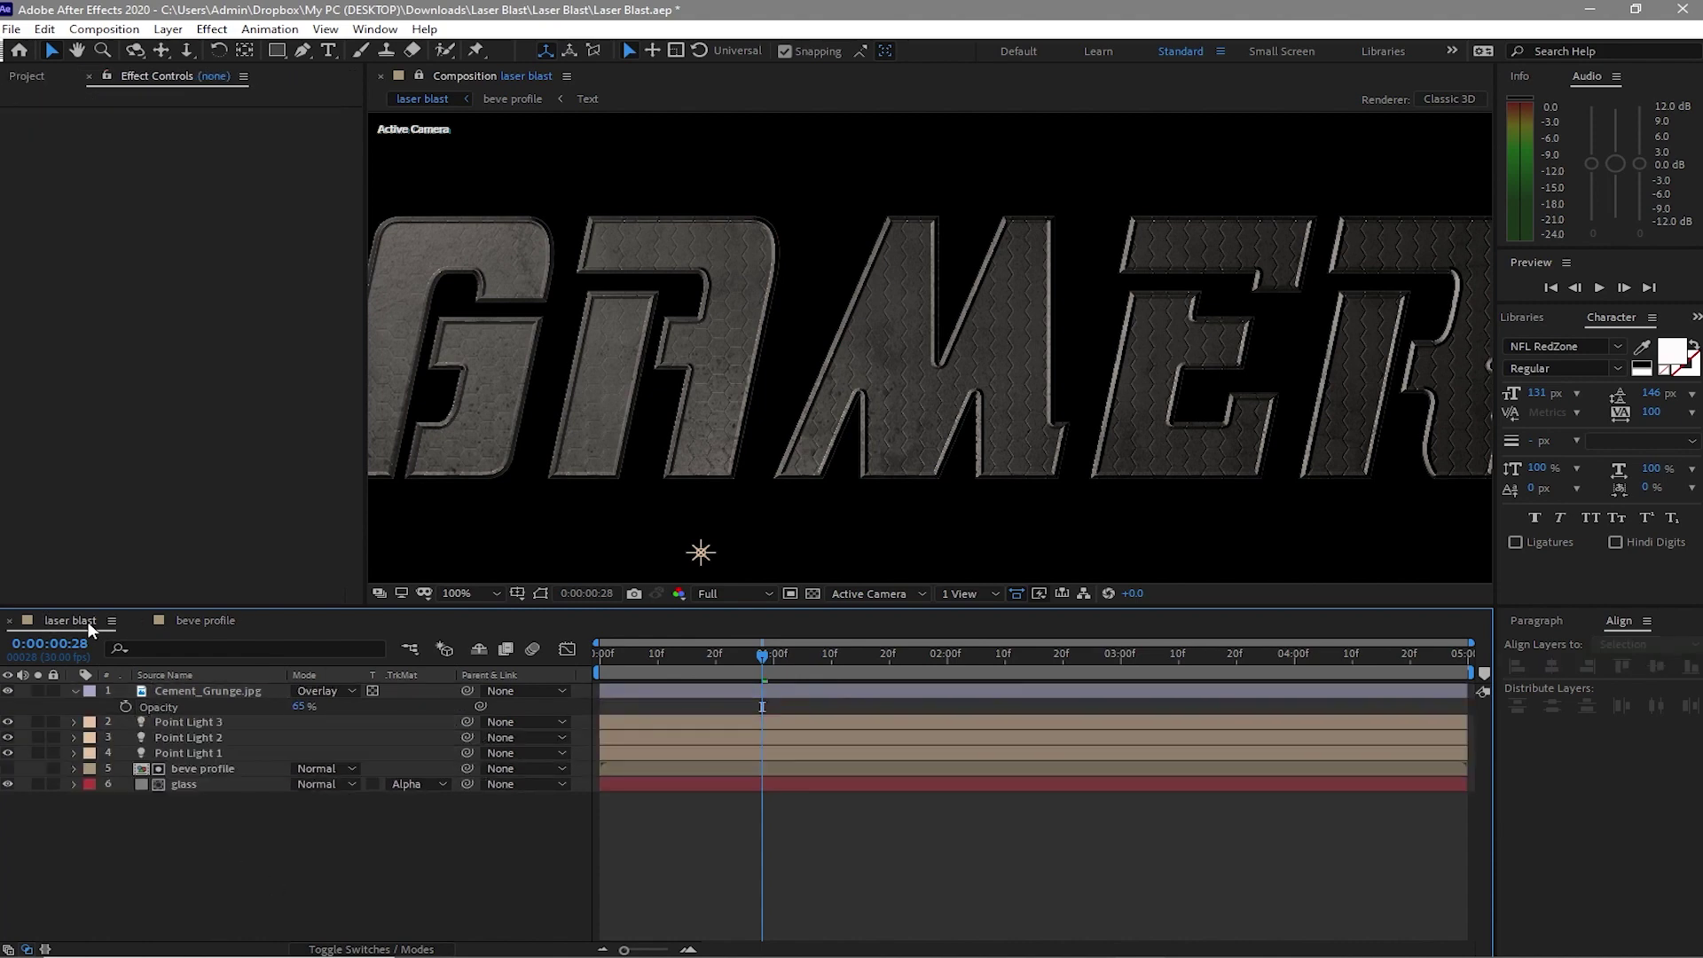
drag(234, 806, 252, 685)
right_click(249, 741)
click(355, 612)
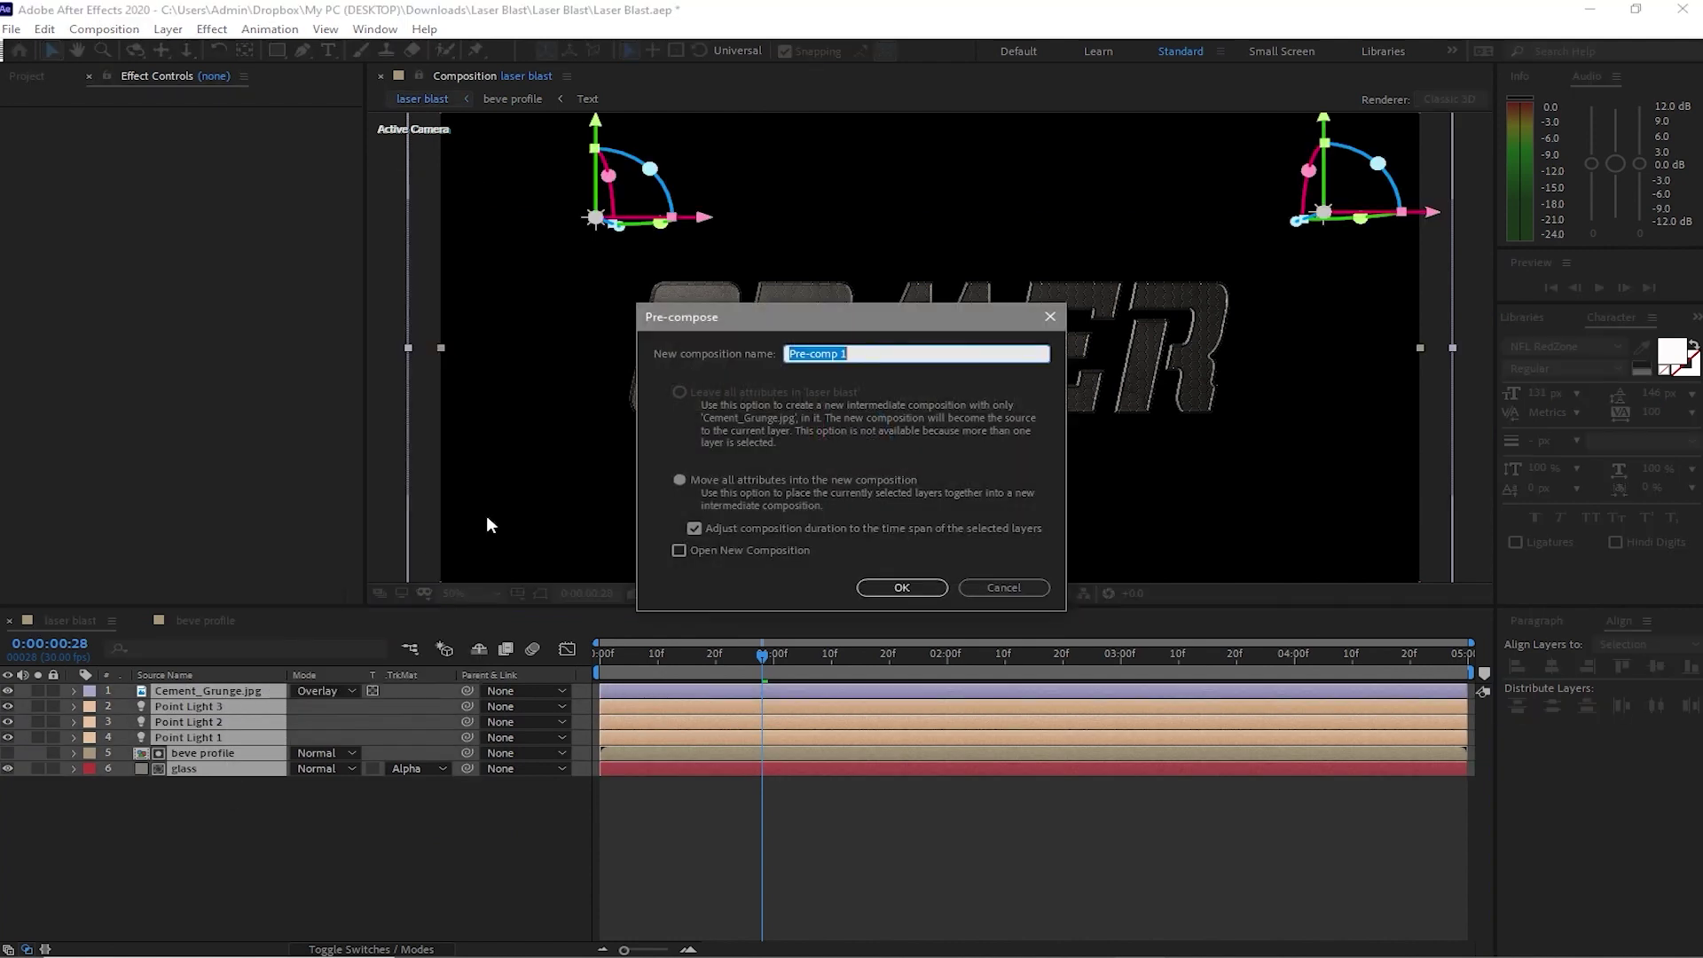
text(title look)
click(678, 479)
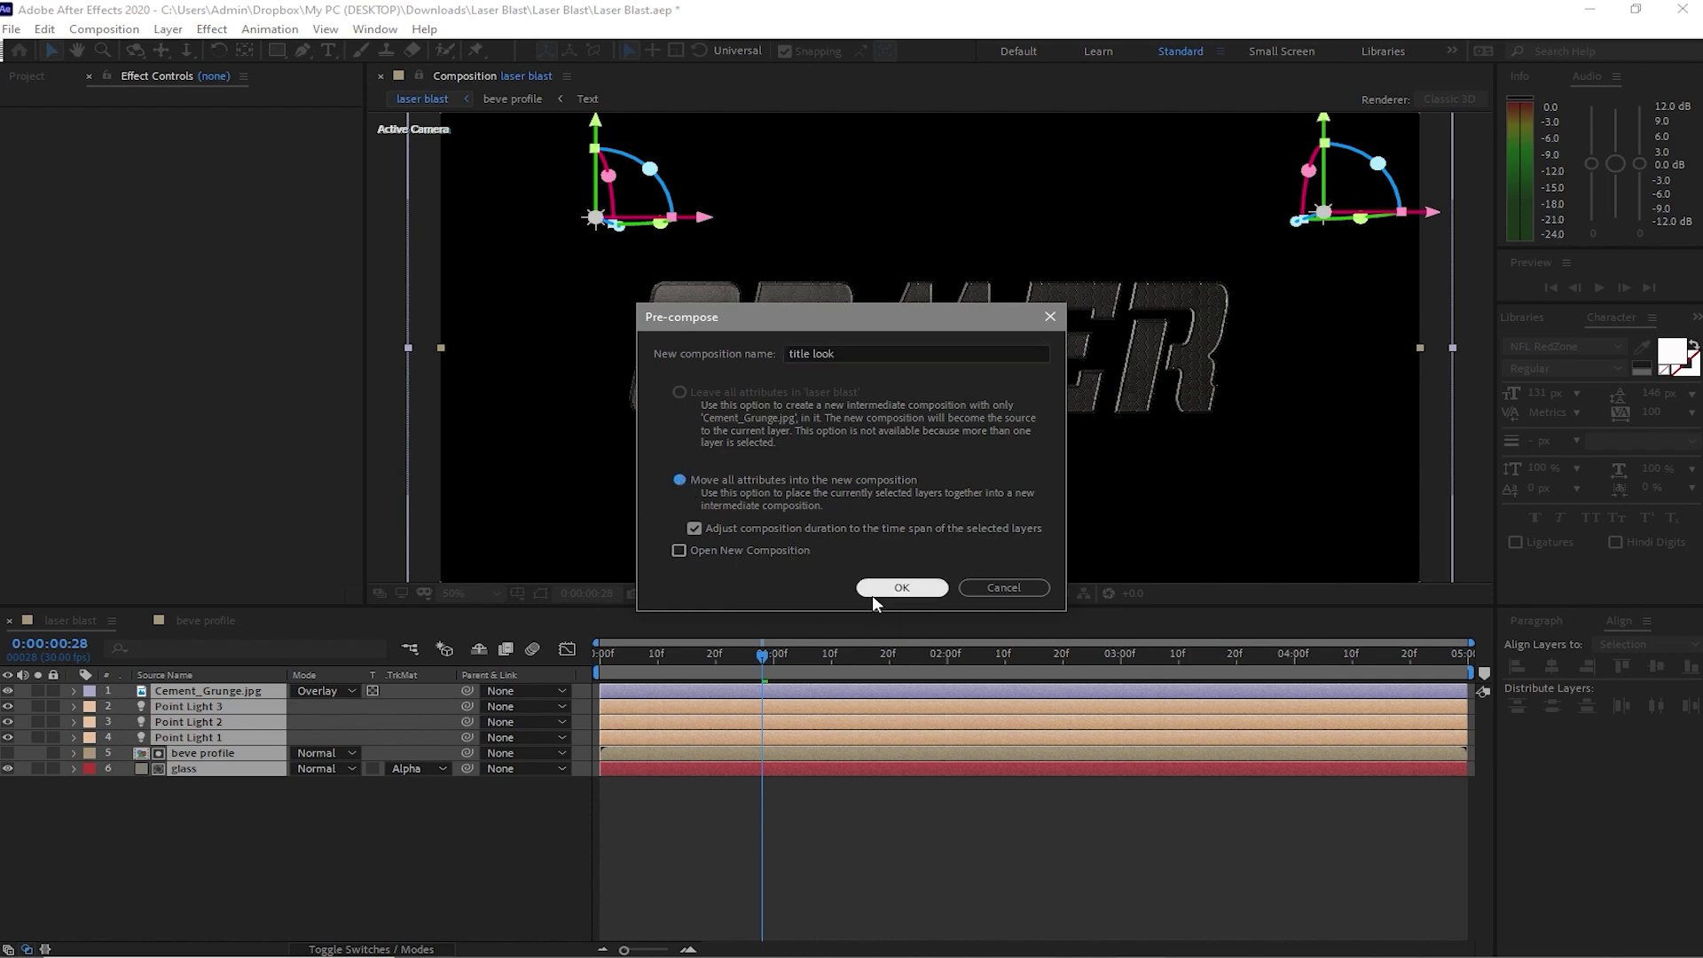
click(898, 588)
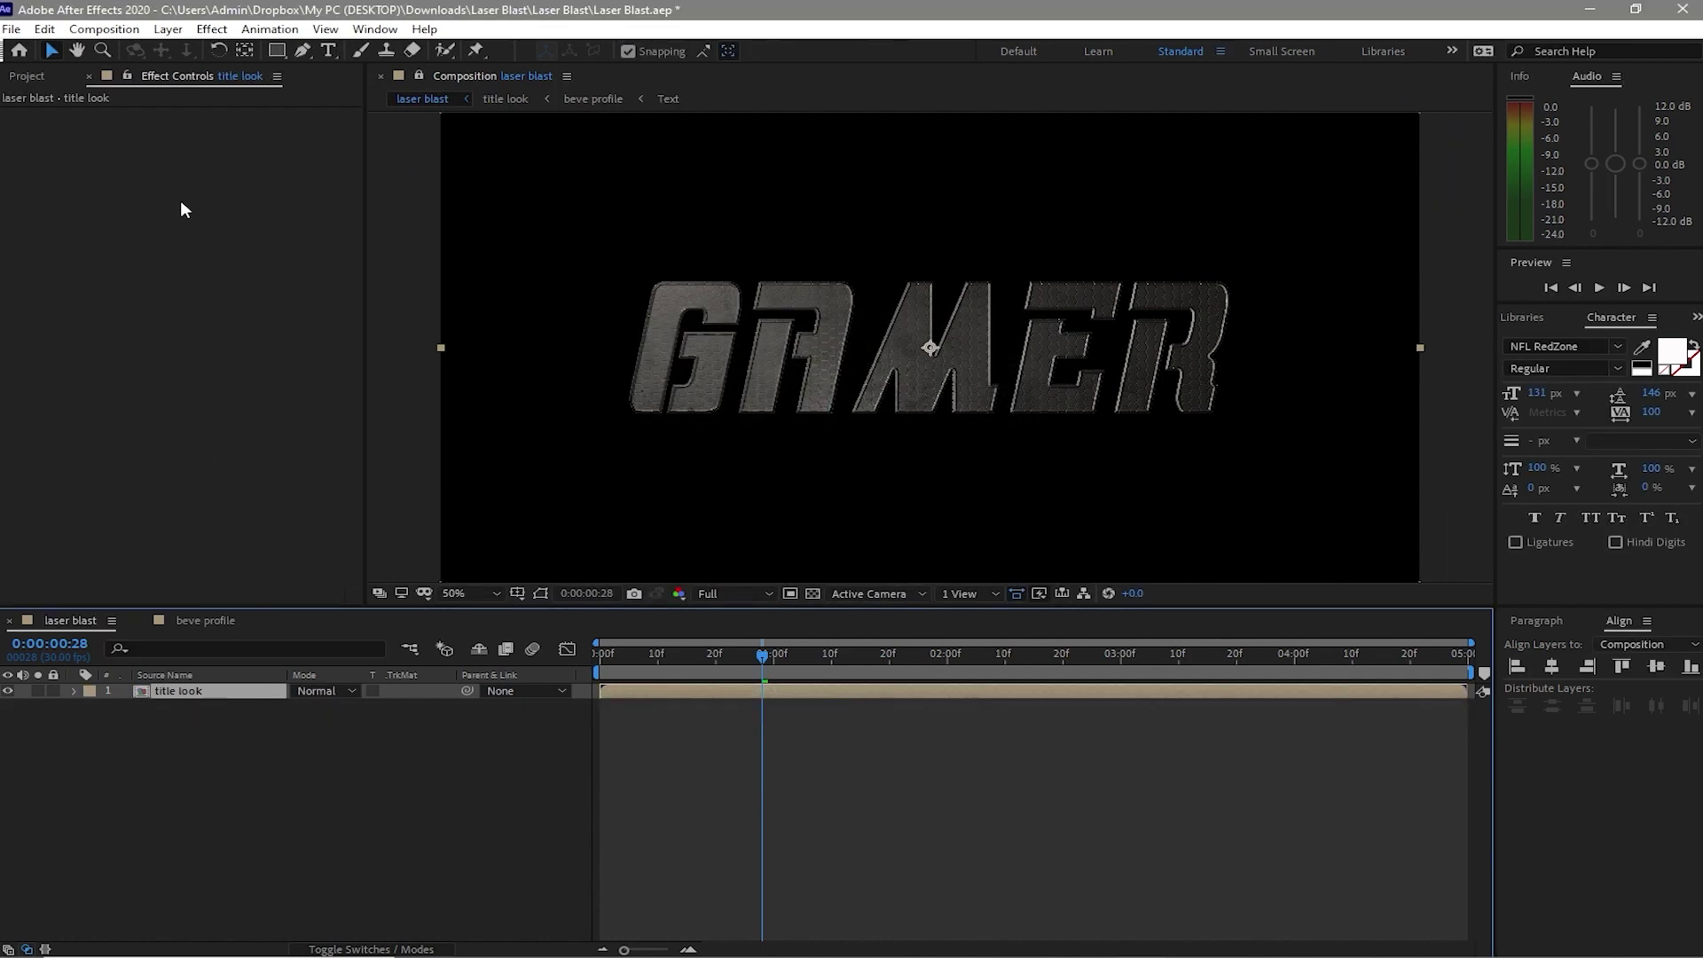
Duplicate the title look layer and apply the CC Radial Blur effect to the lower copy
click(44, 28)
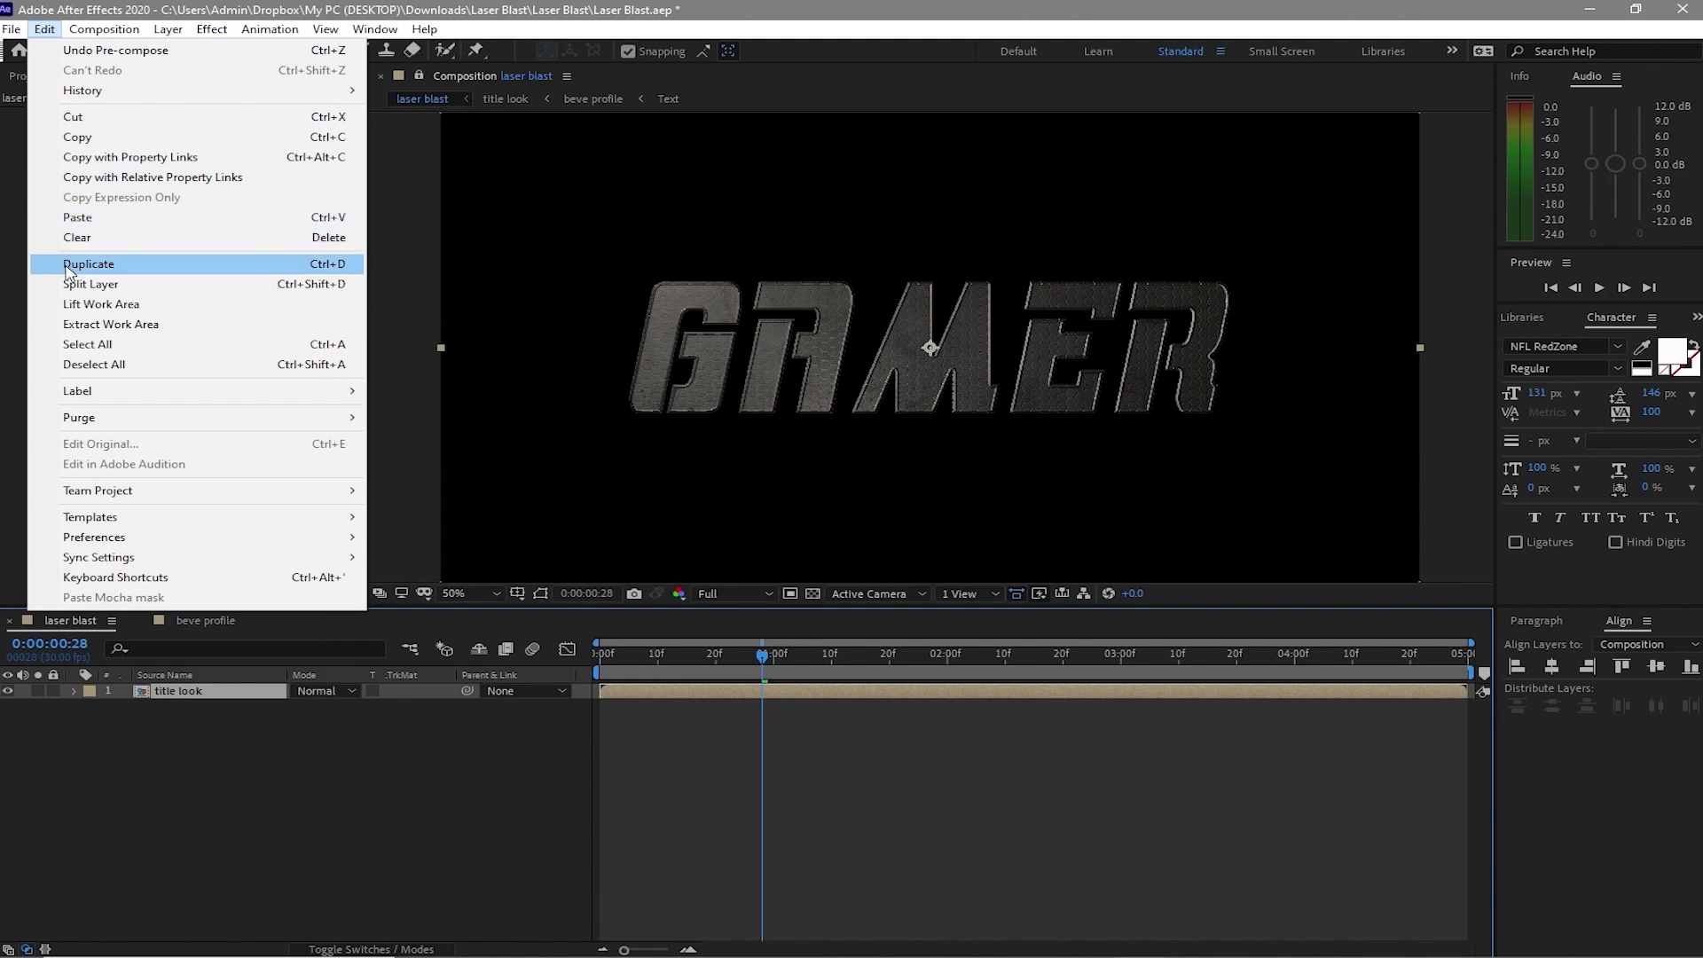
click(73, 266)
click(216, 707)
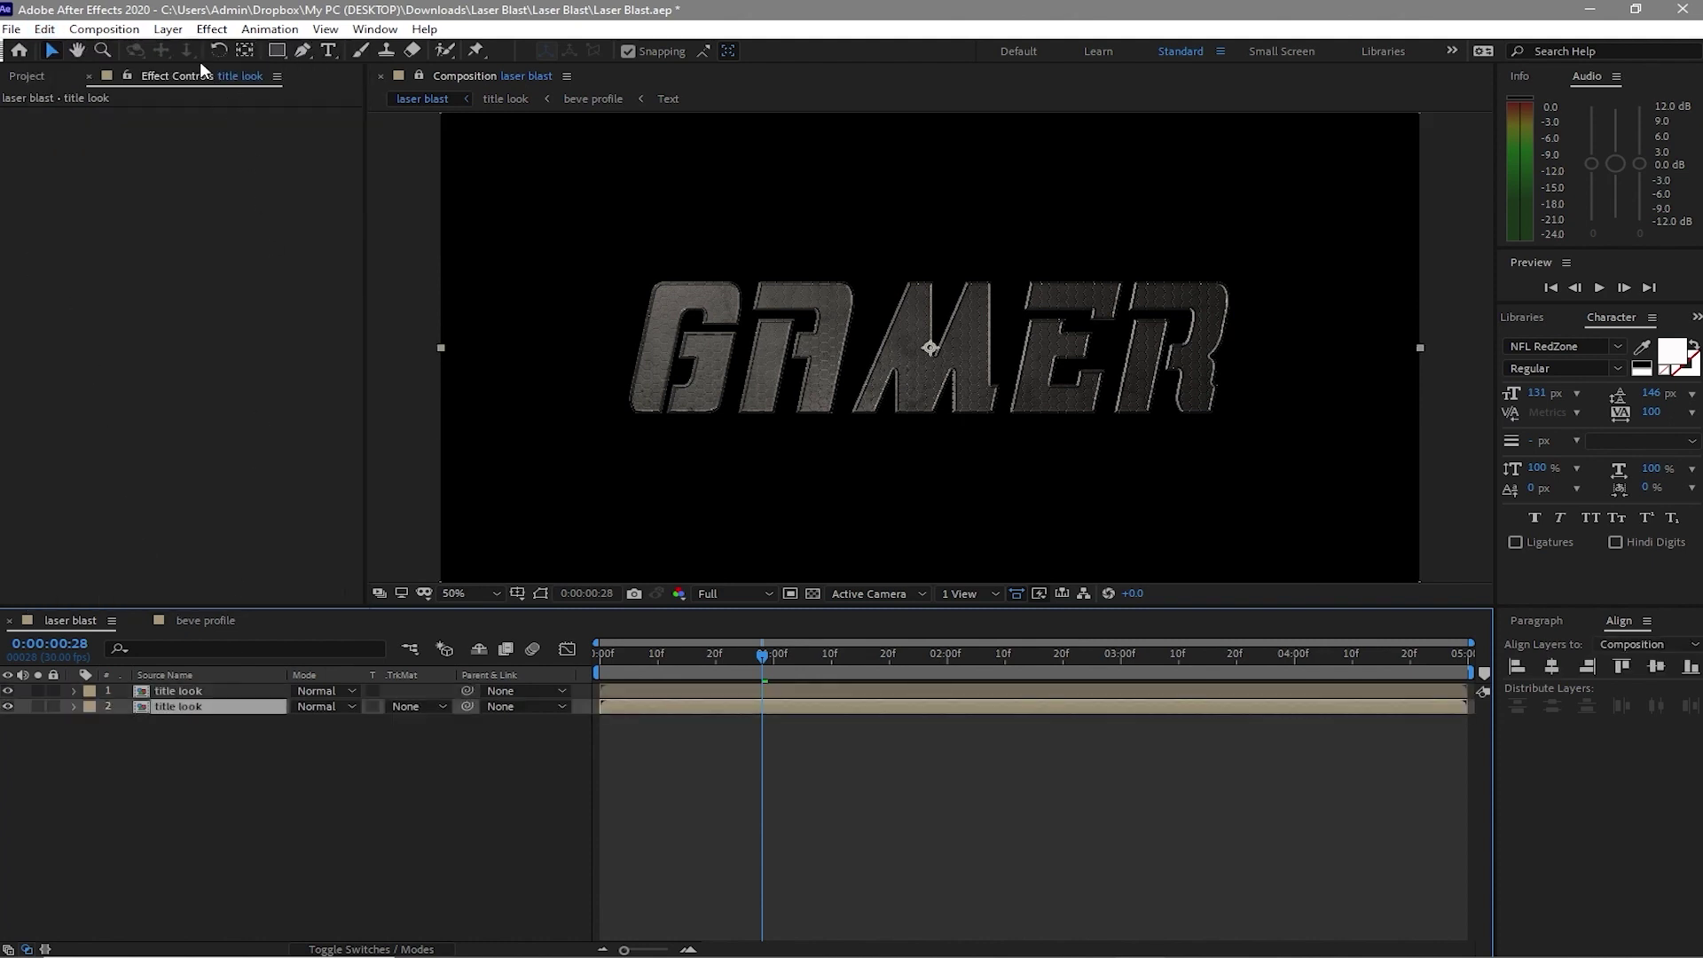
click(212, 28)
mouse_move(264, 166)
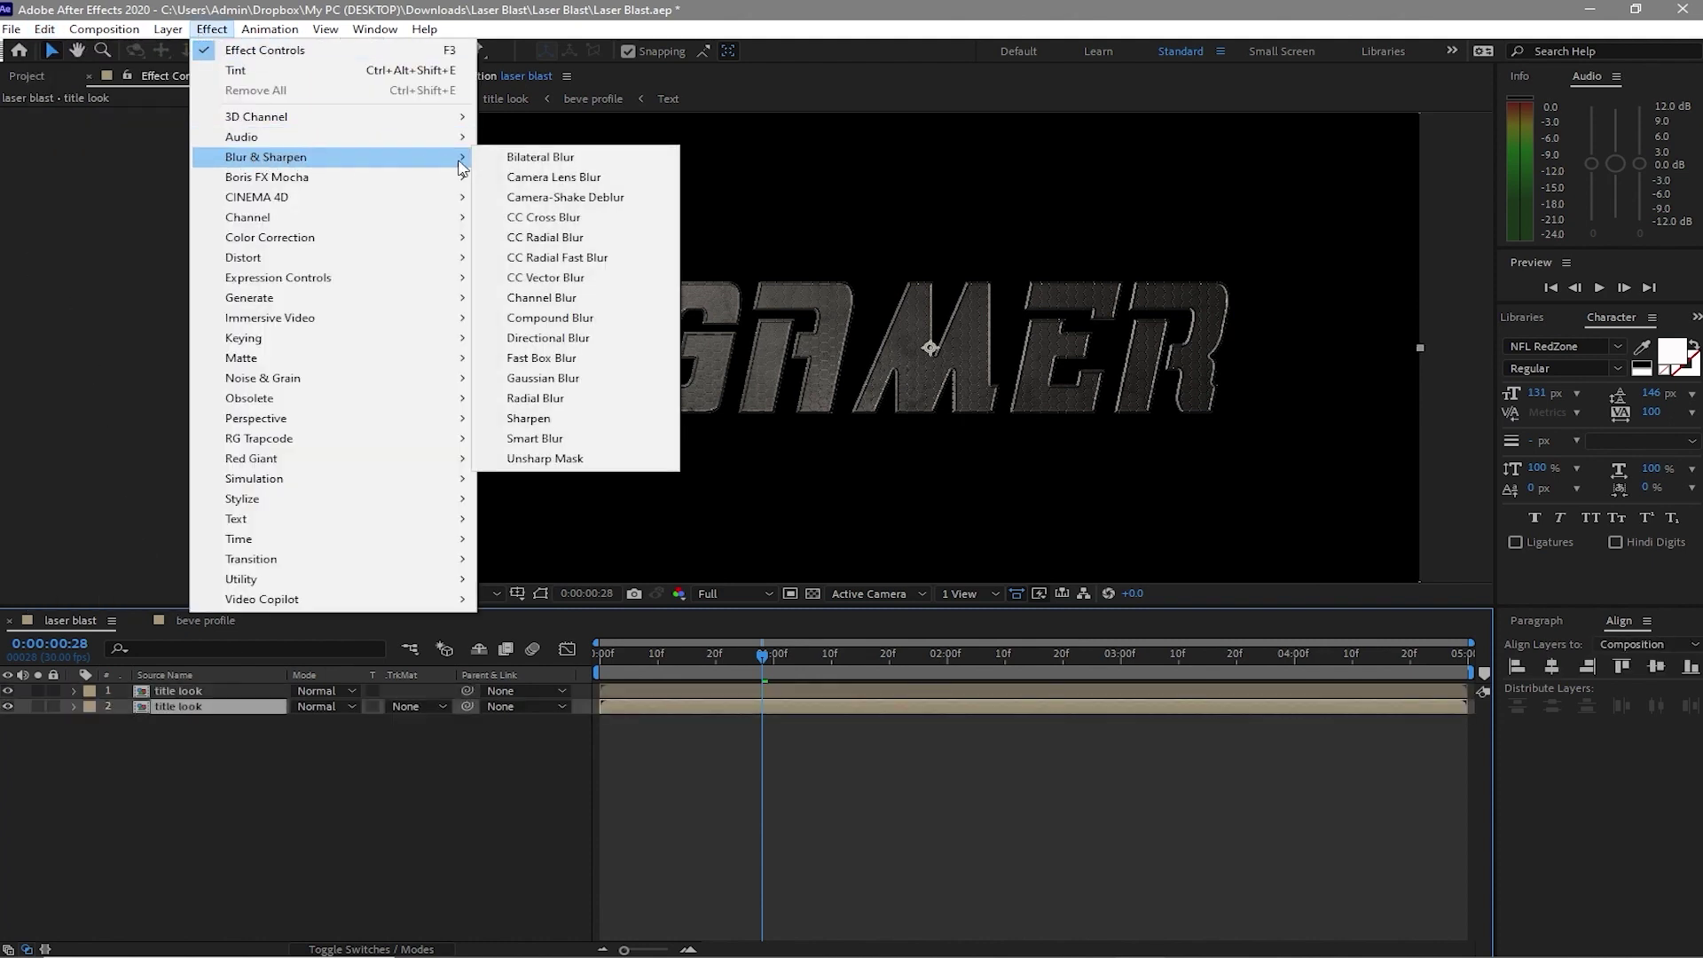
click(537, 238)
Set the CC Radial Blur type to Fading Zoom and its amount to -22
click(275, 130)
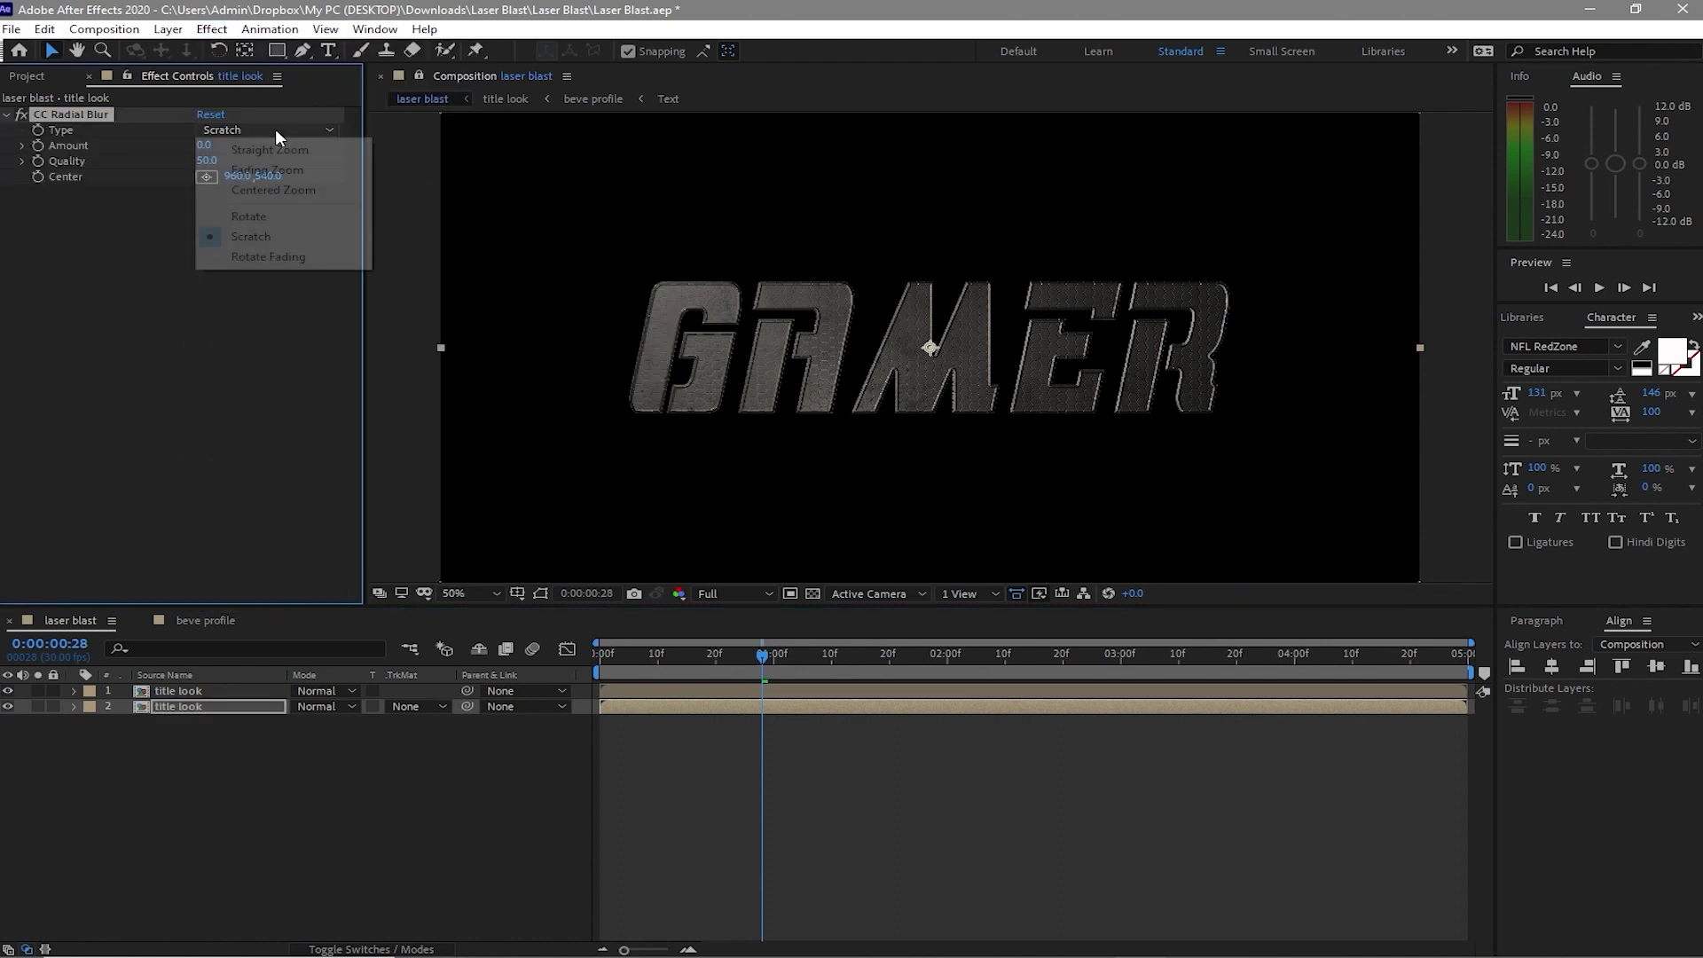
click(289, 169)
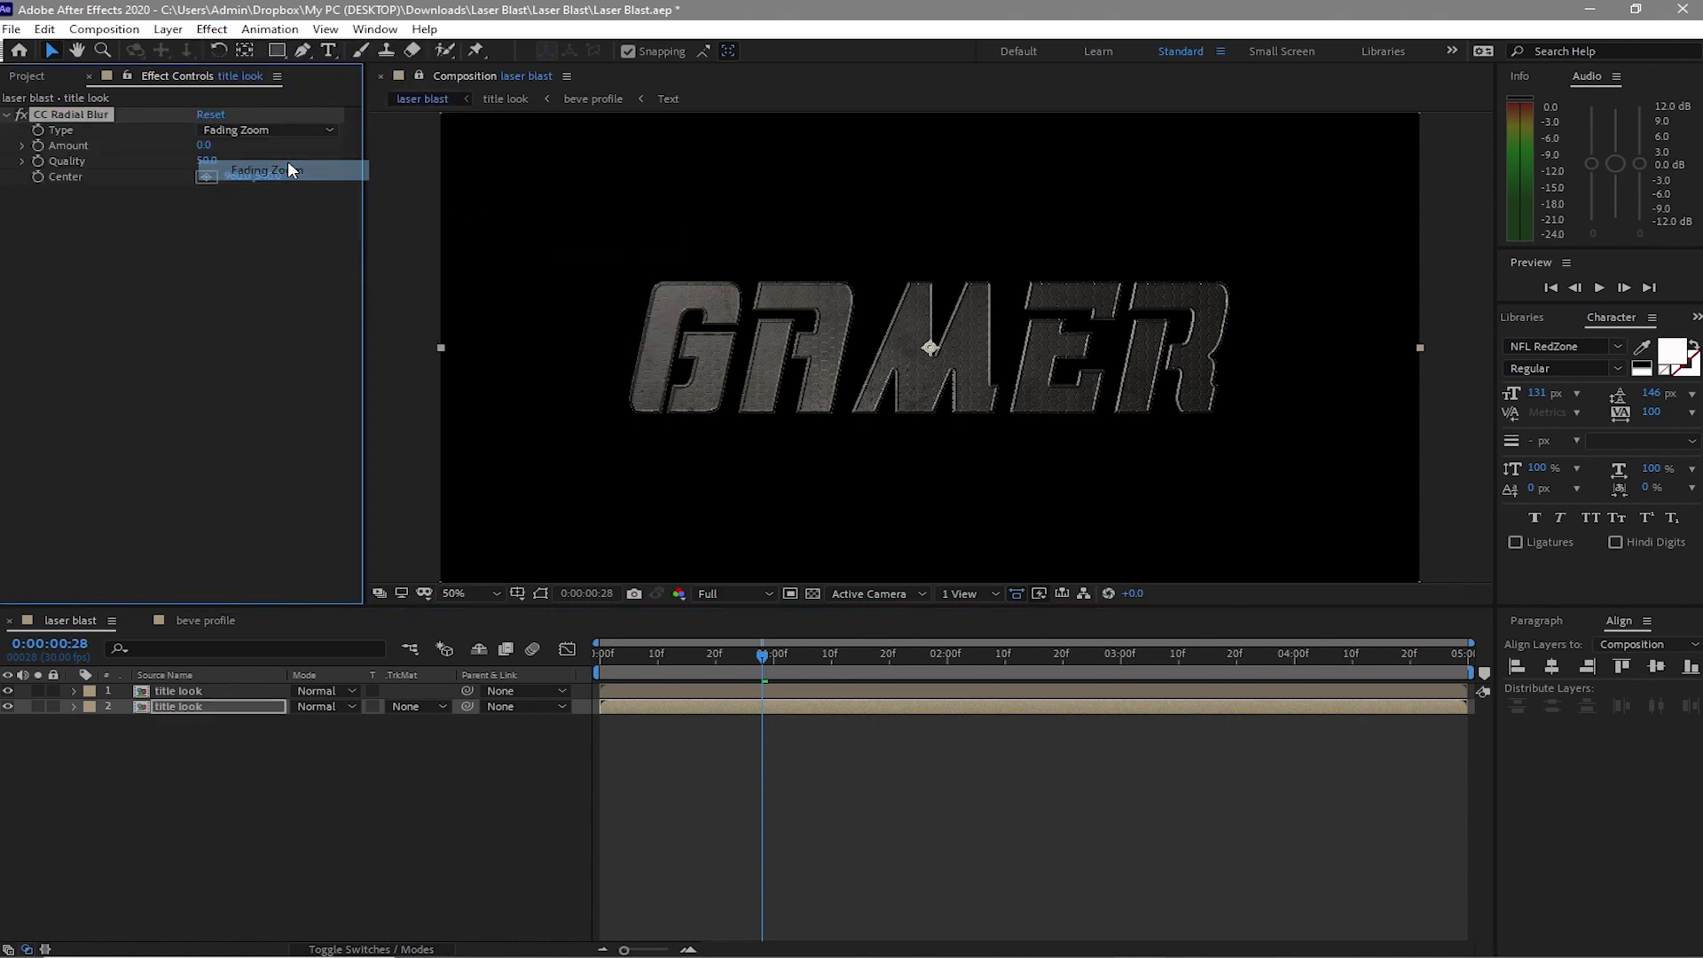
click(207, 146)
text(-22)
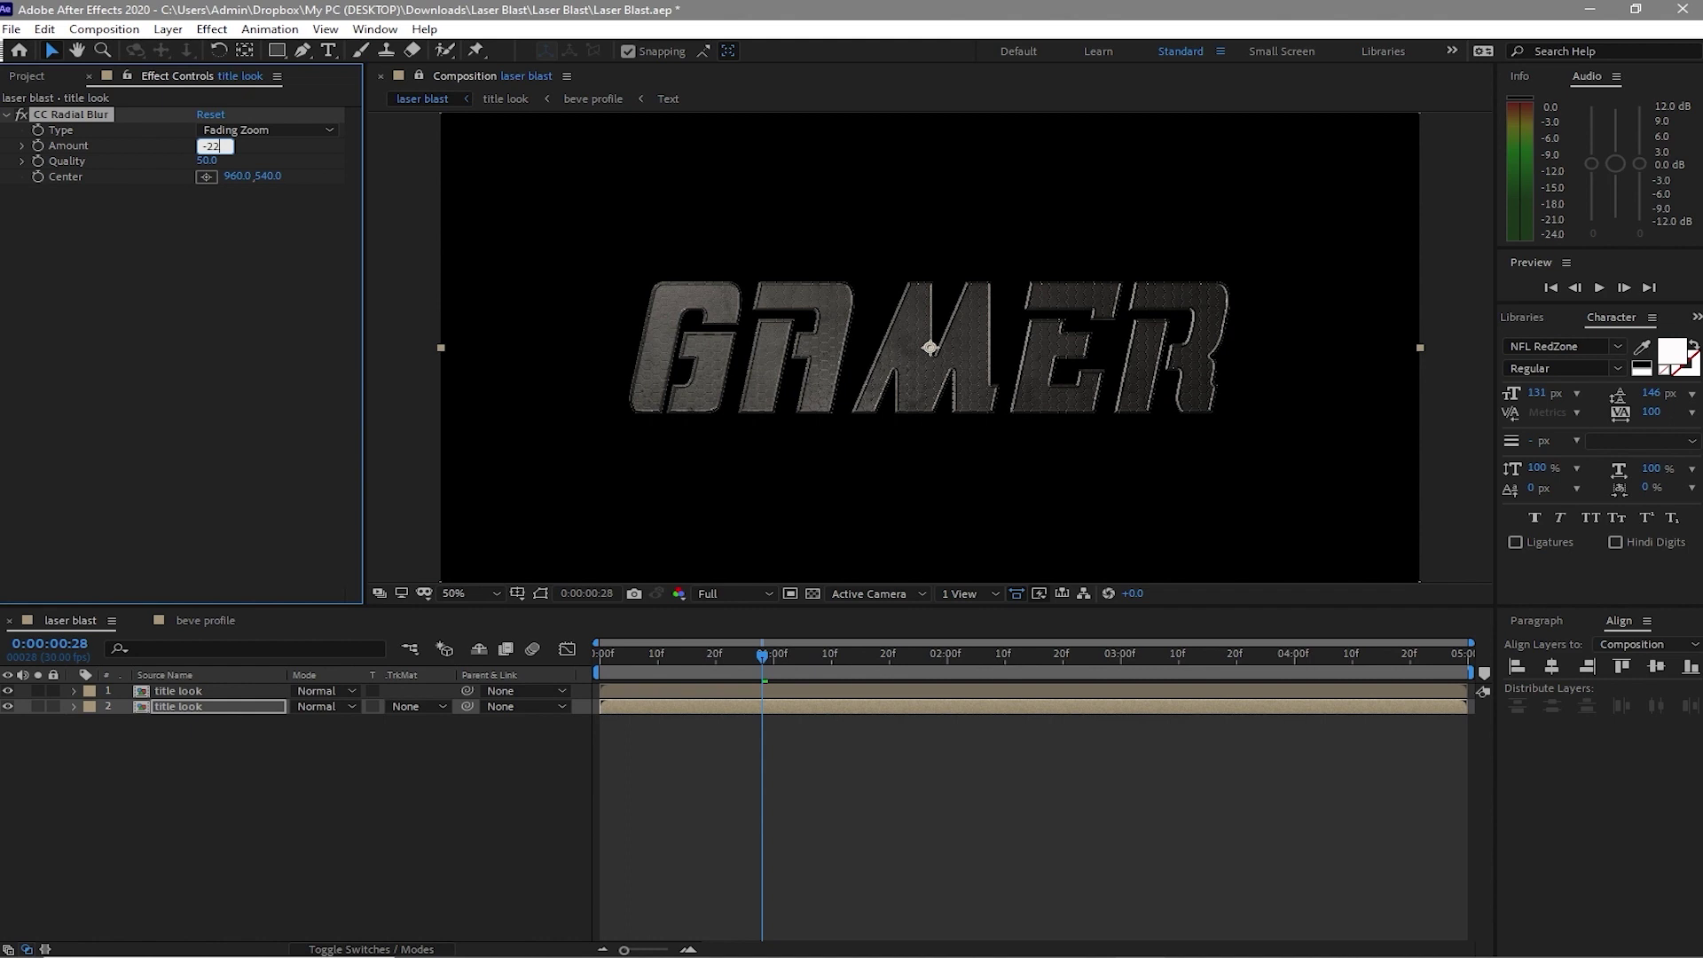
key(Return)
Add a Curves effect to the lower title look layer and steepen its Alpha curve to solidify the extrusion, checking against the transparency grid
click(213, 31)
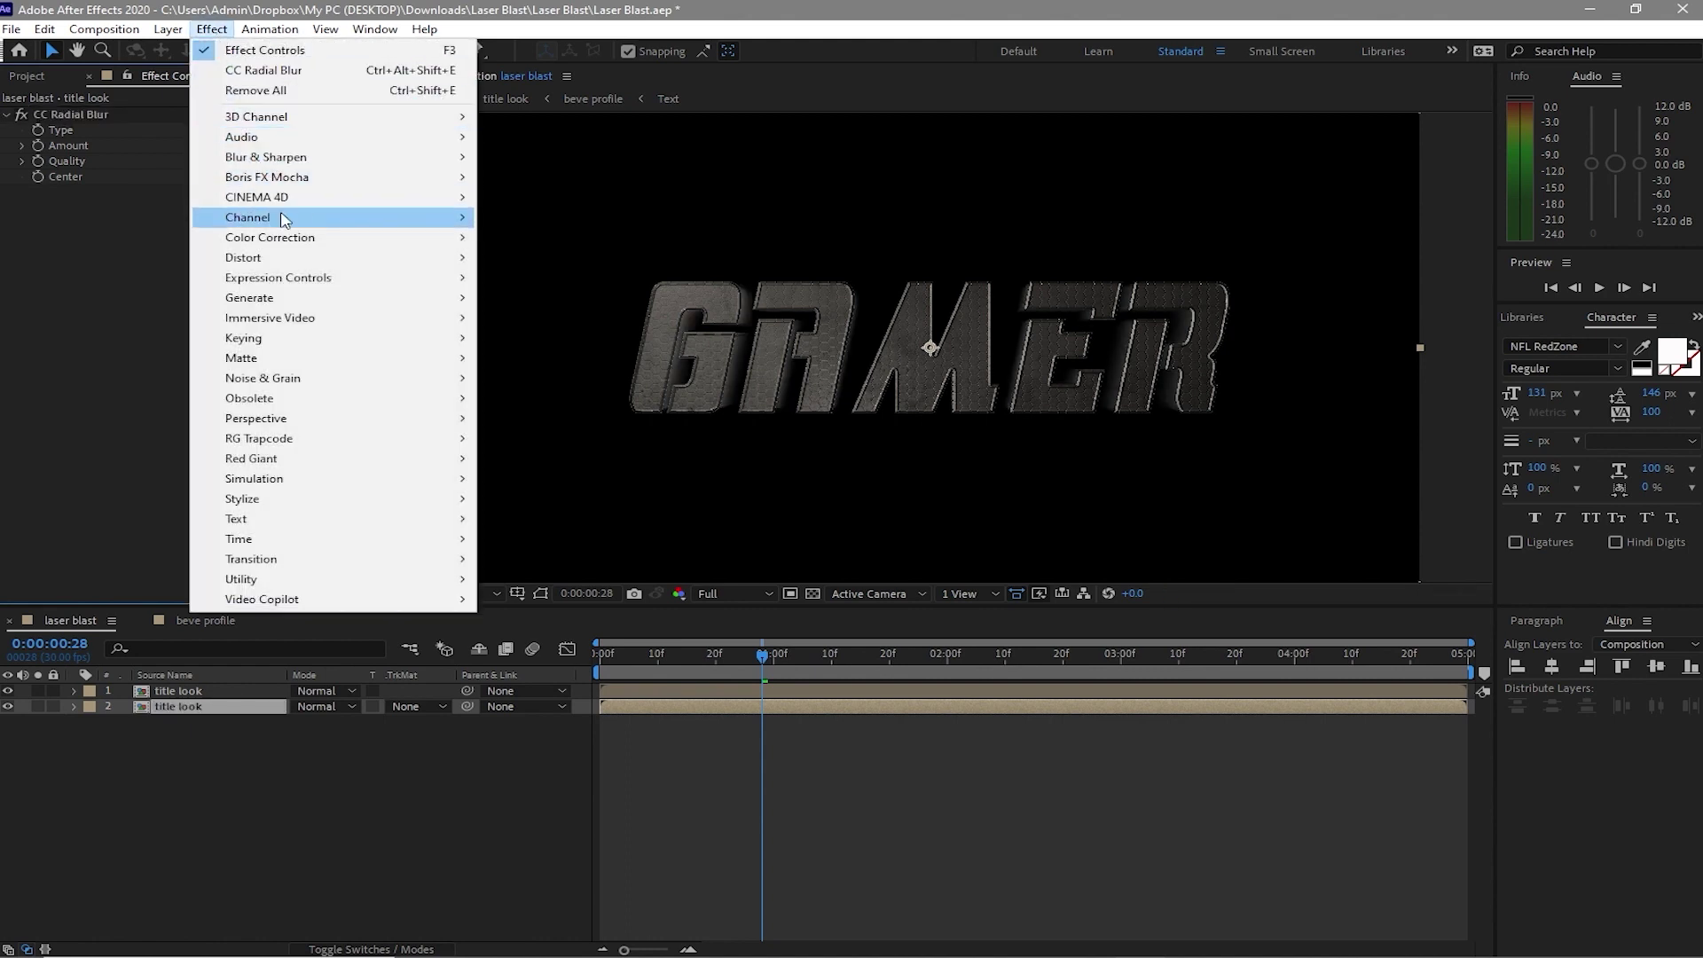
mouse_move(457, 238)
click(532, 599)
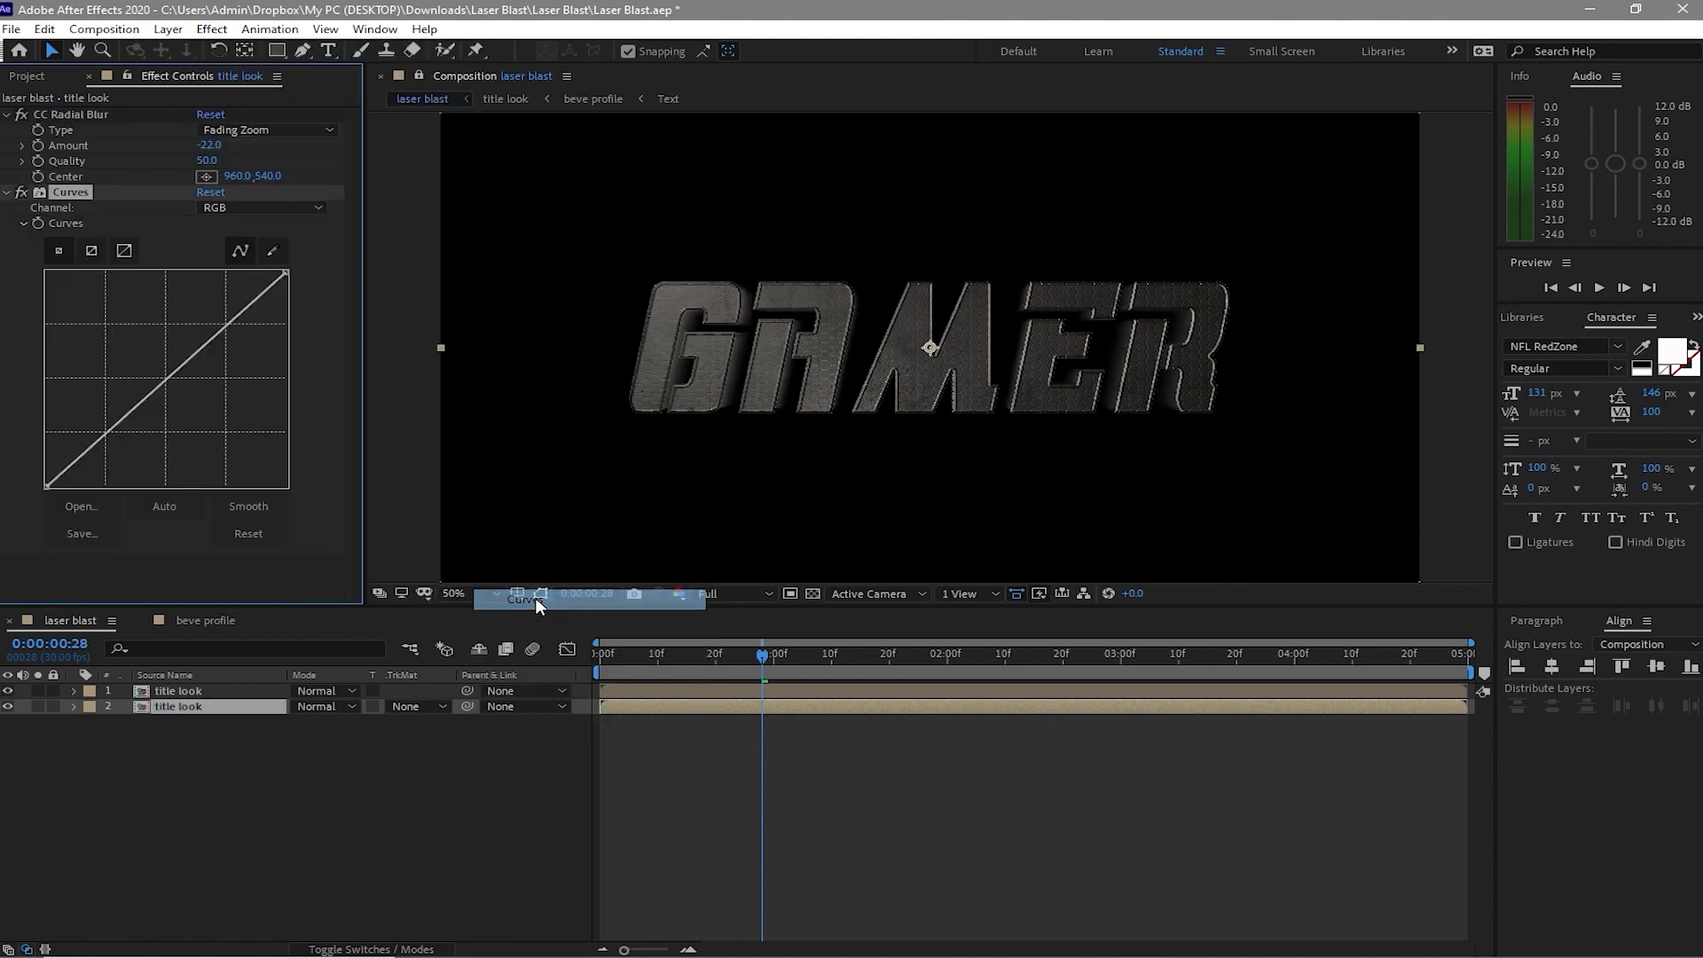
click(311, 208)
click(257, 308)
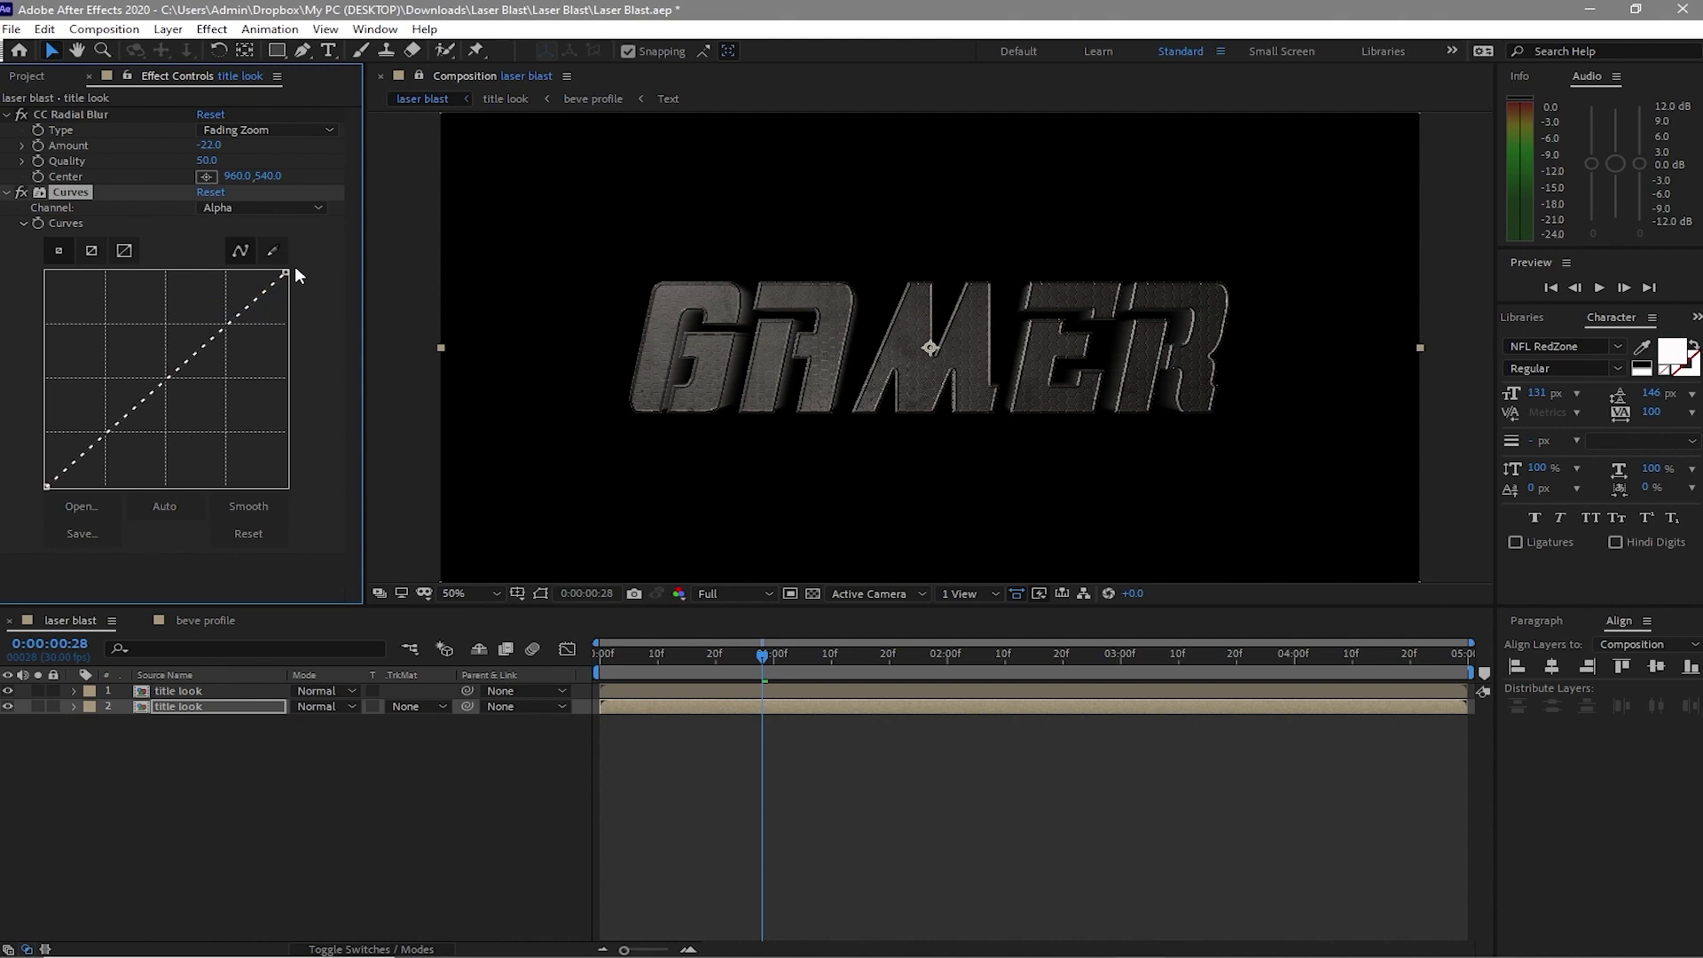
drag(287, 273, 189, 277)
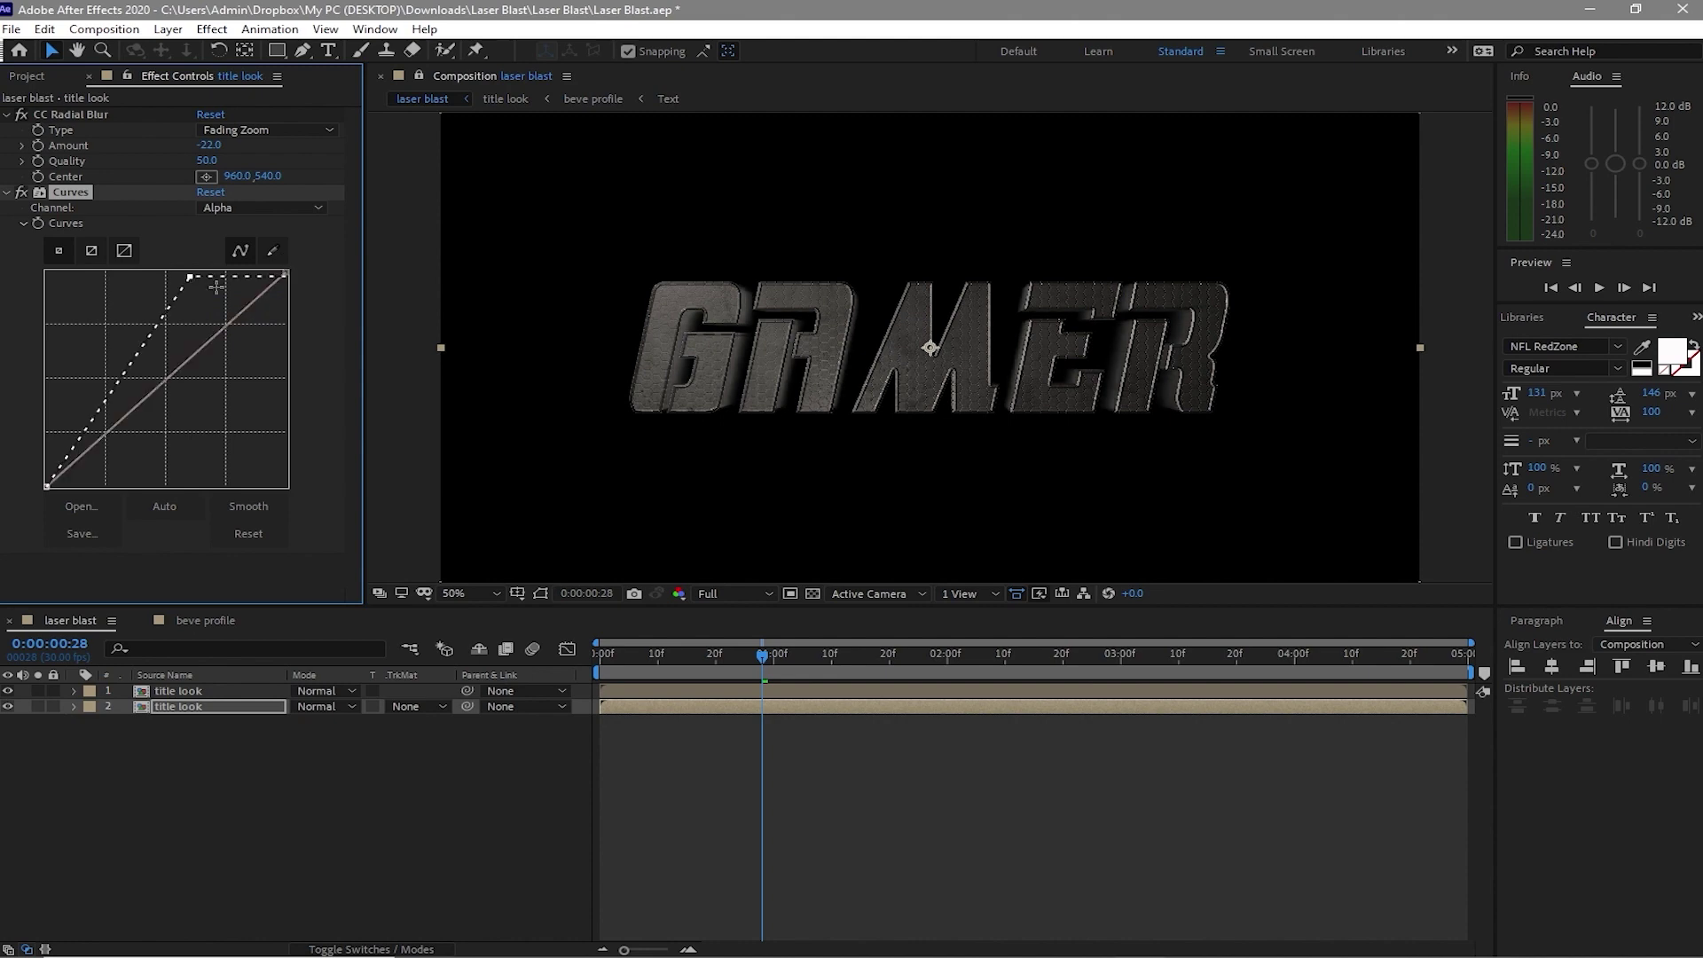
click(811, 595)
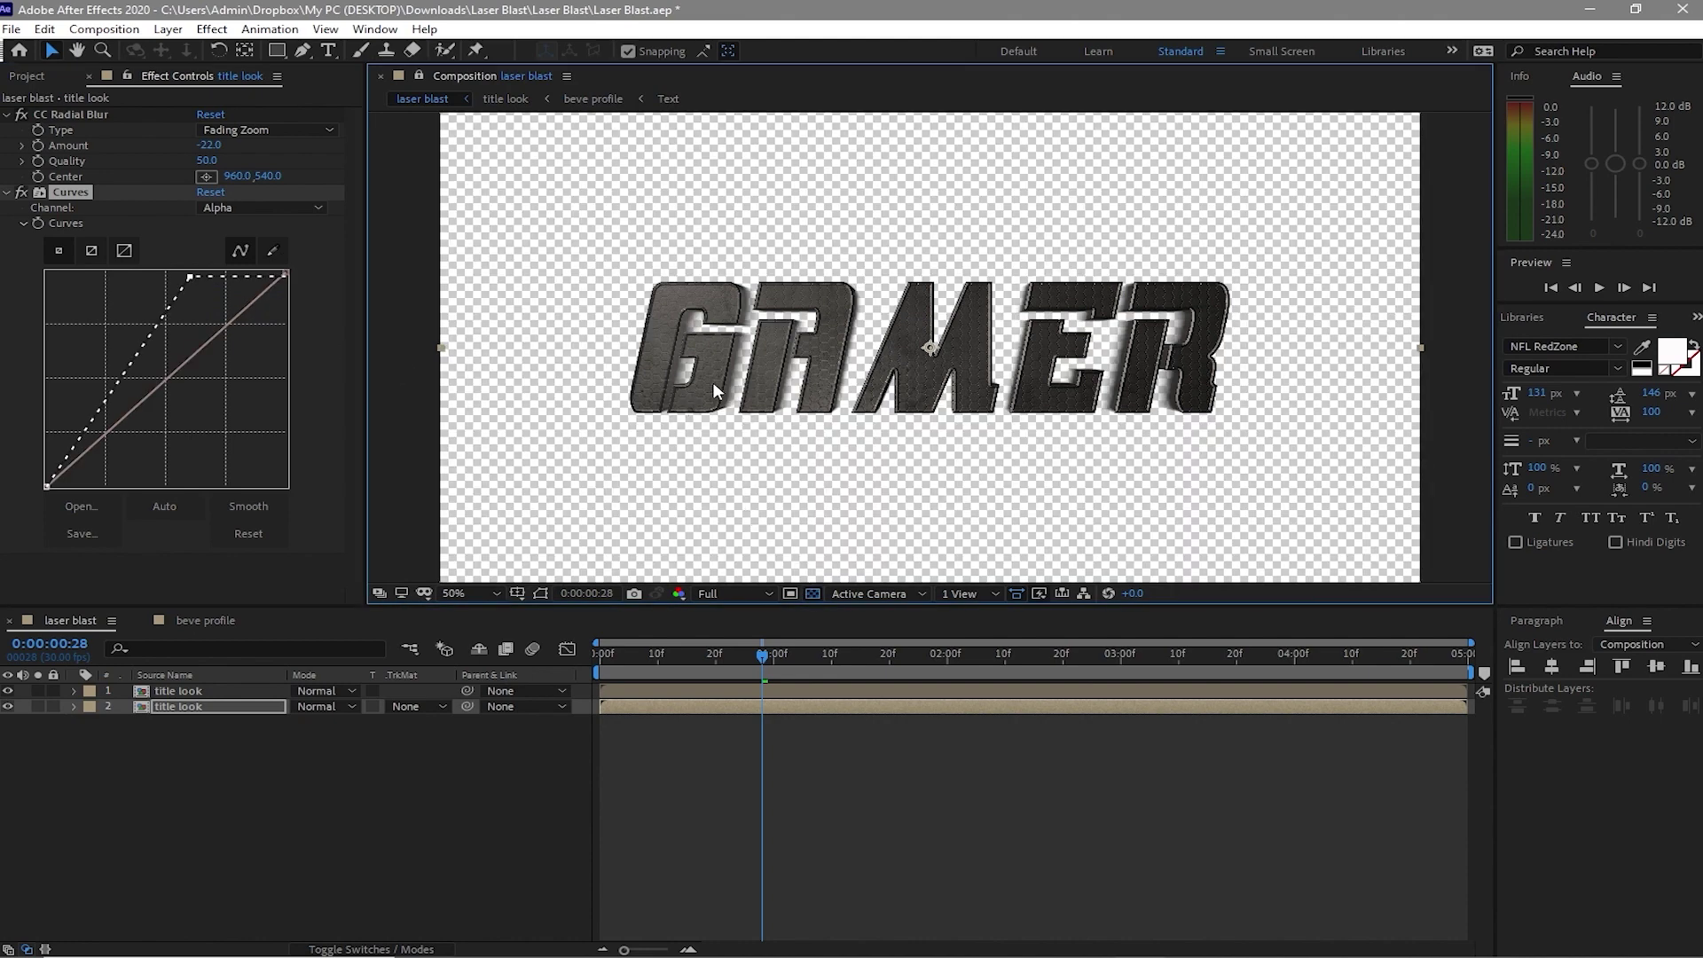
drag(192, 277, 116, 279)
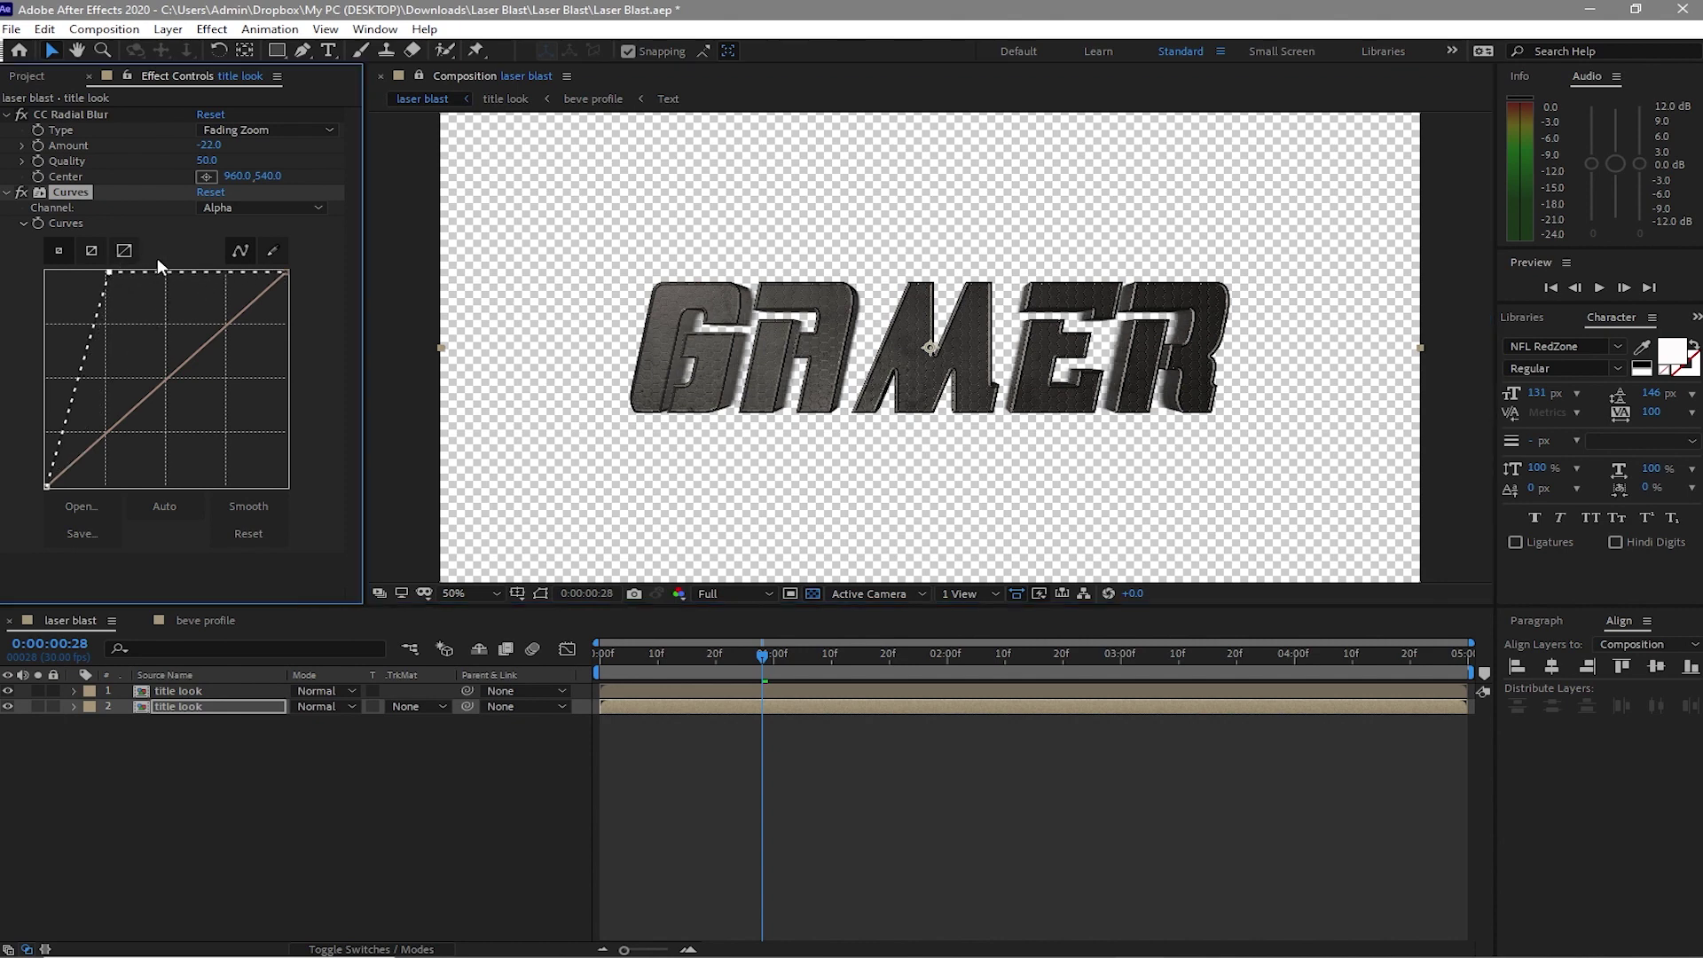
Darken the extrusion by lowering the white end of the RGB curve by about a quarter
click(317, 210)
click(284, 222)
drag(287, 273, 288, 321)
Pre-compose both title look layers as "type", moving all attributes, and turn off the transparency grid
drag(186, 747, 205, 692)
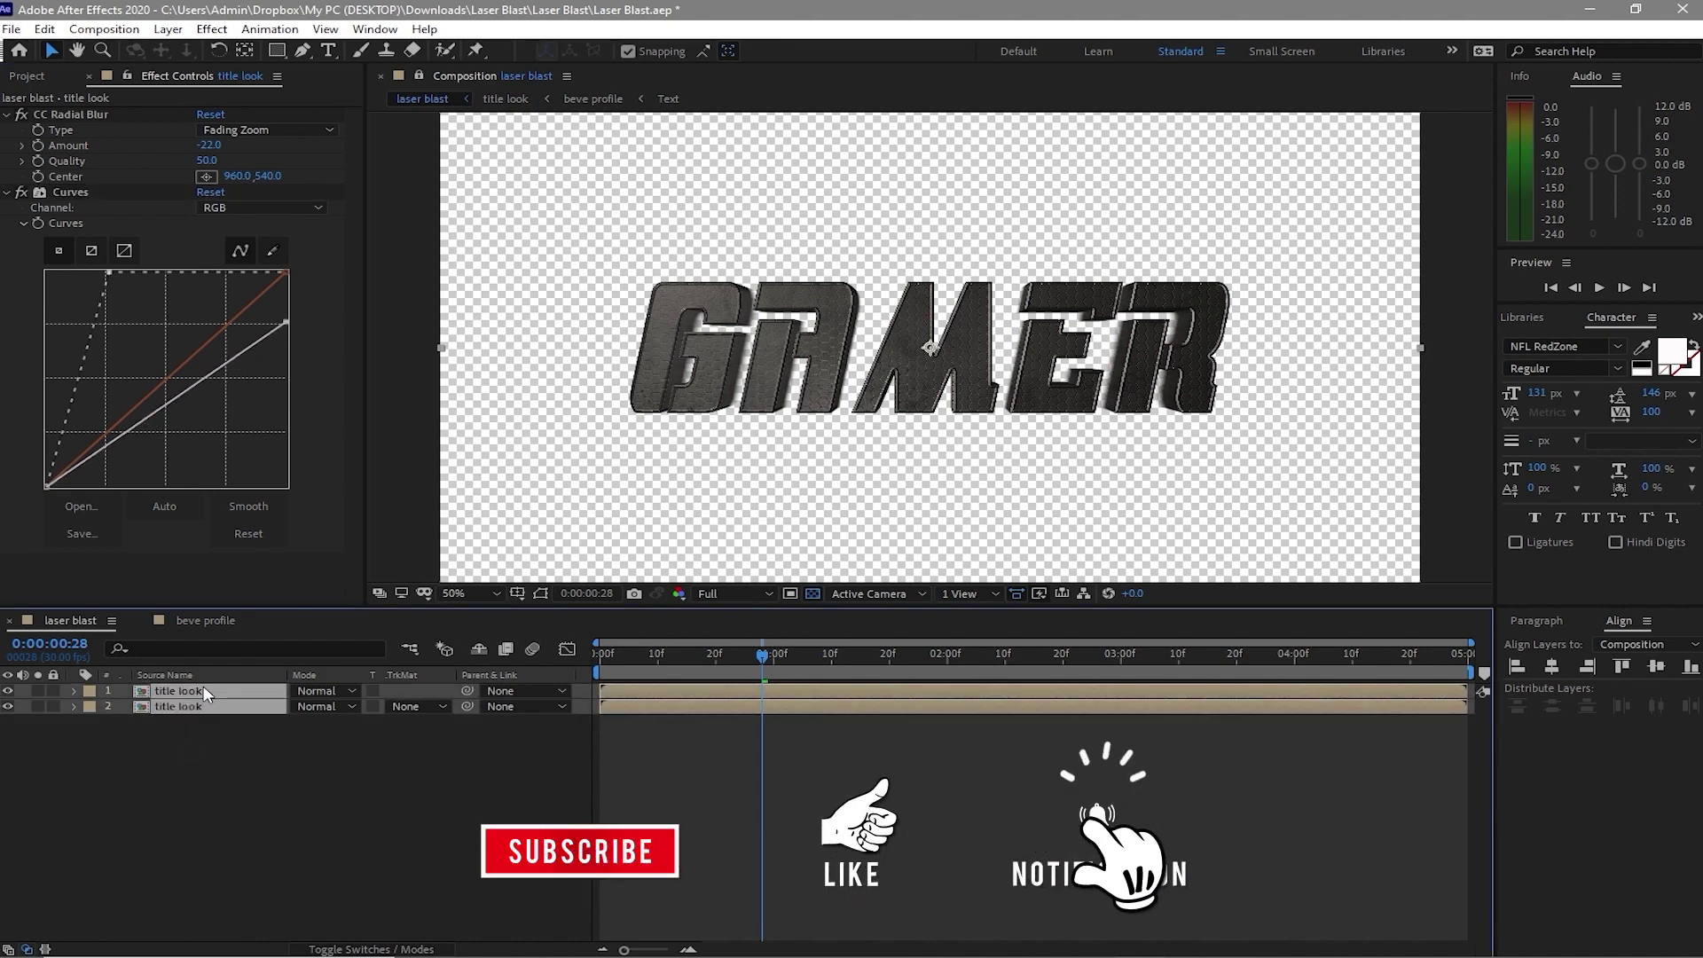
right_click(205, 693)
click(334, 600)
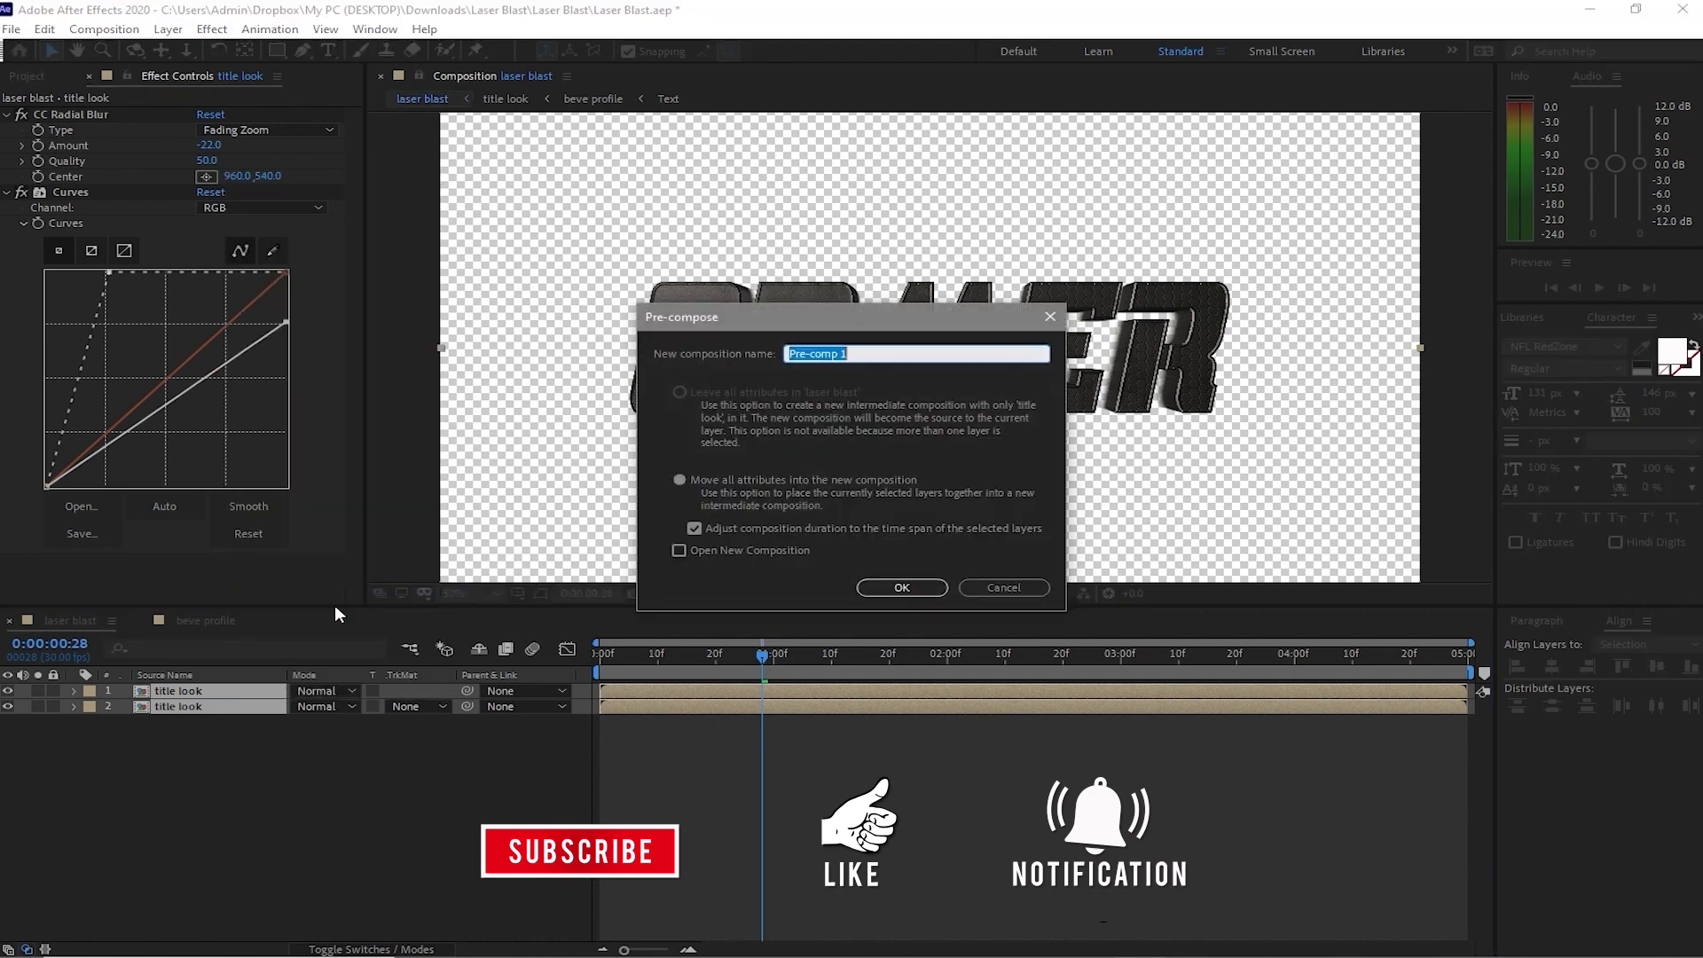
text(type)
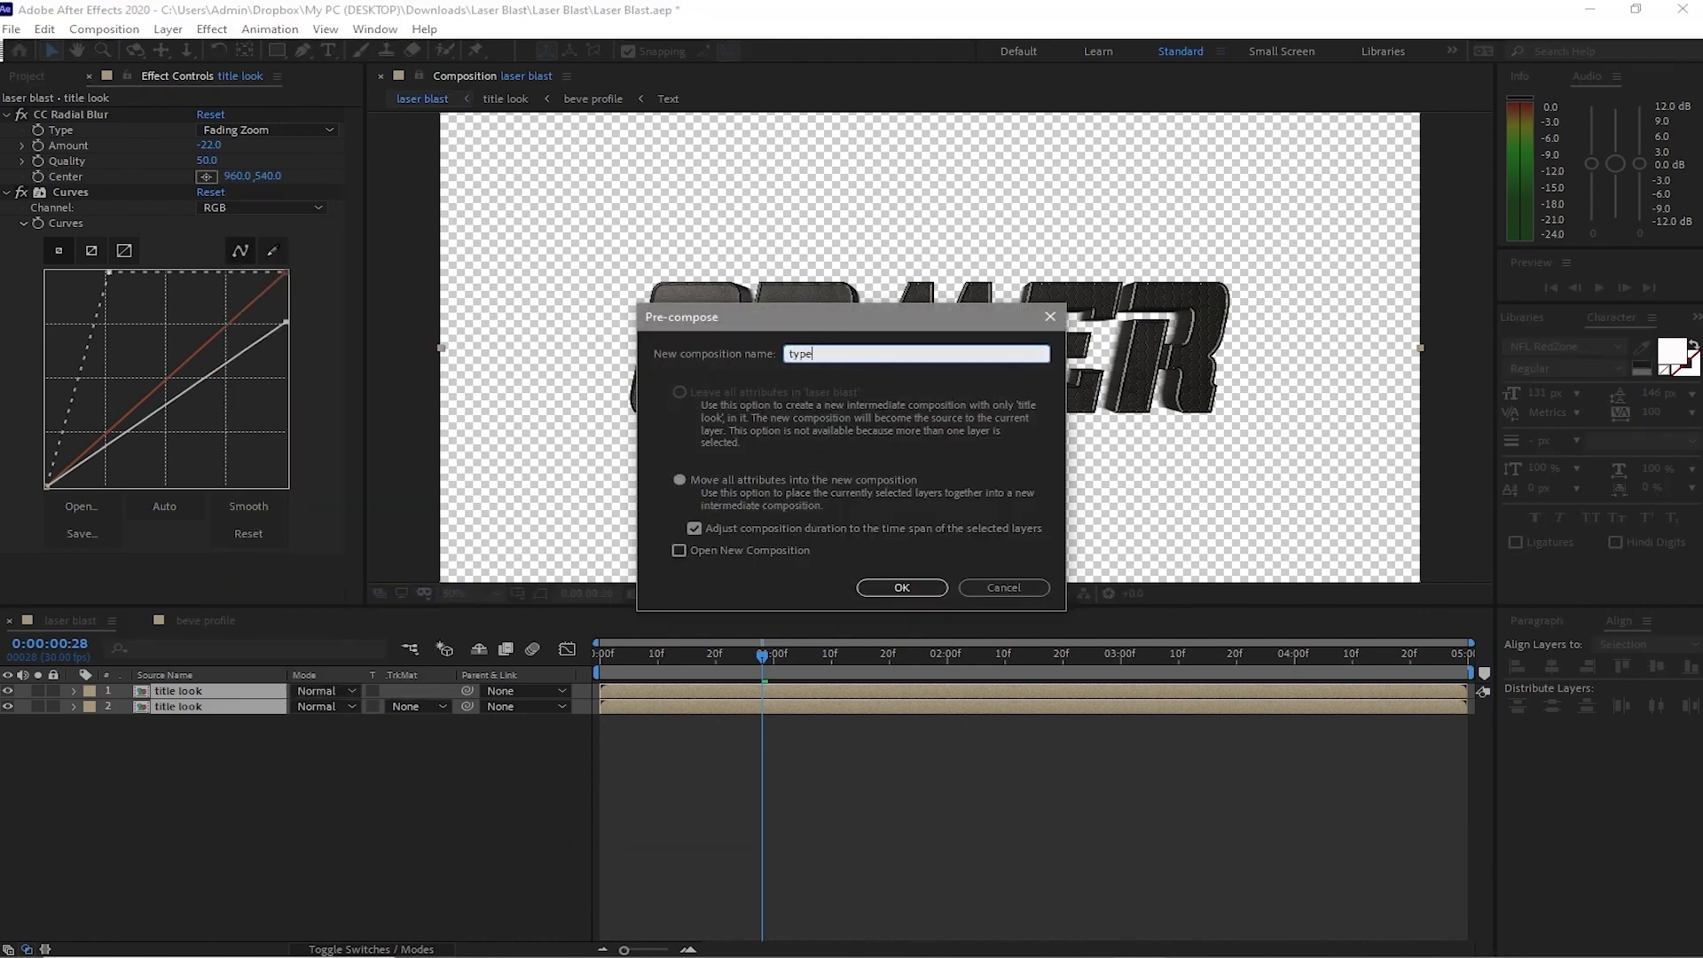
click(680, 479)
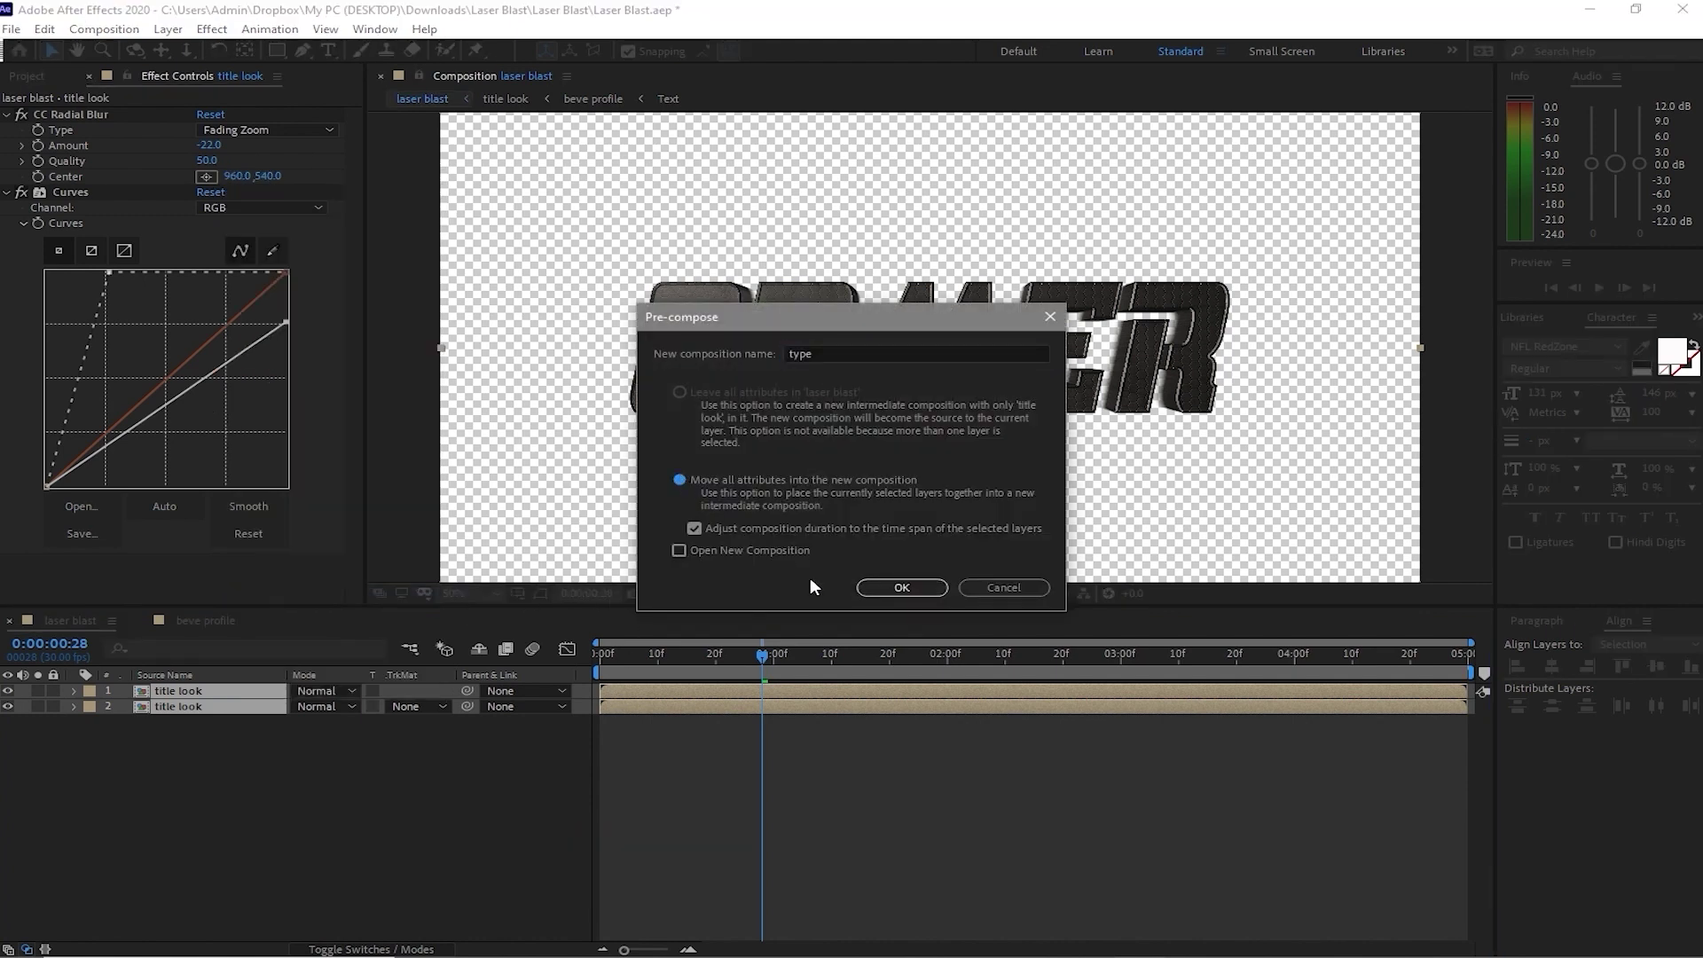
click(884, 591)
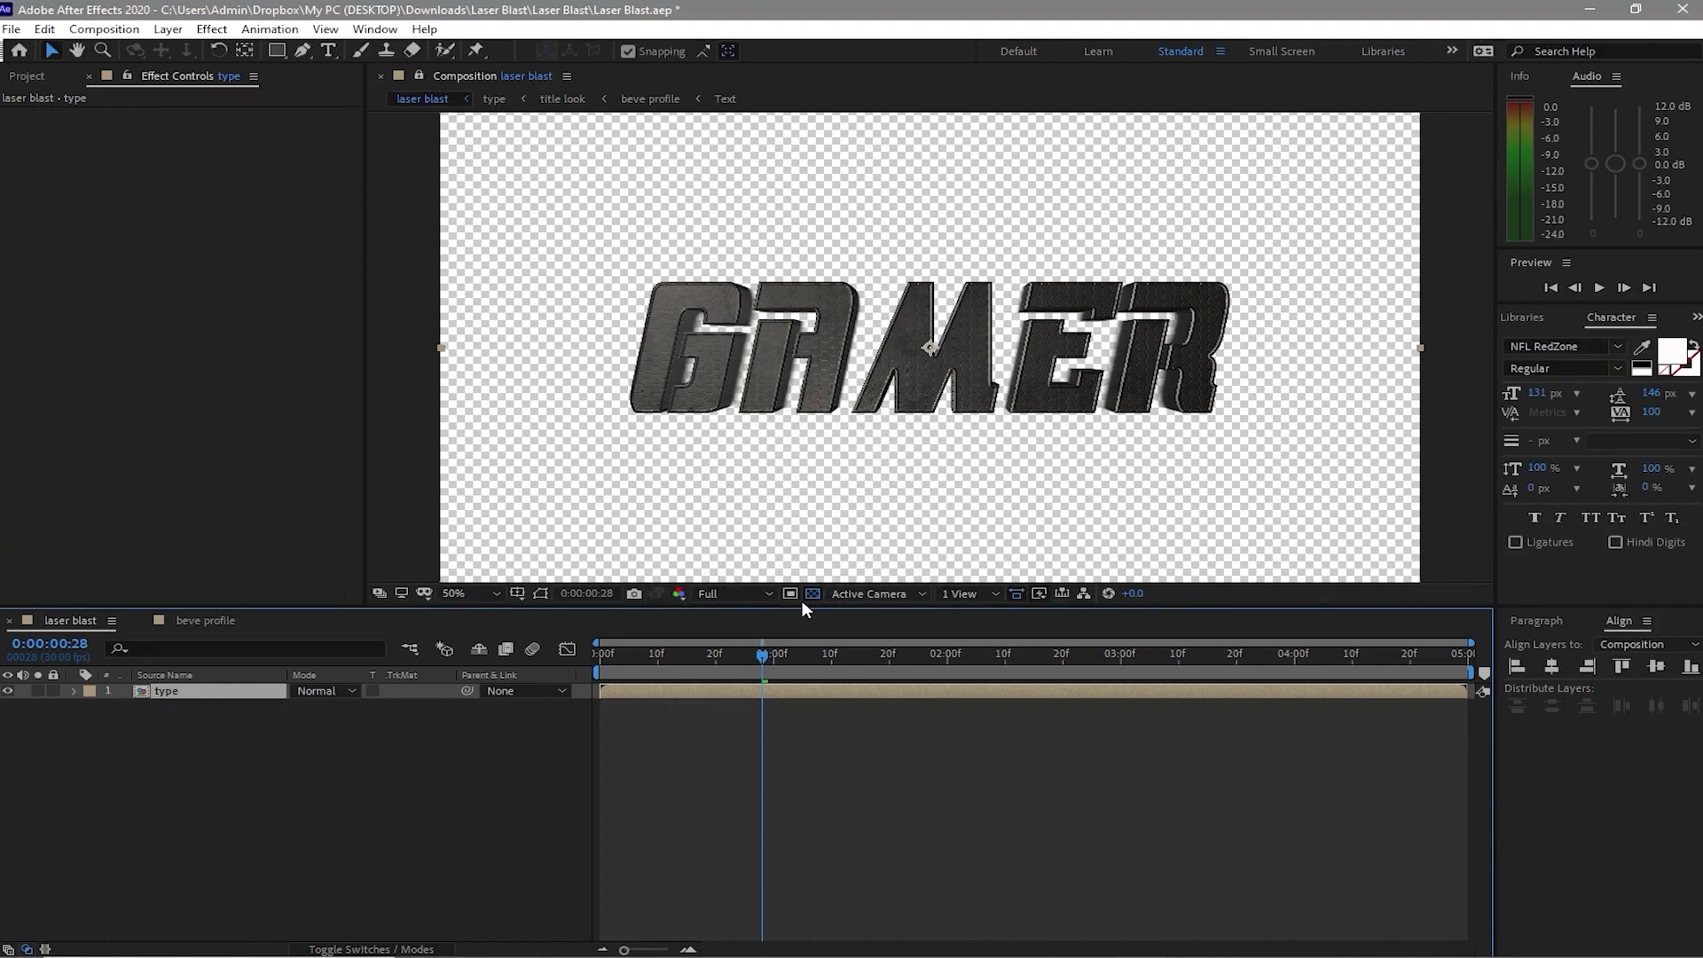
click(812, 594)
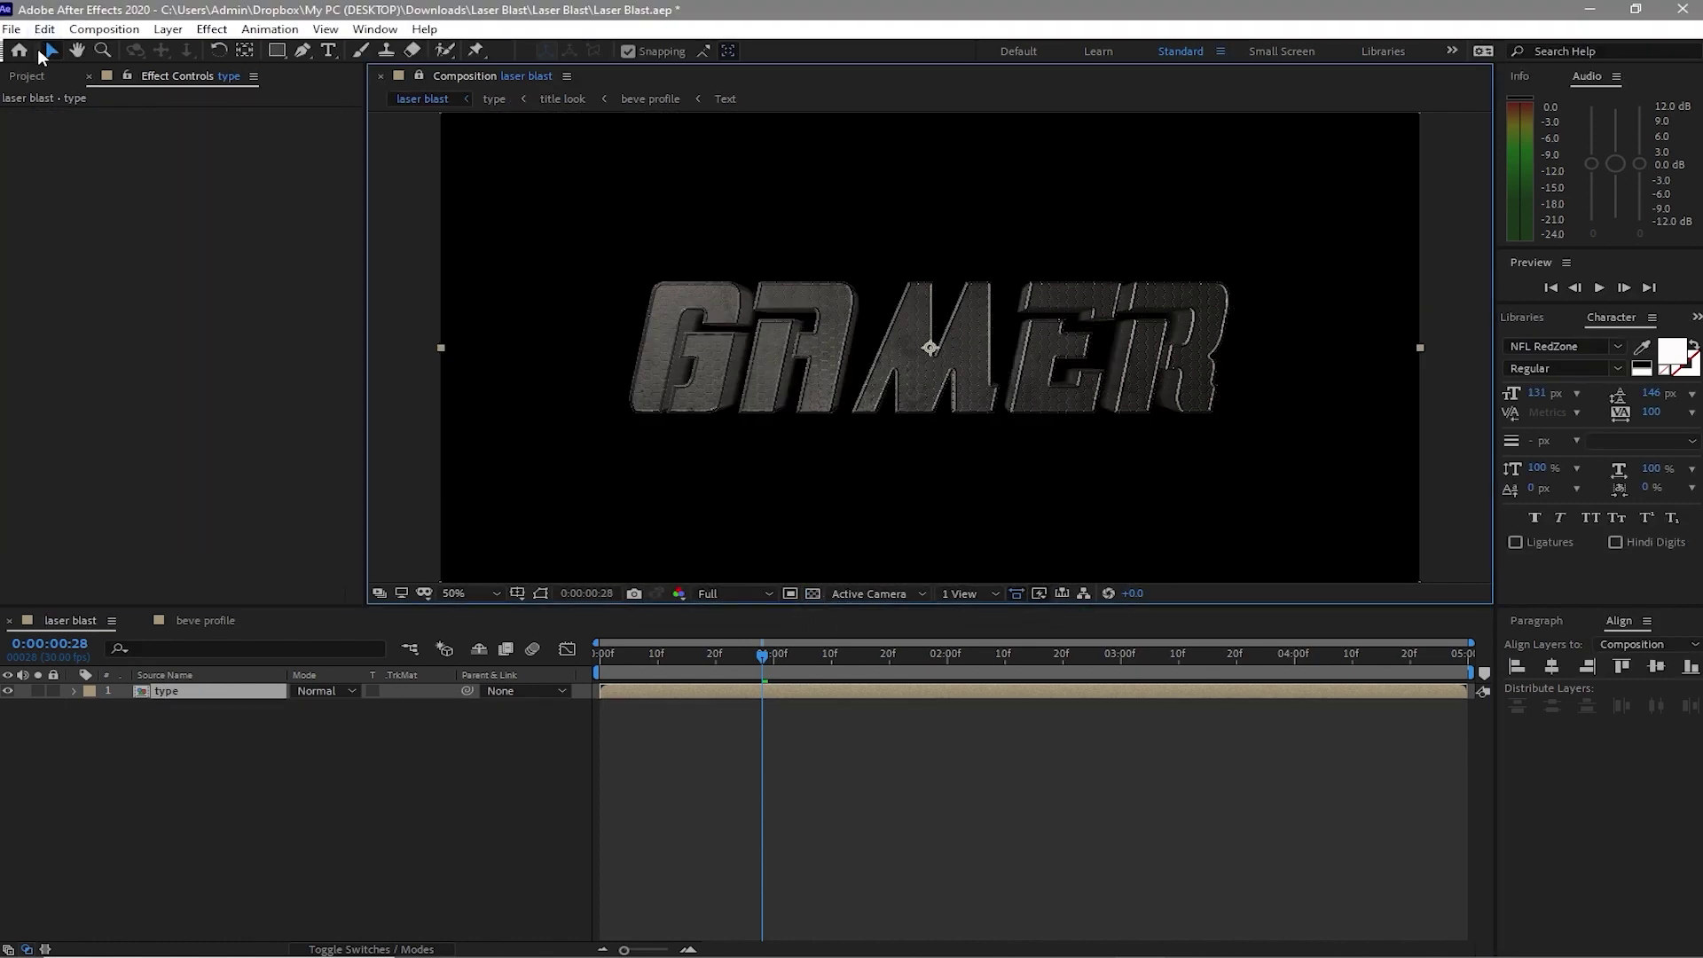
Rename the beve profile composition in the project as "bevel profile"
click(39, 79)
key(Return)
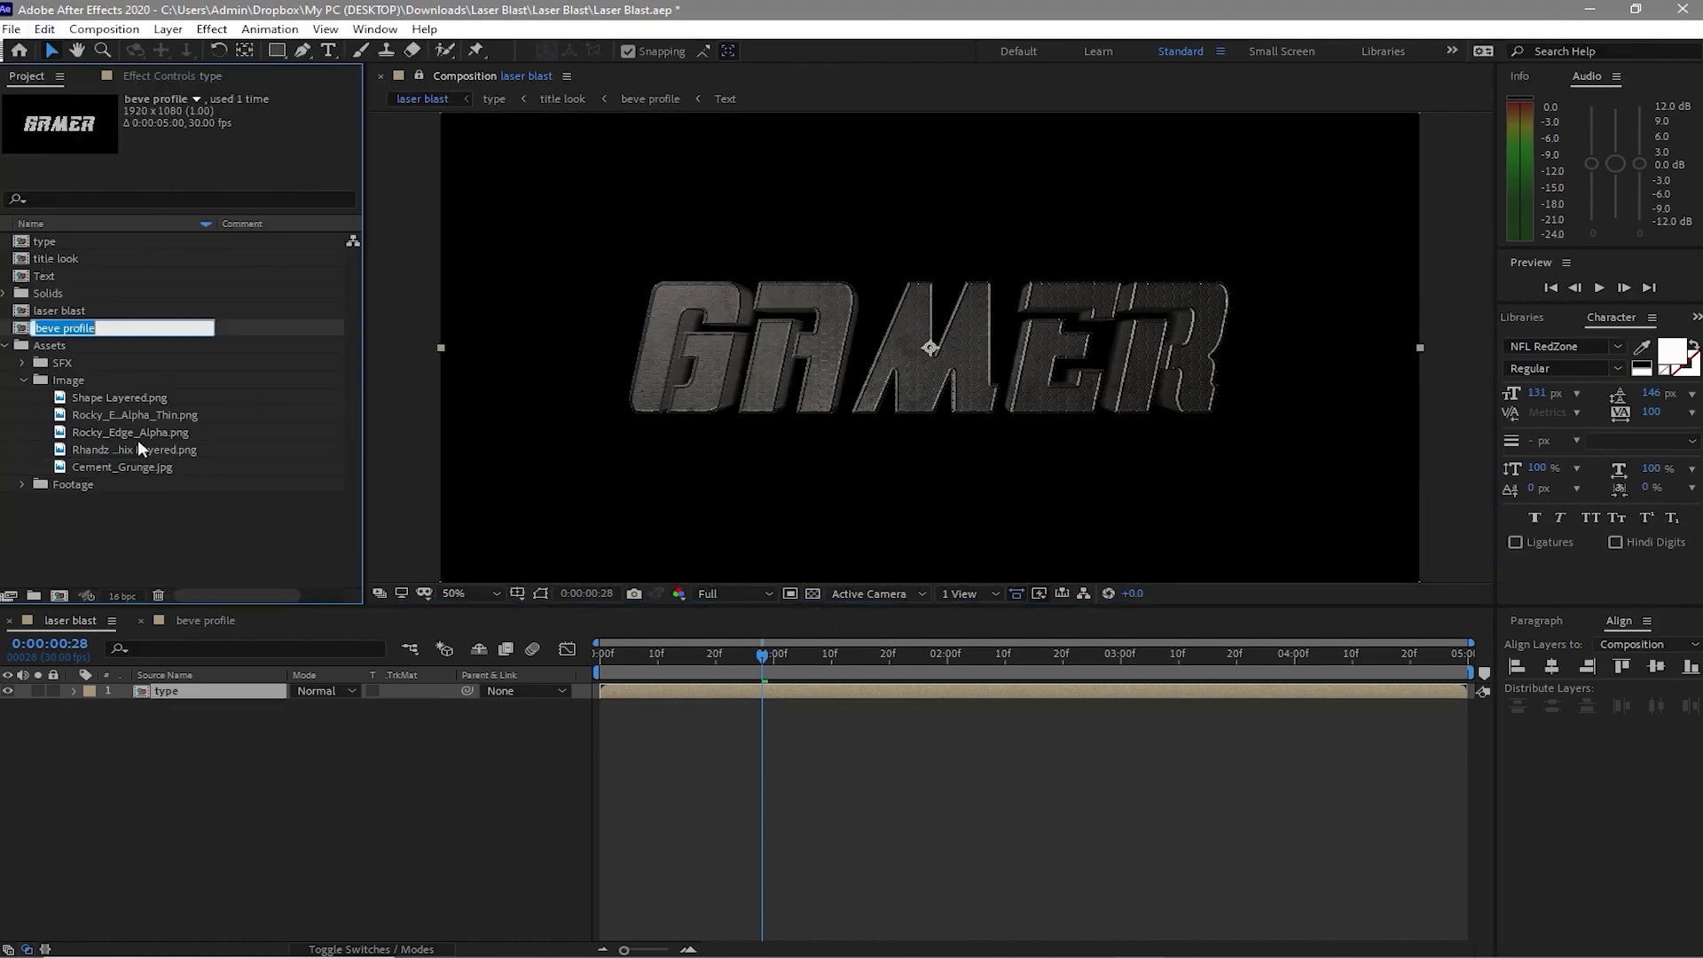
click(59, 329)
text(l)
click(236, 520)
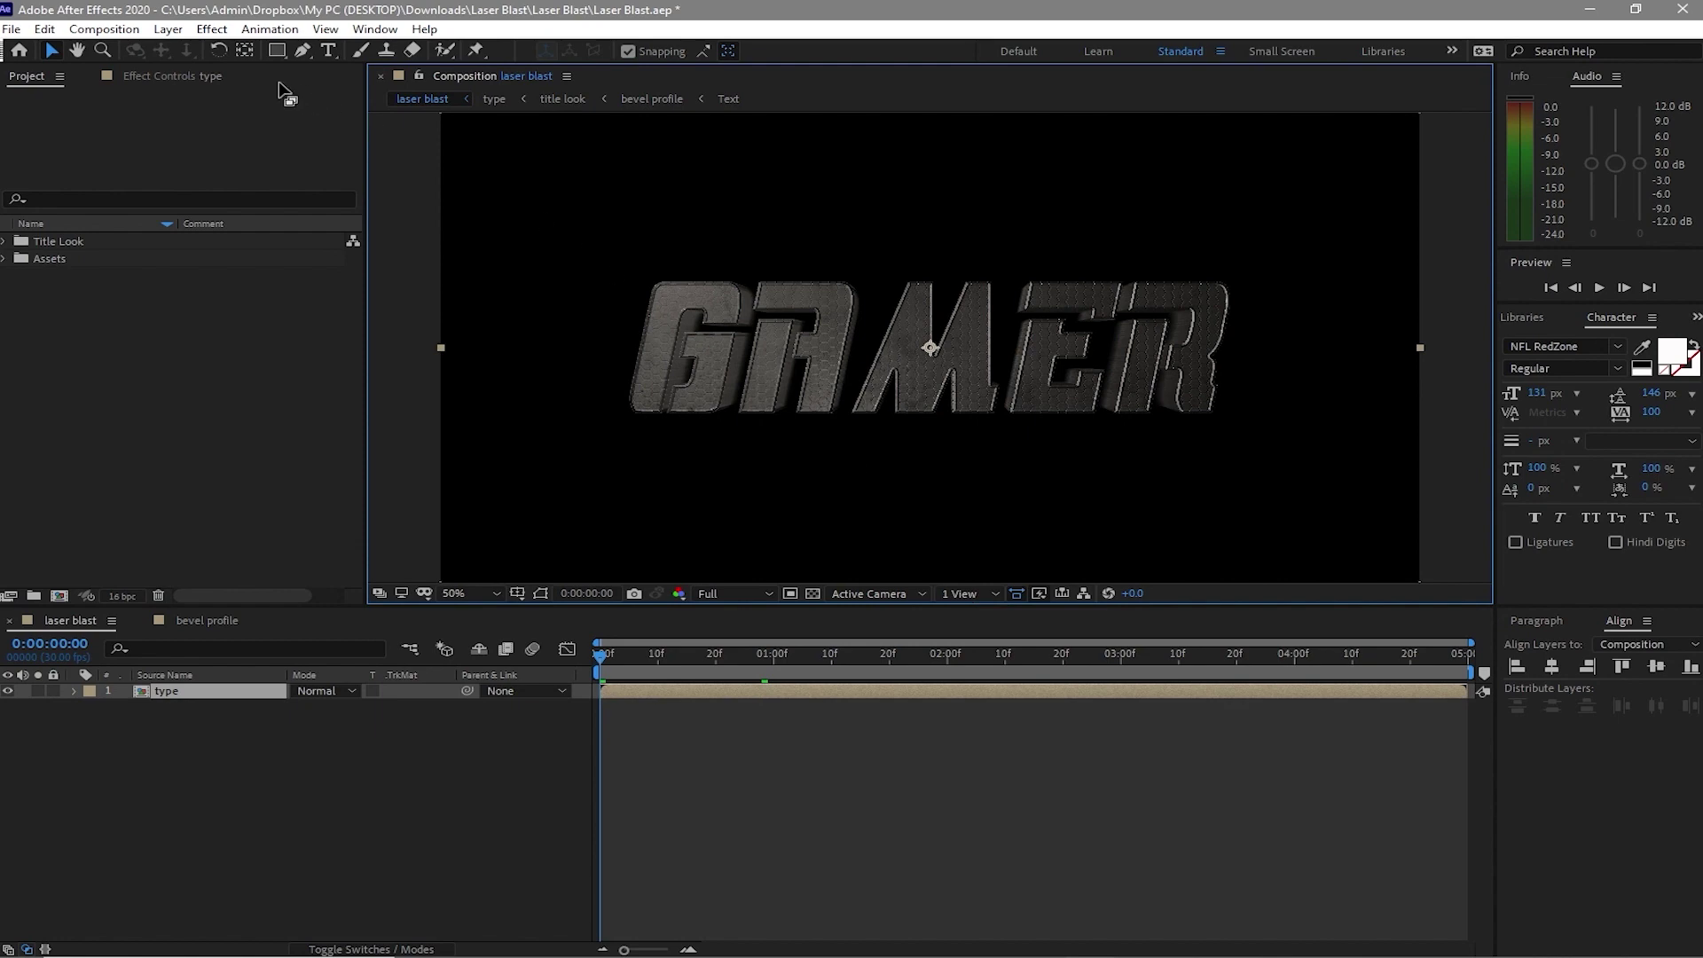
Create a 1920 by 50 px solid named "Slice" in the laser blast composition
click(169, 29)
mouse_move(298, 47)
key(ctrl+y)
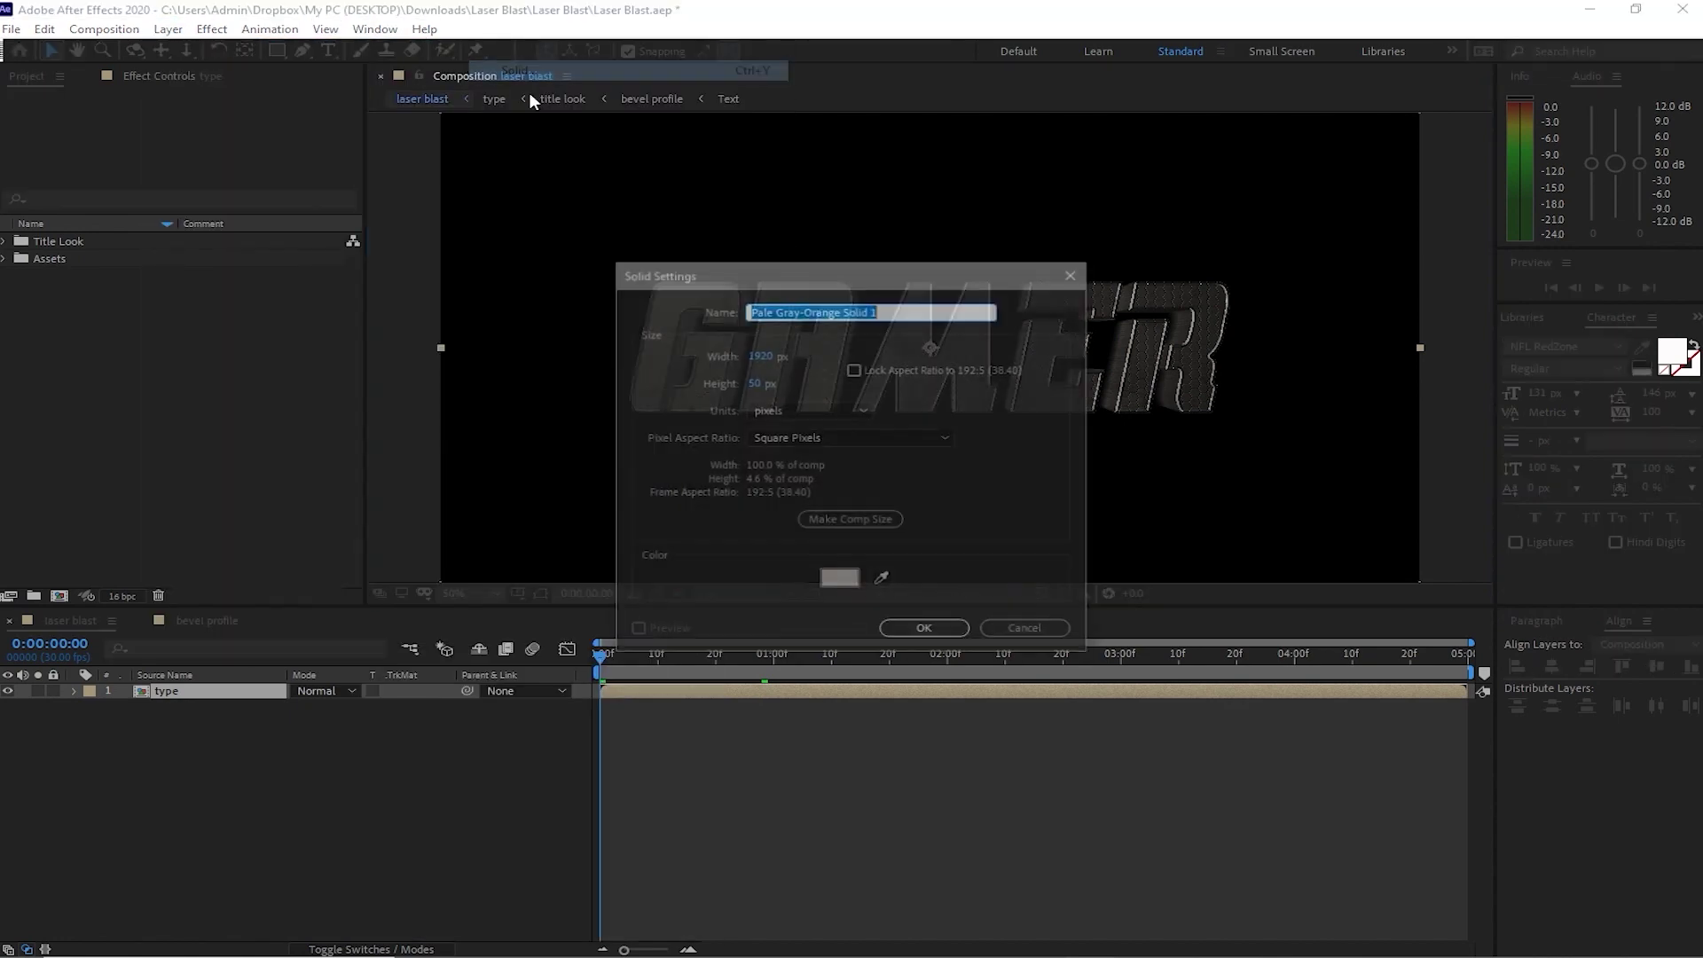
text(Slice)
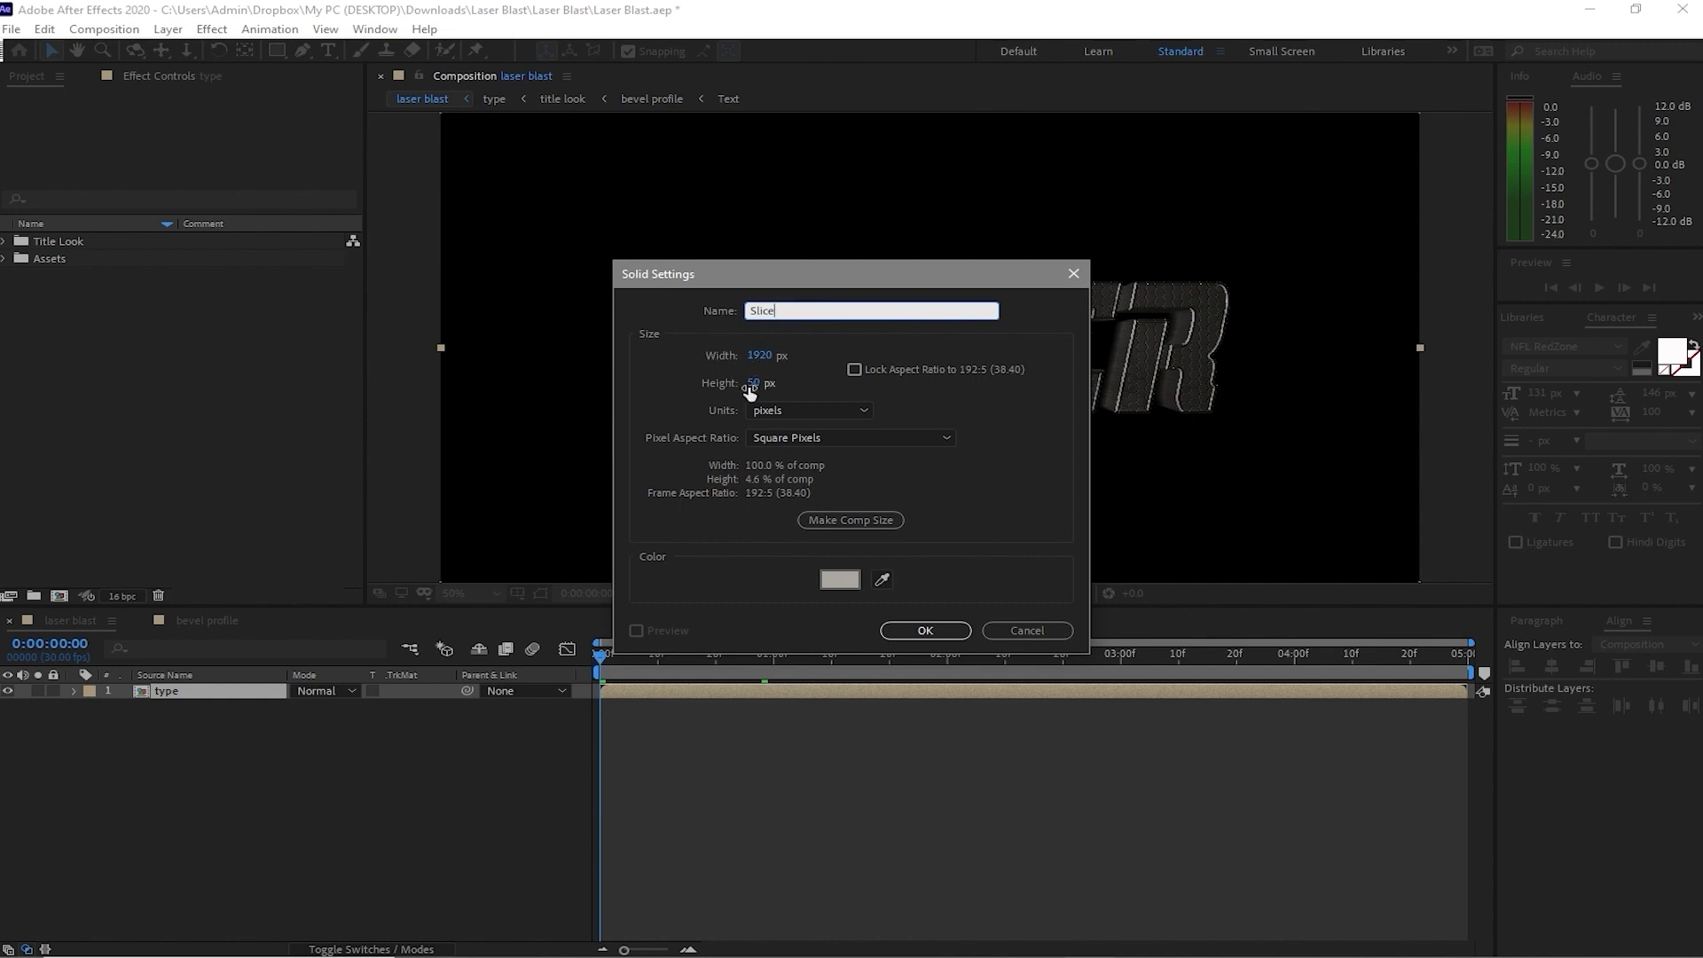
key(Return)
Pre-compose the Slice solid as Slice Comp 1, leaving all attributes in laser blast, and give the solid inside it a full-size rectangular mask
right_click(193, 688)
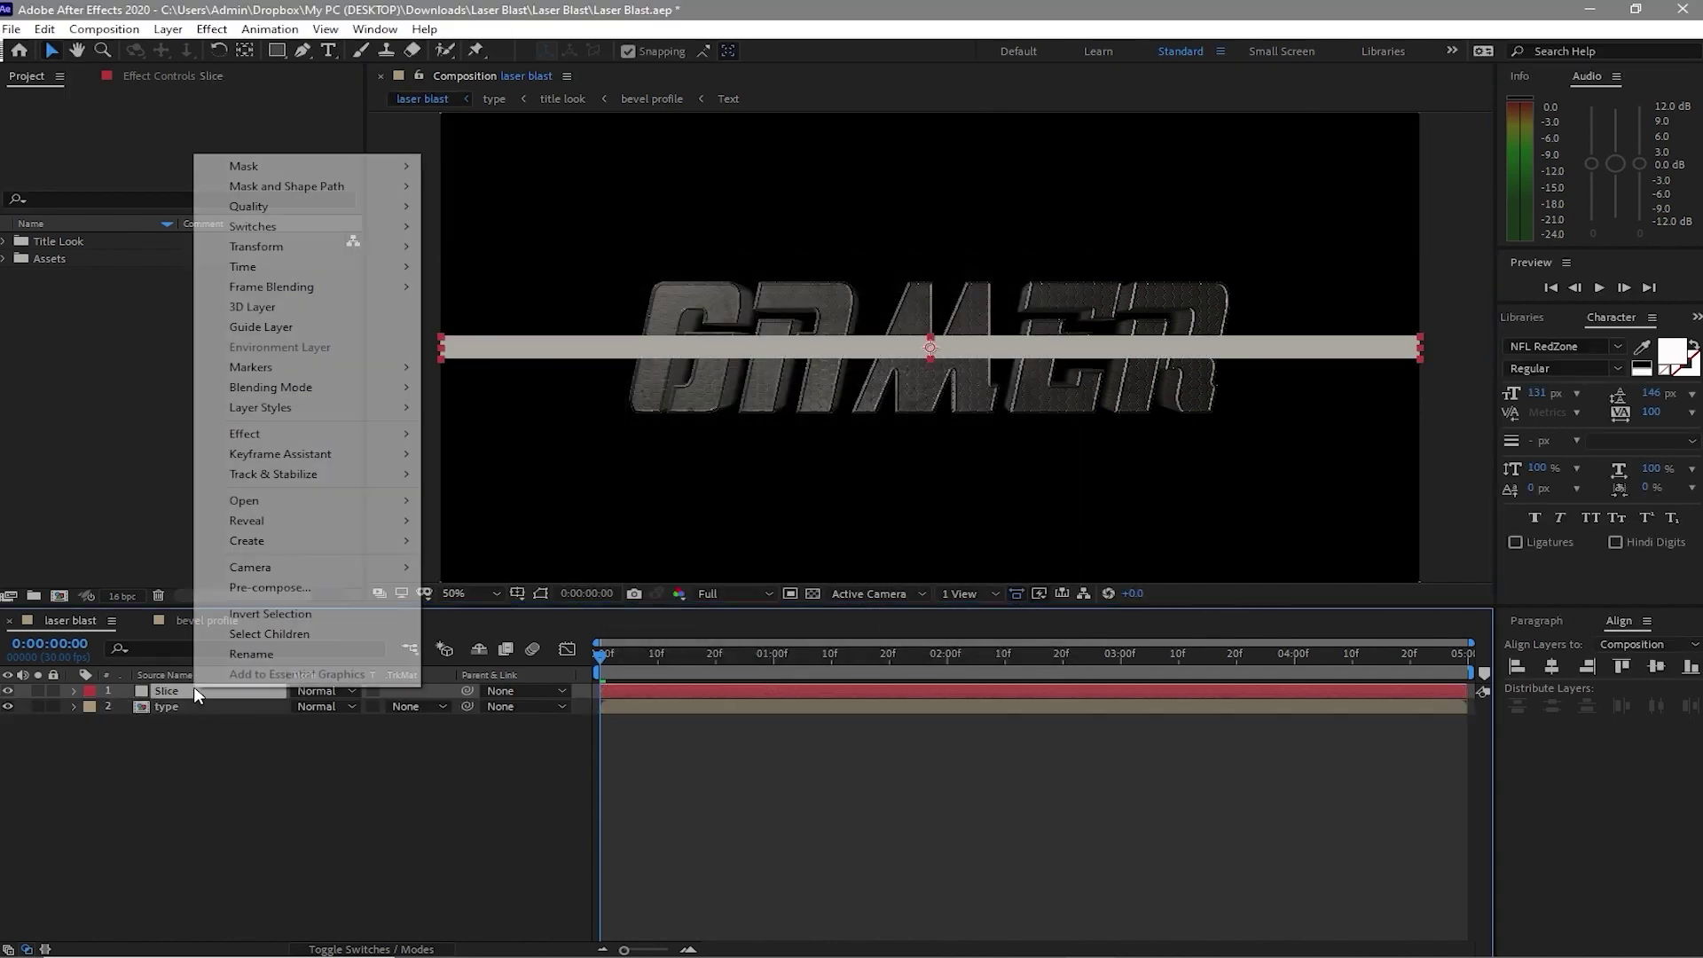
click(254, 590)
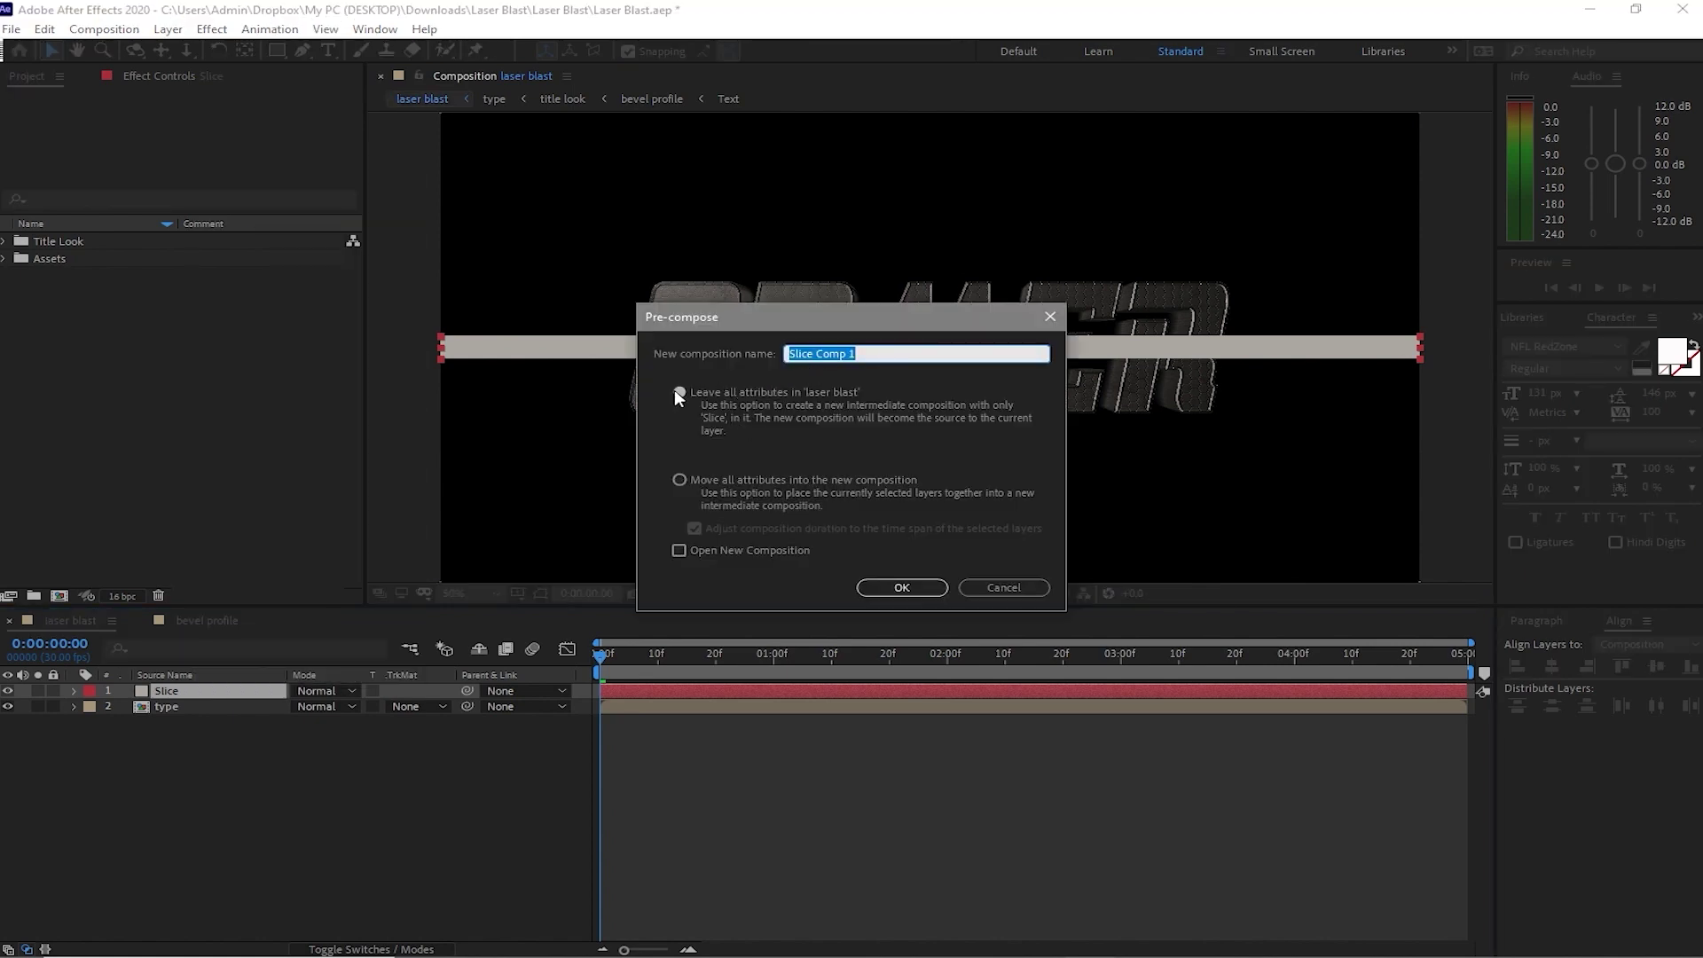
key(Return)
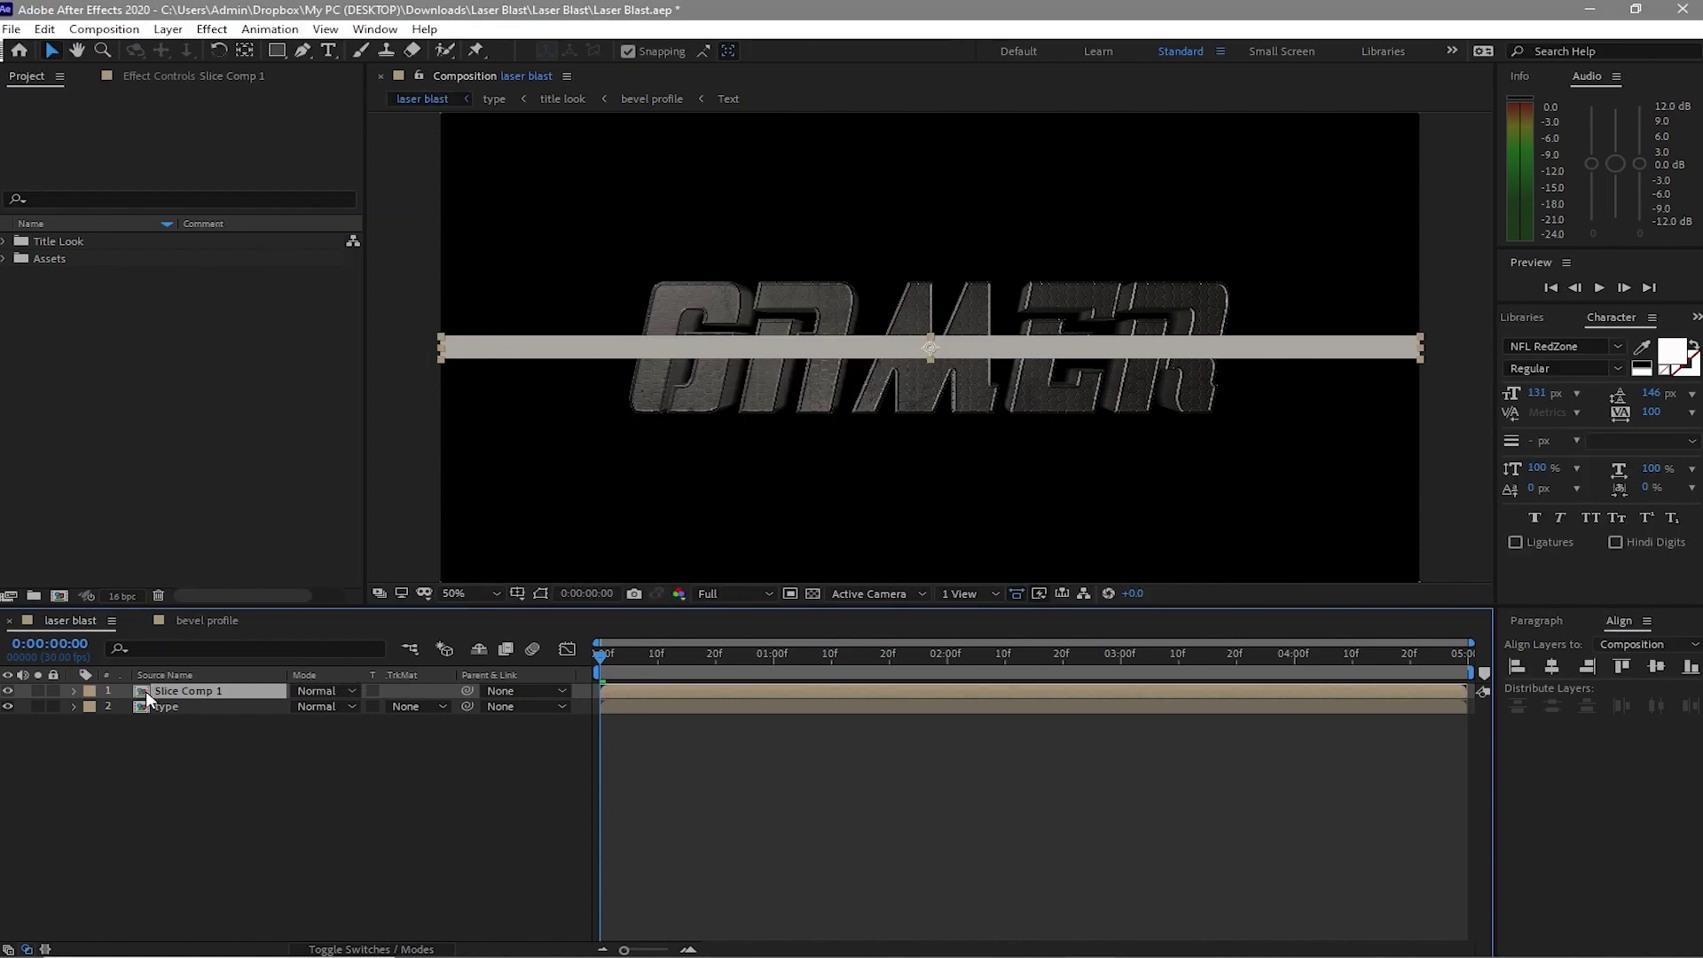
double_click(146, 690)
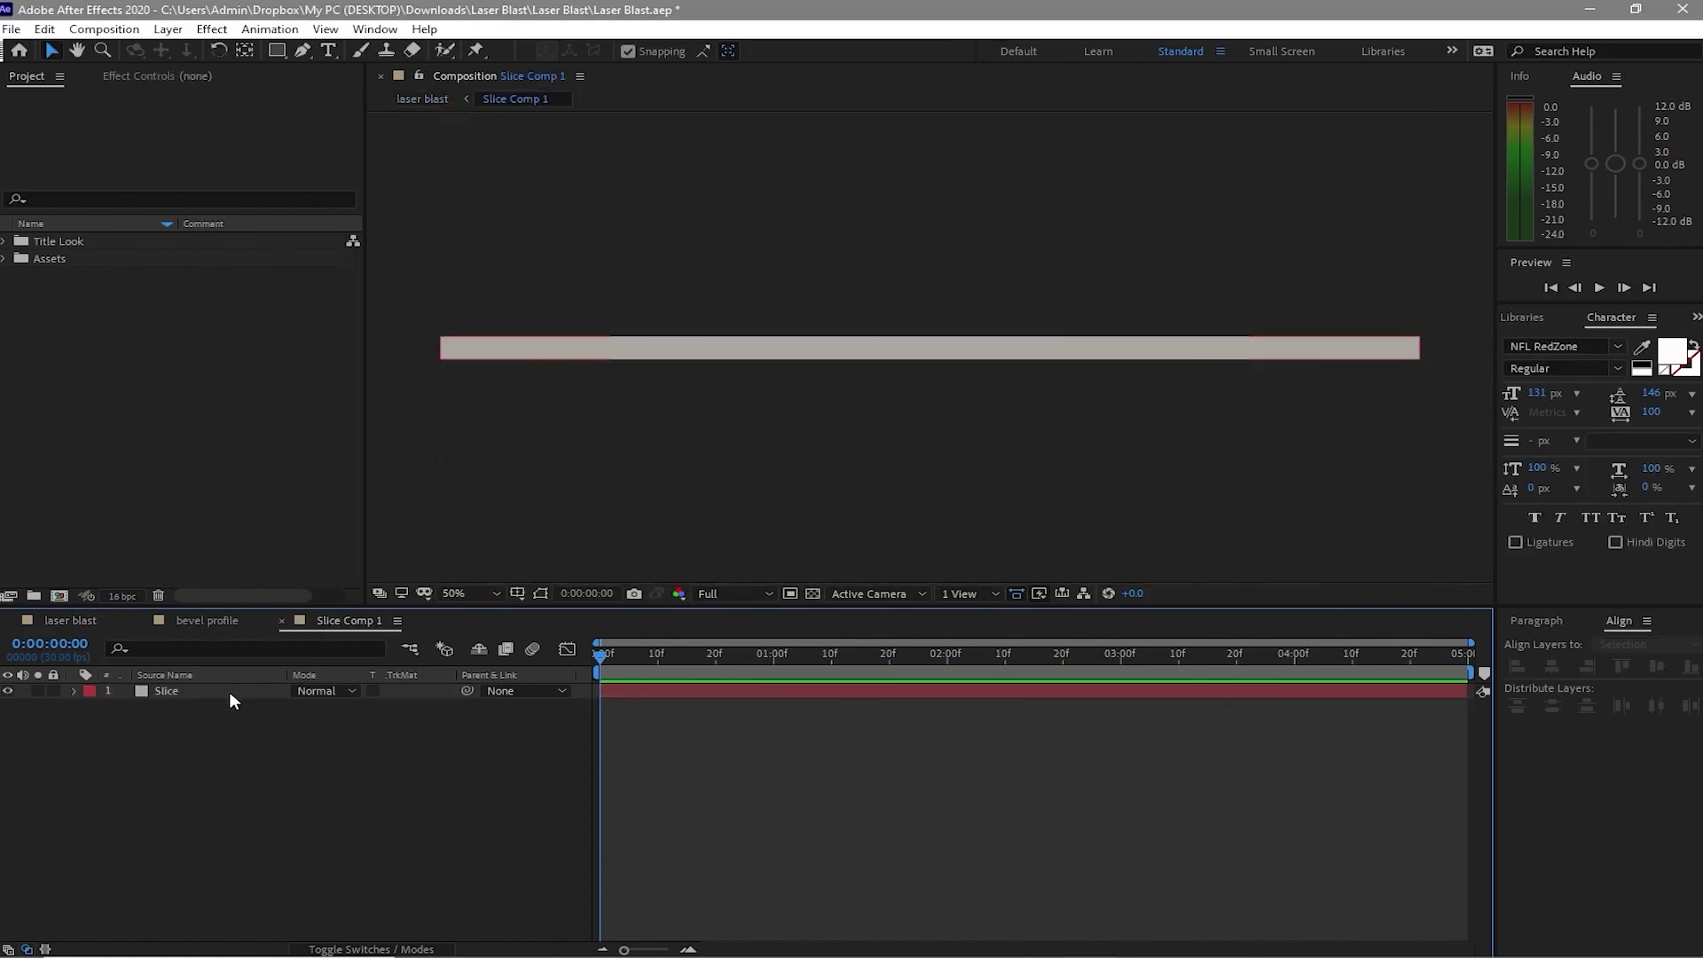
double_click(278, 50)
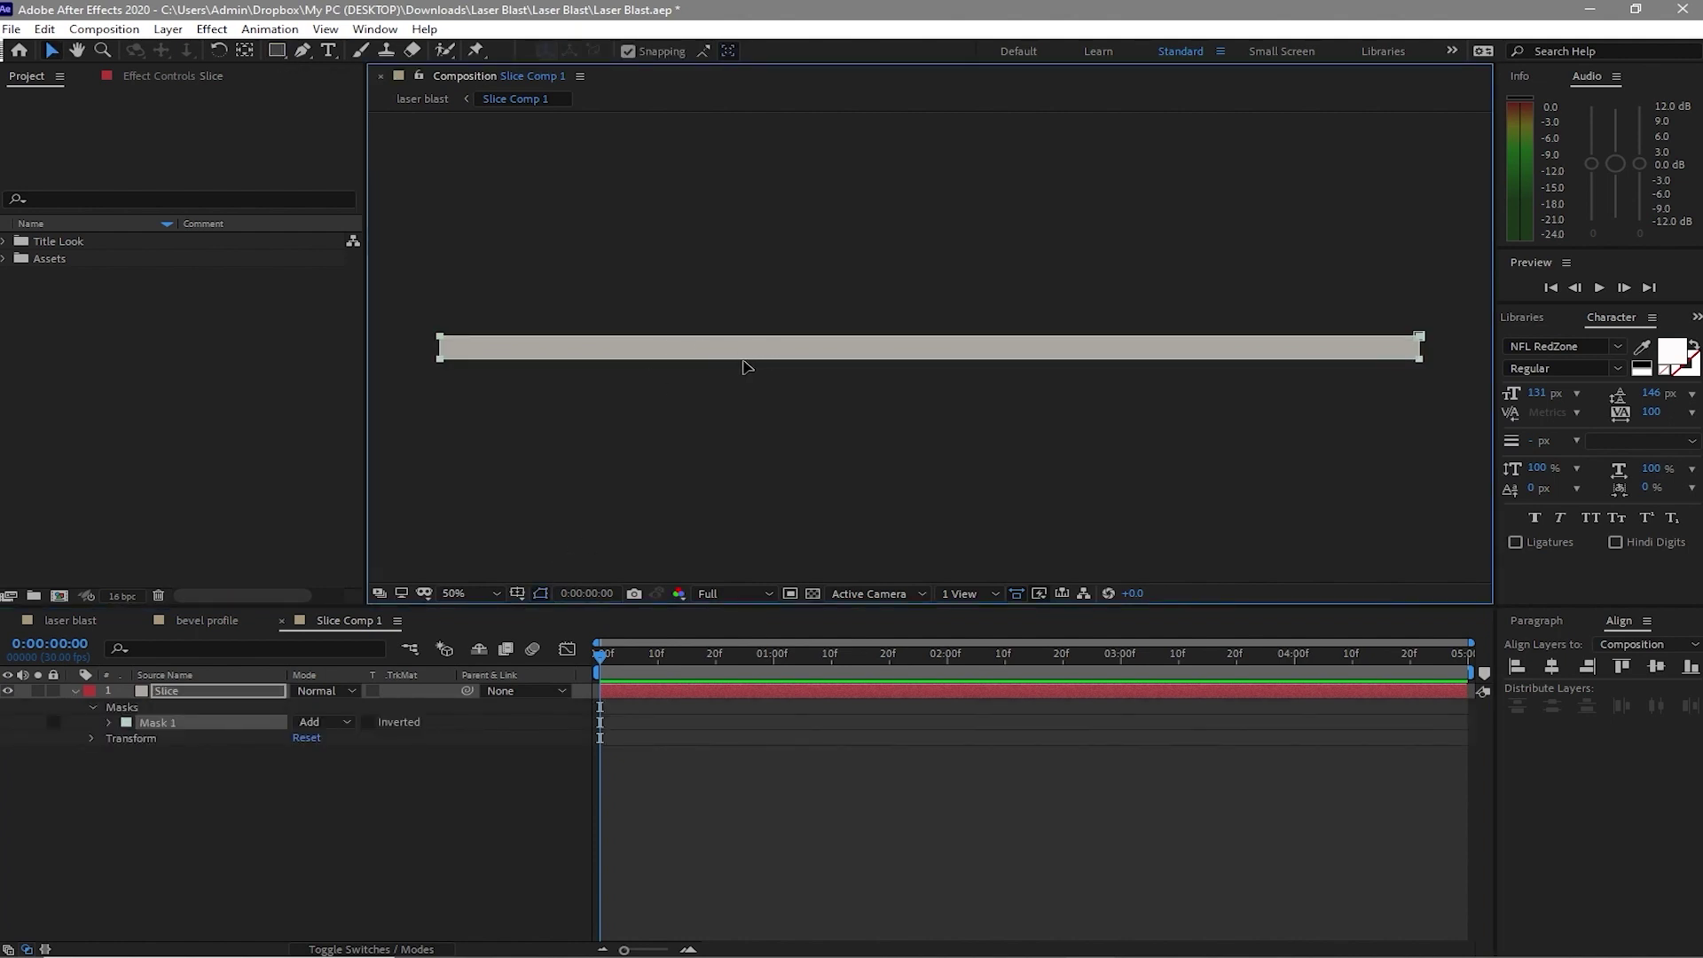
Find the Roughen Edges effect and apply it to the Slice layer
key(ctrl+5)
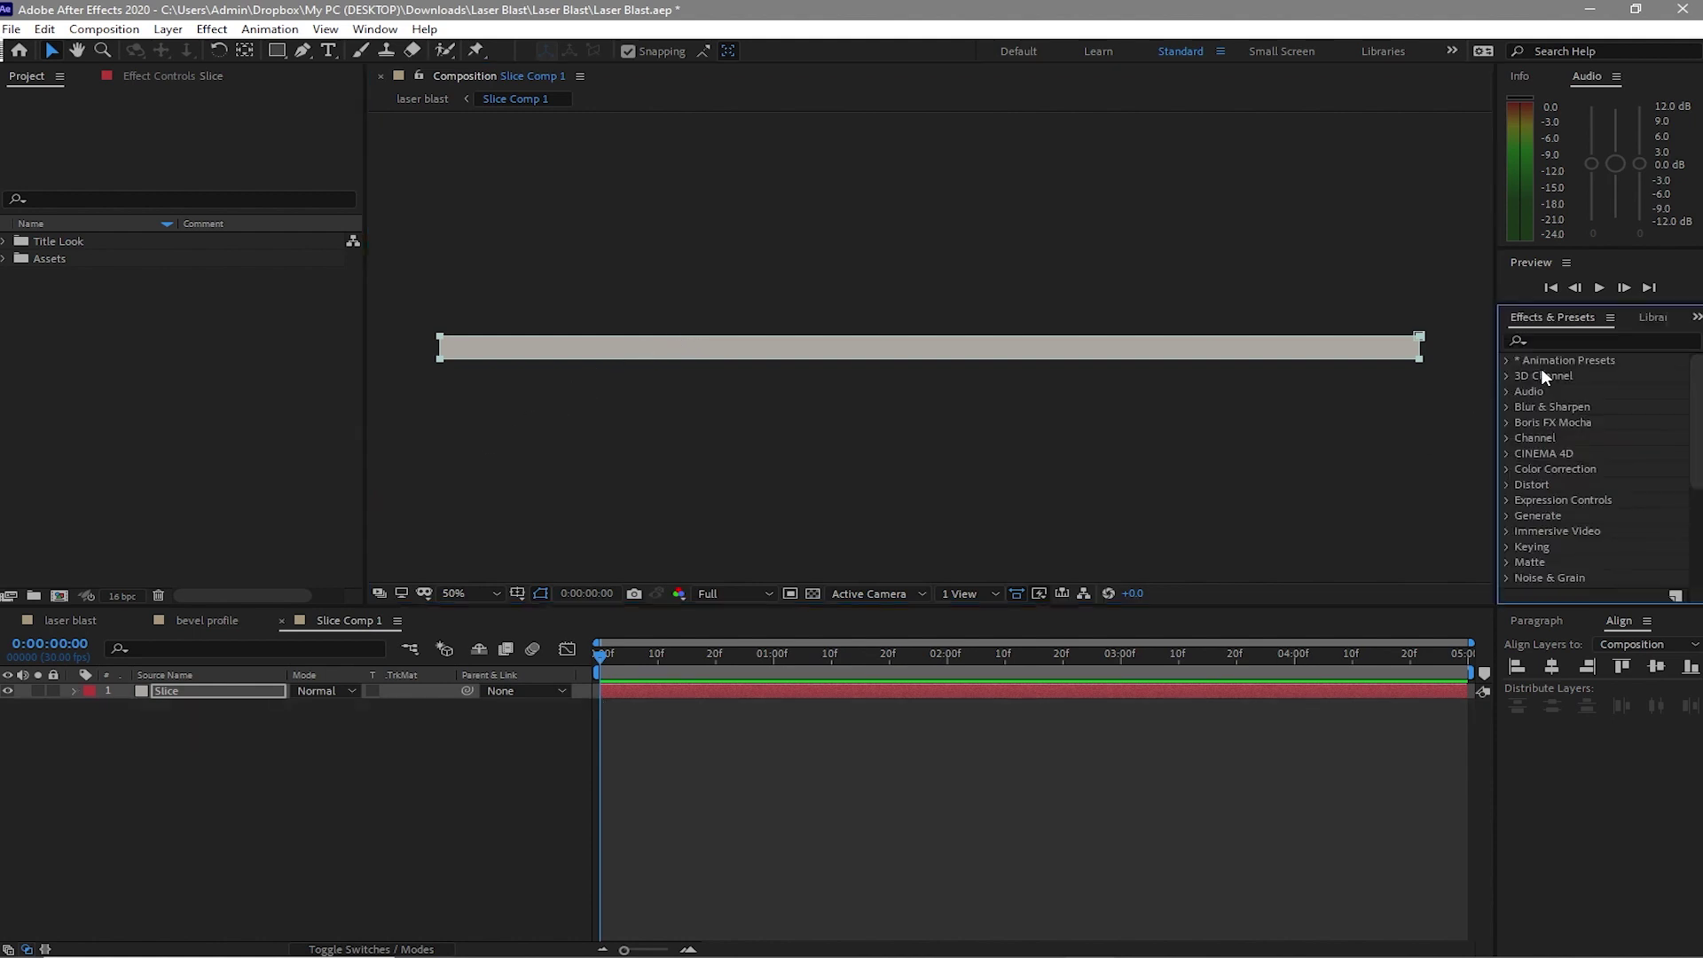
click(1552, 340)
text(roughen)
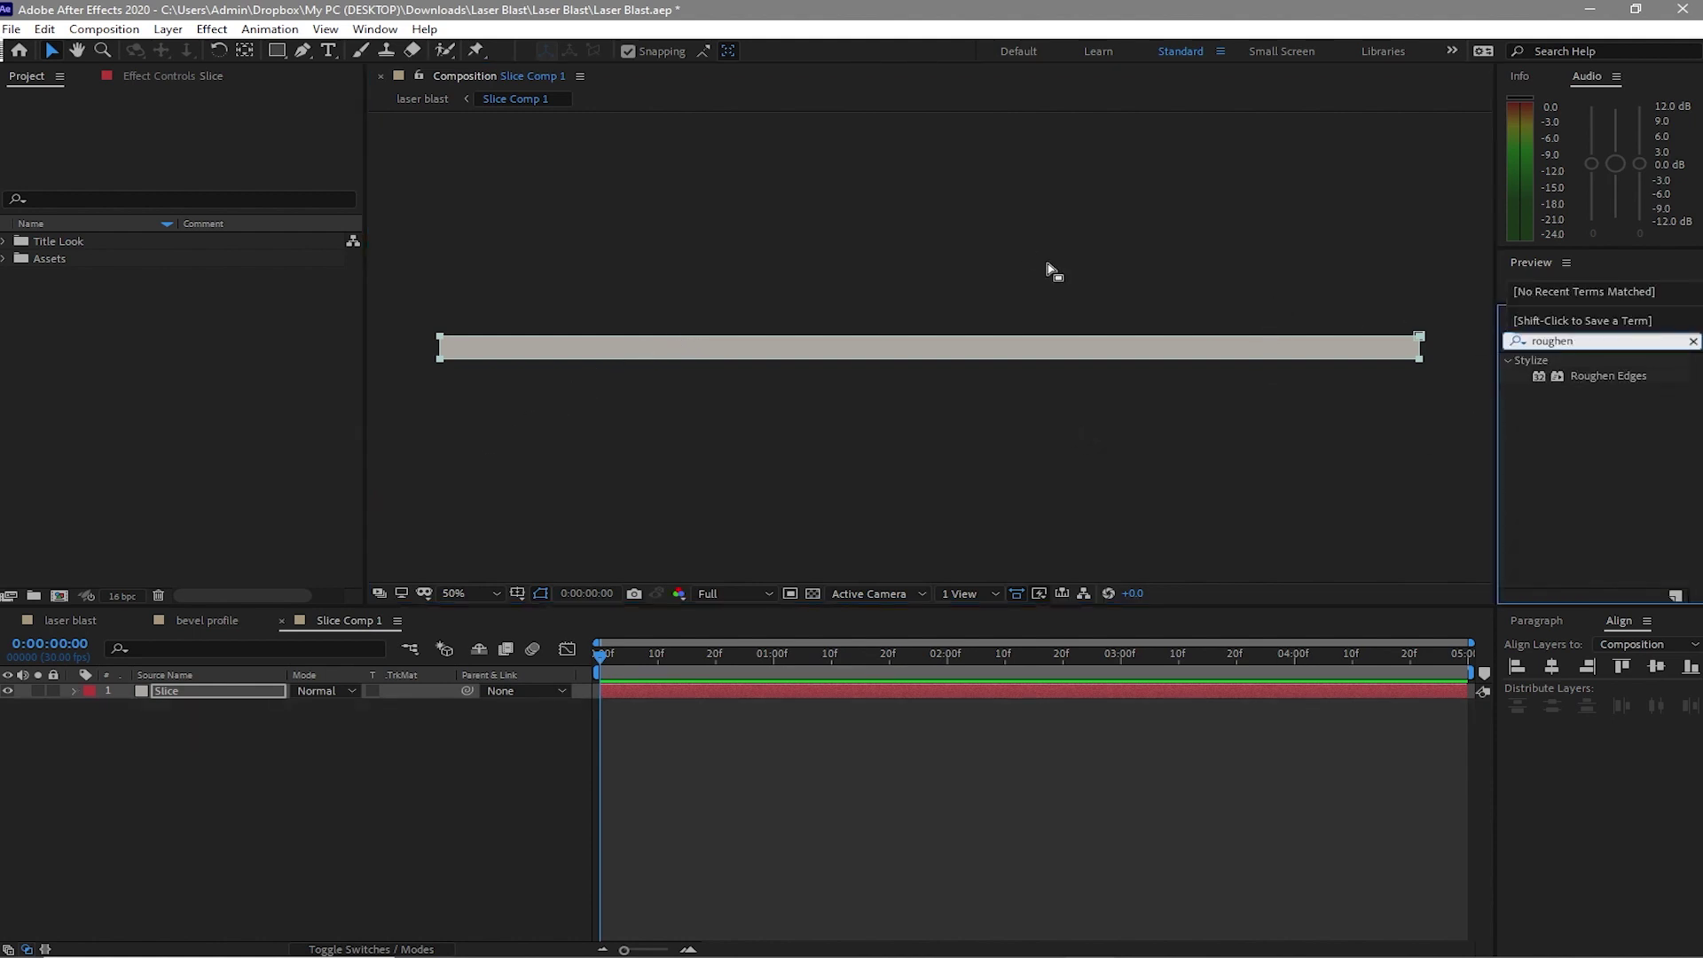
drag(1584, 375, 213, 701)
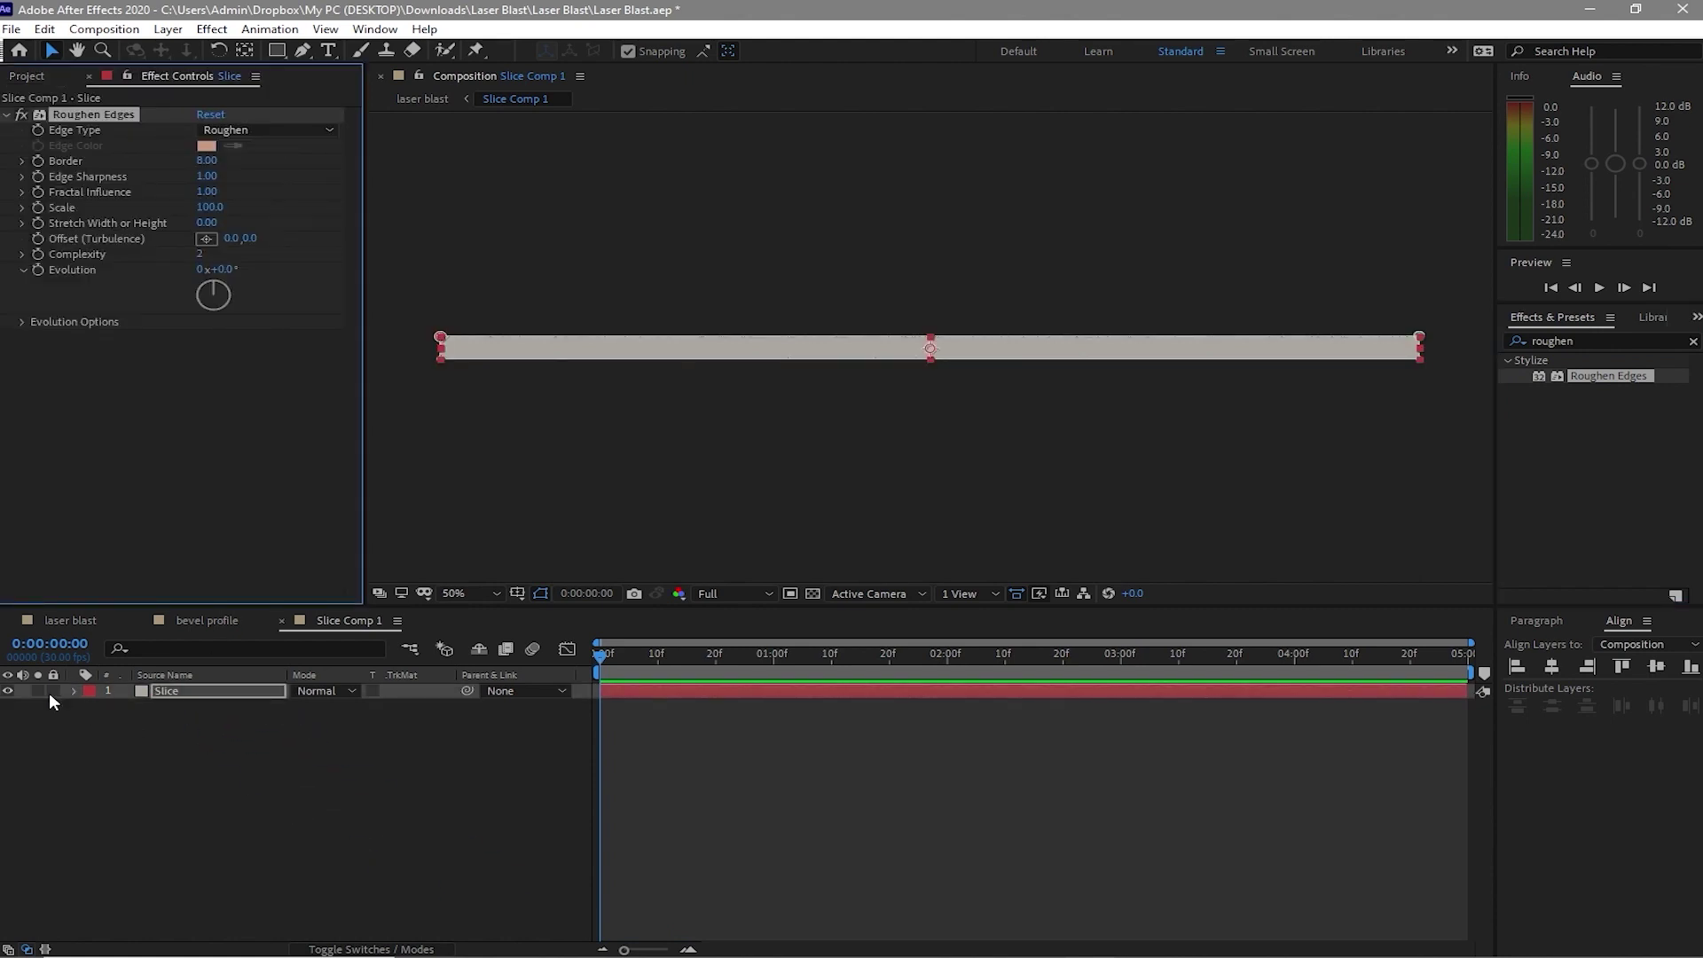
Set the Slice layer's mask expansion to -6 pixels
click(73, 690)
click(304, 784)
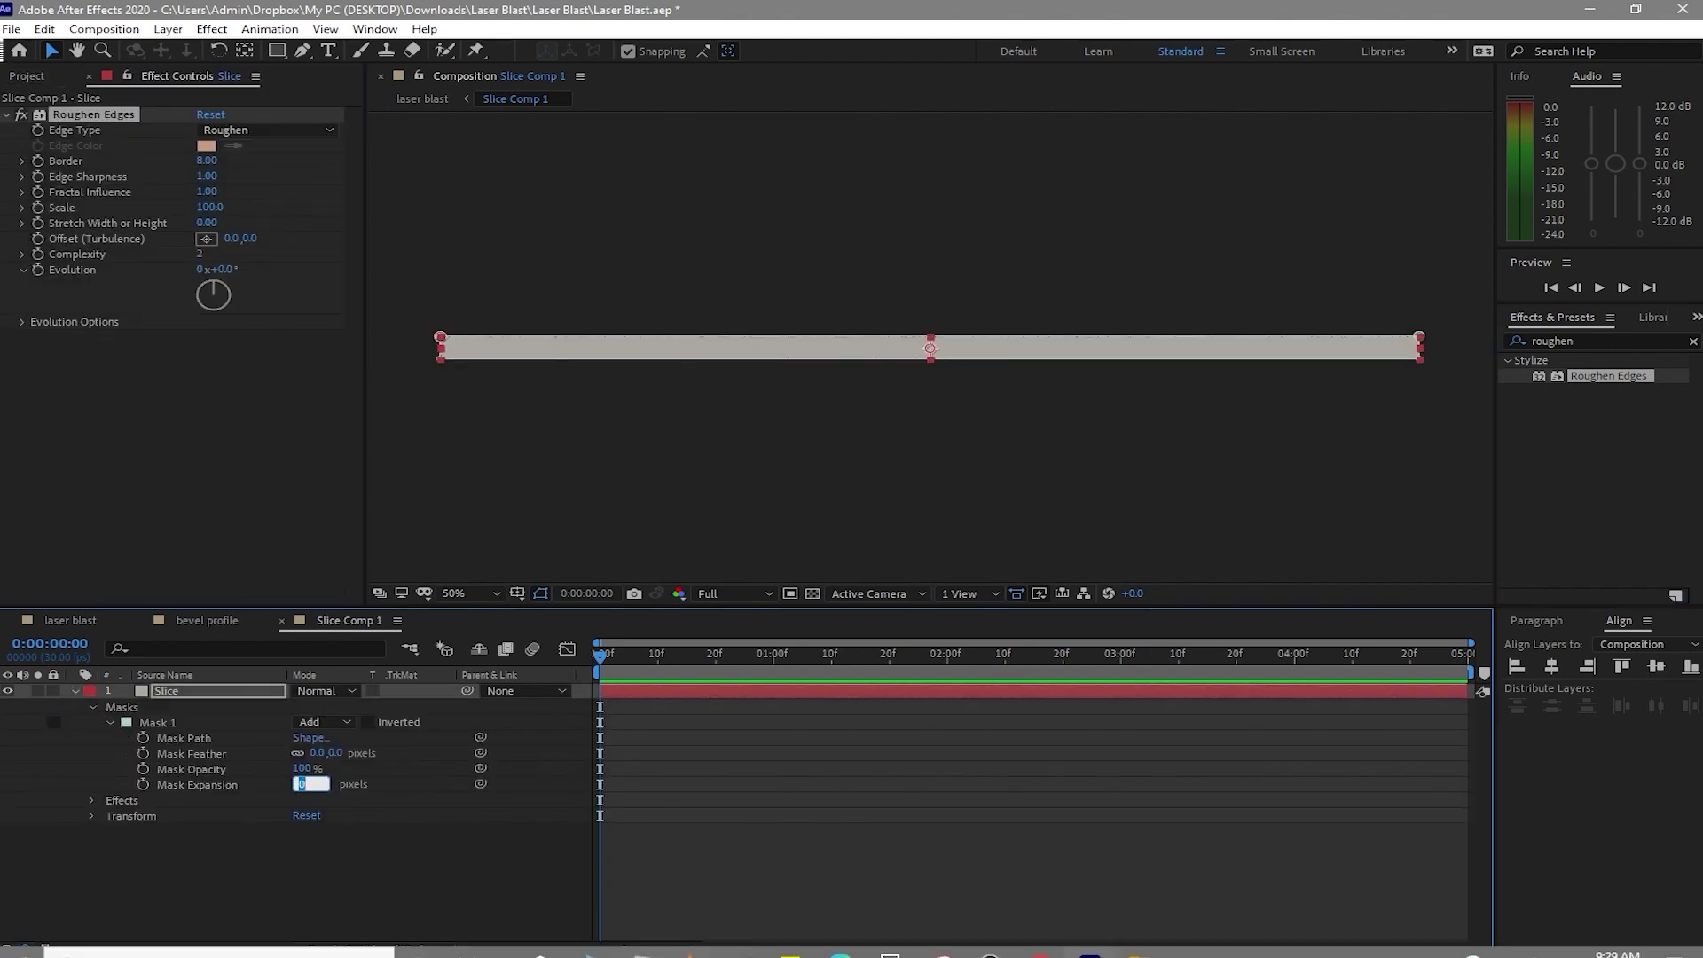
text(-6)
key(Return)
Set the Roughen Edges border to 14 and scale to 470 on the Slice layer
click(205, 161)
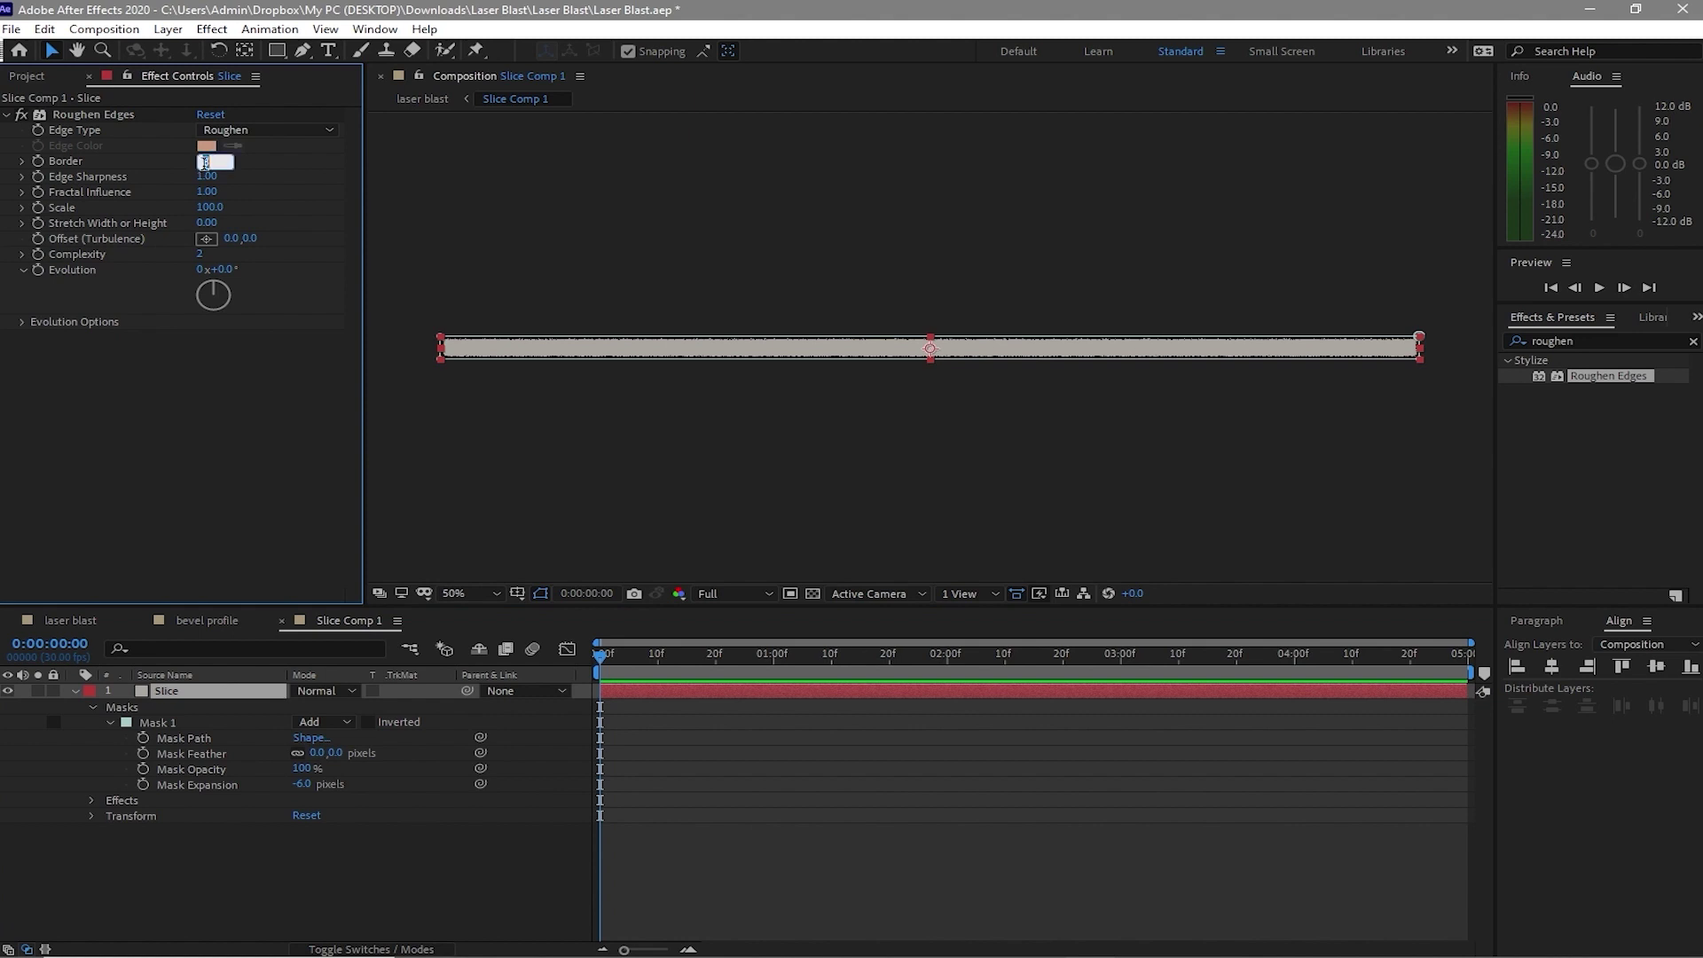
text(14)
click(213, 210)
text(470)
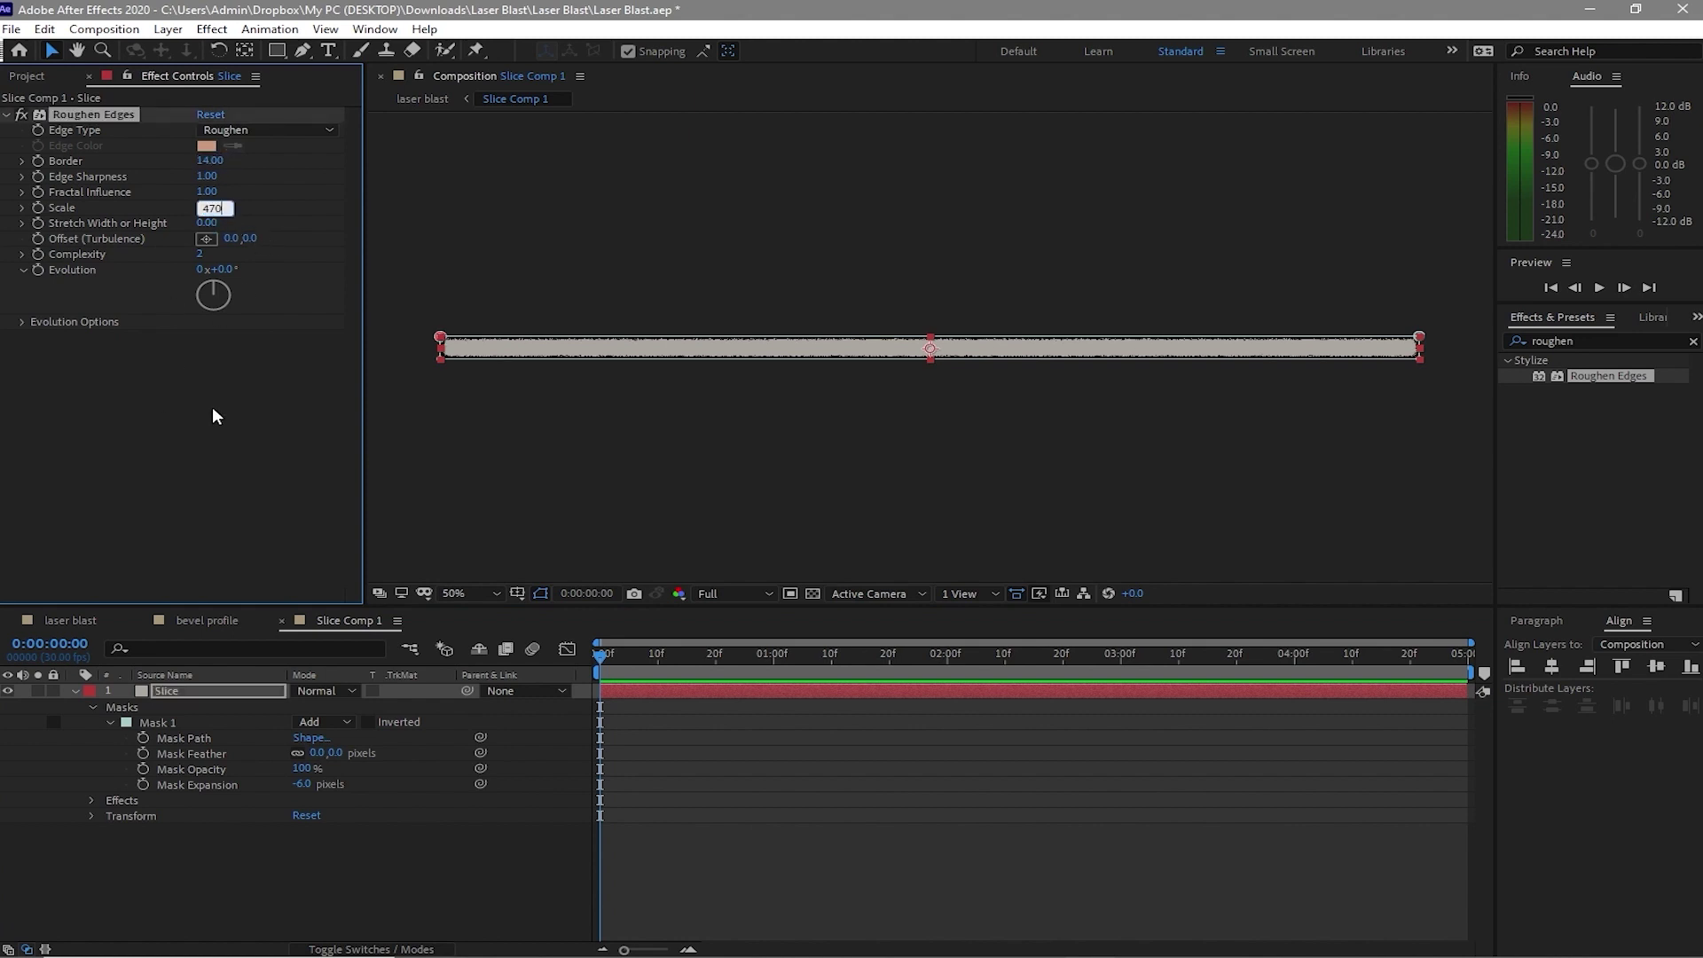
key(Return)
click(76, 691)
Pre-compose the Slice layer as "roughen edges", moving all attributes into the new composition
right_click(248, 697)
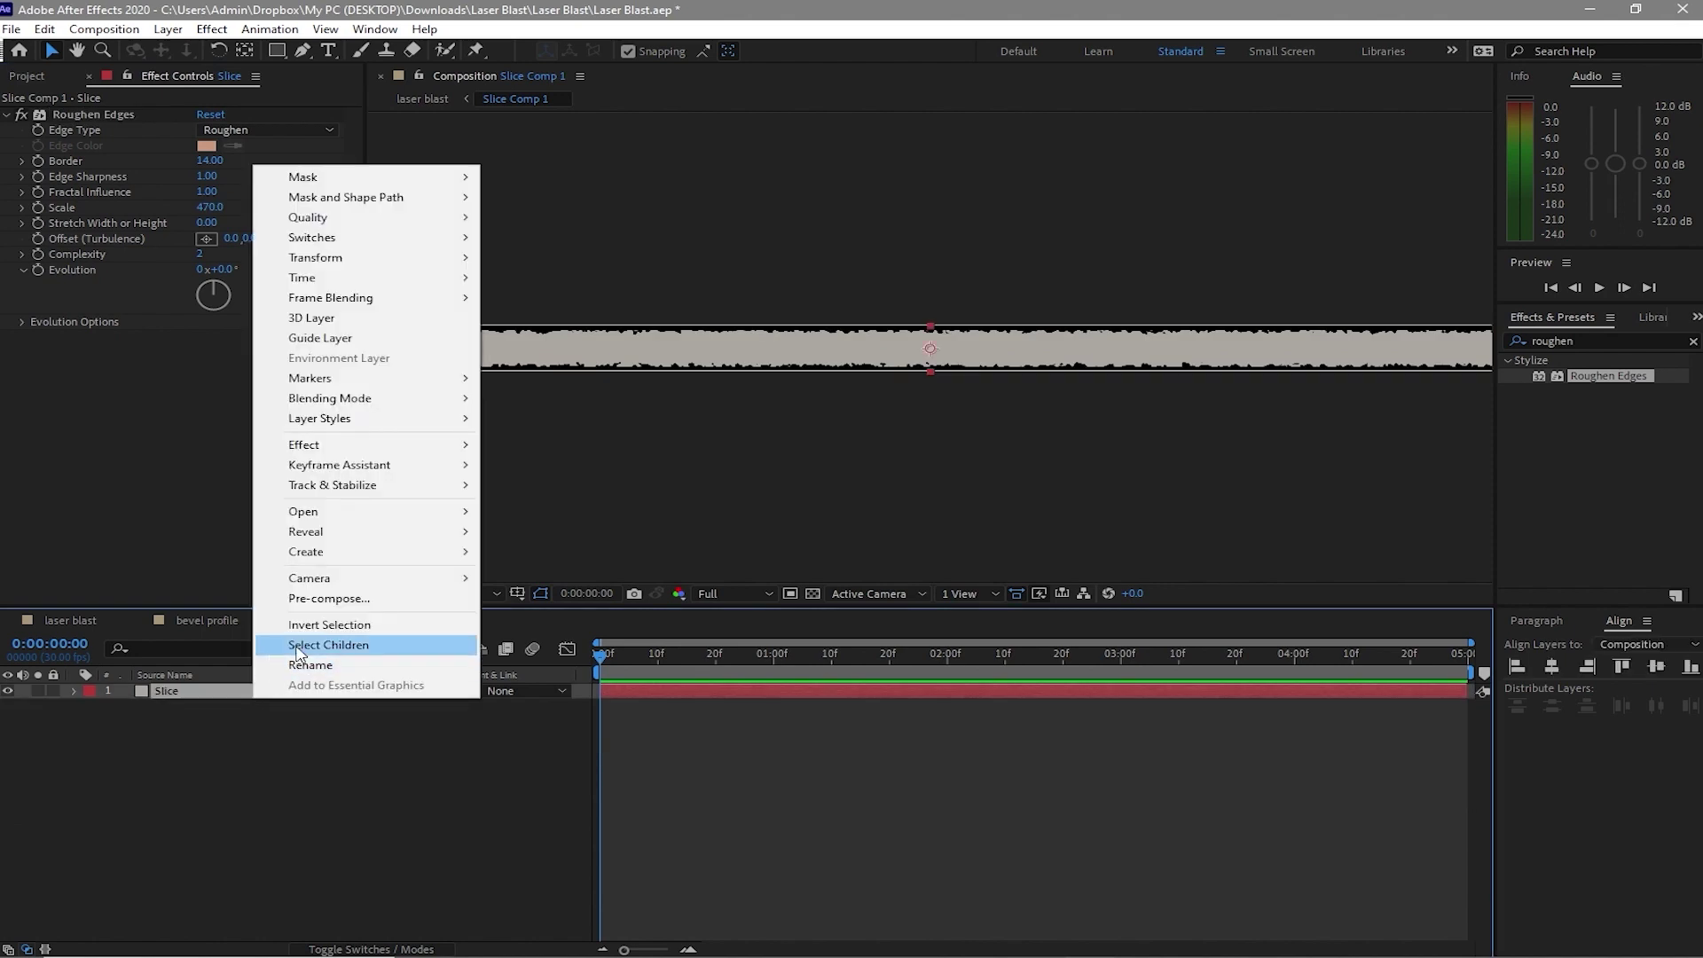
click(320, 599)
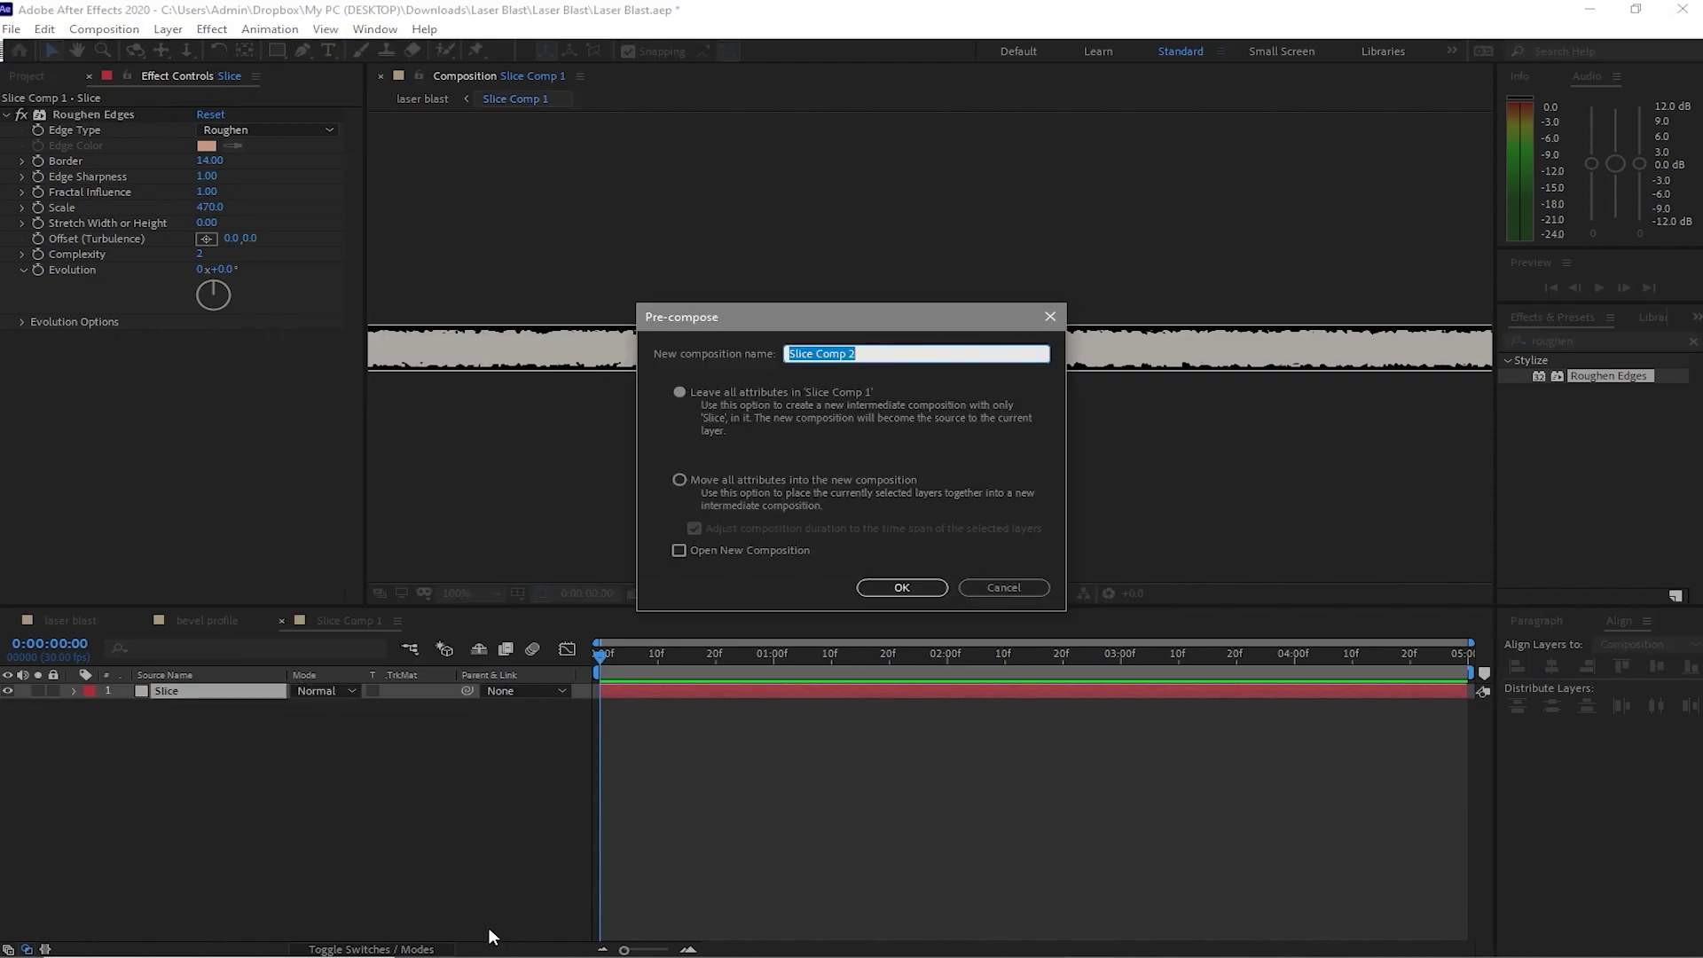
text(r)
text(oughen edges)
click(804, 354)
text(u)
click(680, 479)
click(858, 588)
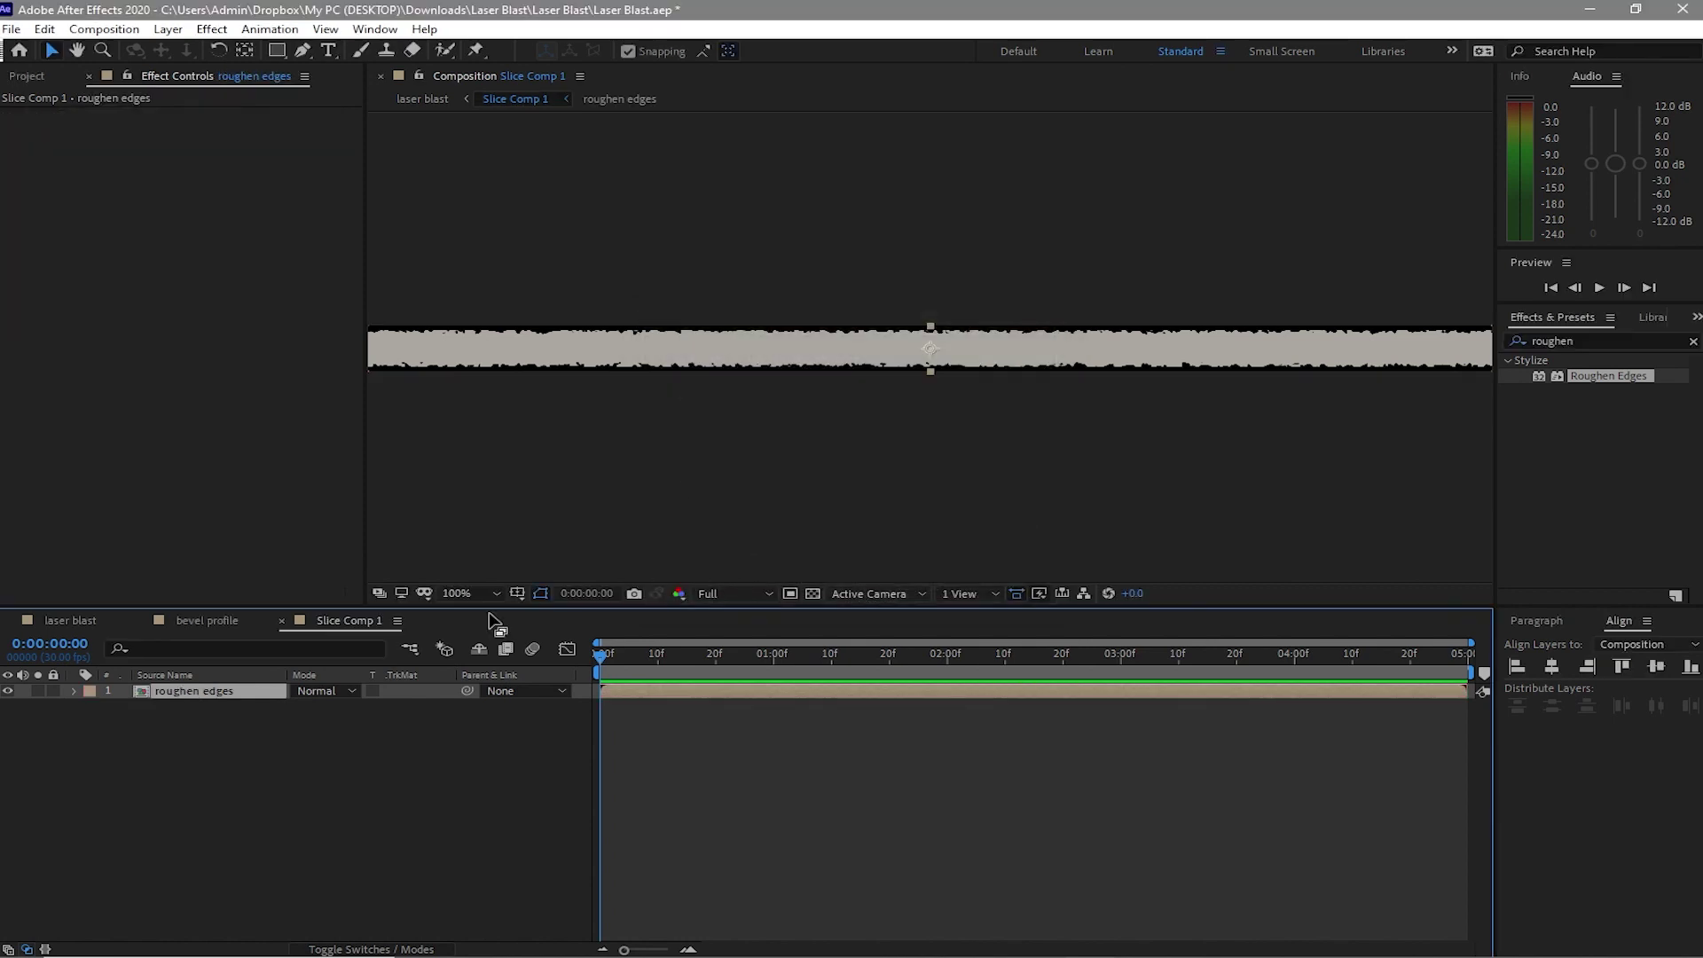
In the laser blast composition, give Slice Comp 1 a cyan label and hide the layer
click(53, 619)
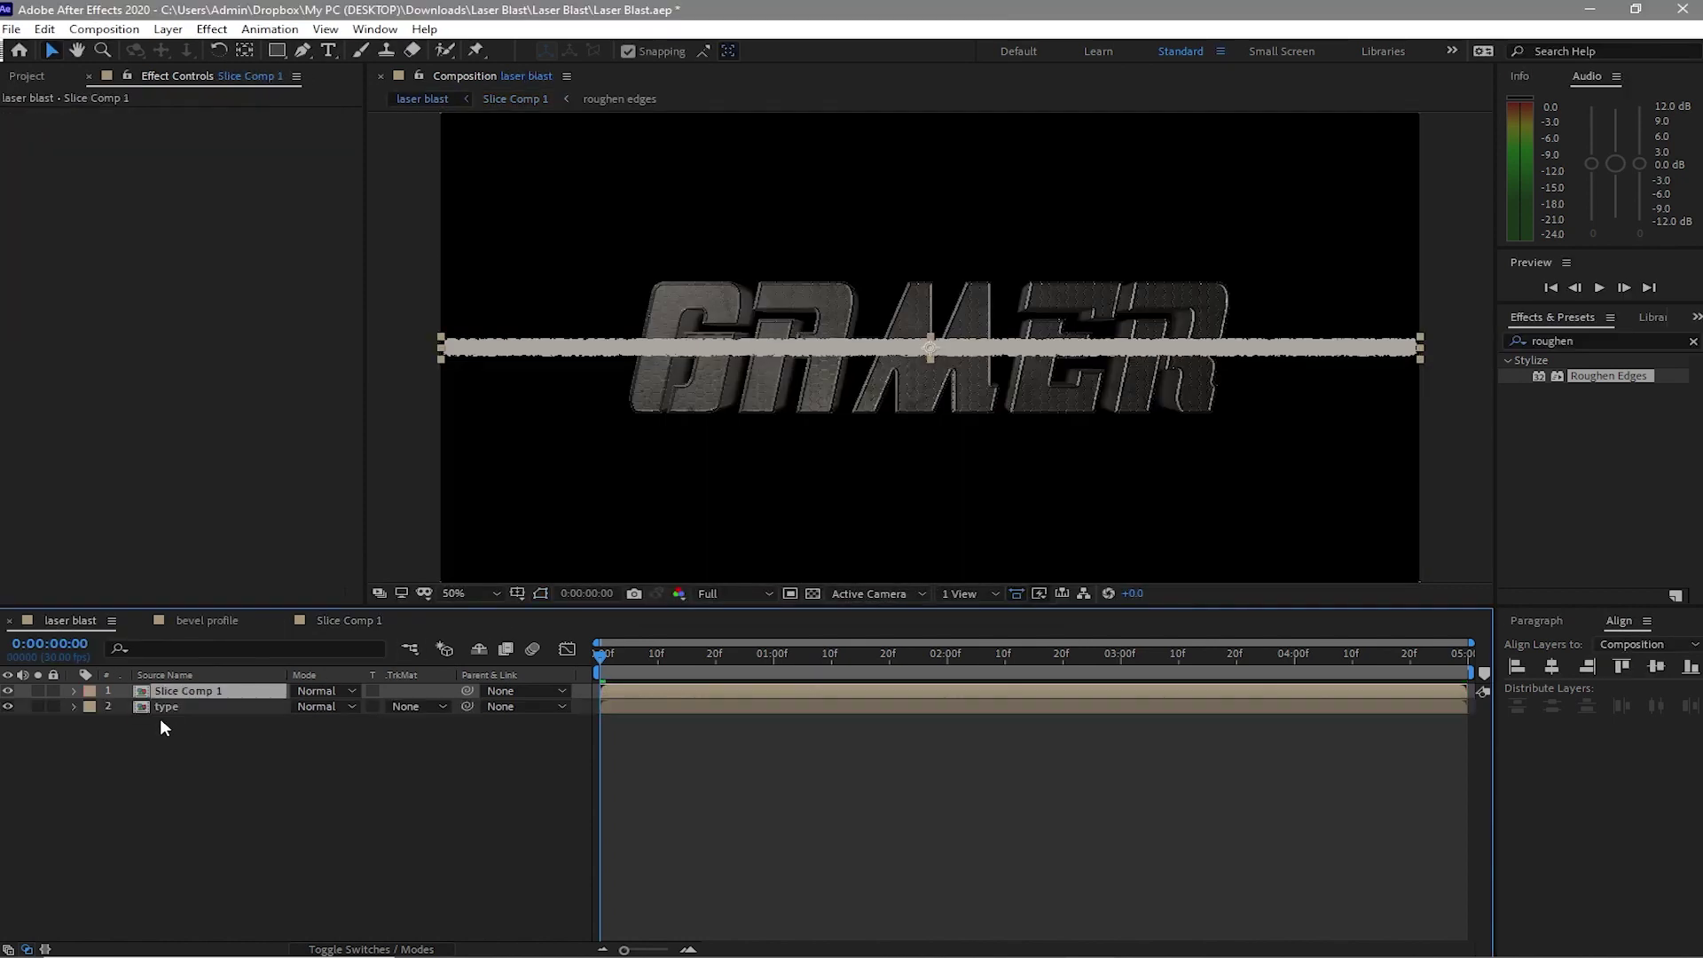
click(88, 694)
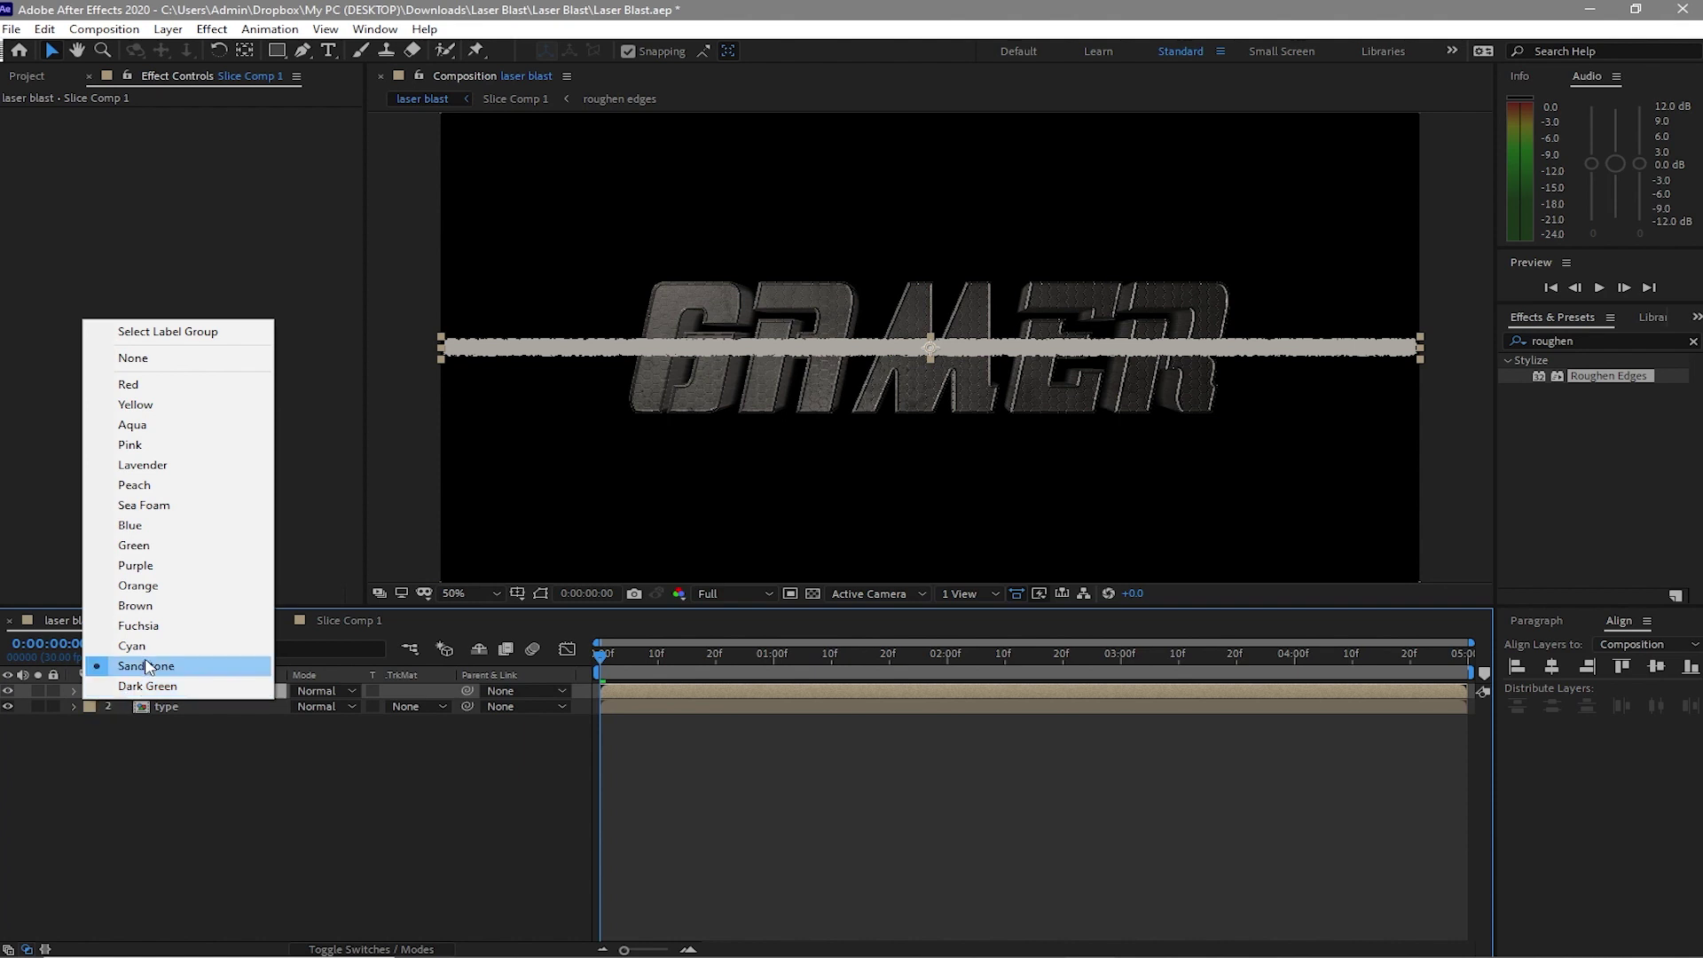
click(115, 637)
click(8, 691)
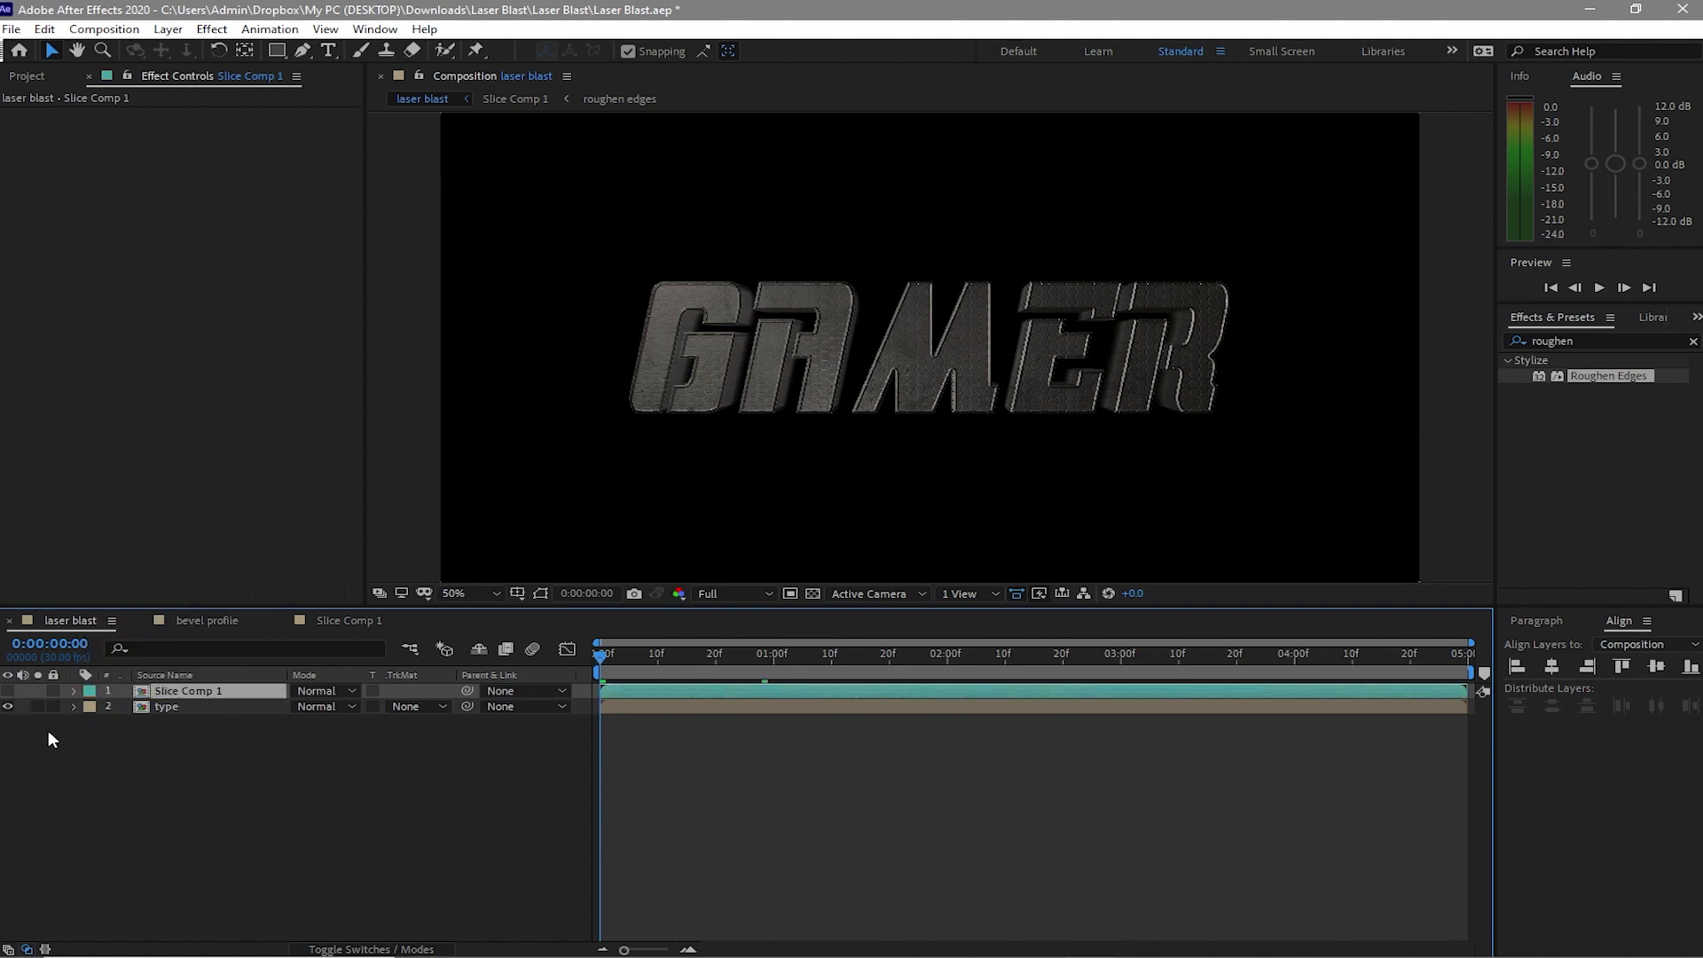
Apply Set Matte to the type layer, taking the matte from Slice Comp 1, inverted and with Stretch Matte to Fit off
click(184, 705)
click(212, 28)
mouse_move(354, 218)
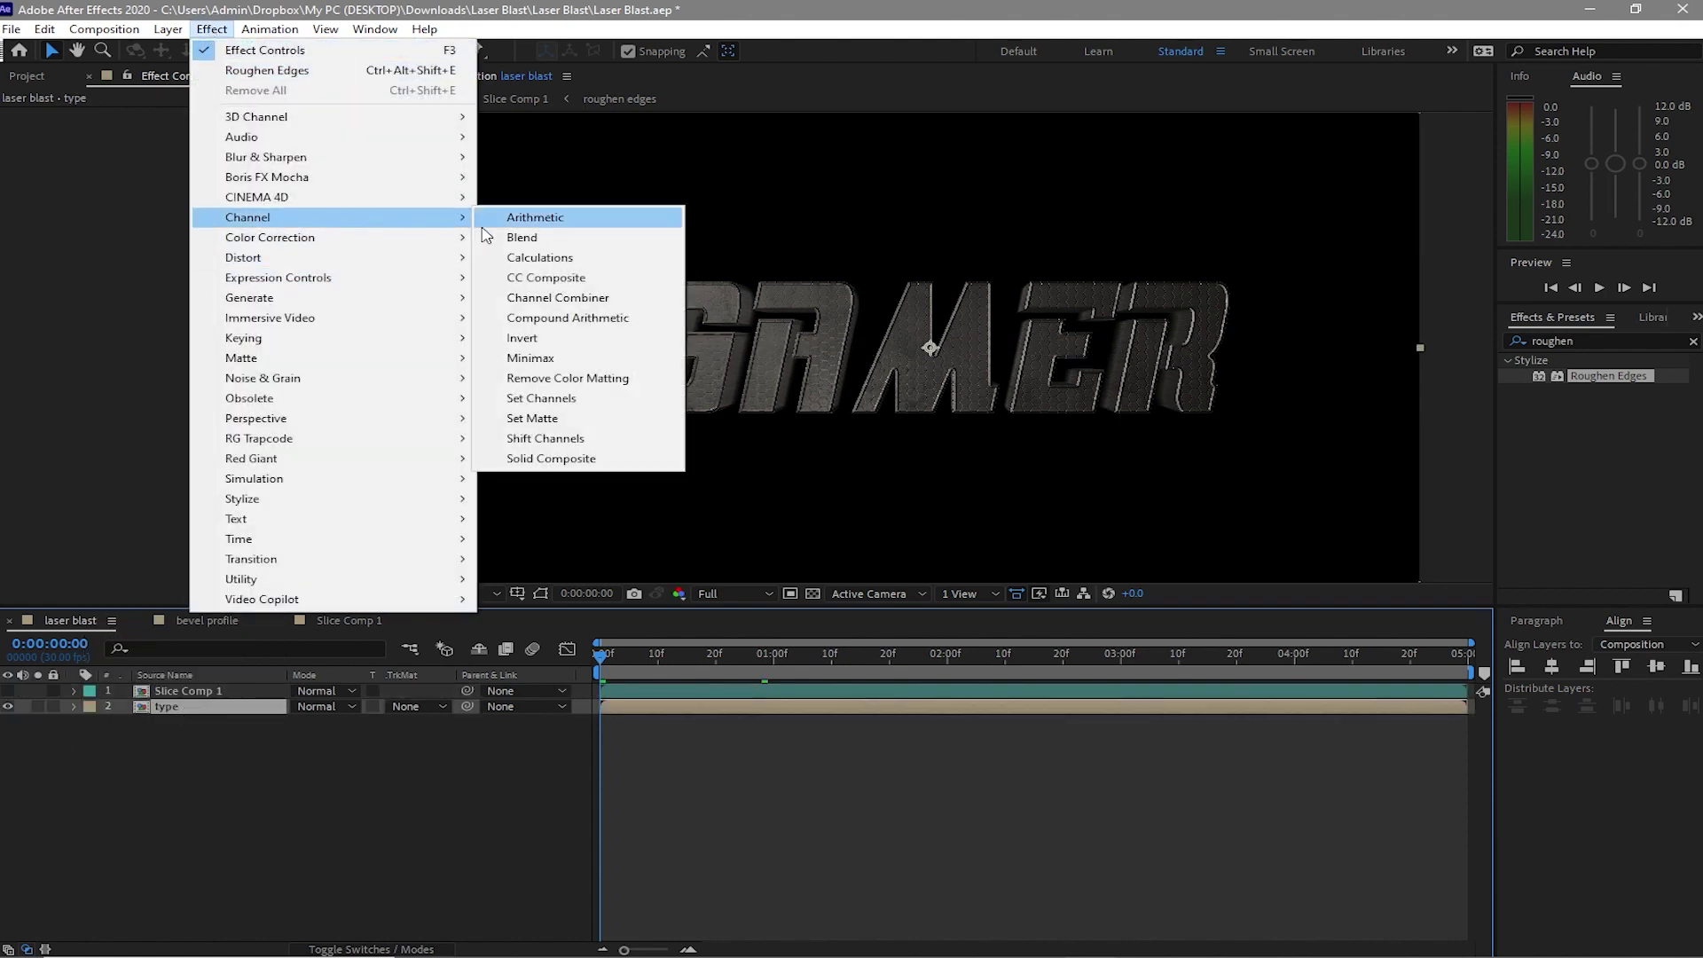
click(532, 417)
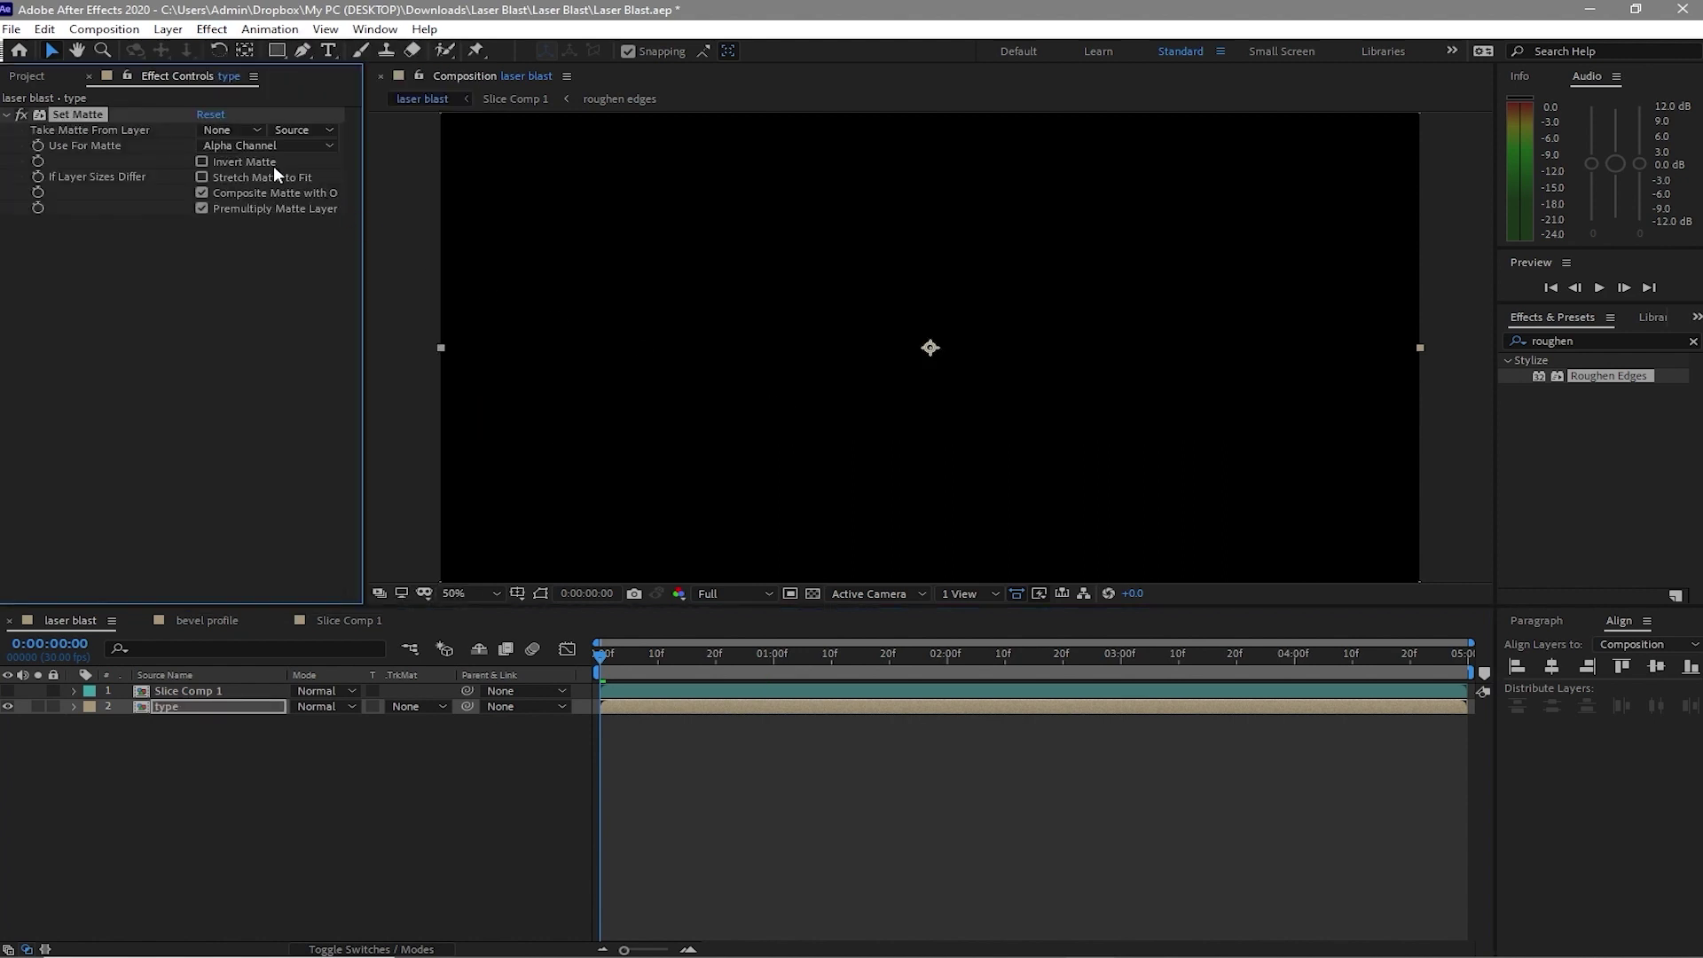
click(252, 131)
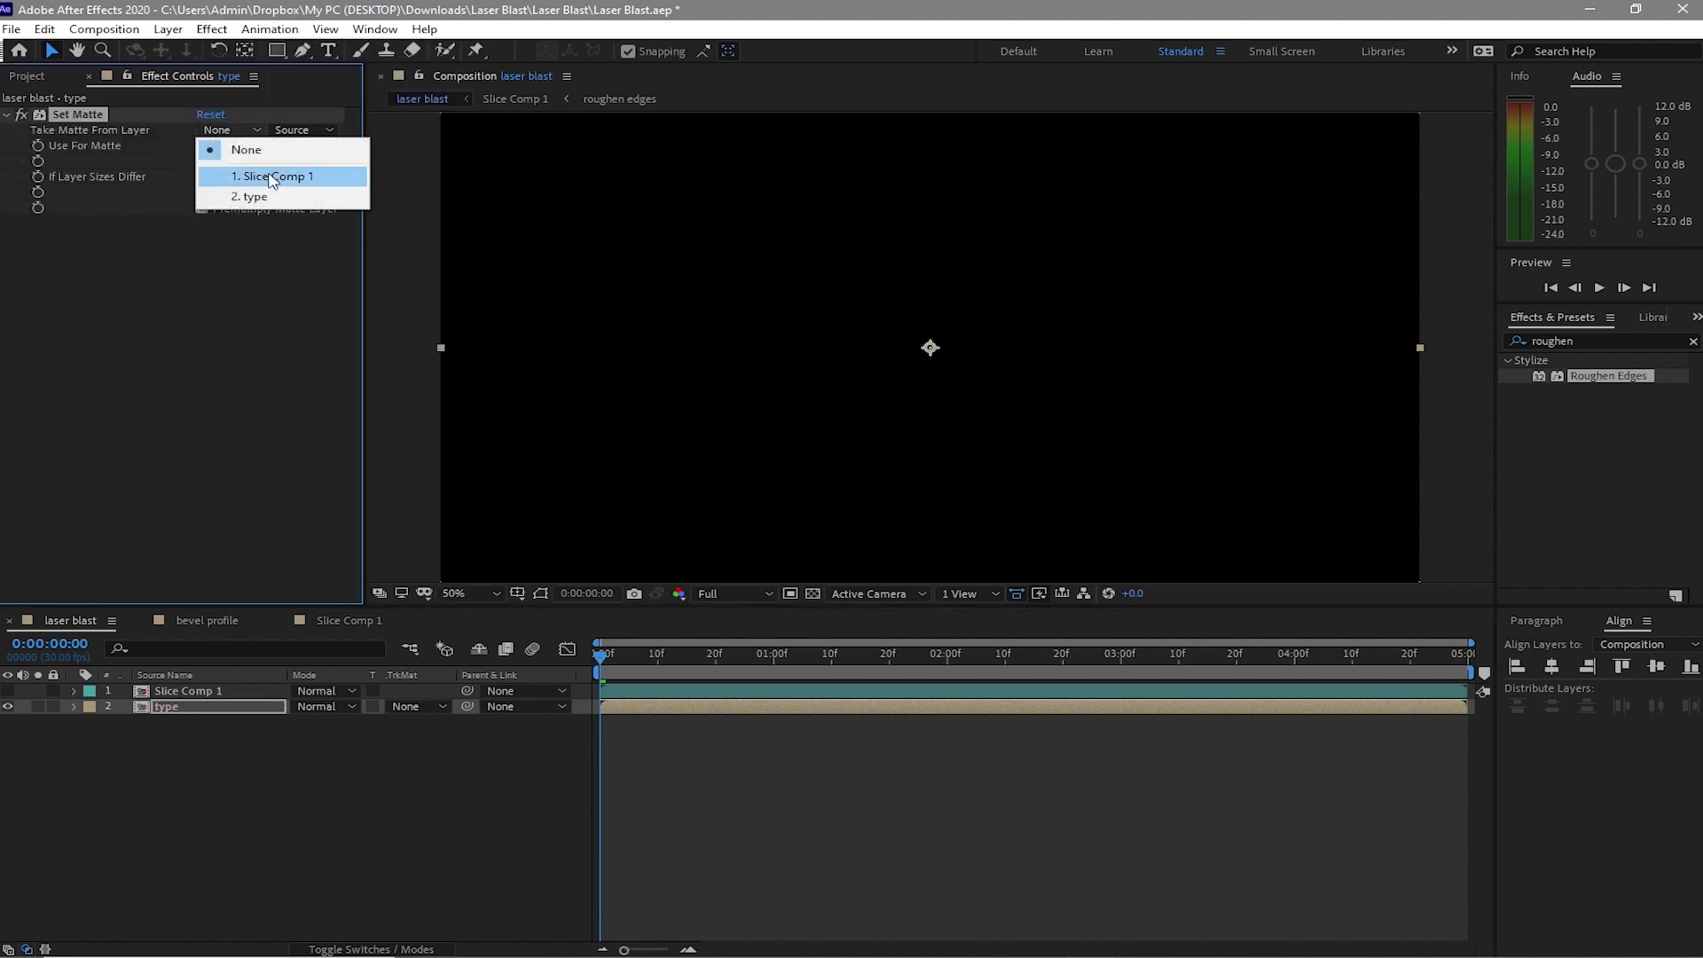
click(273, 175)
click(202, 178)
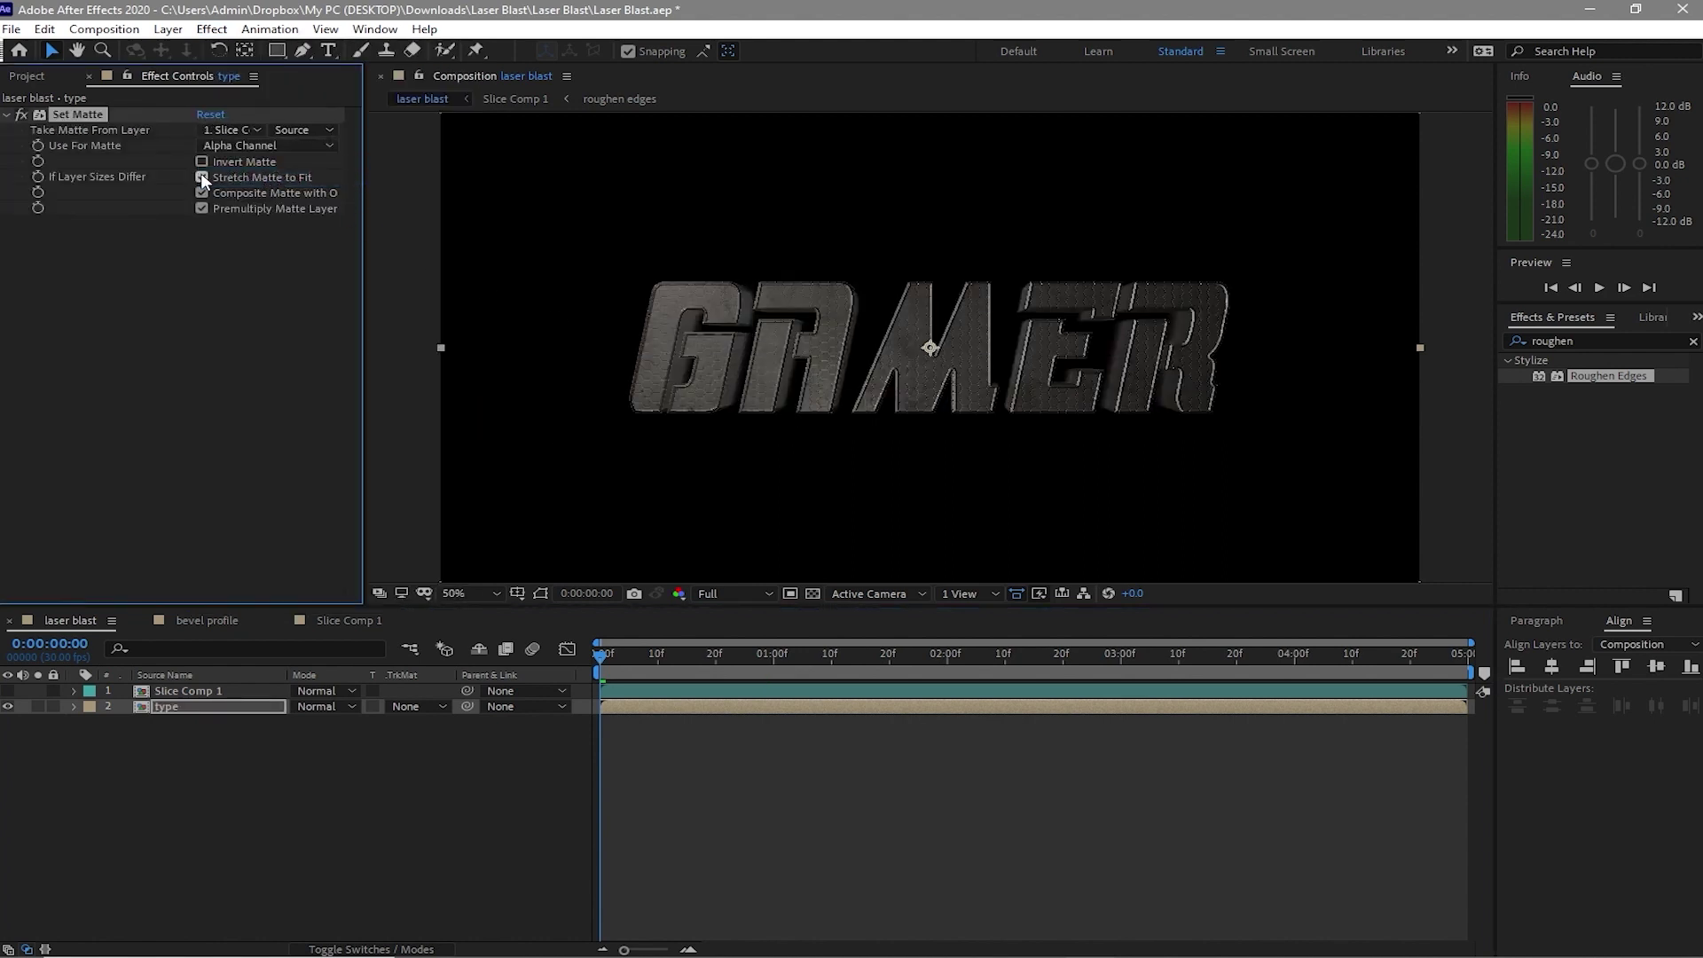
click(202, 177)
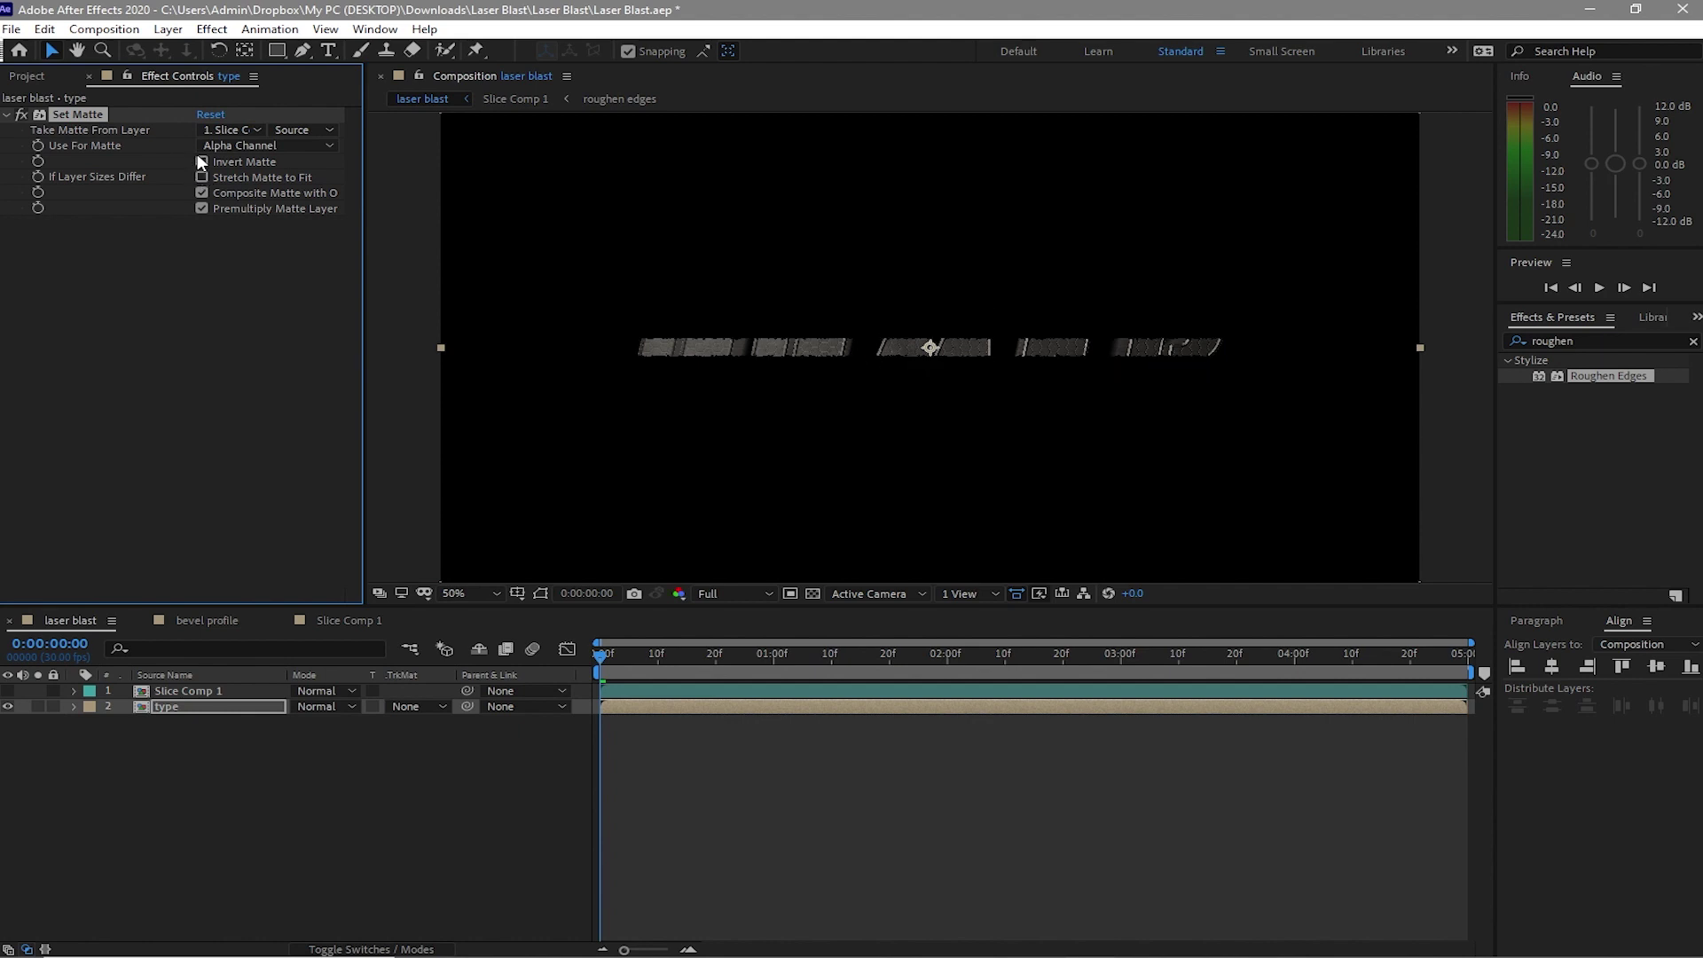
click(202, 162)
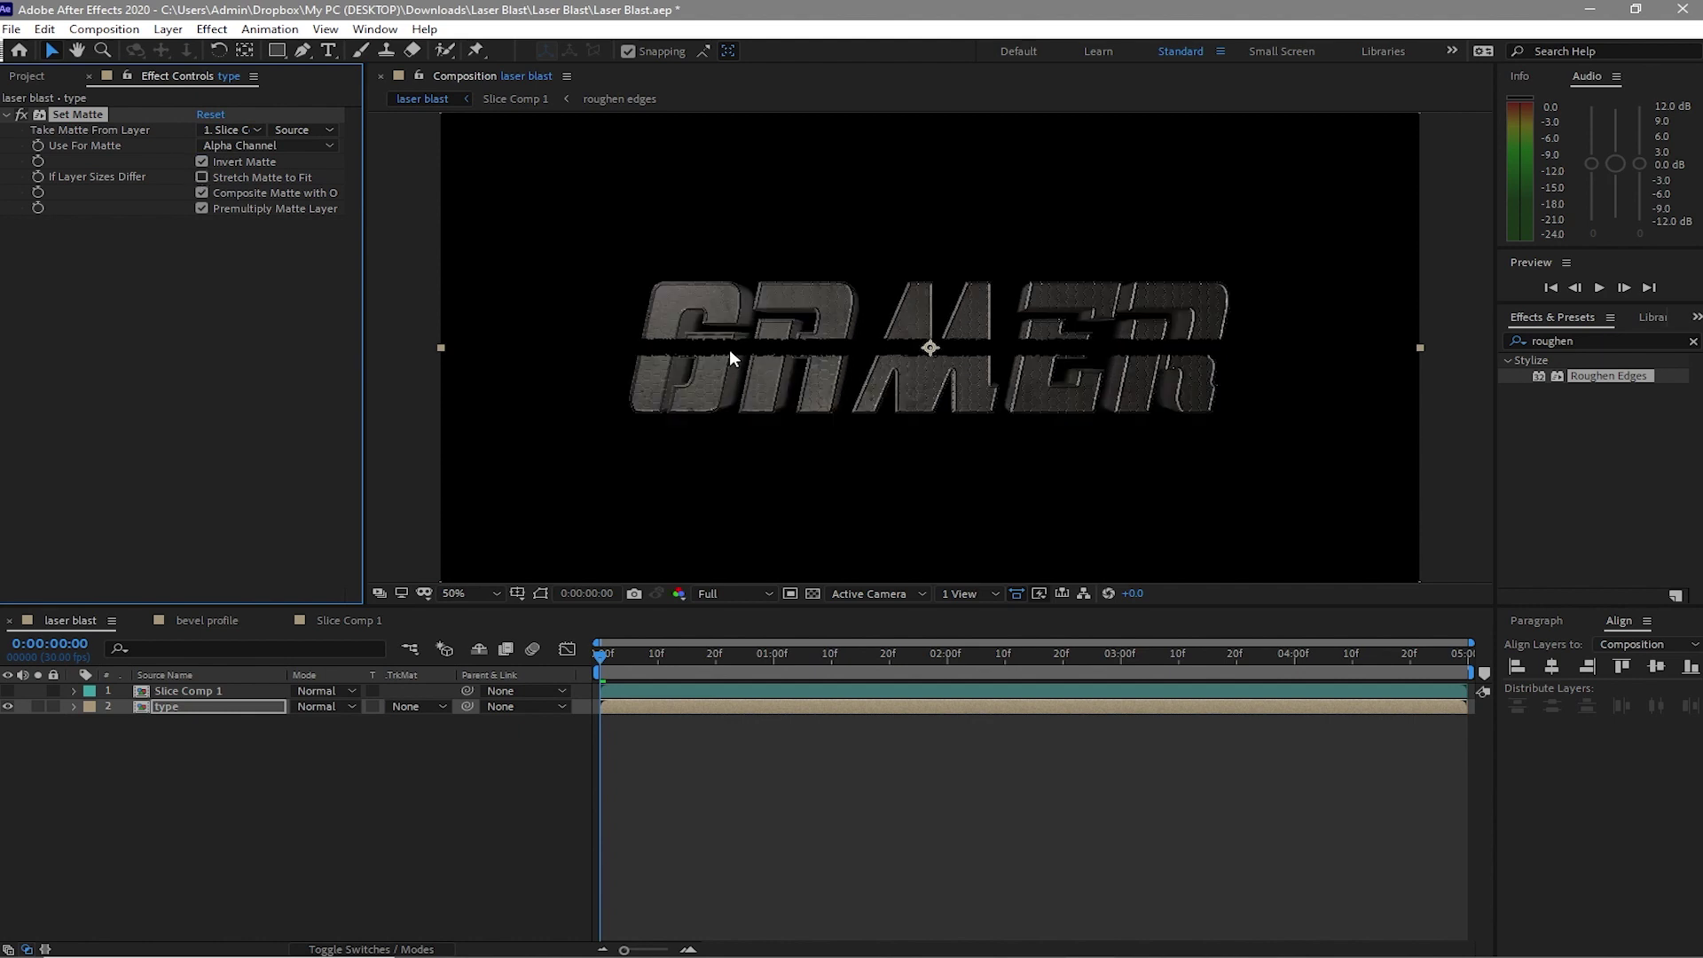
Reset Slice Comp 1's rotation to 0° and turn on Collapse Transformations for the layer
click(221, 690)
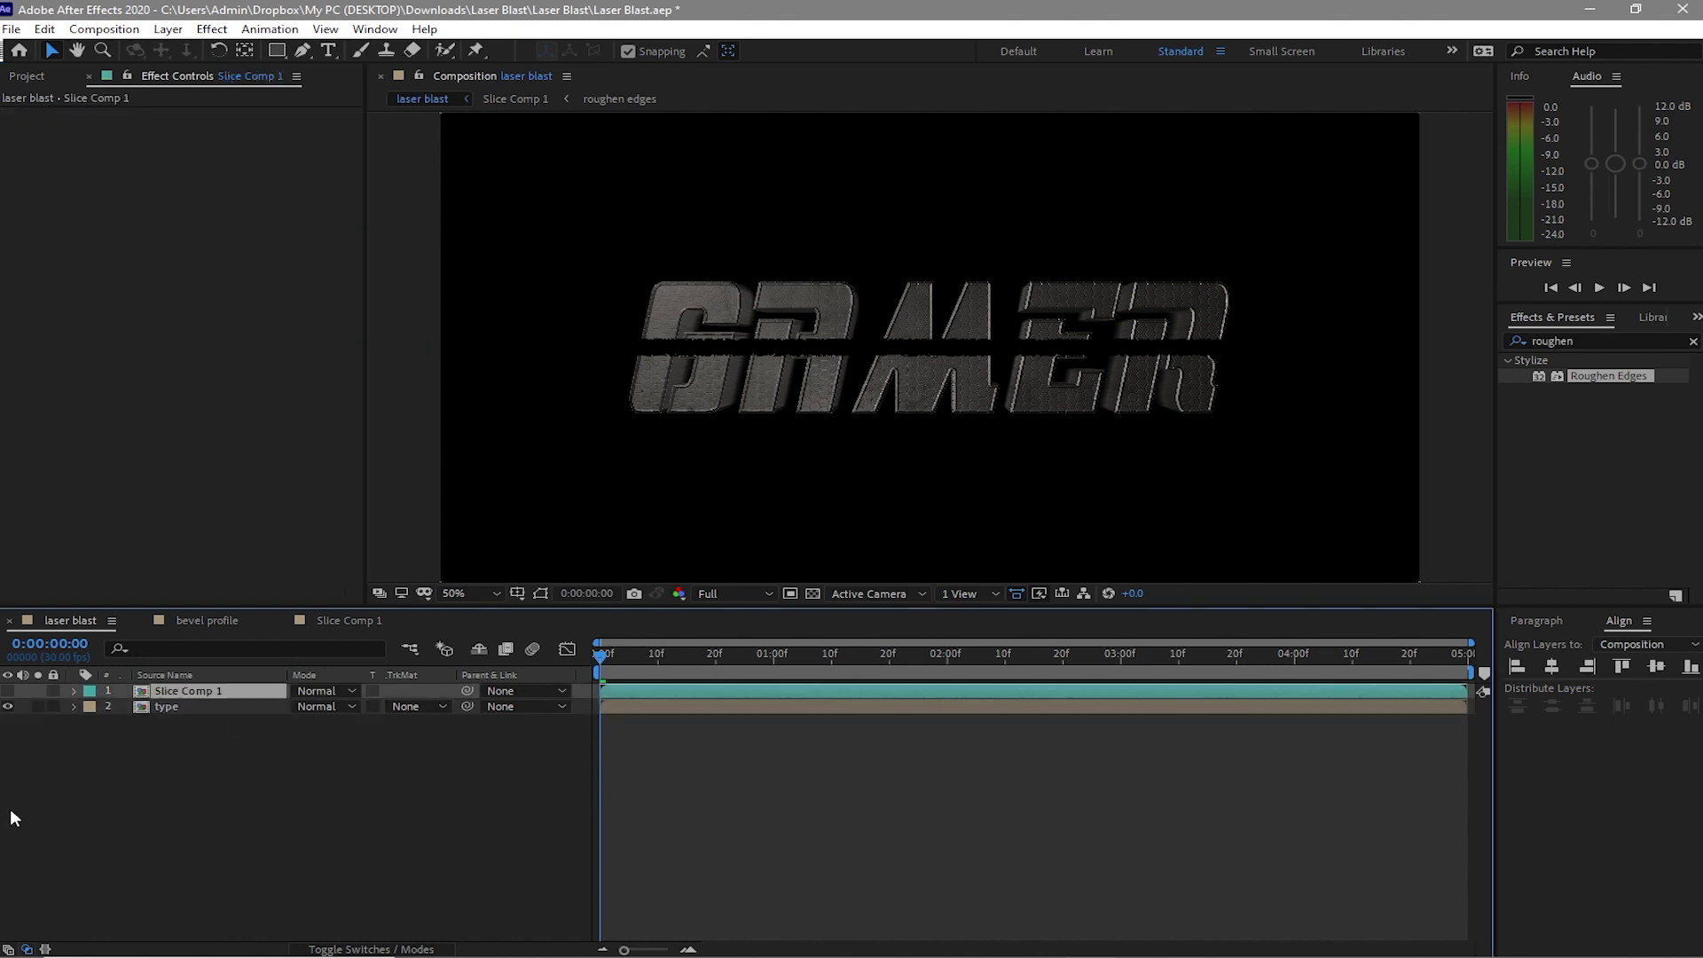
key(r)
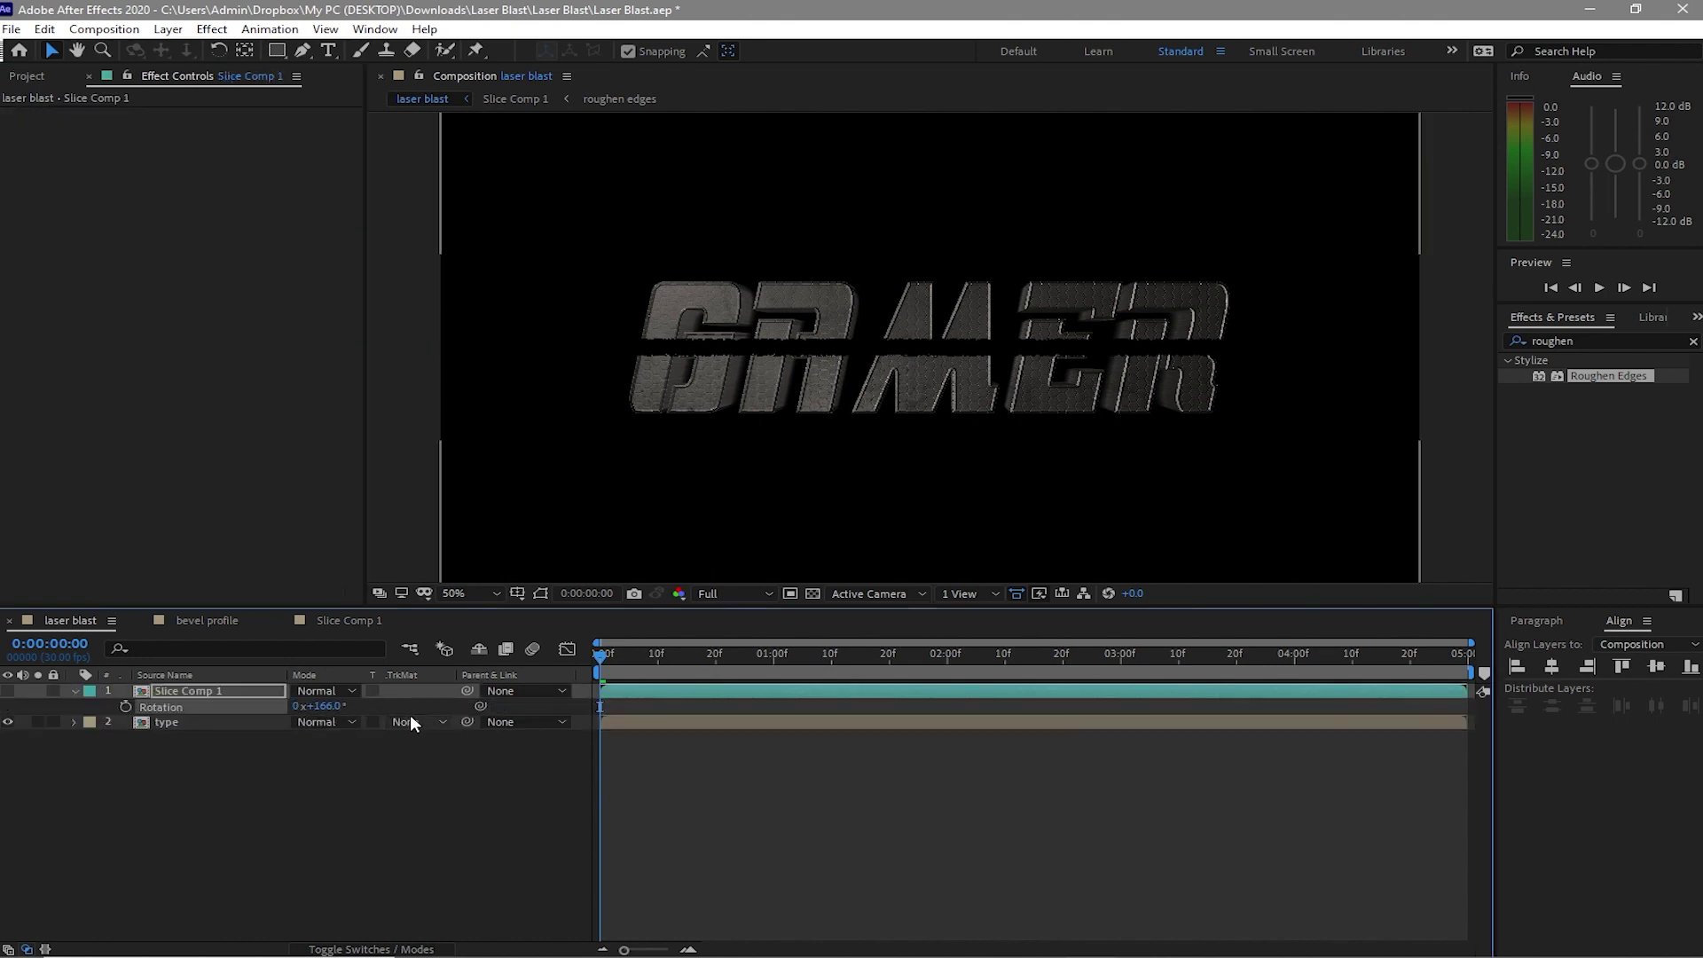
click(321, 706)
text(0)
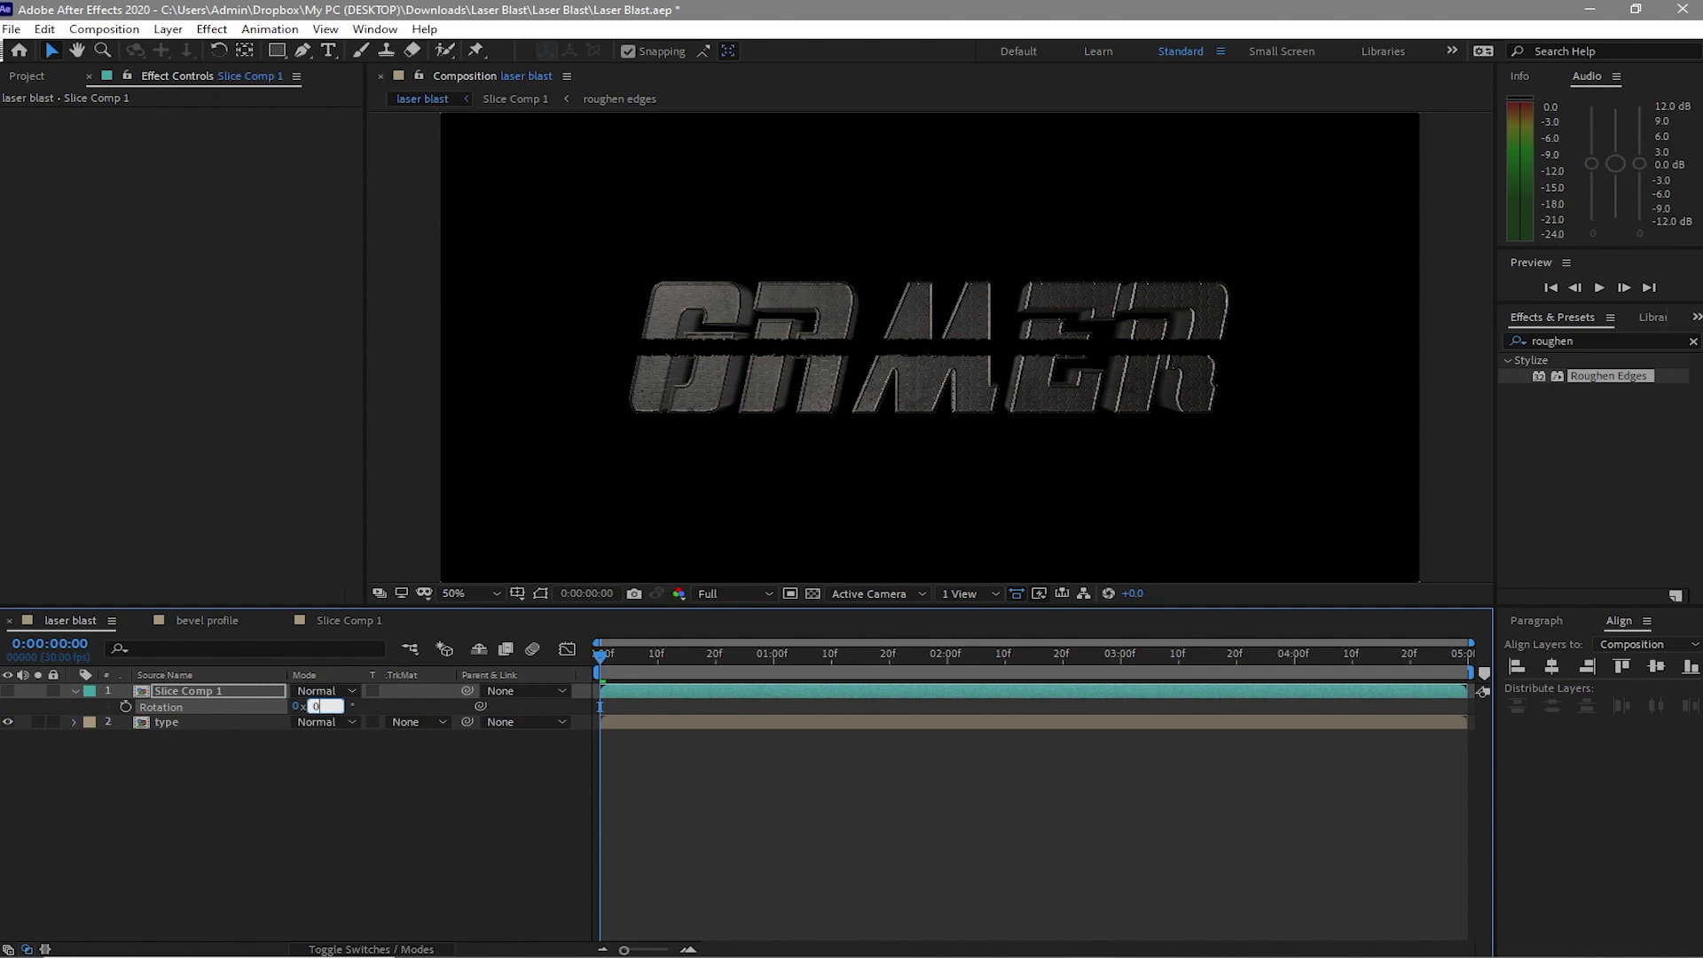
key(F4)
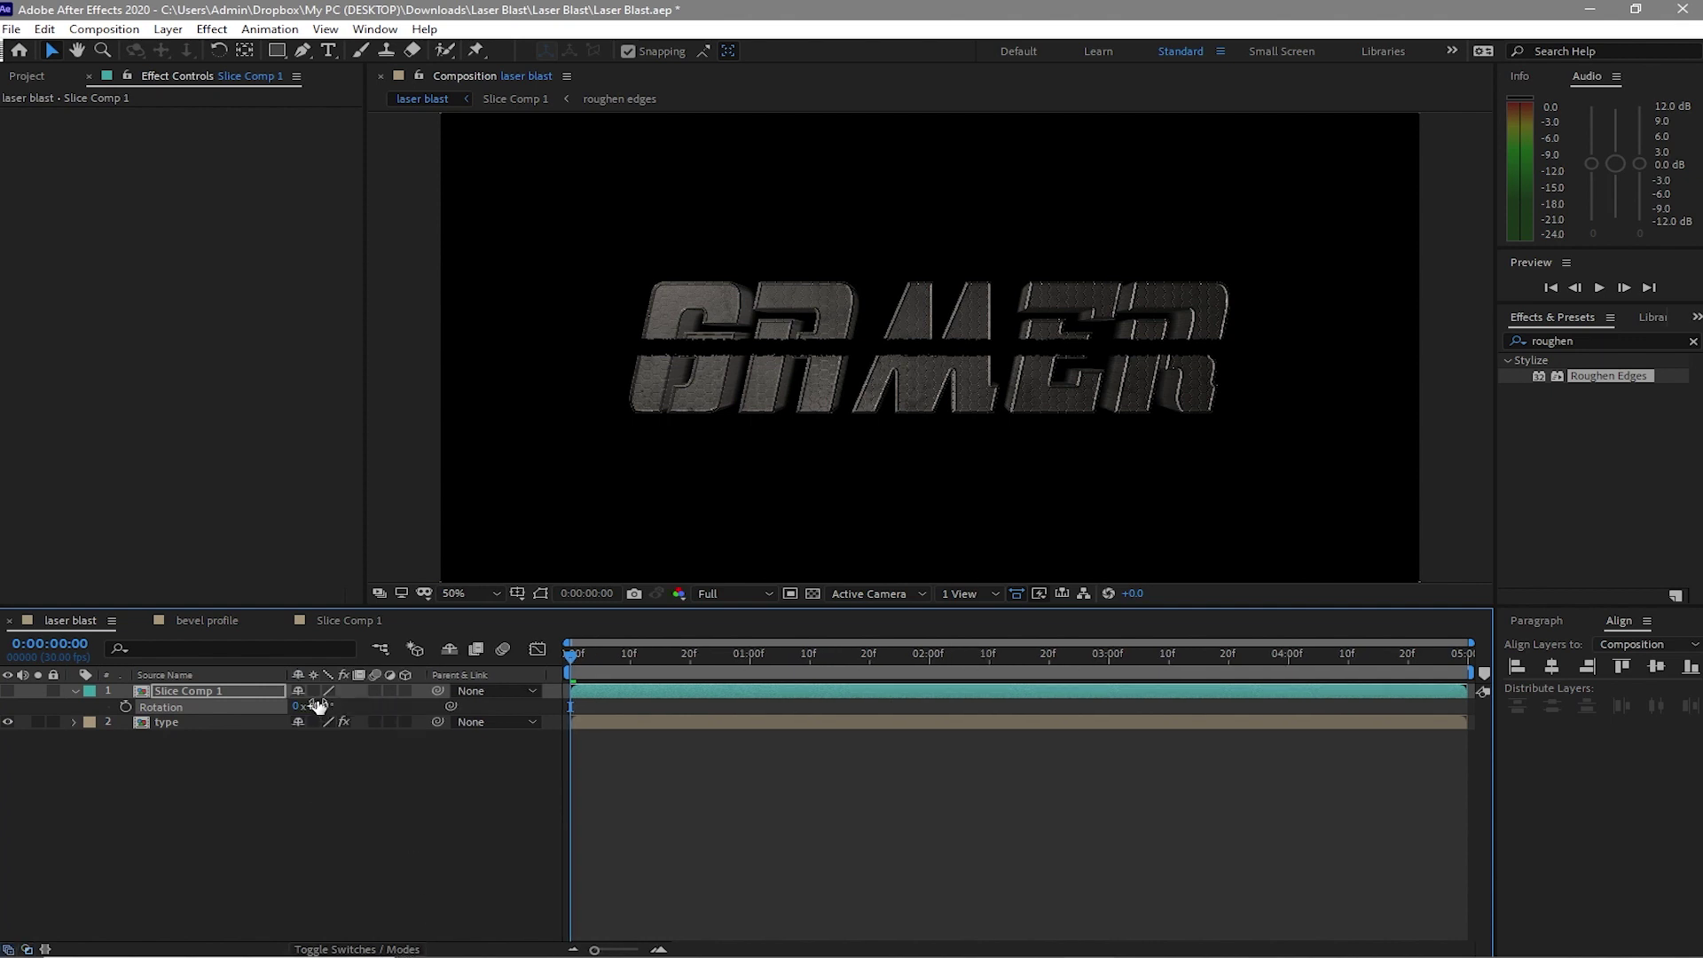
click(313, 691)
Test the slice by rotating Slice Comp 1 to about 20°, and return its rotation to 0°
drag(319, 707, 353, 715)
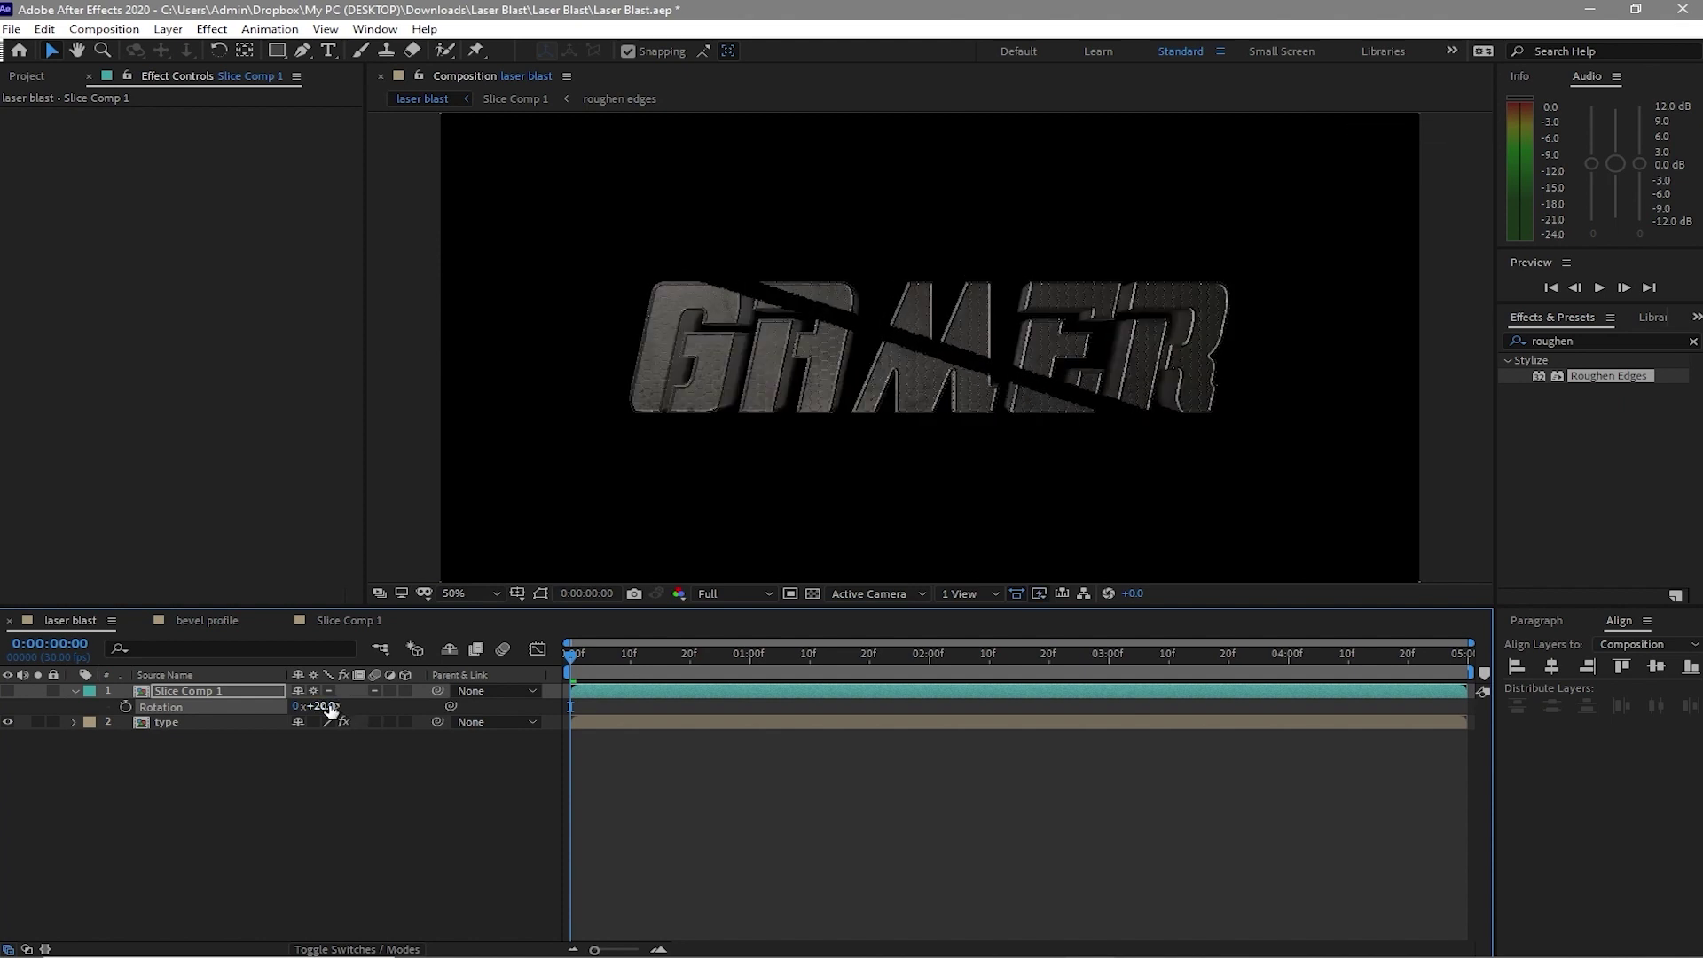
click(320, 705)
text(0)
click(304, 802)
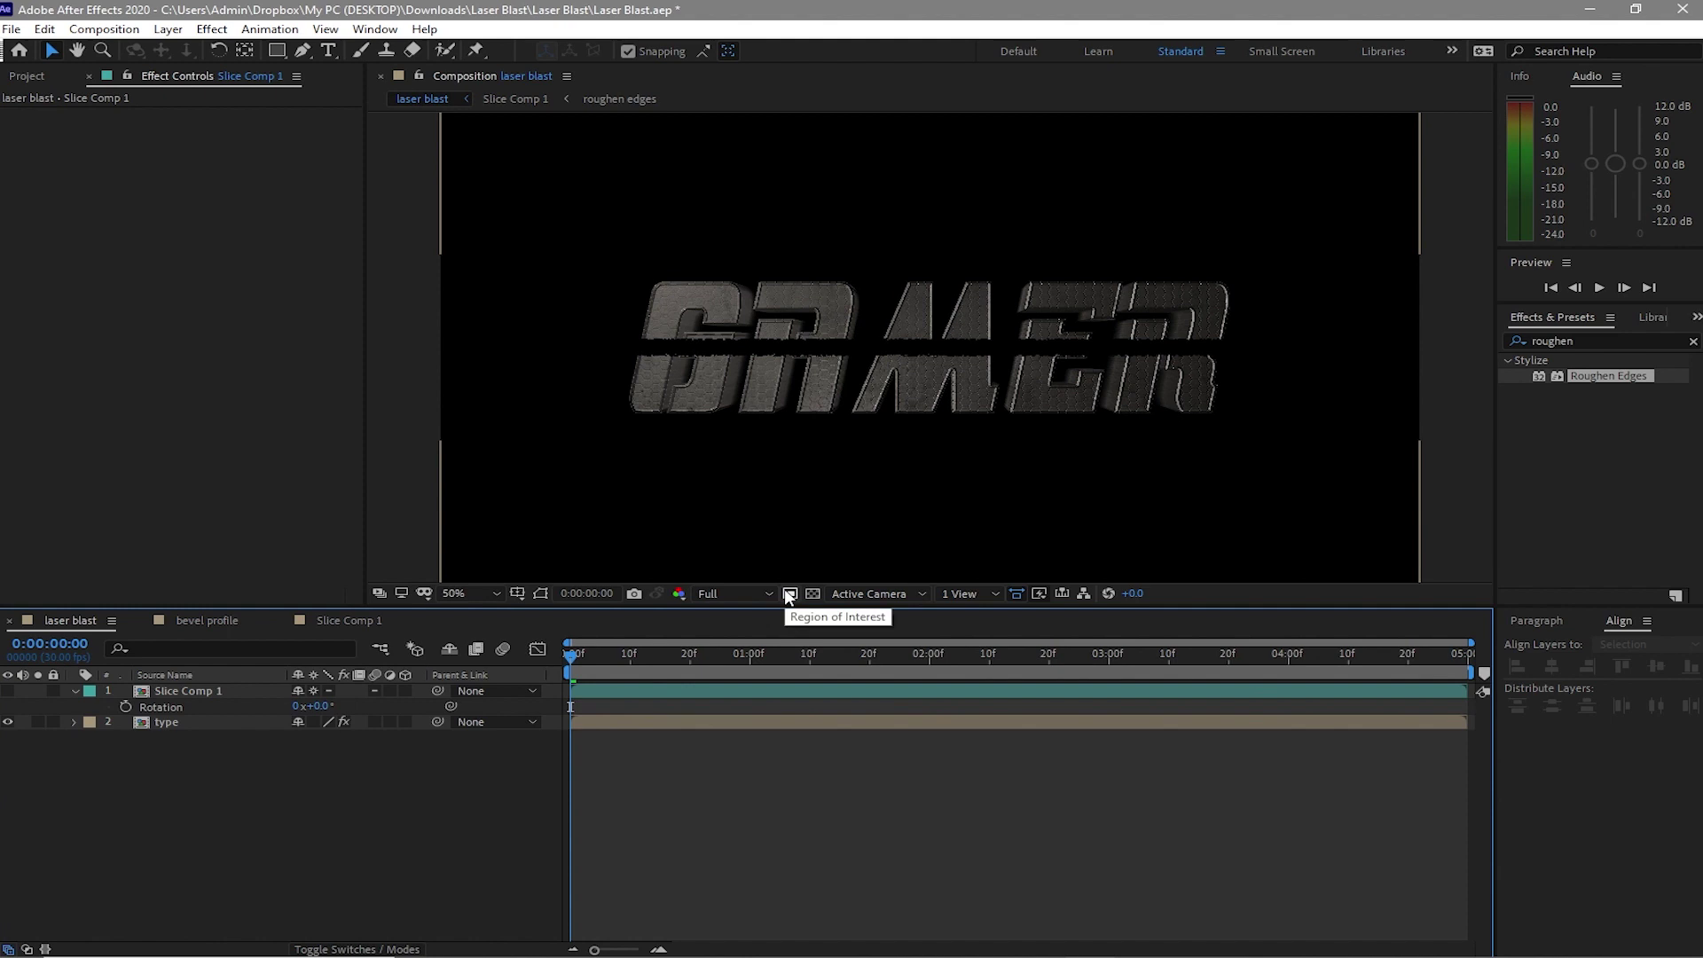
Create a composition-sized solid named "BG" in the laser blast composition
click(166, 722)
click(167, 28)
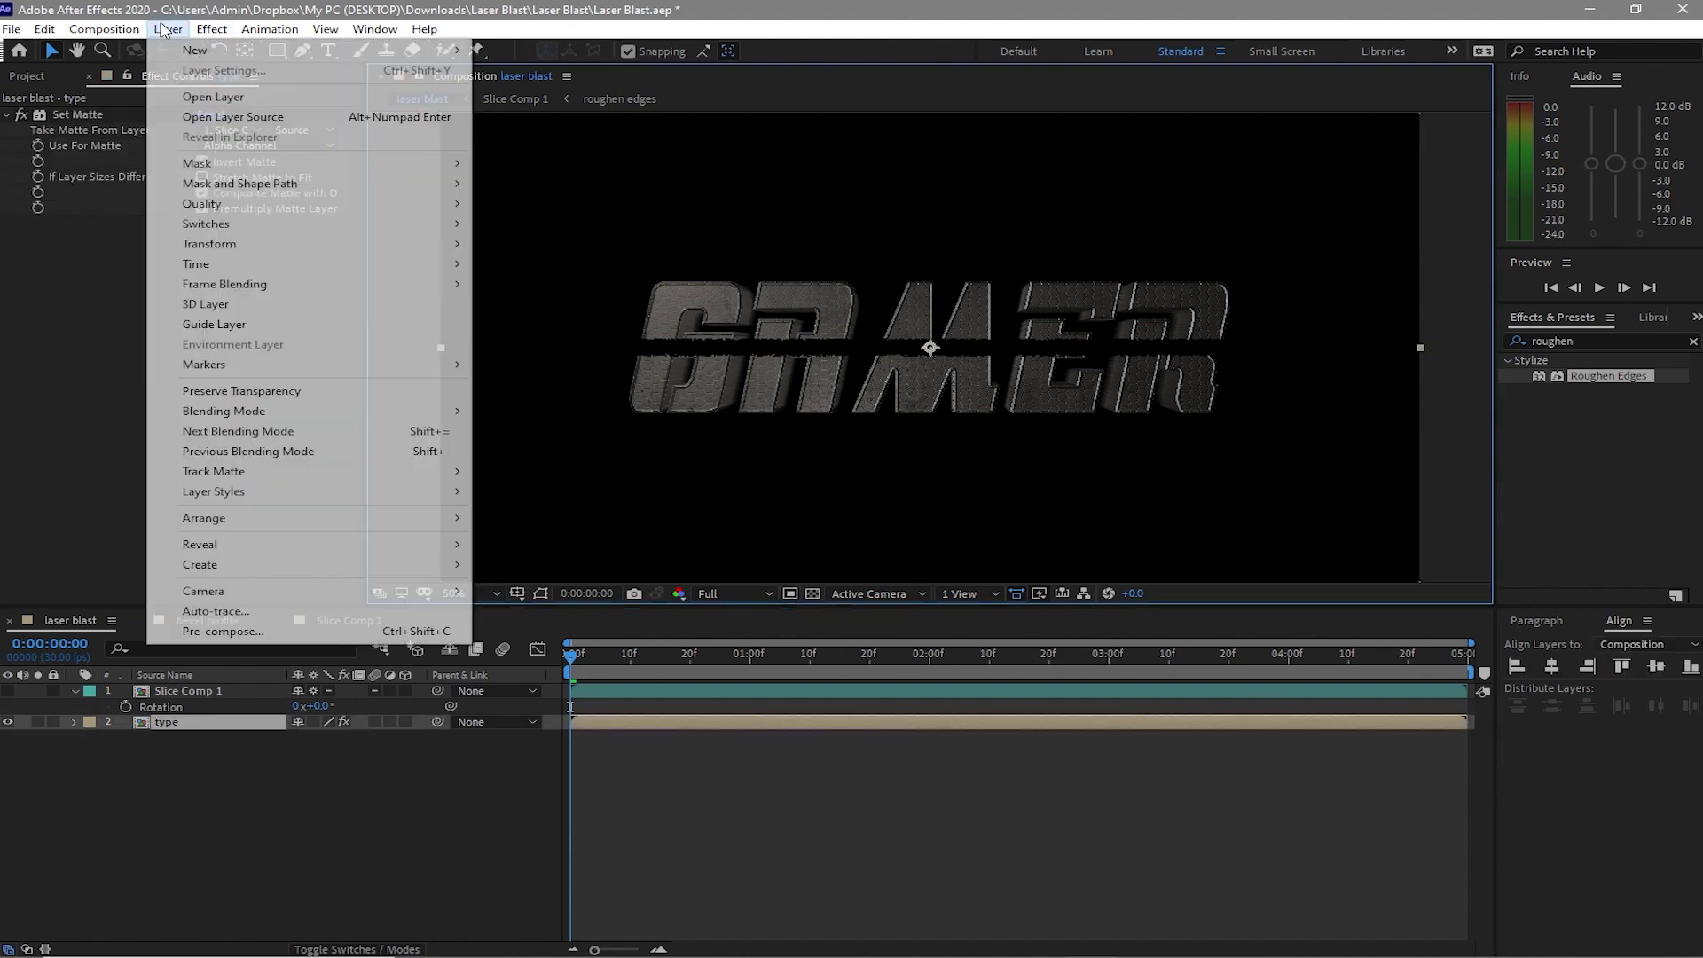
click(520, 70)
text(BG)
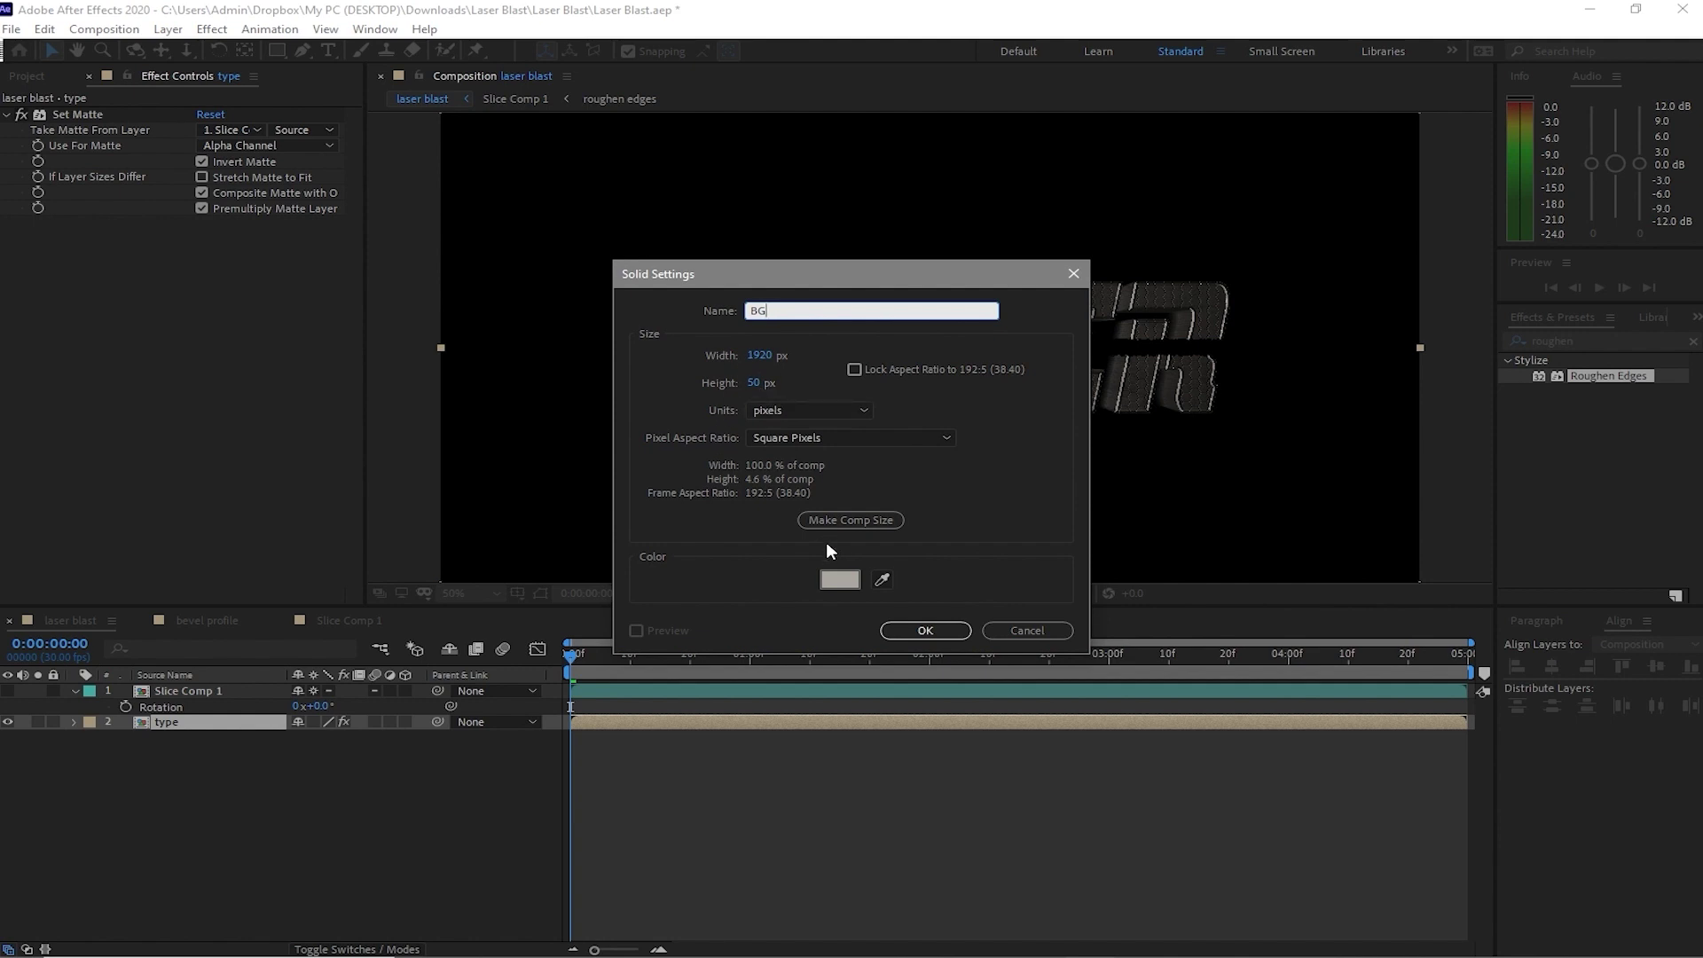
click(812, 520)
click(919, 630)
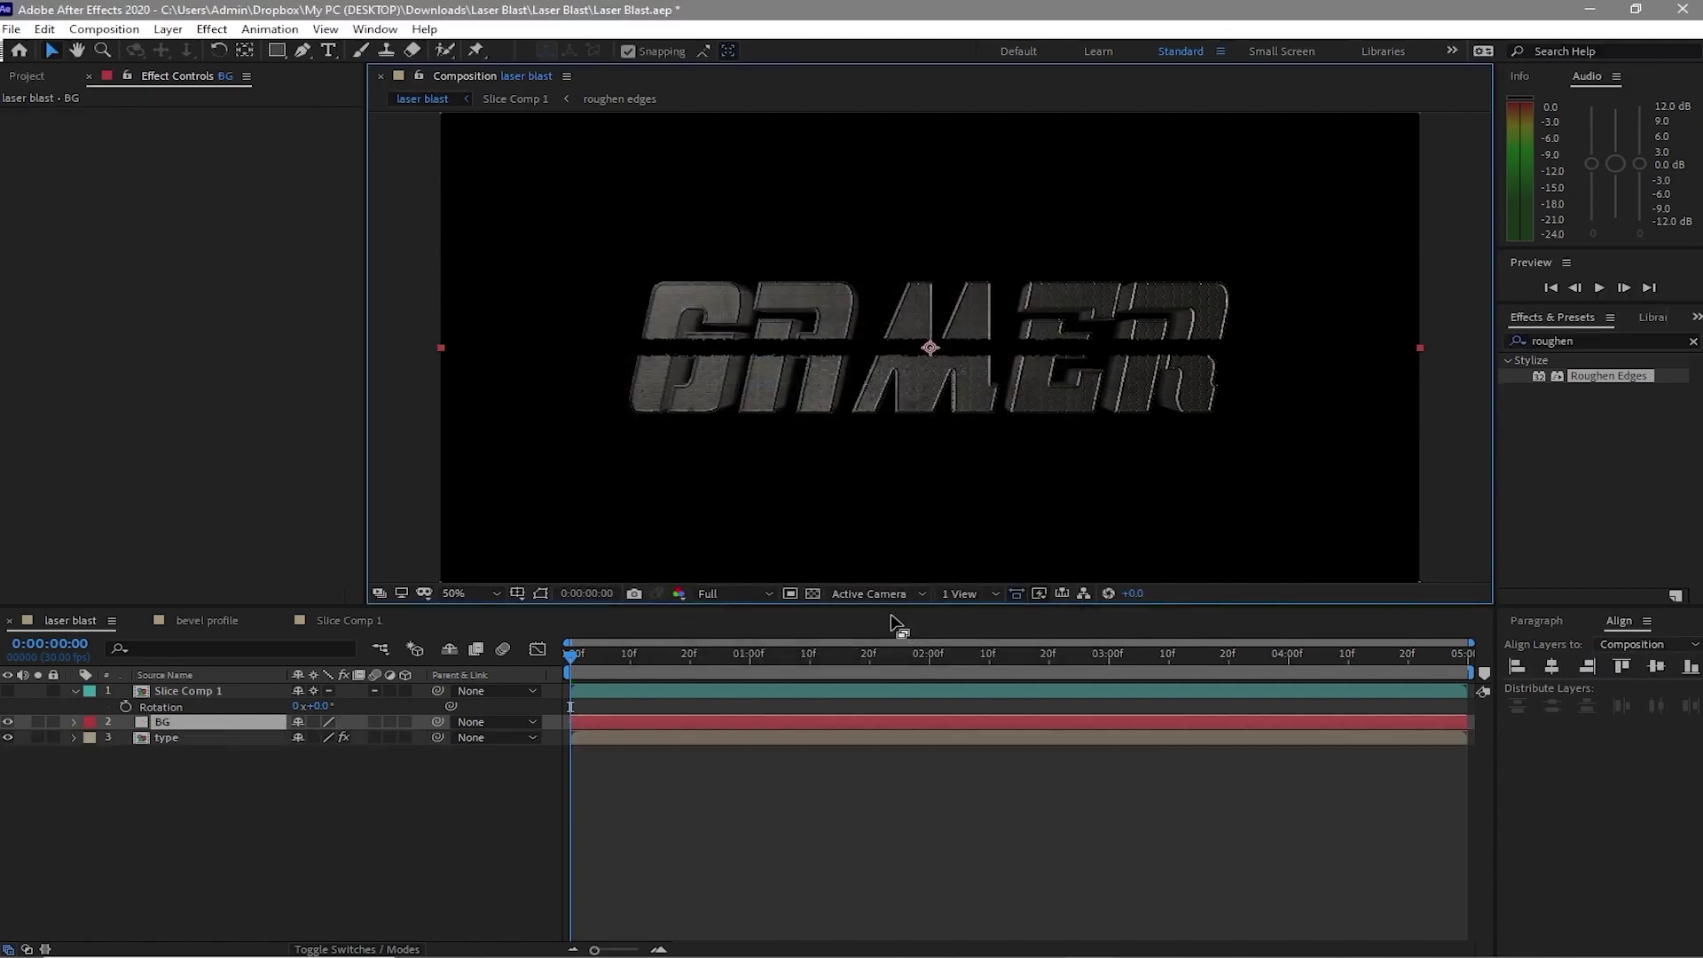
Apply Gradient Ramp to the BG solid and set its shape to Radial Ramp
click(212, 28)
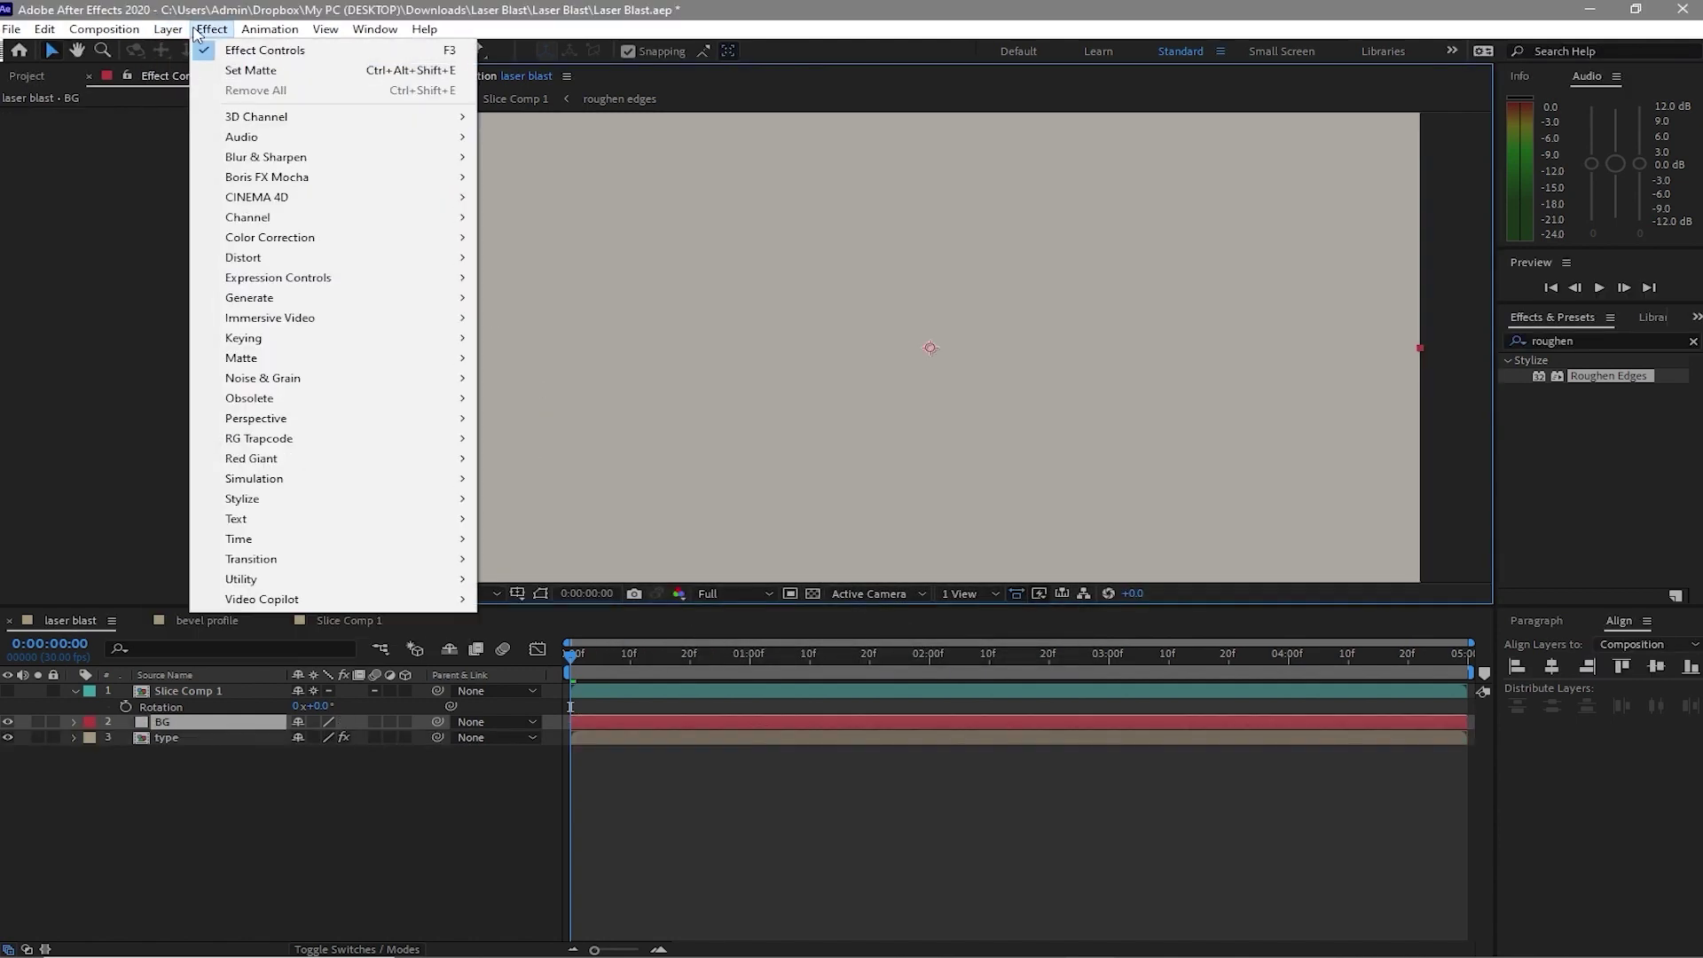
mouse_move(408, 297)
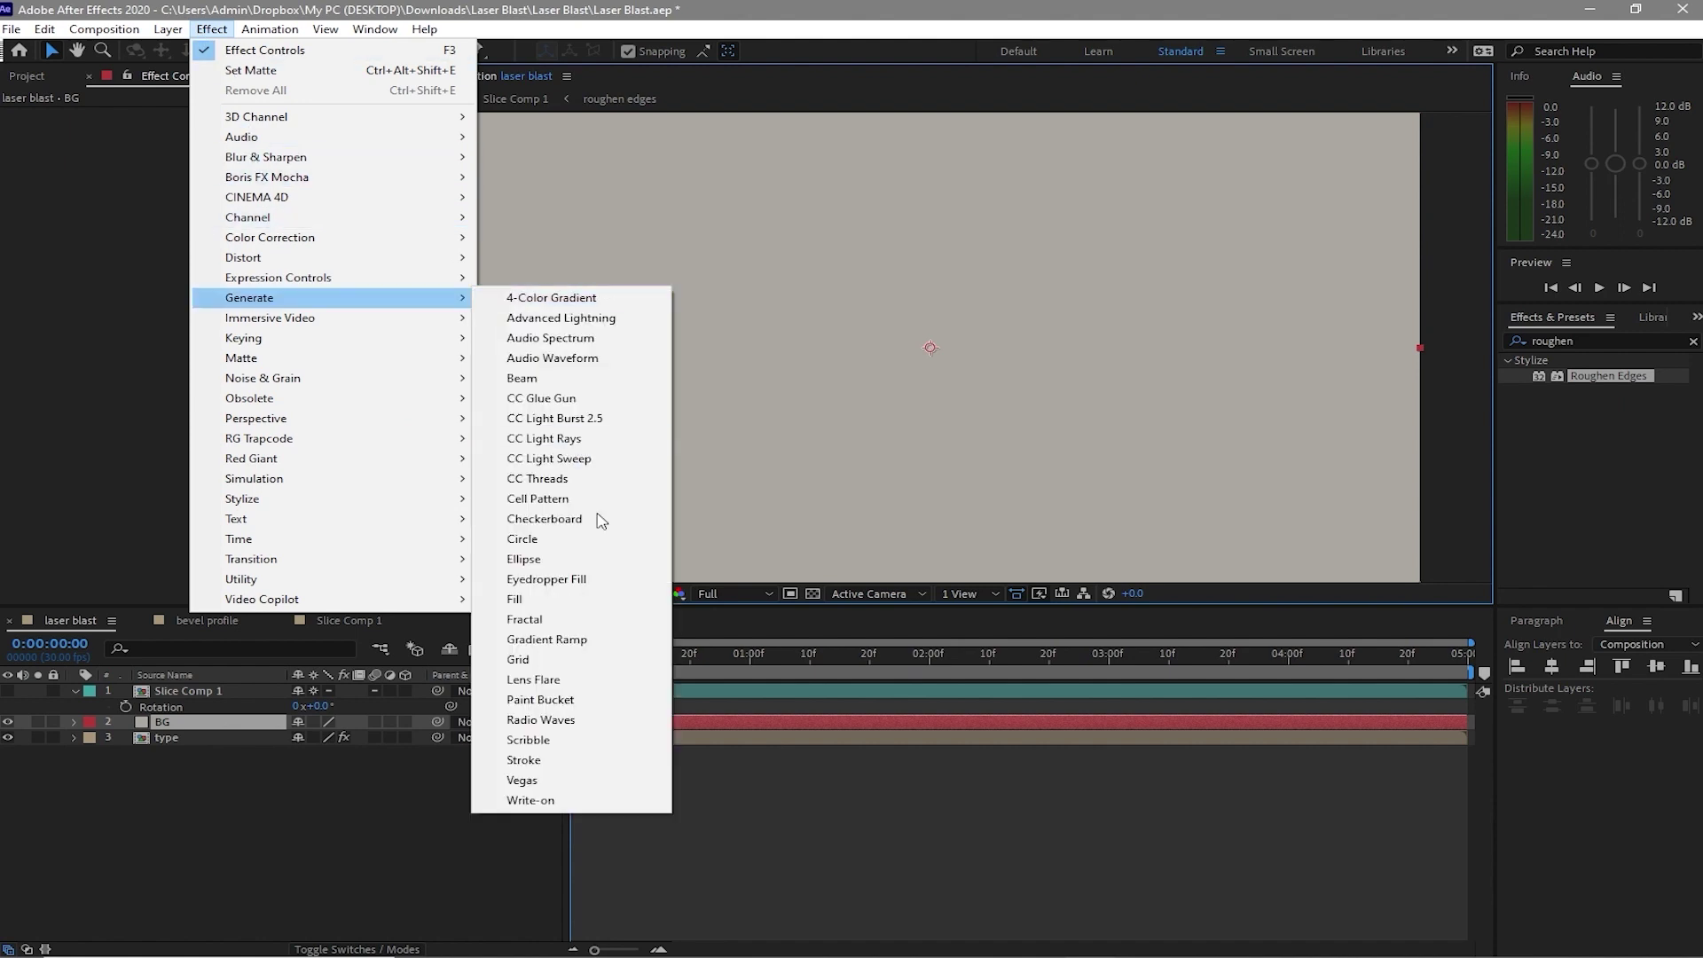
click(588, 642)
click(294, 190)
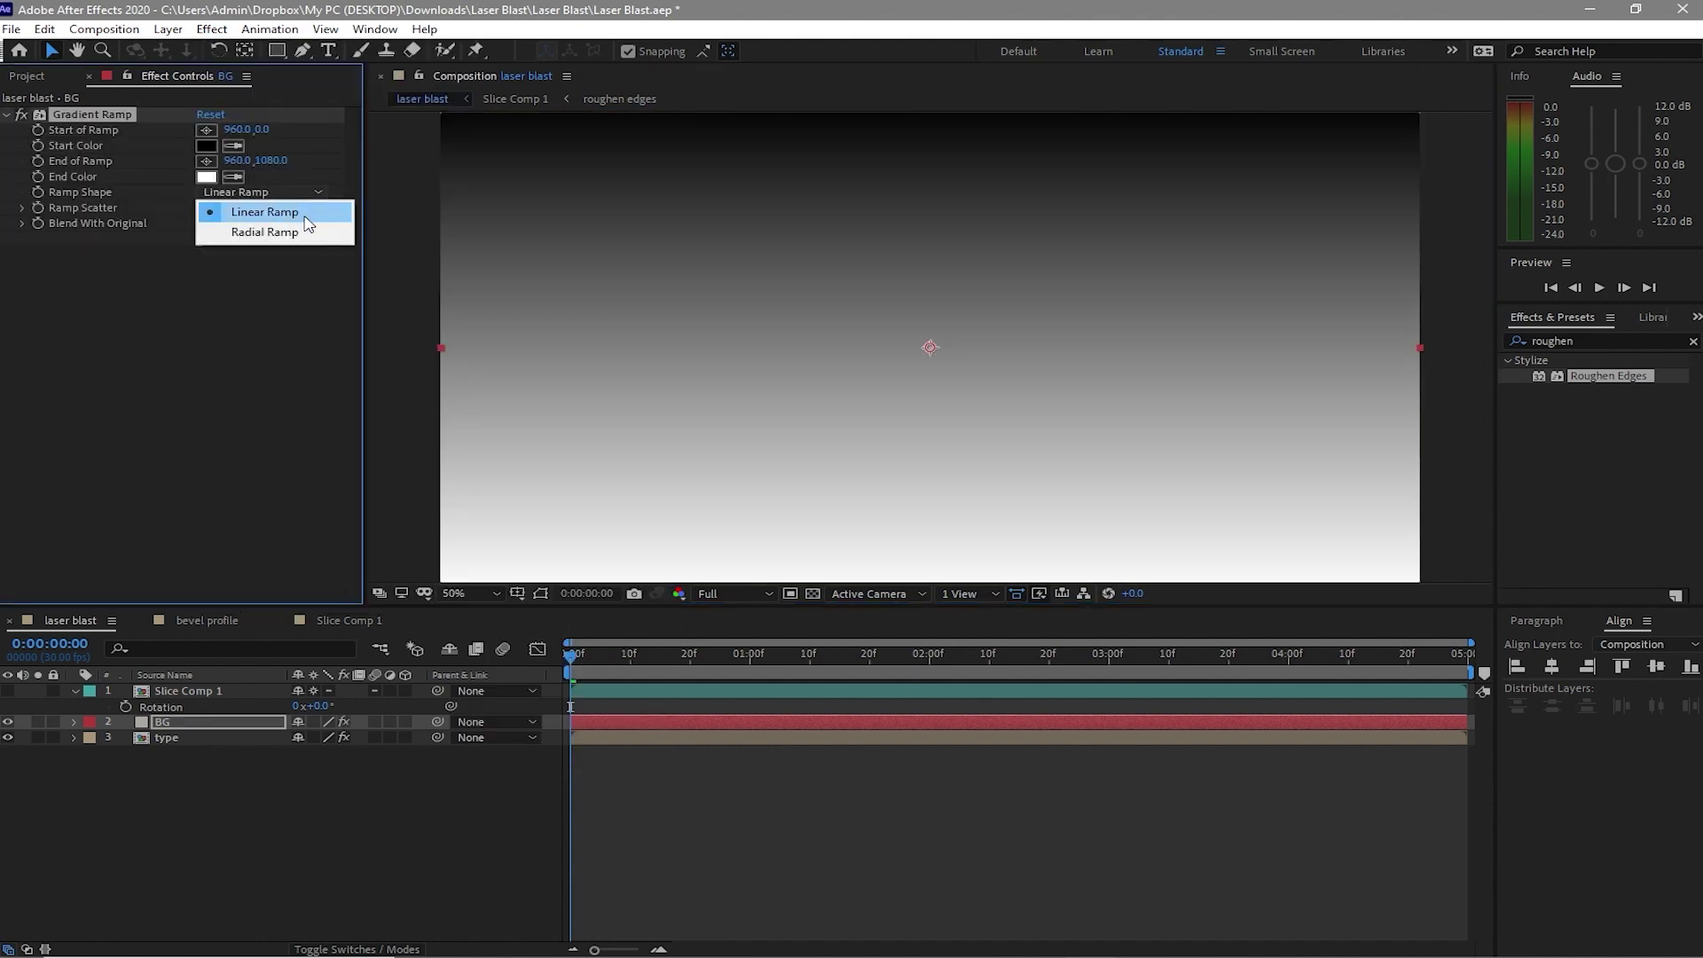
click(307, 232)
Place the ramp's start at about 88, -64 and its end at about 3464, 2032, with a dark grey start color and grey end color
scroll(930, 292, down, 4)
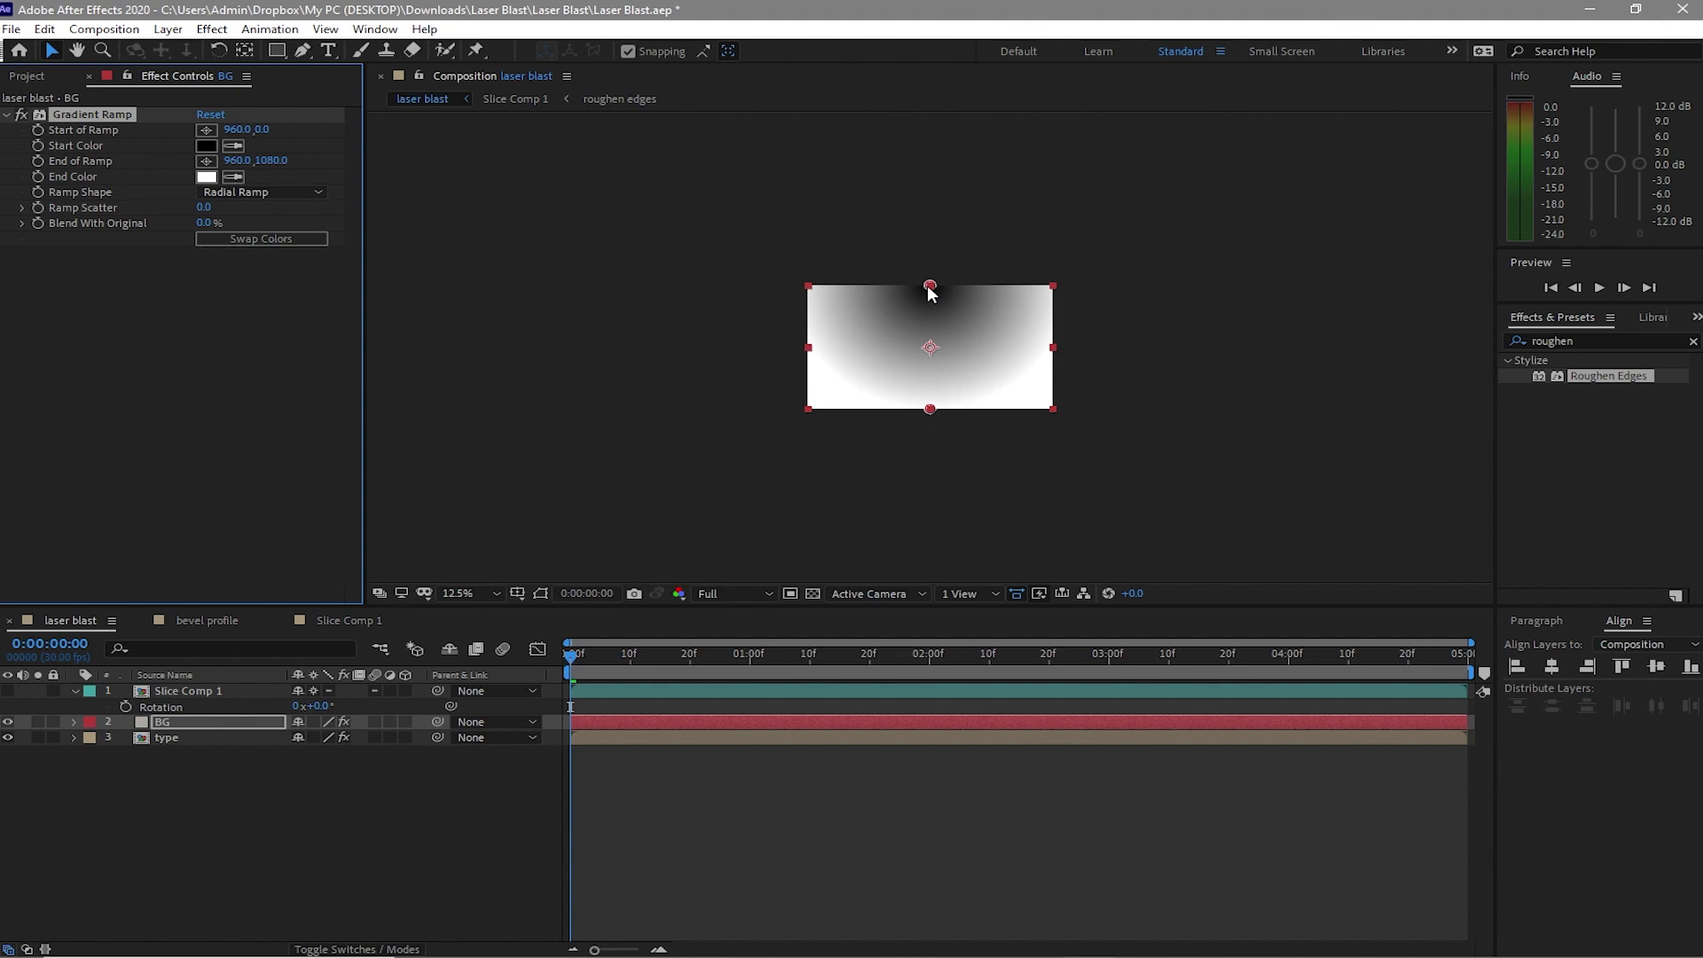
drag(931, 287, 819, 278)
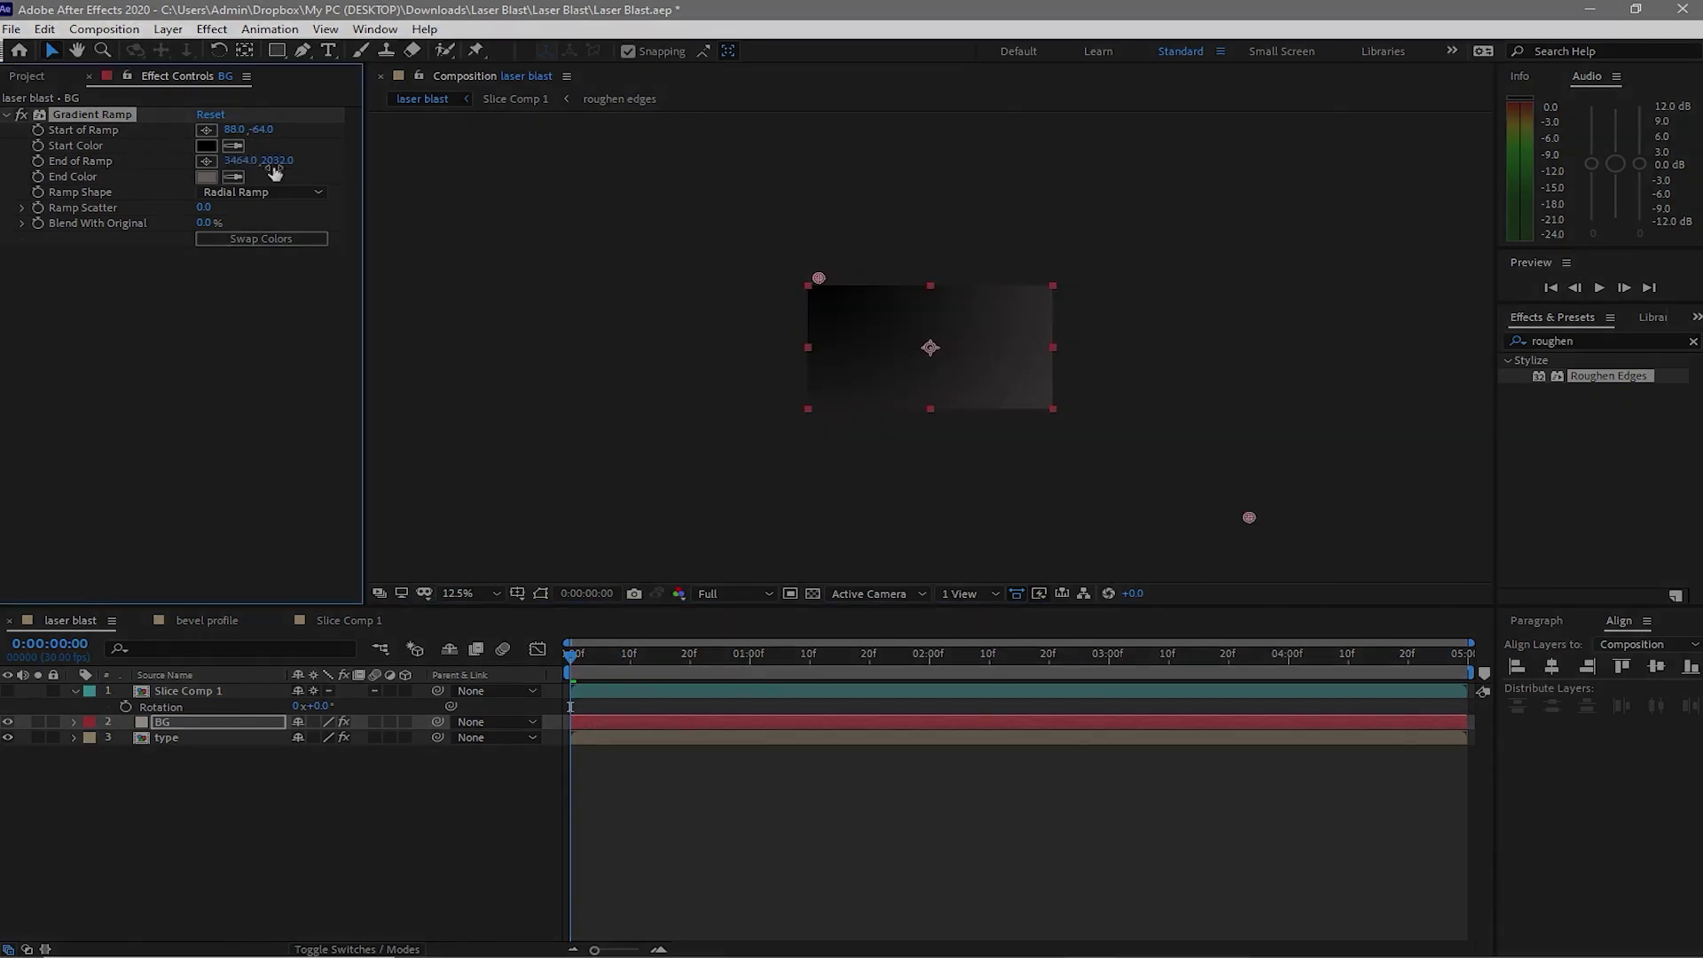
drag(538, 754, 537, 800)
click(973, 597)
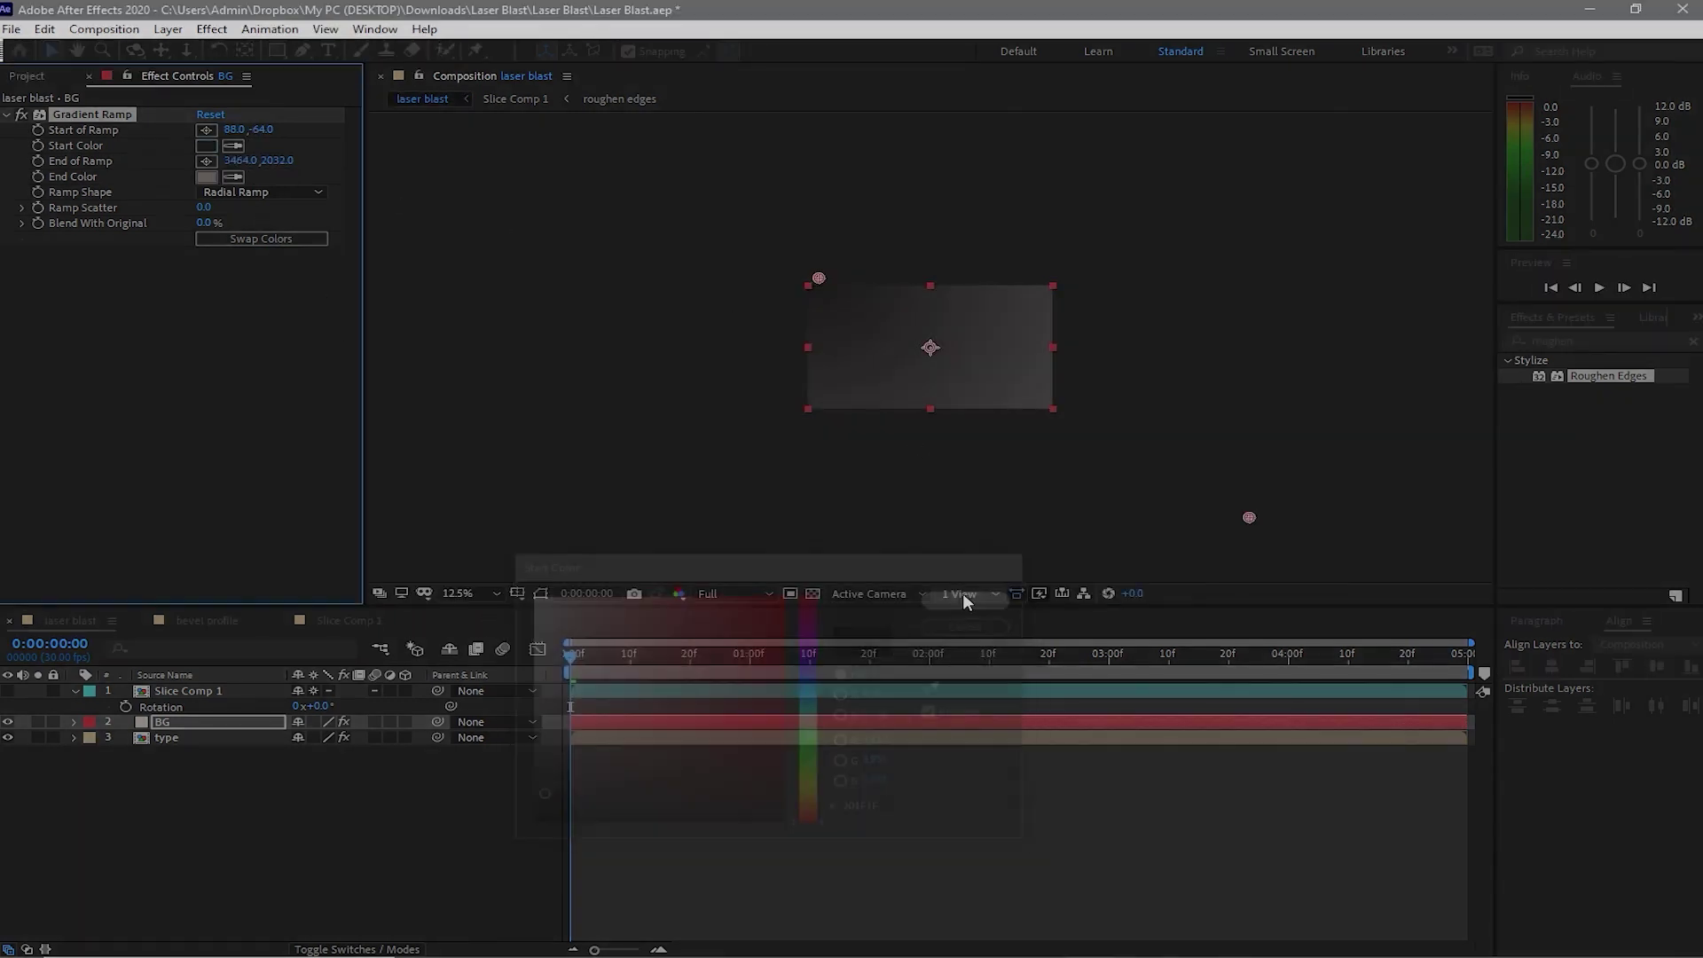
Move the BG layer beneath the type layer and collapse Slice Comp 1's properties
key(period)
key(period)
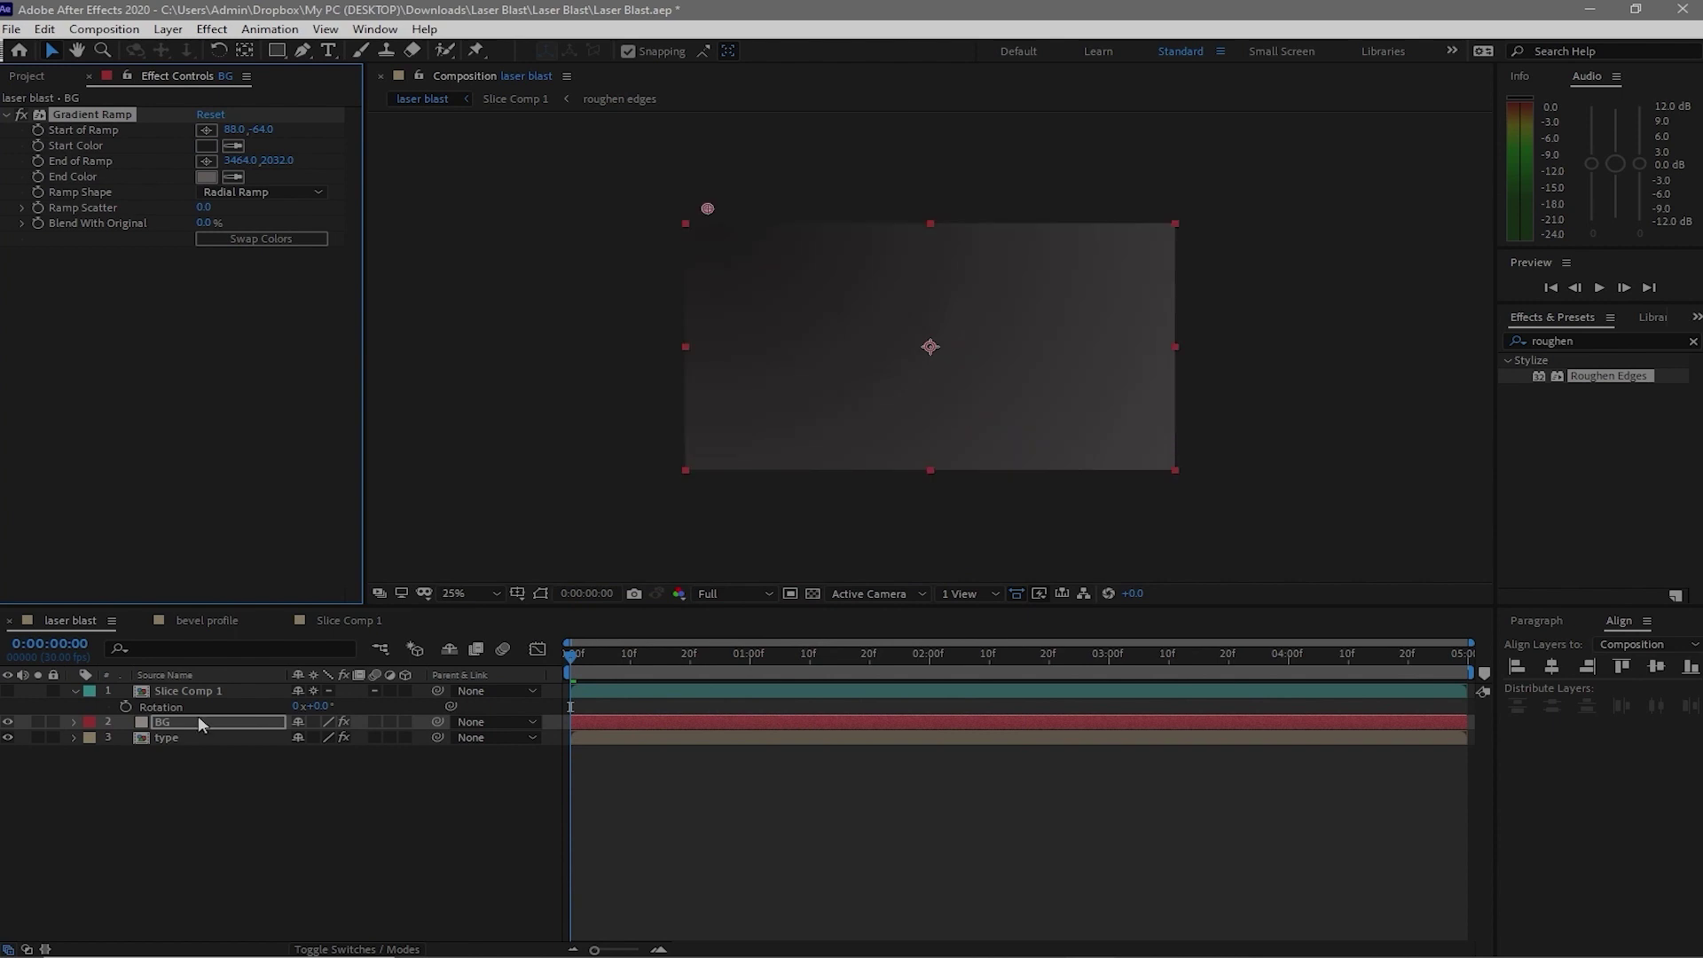
drag(198, 722, 204, 756)
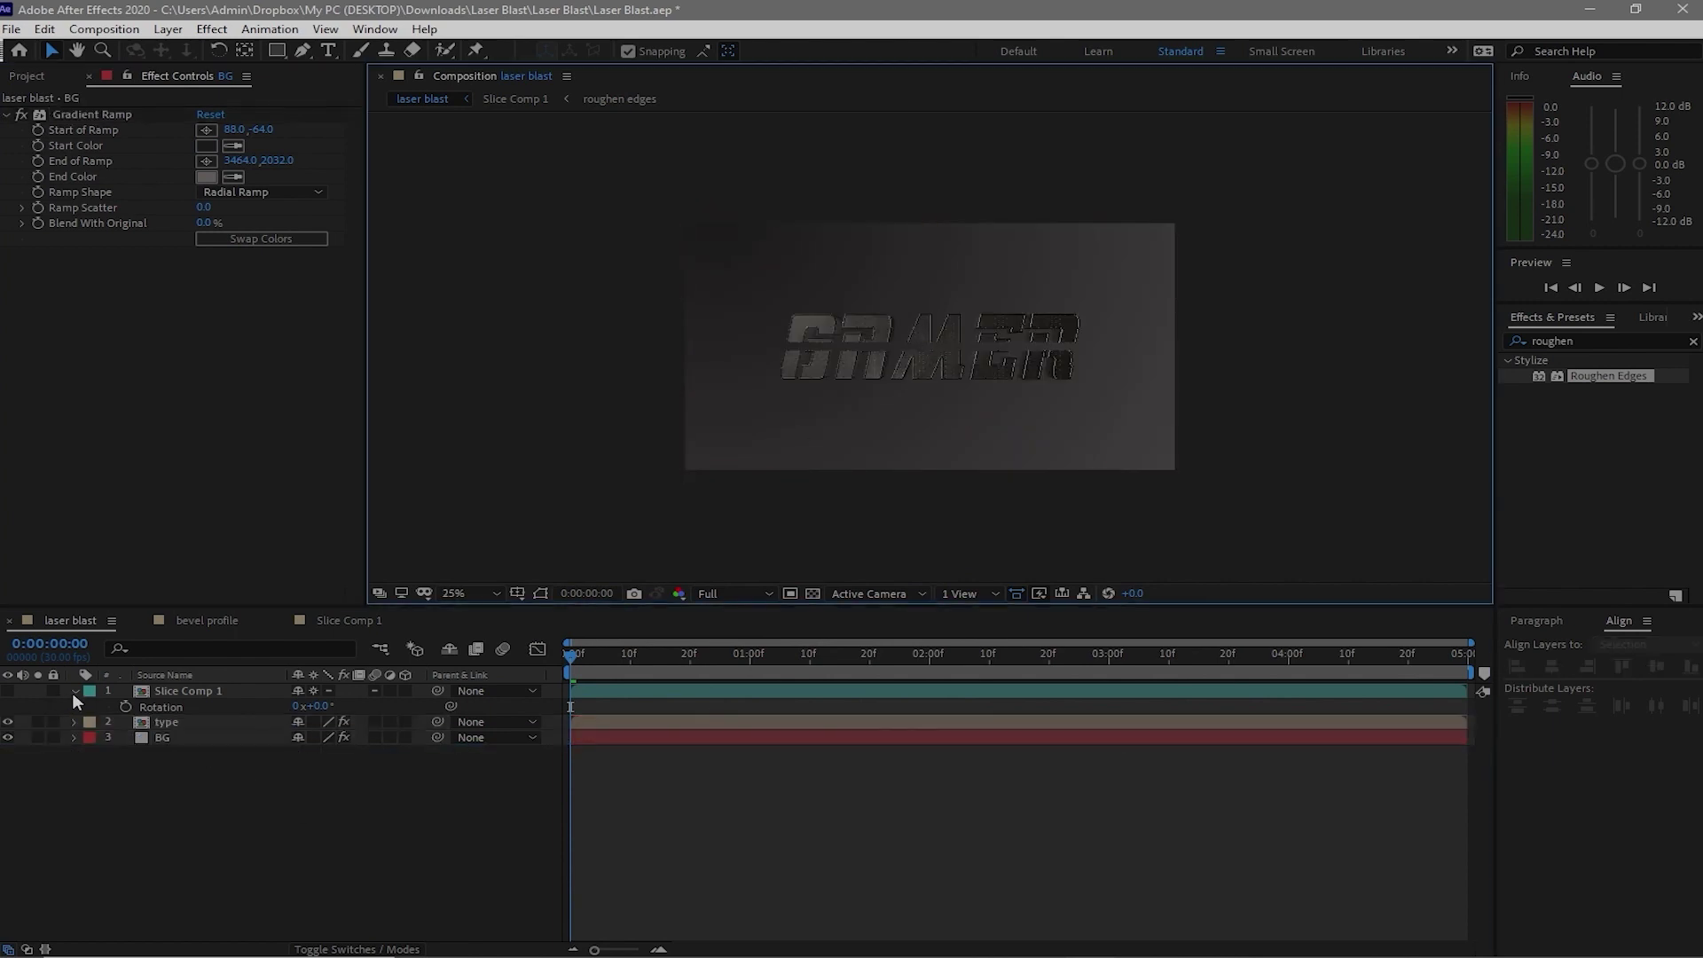
click(74, 691)
Duplicate the type layer together with its Set Matte effect
click(167, 707)
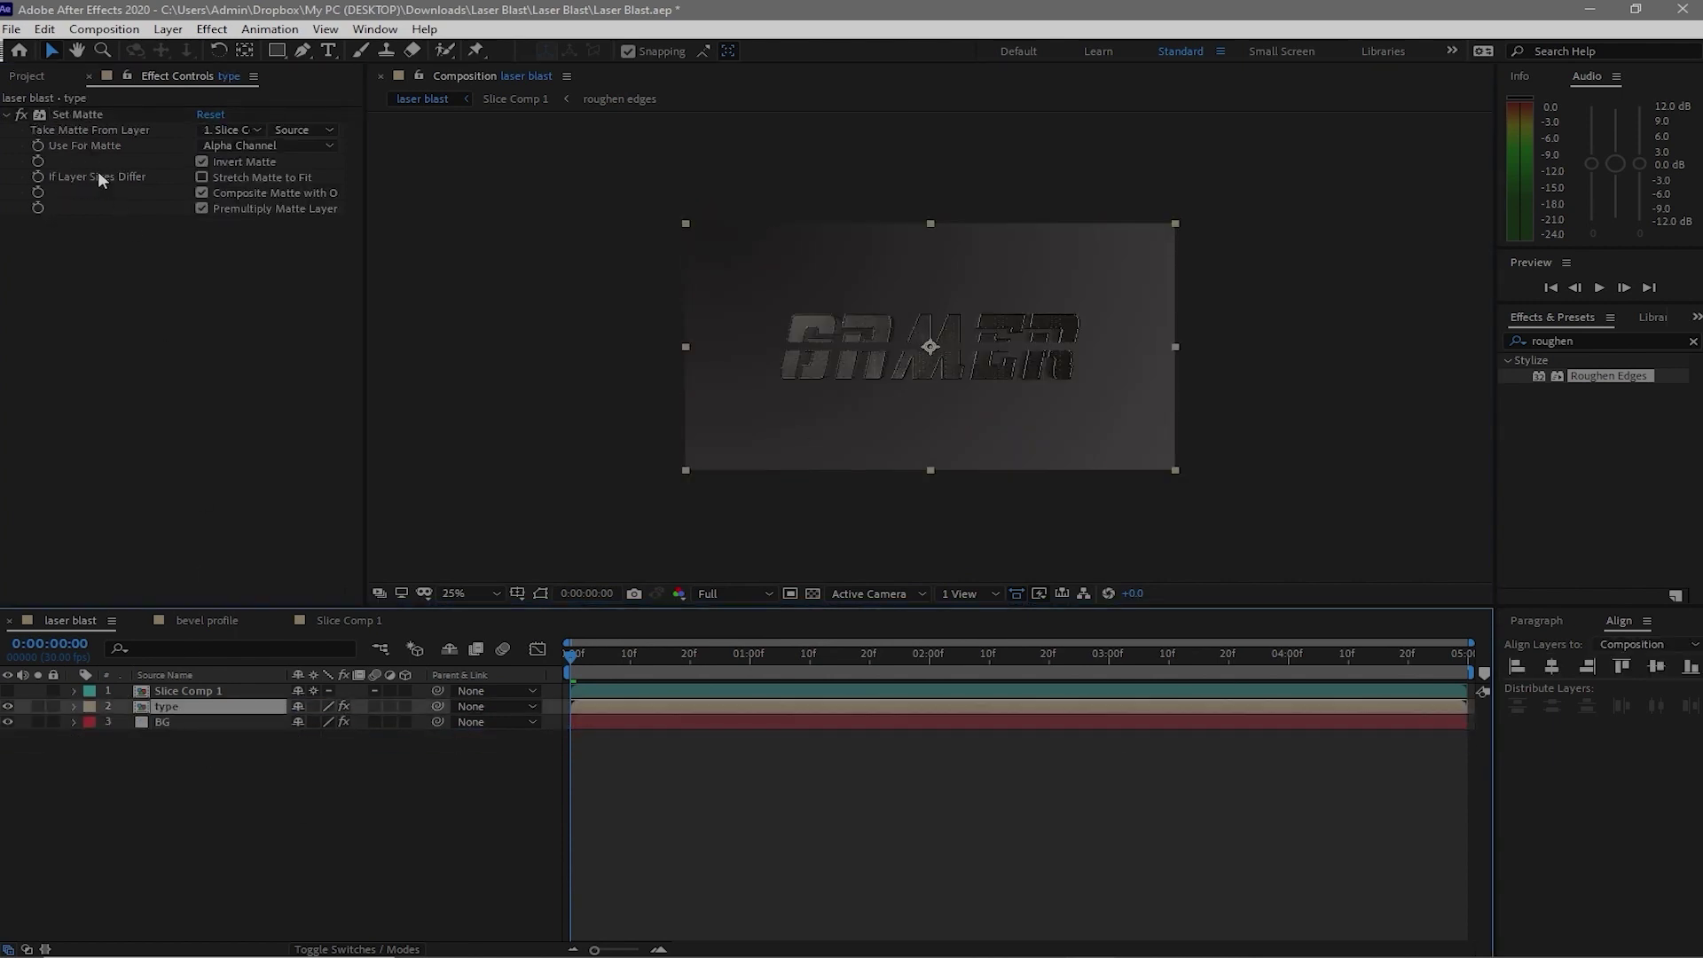
click(45, 29)
click(142, 264)
Apply Fast Box Blur to the lower type layer with a blur radius of 6 and 1 iteration
click(189, 722)
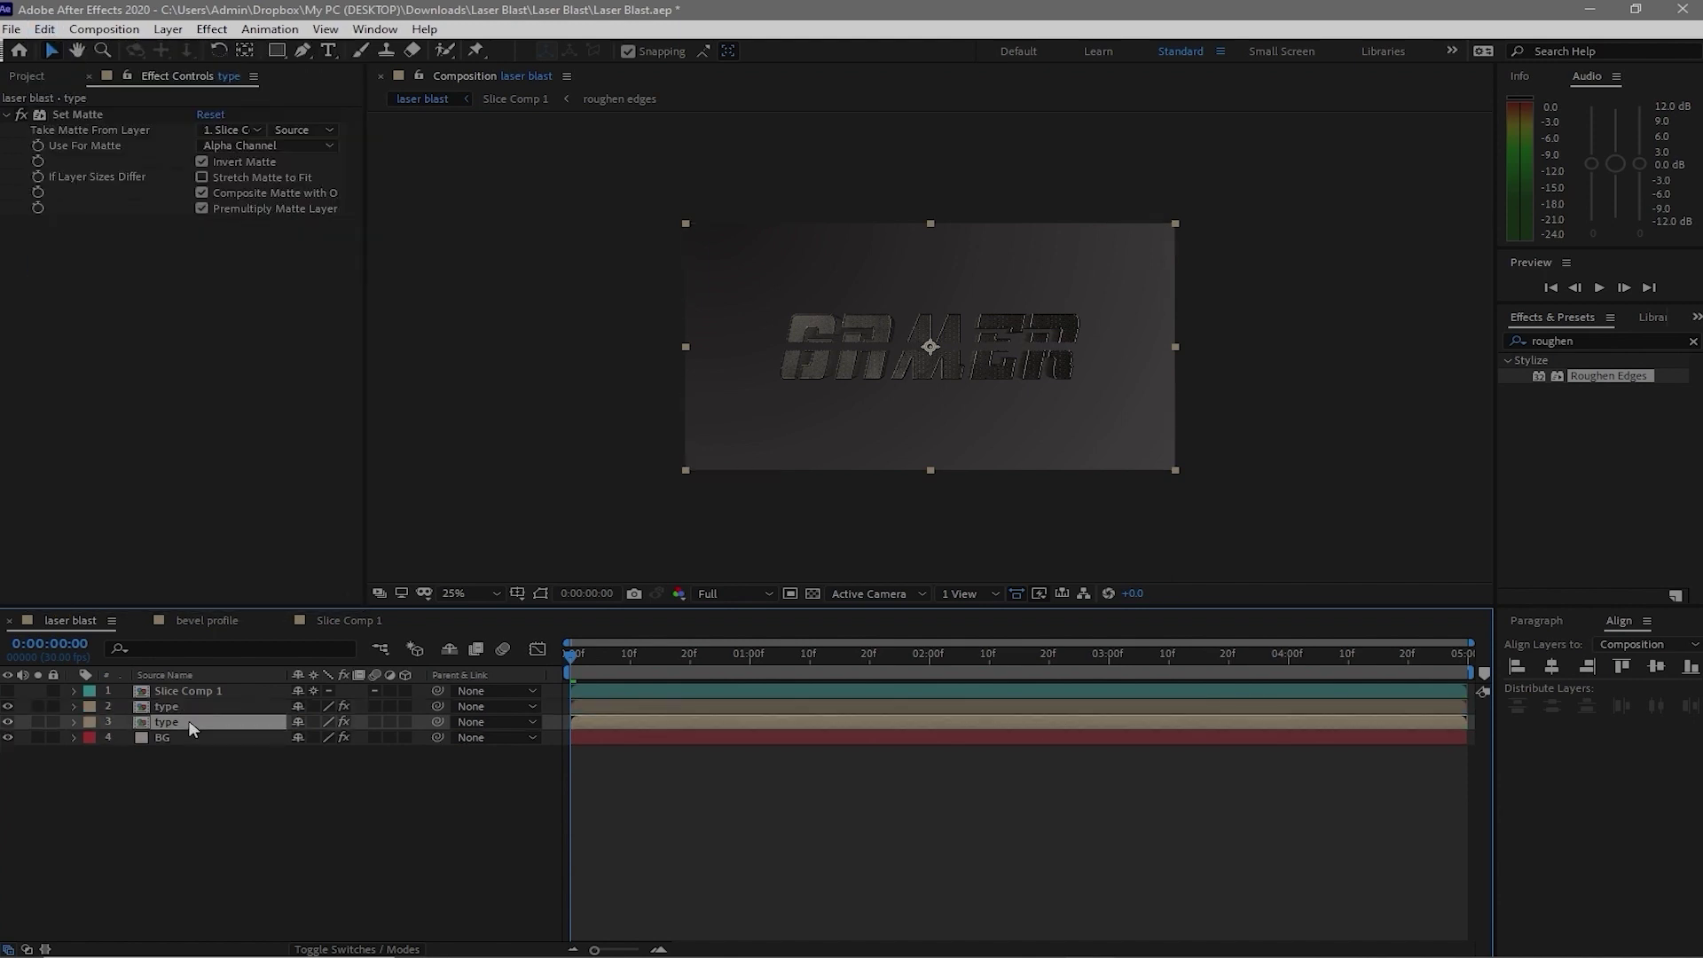
click(212, 28)
mouse_move(313, 221)
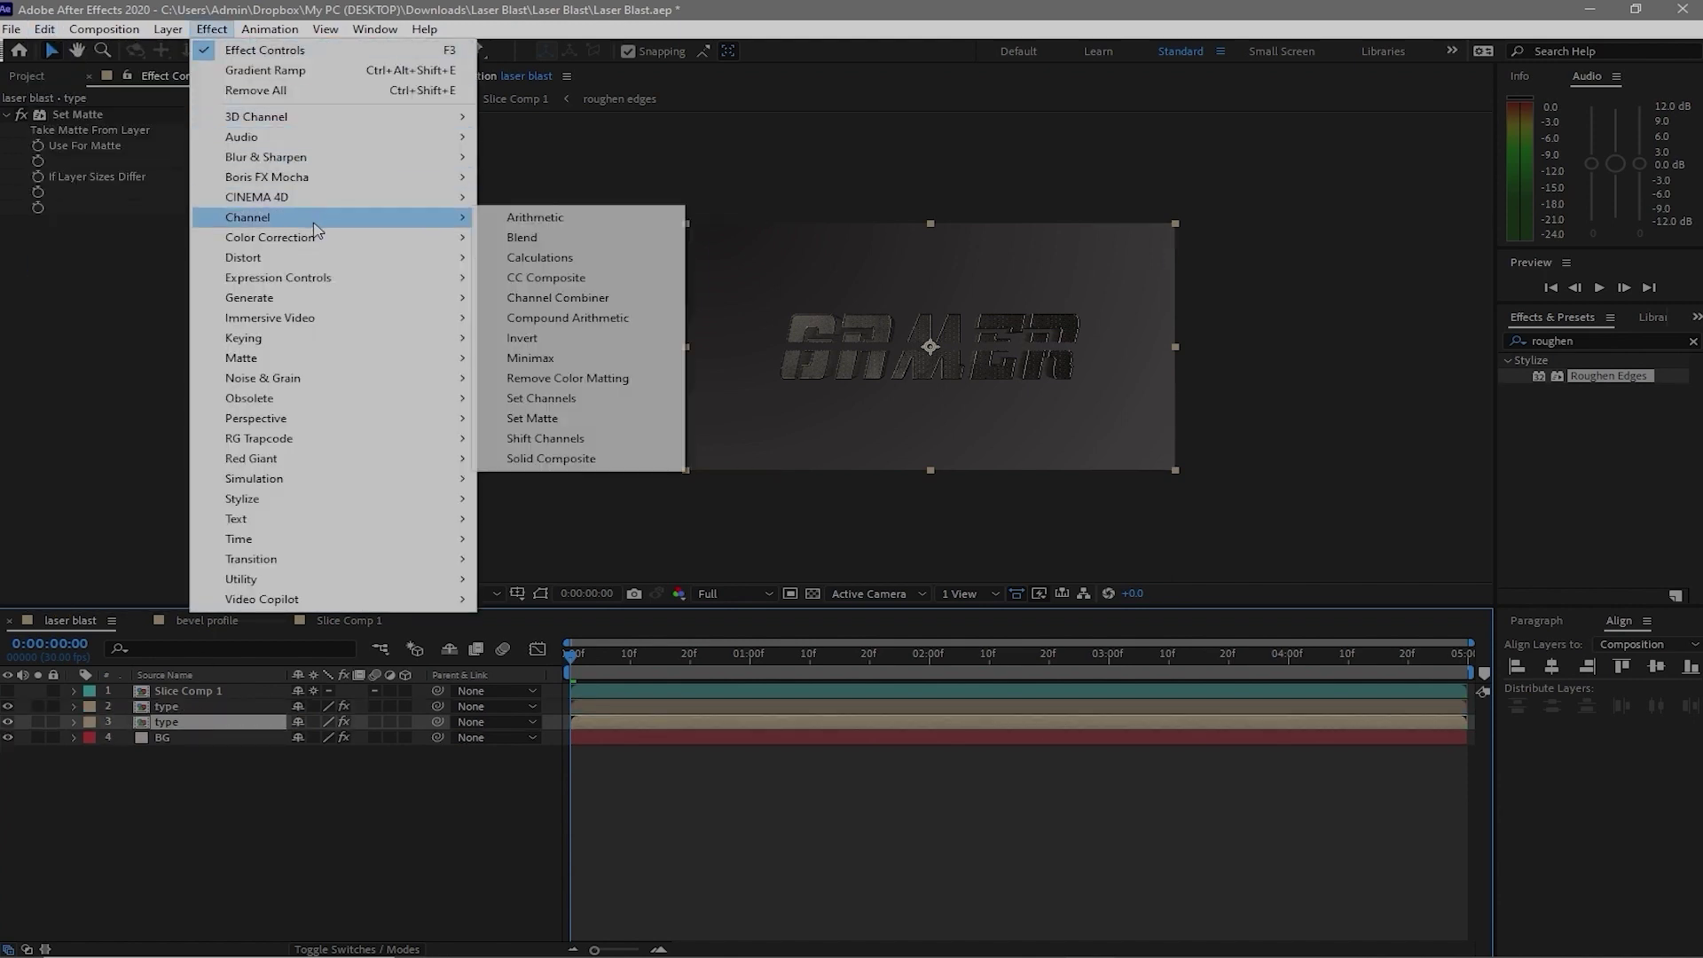
mouse_move(351, 163)
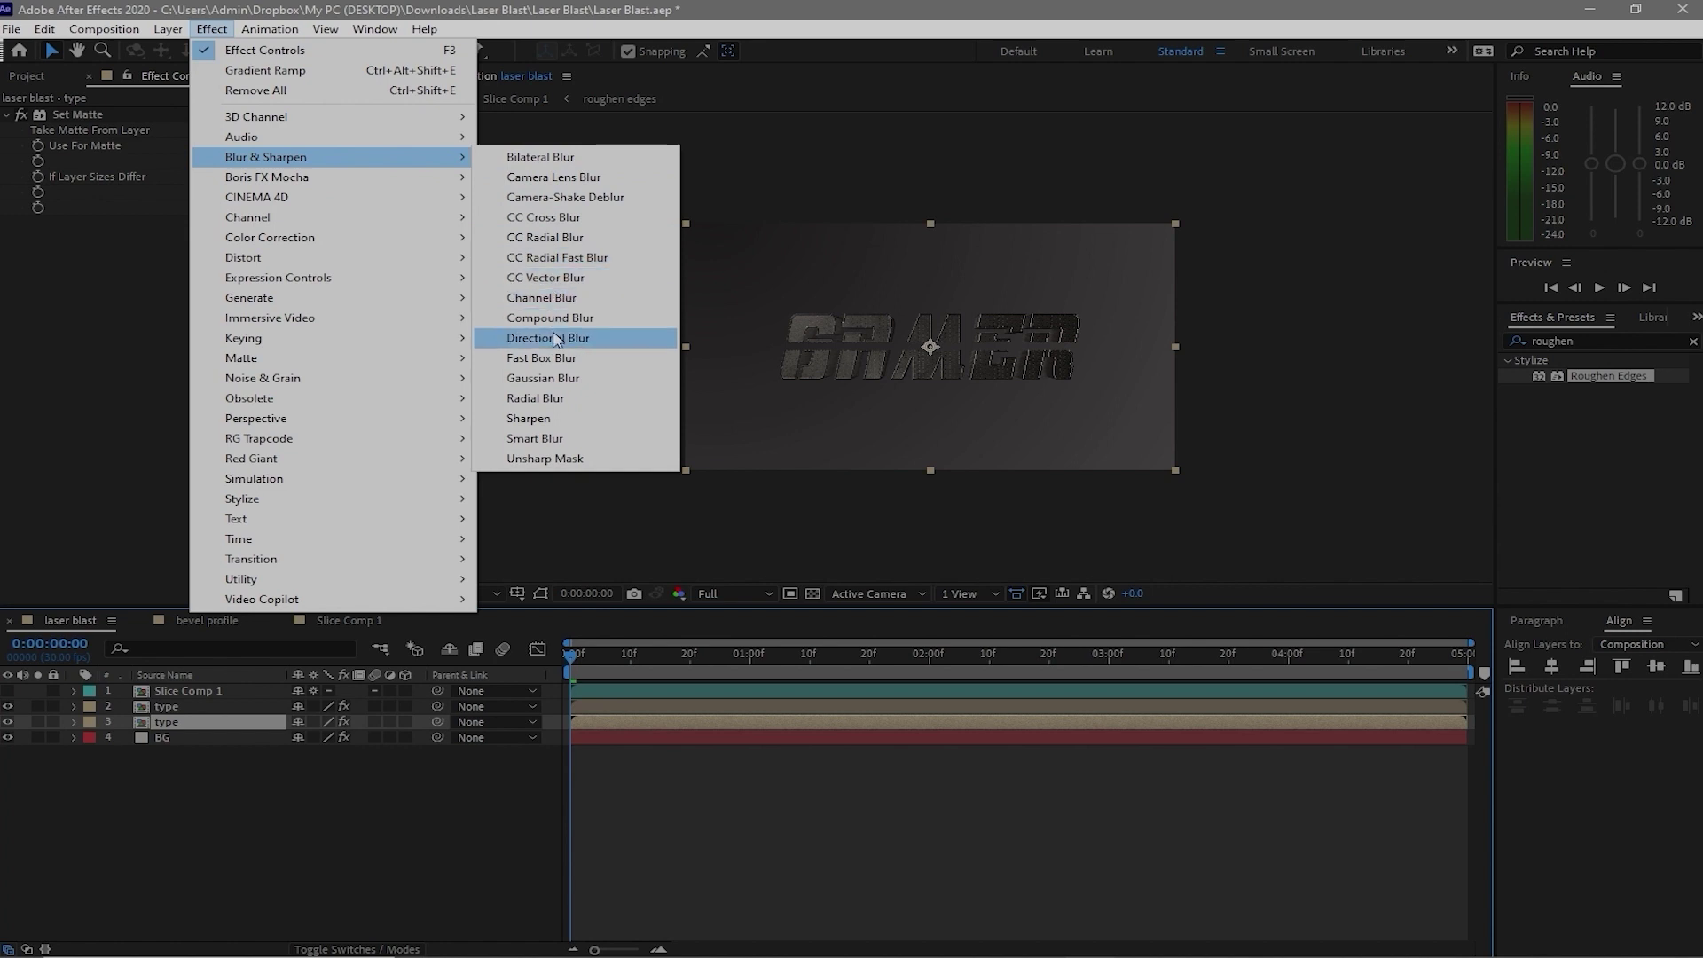
click(541, 358)
click(205, 239)
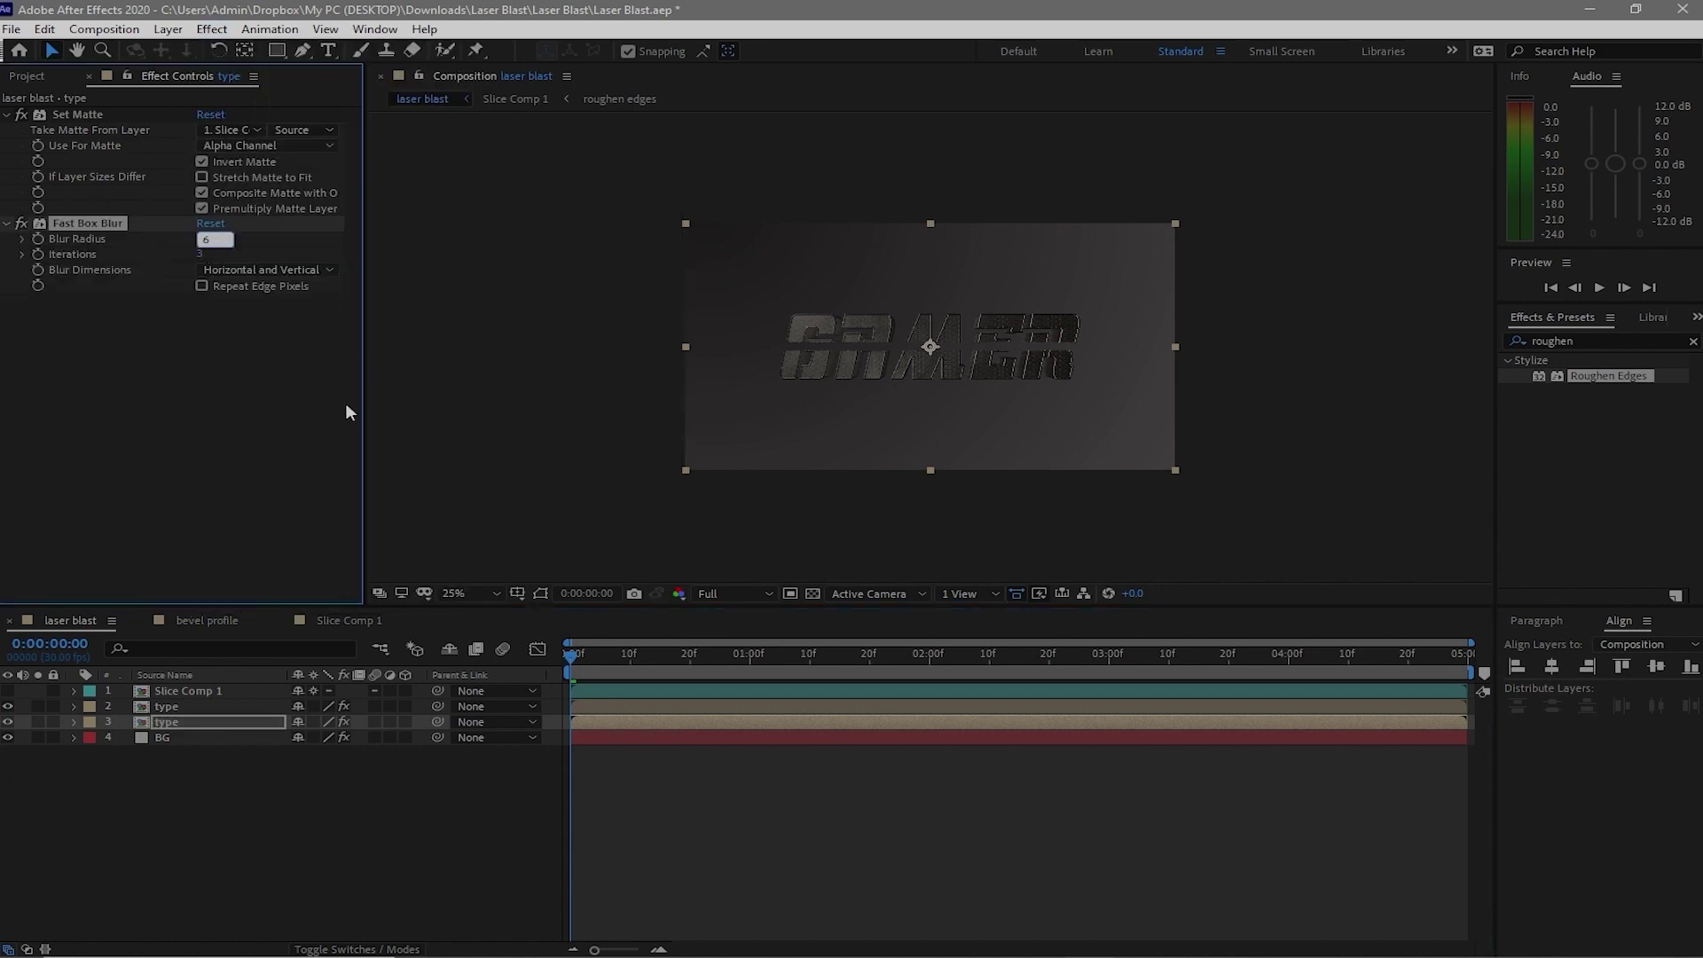
click(243, 425)
Add Curves to the lower type layer and steepen the Alpha channel curve by moving its white point far toward the black end
click(212, 28)
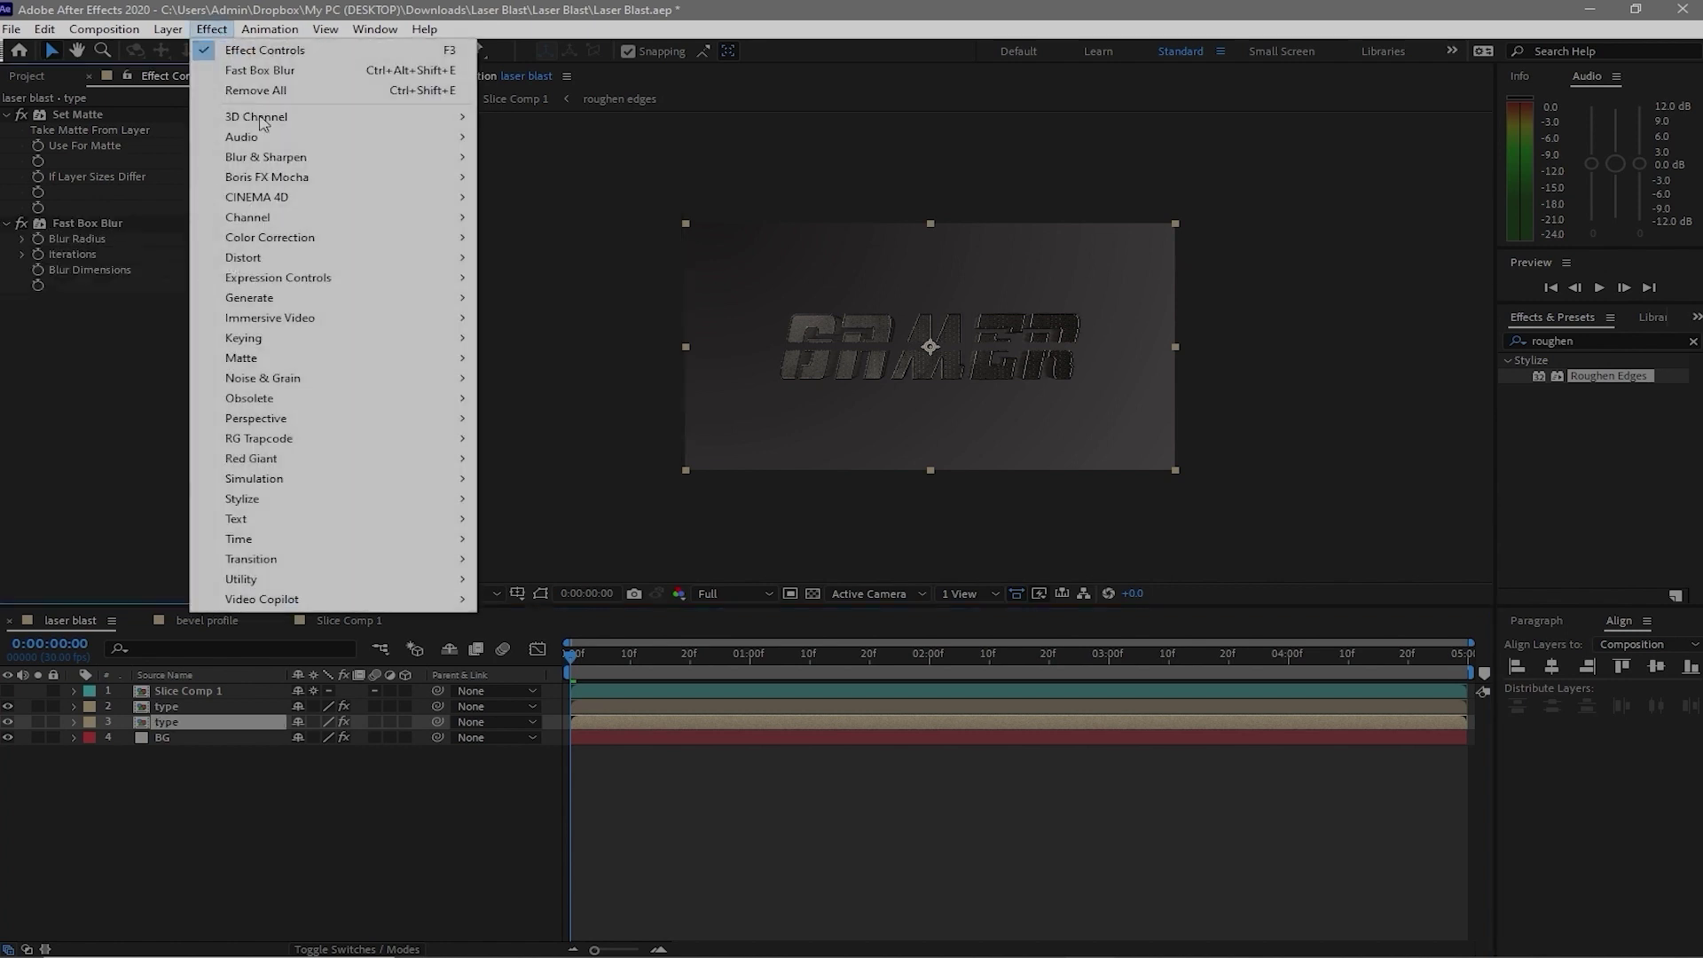
mouse_move(269, 237)
click(587, 610)
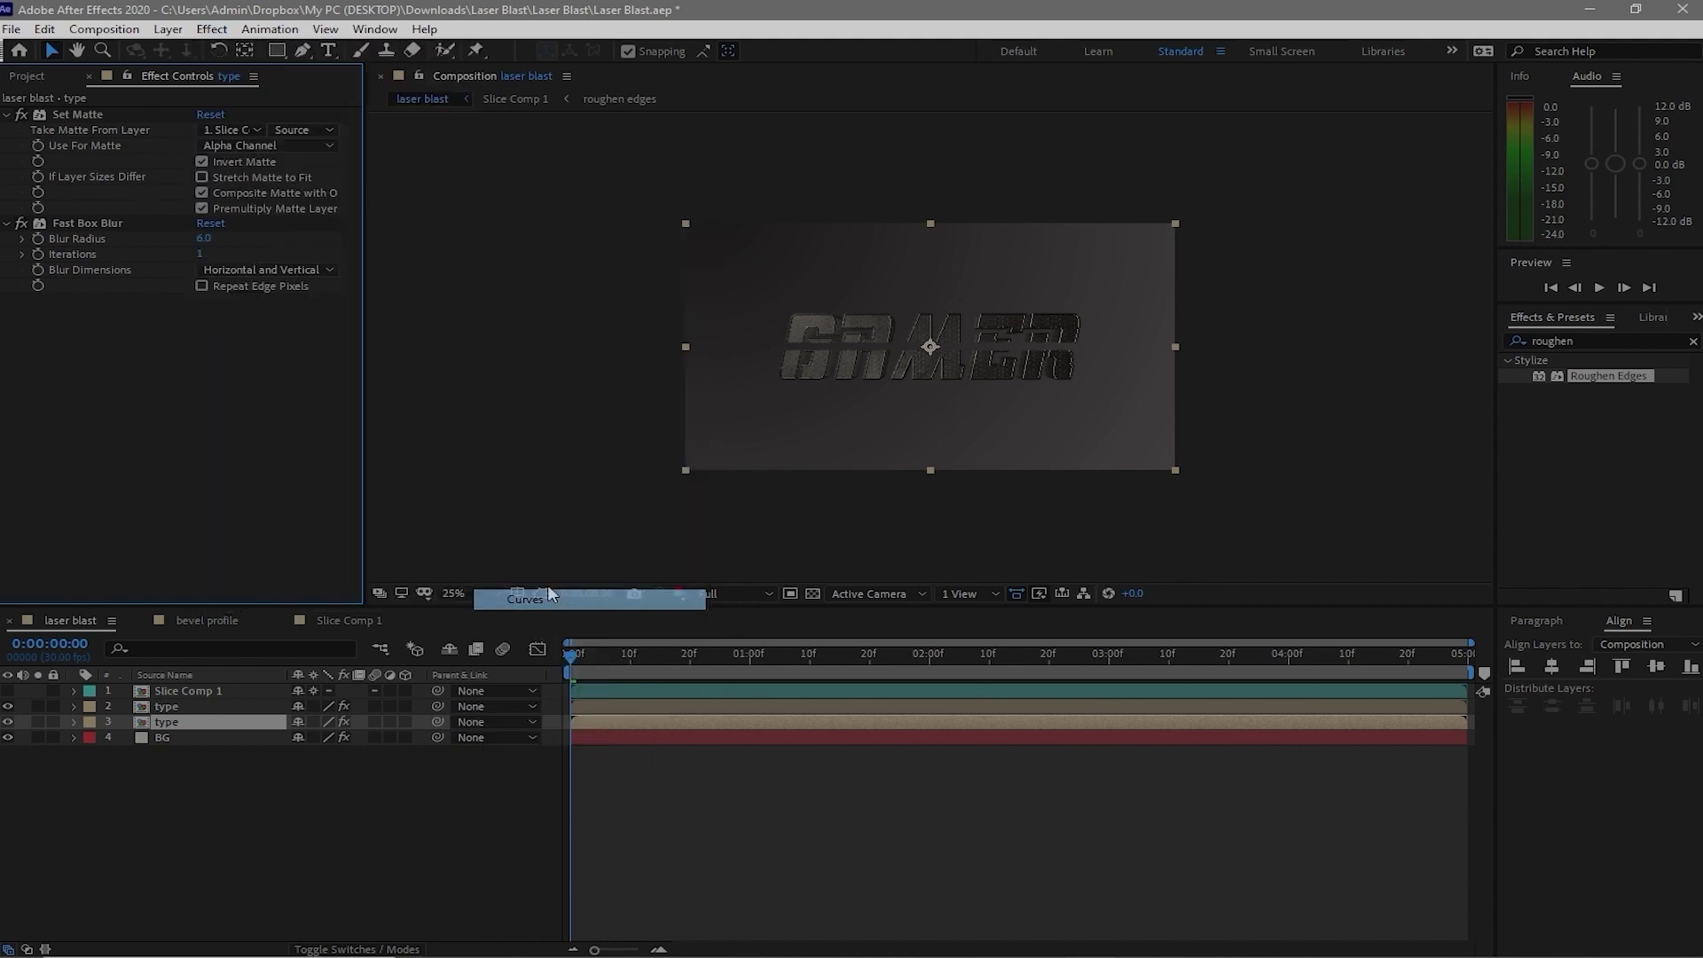
click(302, 256)
click(254, 356)
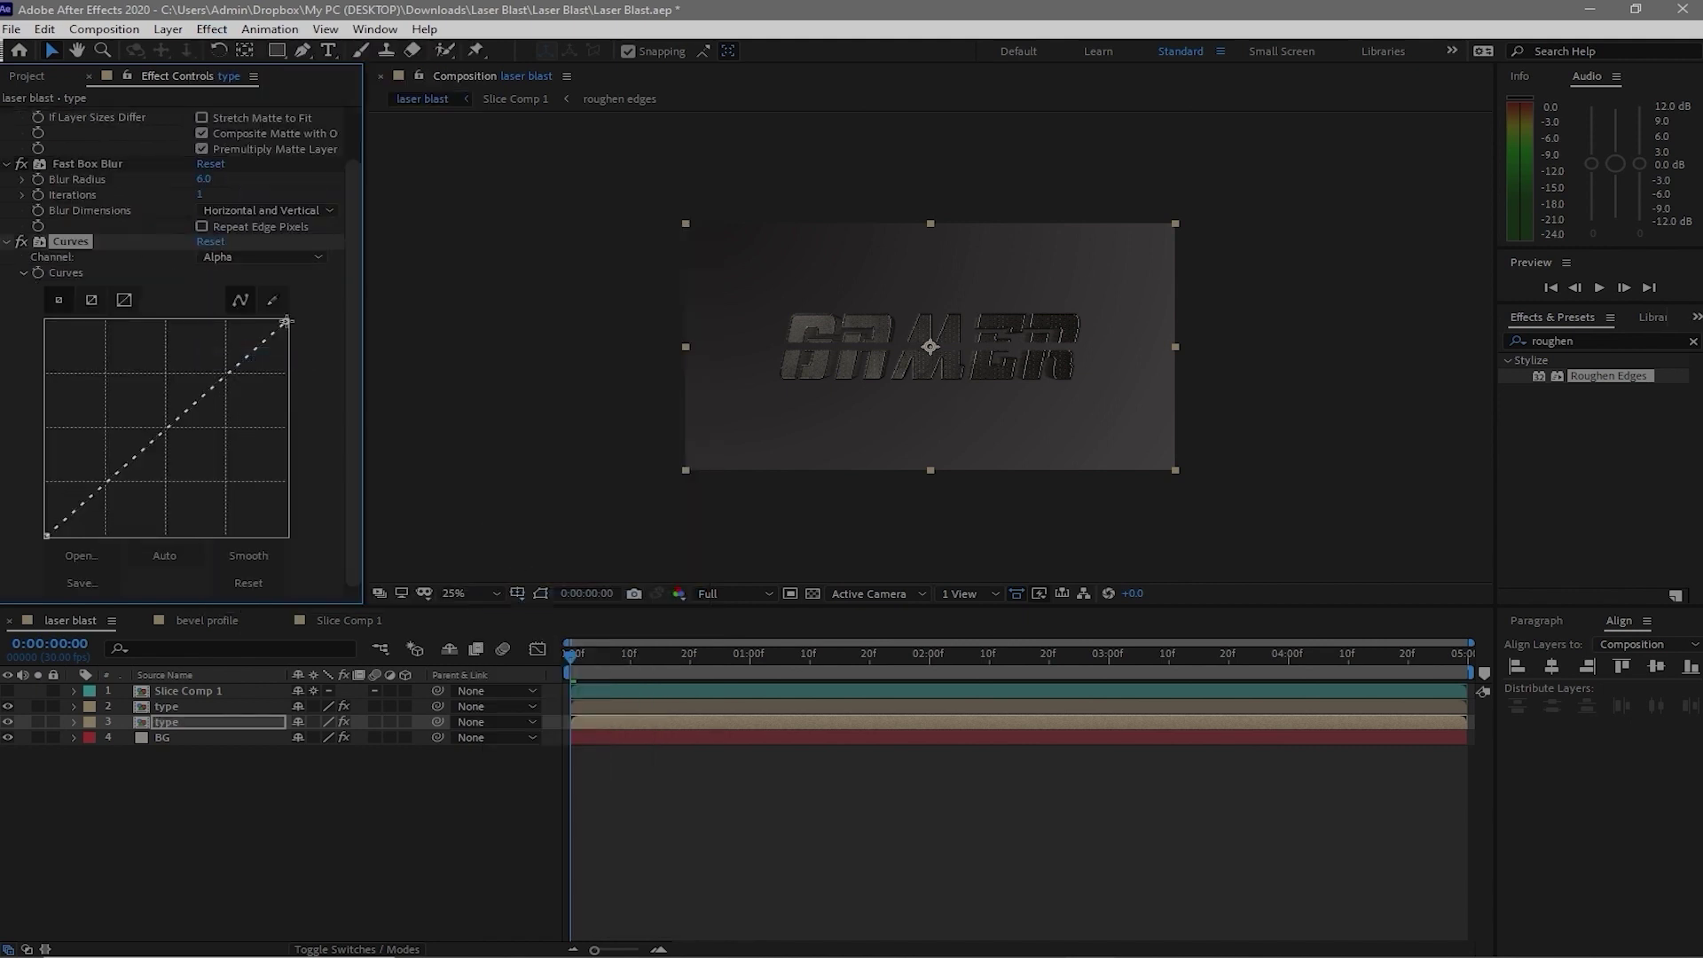
drag(289, 321, 87, 321)
Solo the blurred type layer and rename it Burn edge
click(37, 722)
right_click(200, 722)
click(271, 700)
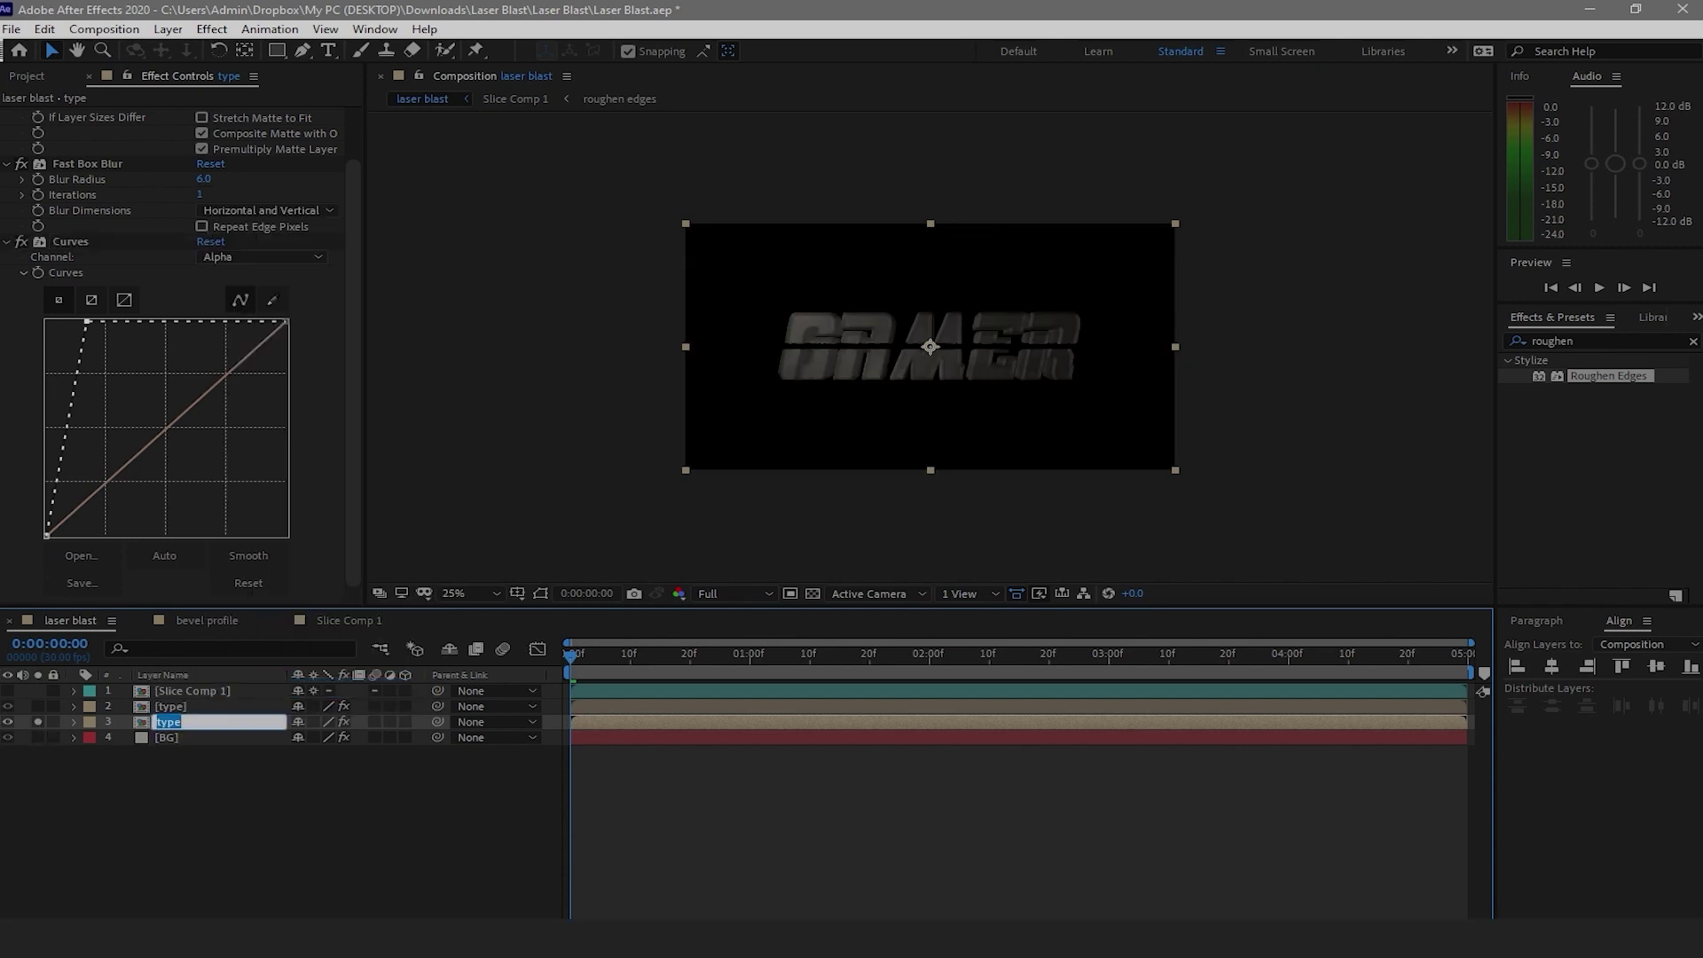
text(Burn edge)
key(Return)
Add a second Set Matte effect to the Burn edge layer, taking the matte from Burn edge itself
key(slash)
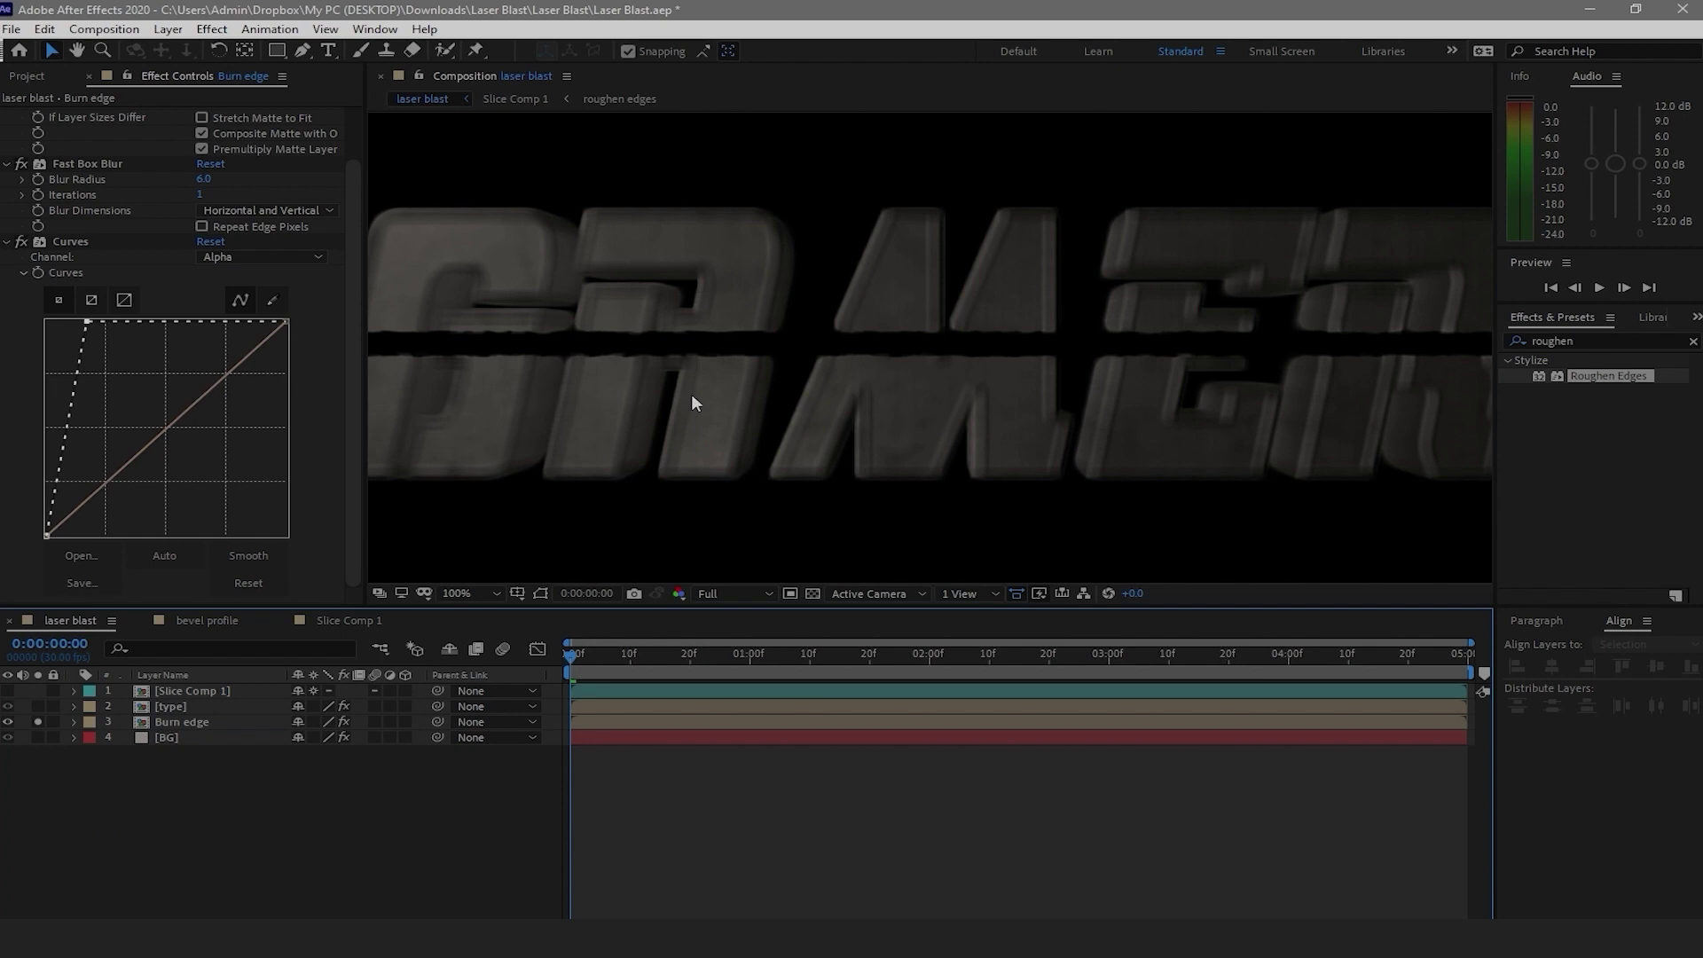
click(161, 726)
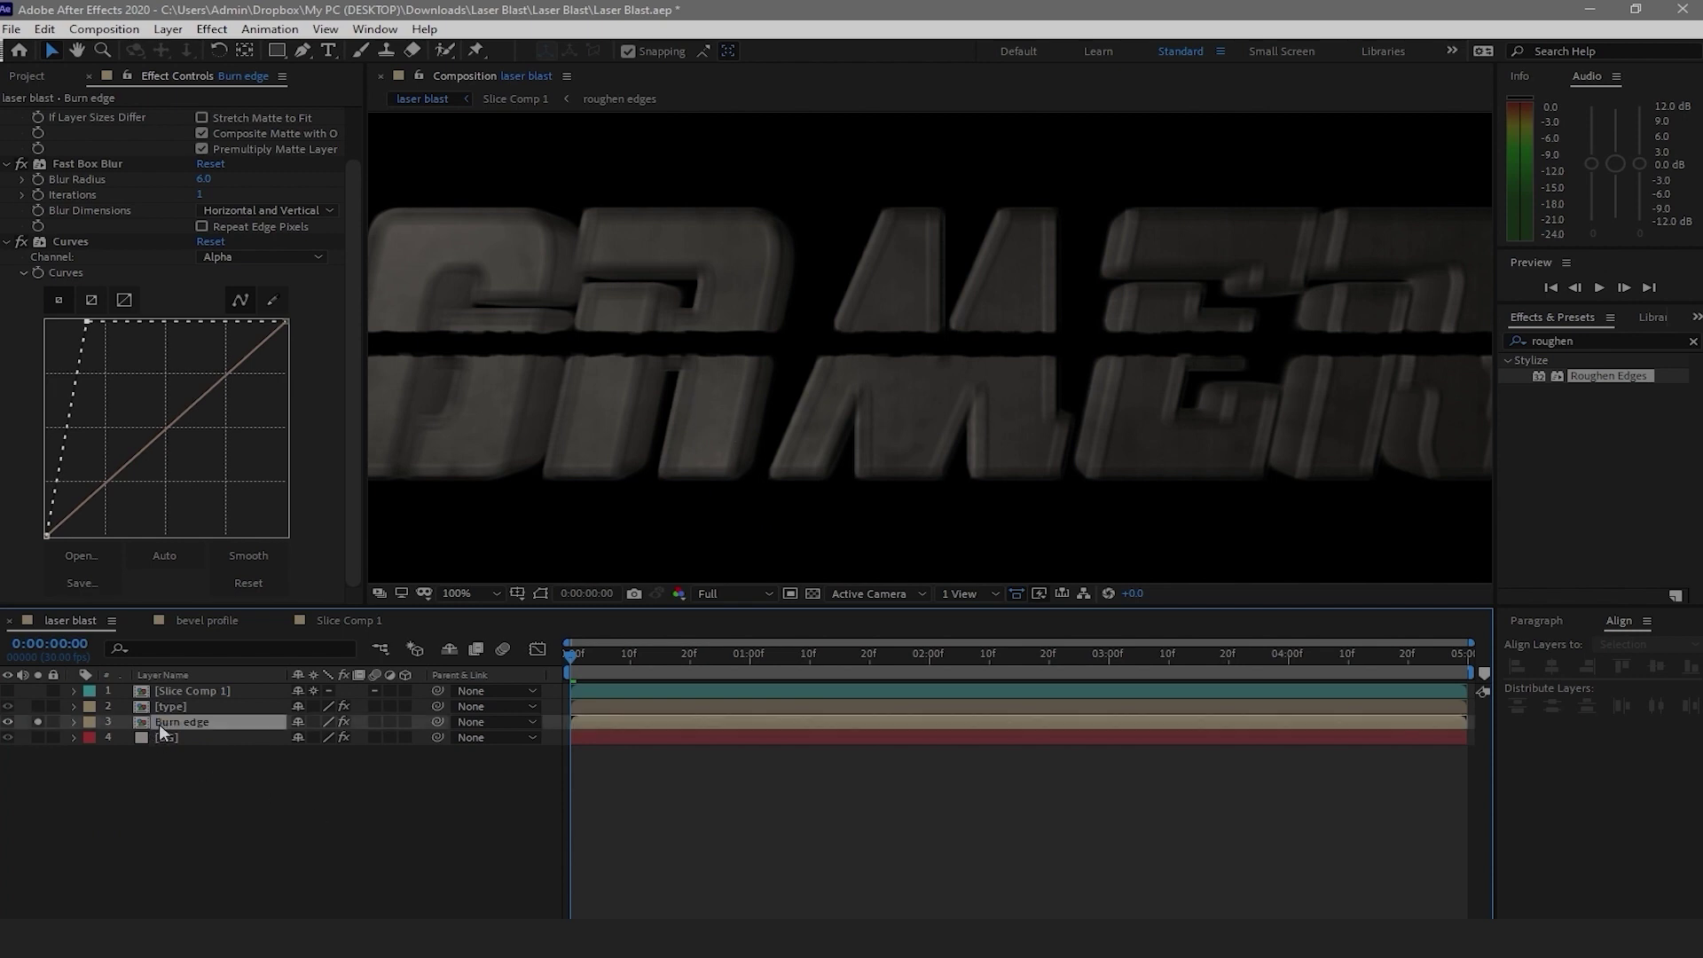
click(212, 28)
mouse_move(372, 217)
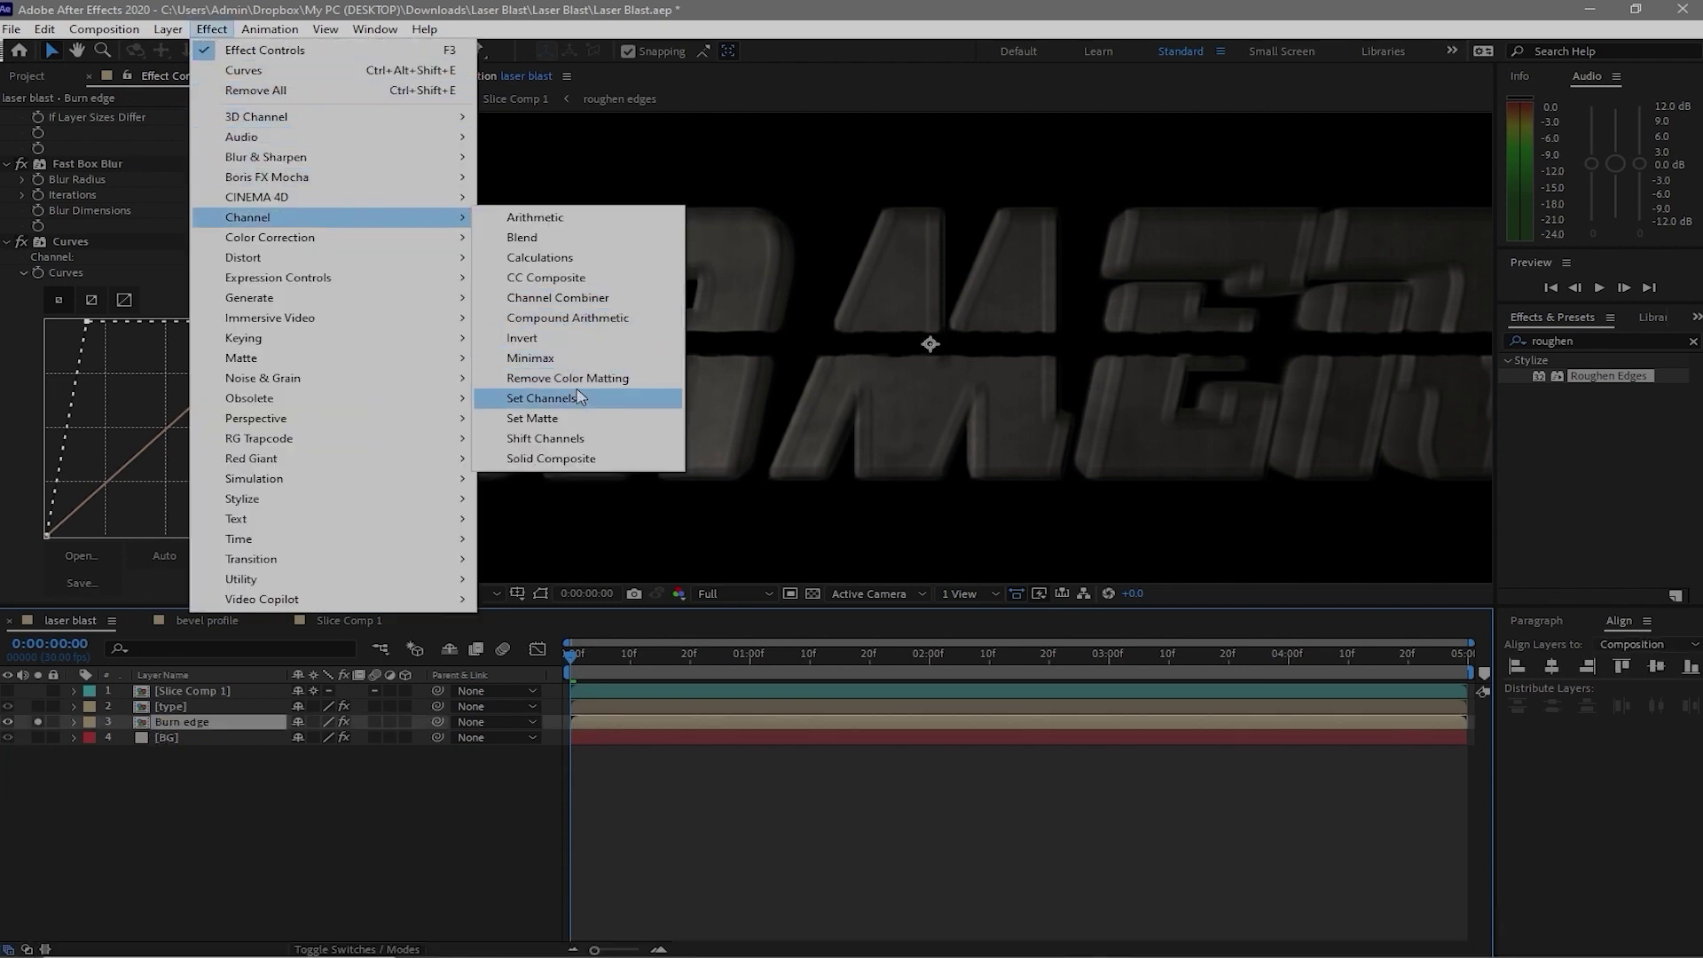
click(532, 418)
Add a third Set Matte effect to Burn edge and take its matte from Slice Comp 1
click(222, 33)
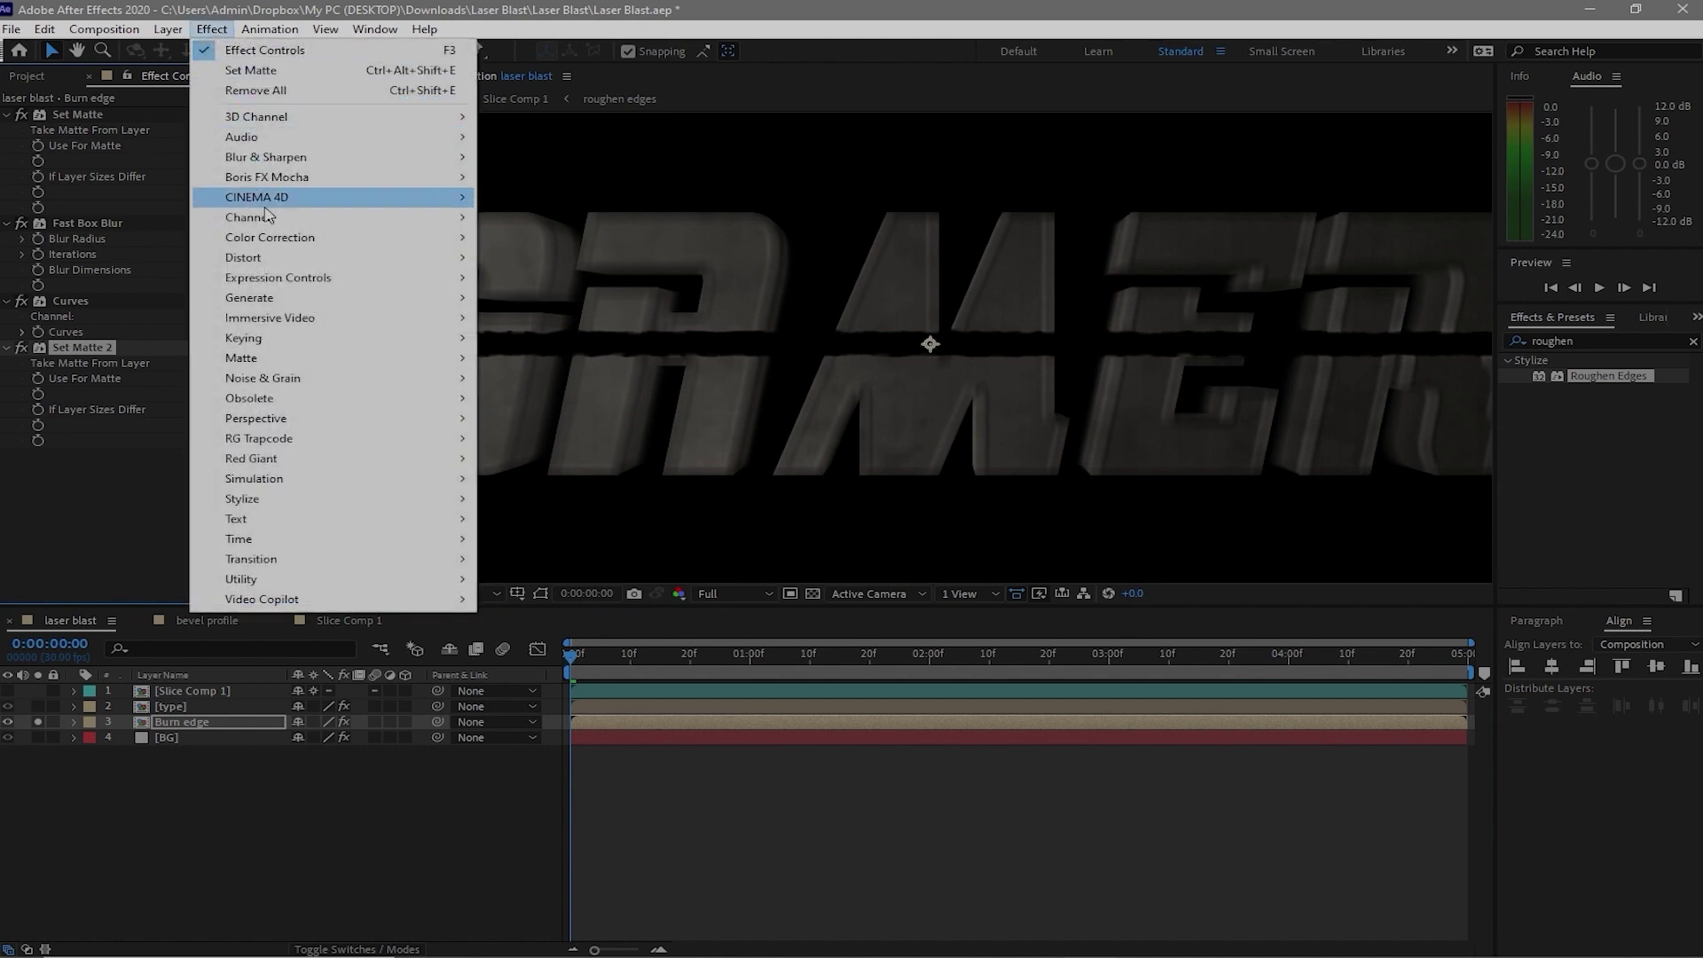
mouse_move(373, 218)
click(564, 419)
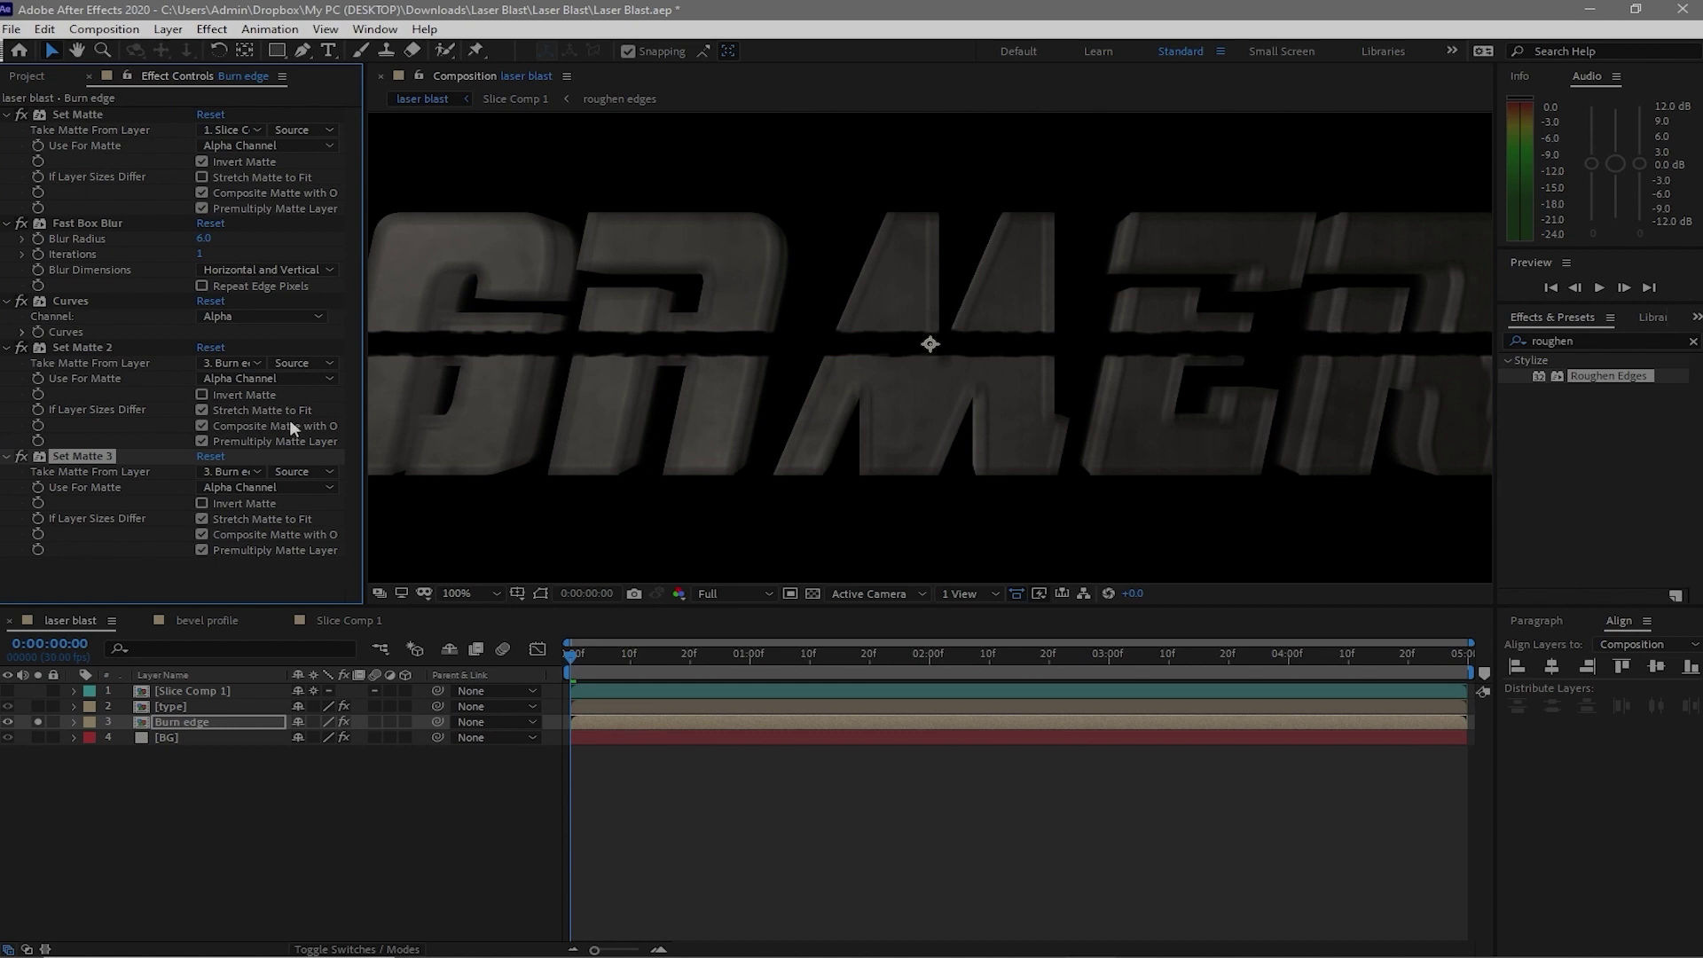
click(231, 471)
click(254, 519)
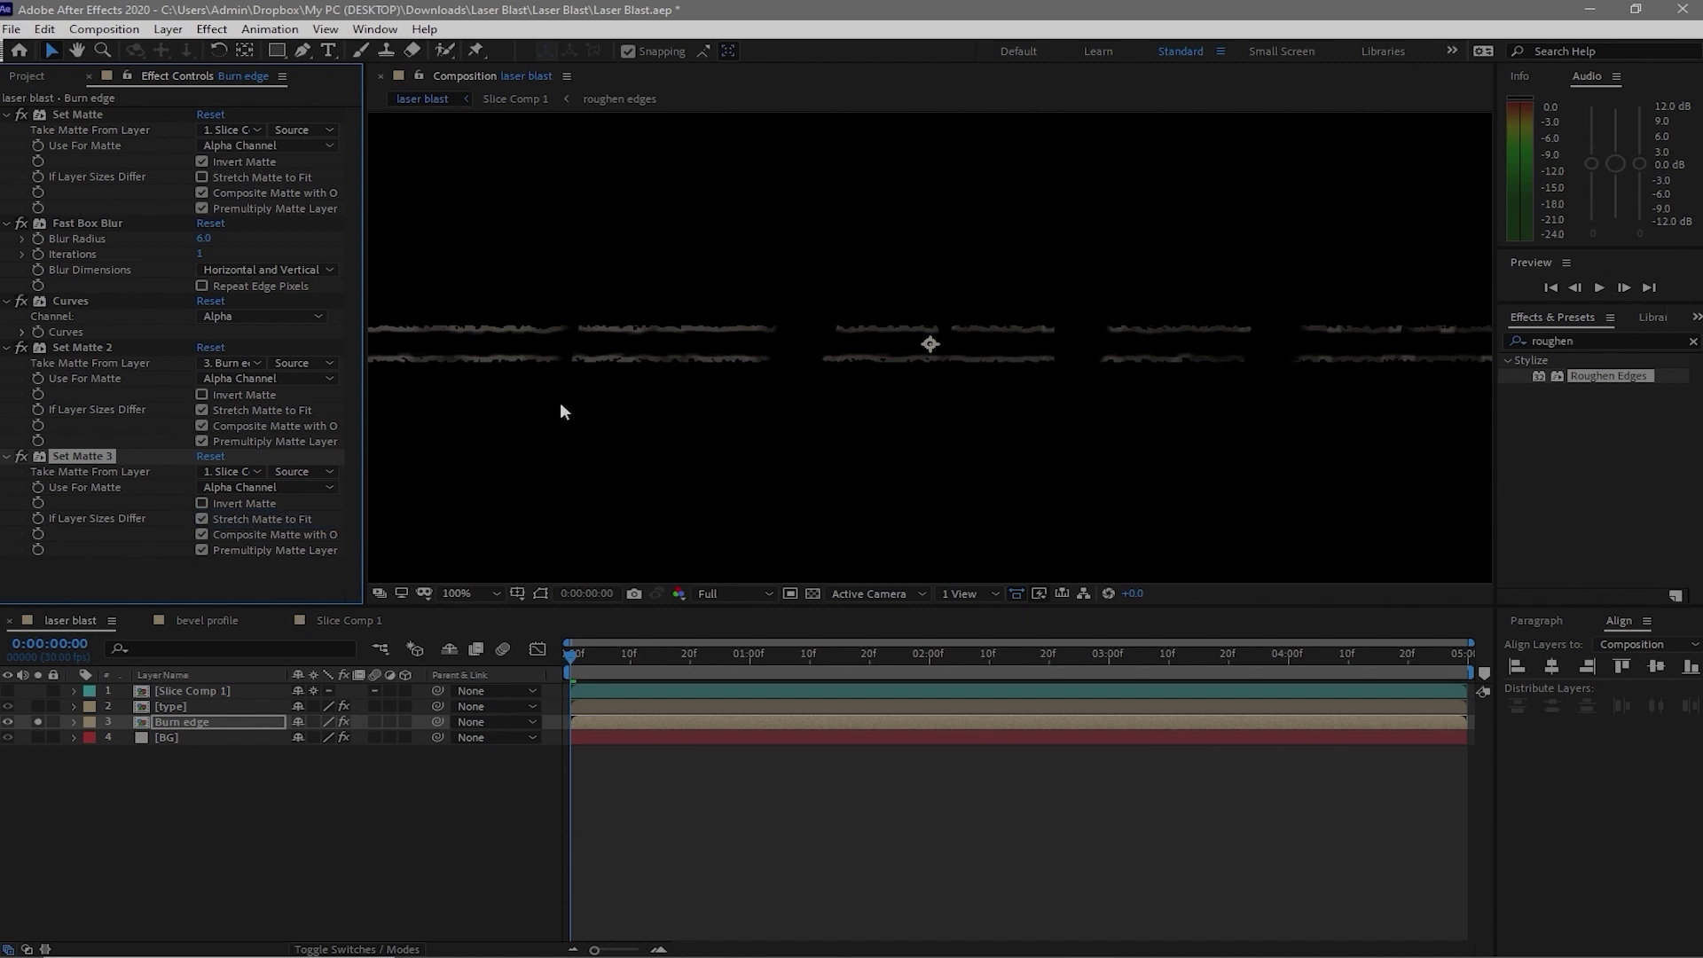
Apply Tint to the Burn edge layer and map white to a burnt orange color
click(224, 33)
mouse_move(266, 237)
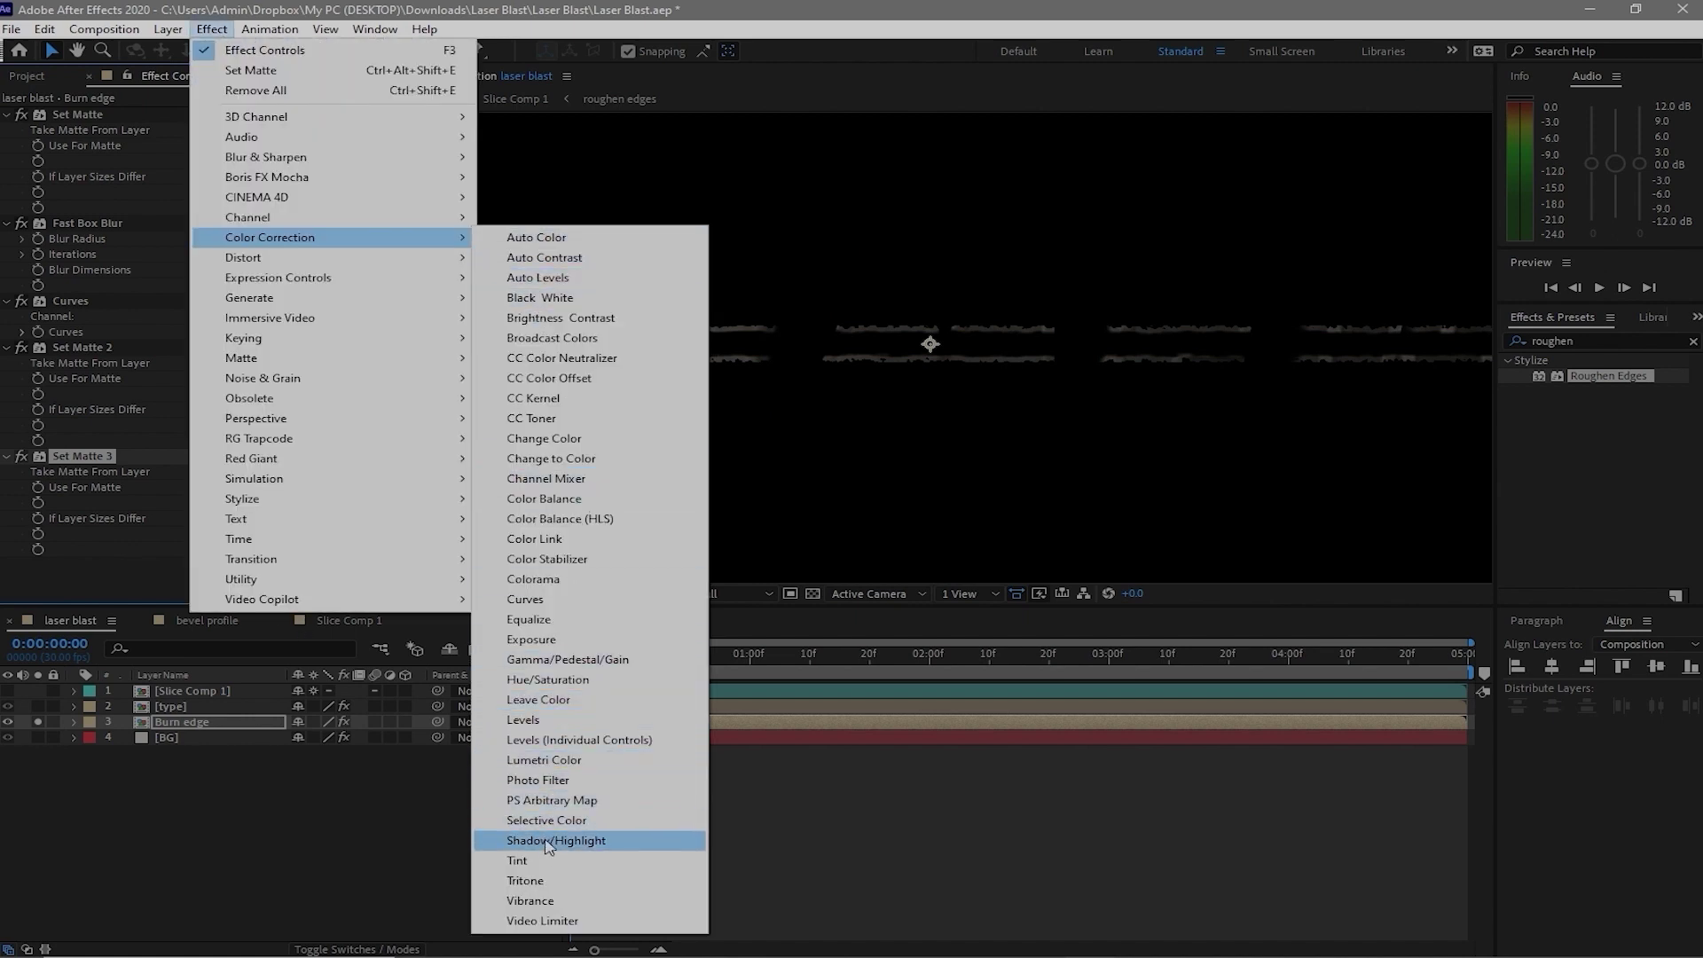
click(518, 860)
click(206, 564)
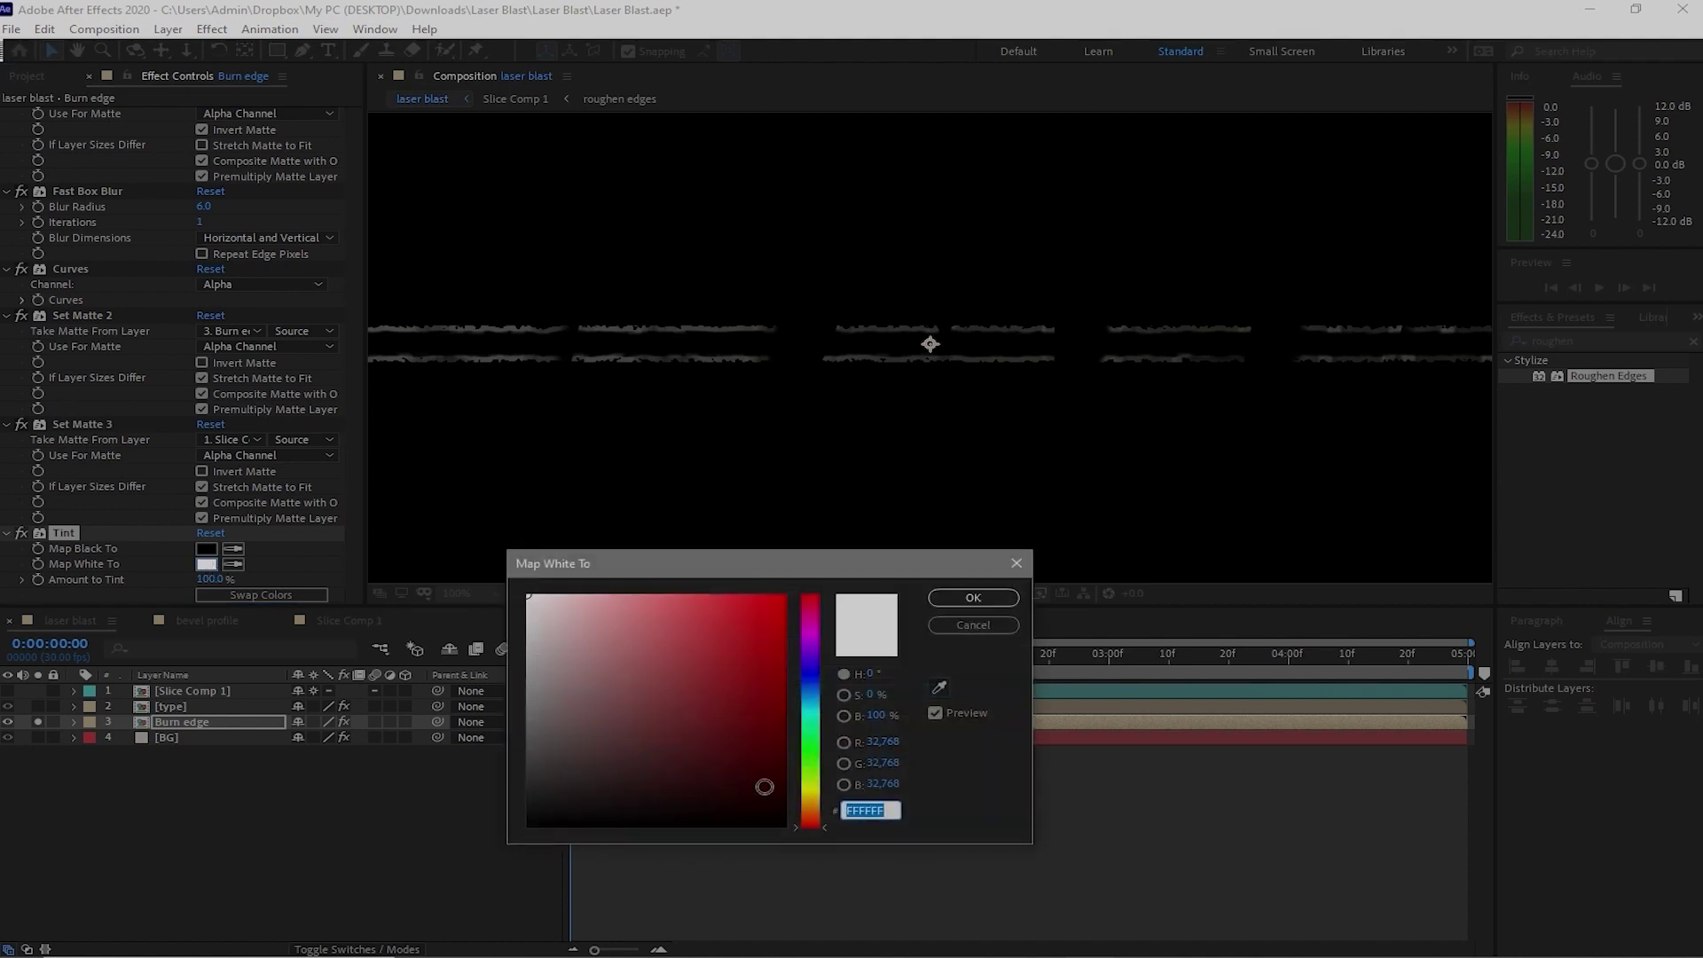
click(805, 812)
click(973, 598)
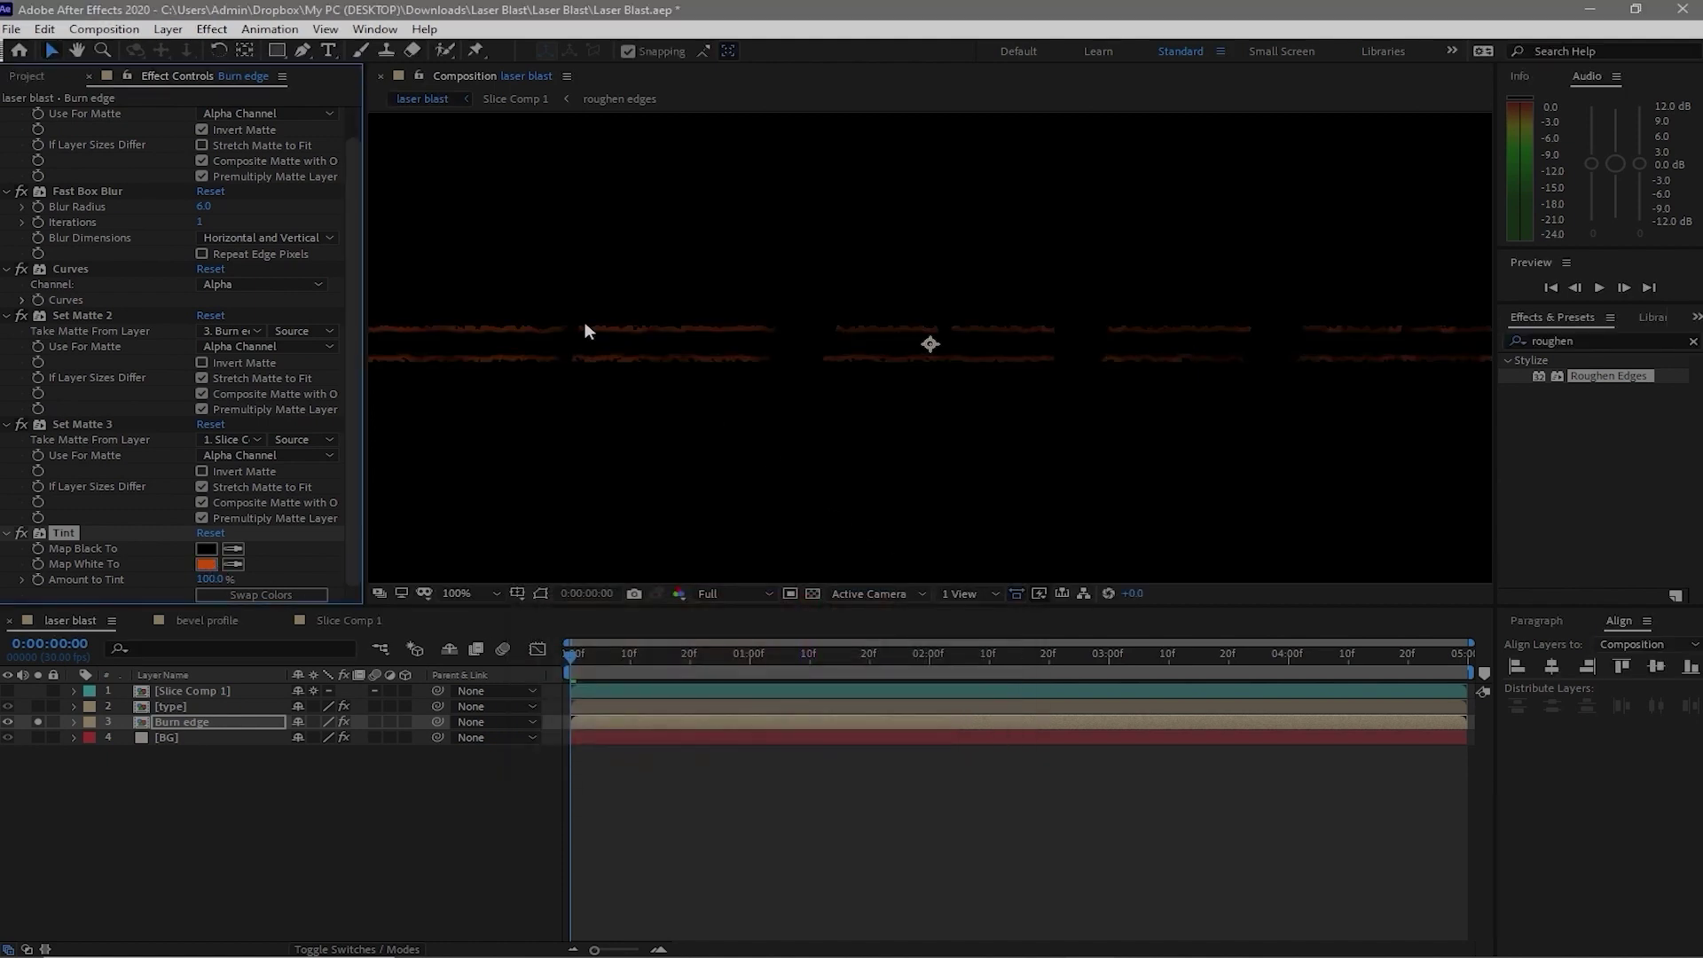
Add Fractal Noise to the Burn edge layer and place it above Tint in the effect order
click(213, 29)
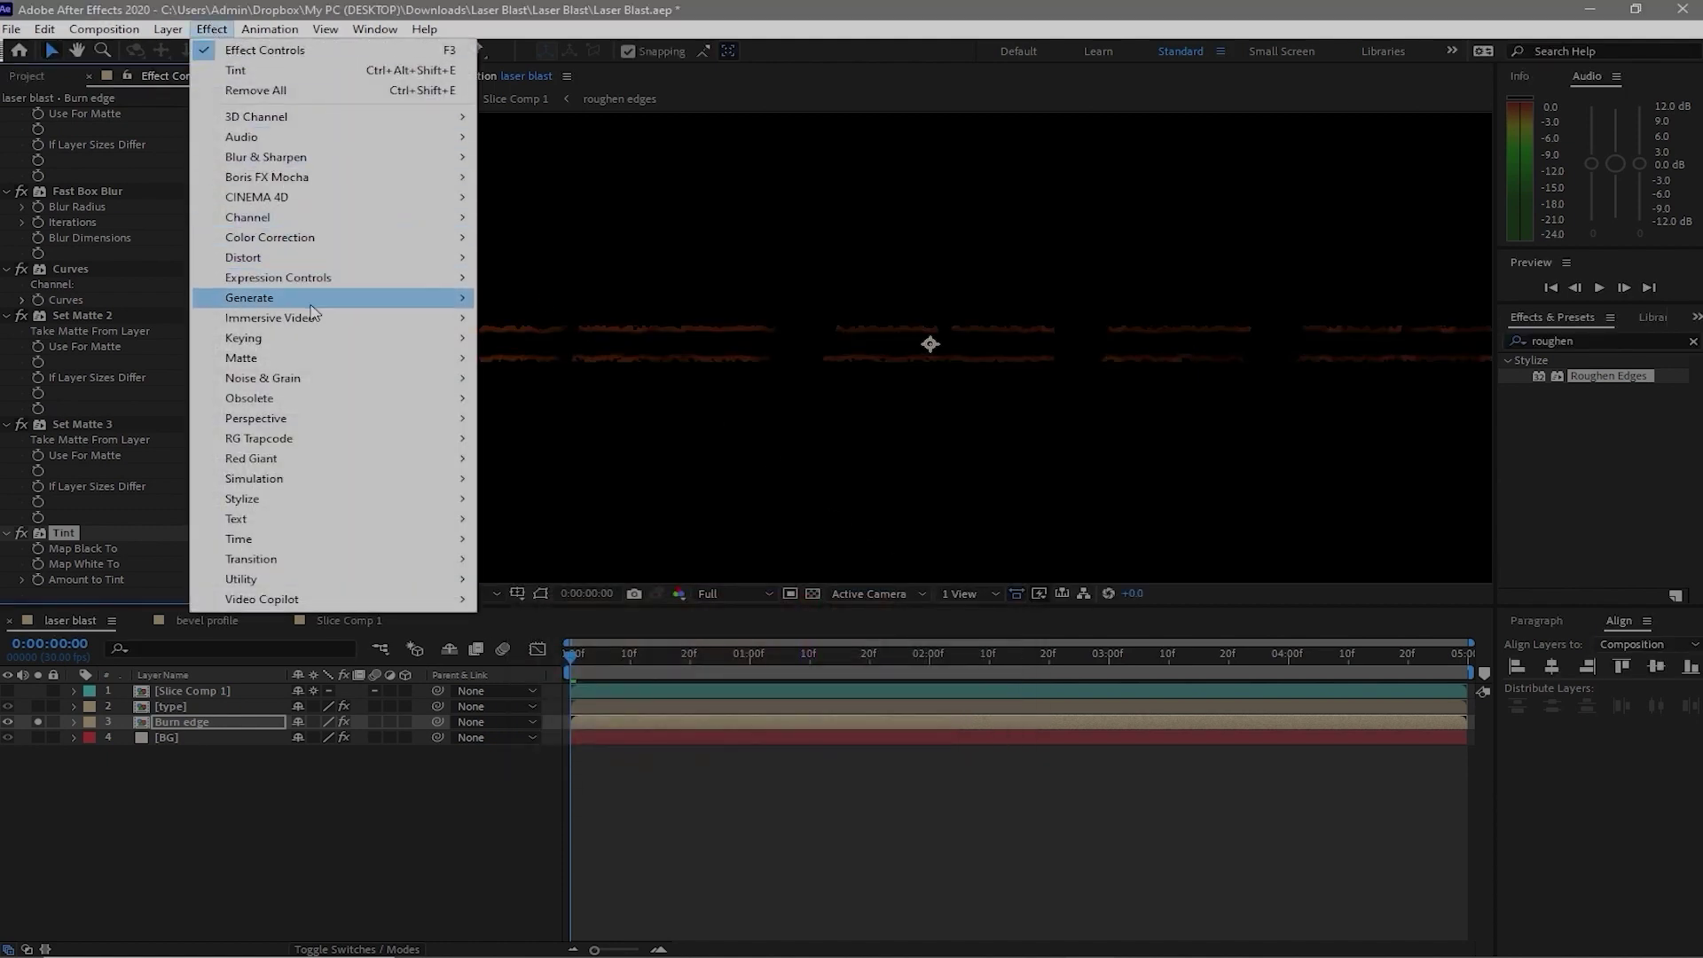
mouse_move(338, 378)
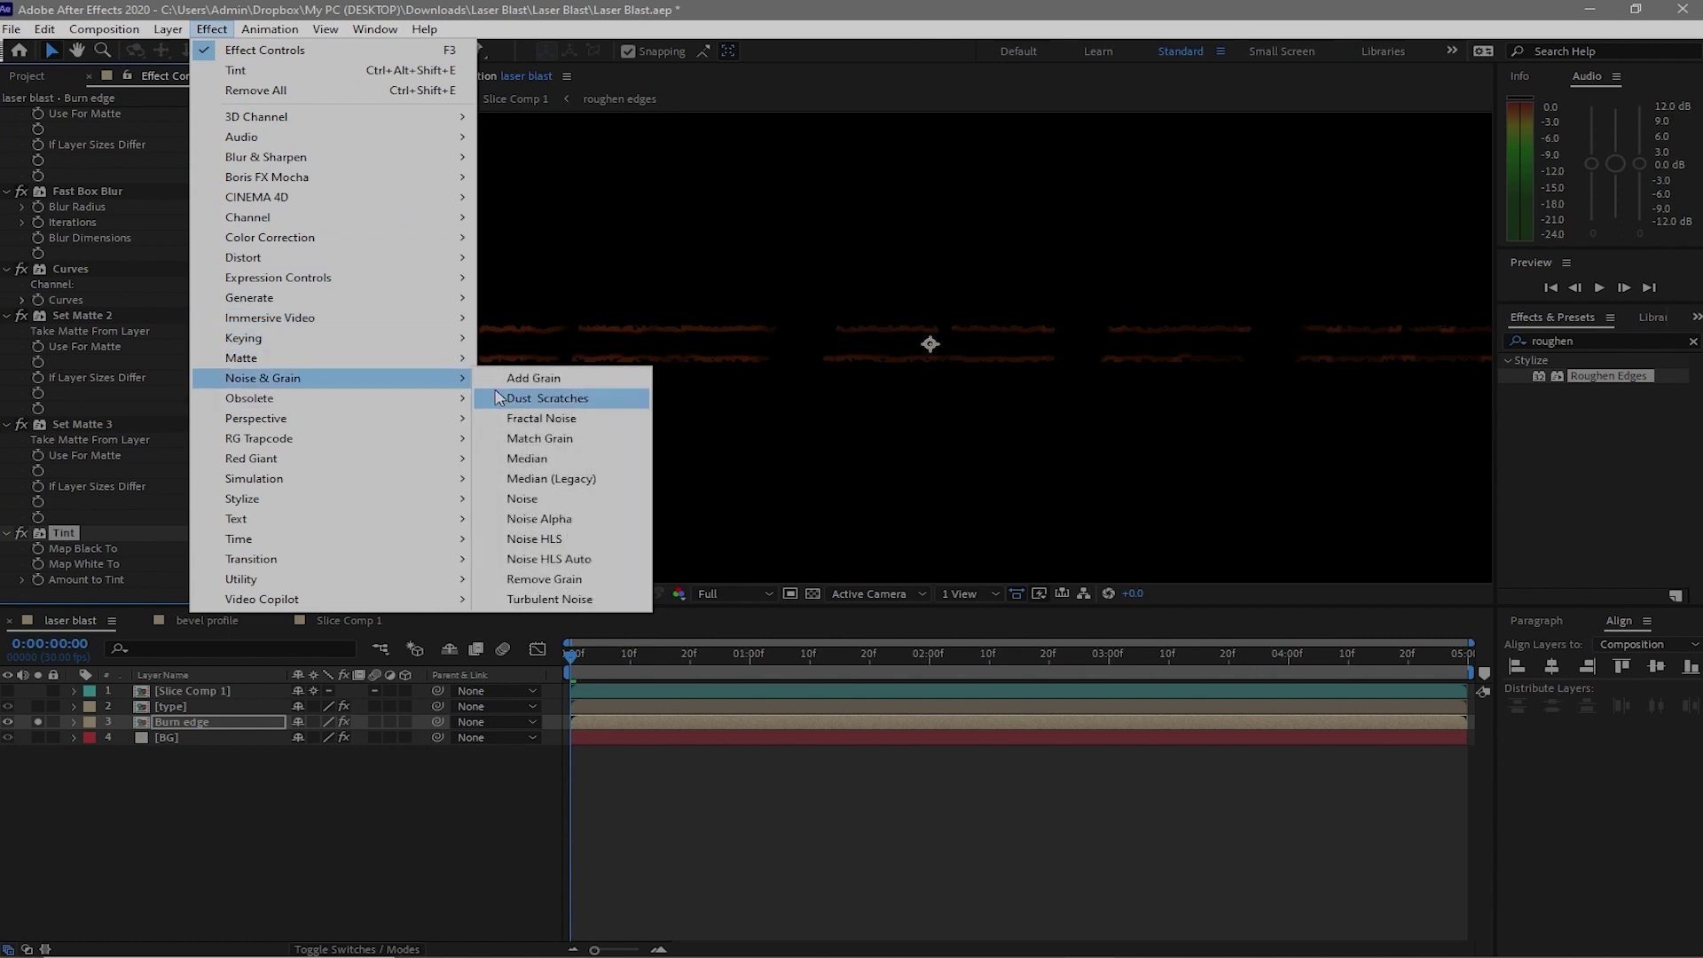
click(528, 420)
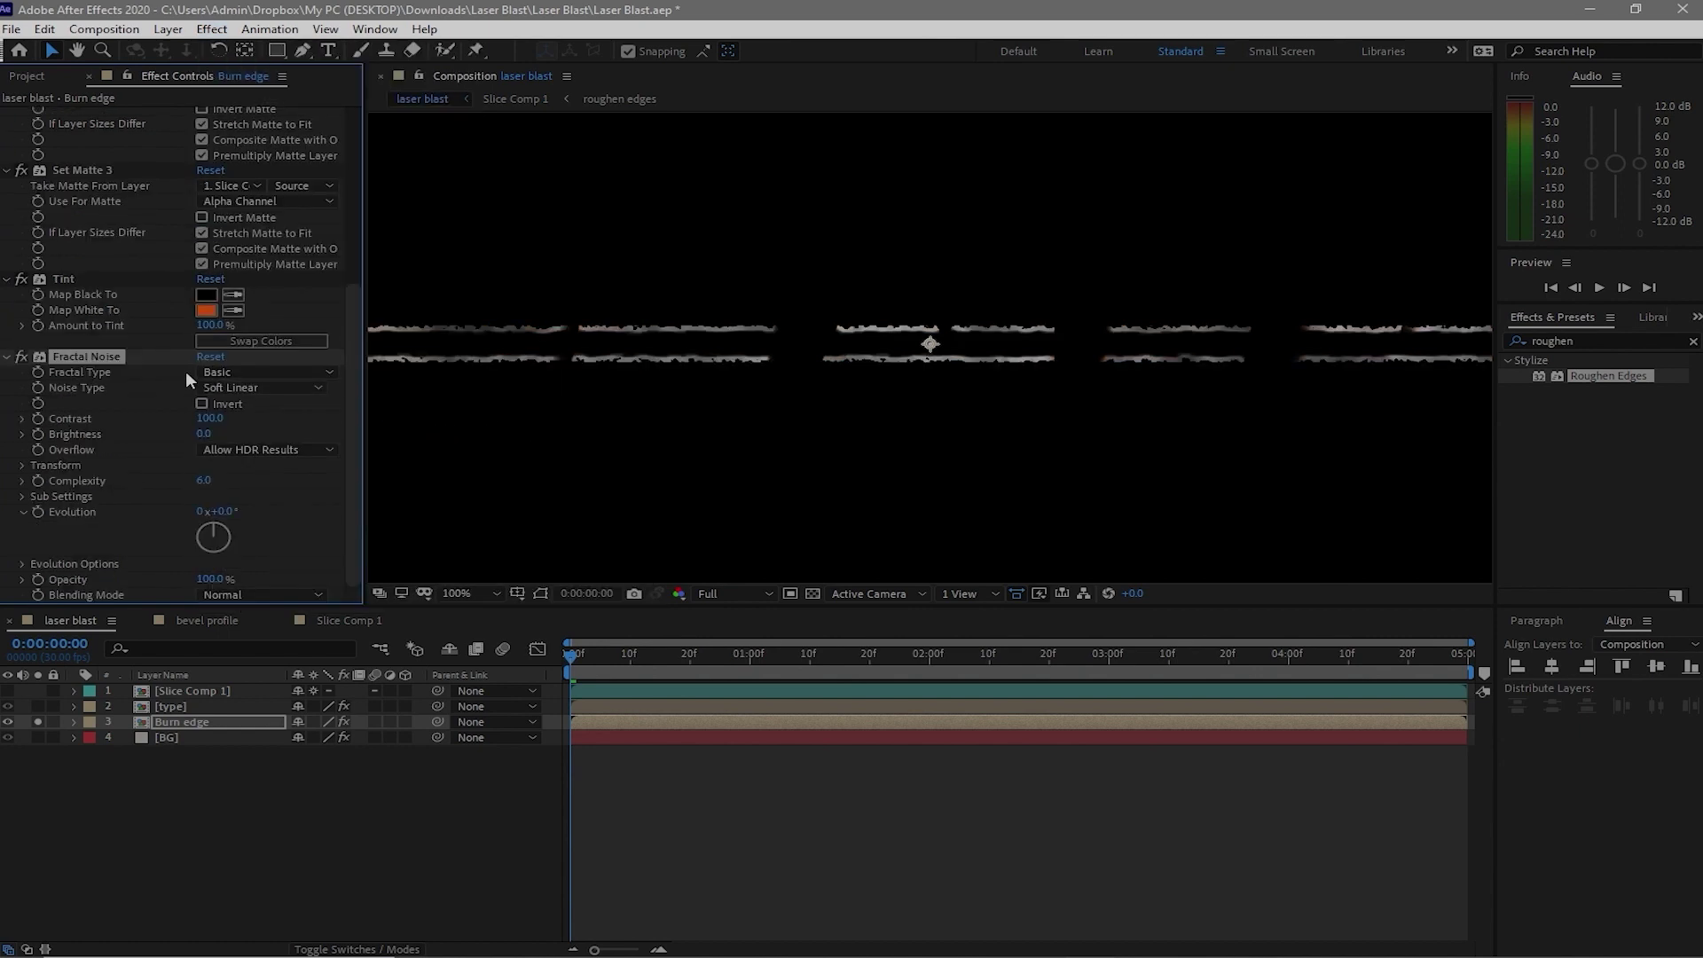
drag(110, 356, 103, 274)
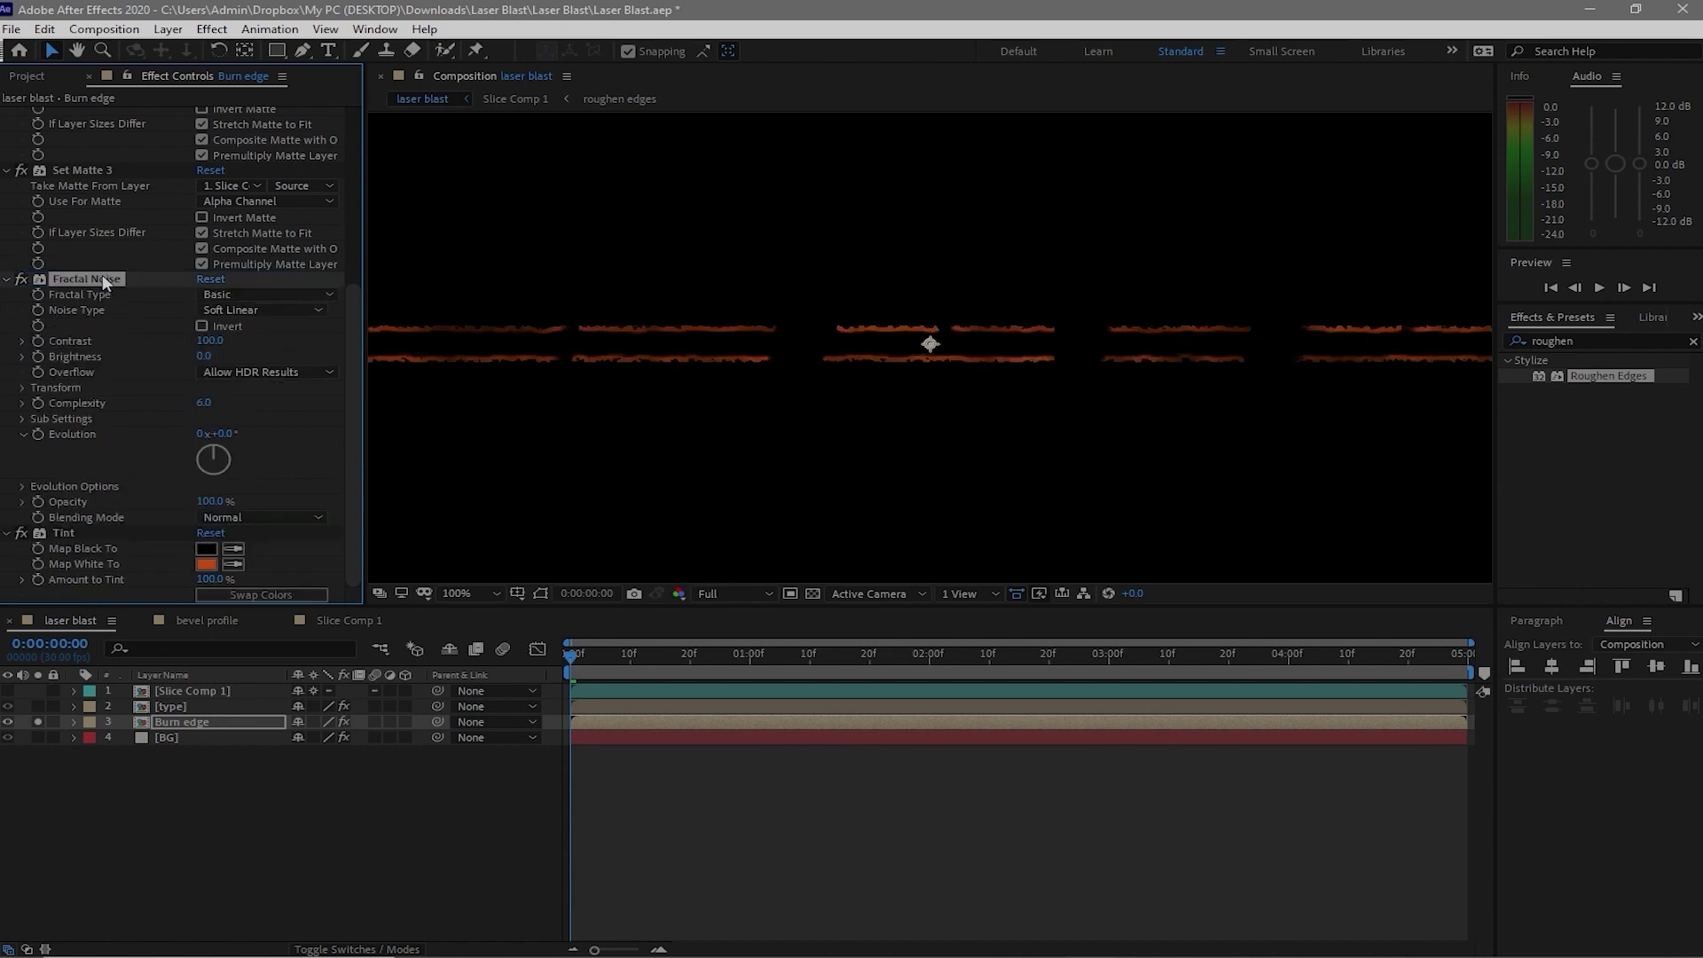
Set the Fractal Noise brightness to 20 and its scale to 30
click(207, 356)
text(20)
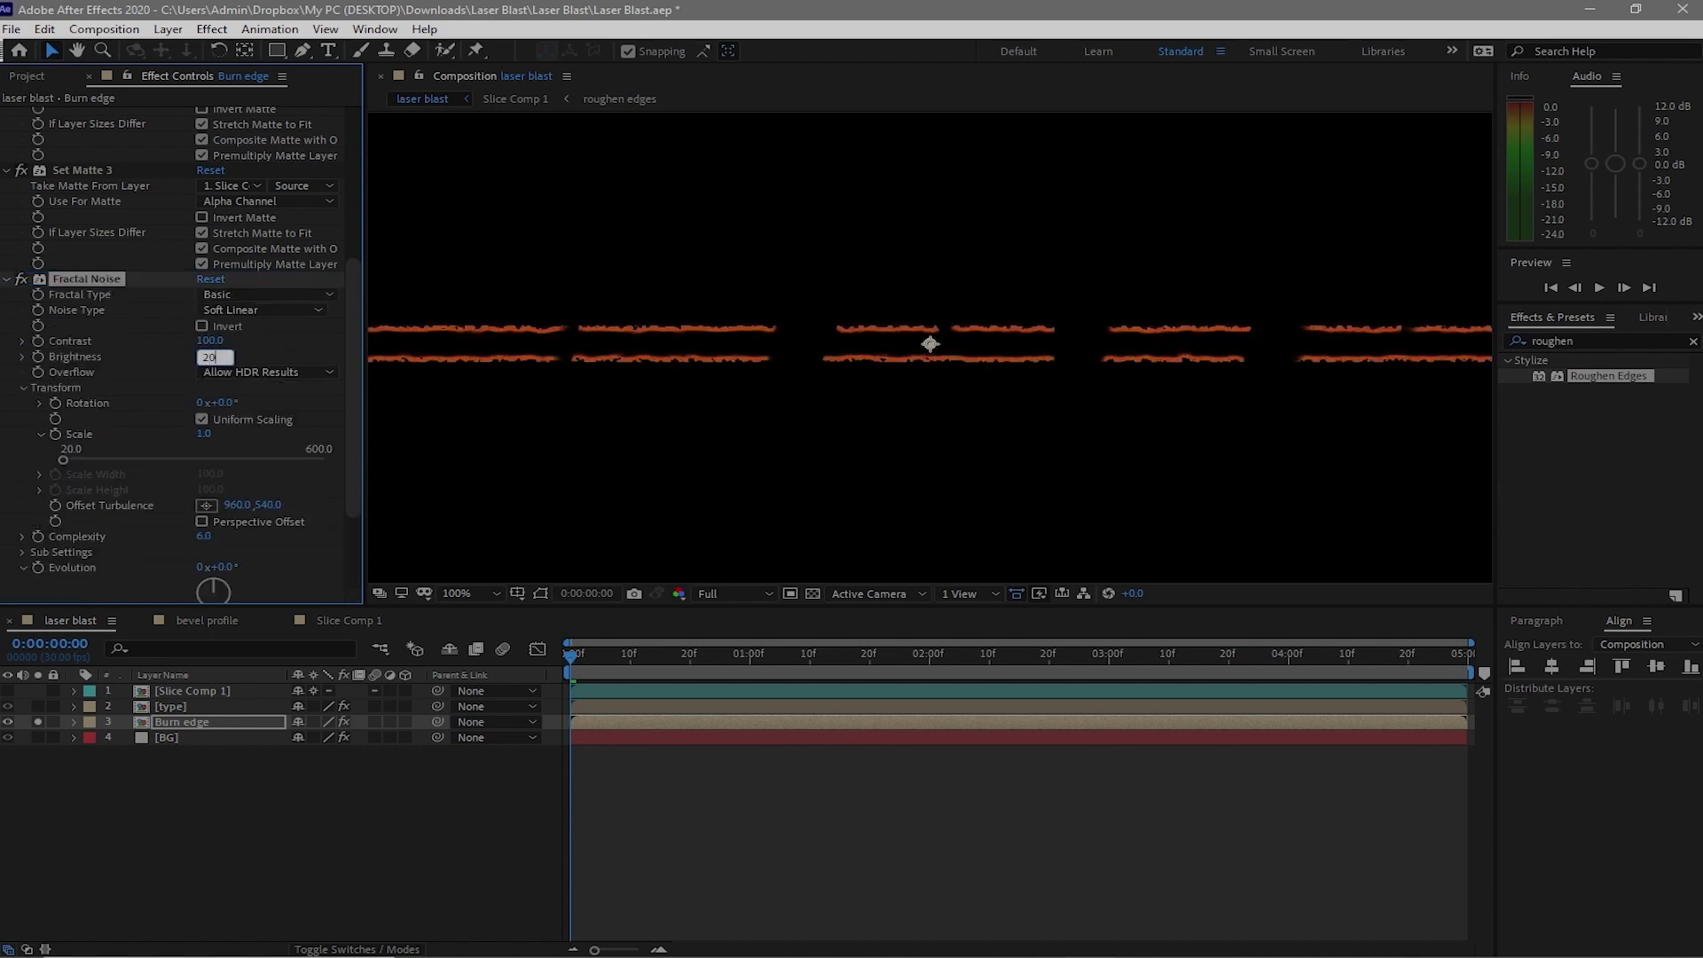
click(204, 434)
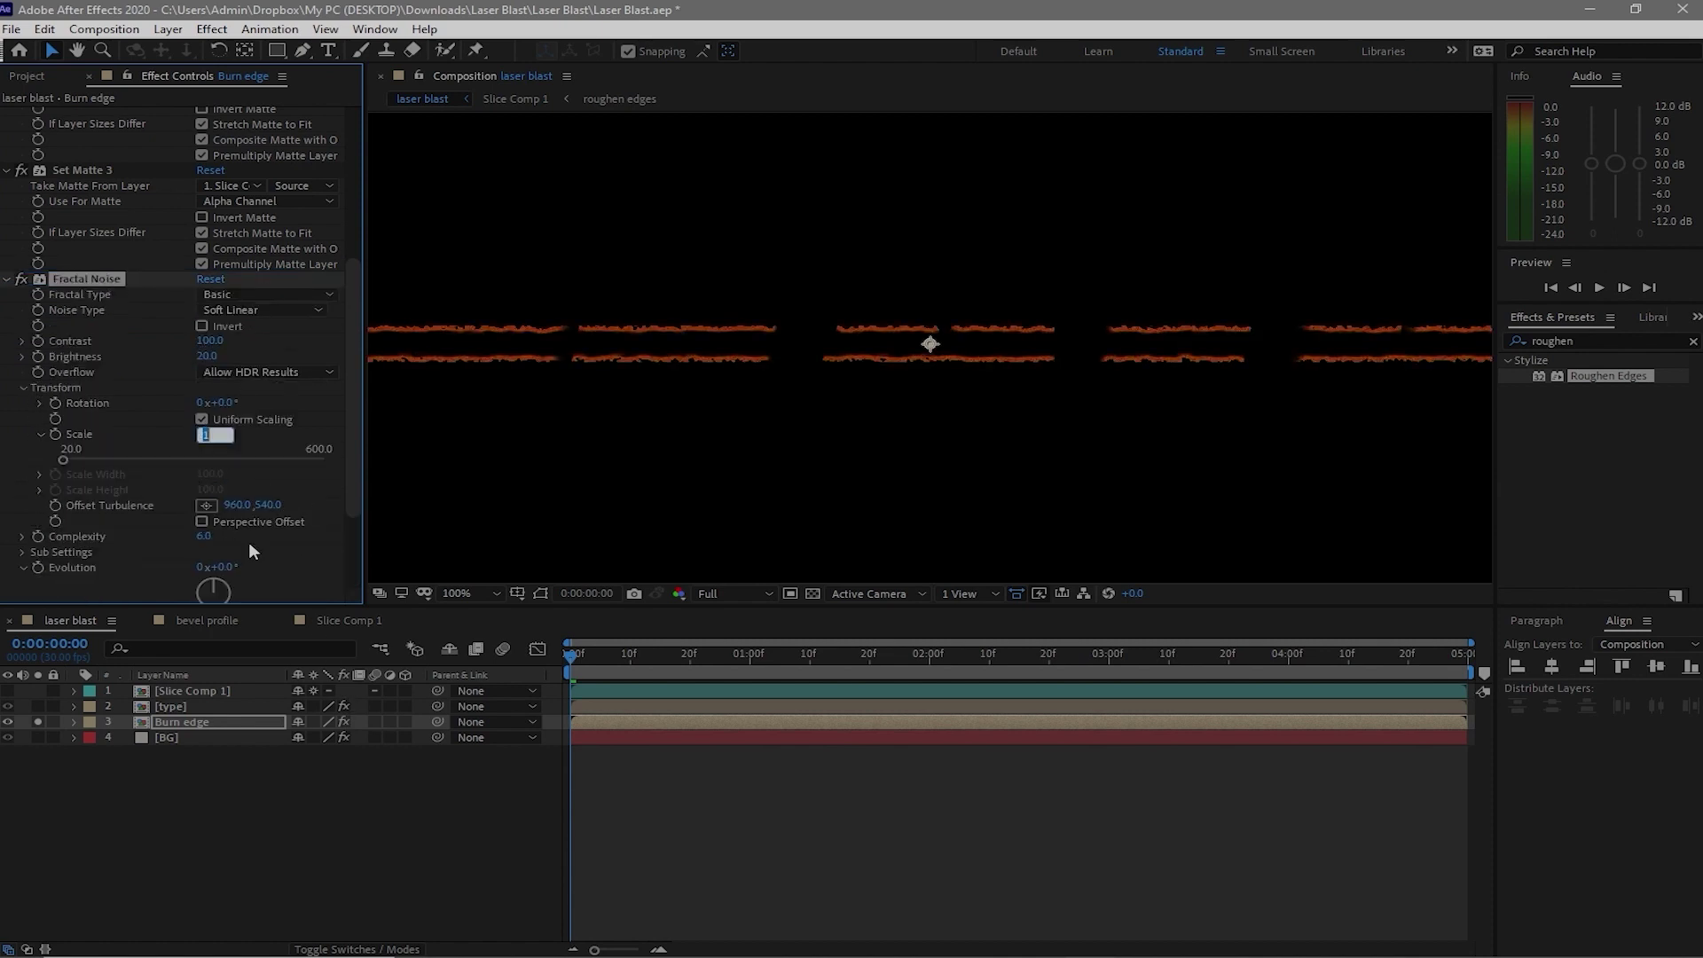
text(30)
click(429, 463)
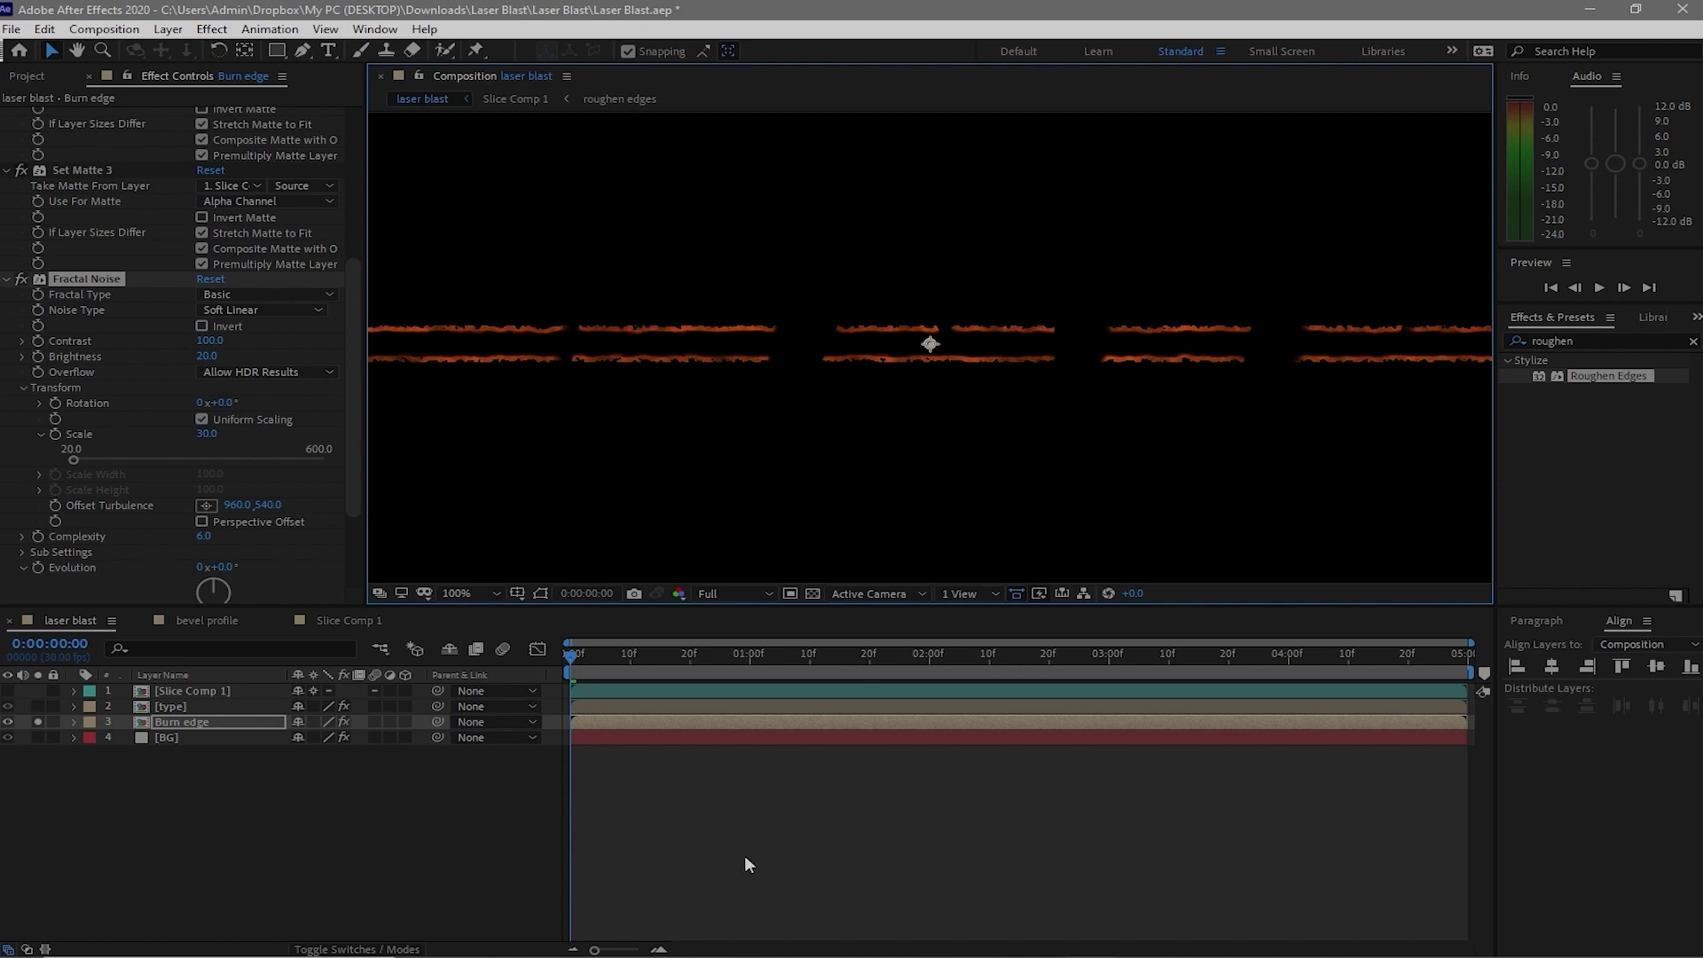
Turn off solo on the Burn edge layer and collapse the settings of all its effects
click(38, 721)
click(7, 279)
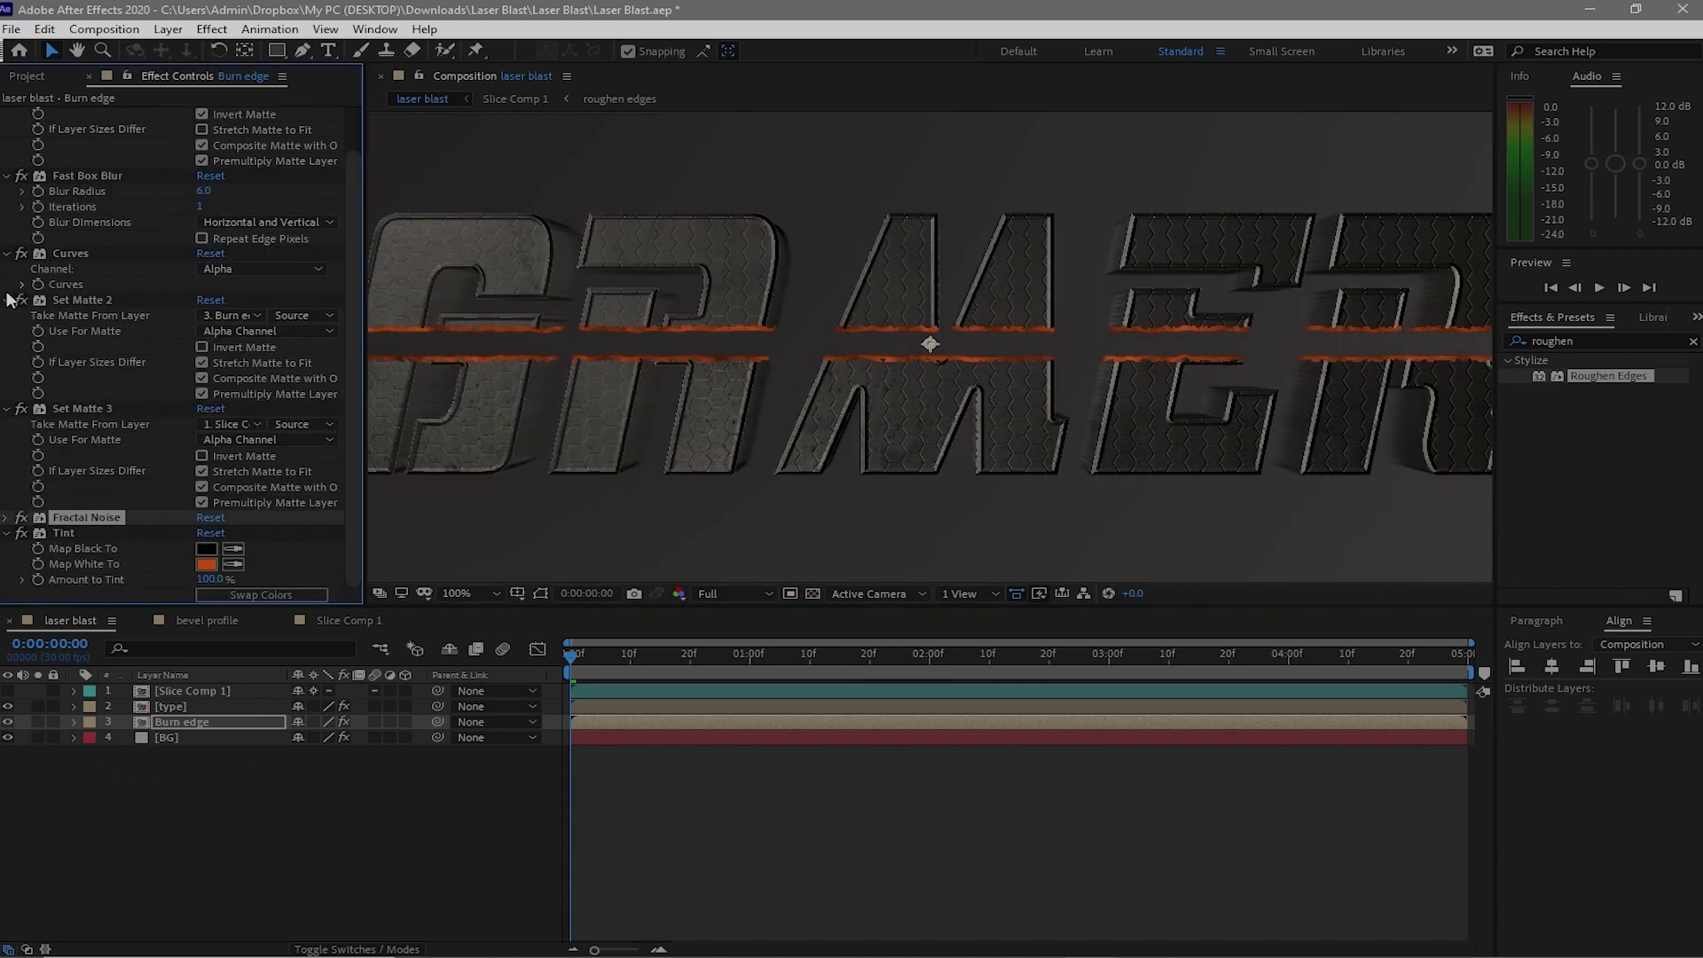
click(8, 301)
click(6, 332)
click(6, 222)
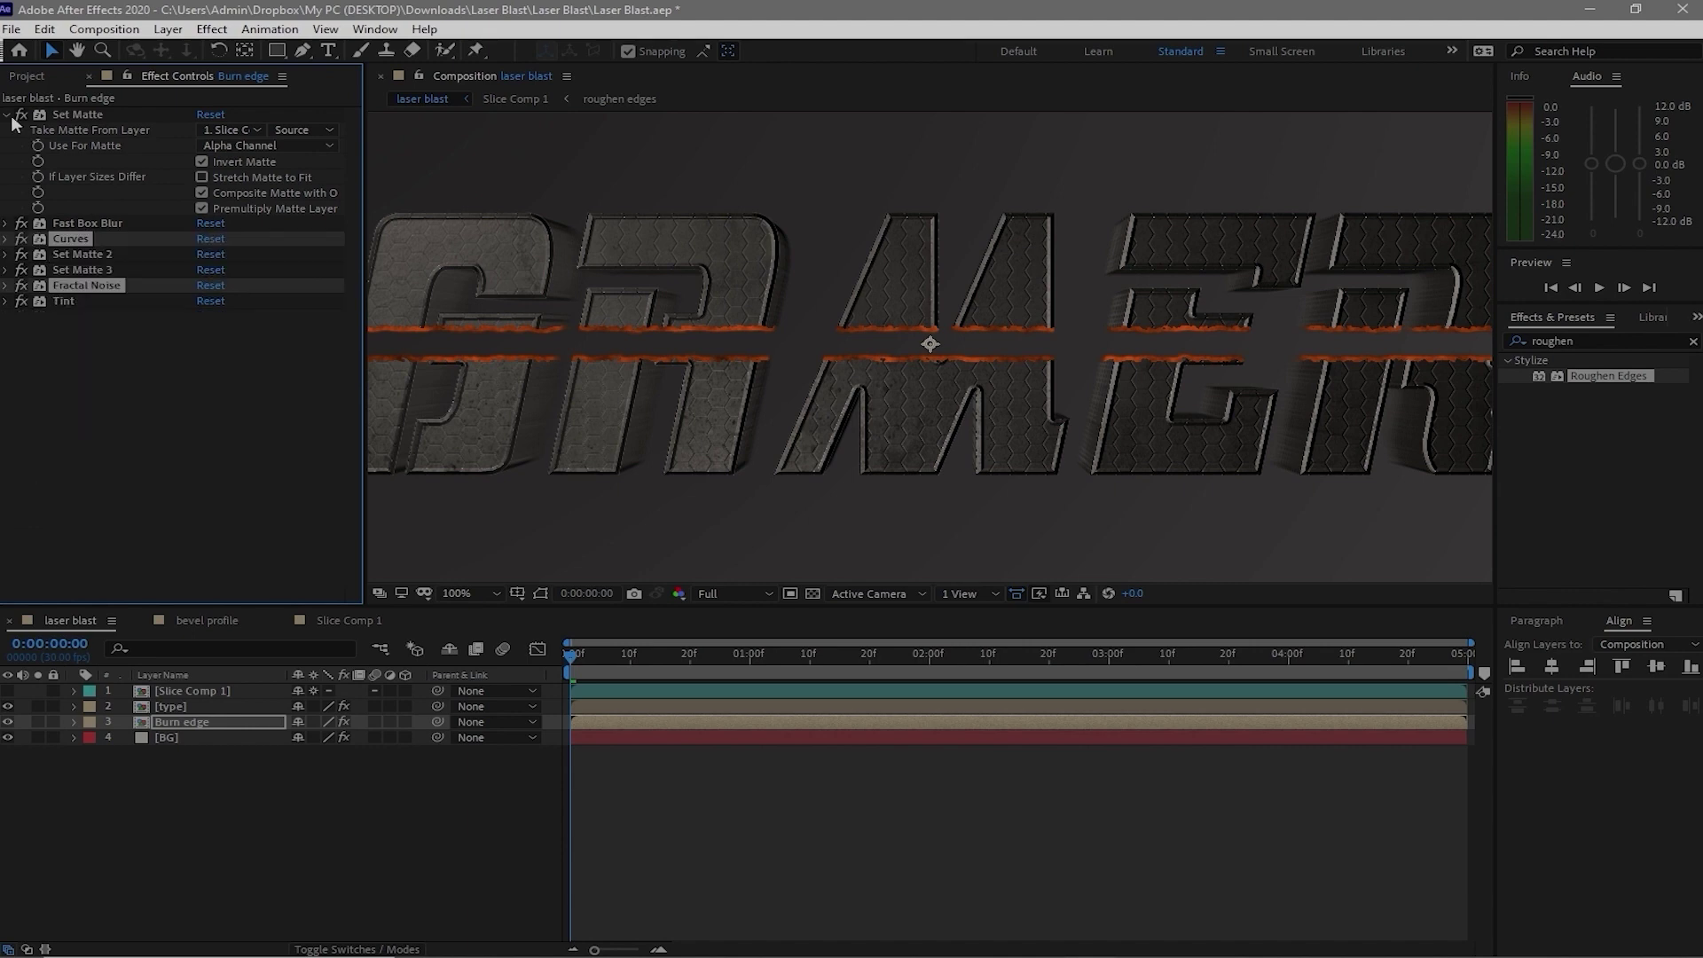
click(6, 114)
Show the layer mode columns and add Rocky_Edge_Alpha_Thin.png from the Assets Image folder as the topmost layer
key(F4)
scroll(702, 389, down, 1)
key(ctrl+0)
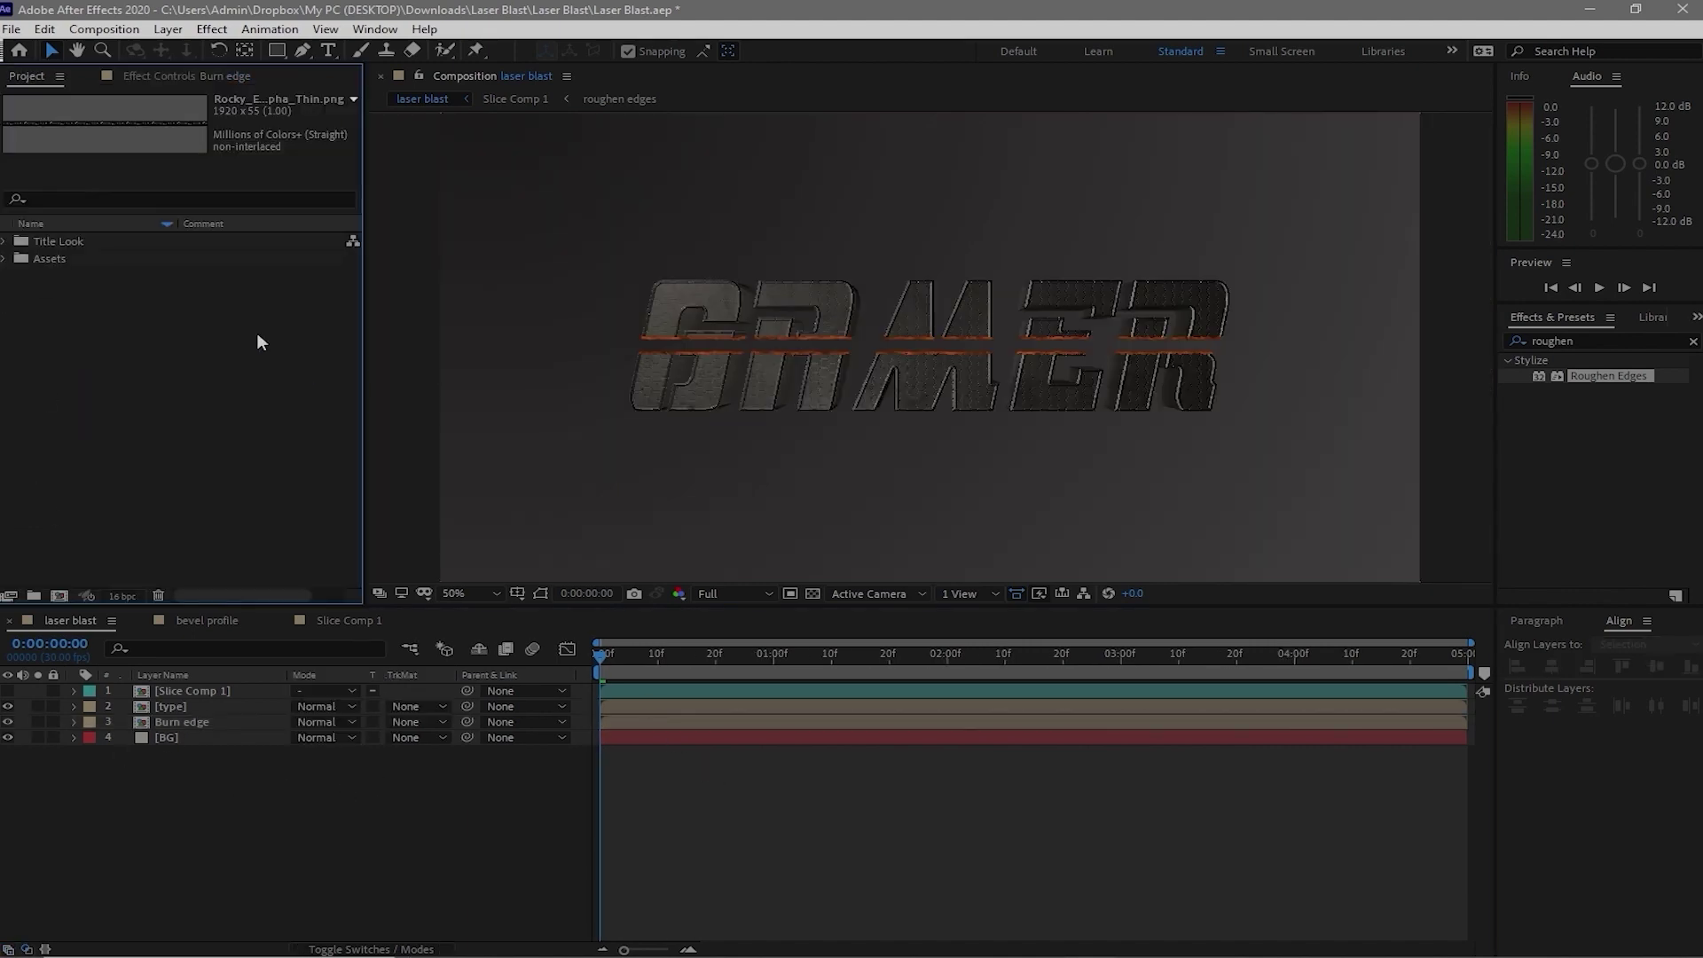
click(6, 258)
click(21, 294)
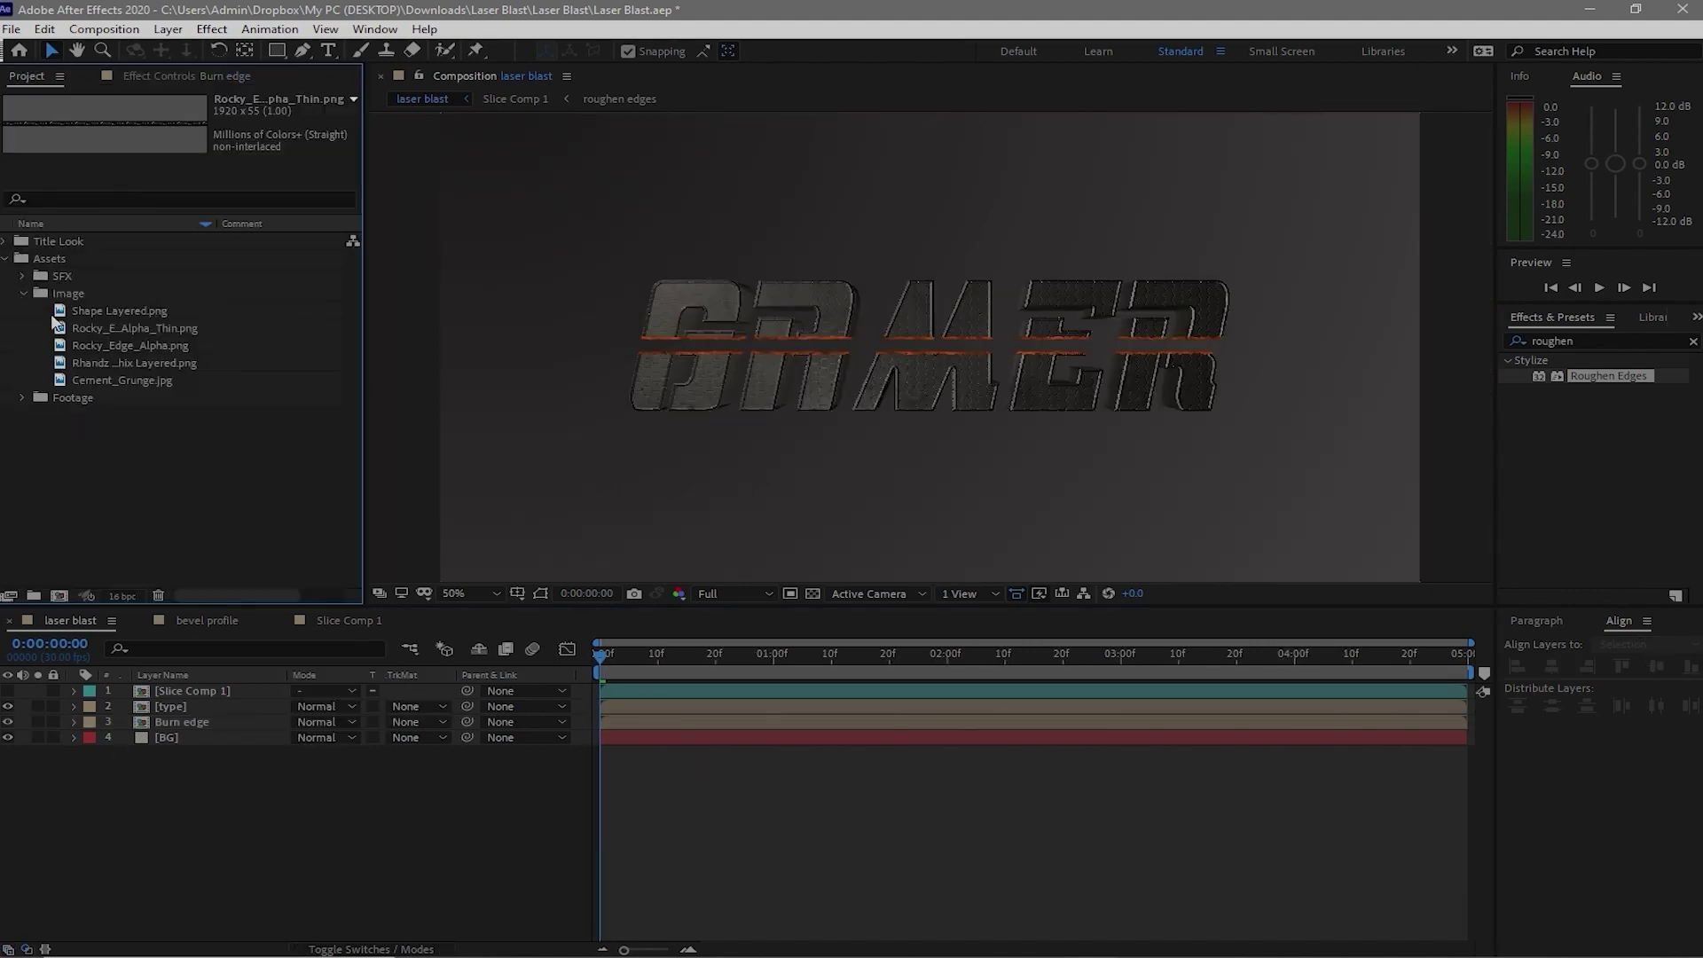
drag(64, 332, 151, 694)
Duplicate the type layer and move the copy directly above the Rocky_Edge_Alpha_Thin.png layer
click(178, 721)
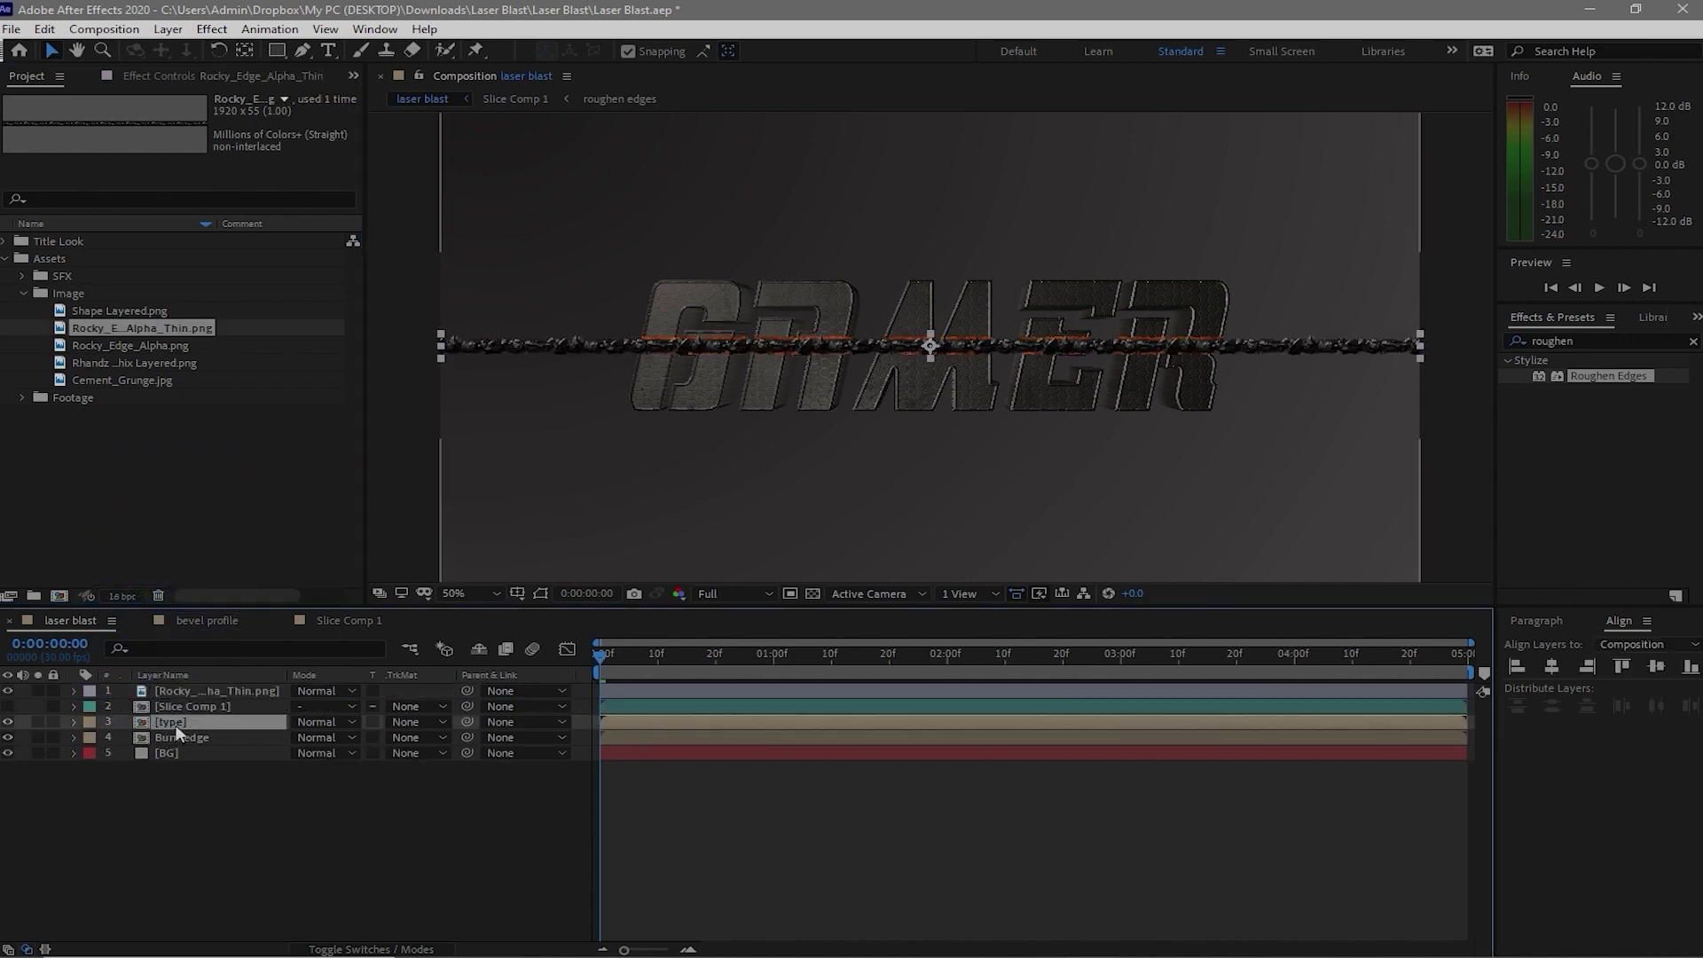
click(44, 29)
click(115, 266)
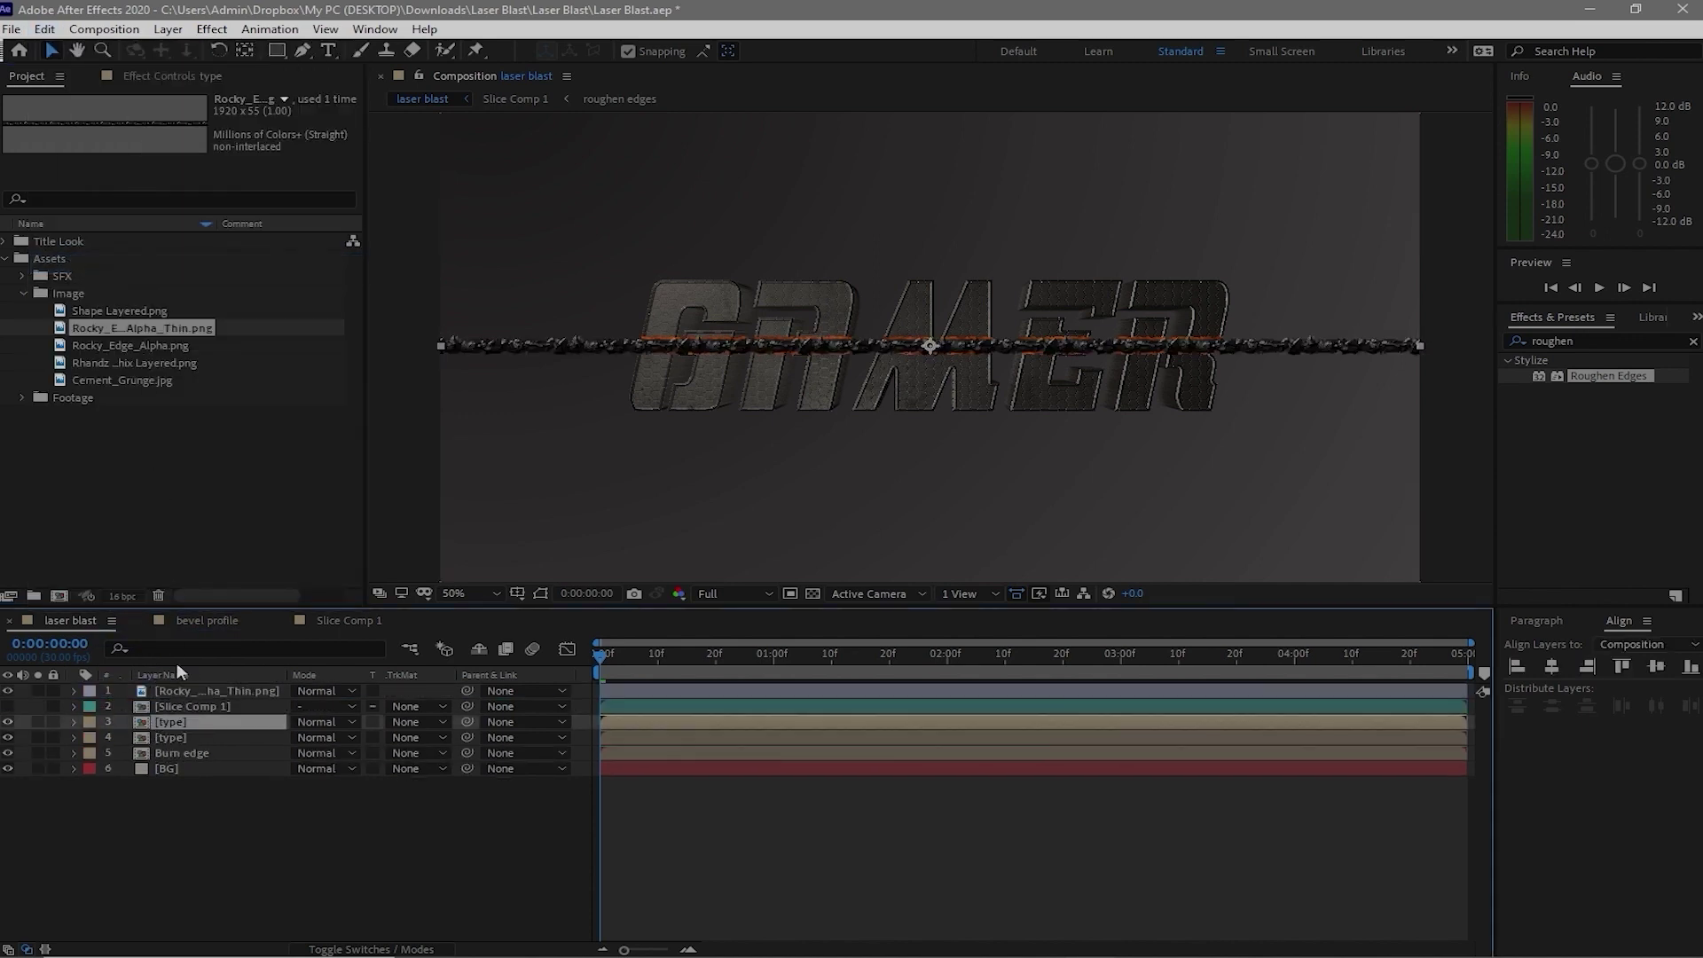
drag(213, 726, 206, 692)
Position the rocky edge layer at 960, 506 and set its track matte to Alpha Matte using the type layer above
click(206, 702)
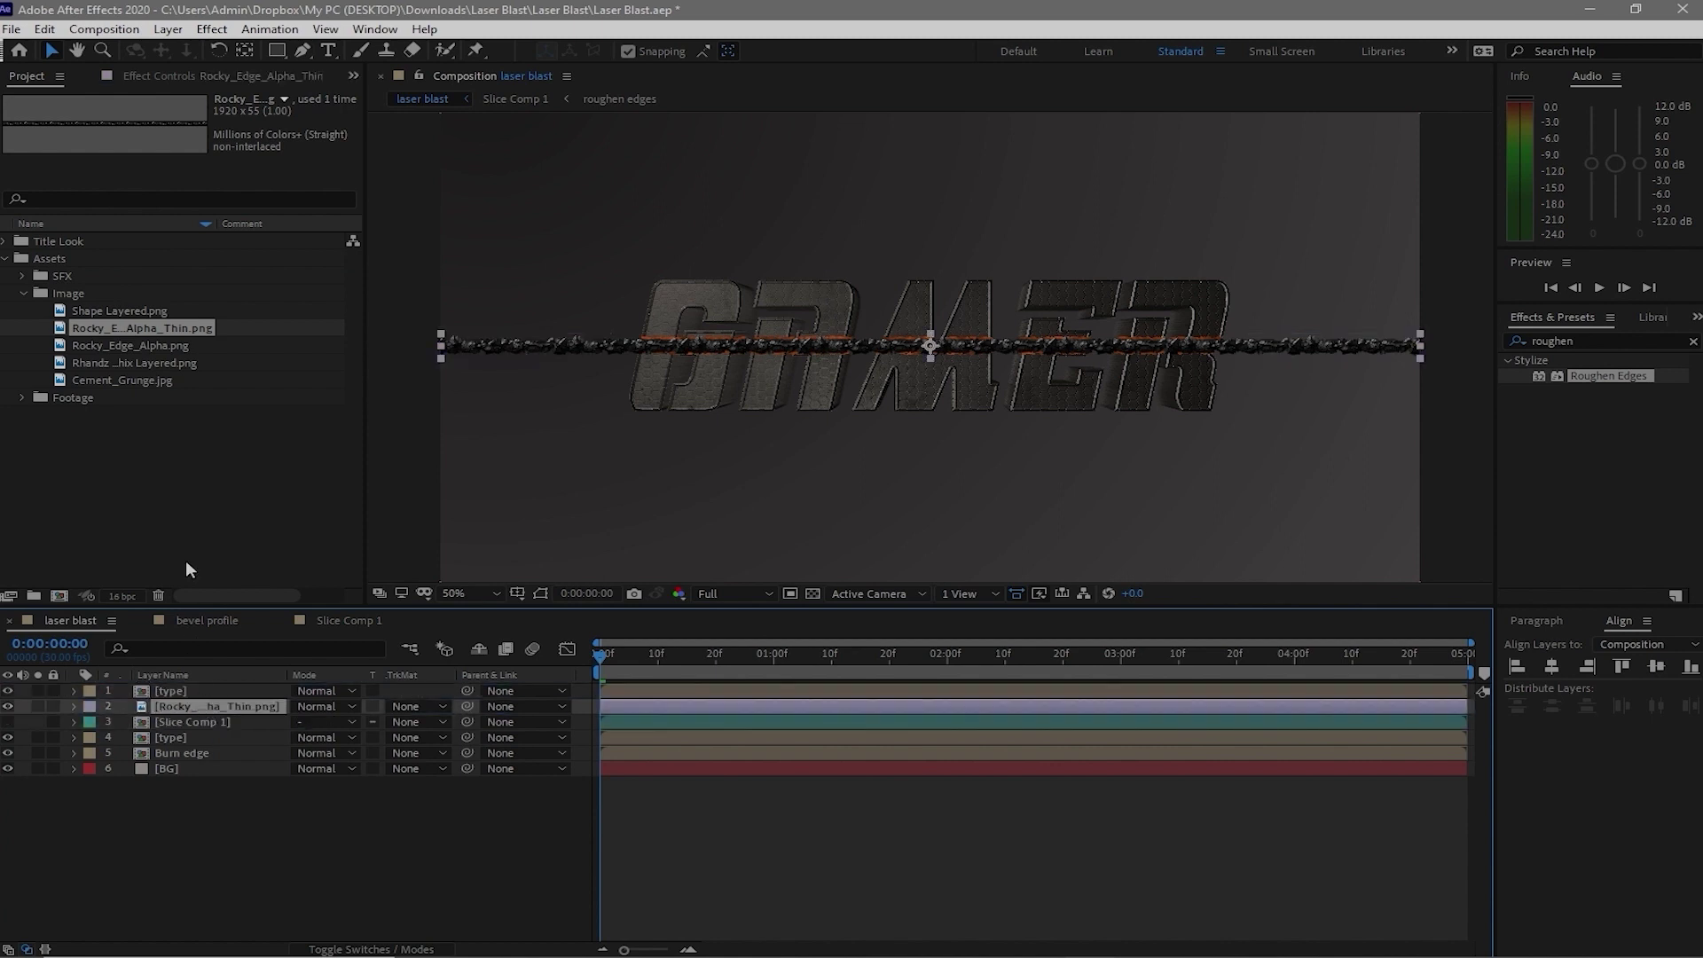
key(p)
drag(333, 722, 406, 717)
click(438, 704)
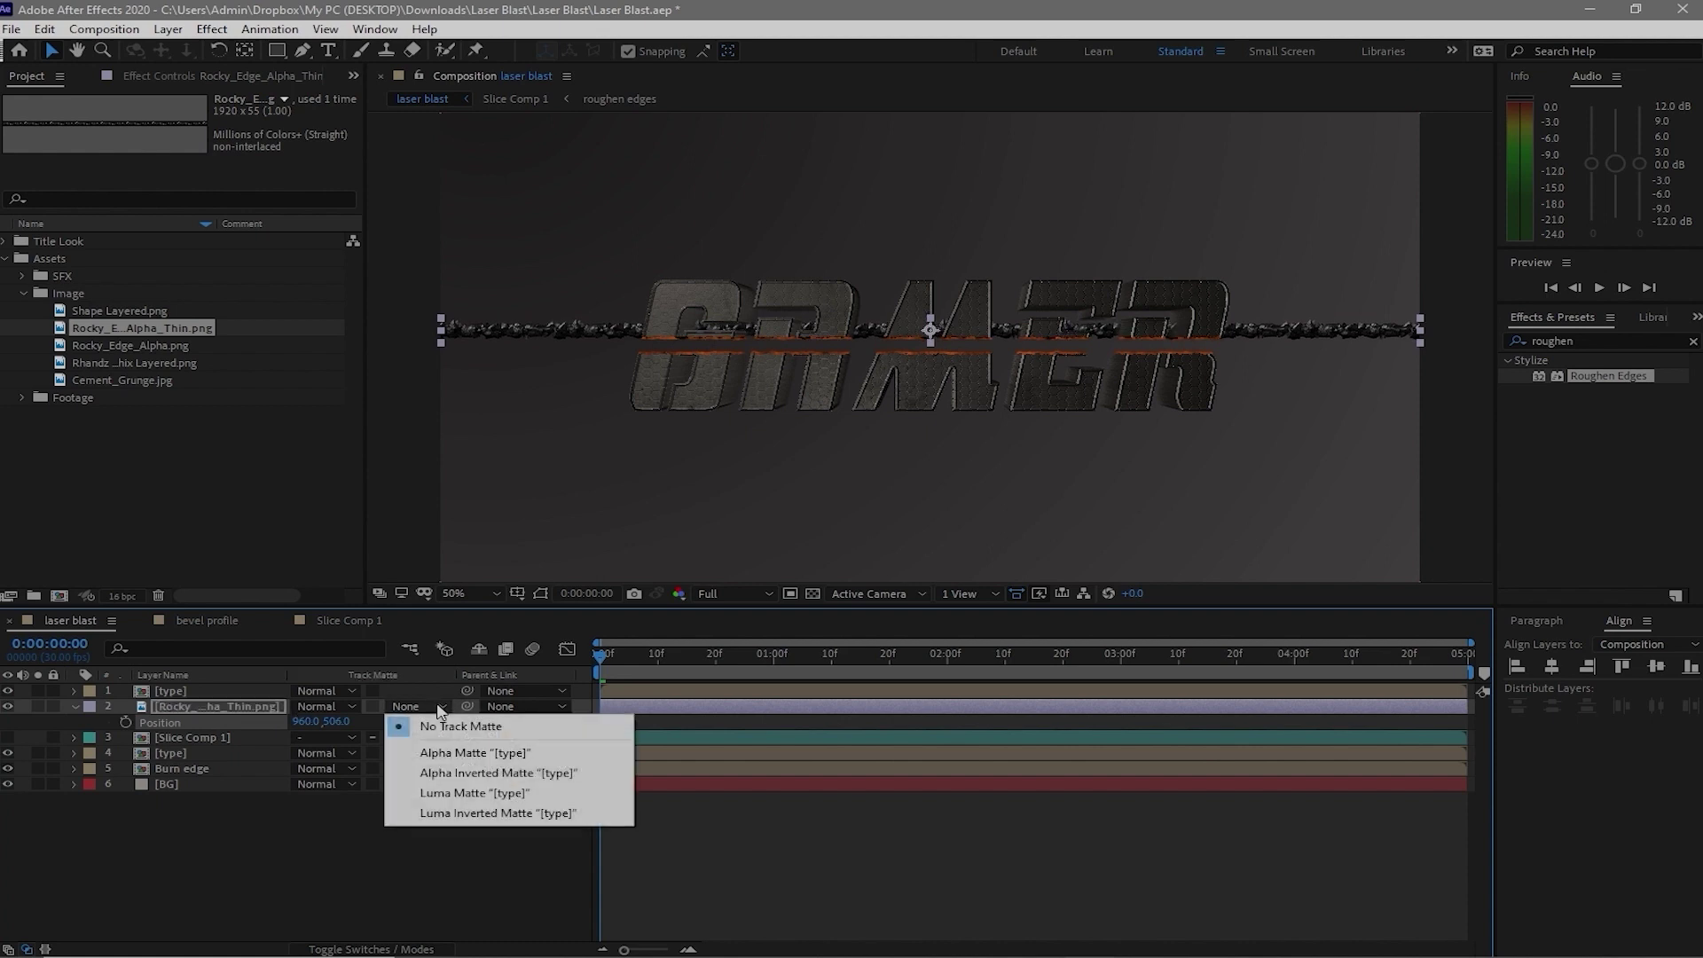
click(457, 752)
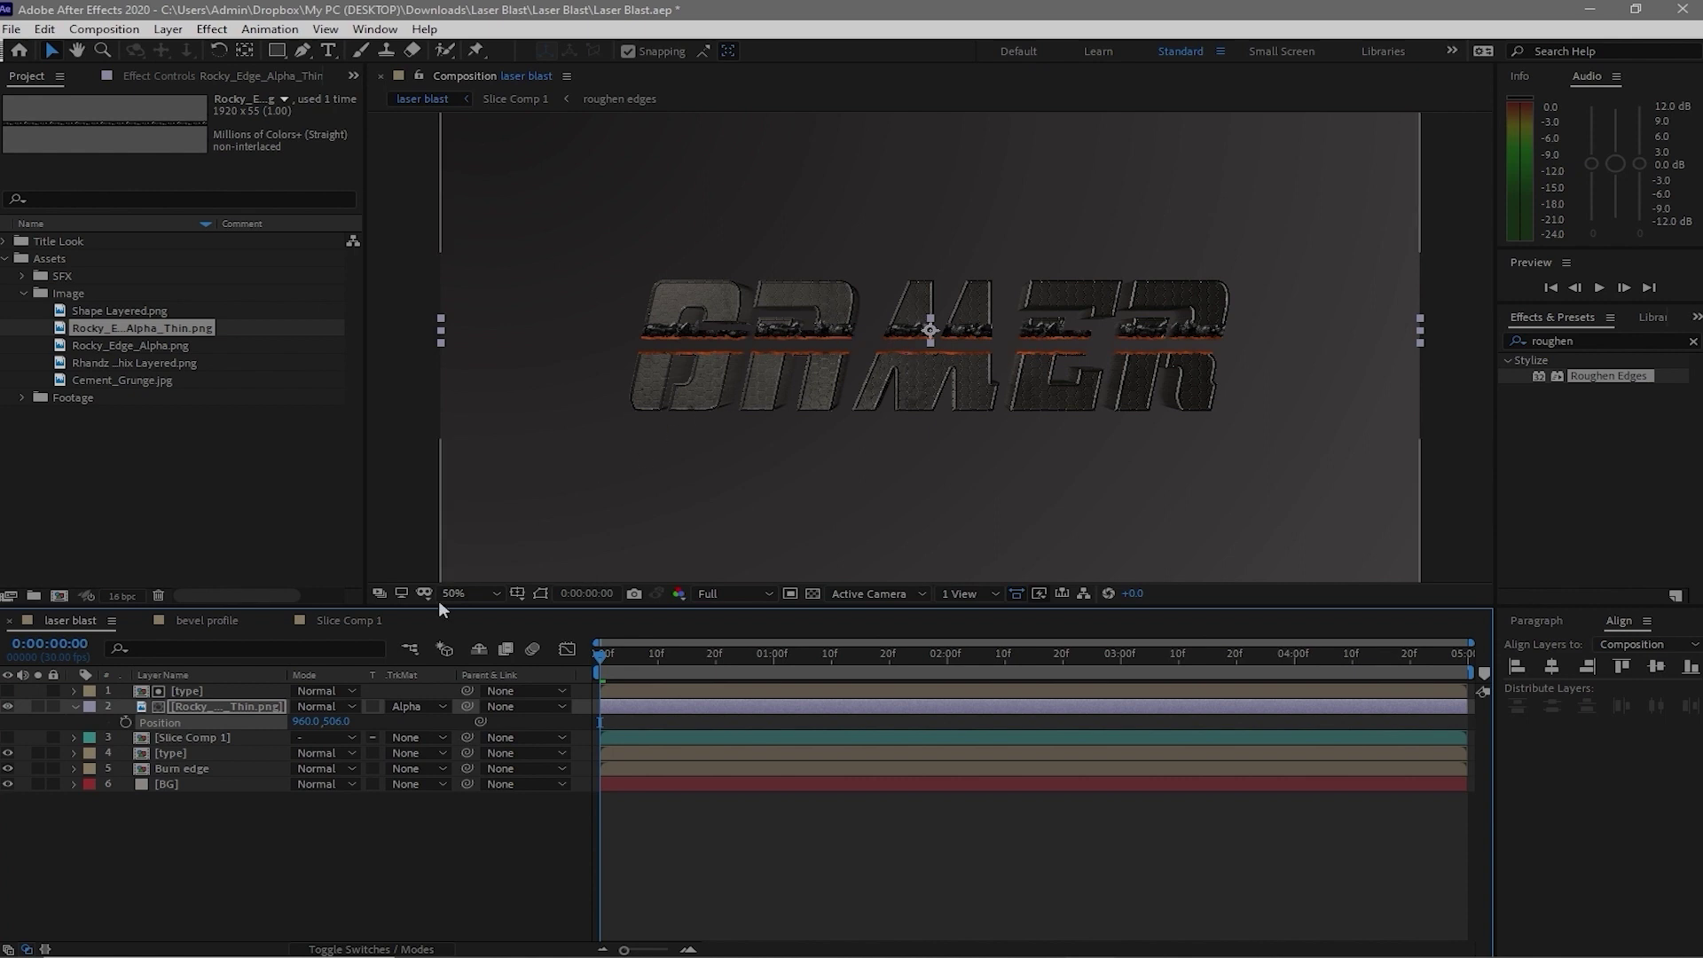
Duplicate the top type matte and rocky edge layers together and reveal the copies' Position properties
drag(28, 686, 76, 715)
click(45, 29)
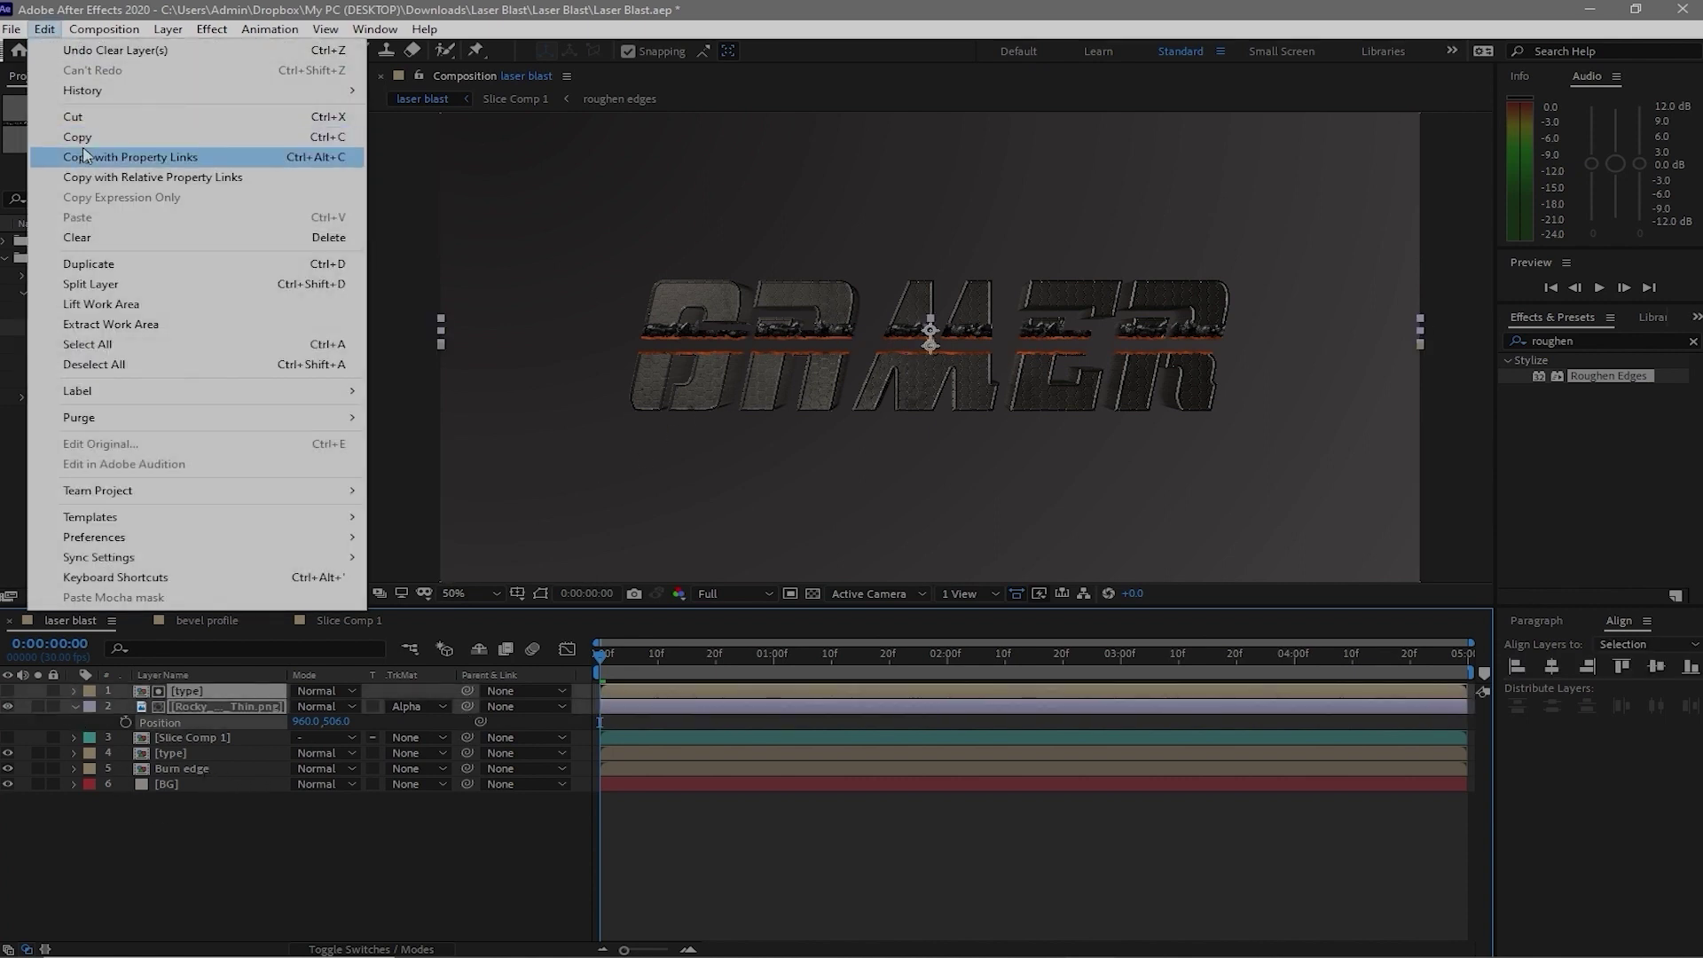
click(113, 262)
key(p)
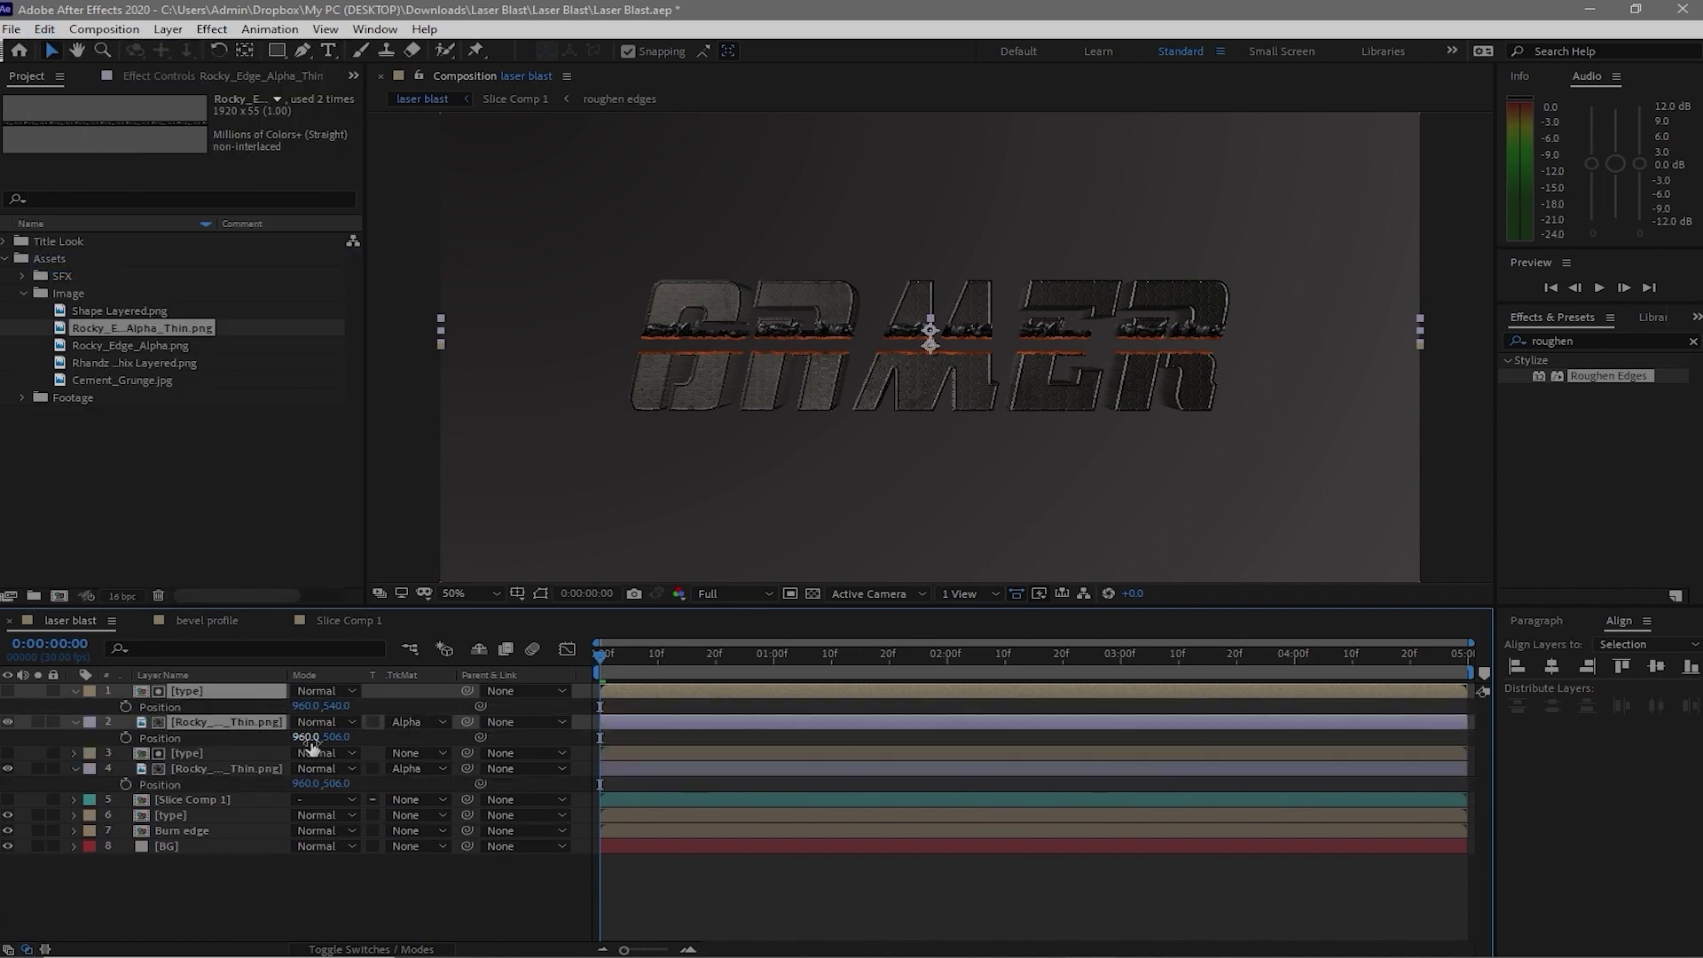
Place the copied type matte at 960, 599 and its rocky edge at 922, 565, and parent both rocky edge layers to Slice Comp 1
drag(321, 736, 270, 738)
click(292, 747)
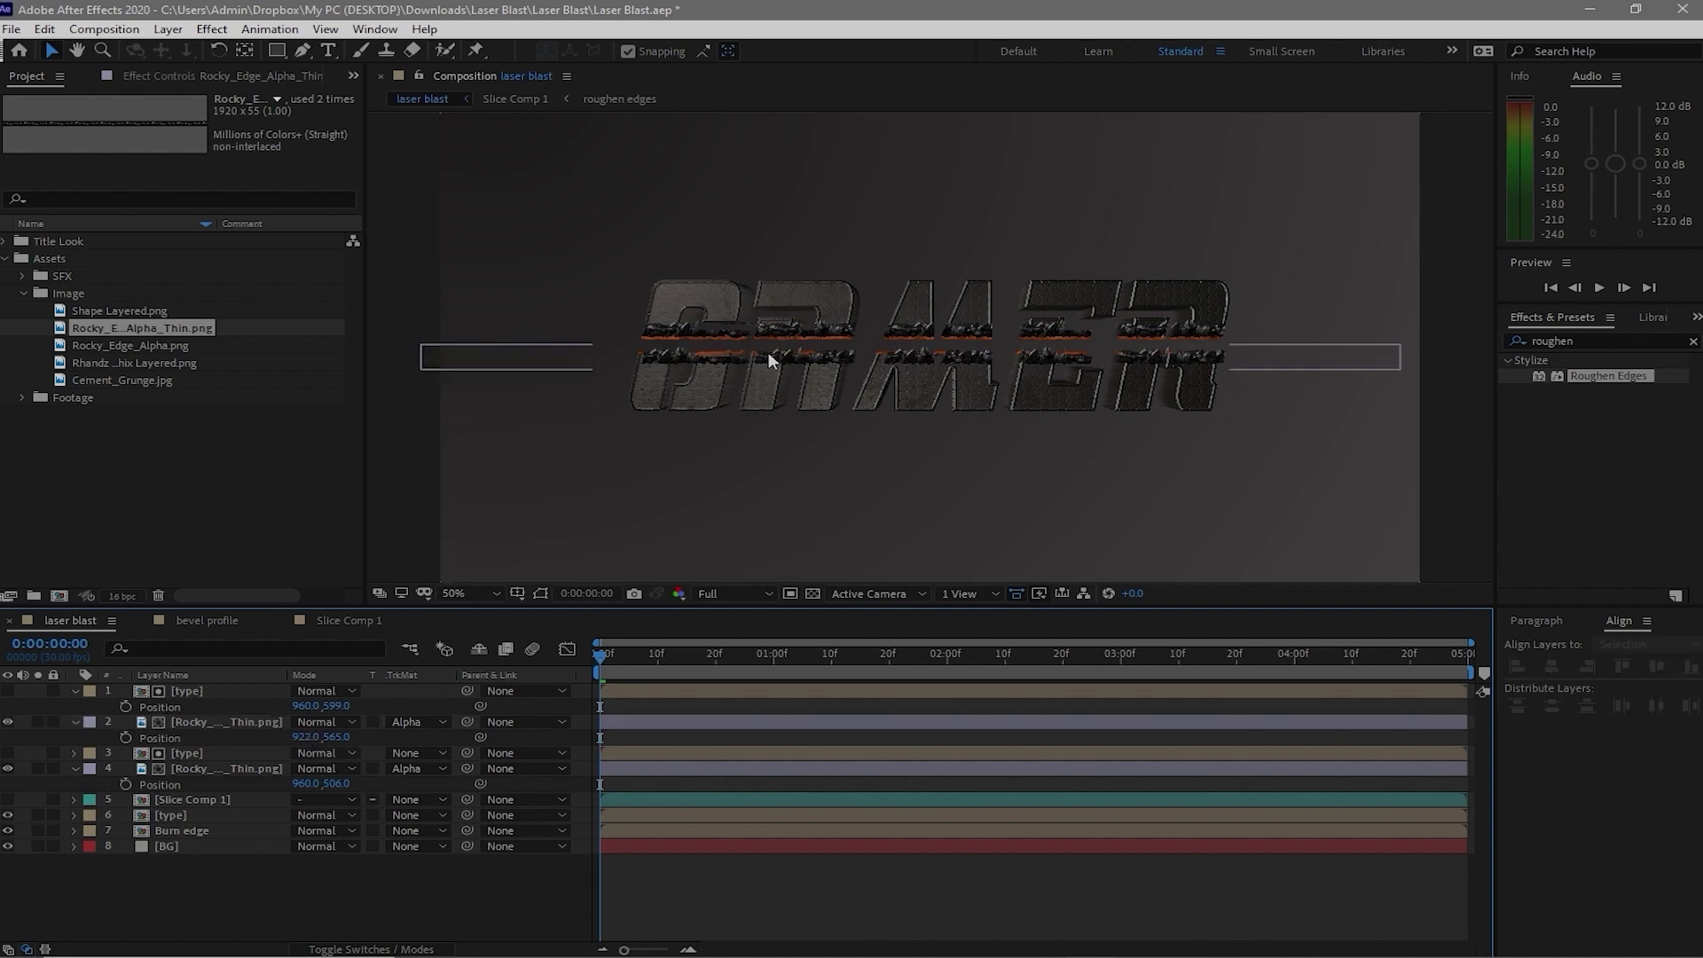
click(188, 721)
ctrl+click(221, 770)
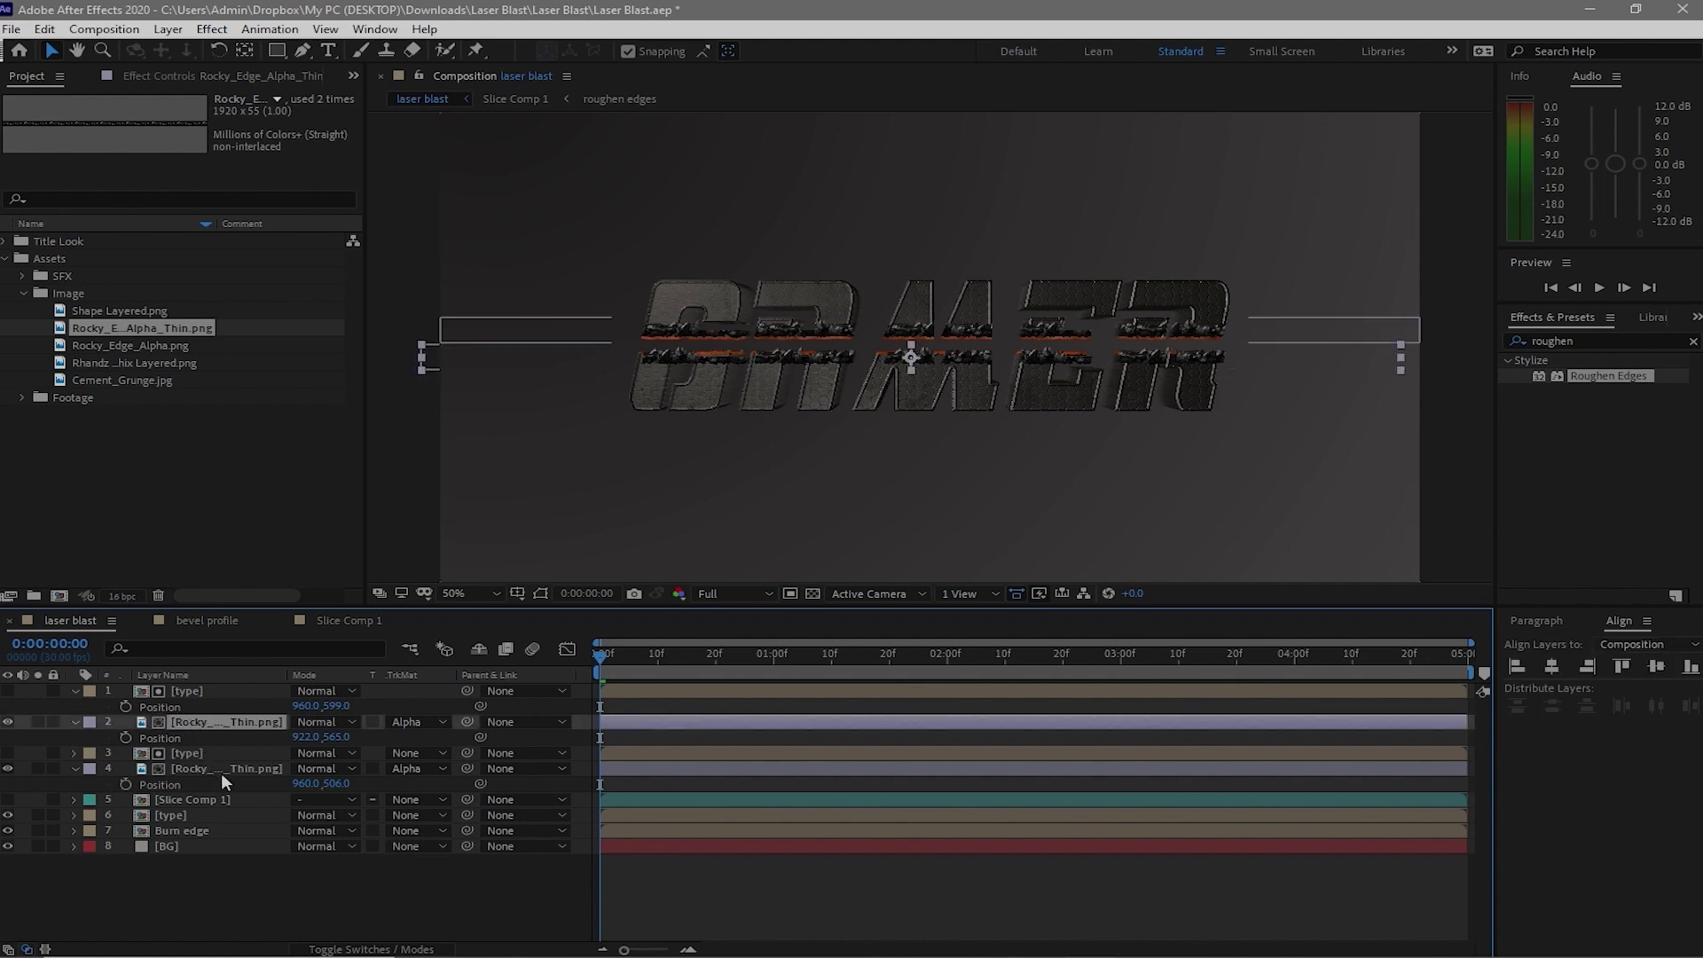
drag(467, 768, 245, 799)
ctrl+click(245, 799)
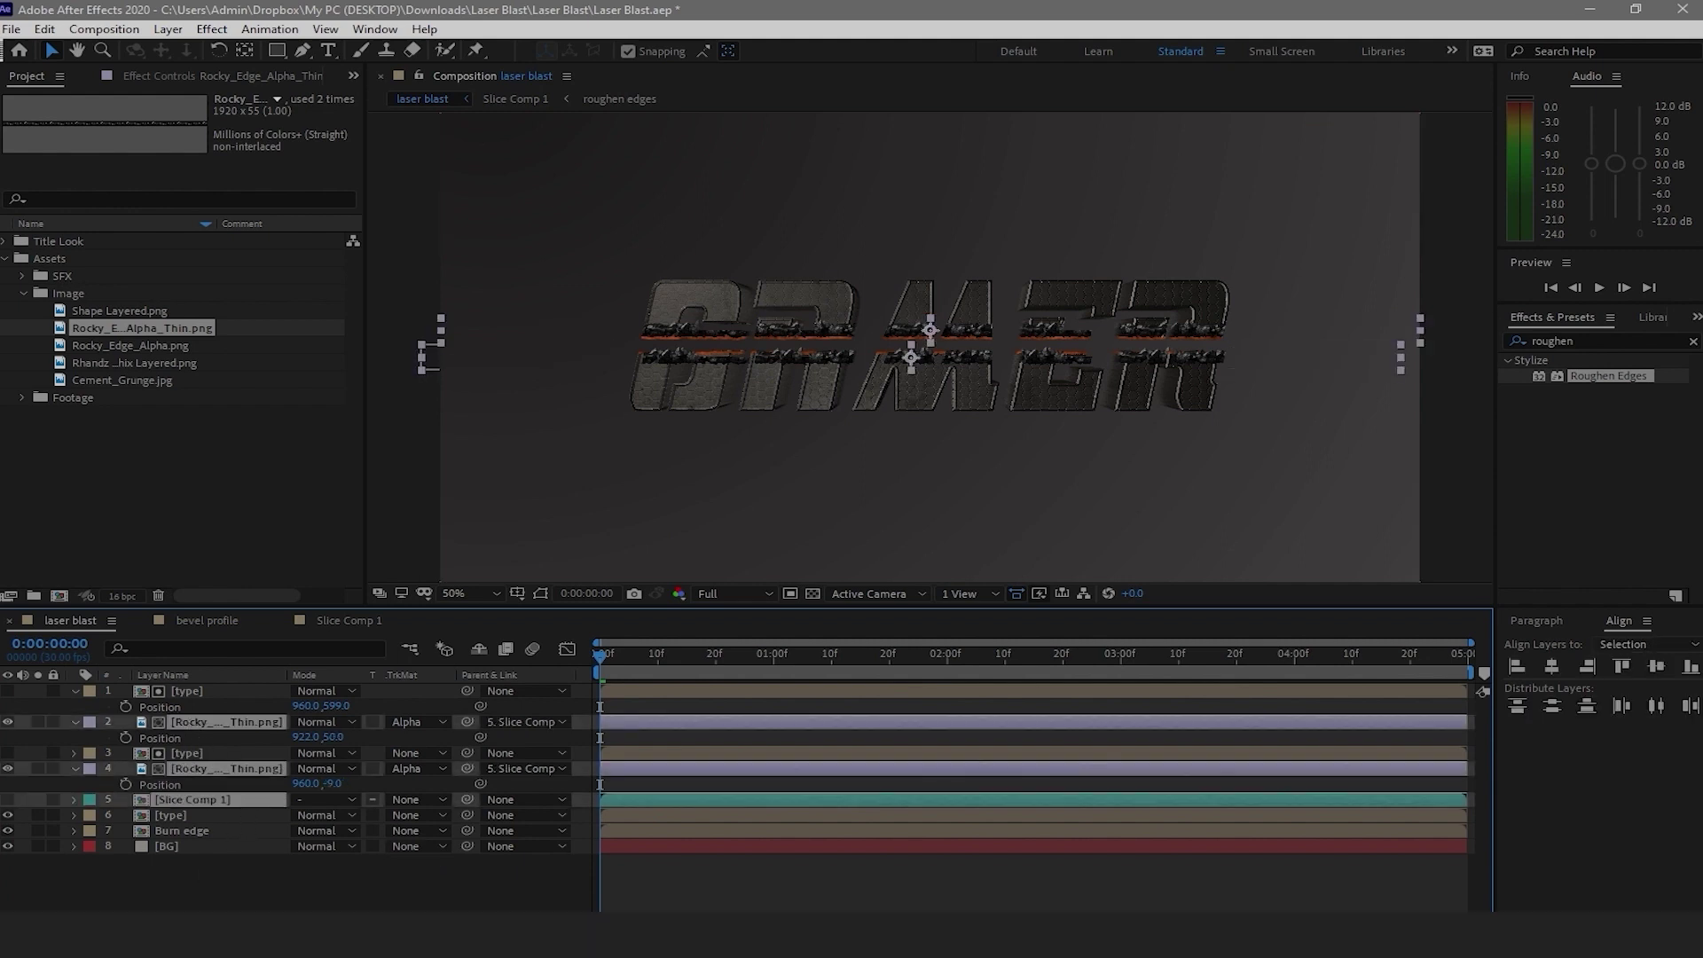
Test the parenting by rotating Slice Comp 1 to -14°, and reset its rotation to 0°
key(r)
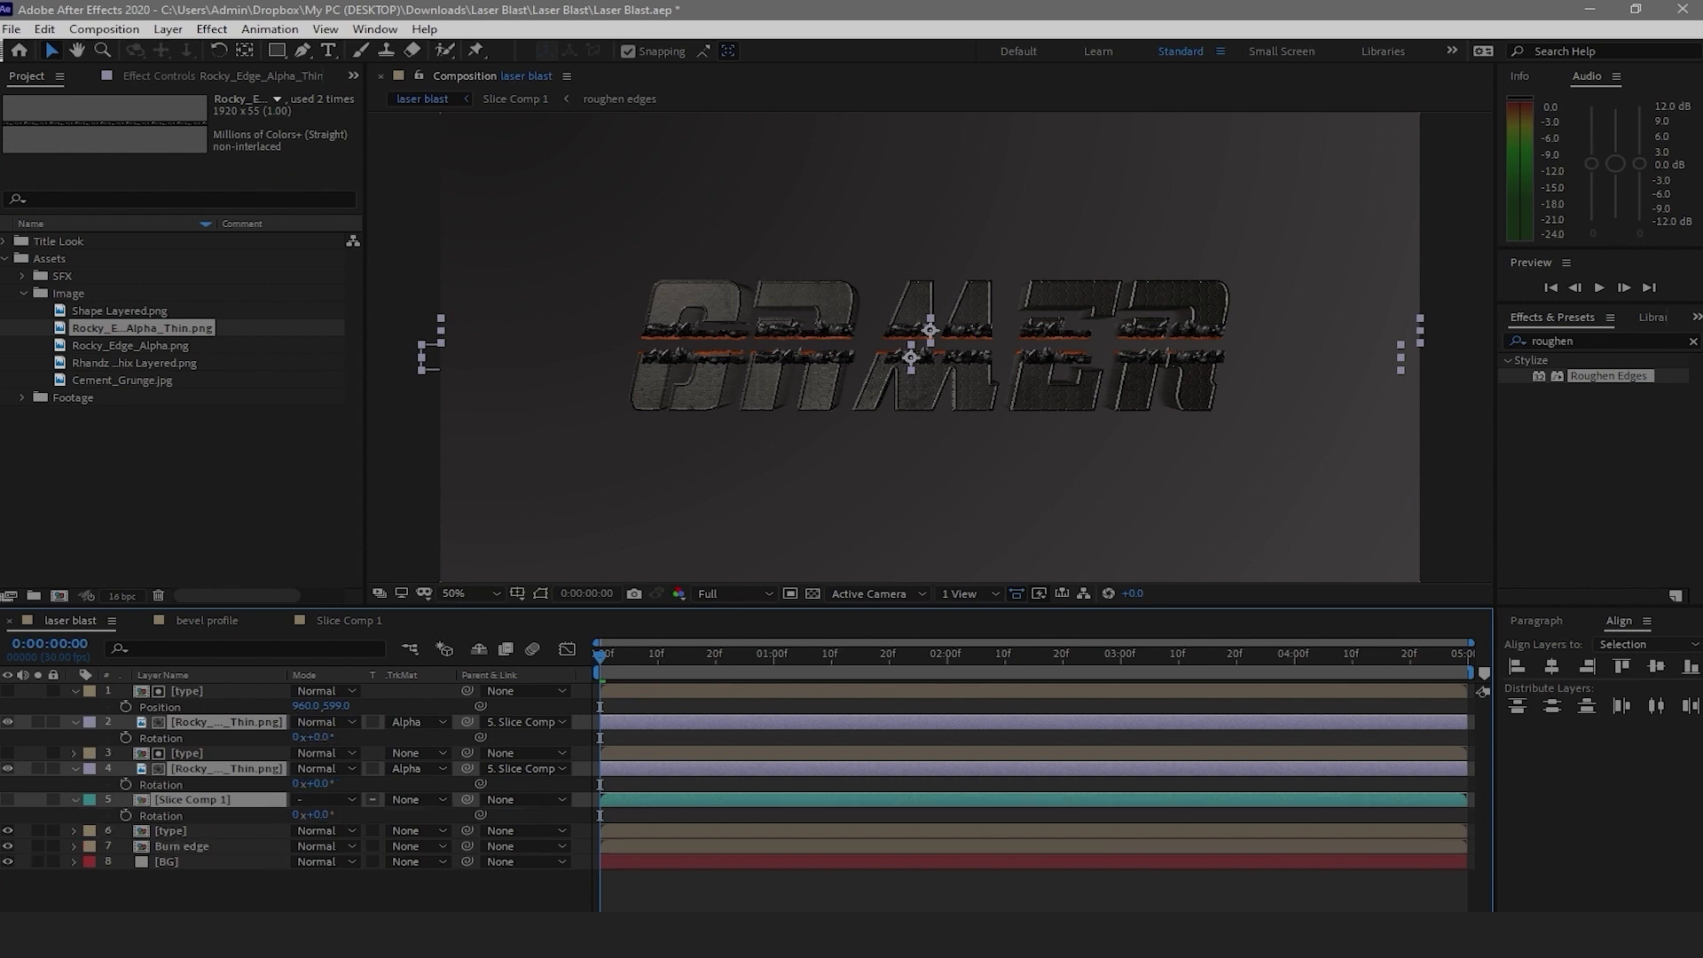
key(ctrl+shift+a)
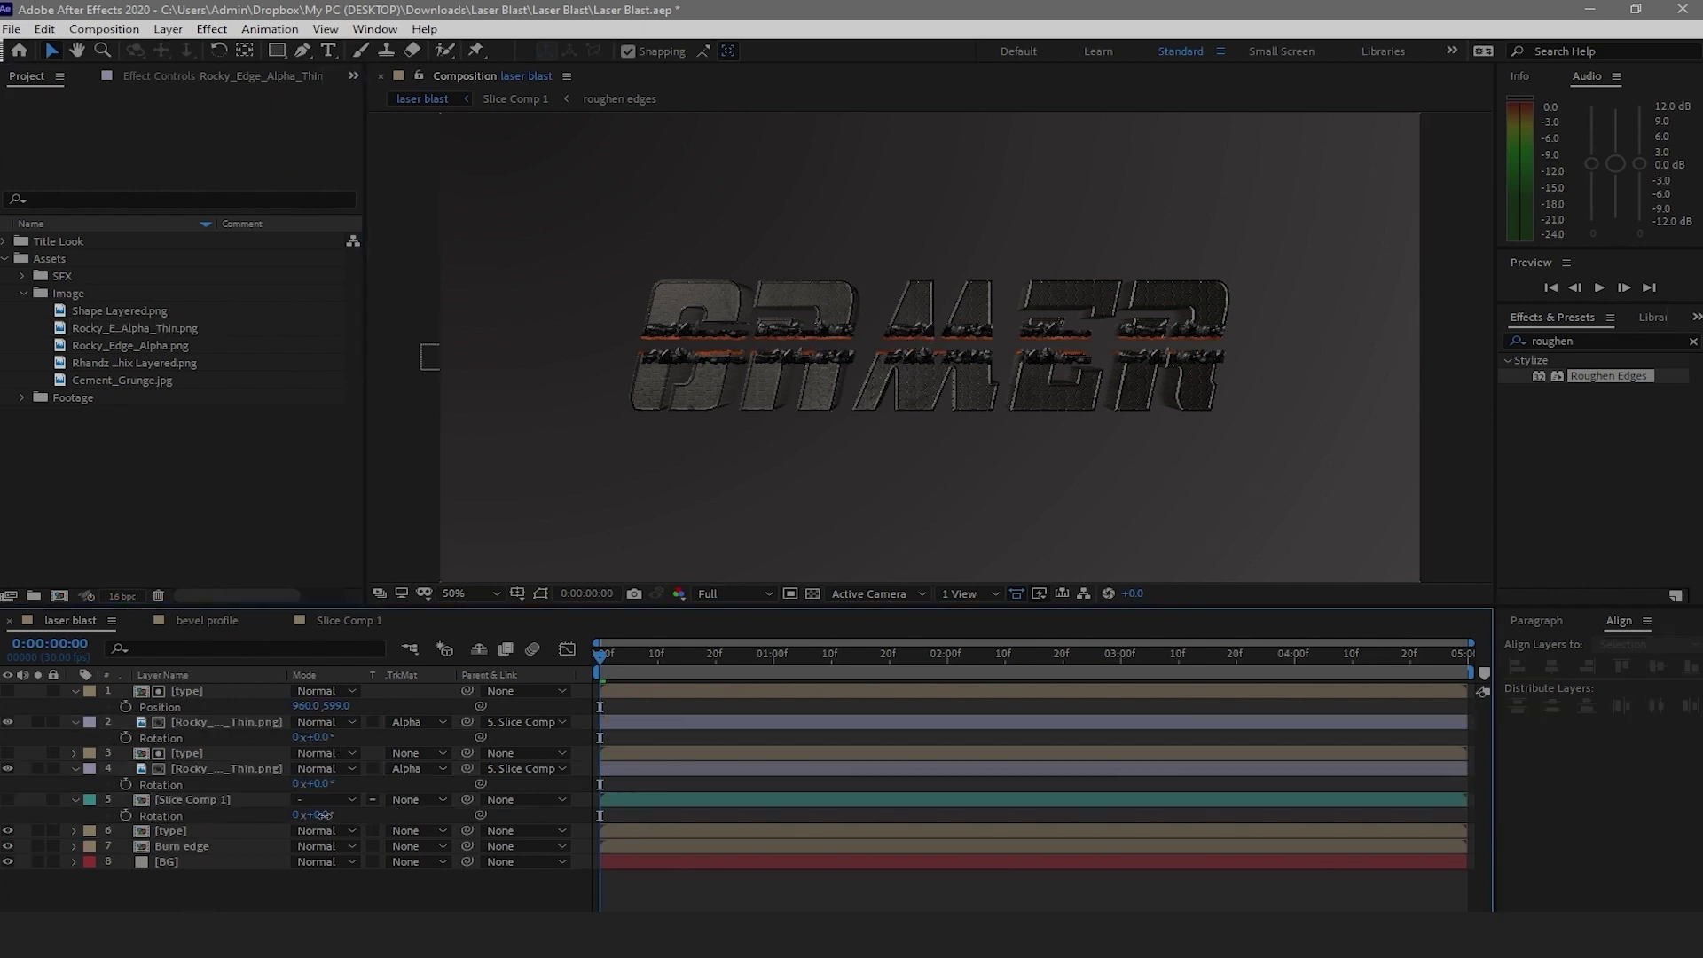
mouse_move(326, 814)
mouse_down()
mouse_move(346, 826)
mouse_move(320, 826)
mouse_up()
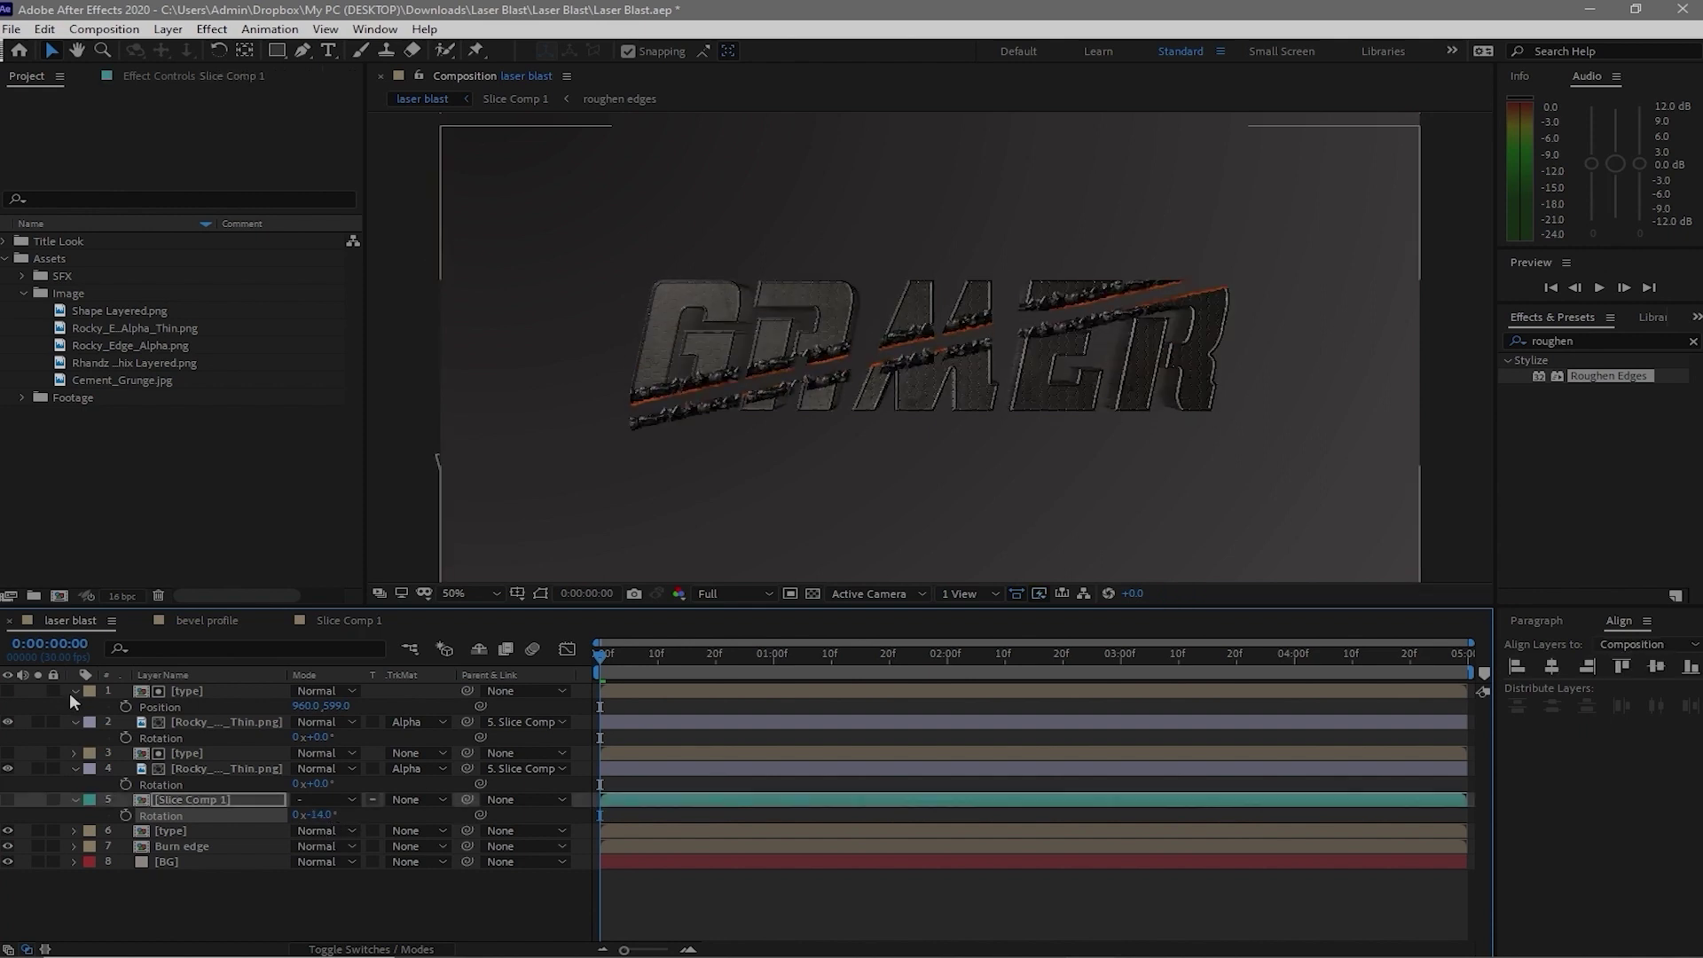
click(74, 691)
click(74, 706)
click(323, 783)
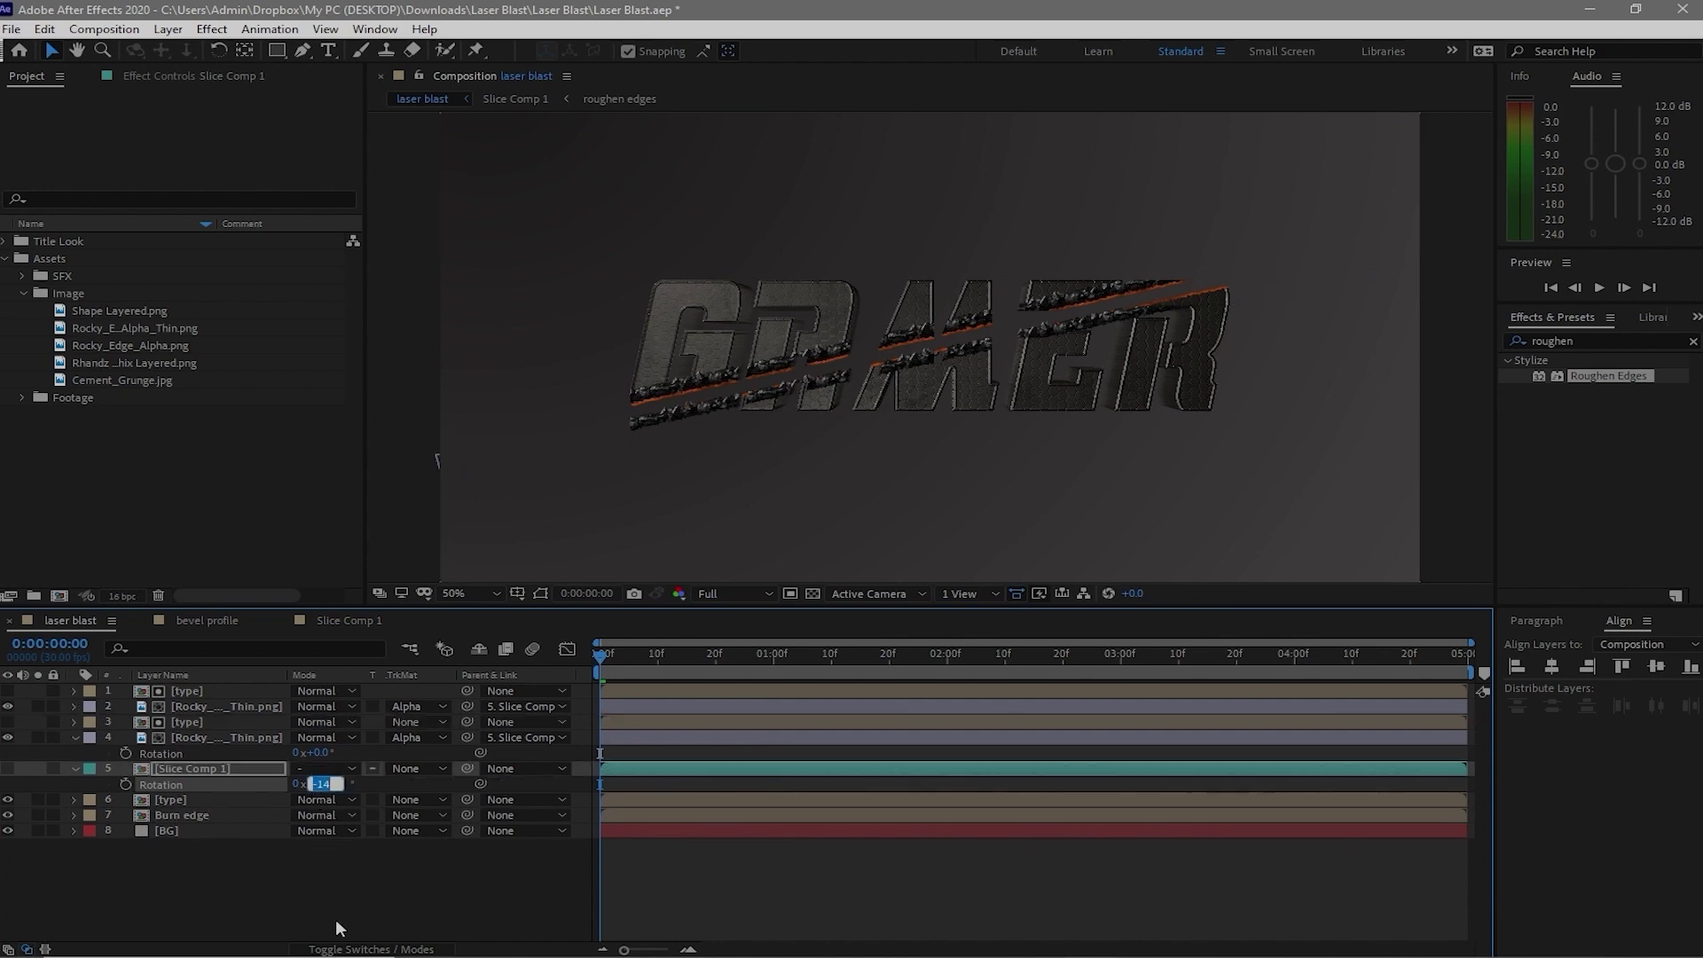
text(0)
key(Return)
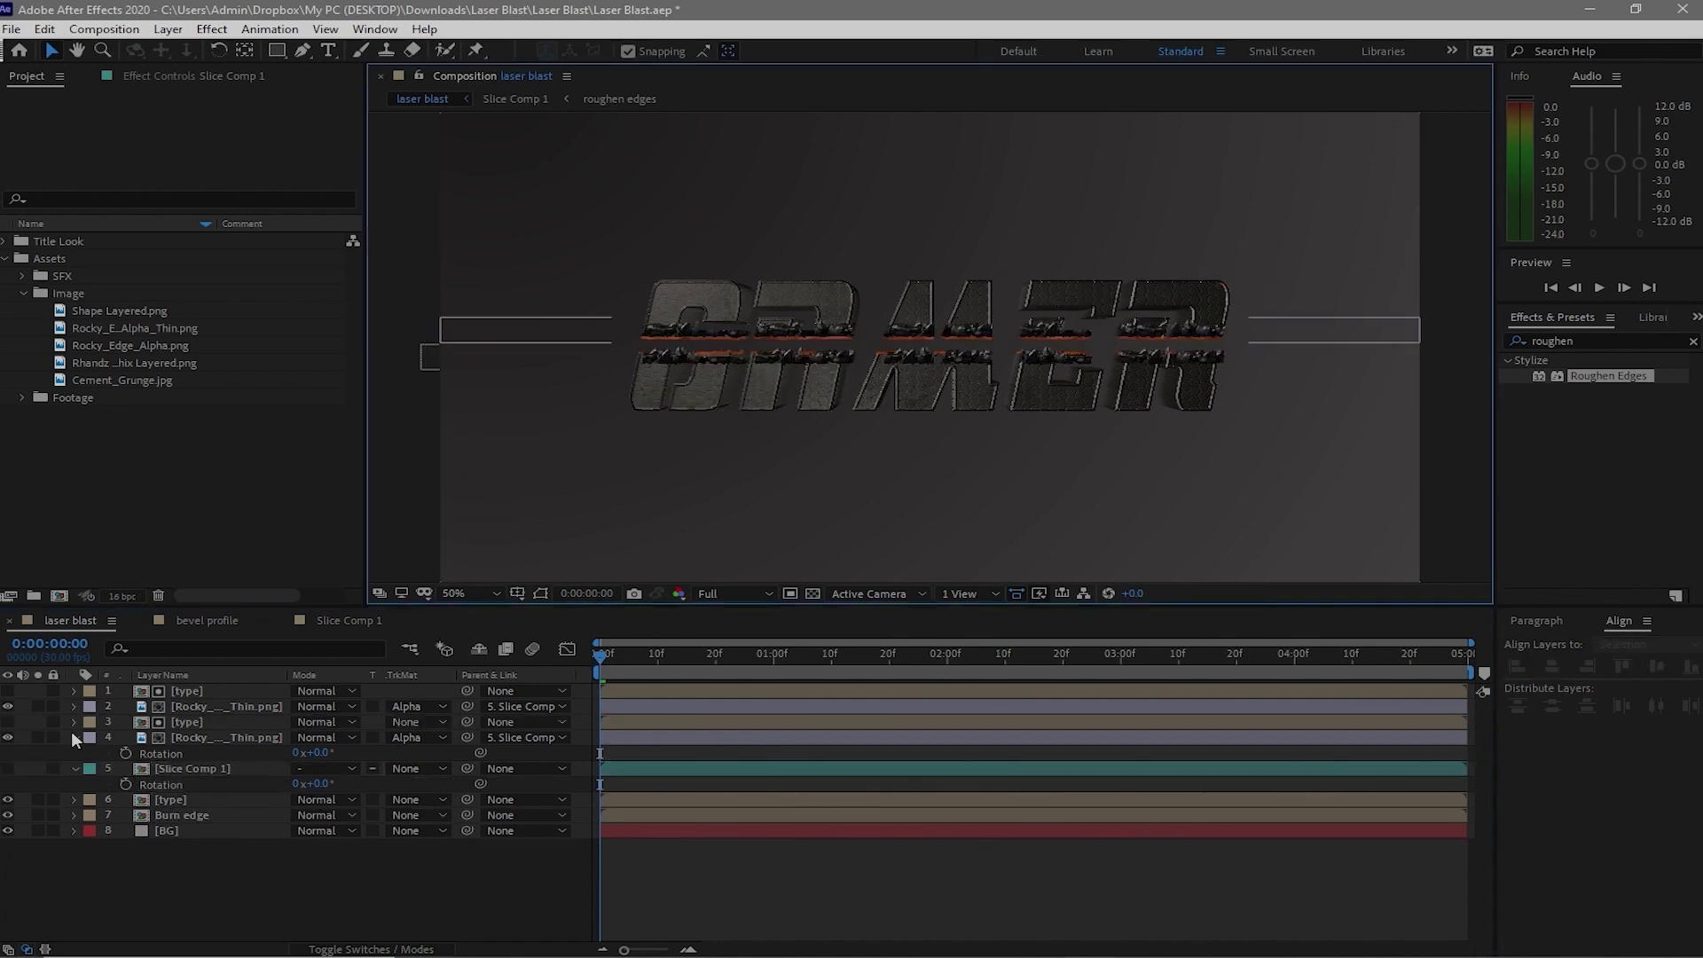
click(75, 737)
click(76, 753)
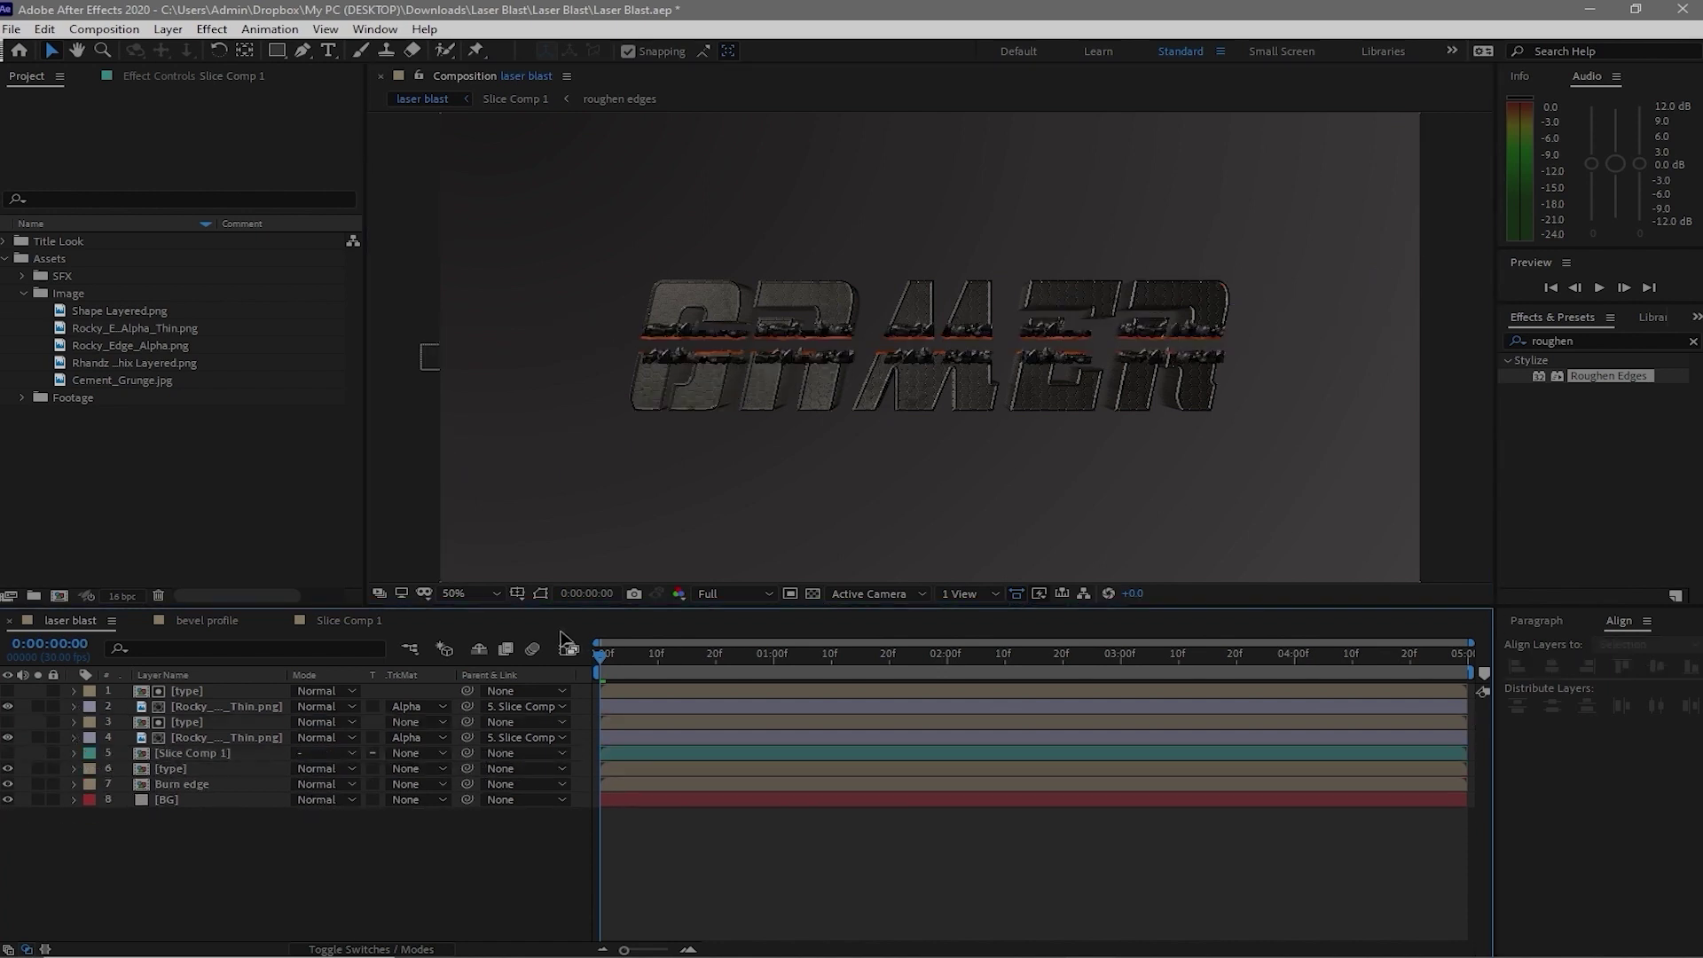
Create a new solid named saber, 1200 px wide and 600 px high, as the topmost layer
click(167, 30)
mouse_move(204, 49)
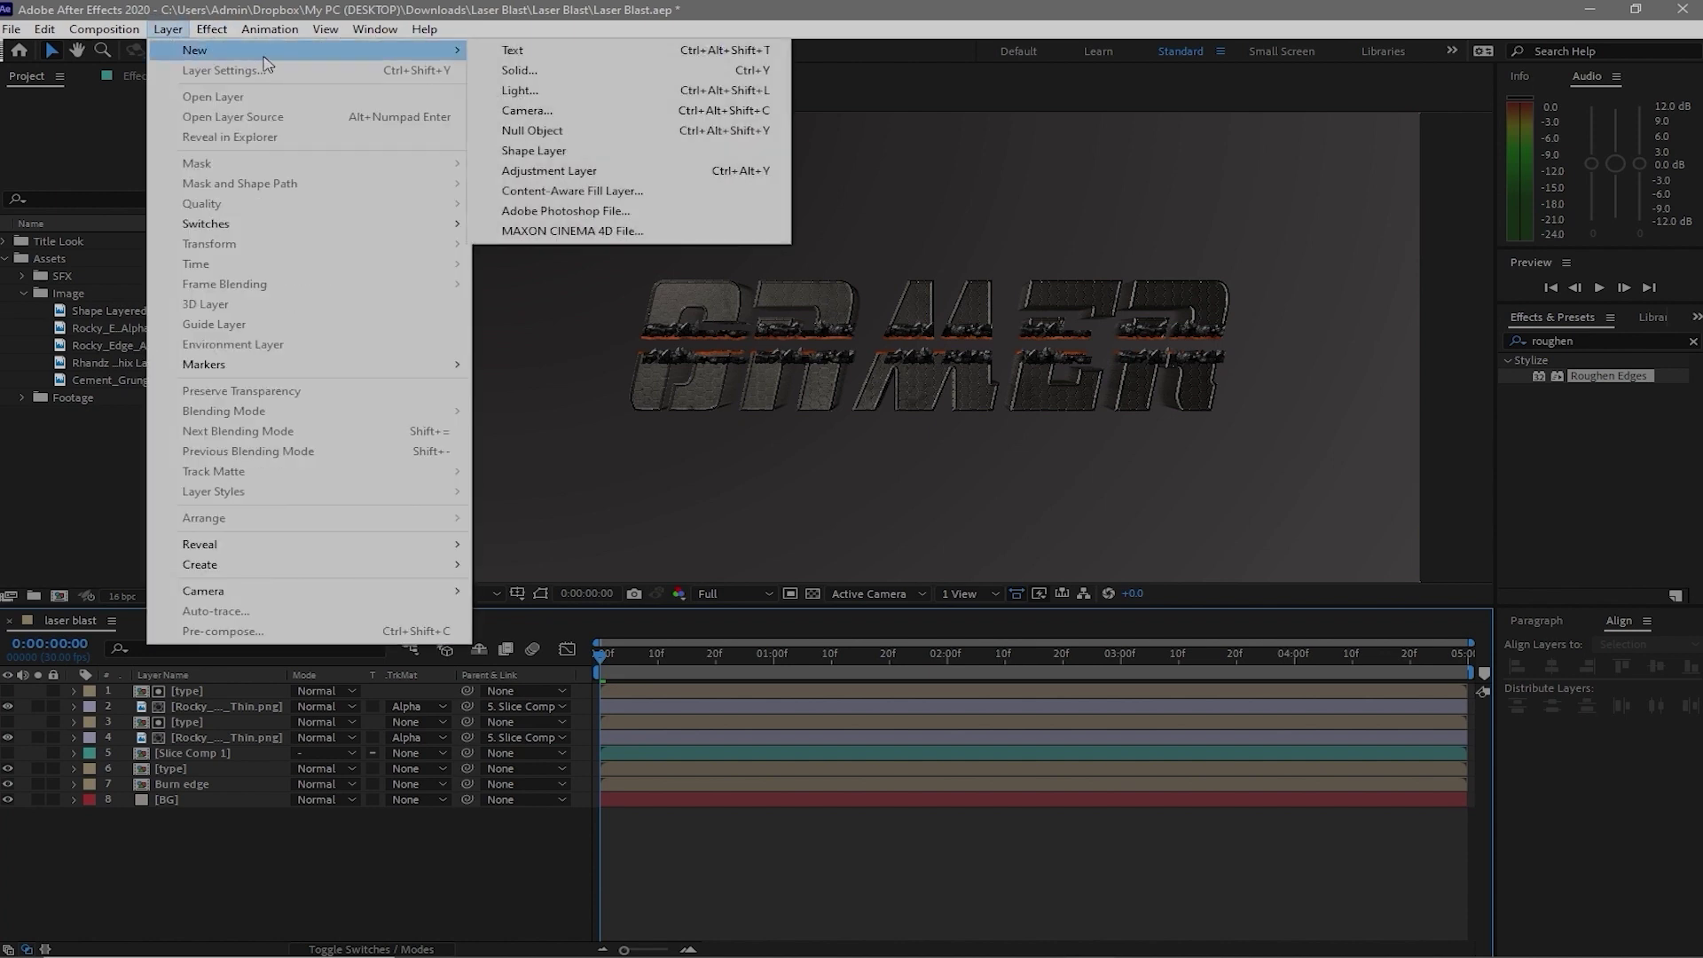
click(799, 70)
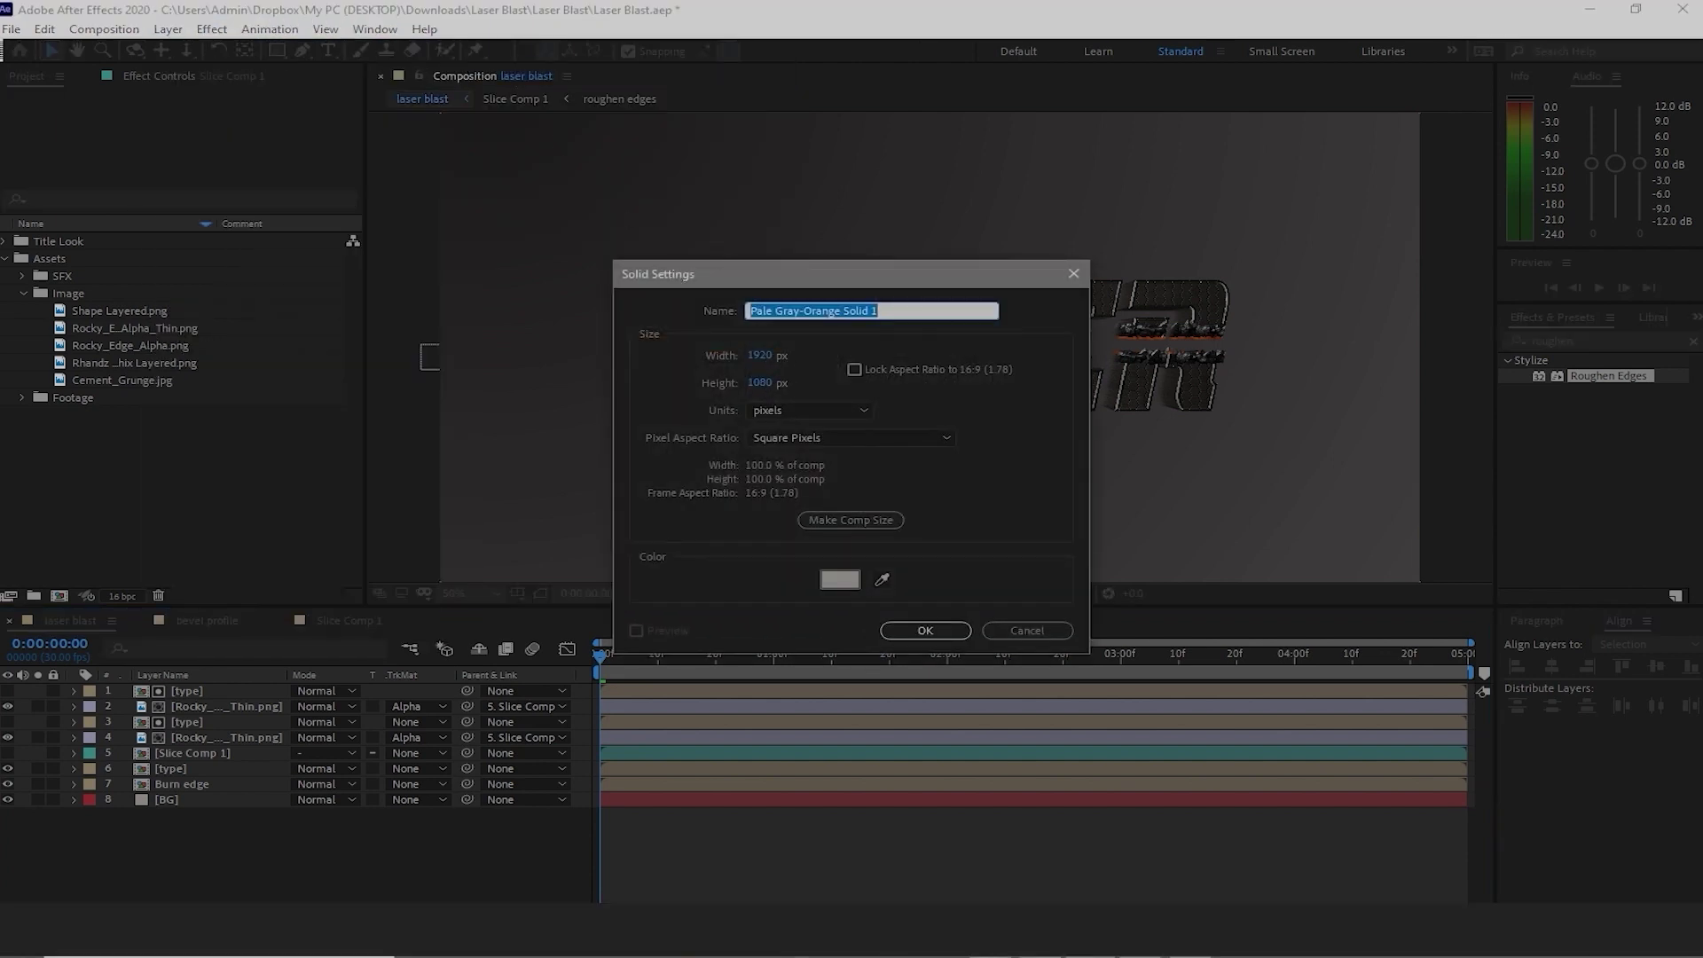
text(saber)
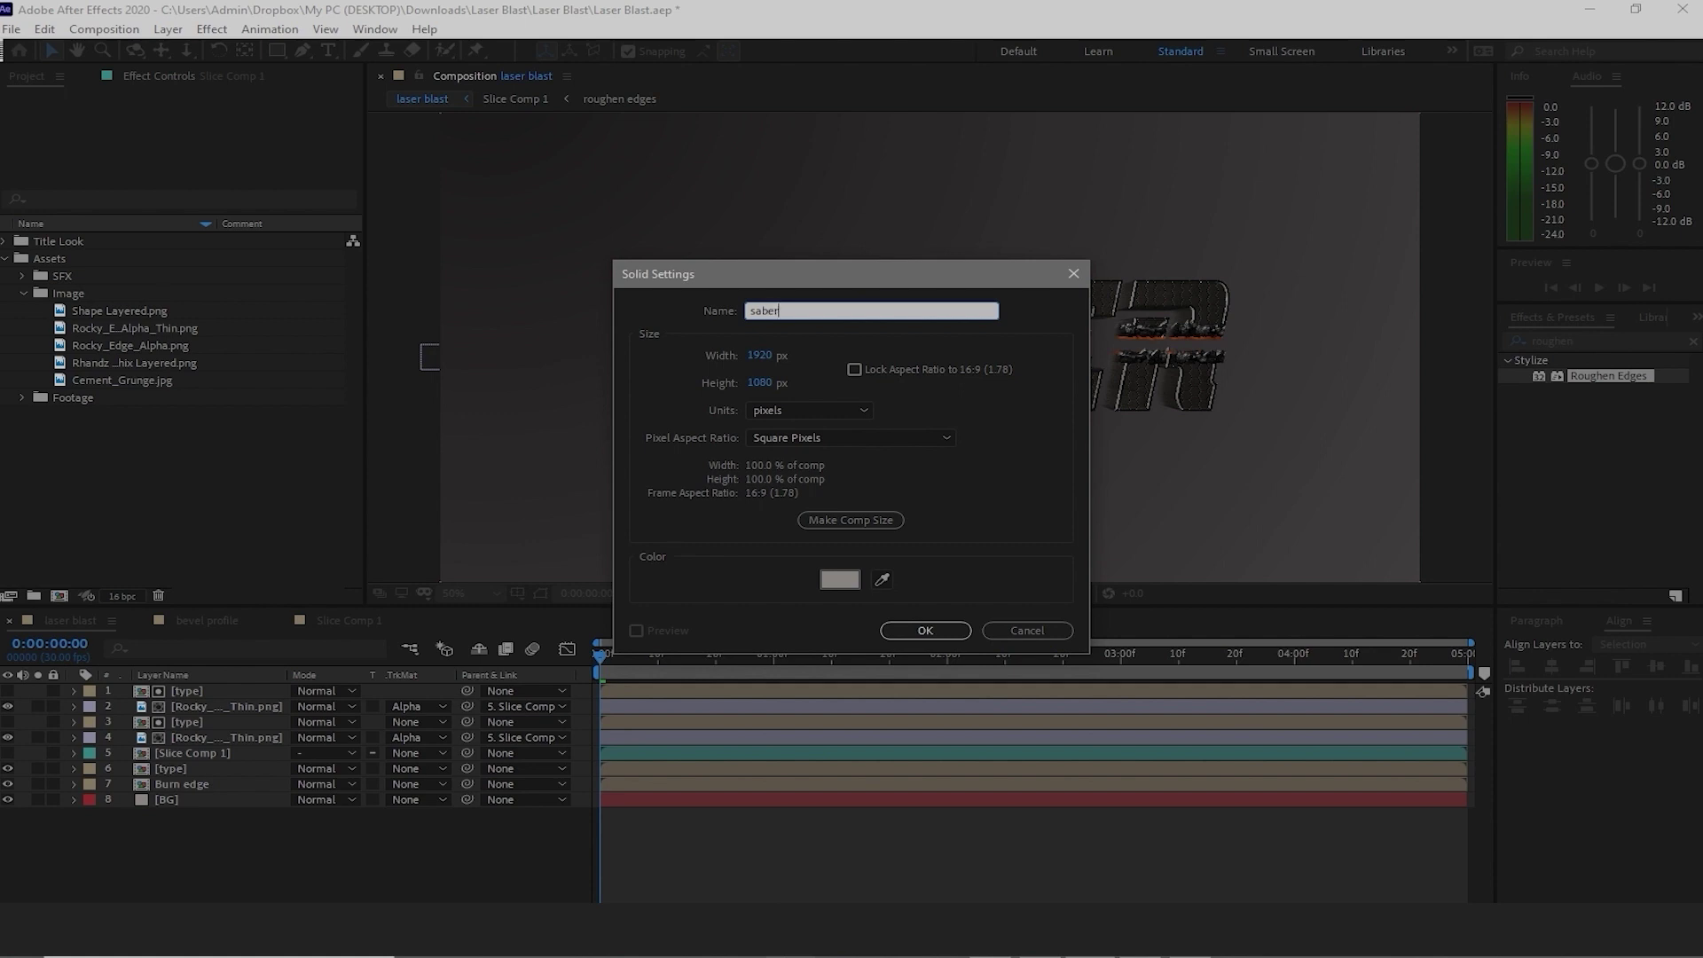
key(Tab)
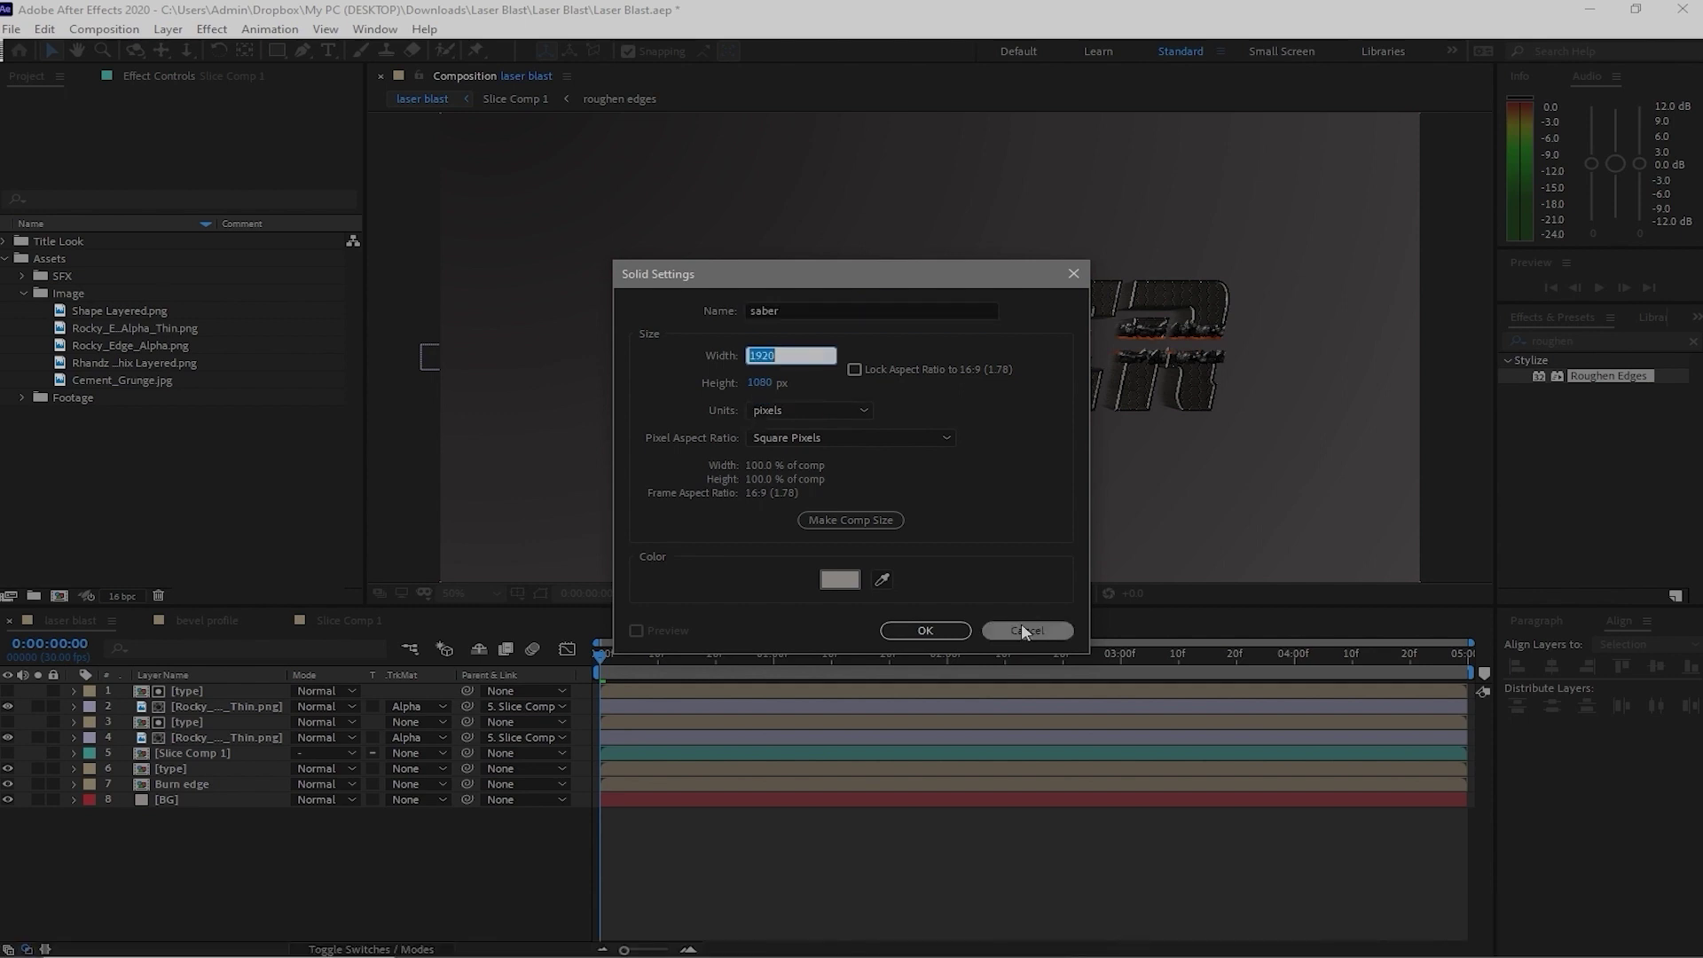
text(1200)
click(755, 383)
text(600)
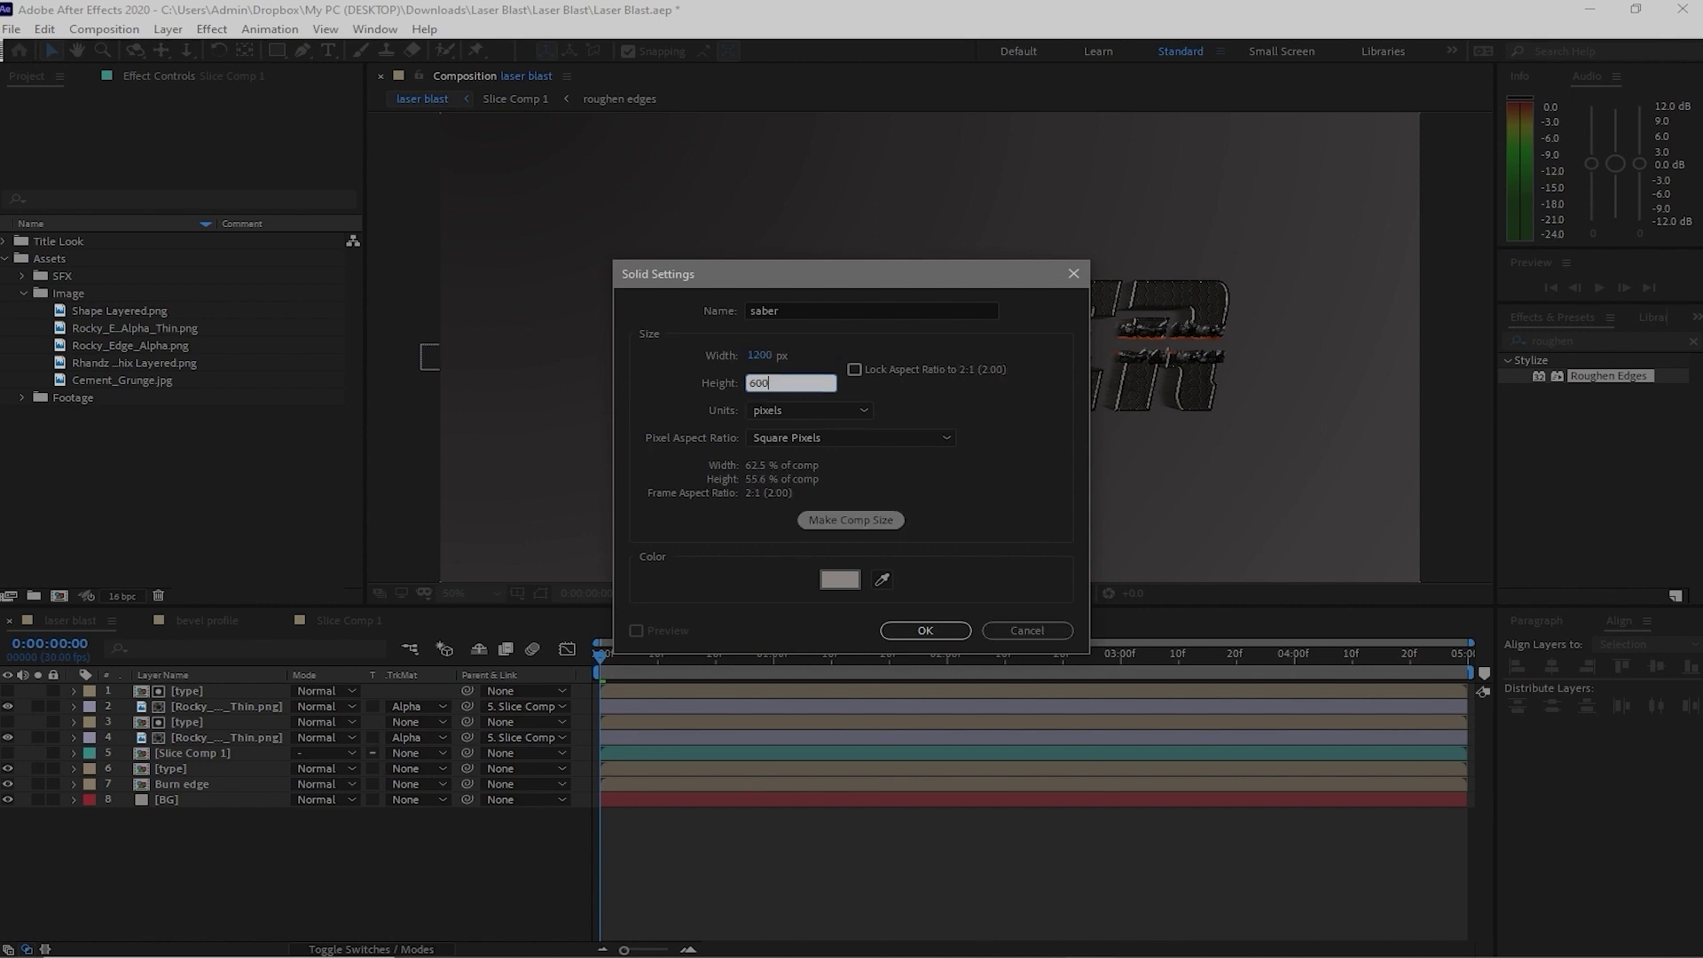
click(923, 632)
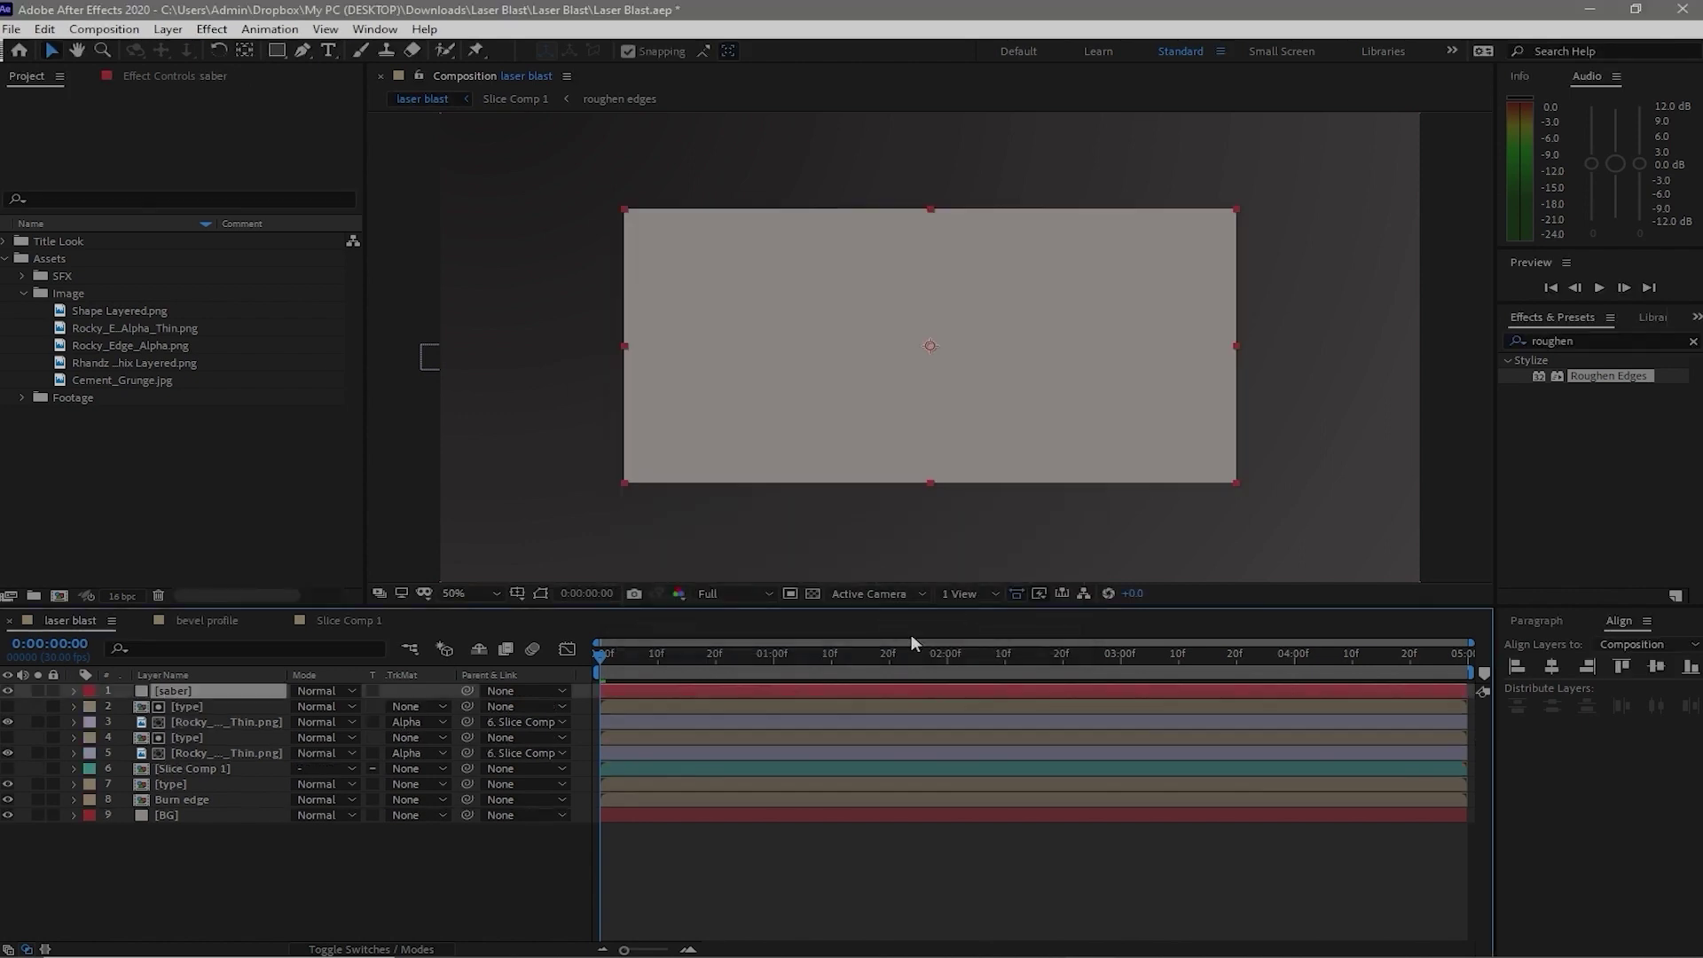
Apply the Video Copilot Saber effect to the saber solid and set its blending mode to Screen
click(221, 36)
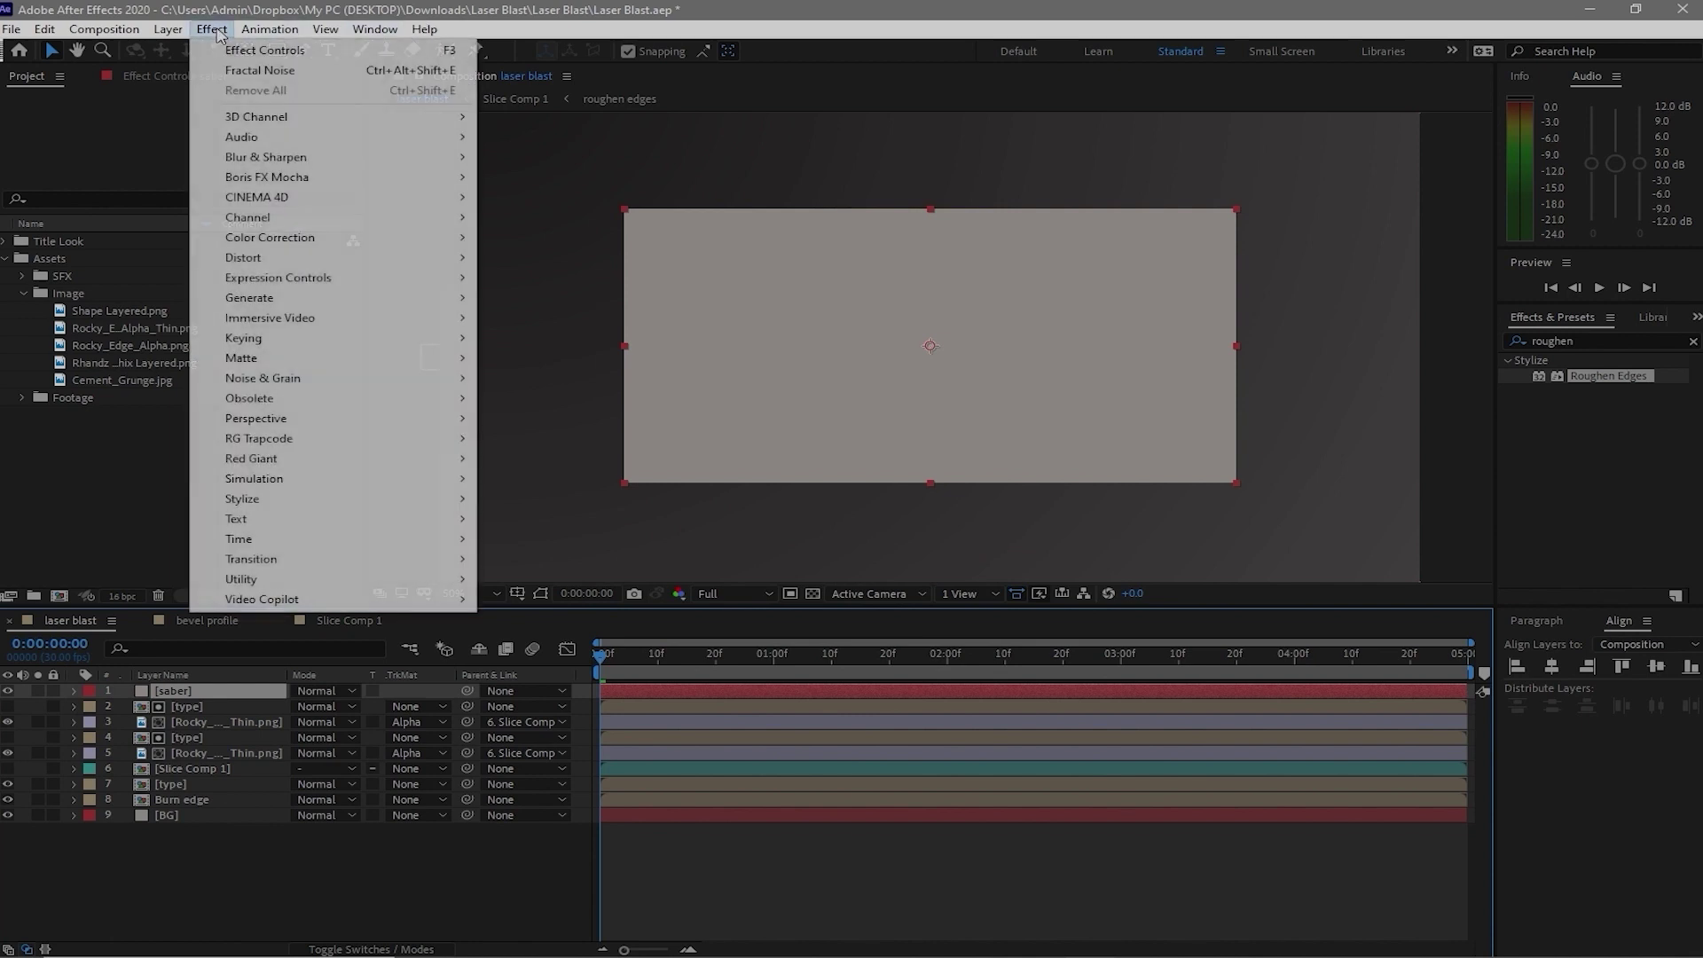
mouse_move(360, 608)
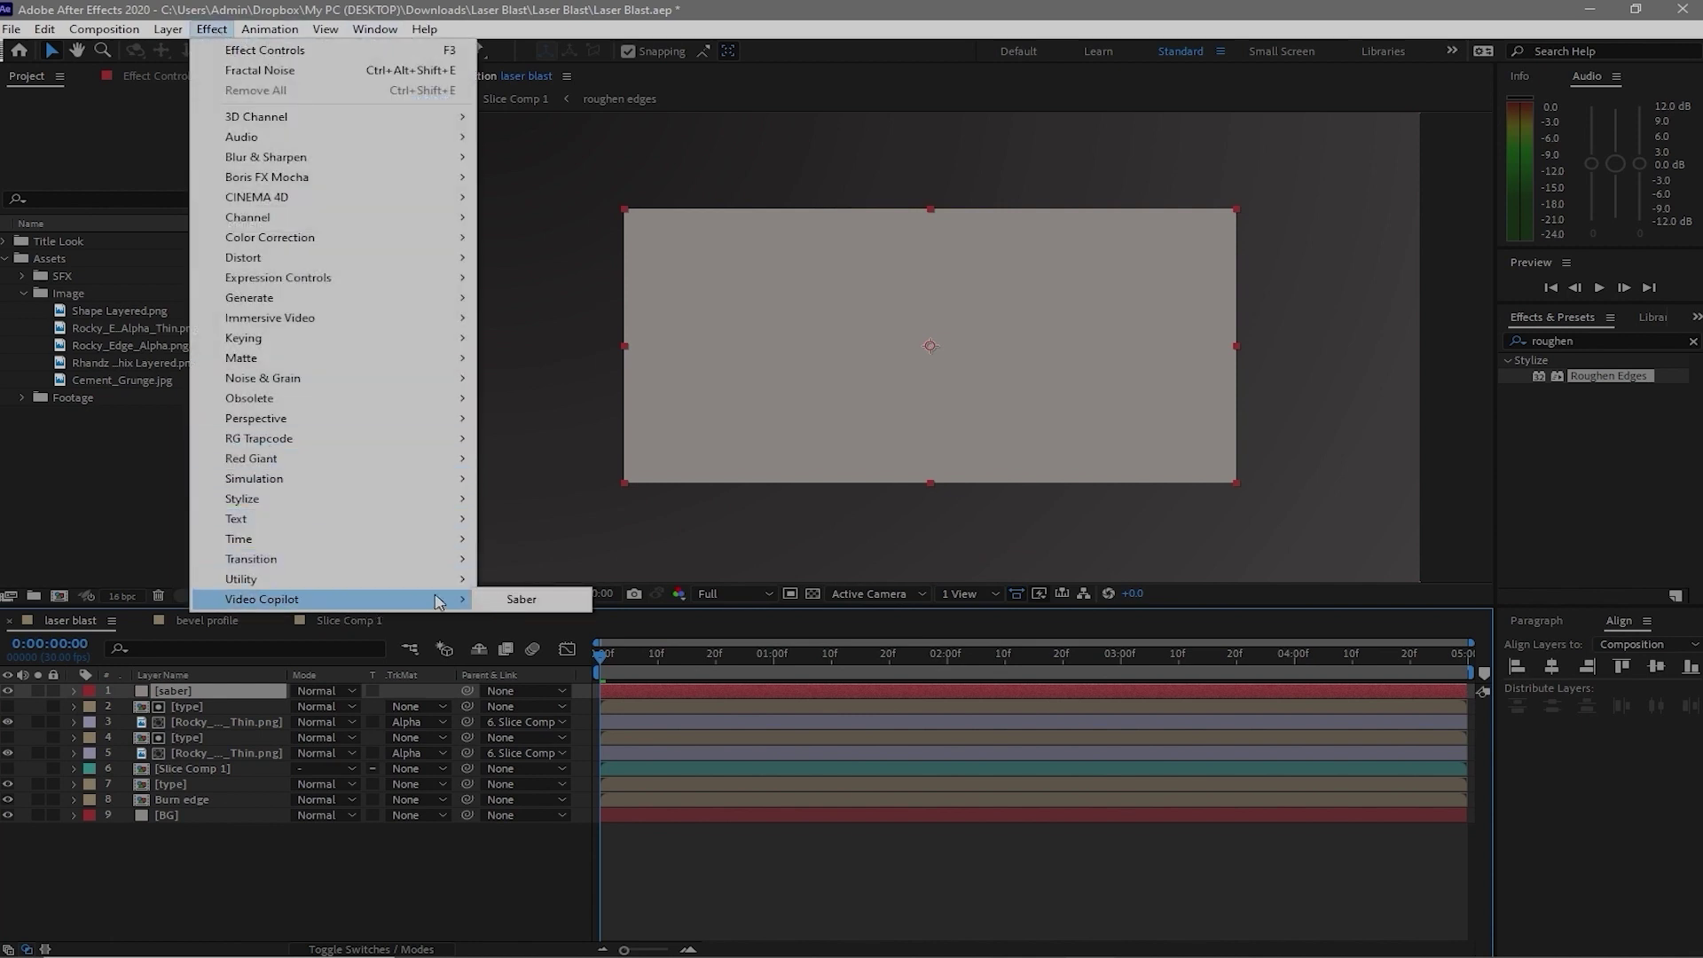
click(514, 602)
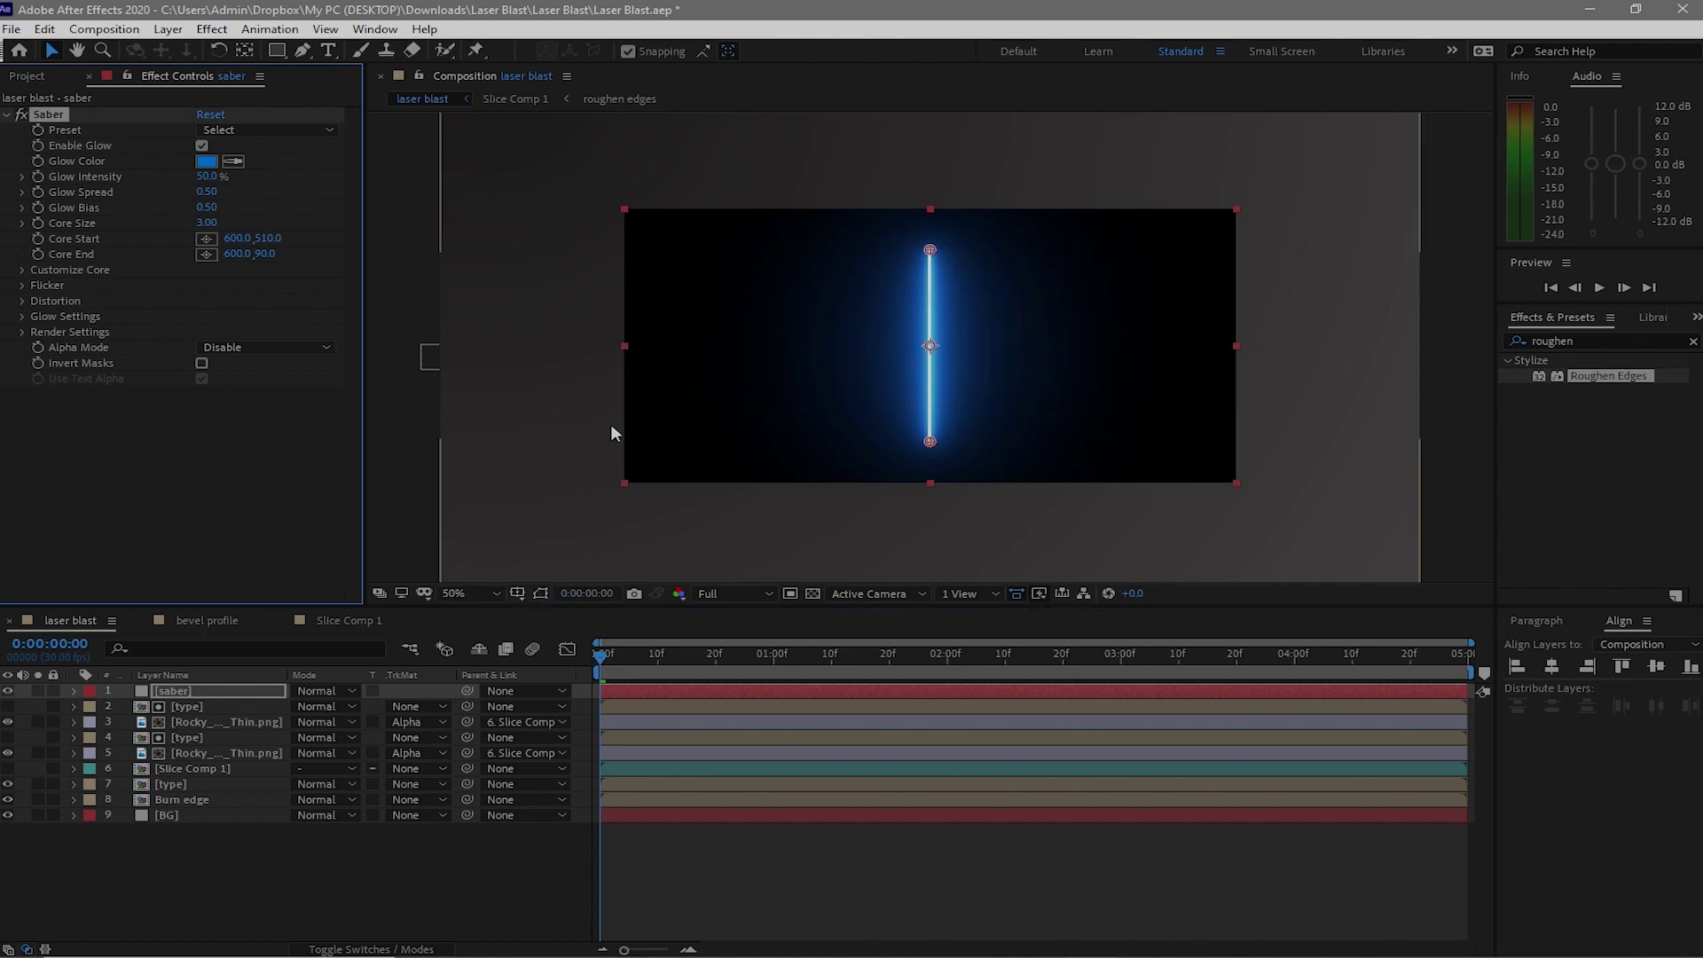
click(333, 691)
click(406, 391)
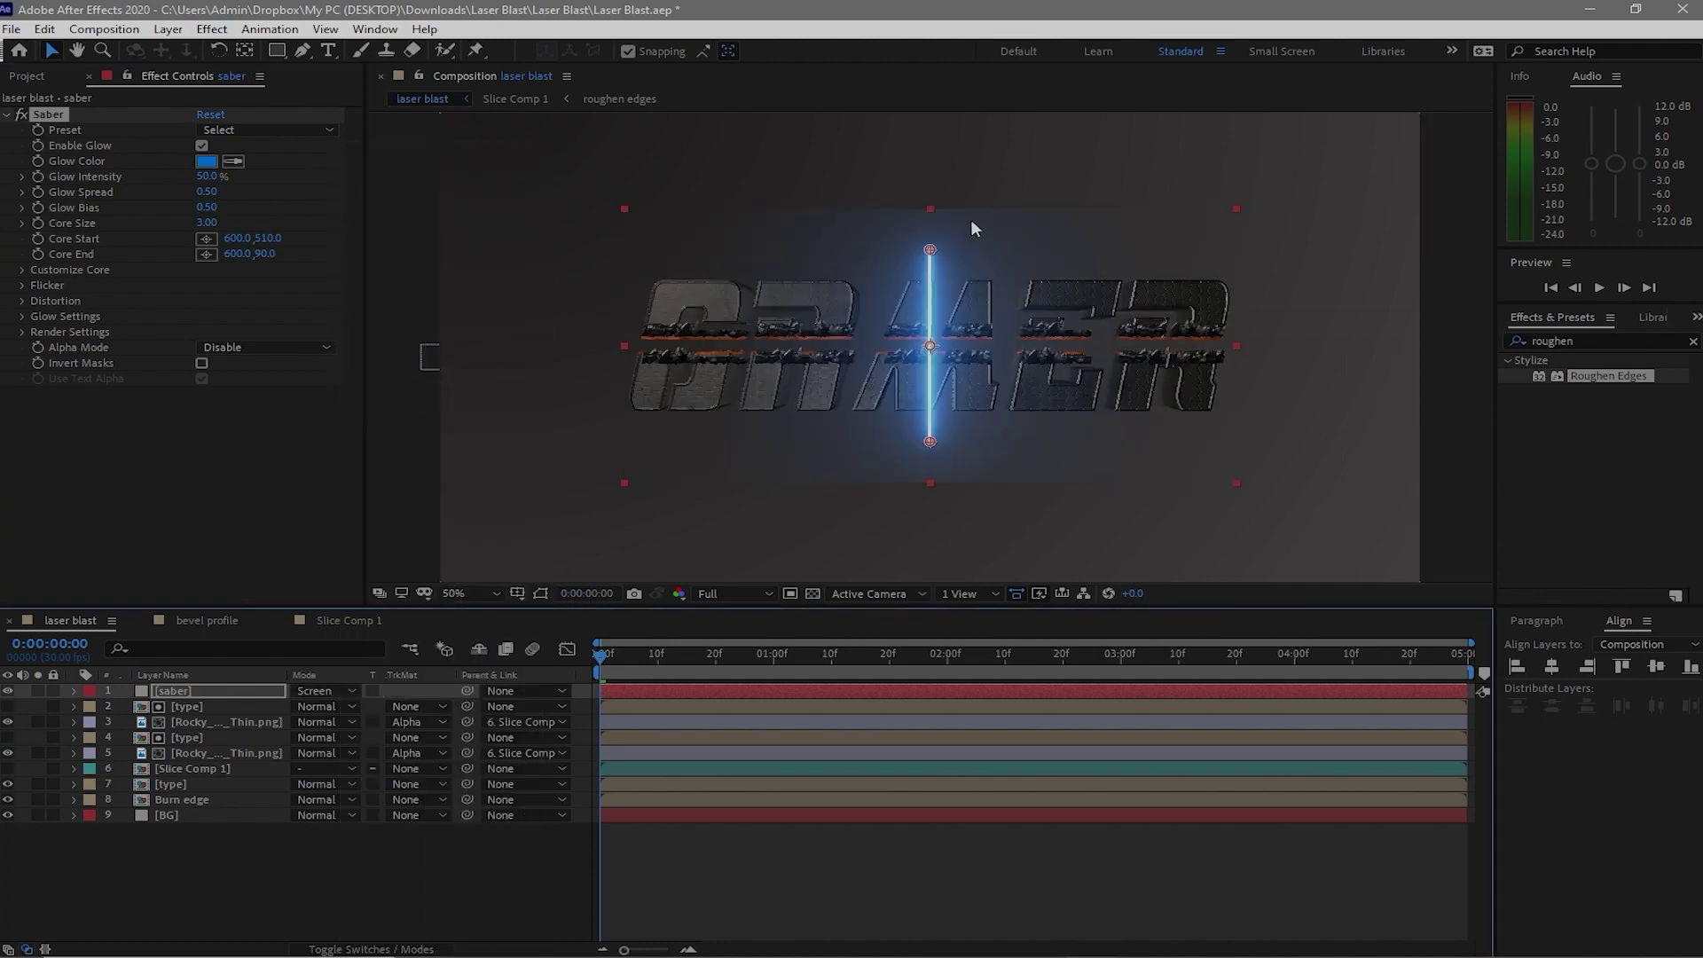
Lay the beam horizontally with Core Start at 1190, 296 and Core End at 30, 302, and widen the solid to about the composition's width
drag(929, 265, 616, 347)
drag(930, 441, 1232, 344)
drag(618, 344, 437, 346)
Give the beam the Fuel preset with End Size 0%, End Offset 100% and Glow Intensity 193%
click(252, 127)
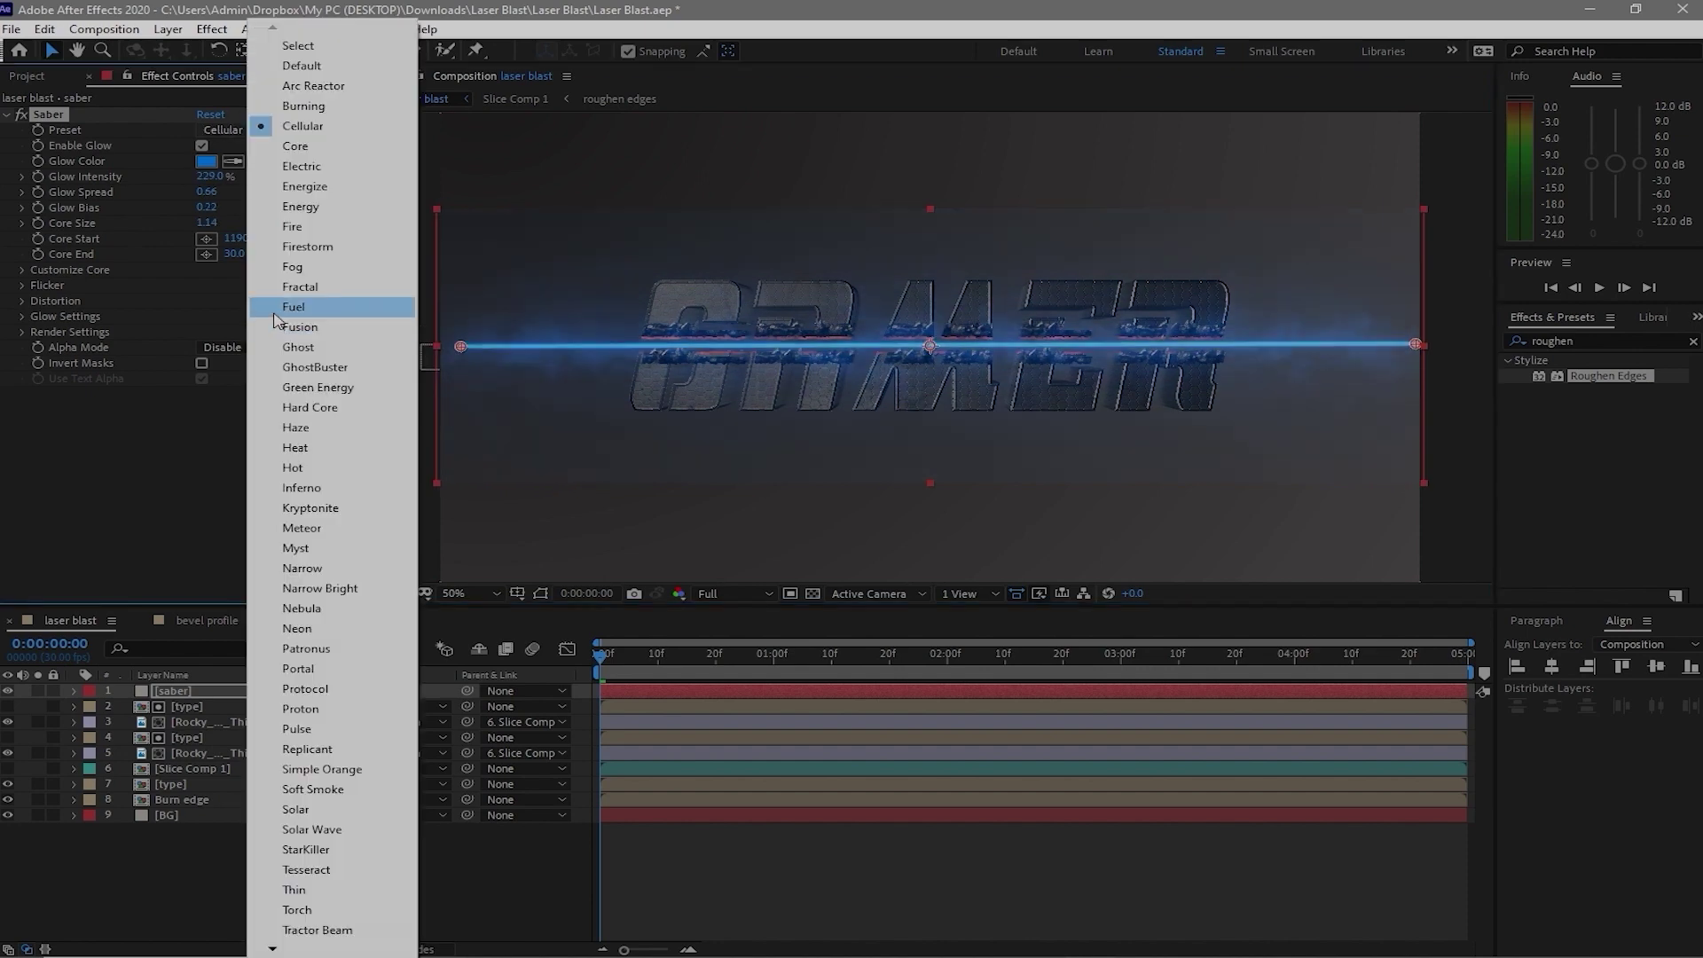
click(276, 311)
click(22, 272)
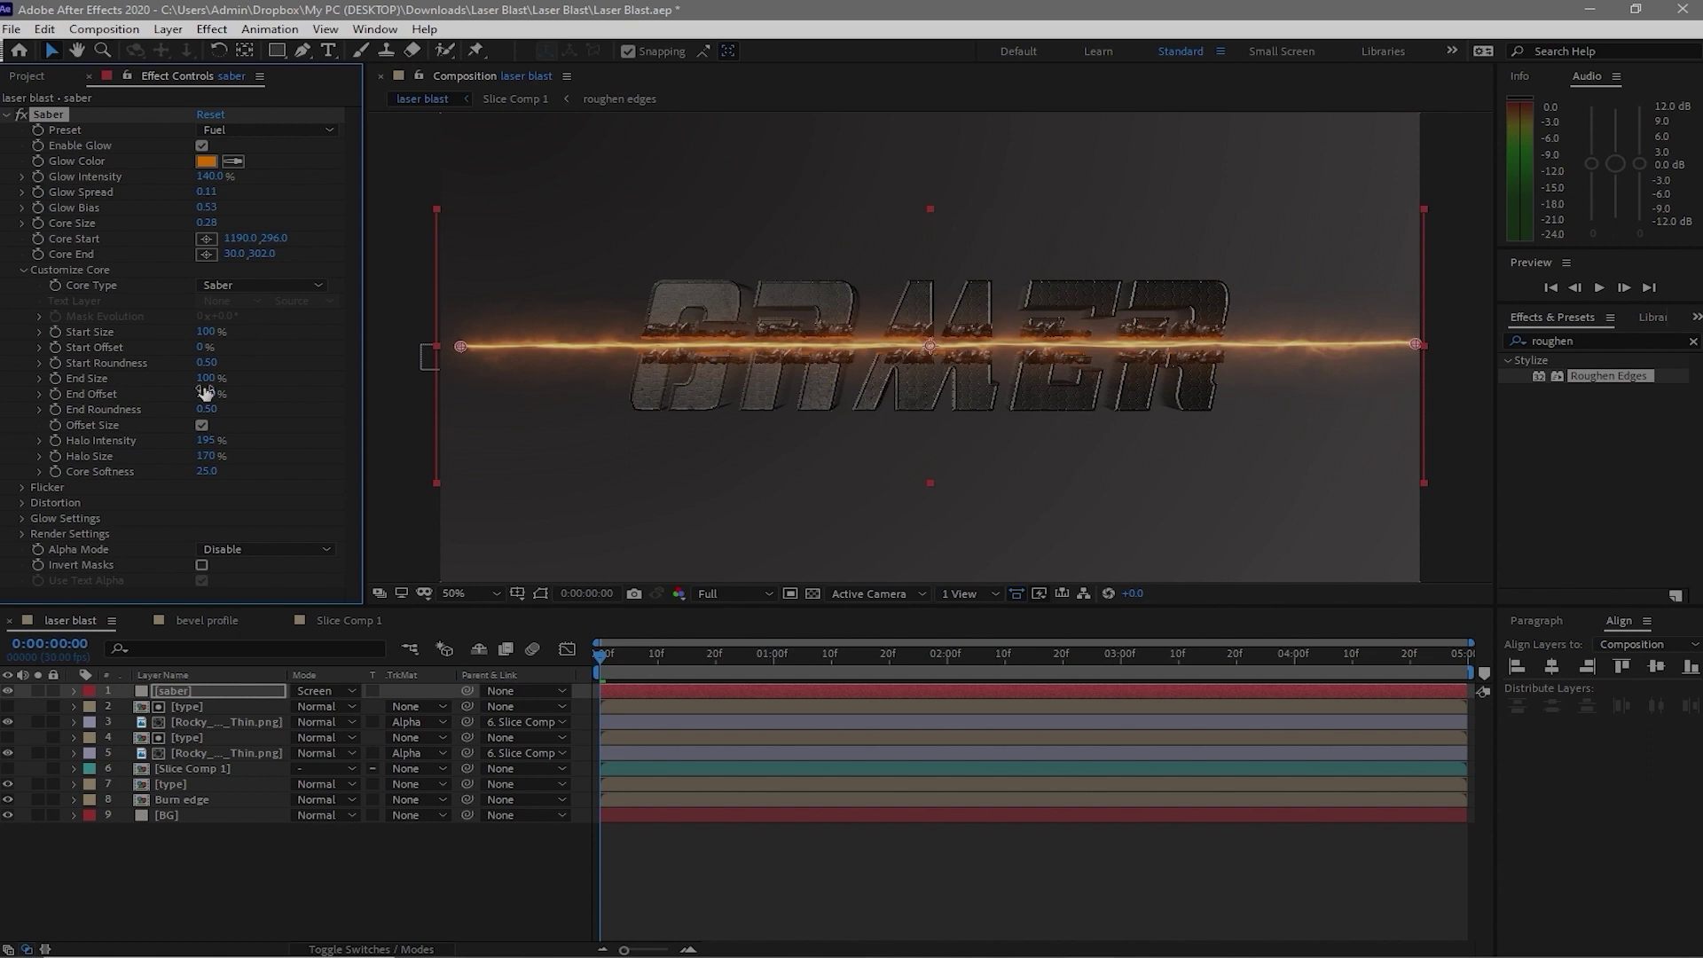
drag(205, 393, 156, 191)
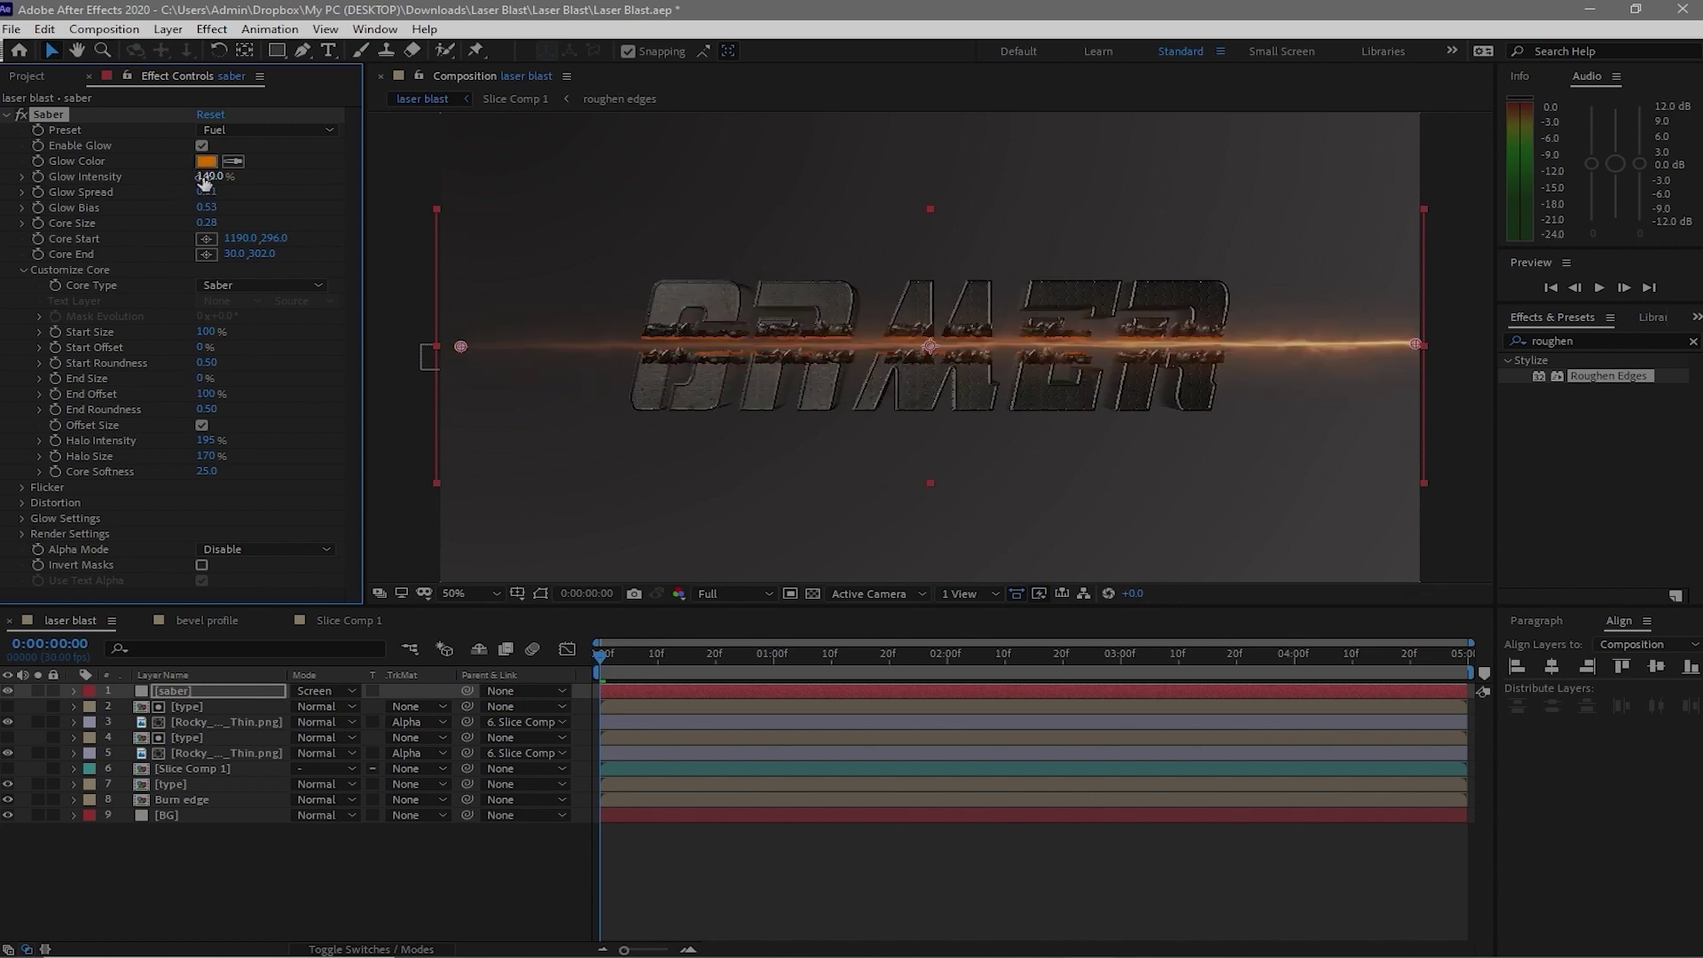
drag(205, 182, 268, 183)
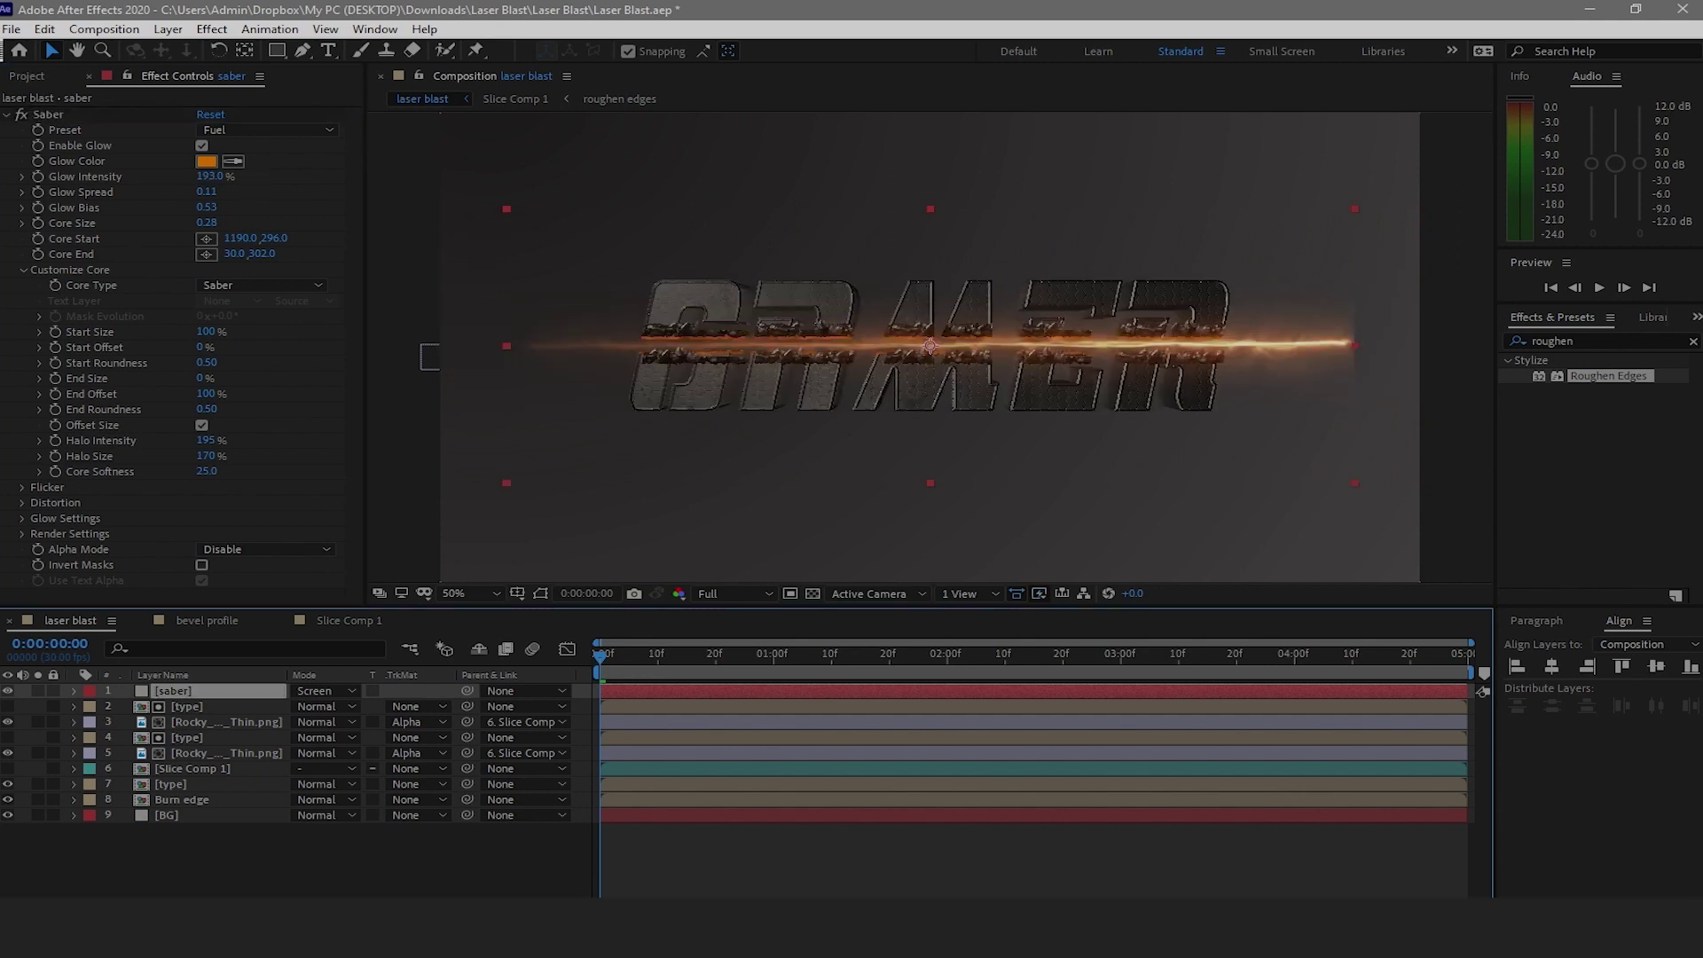
Keyframe the saber layer's Position from -859, 540 at frame 0 to 2752, 540 at frame 8 so it crosses the title
key(p)
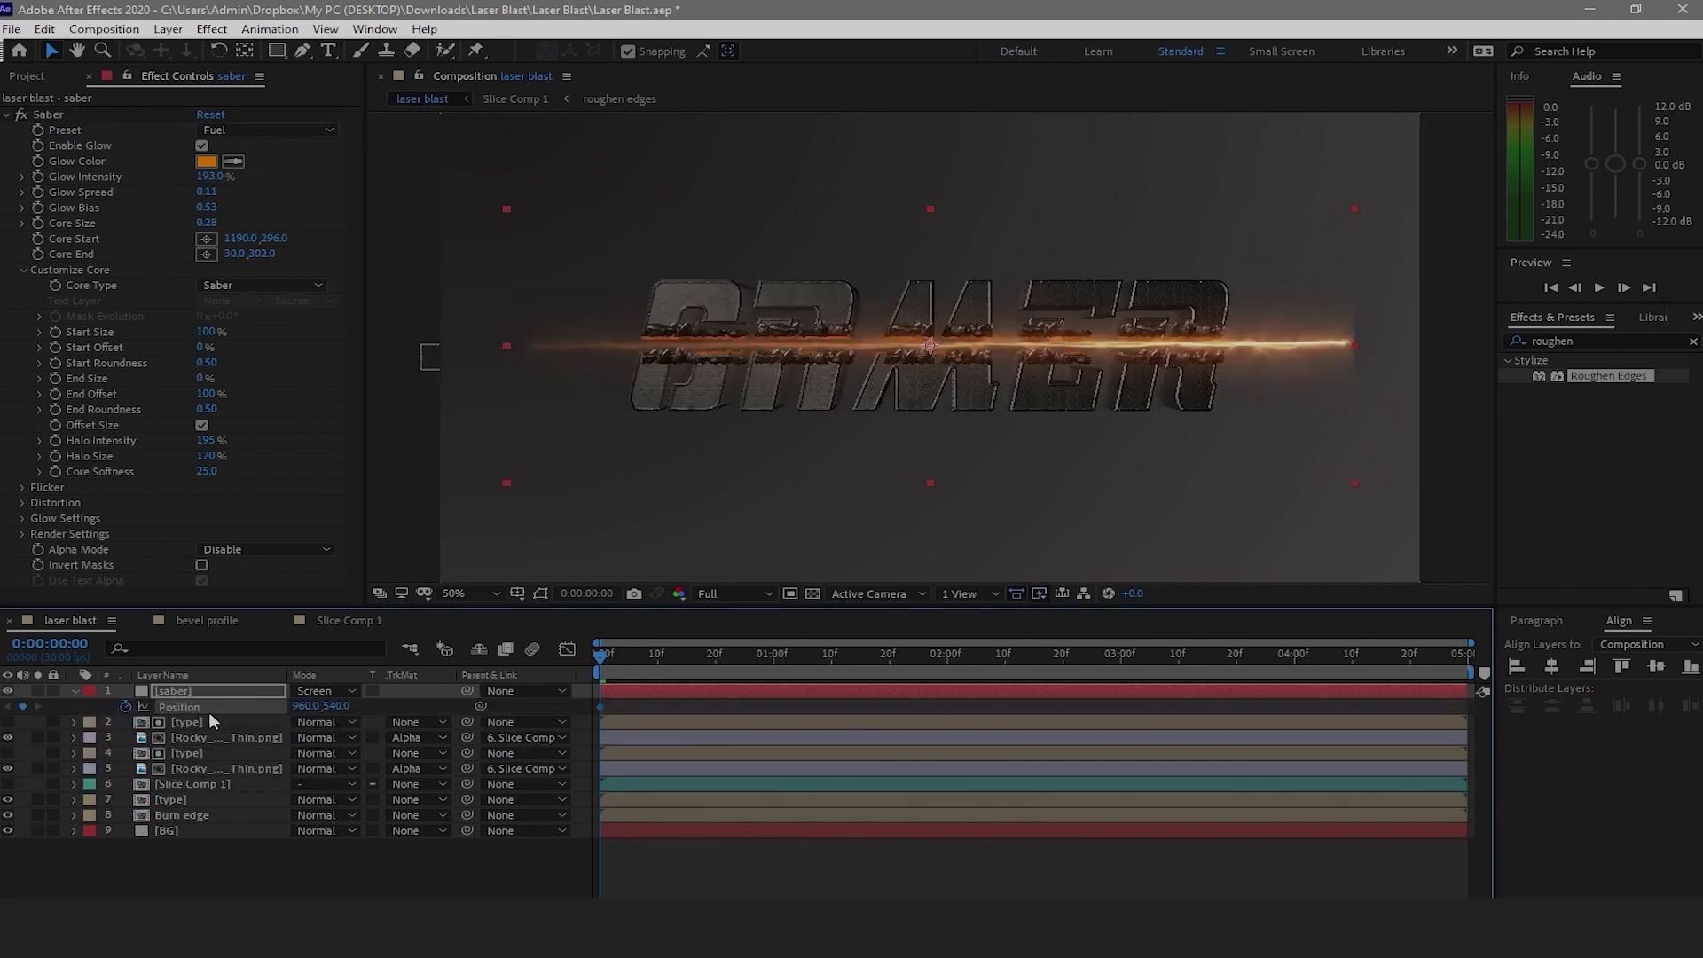
mouse_move(302, 706)
mouse_down()
mouse_move(222, 708)
mouse_move(327, 709)
mouse_up()
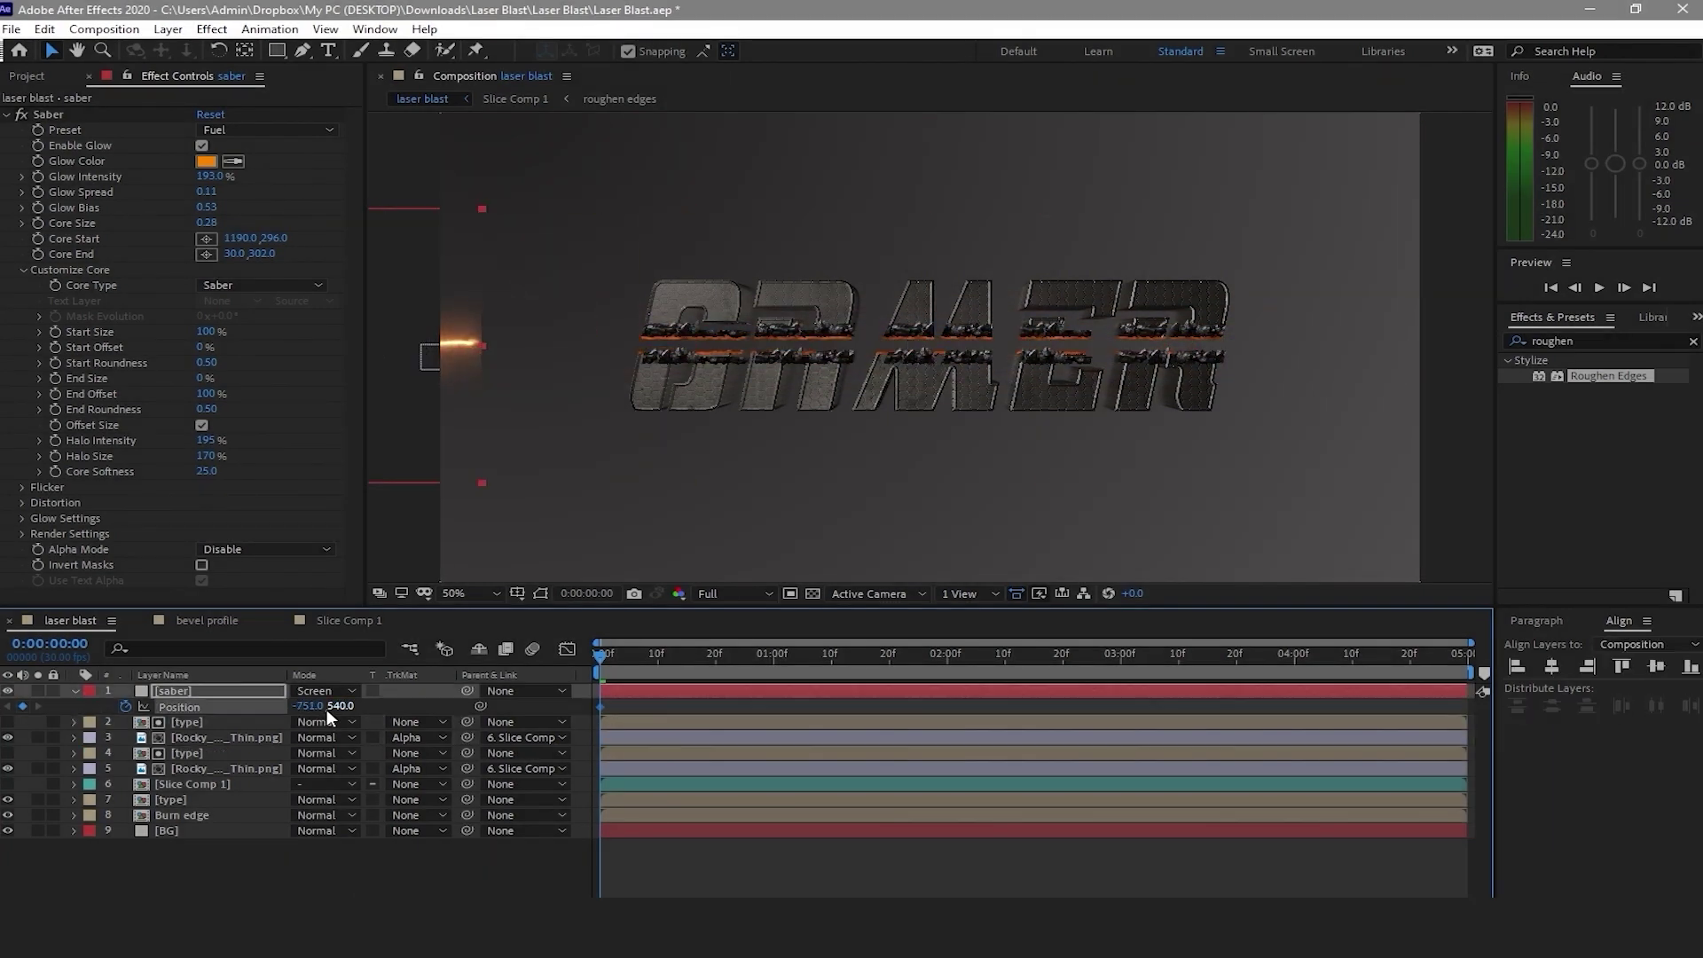
click(621, 654)
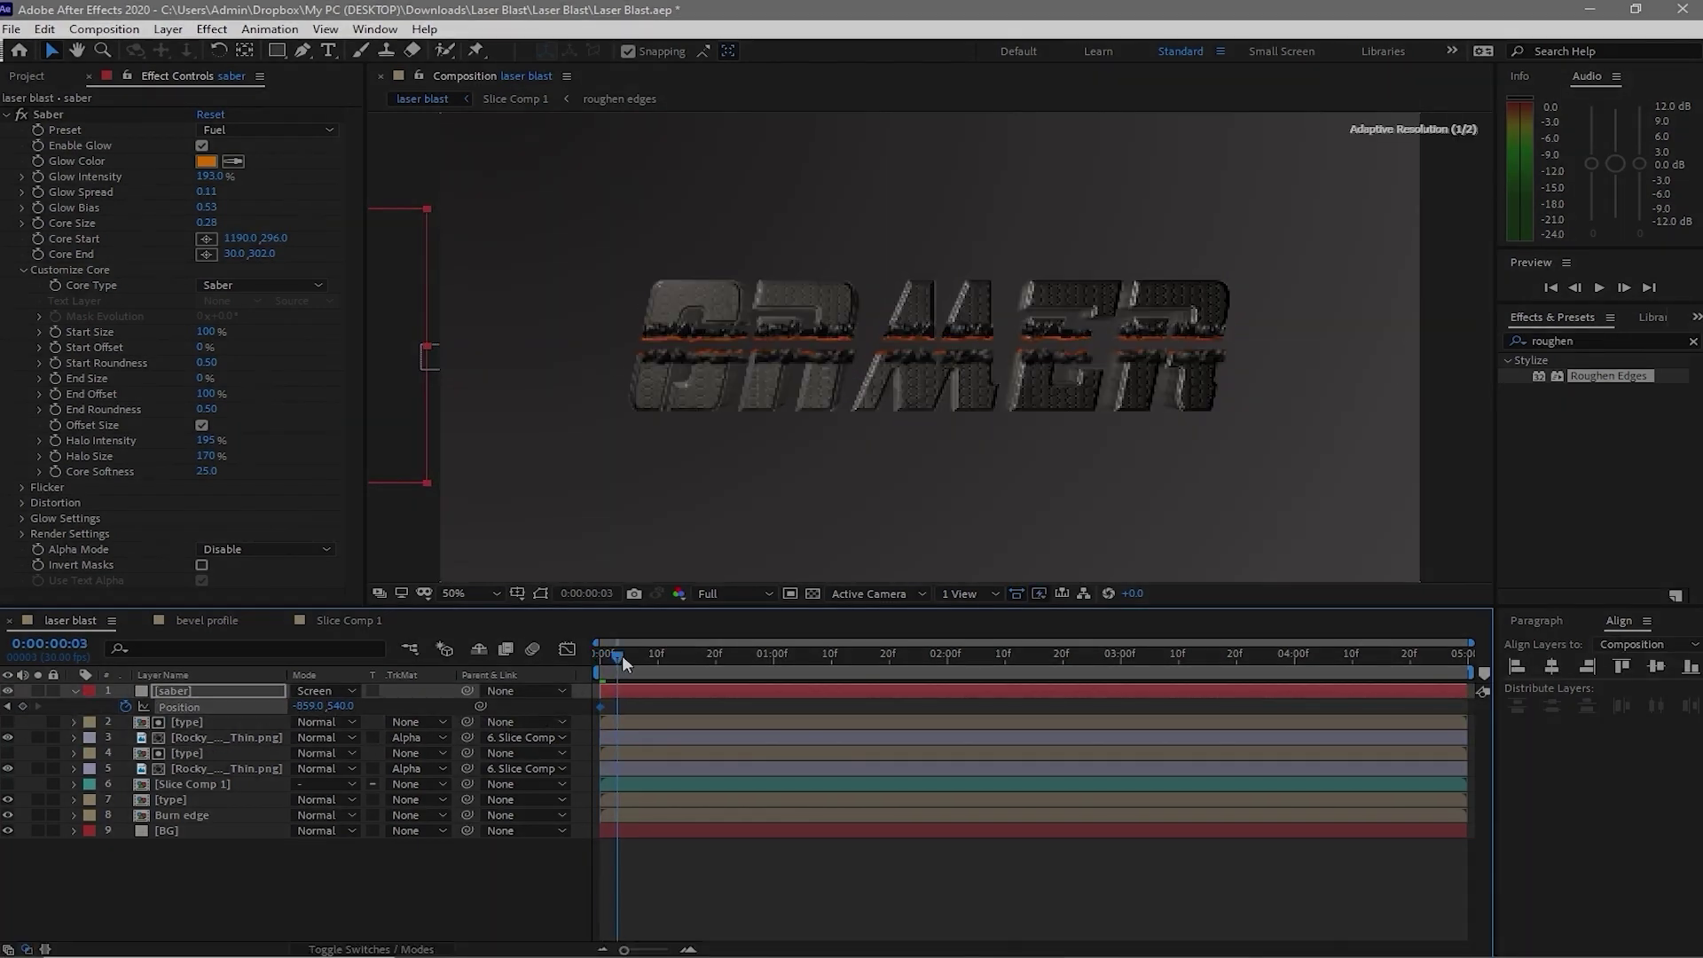
drag(621, 655, 648, 662)
mouse_move(306, 706)
mouse_down()
mouse_move(532, 707)
mouse_move(300, 715)
mouse_up()
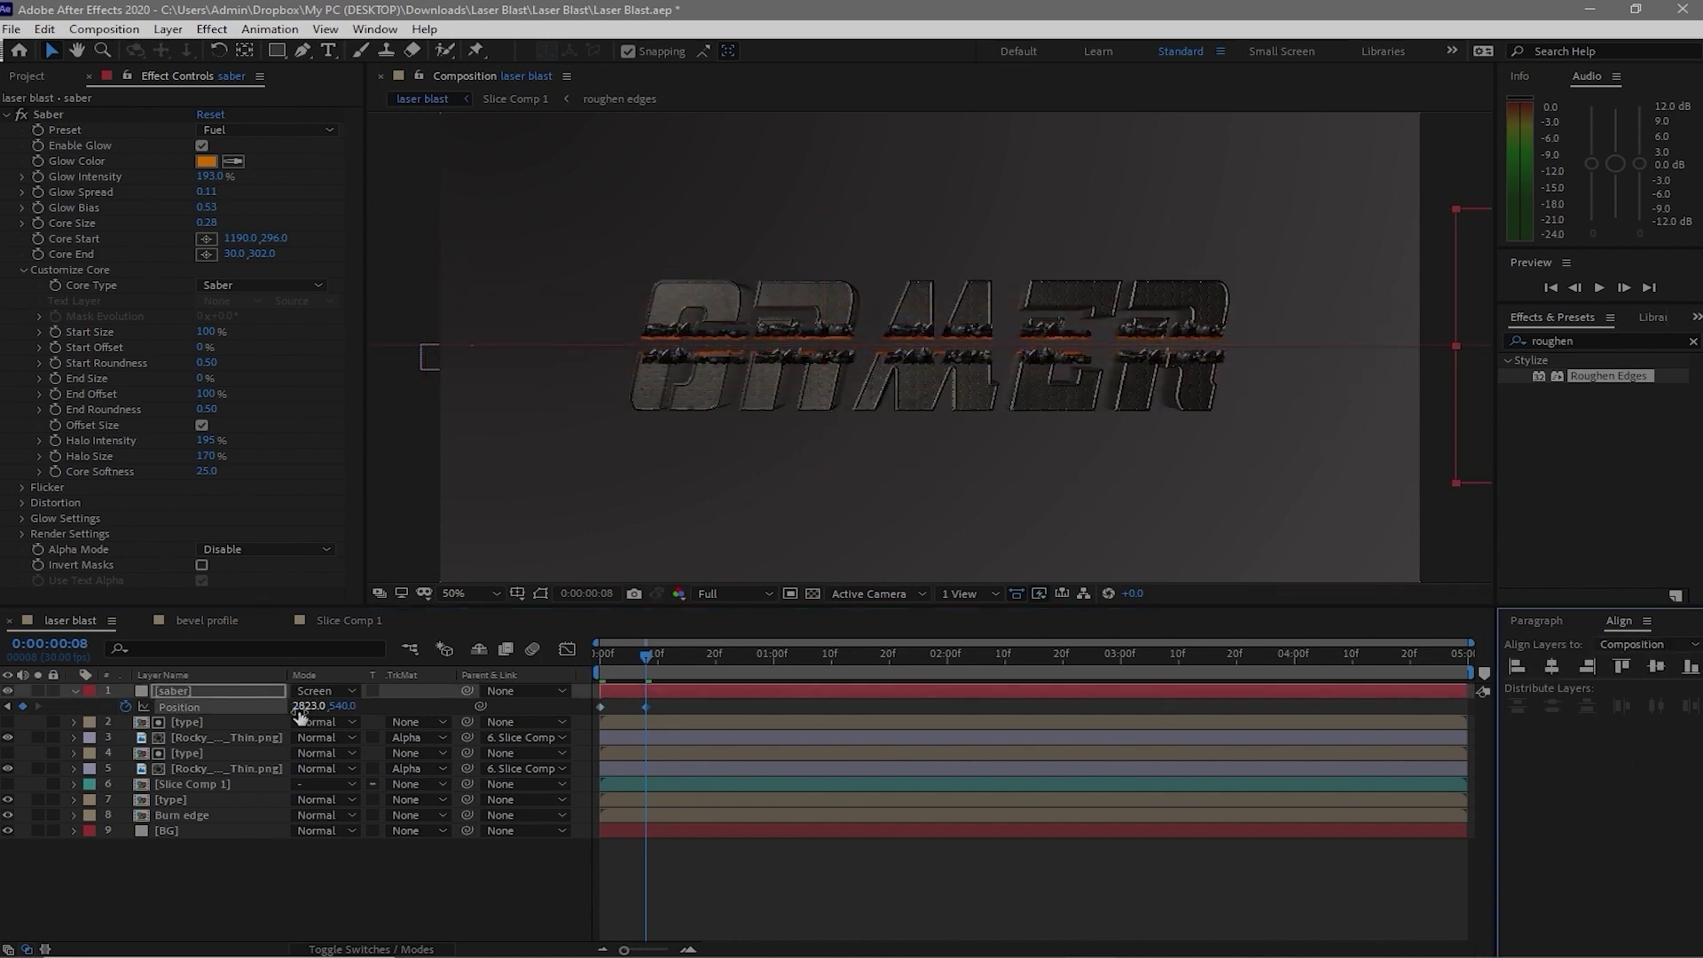
Move the two Position keyframes to 0:00:01:00 and 0:00:01:08 and trim the saber layer to that span
mouse_move(645, 707)
mouse_down()
mouse_move(718, 717)
mouse_move(667, 715)
mouse_up()
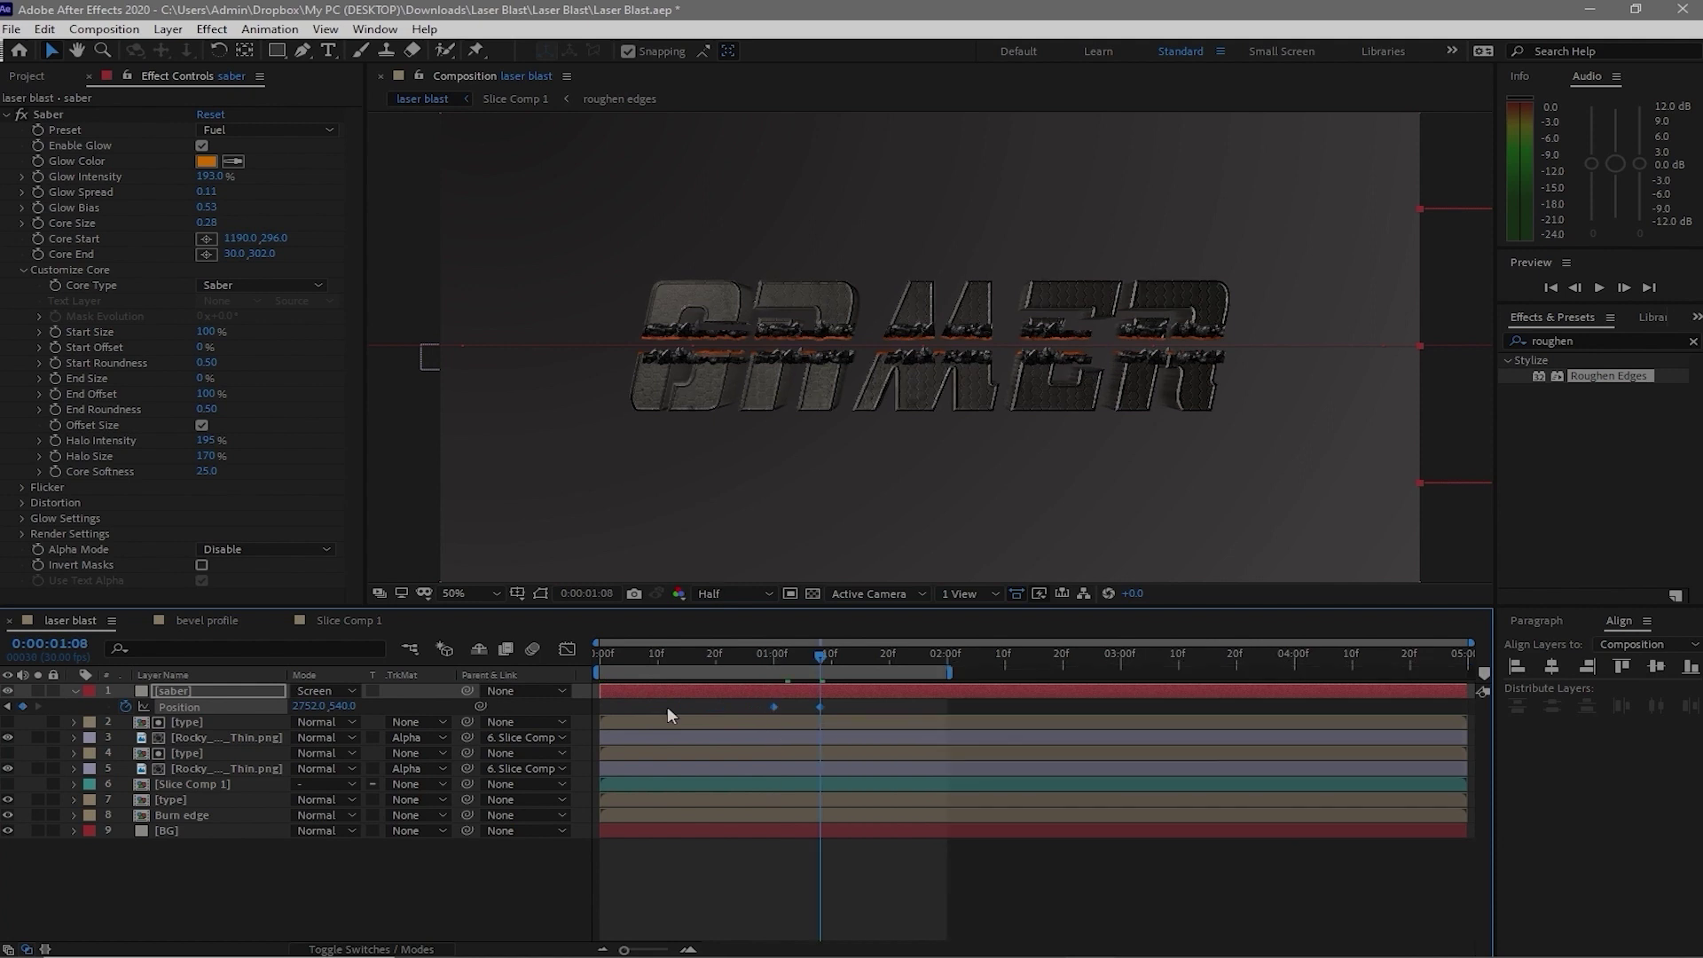
key(alt+bracketright)
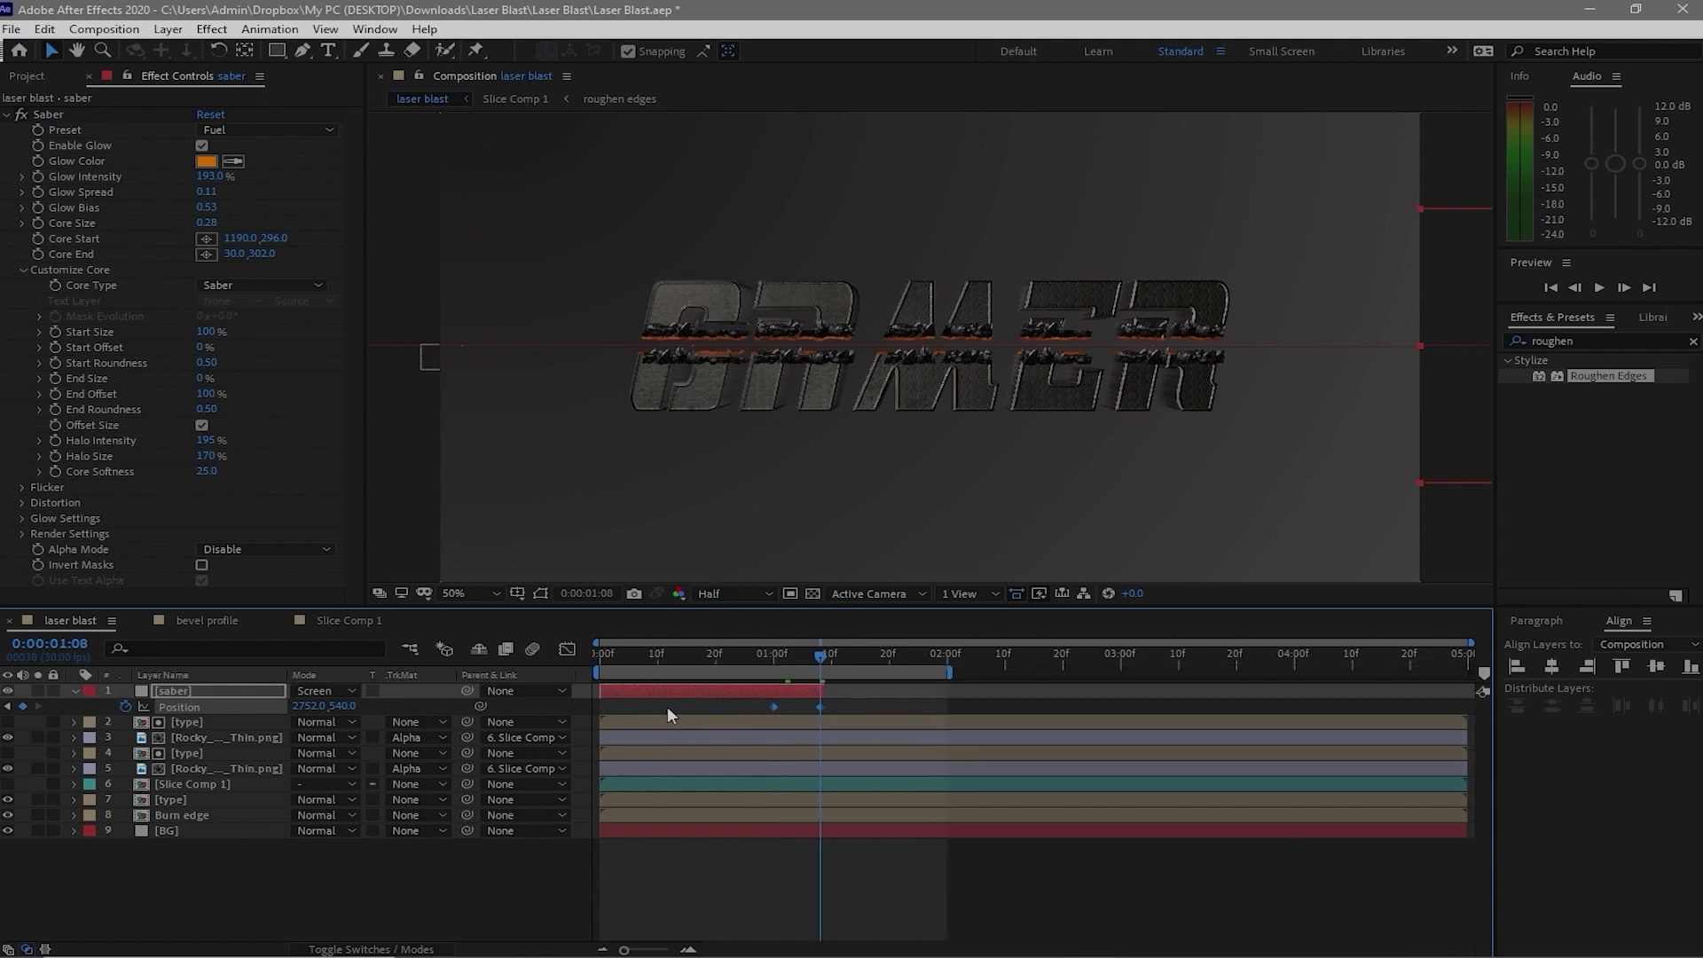
drag(602, 691, 770, 725)
click(850, 844)
Add a Position keyframe at 0:00:01:04 that places the saber layer at 129.5, 540 with the beam's tip at the title's middle
click(772, 656)
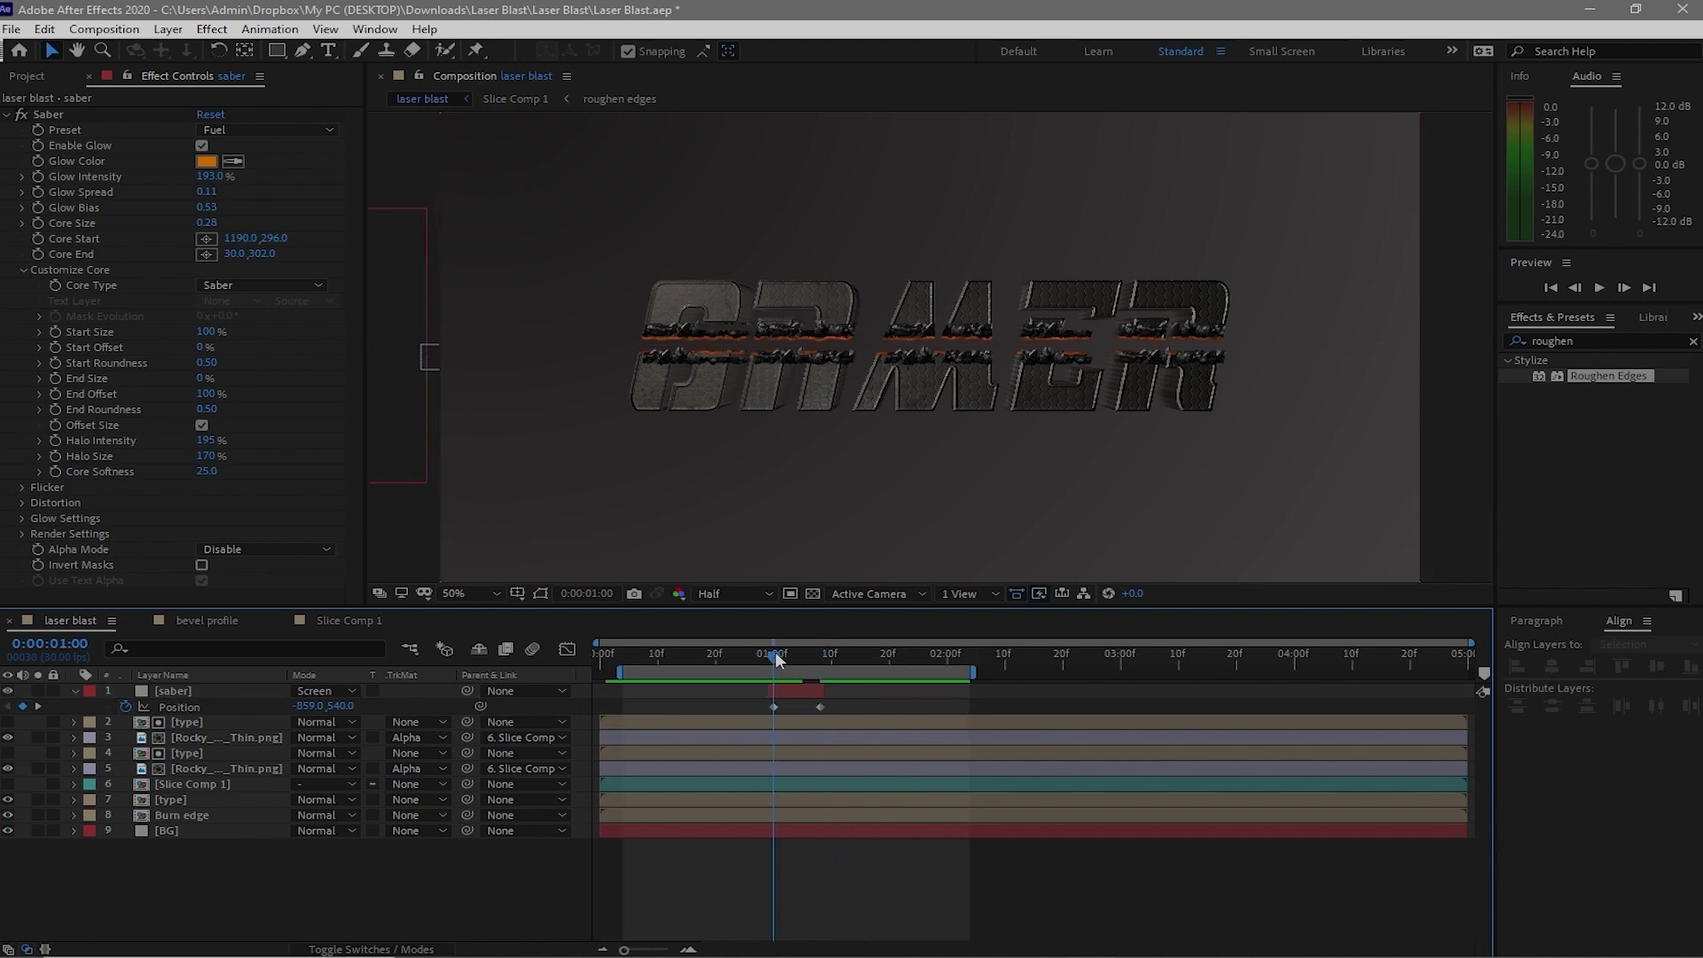
drag(776, 659, 796, 667)
click(179, 707)
drag(306, 706, 88, 727)
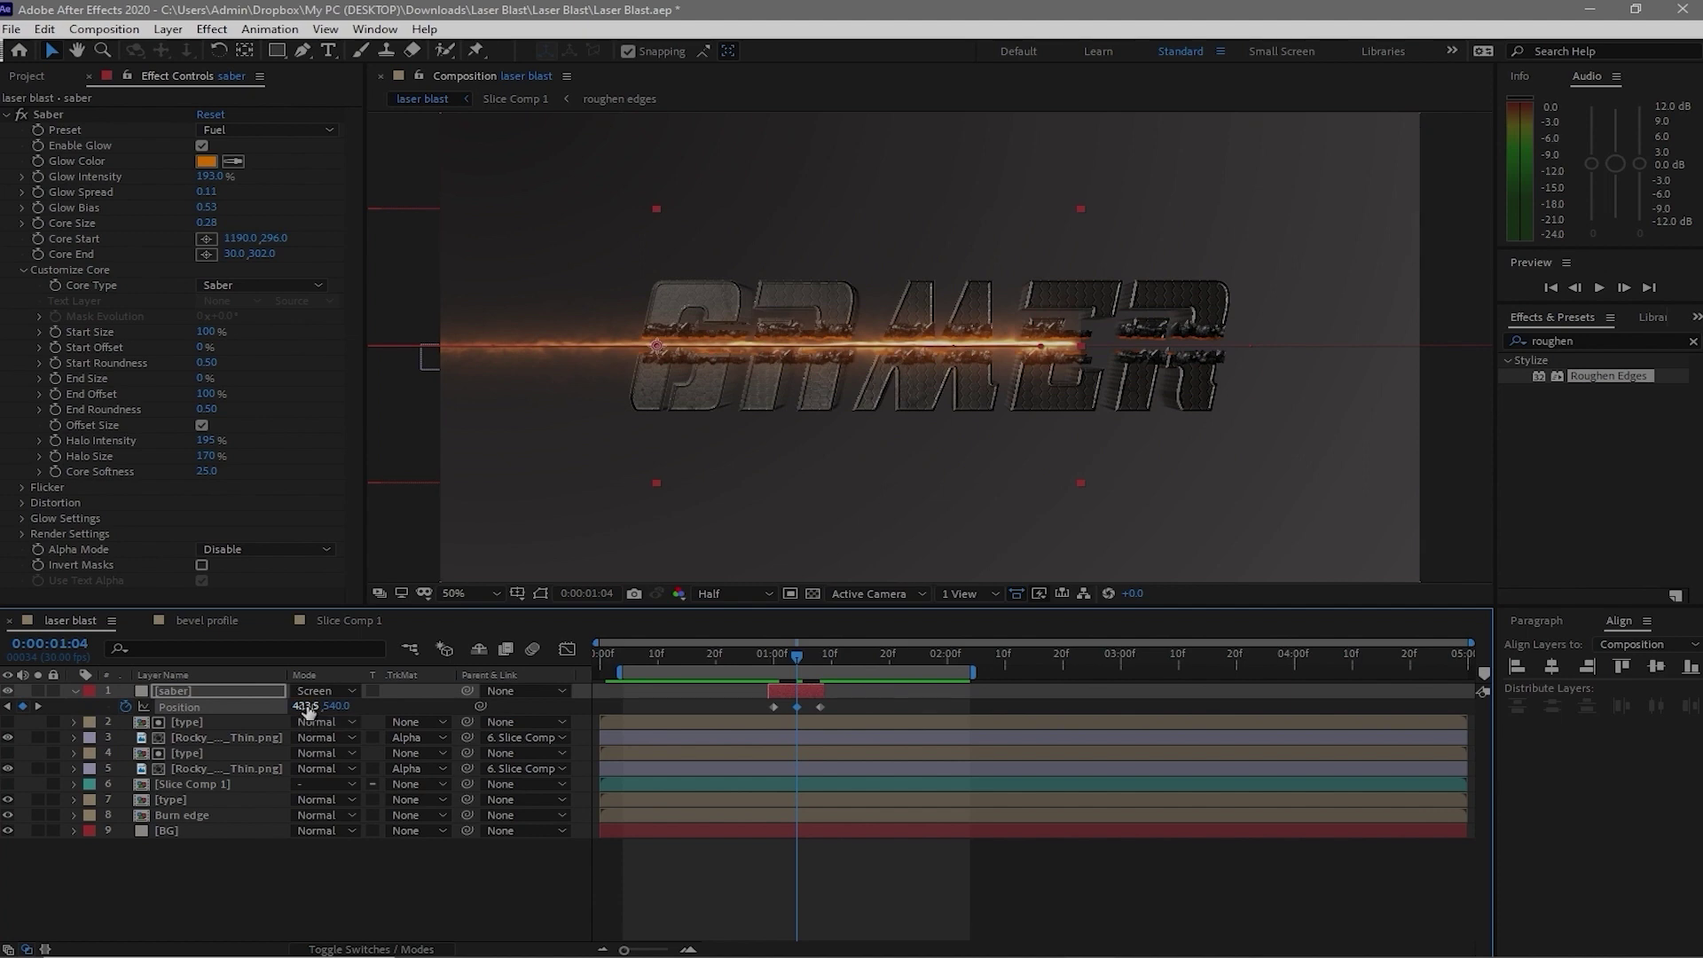
drag(307, 710, 222, 714)
click(678, 630)
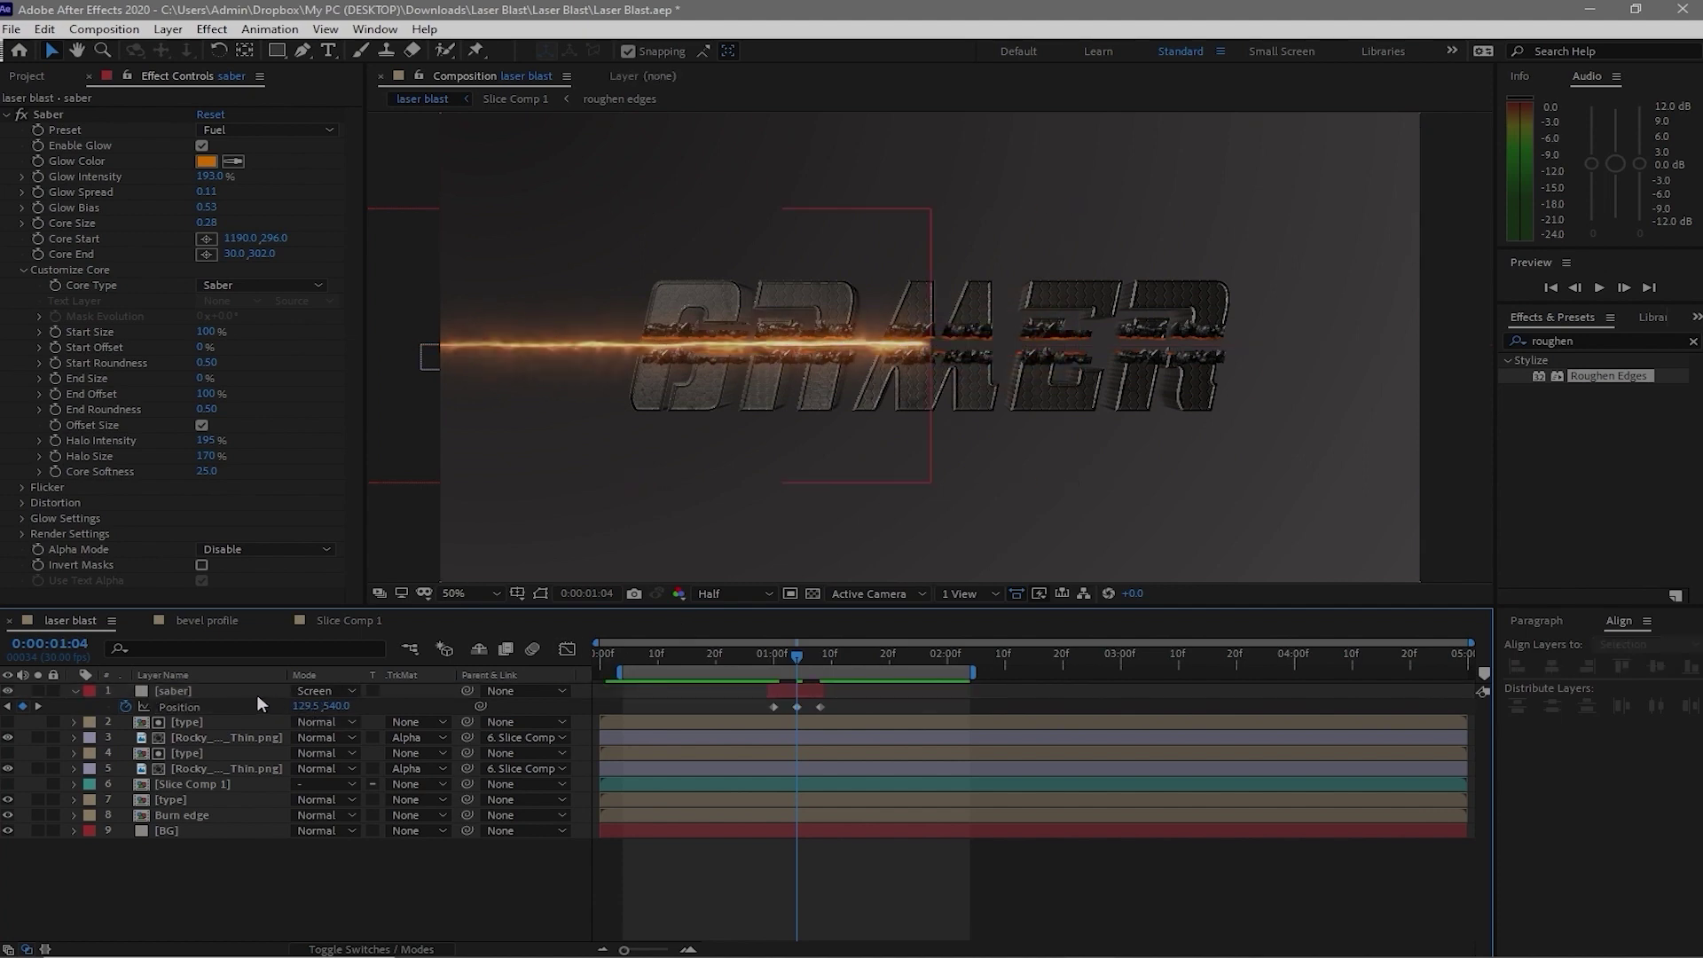
Duplicate the saber layer and remove all Position keyframes from the copy at 0:00:01:04
click(243, 690)
click(44, 28)
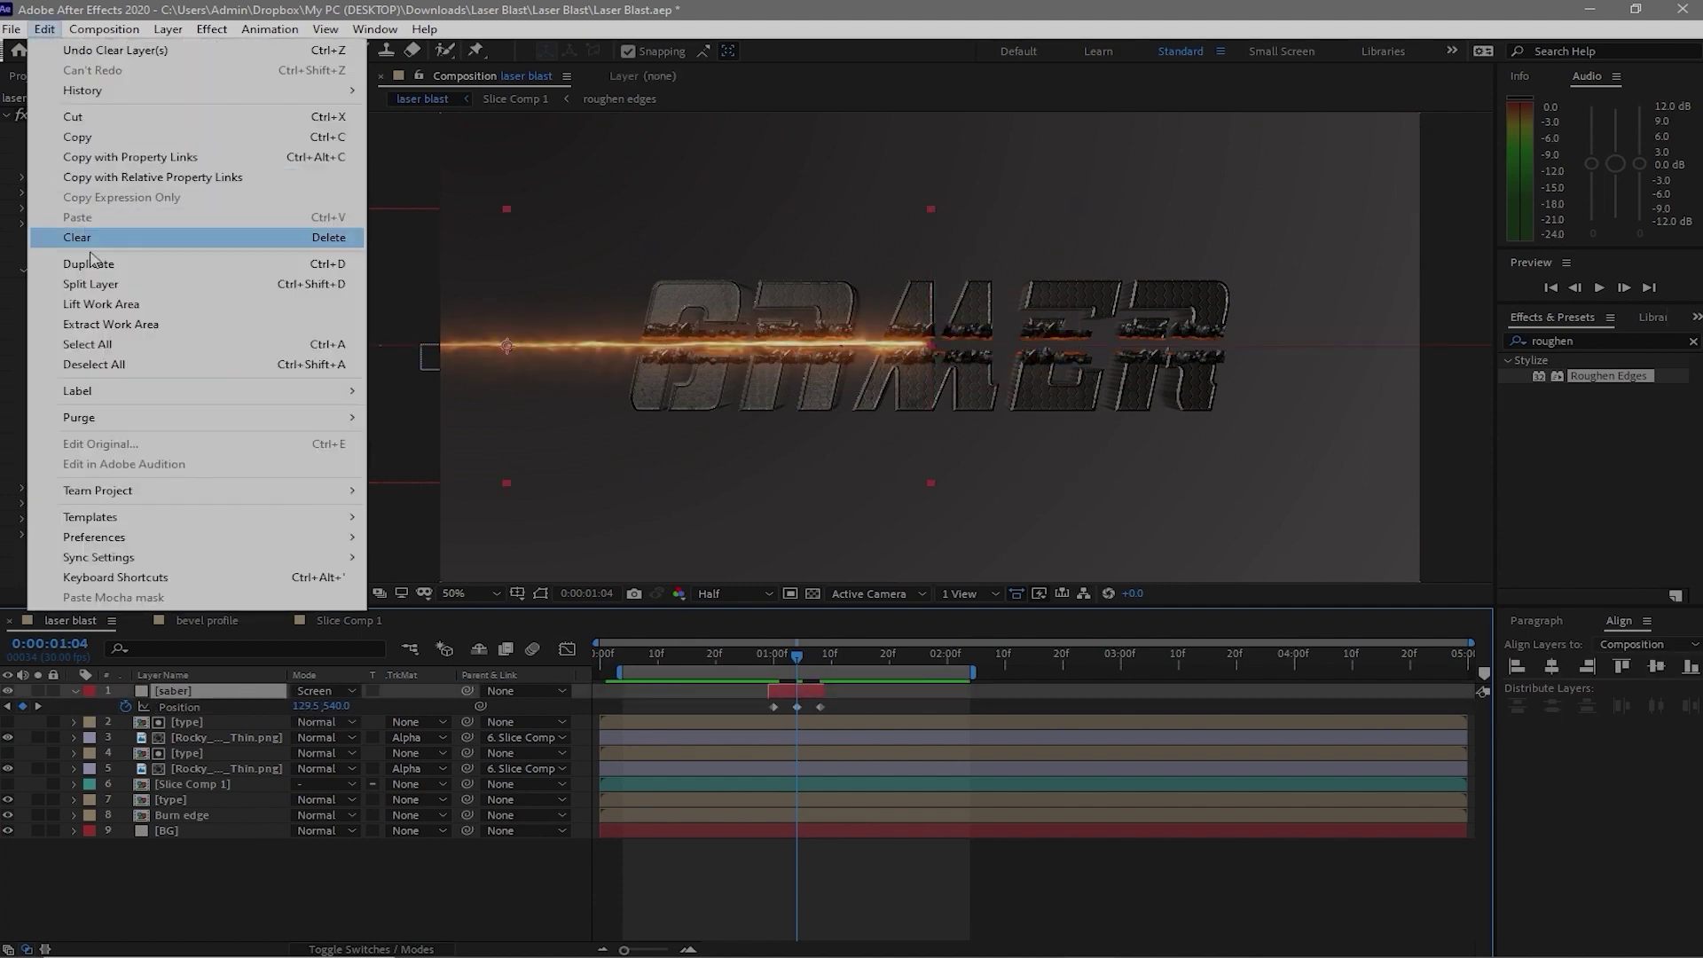
click(71, 259)
key(p)
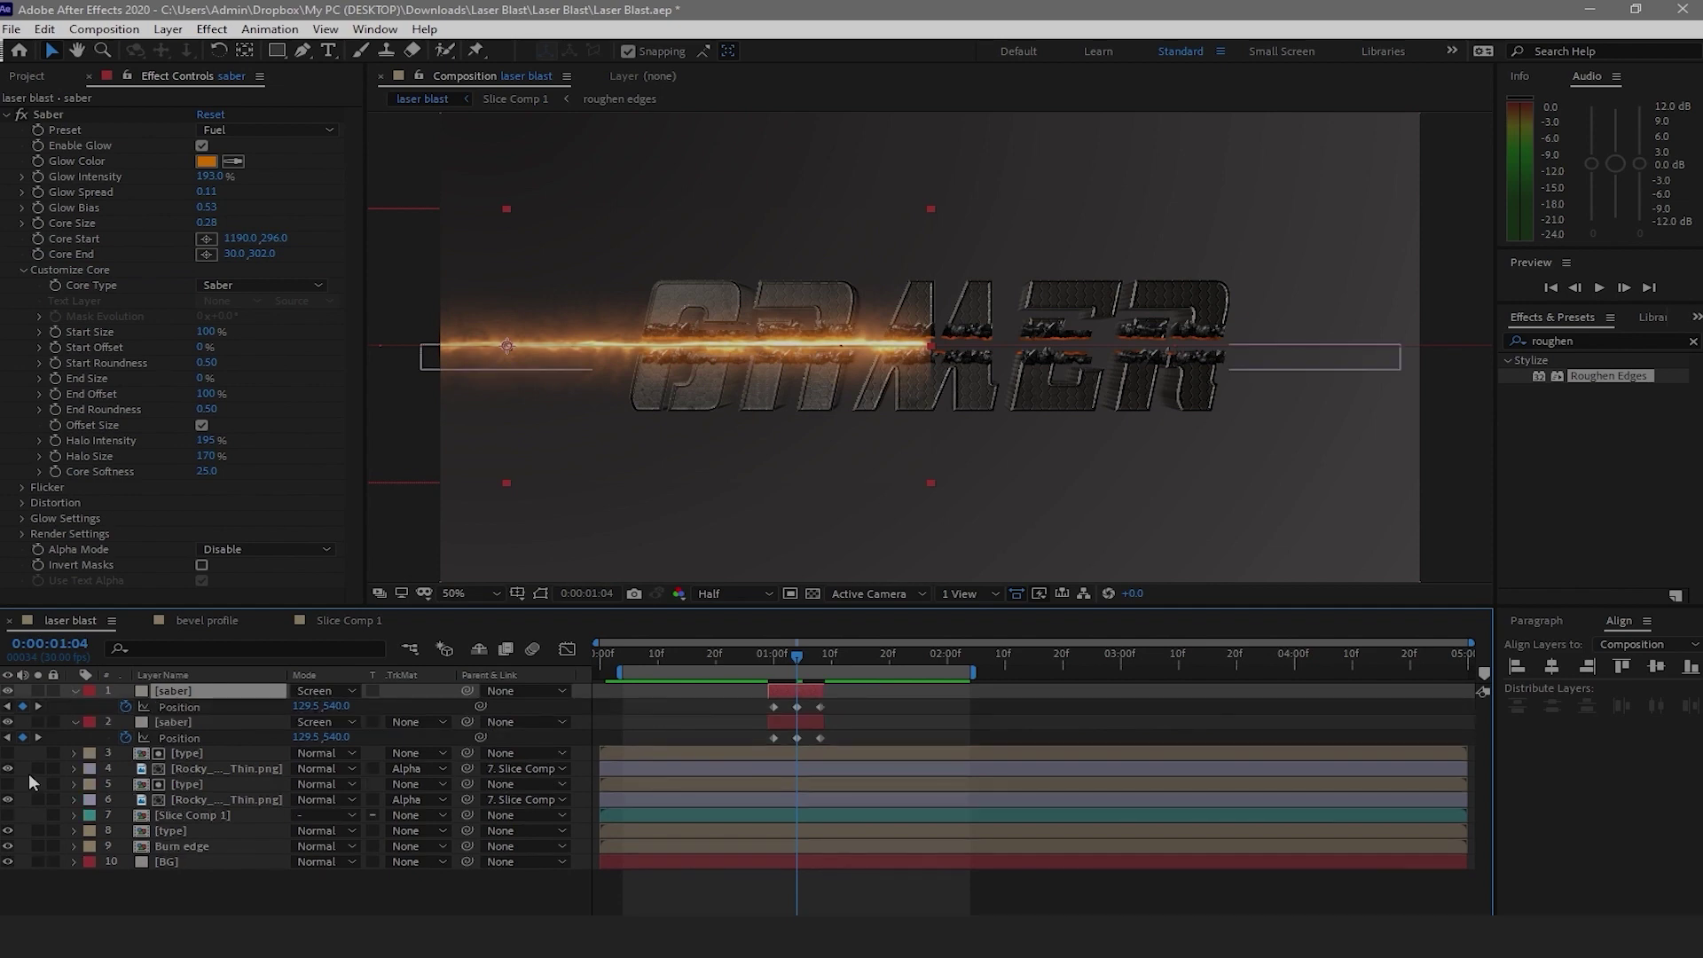
click(125, 706)
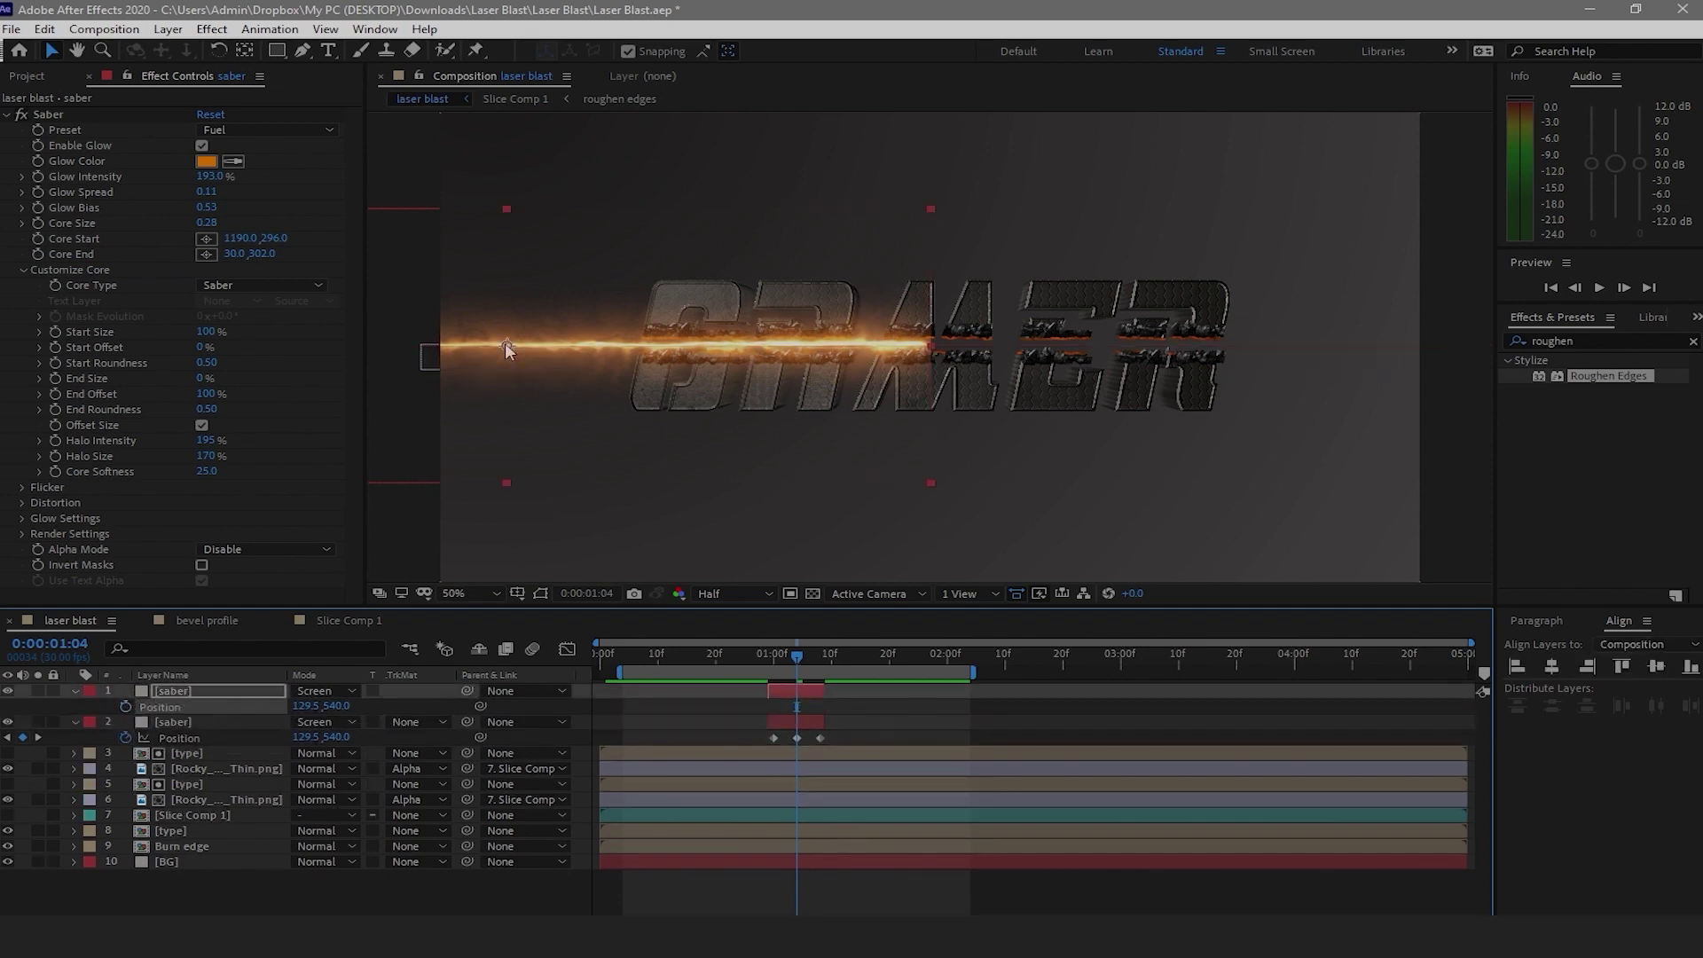
Move the copied saber layer to 849.5, 533.5 and shorten its beam with Core Start at 699.6, 296.0 and Core End at 676.2, 294.0
drag(504, 343, 925, 350)
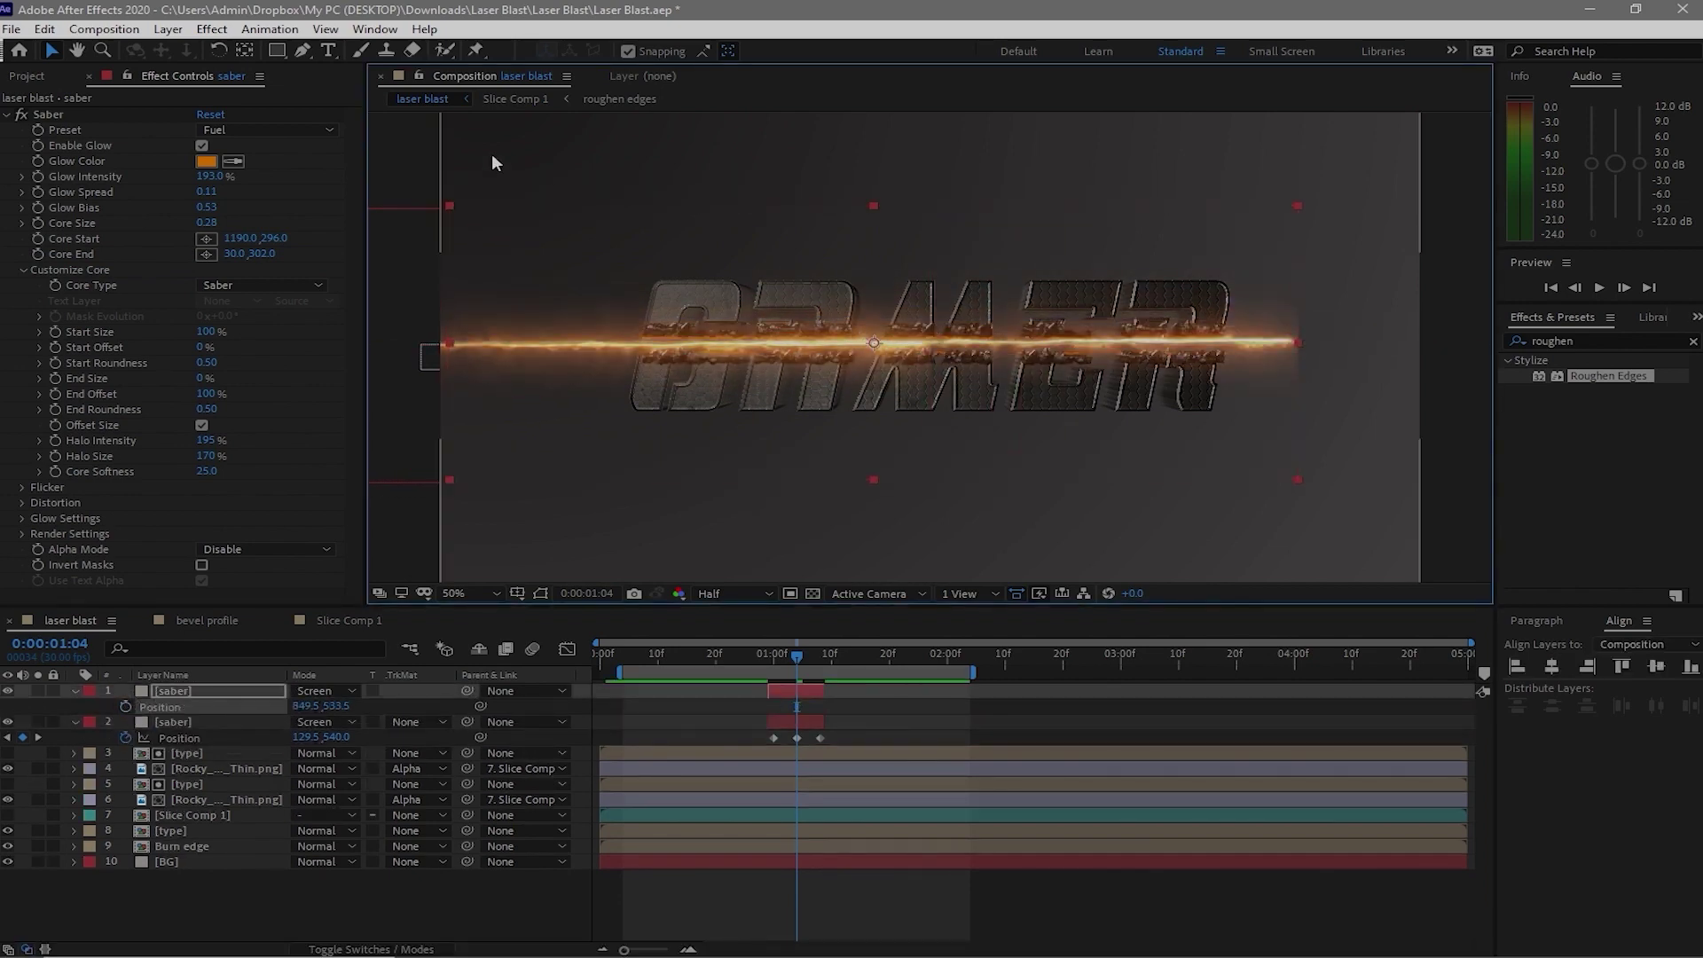
click(62, 113)
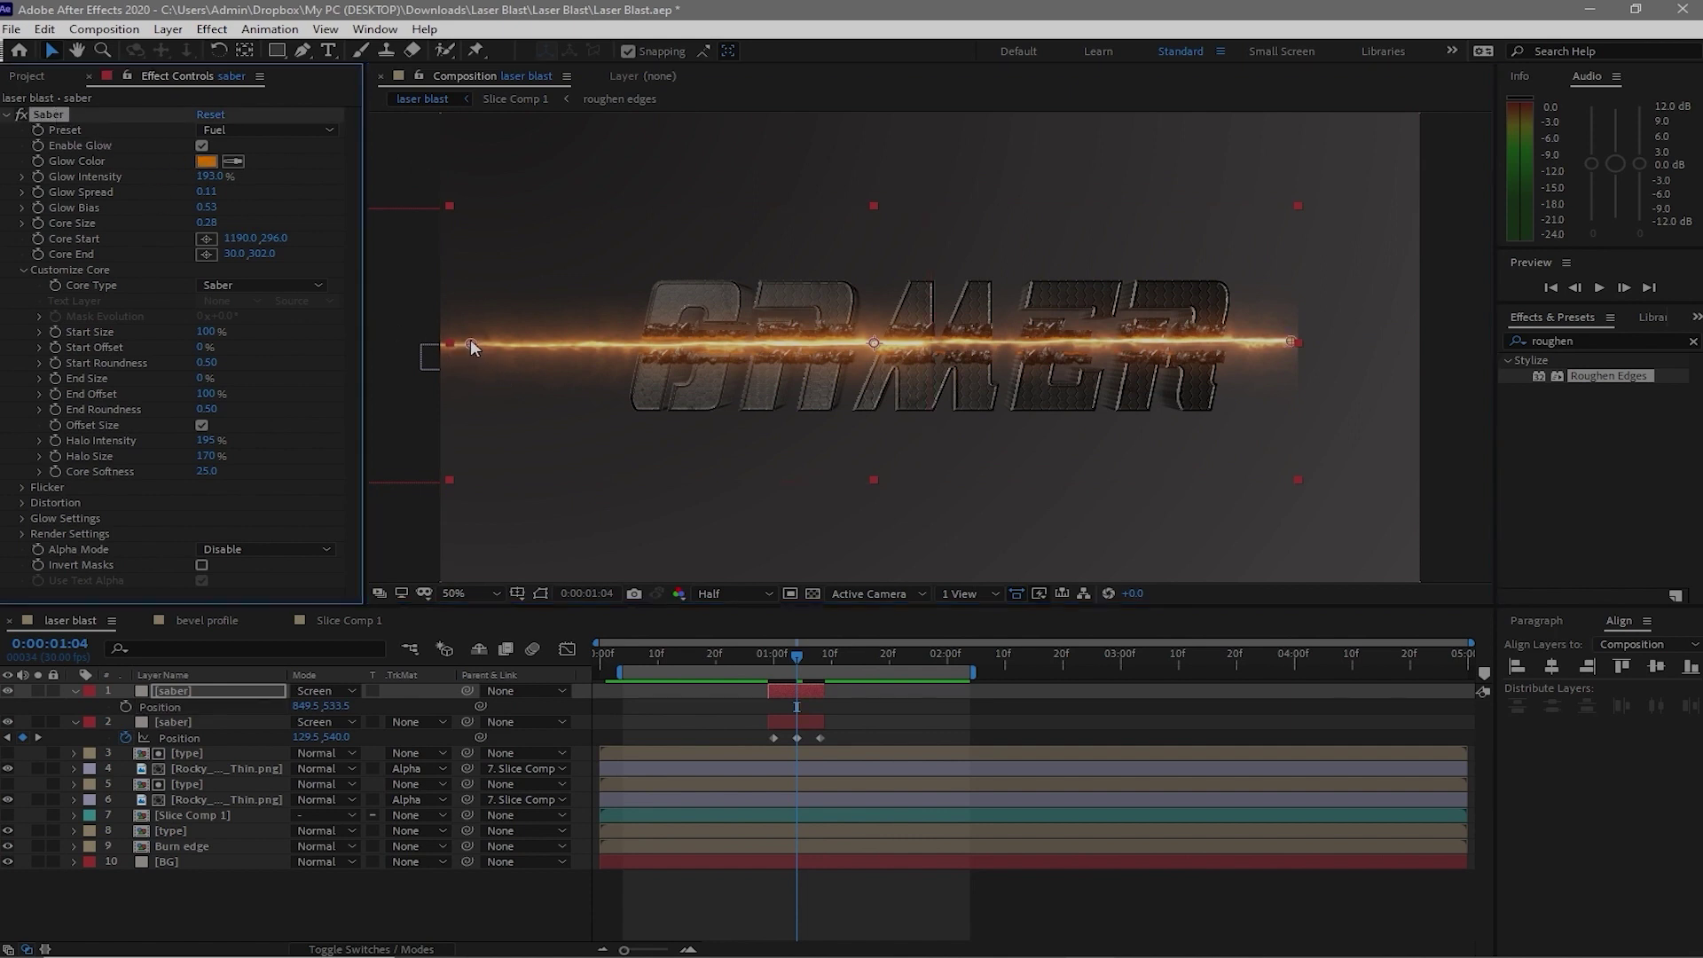
drag(471, 344, 928, 341)
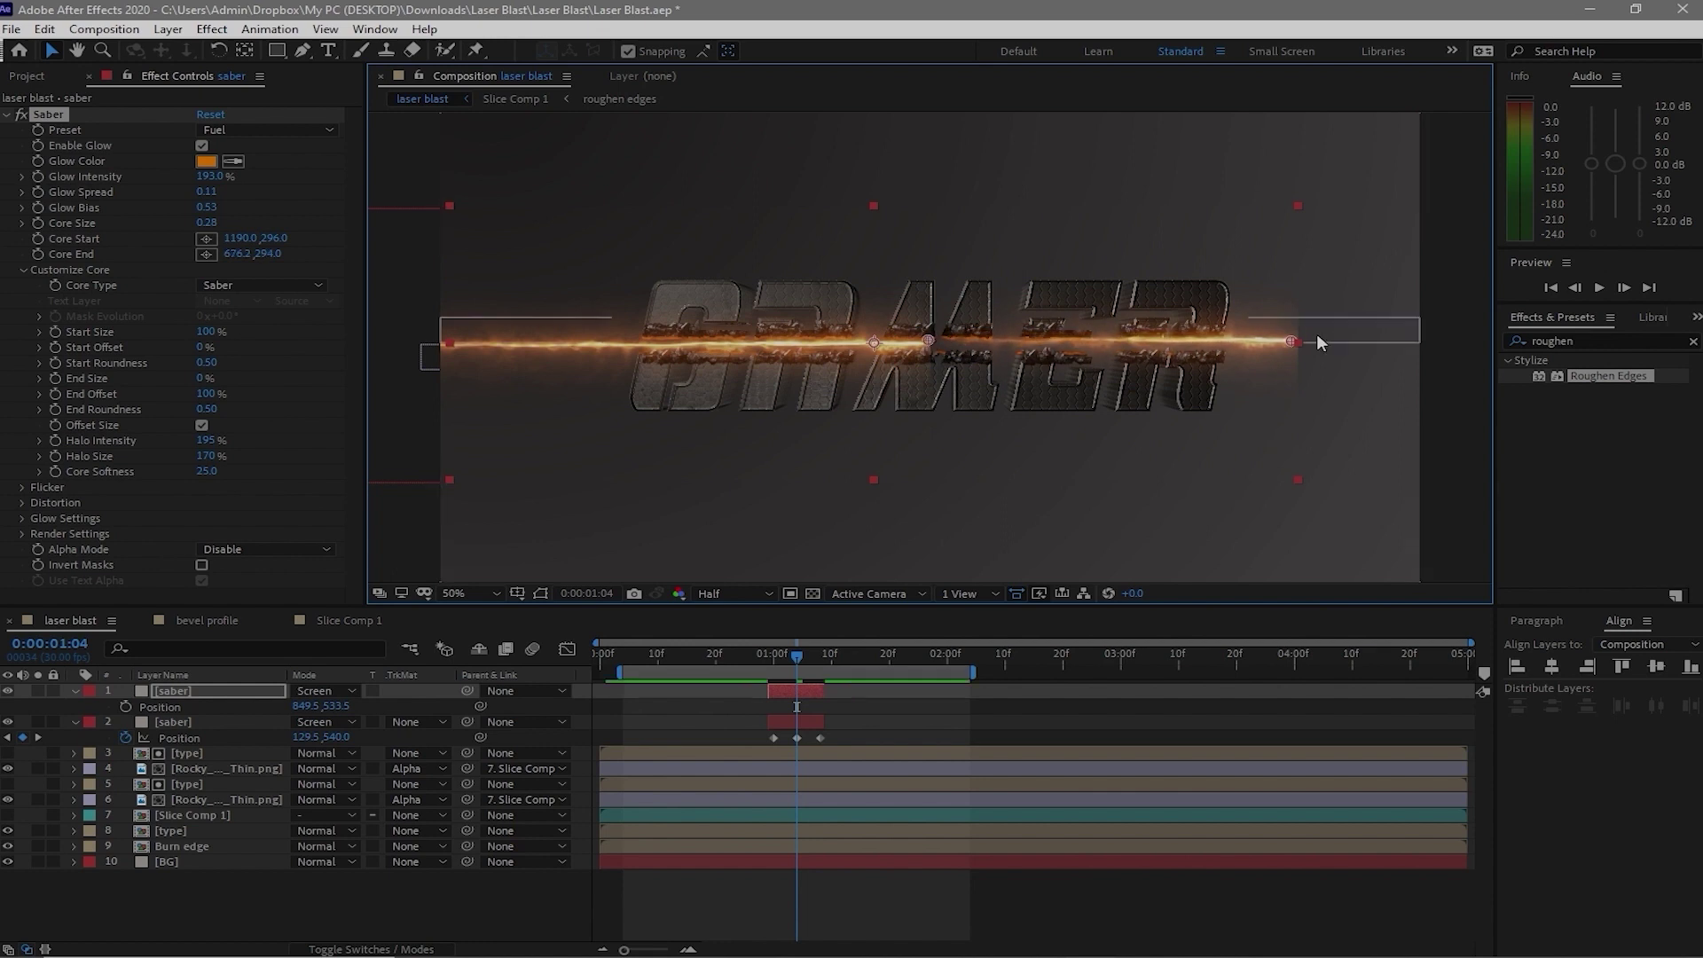
drag(1291, 341, 943, 341)
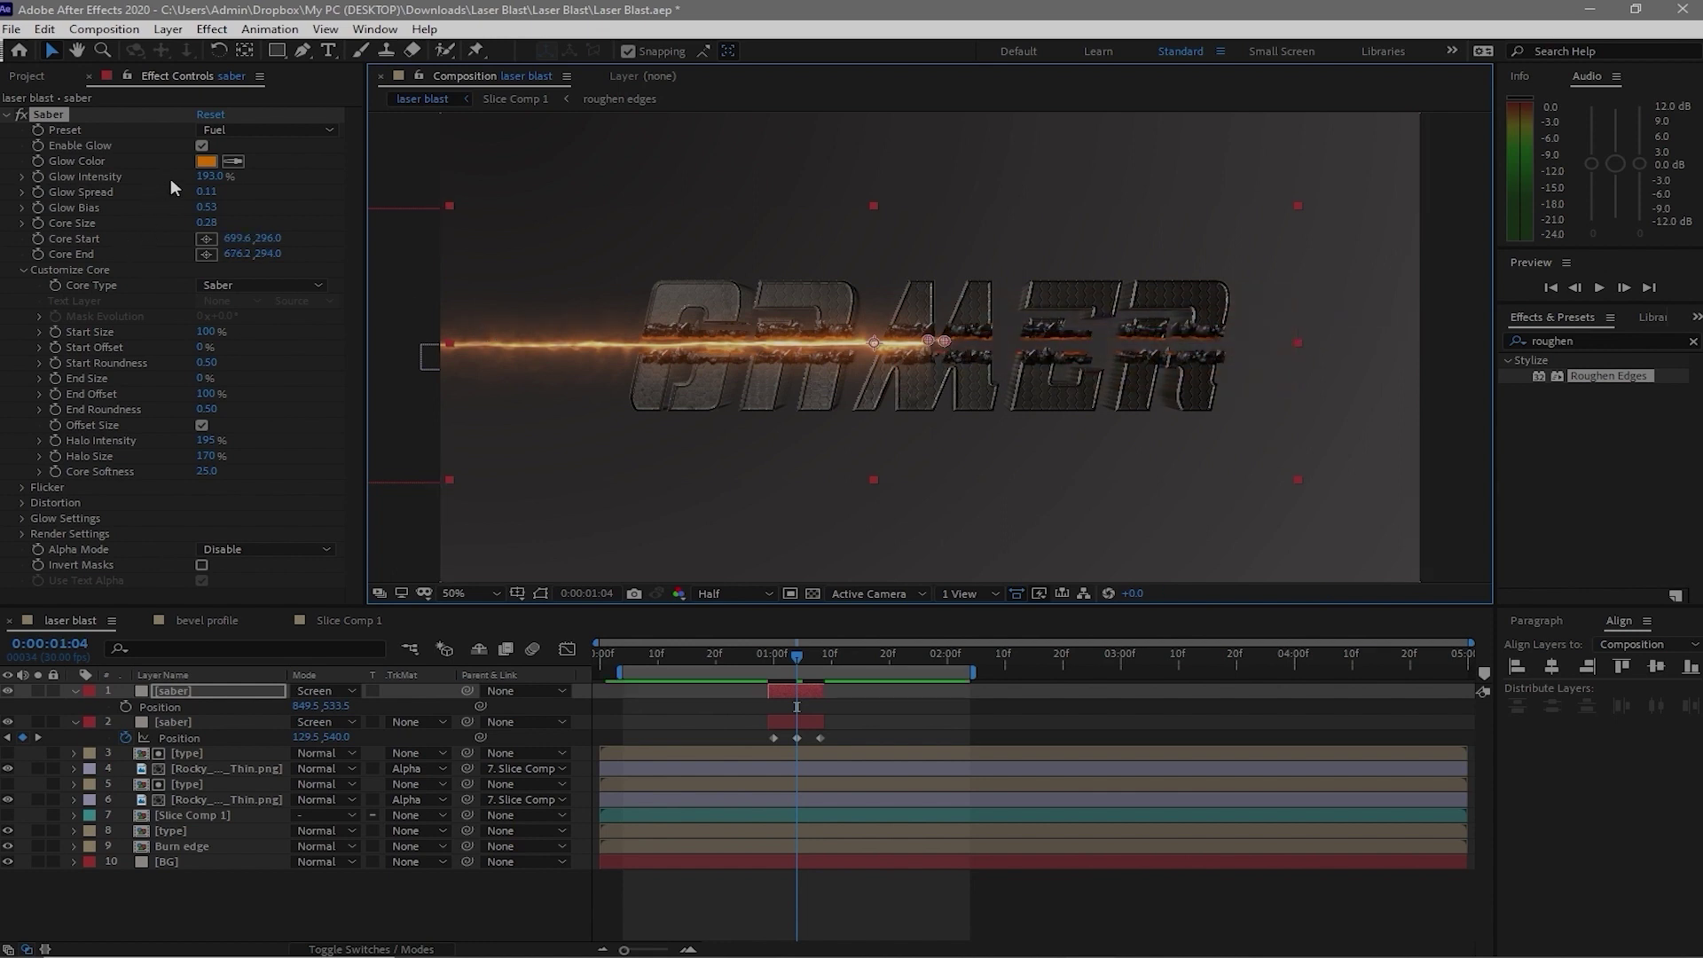
Raise the copied saber's Glow Intensity to 499% and scale its layer up to 413.7%, 290.5%
drag(207, 176, 267, 175)
click(377, 604)
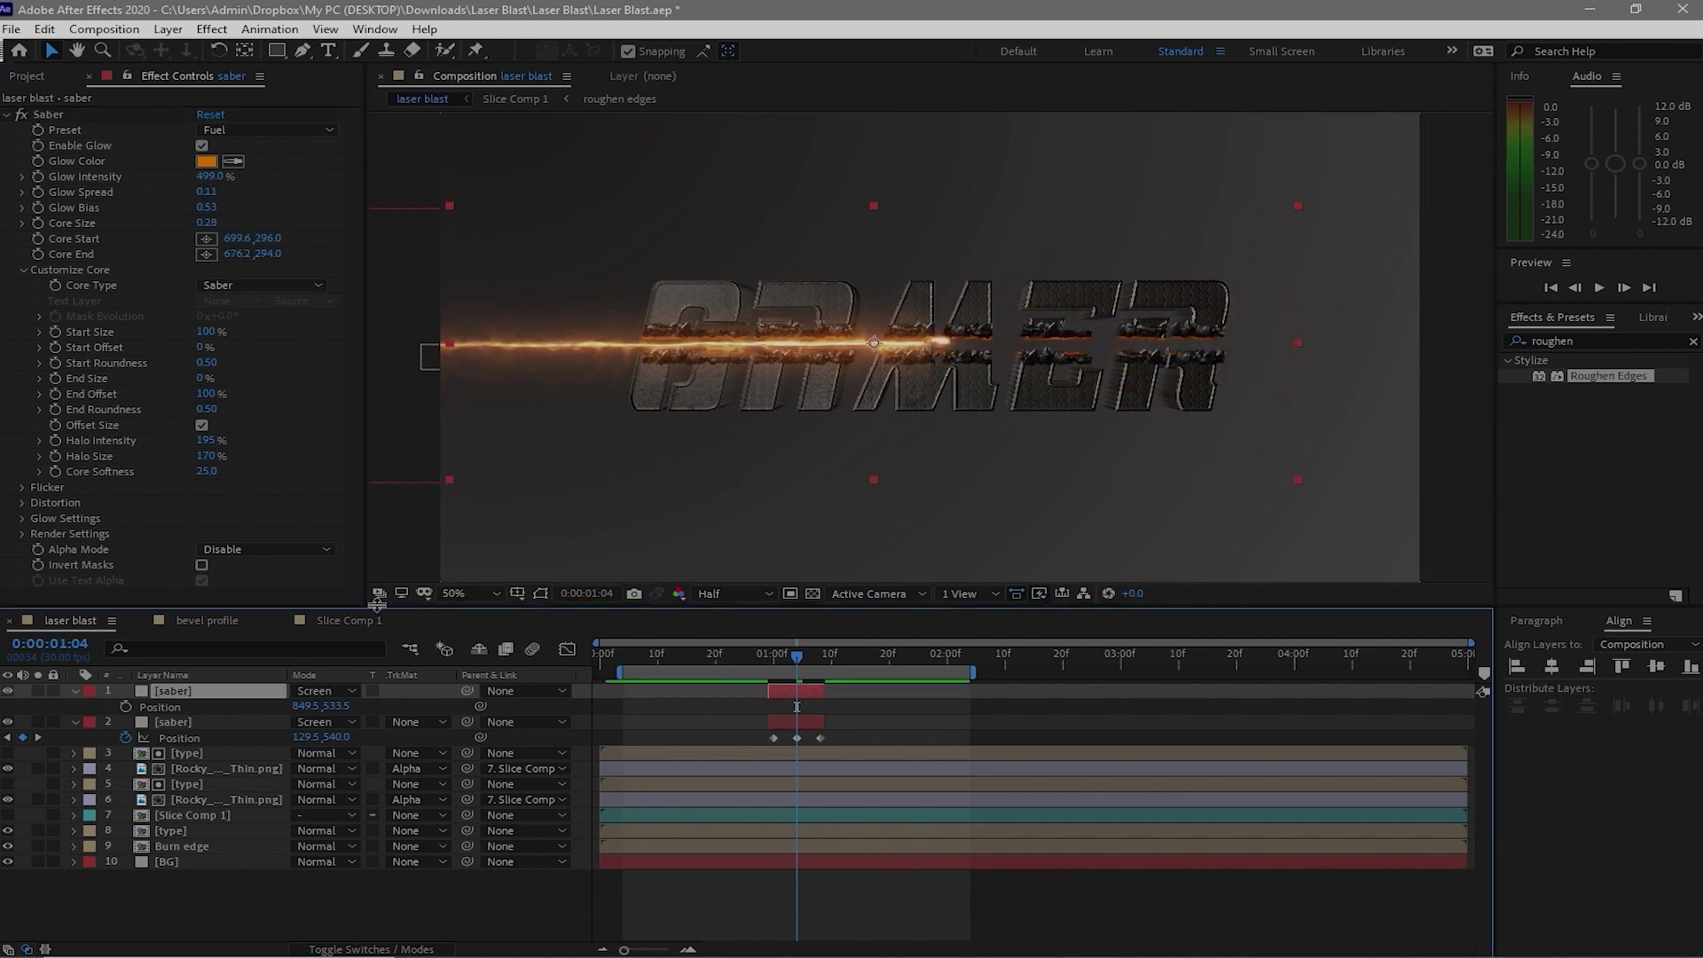
key(s)
drag(797, 706, 797, 706)
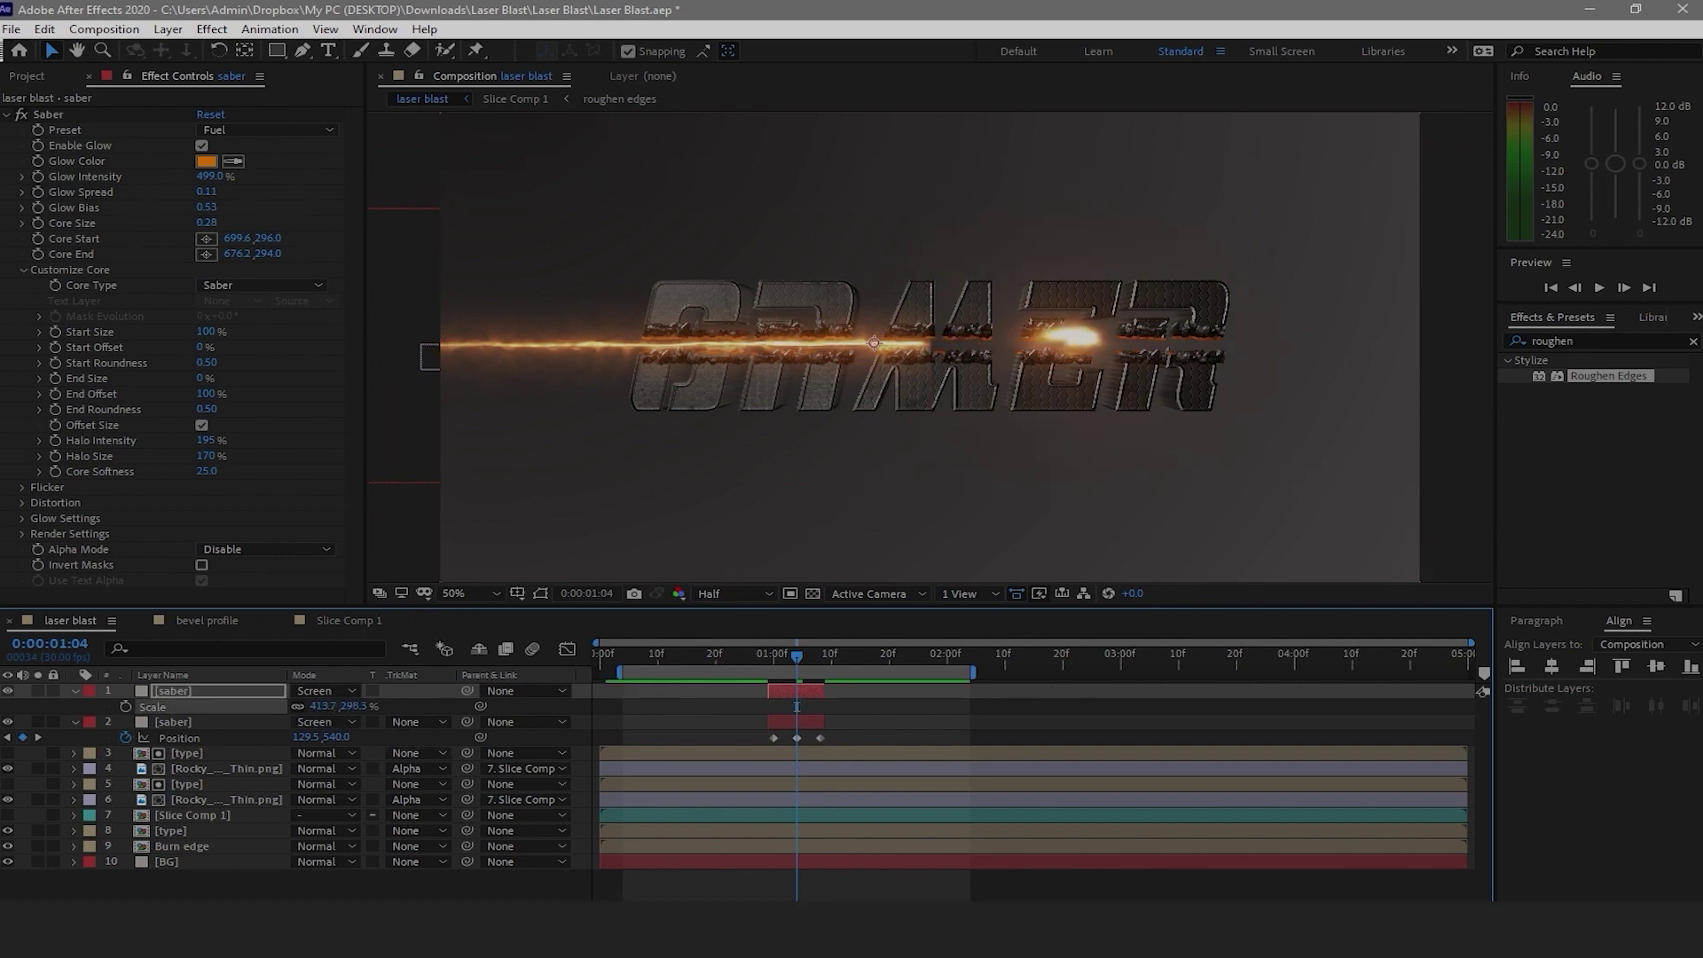
Reposition the enlarged saber copy to 571.5, 555.5 so its glow sits on the tip of the beam
key(p)
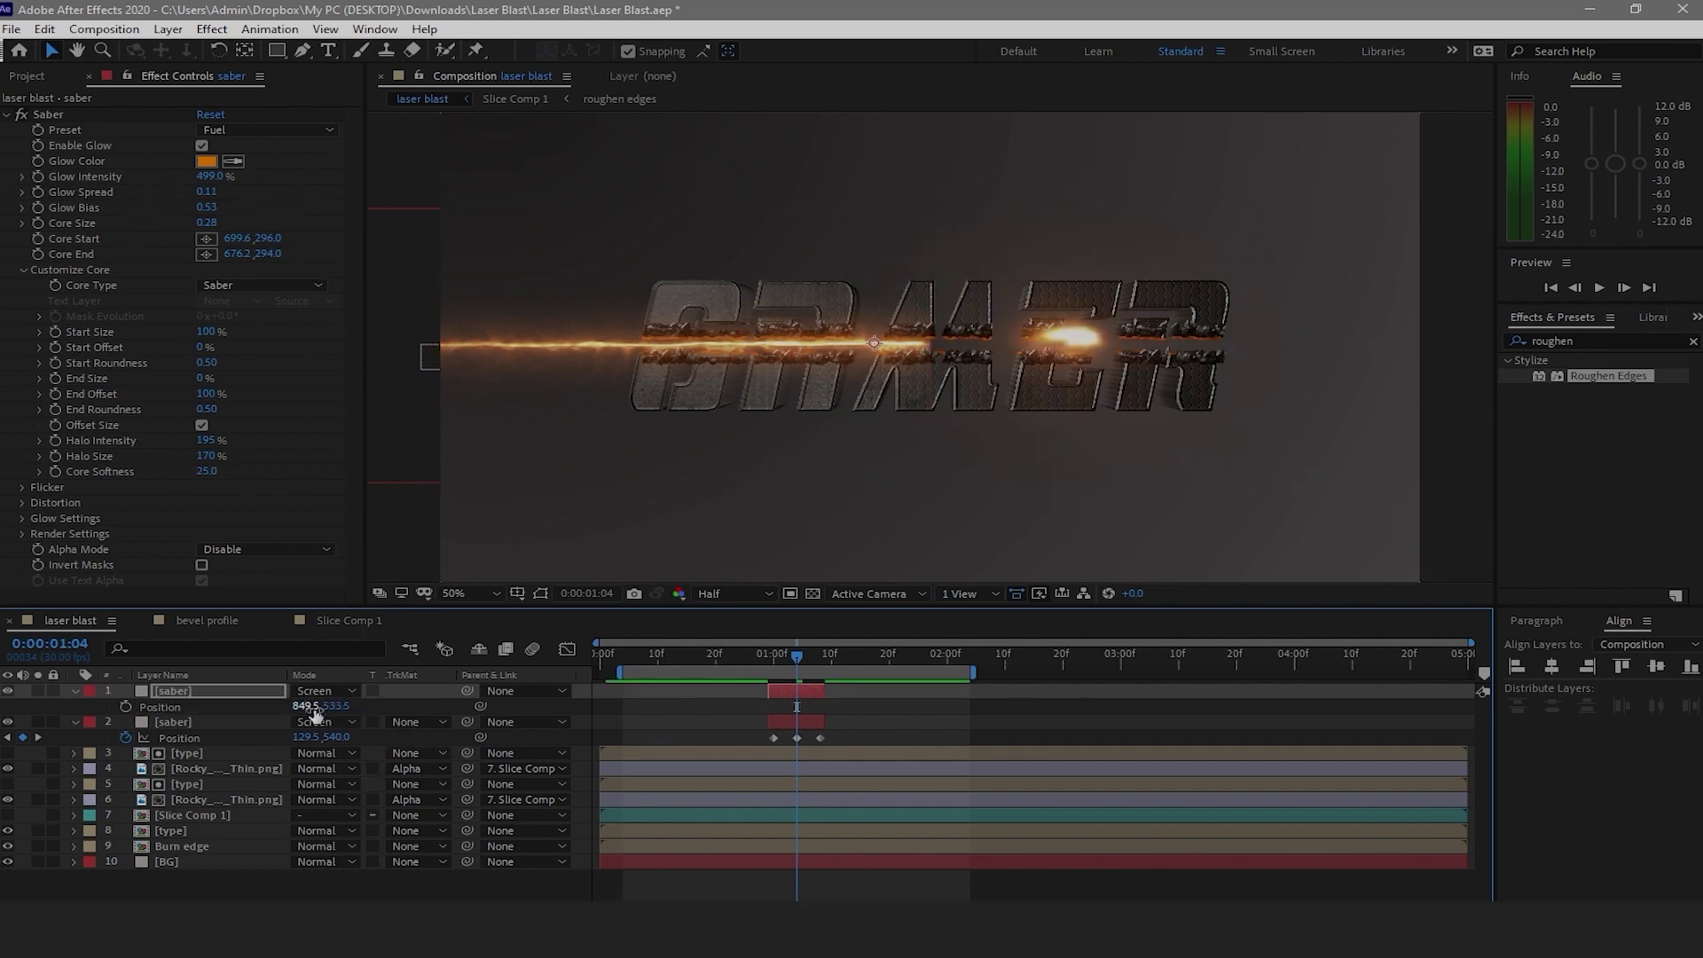
click(319, 723)
click(315, 727)
Restyle the copied saber as a flare using the Default preset, a Gamma well below 1 and 270% Glow Intensity
click(236, 130)
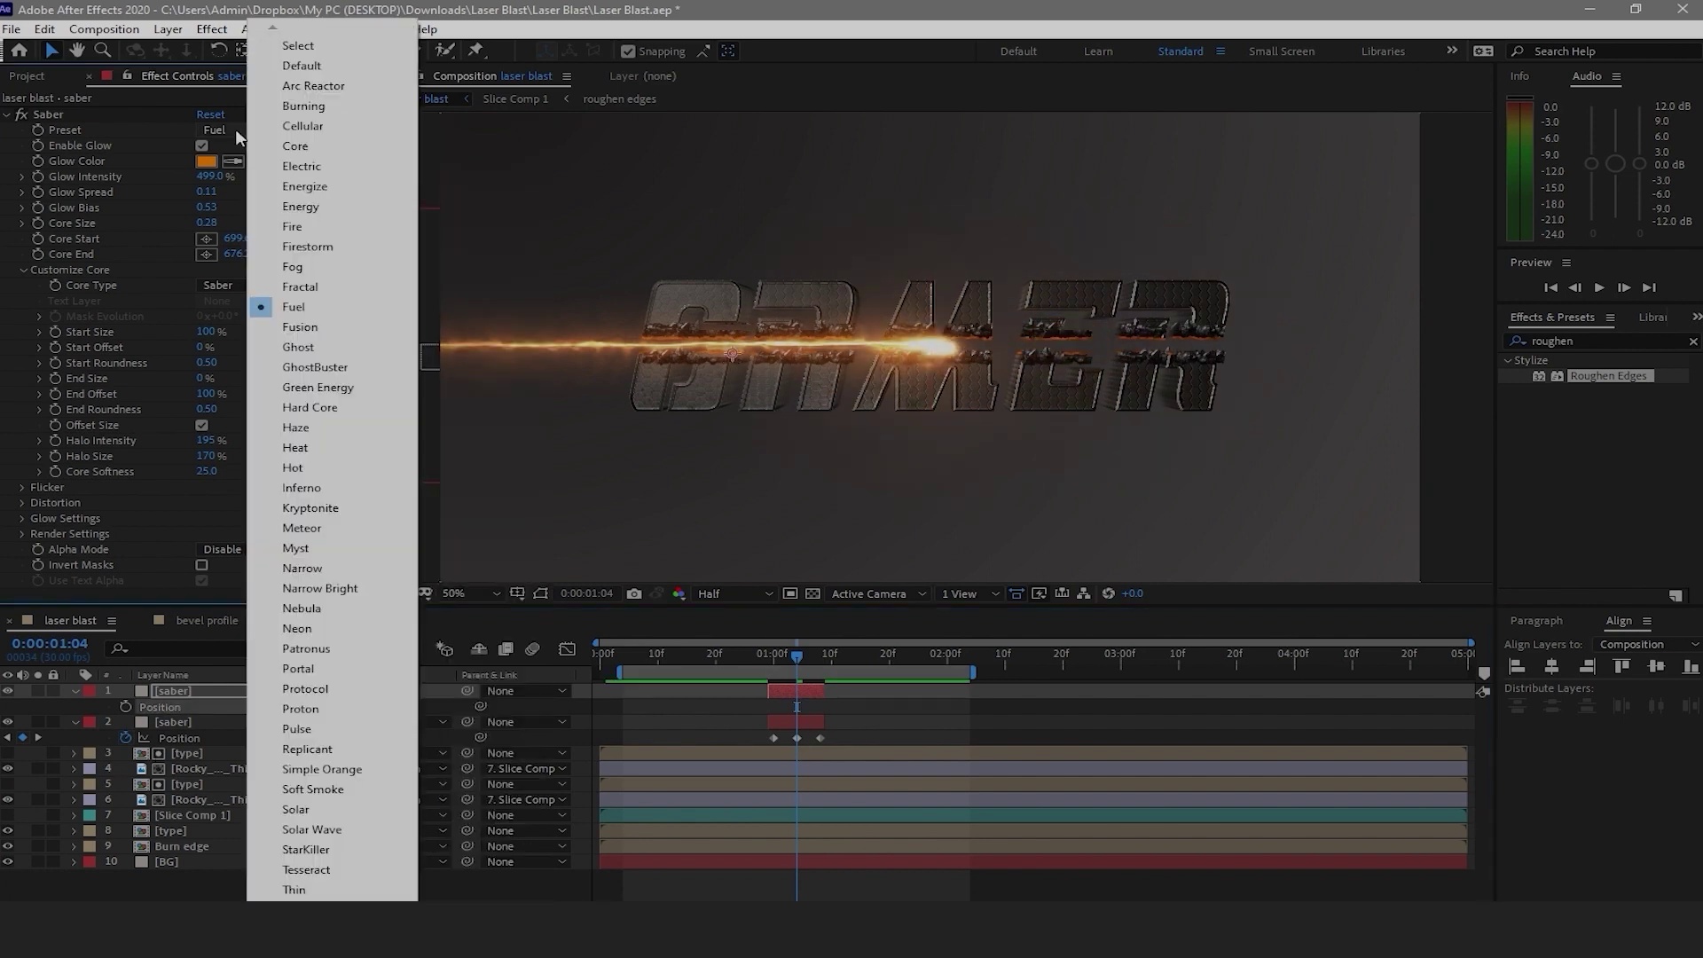
click(290, 65)
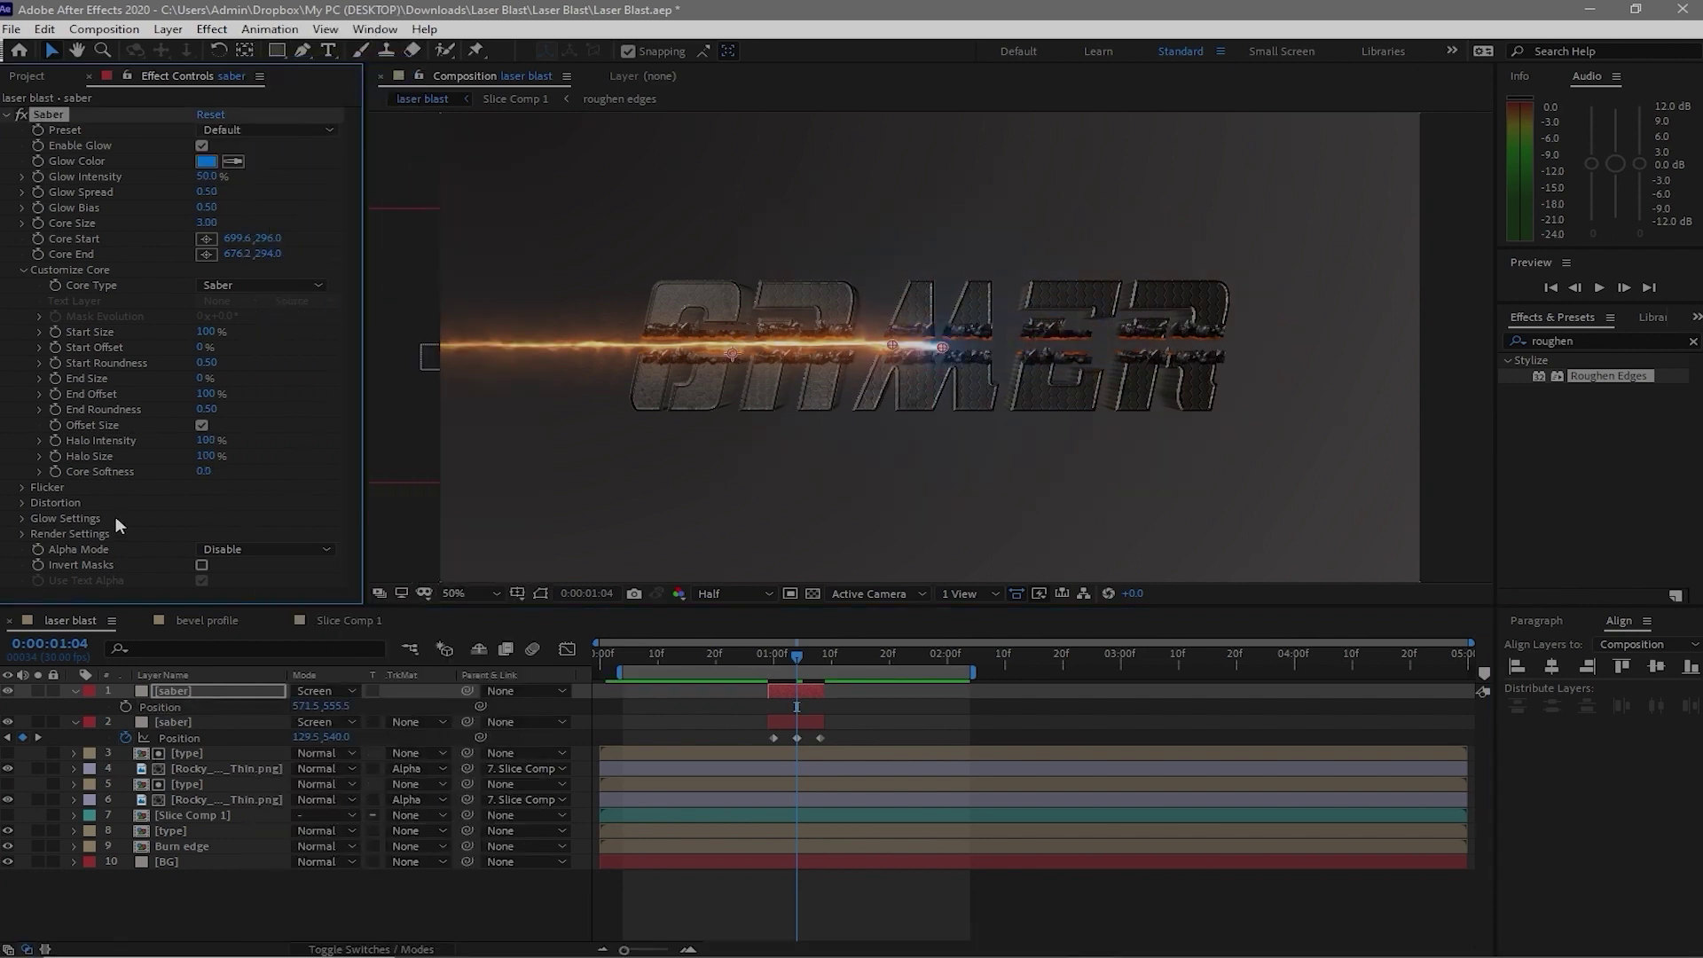
click(21, 533)
scroll(22, 533, down, 2)
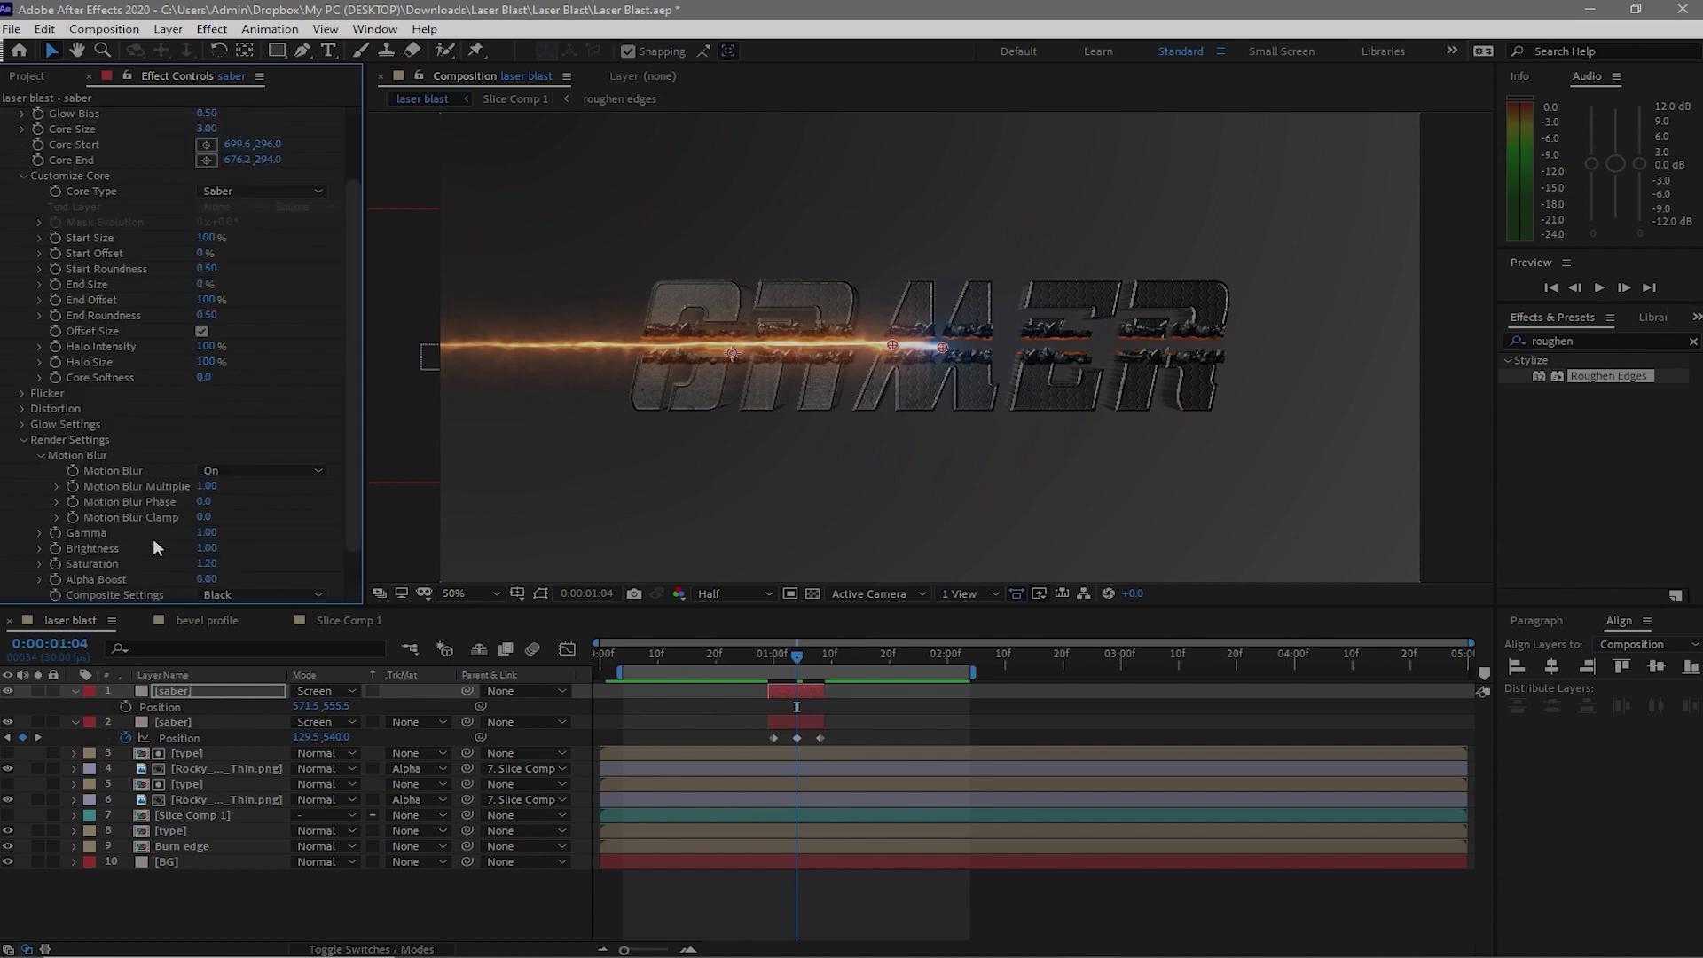
drag(173, 533, 135, 532)
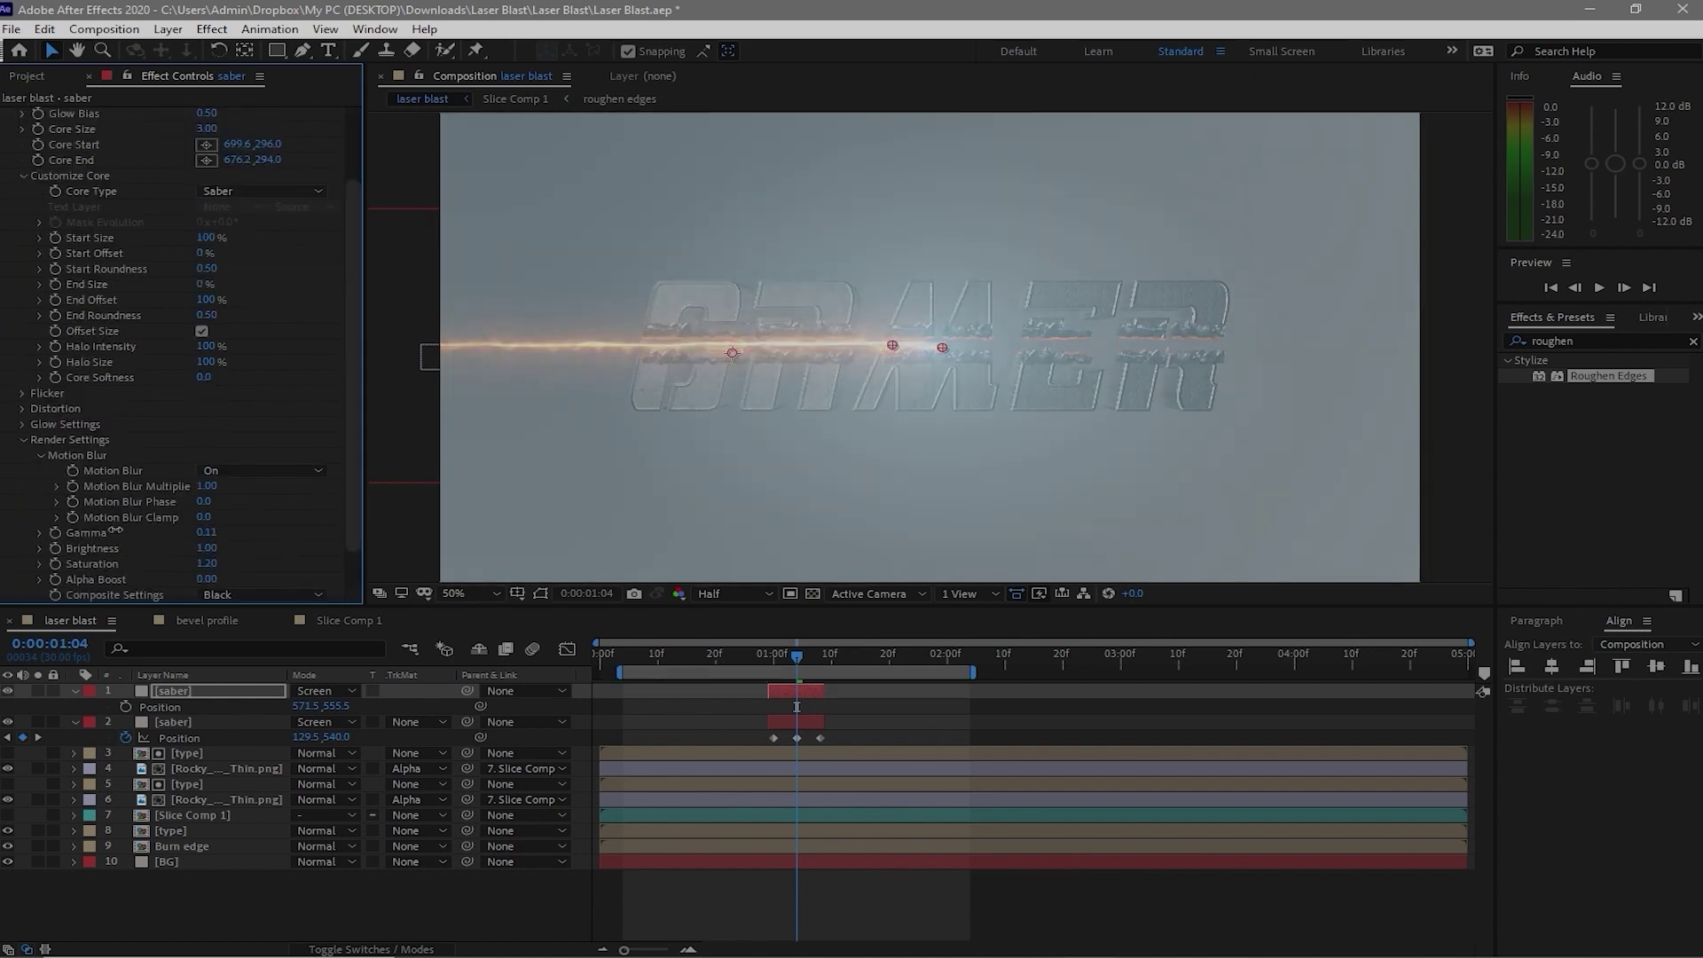
scroll(213, 244, up, 2)
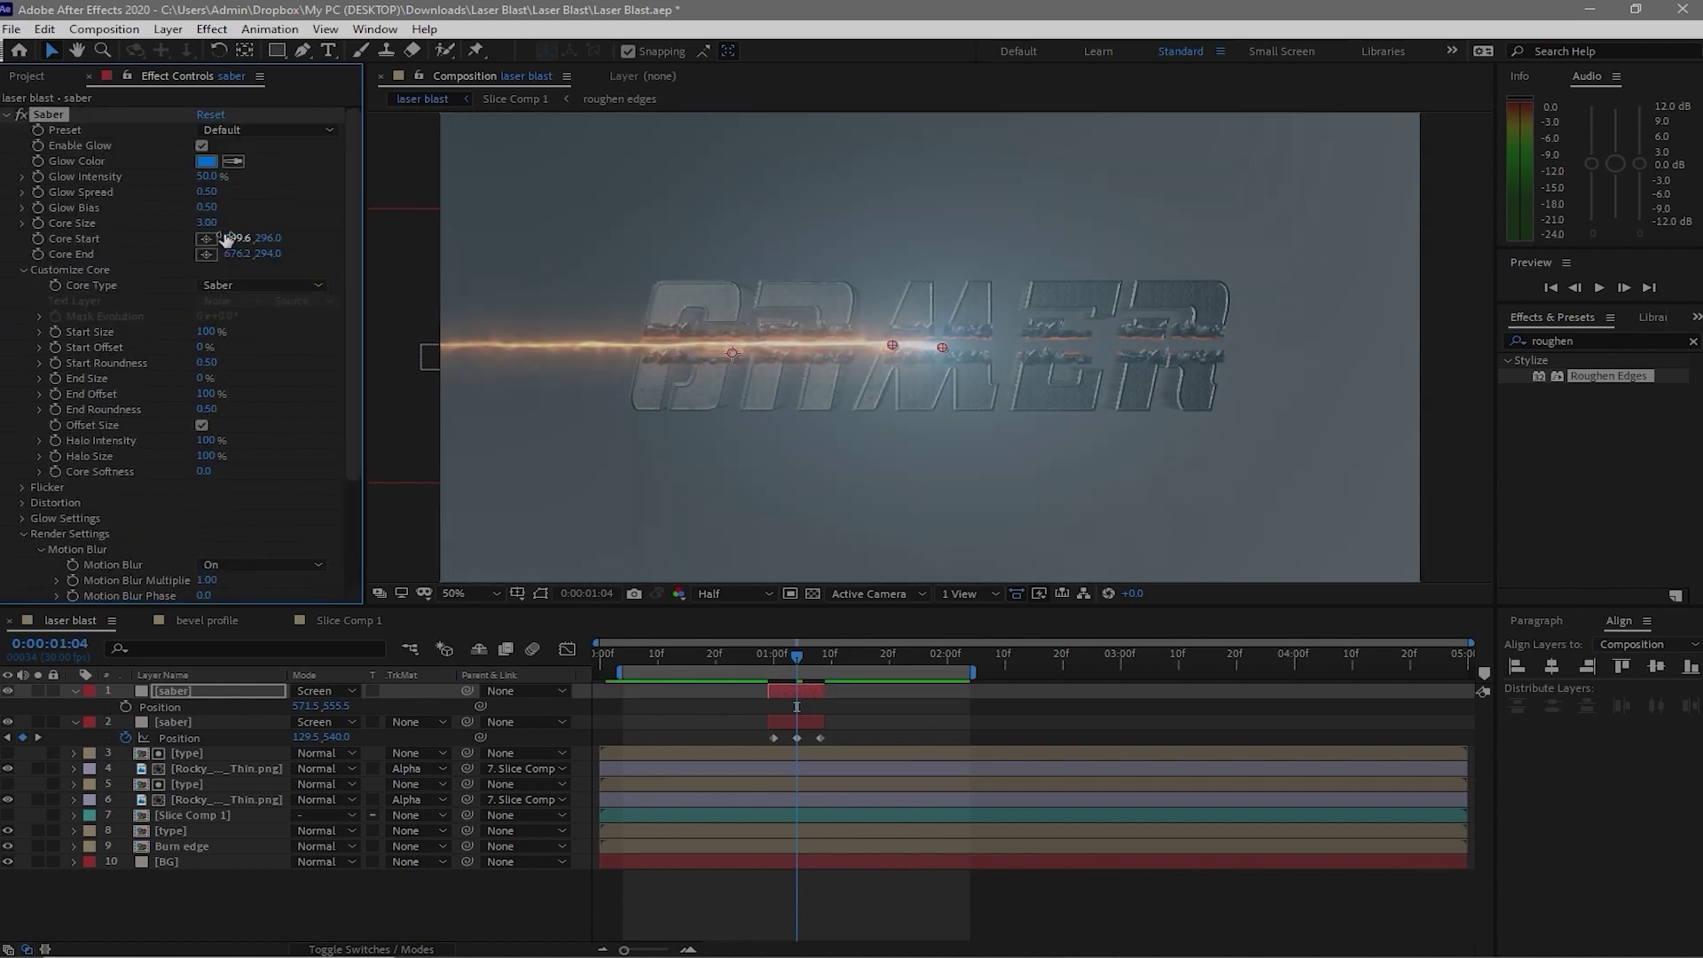
drag(205, 178, 506, 244)
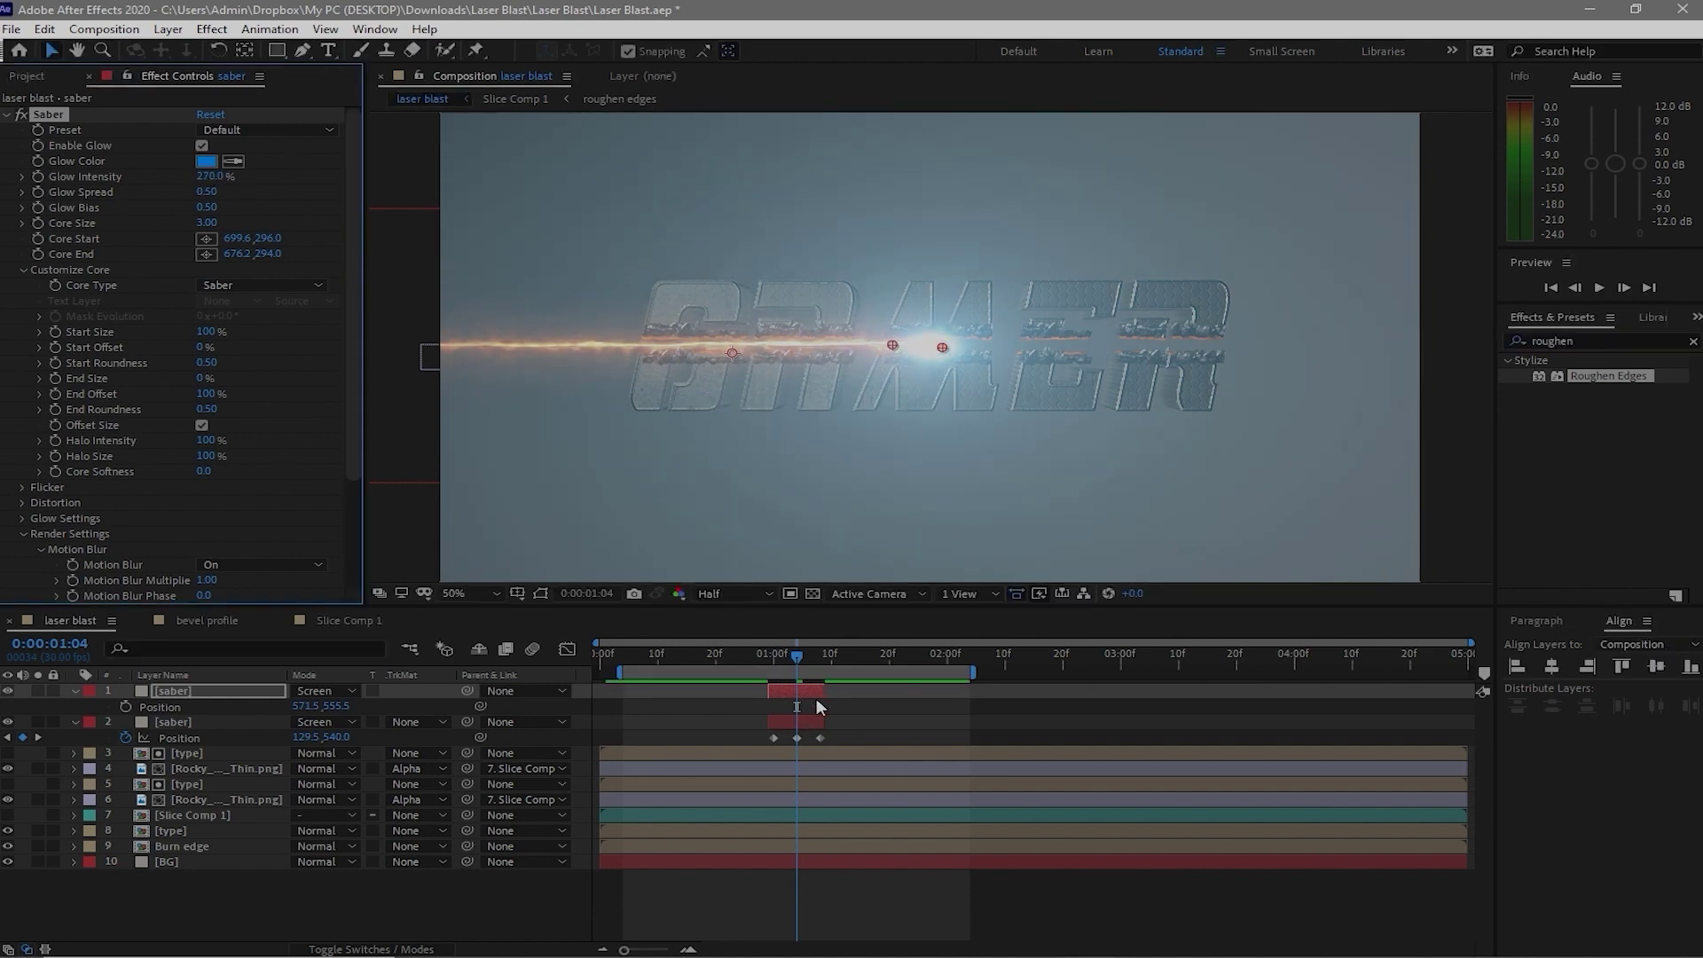
Trim the flare saber layer to a very short flash around 0:00:01:04
drag(826, 686, 796, 662)
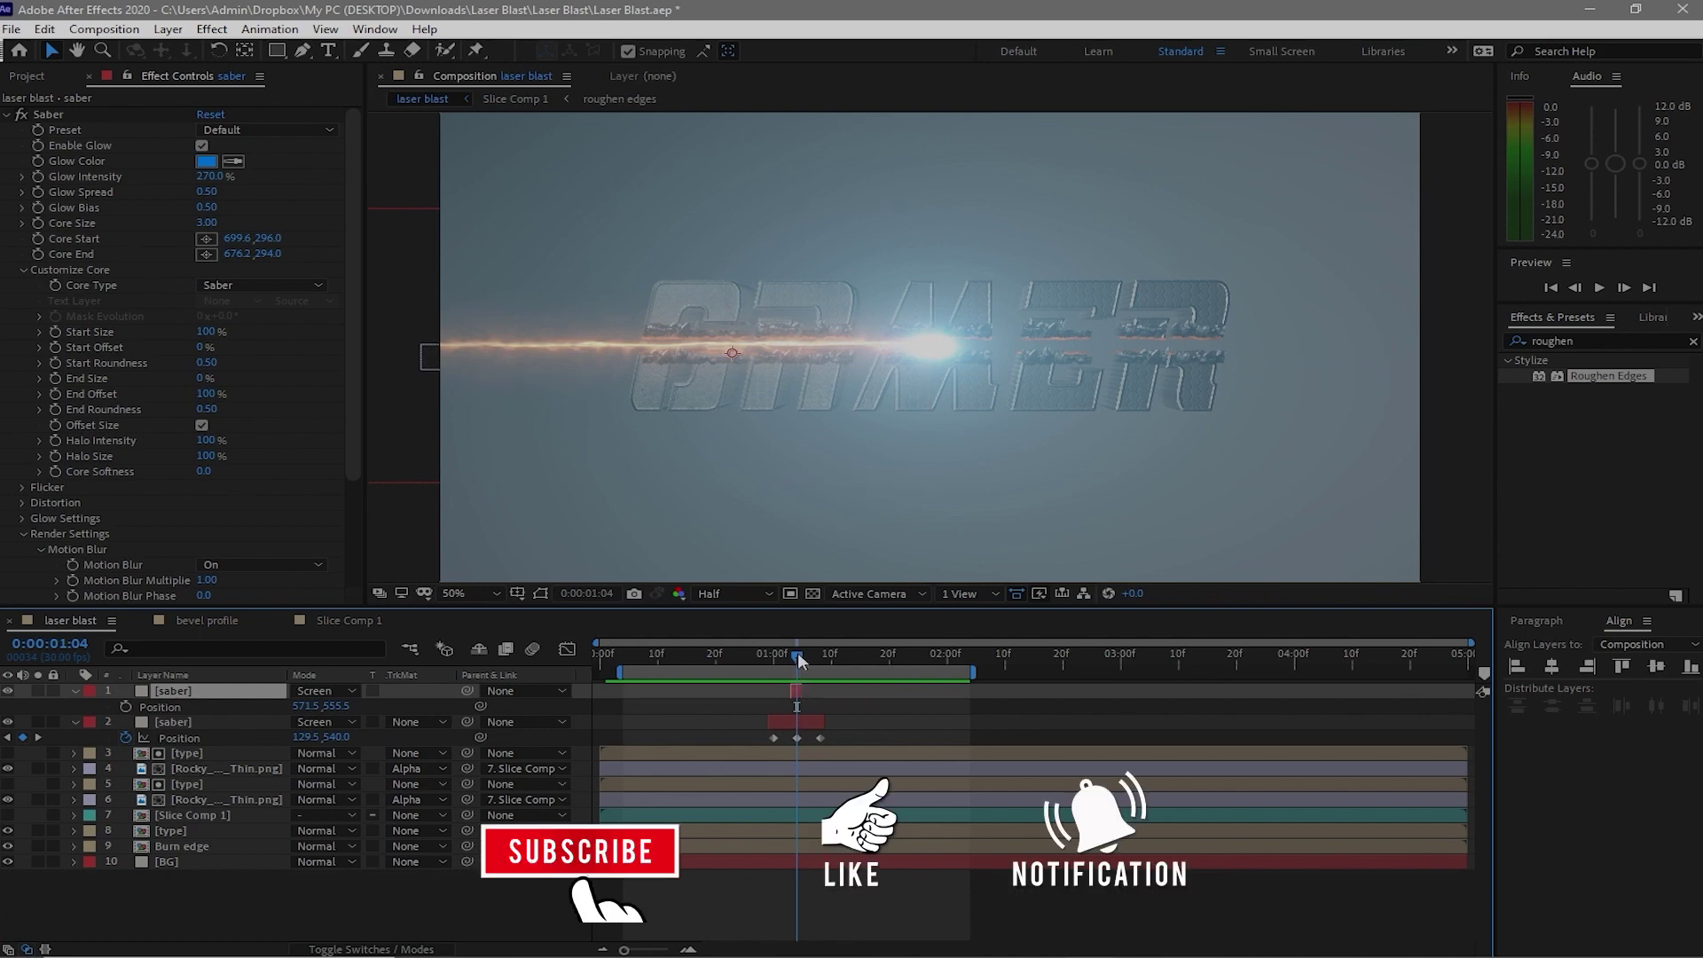
Make both Rocky Thin.png layers start at 0:00:01:00, then scrub through the beam's entry to check the timing
drag(797, 652, 770, 646)
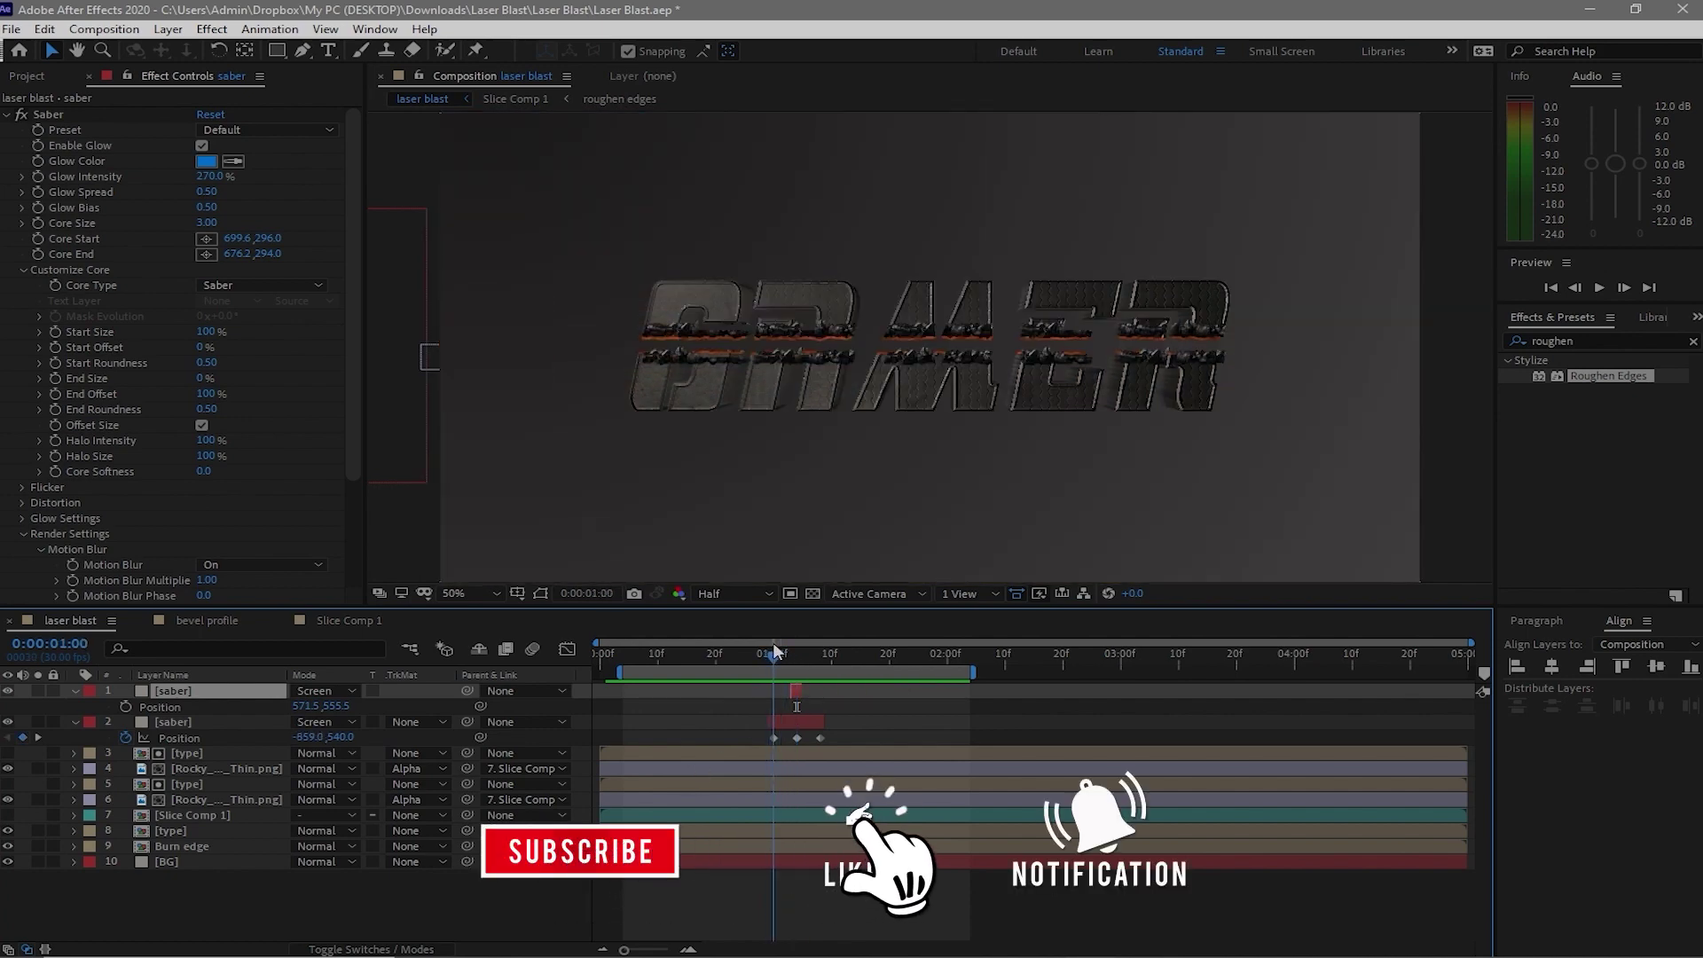
click(772, 648)
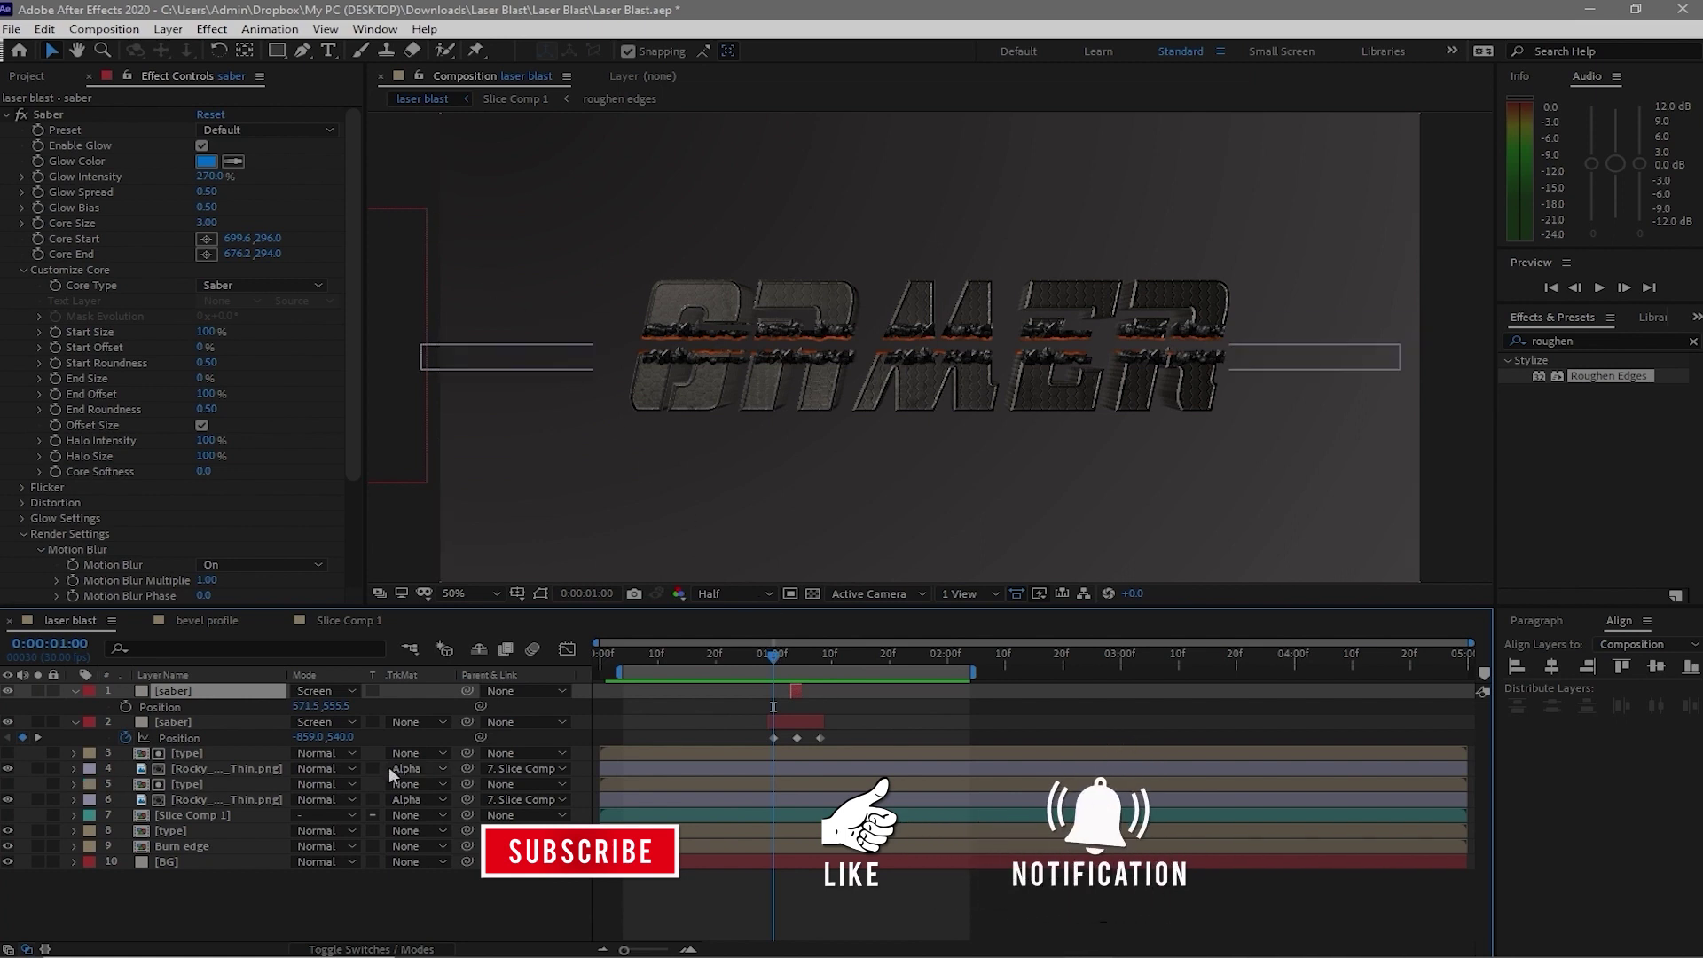
click(201, 769)
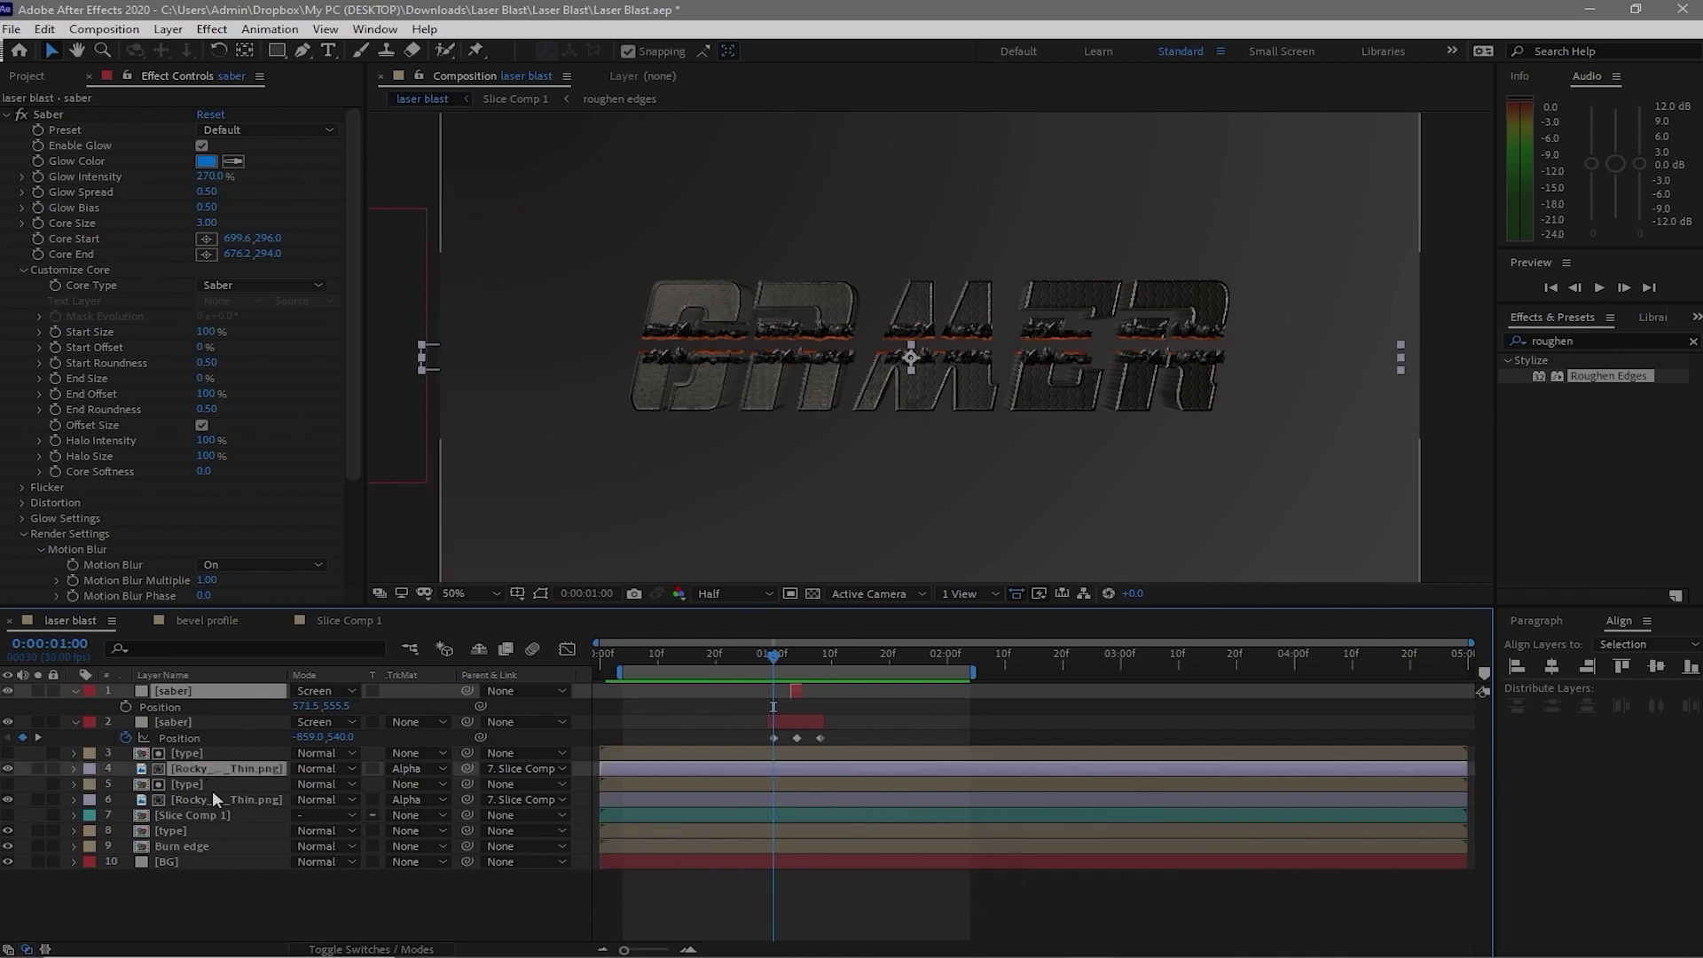
ctrl+click(220, 802)
ctrl+click(270, 693)
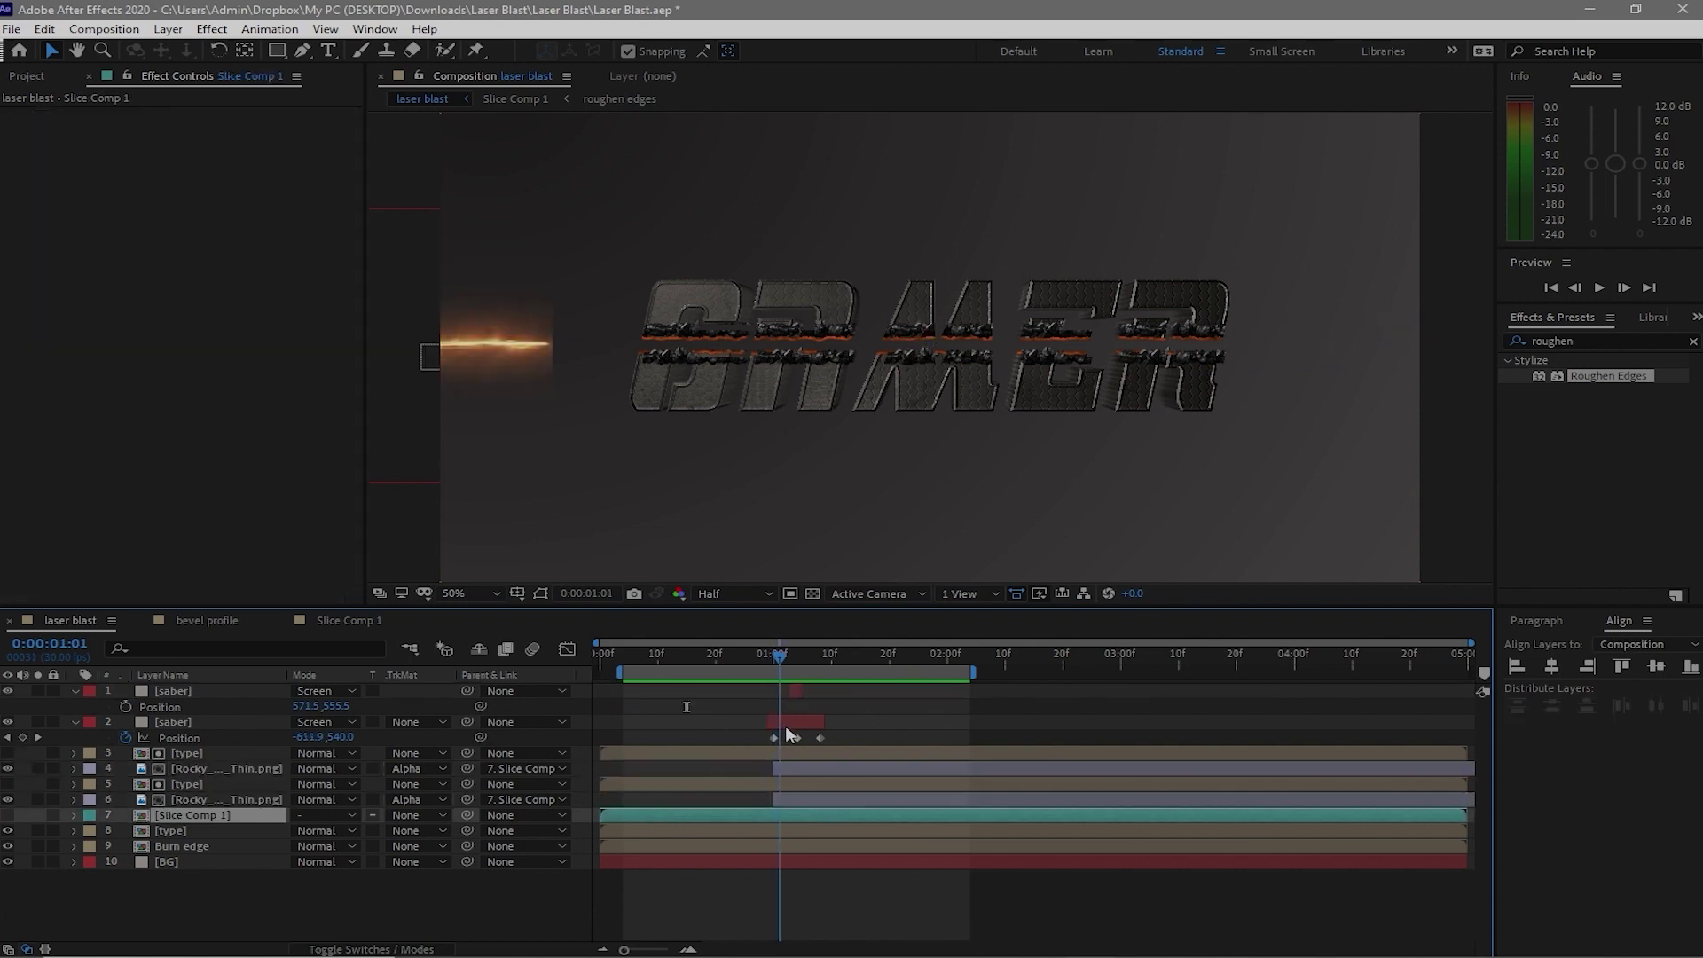
drag(786, 725, 785, 782)
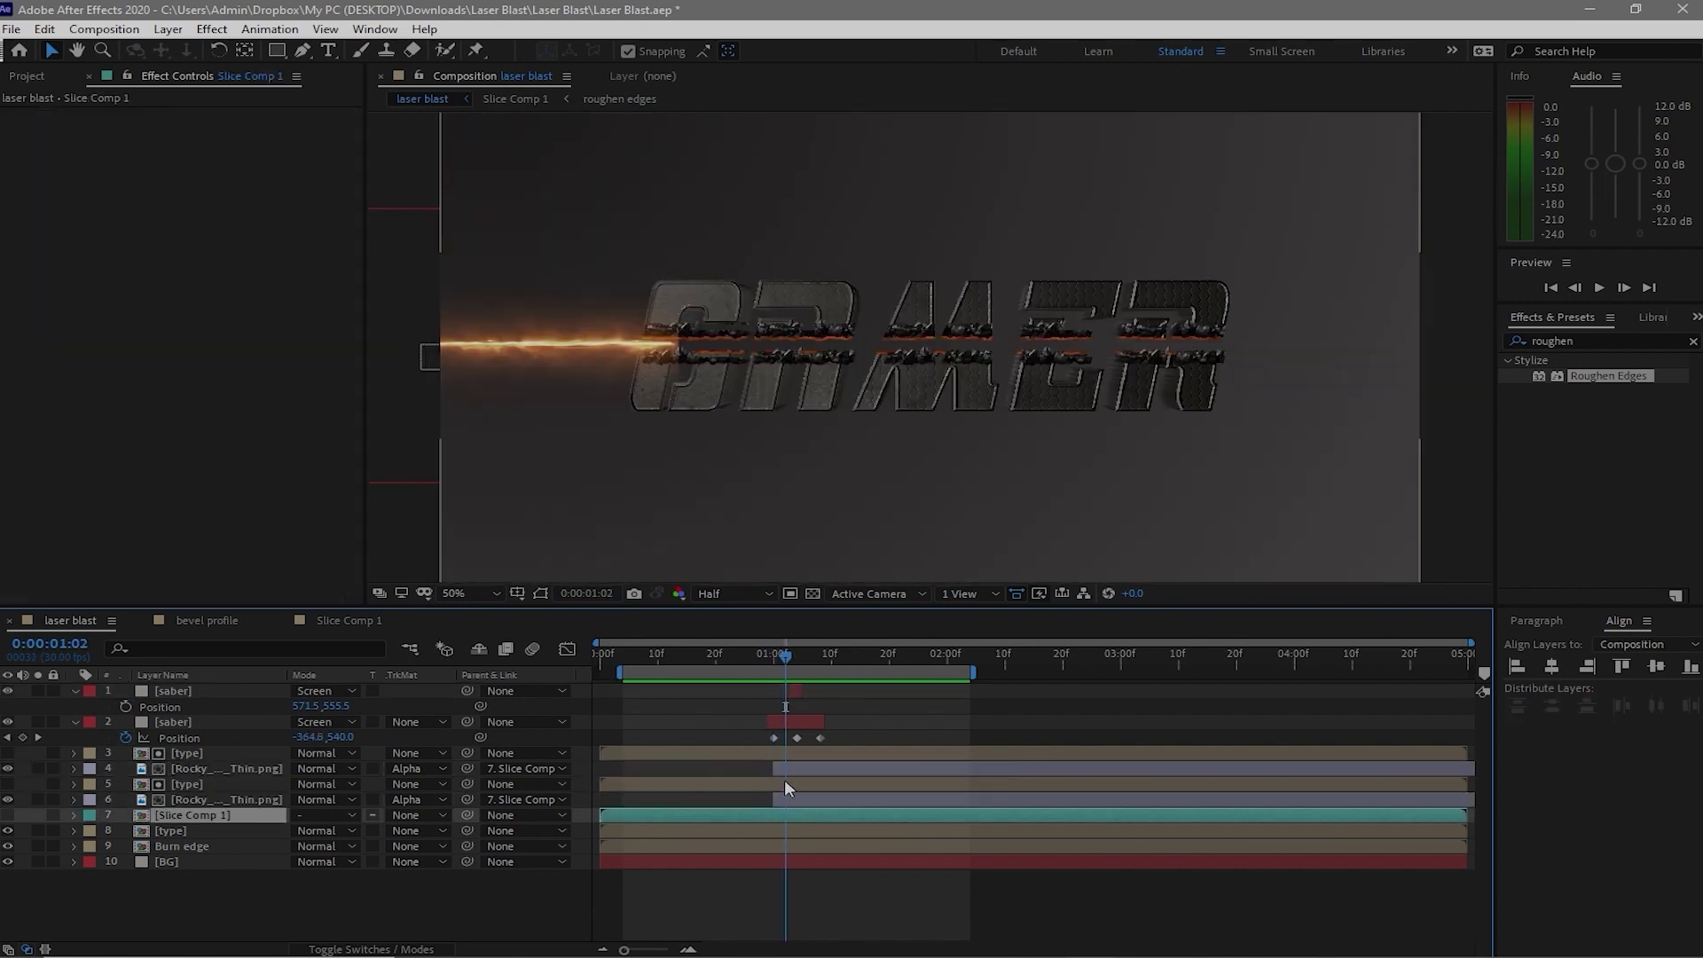
Start both Rocky_Edge_Alpha_Thin.png layers at 0:00:01:02 and check the start of the roughen edges layer inside Slice Comp 1
click(788, 772)
ctrl+click(780, 799)
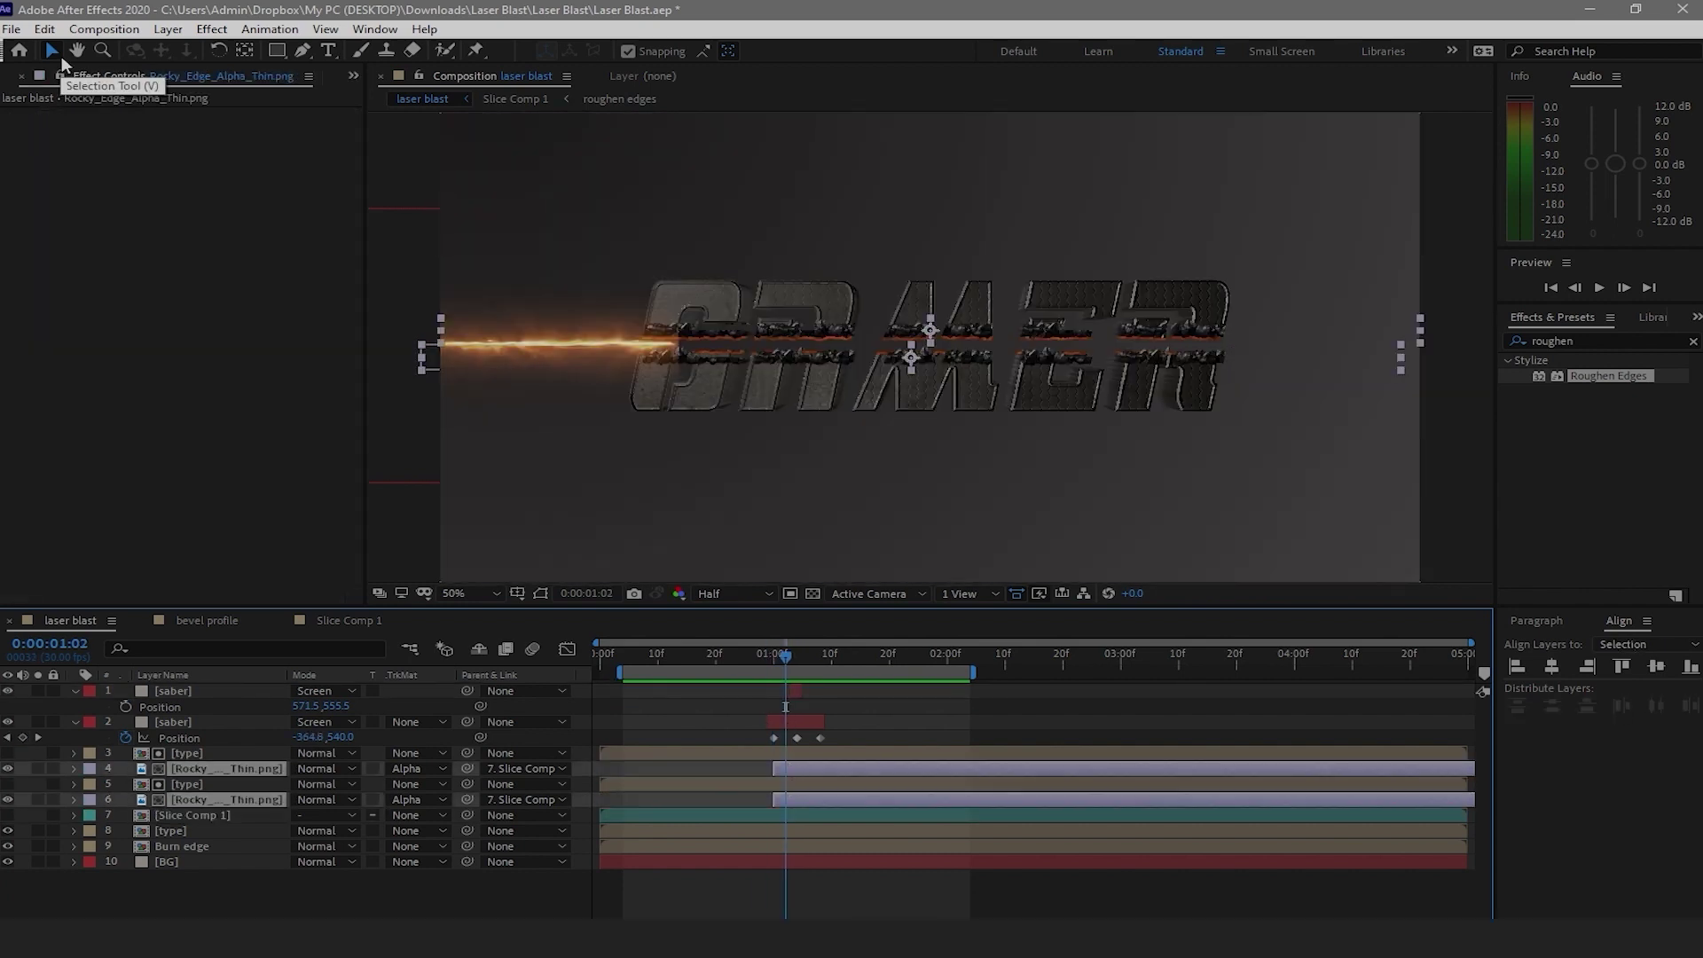
key(bracketleft)
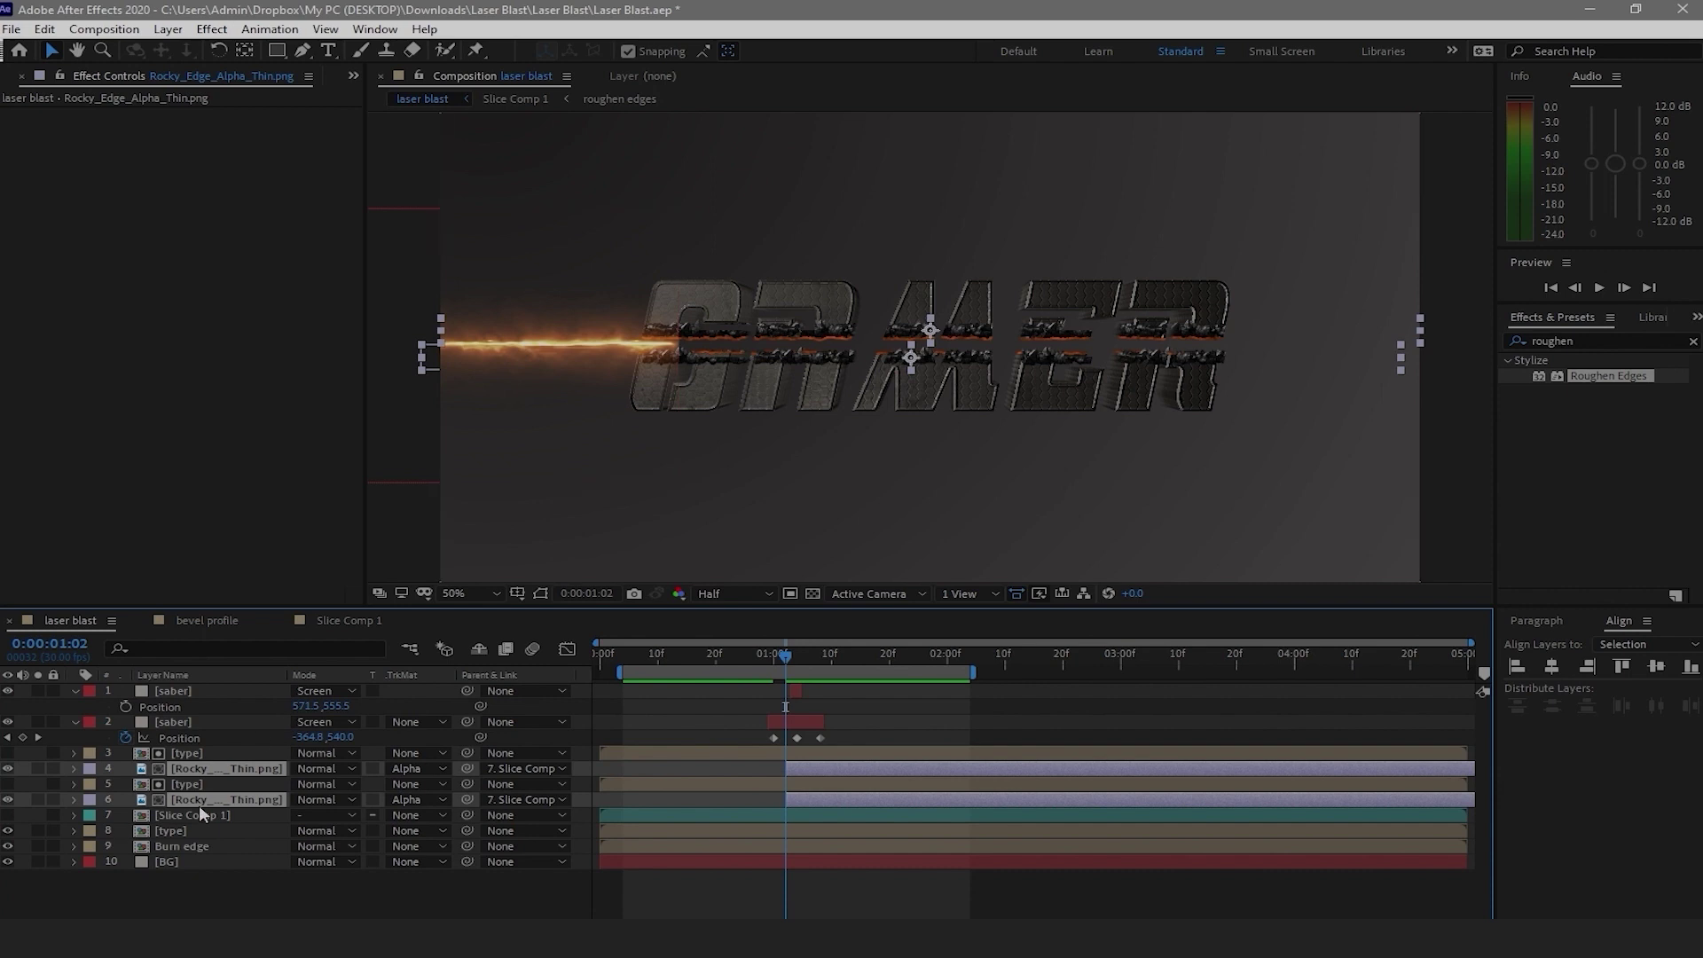
double_click(141, 817)
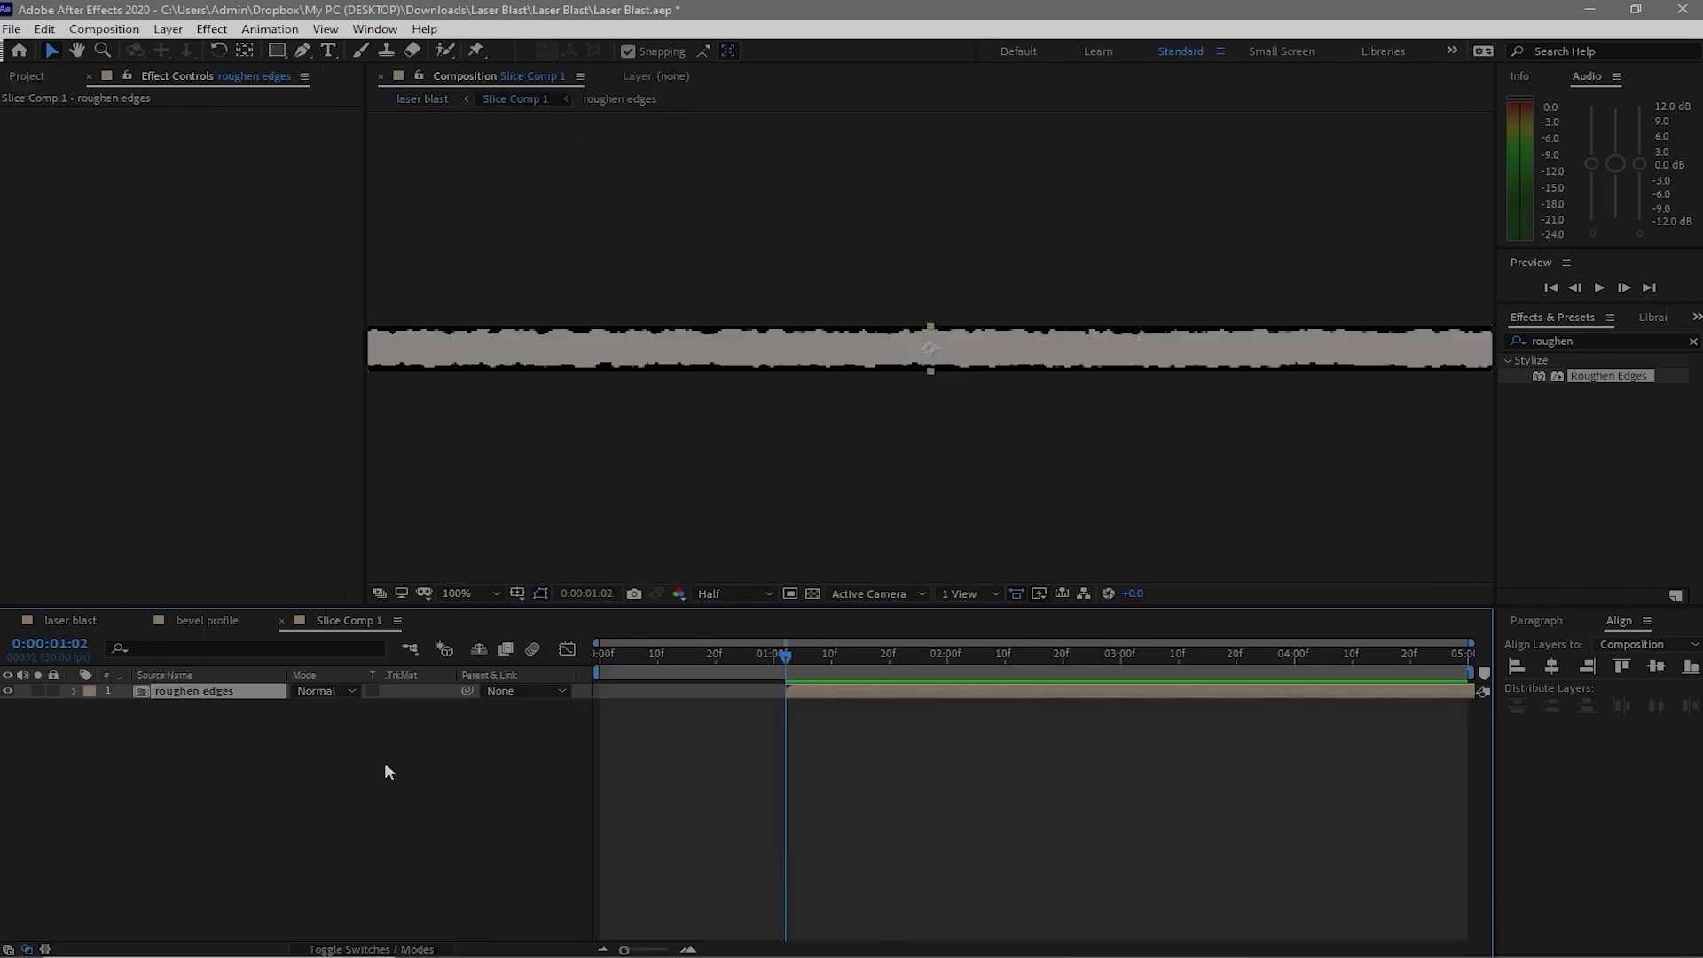
click(57, 625)
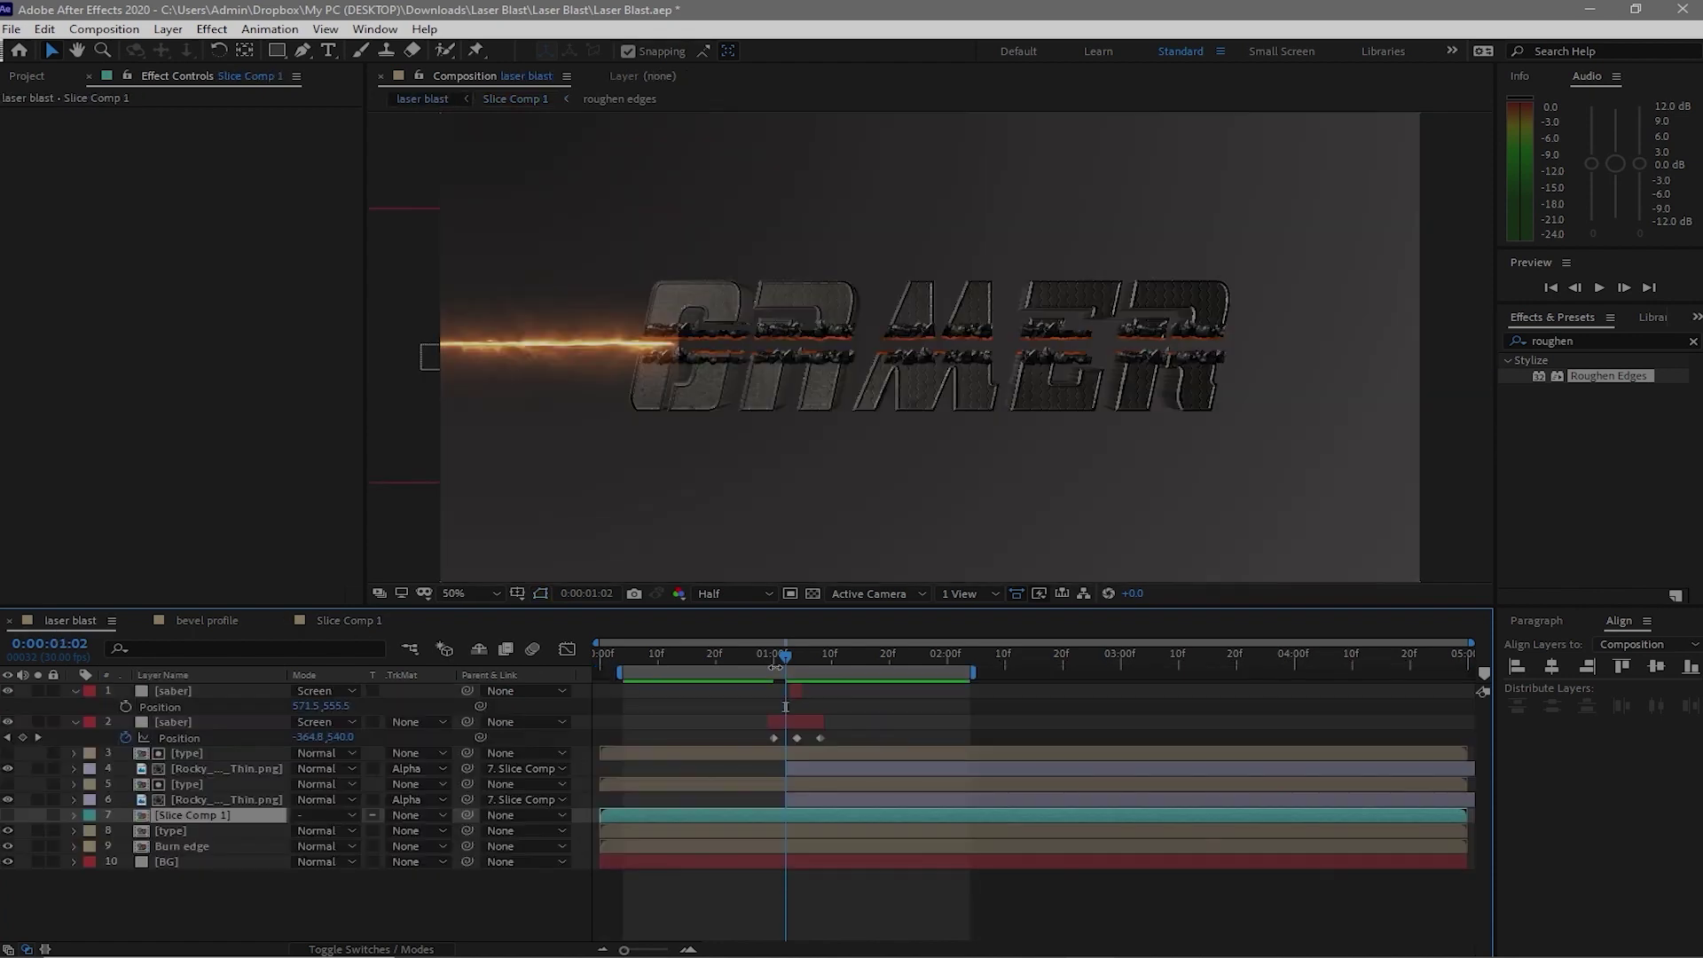
Parent both saber layers to the Slice Comp 1 layer in the laser blast composition, working at frame 0:00:00:21
drag(701, 634, 721, 671)
click(75, 691)
click(75, 707)
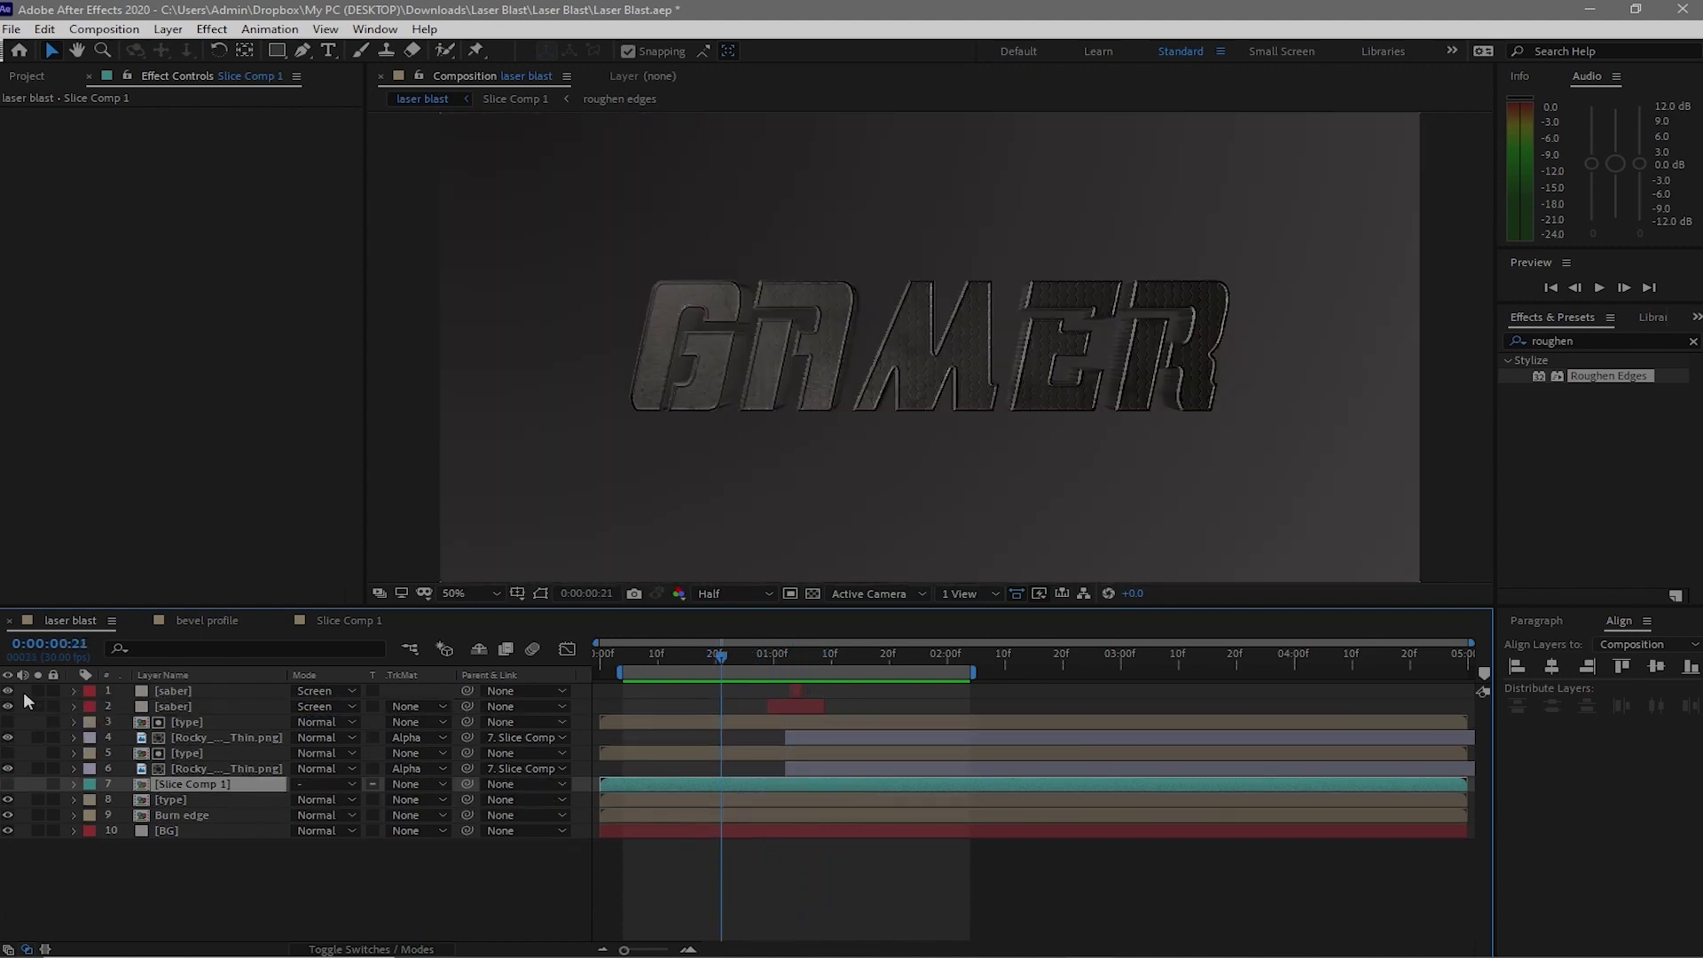
click(23, 692)
key(ctrl+shift+Down)
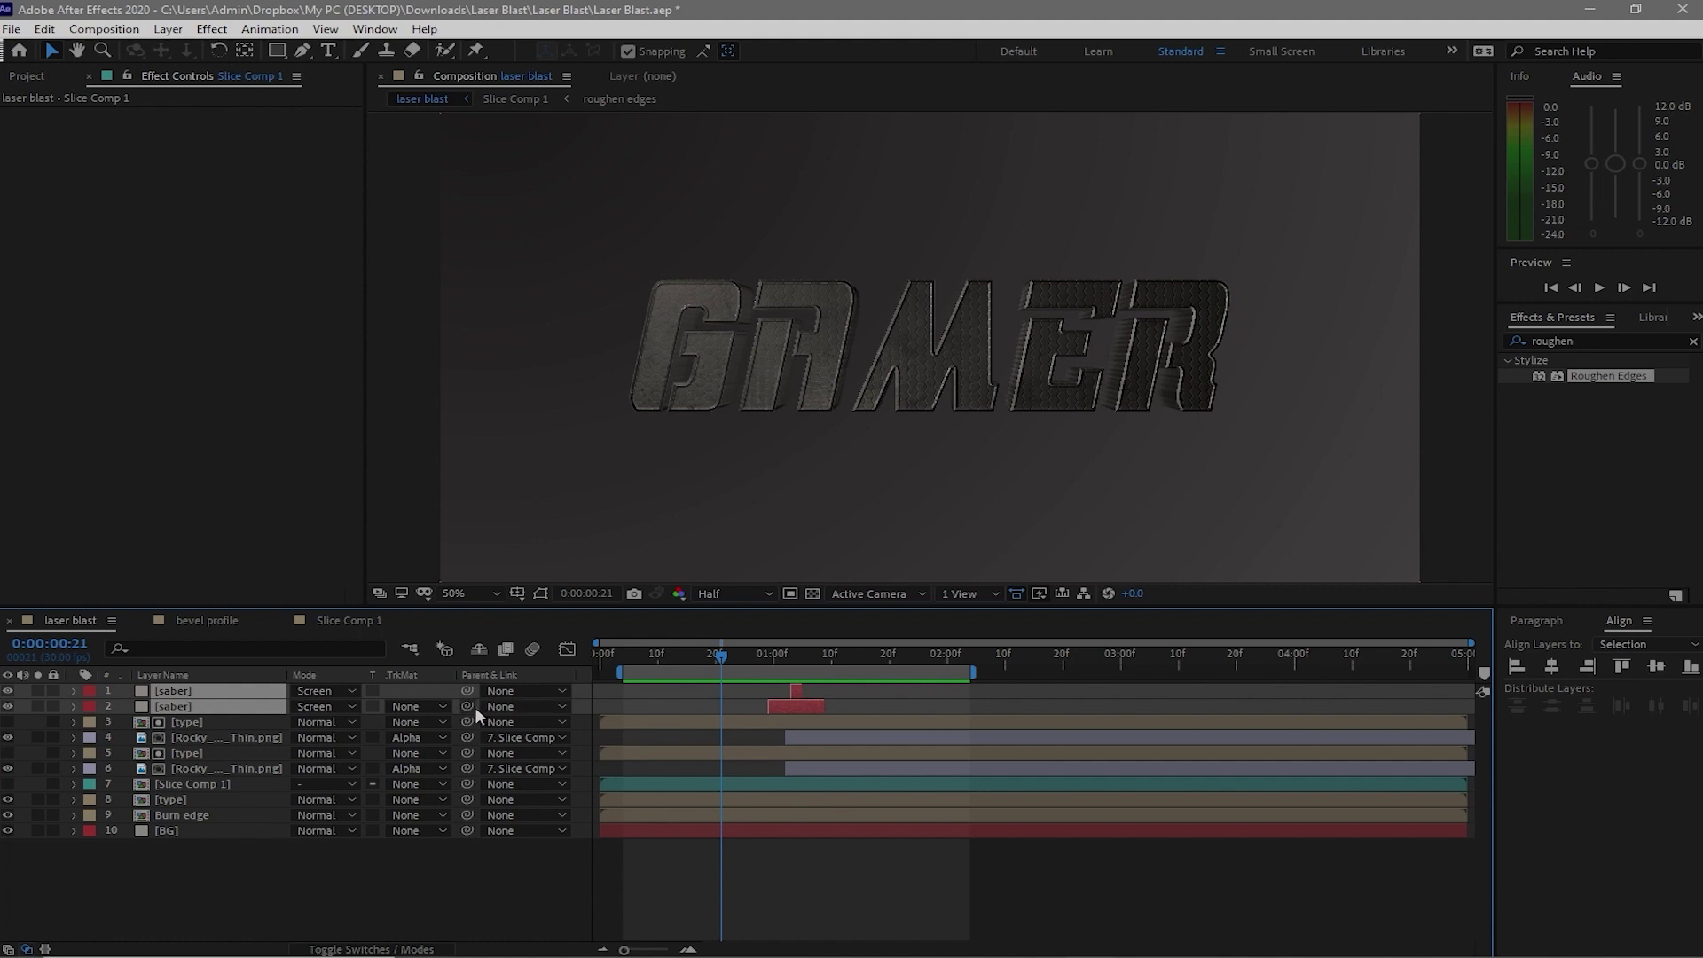
drag(467, 706, 322, 803)
Test the parenting by rotating Slice Comp 1 at 0:00:01:05, and reset its rotation to 0°
click(215, 784)
key(r)
click(316, 800)
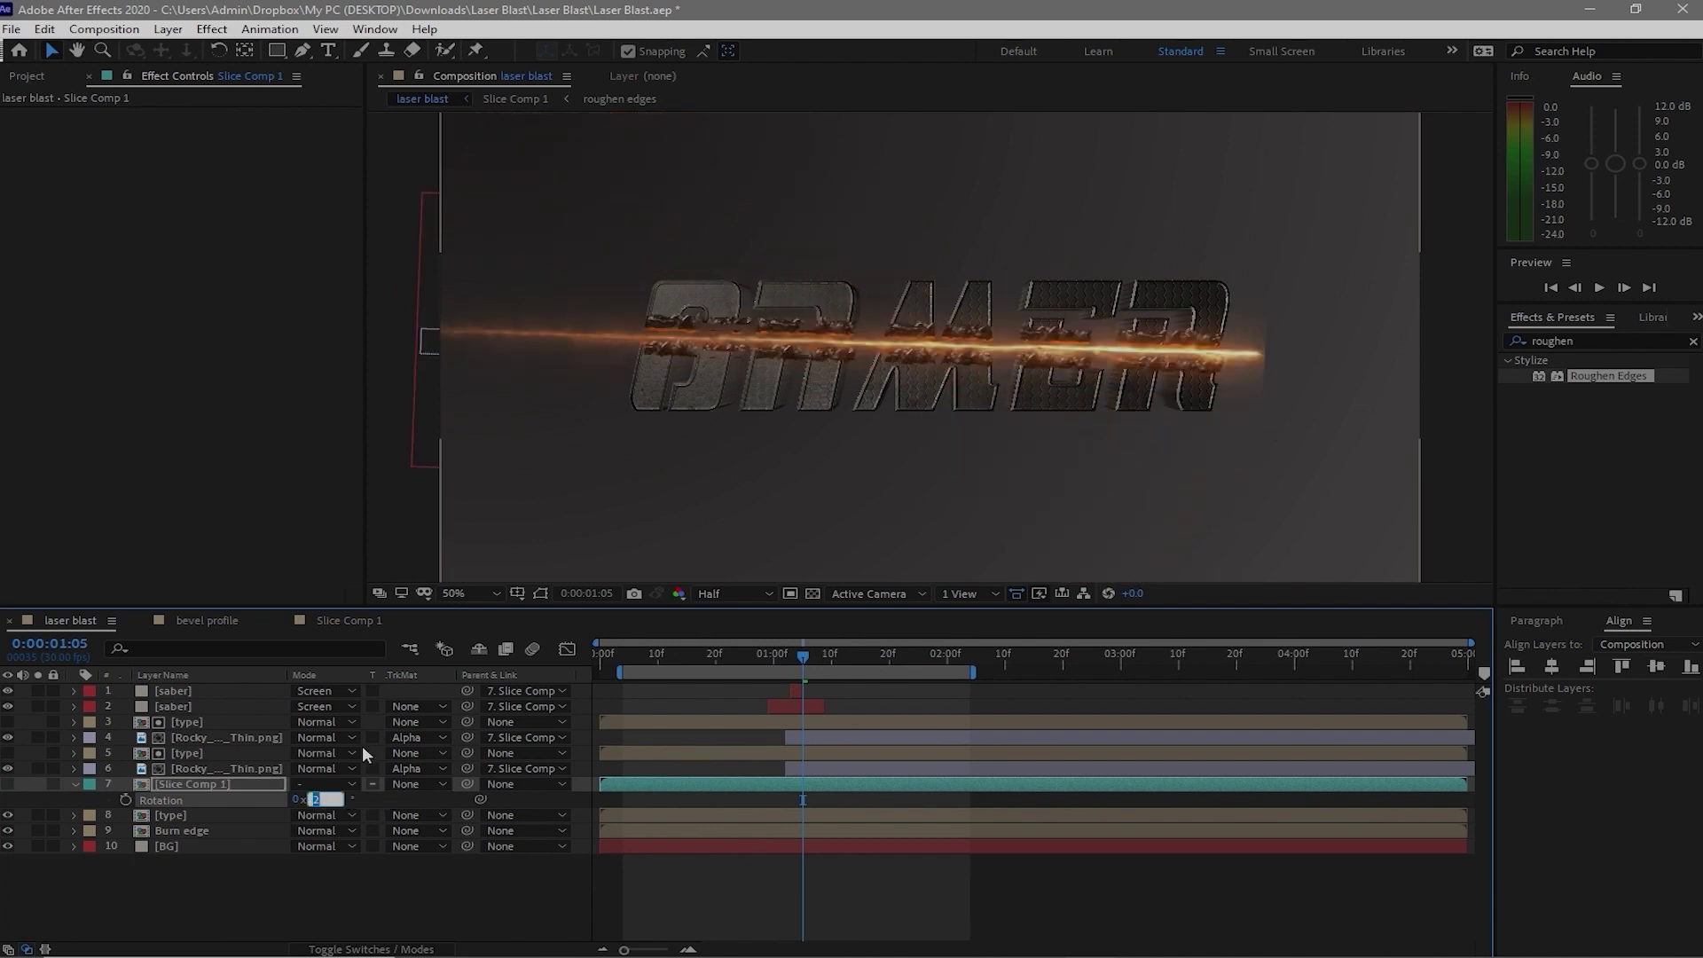
text(0)
click(236, 862)
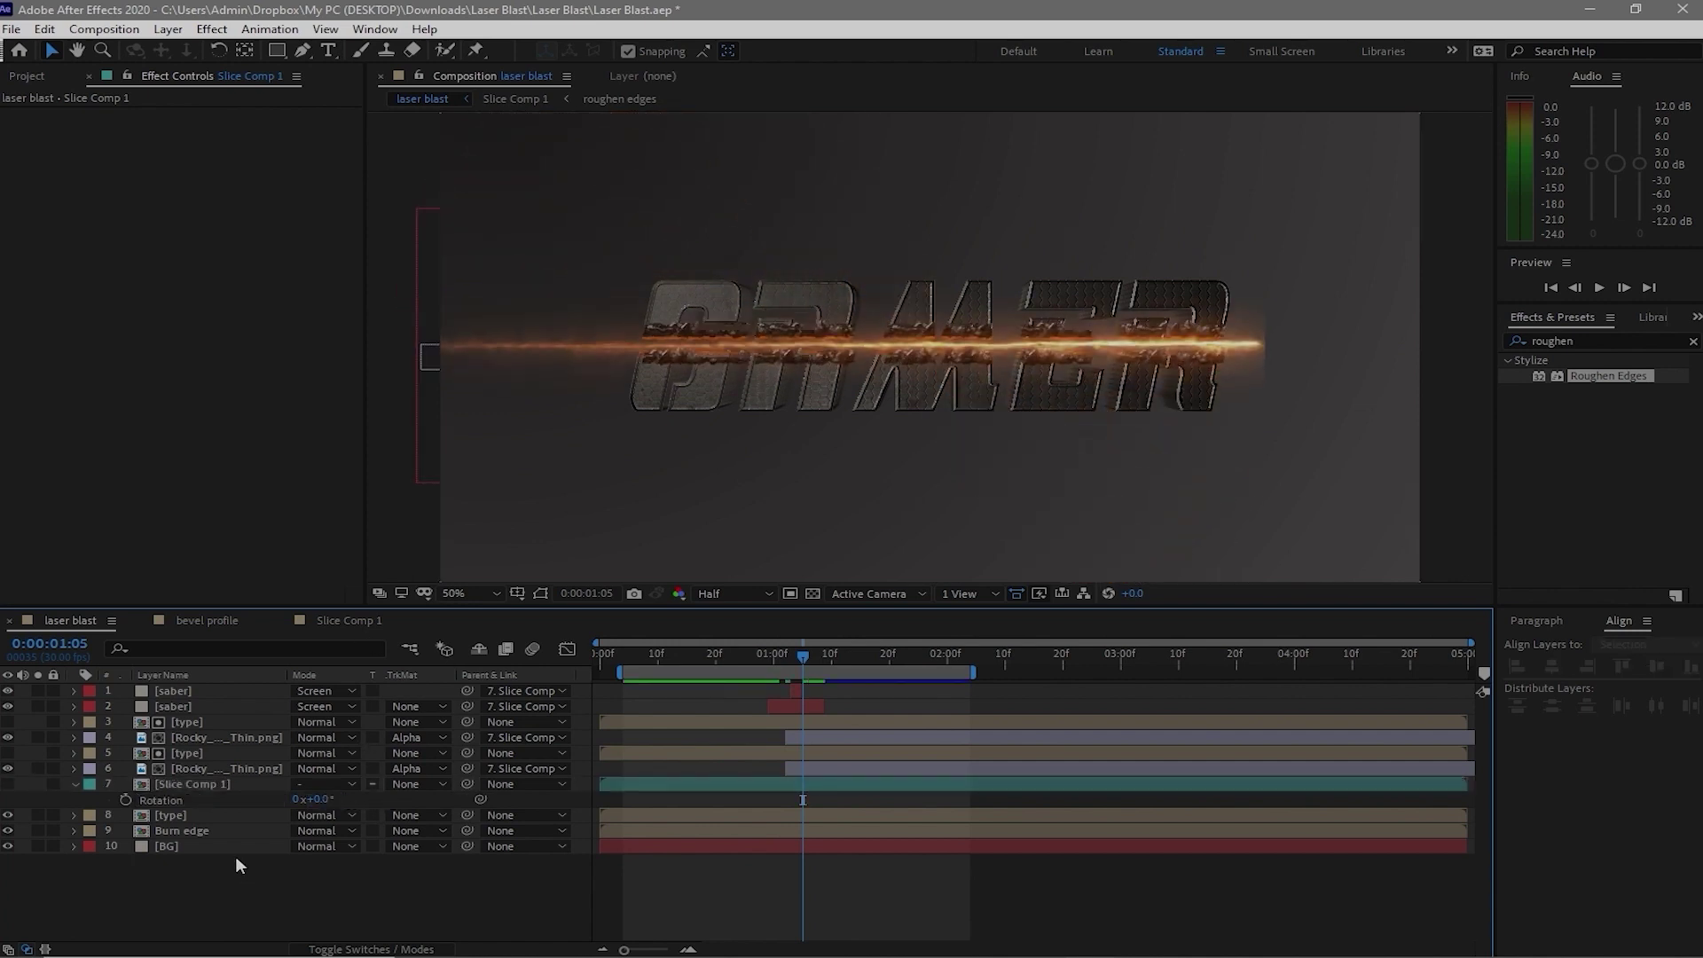
Add a Color Control effect to the Slice Comp 1 layer and set its color to a dark red
click(222, 784)
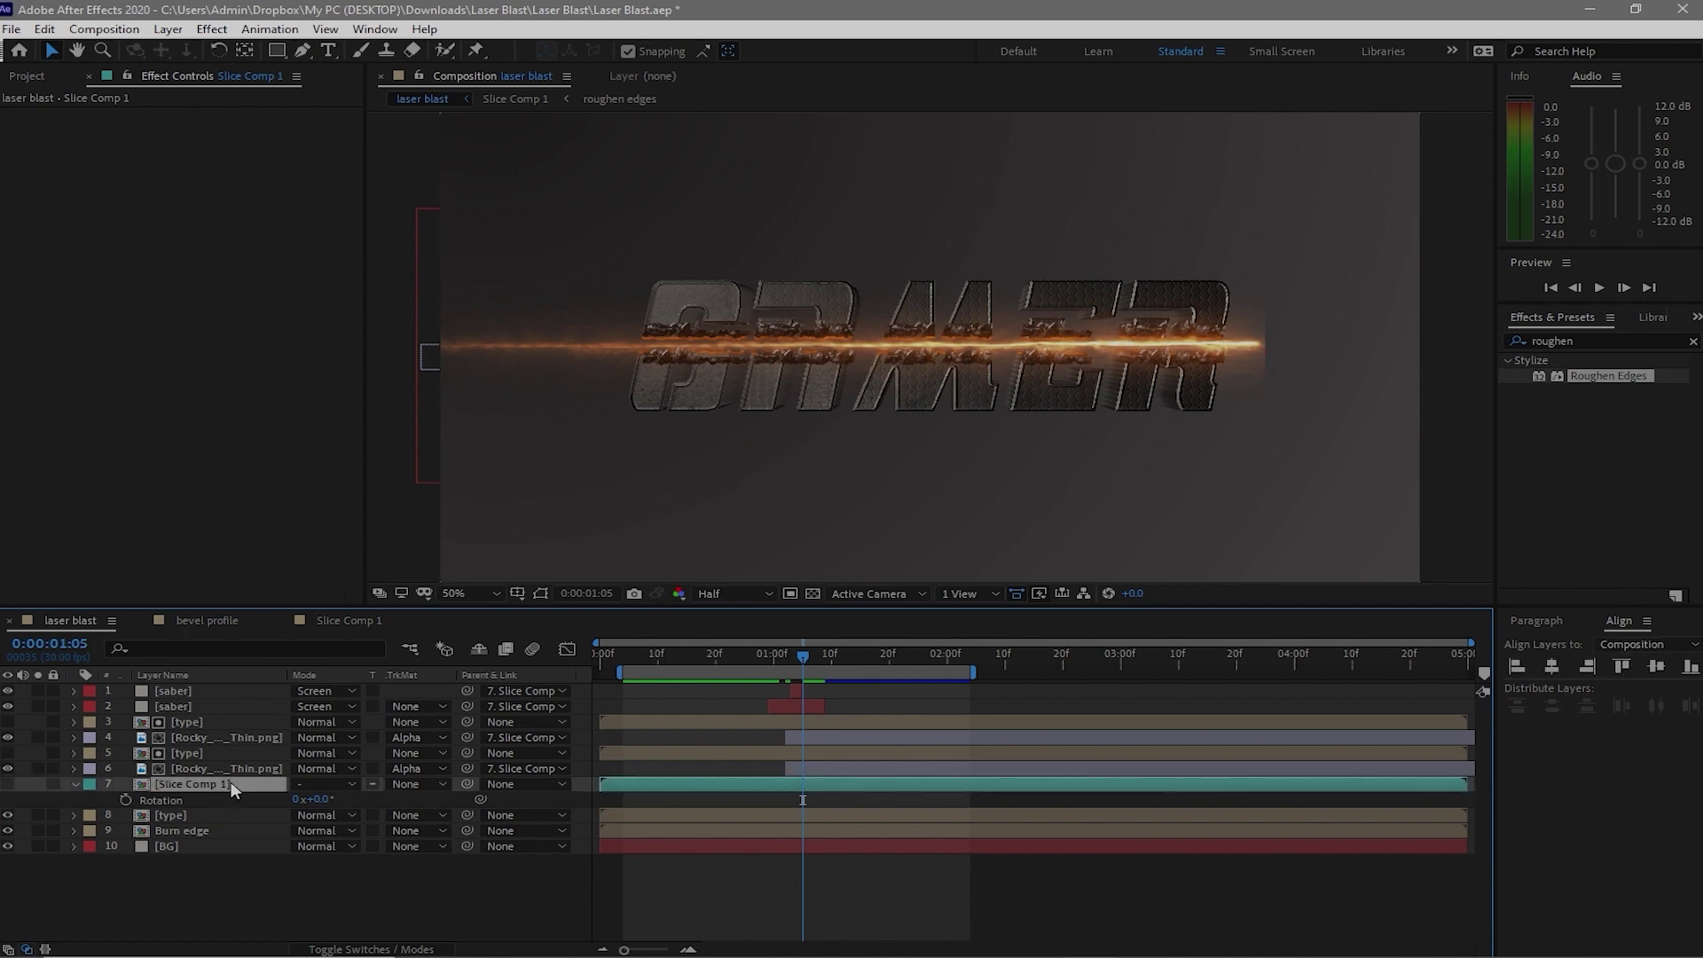
click(211, 28)
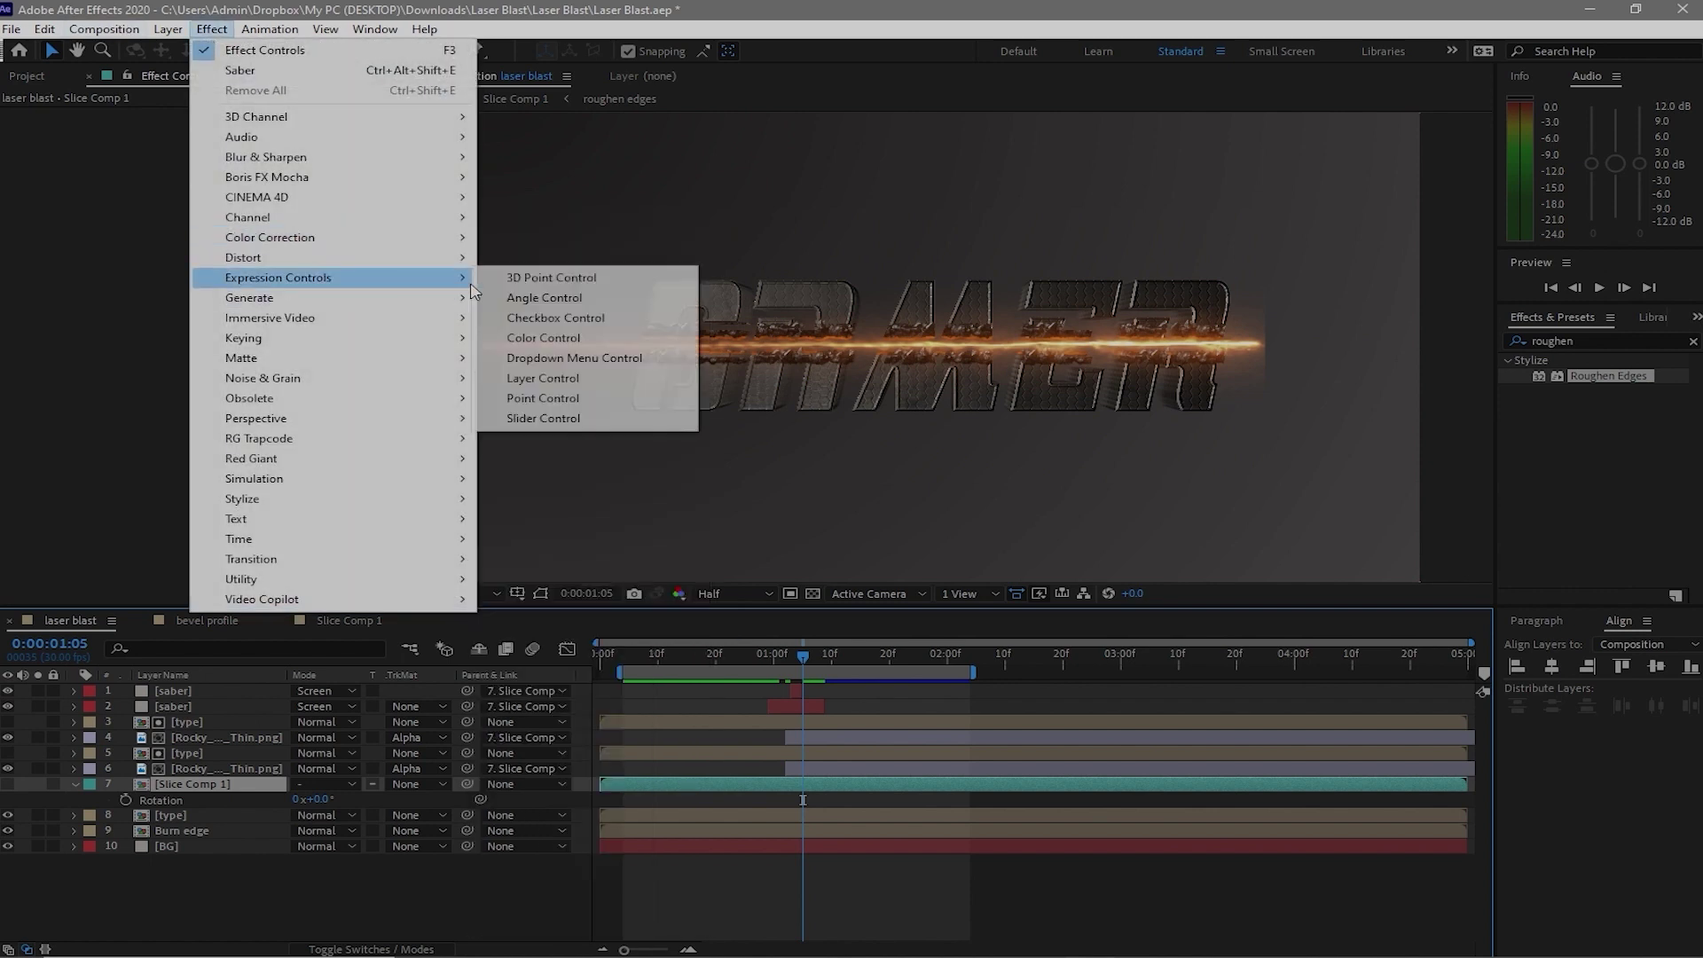
click(523, 338)
click(206, 131)
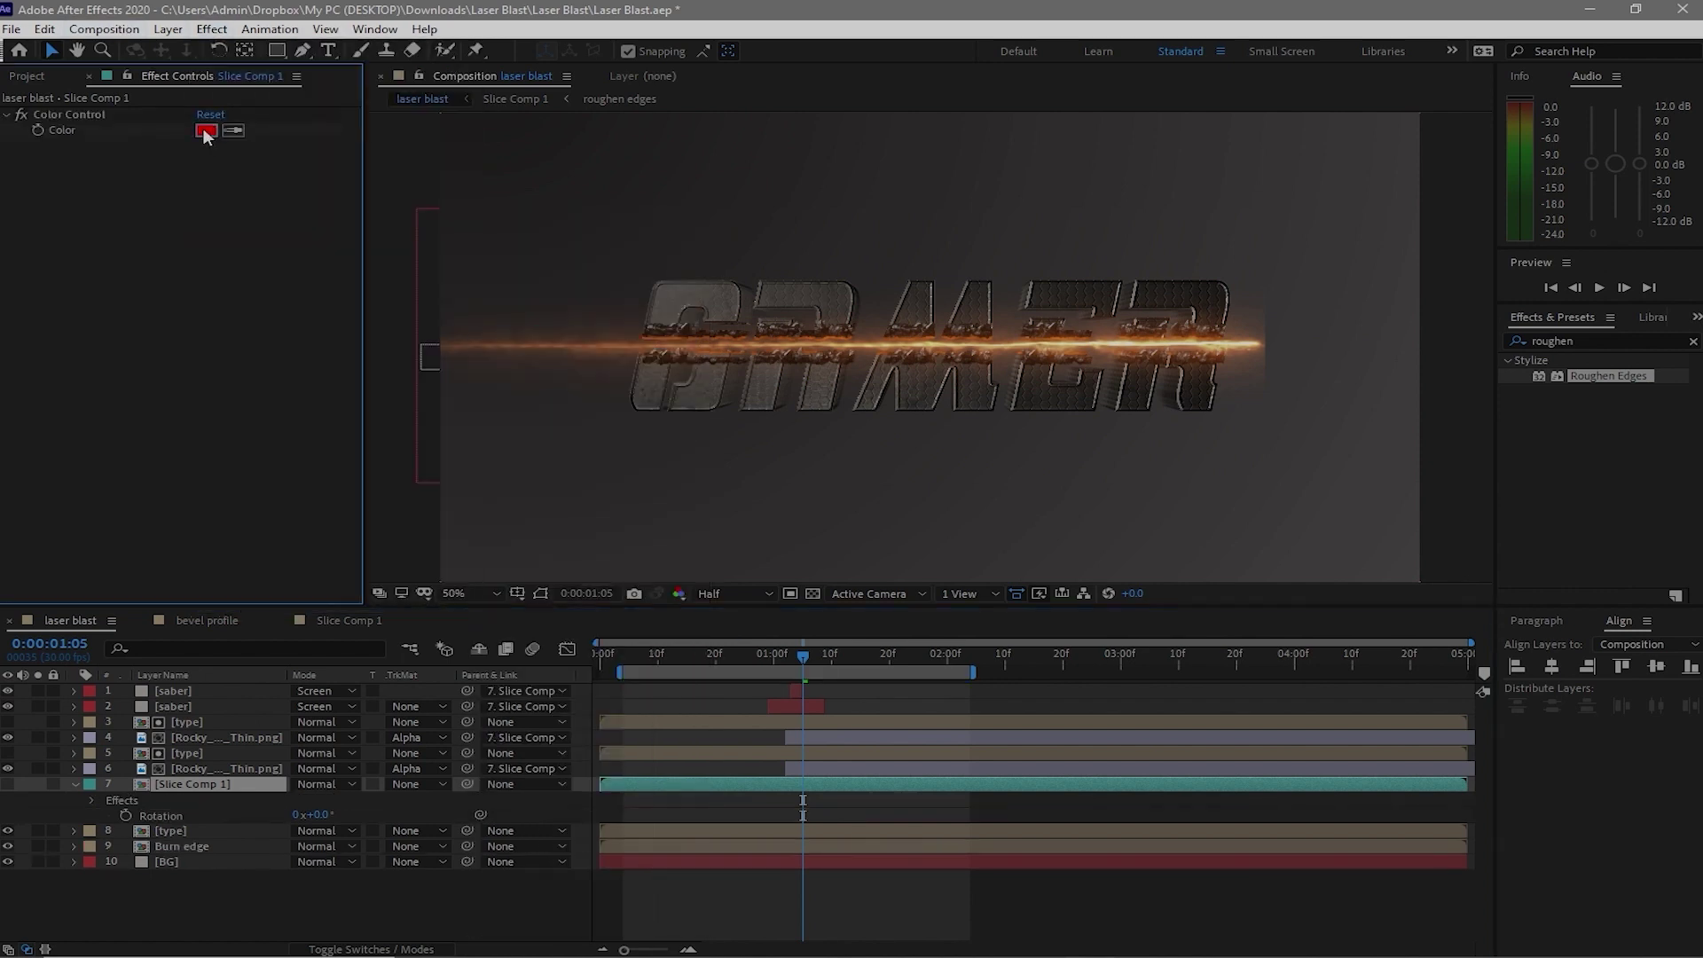
click(973, 597)
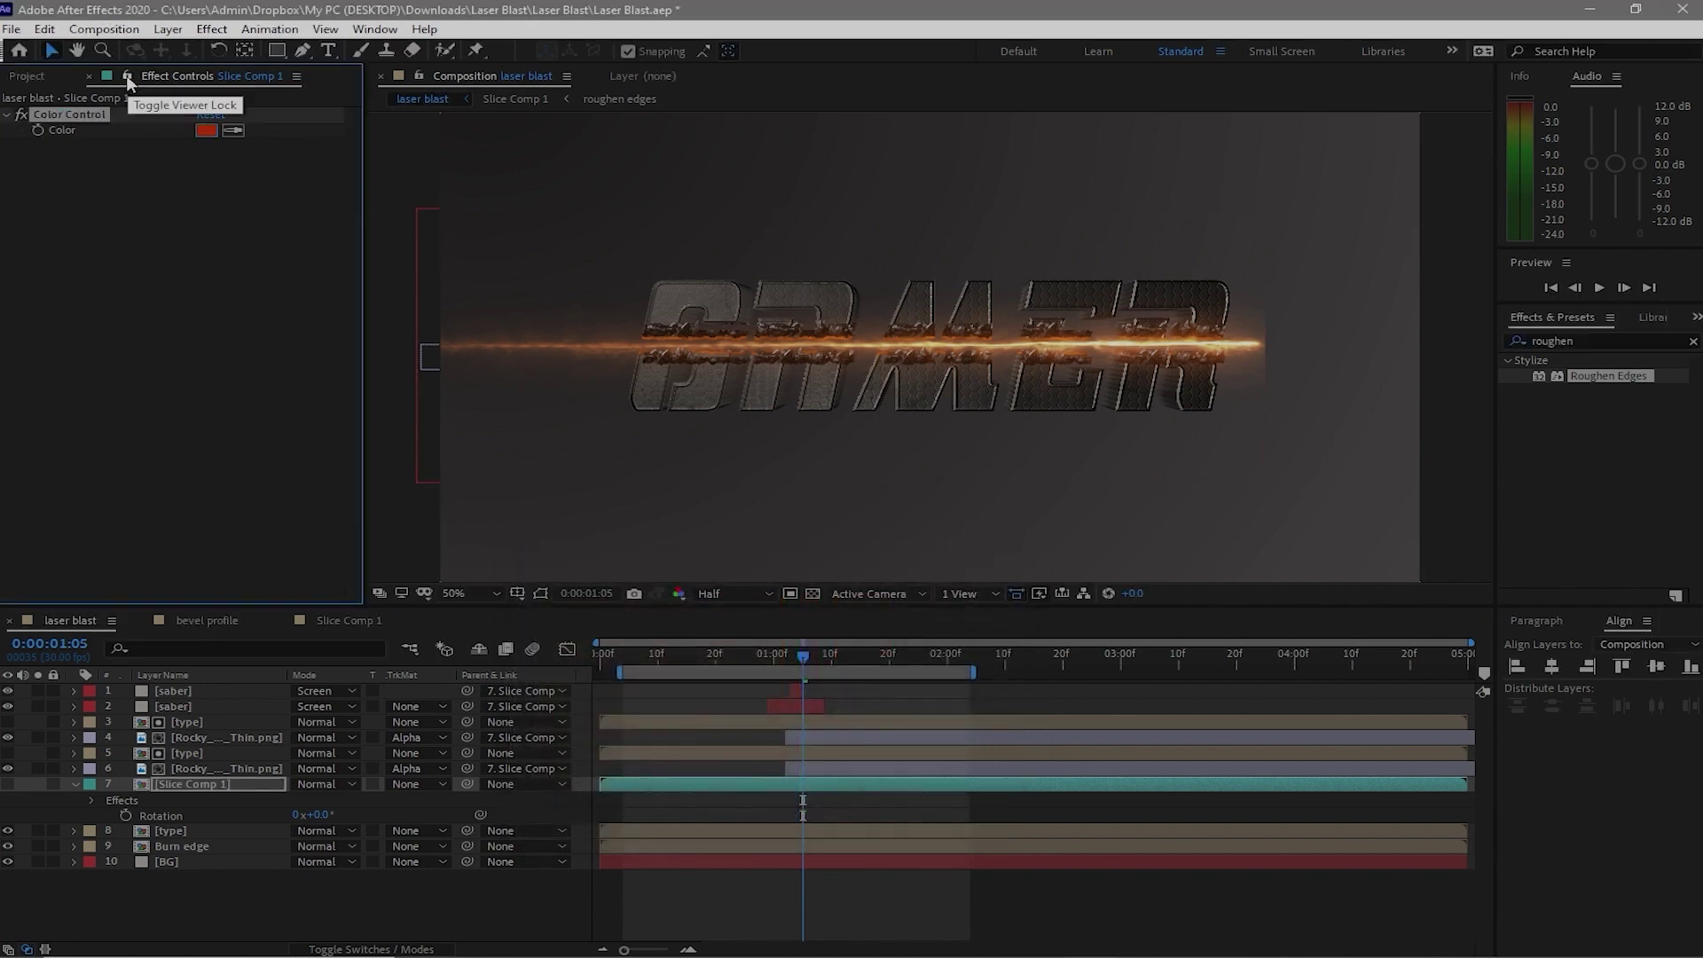
Lock Slice Comp 1's effect controls and link the Burn edge layer's Tint Map White To color to the Color Control by expression
click(127, 76)
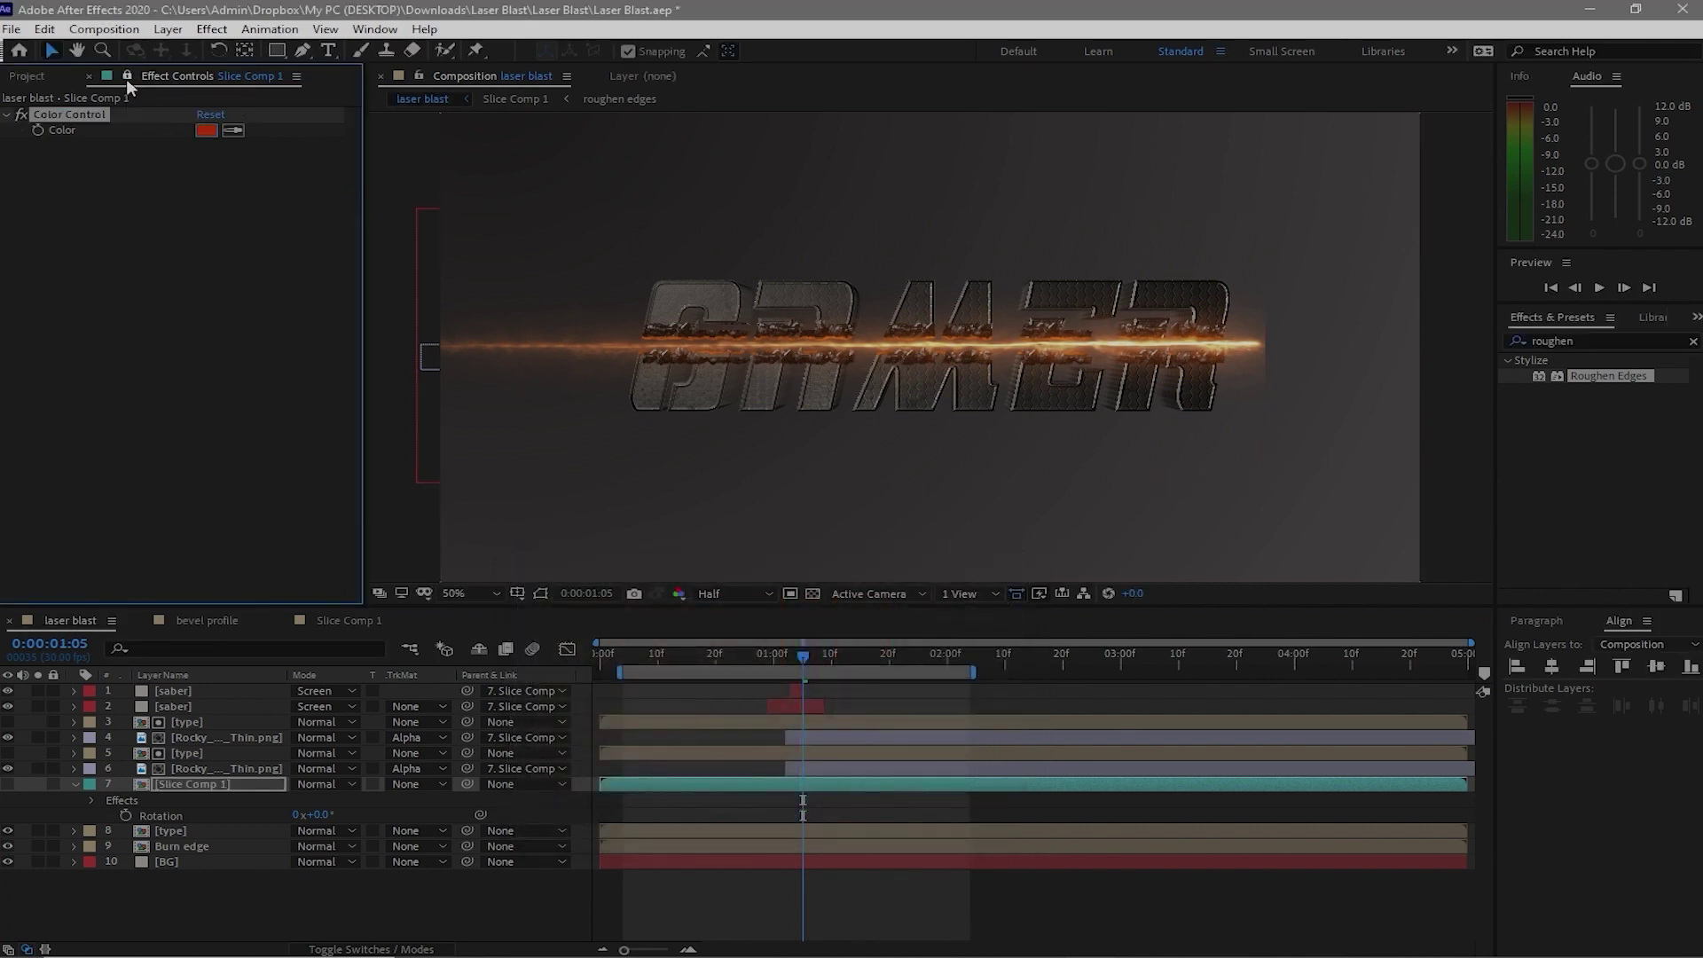
click(146, 846)
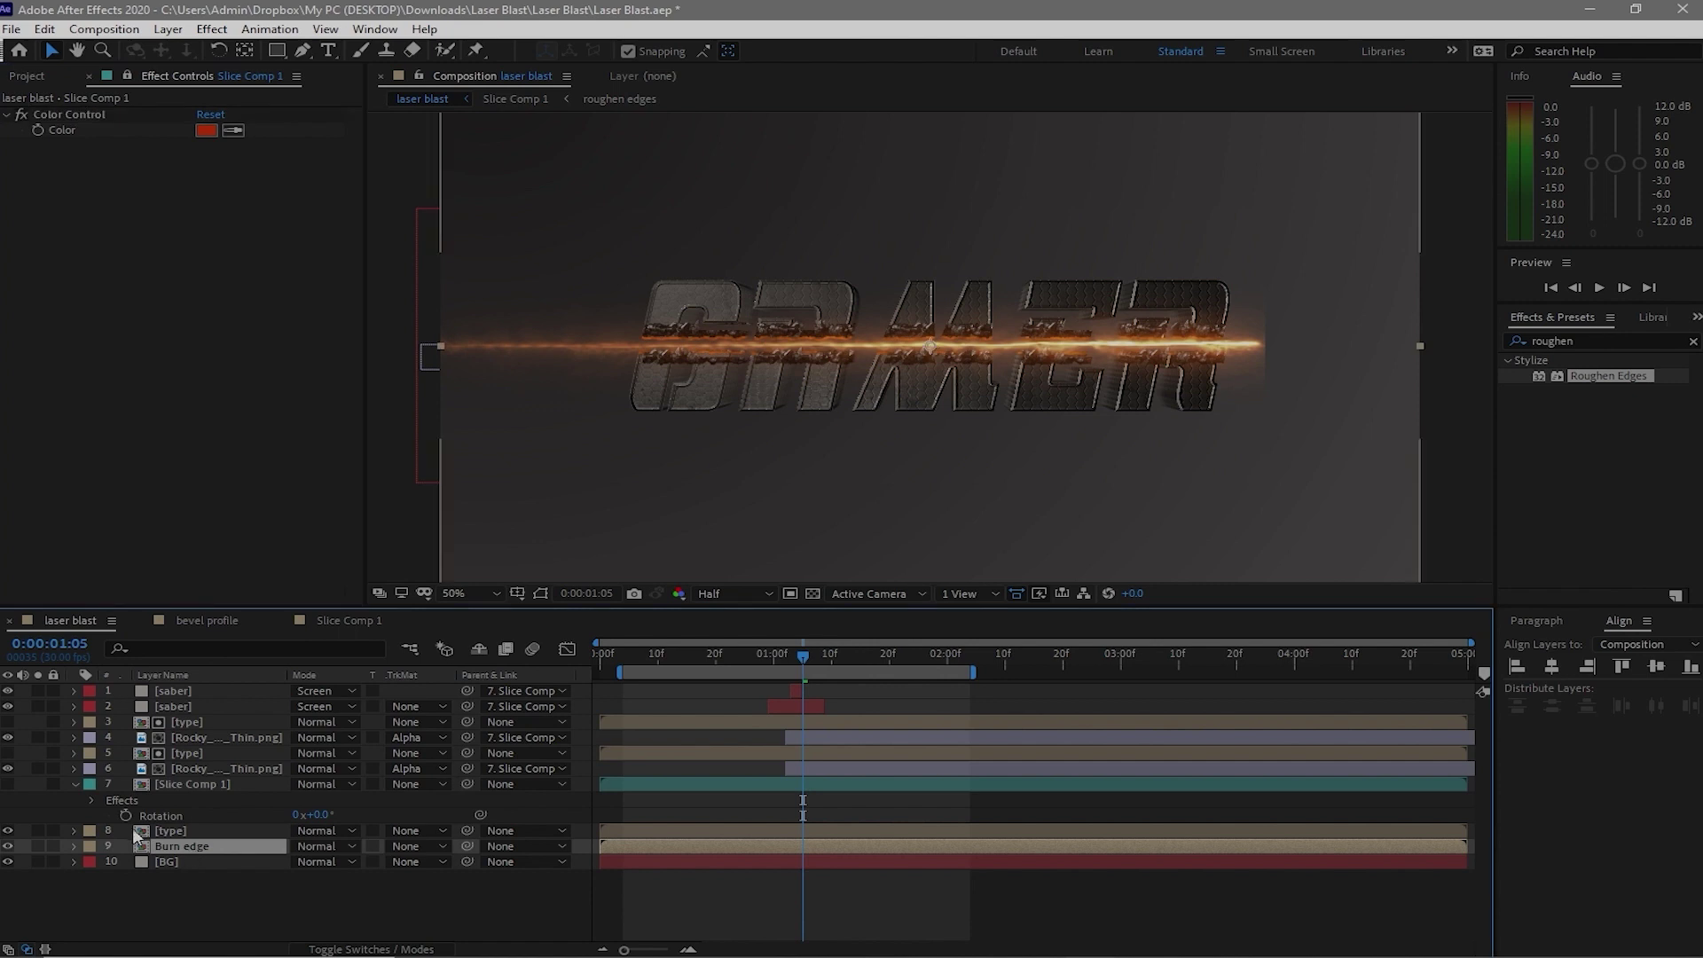
click(74, 846)
click(97, 875)
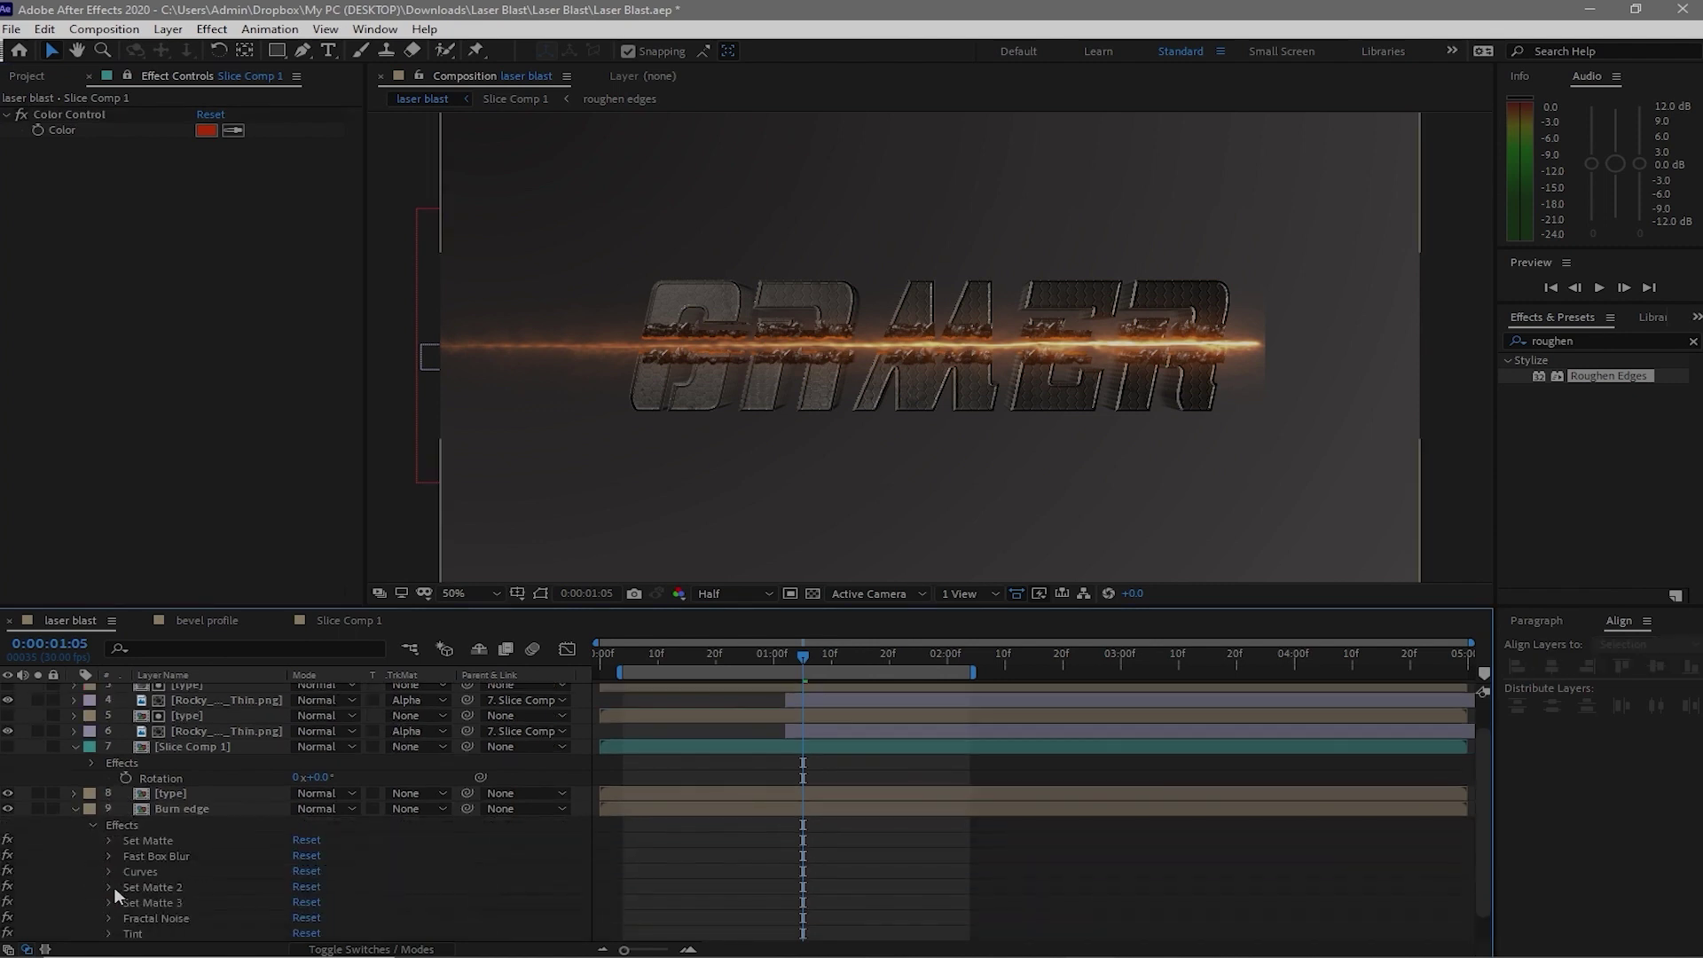
click(109, 931)
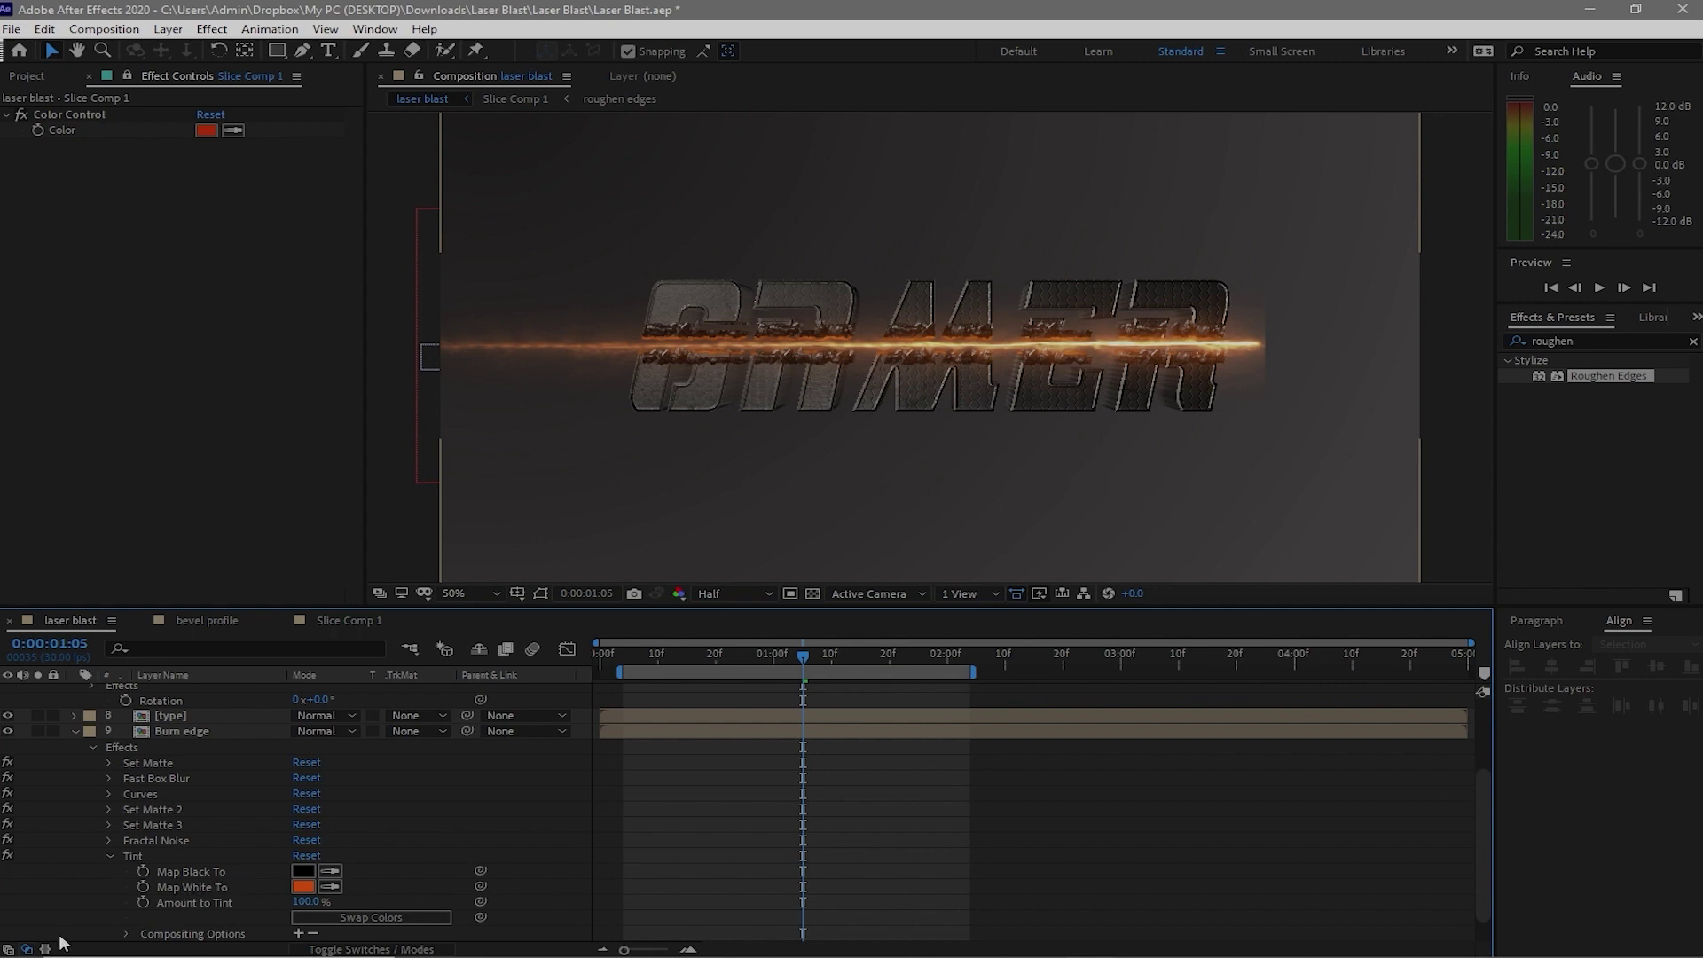
alt+click(143, 887)
drag(350, 901, 89, 136)
click(75, 730)
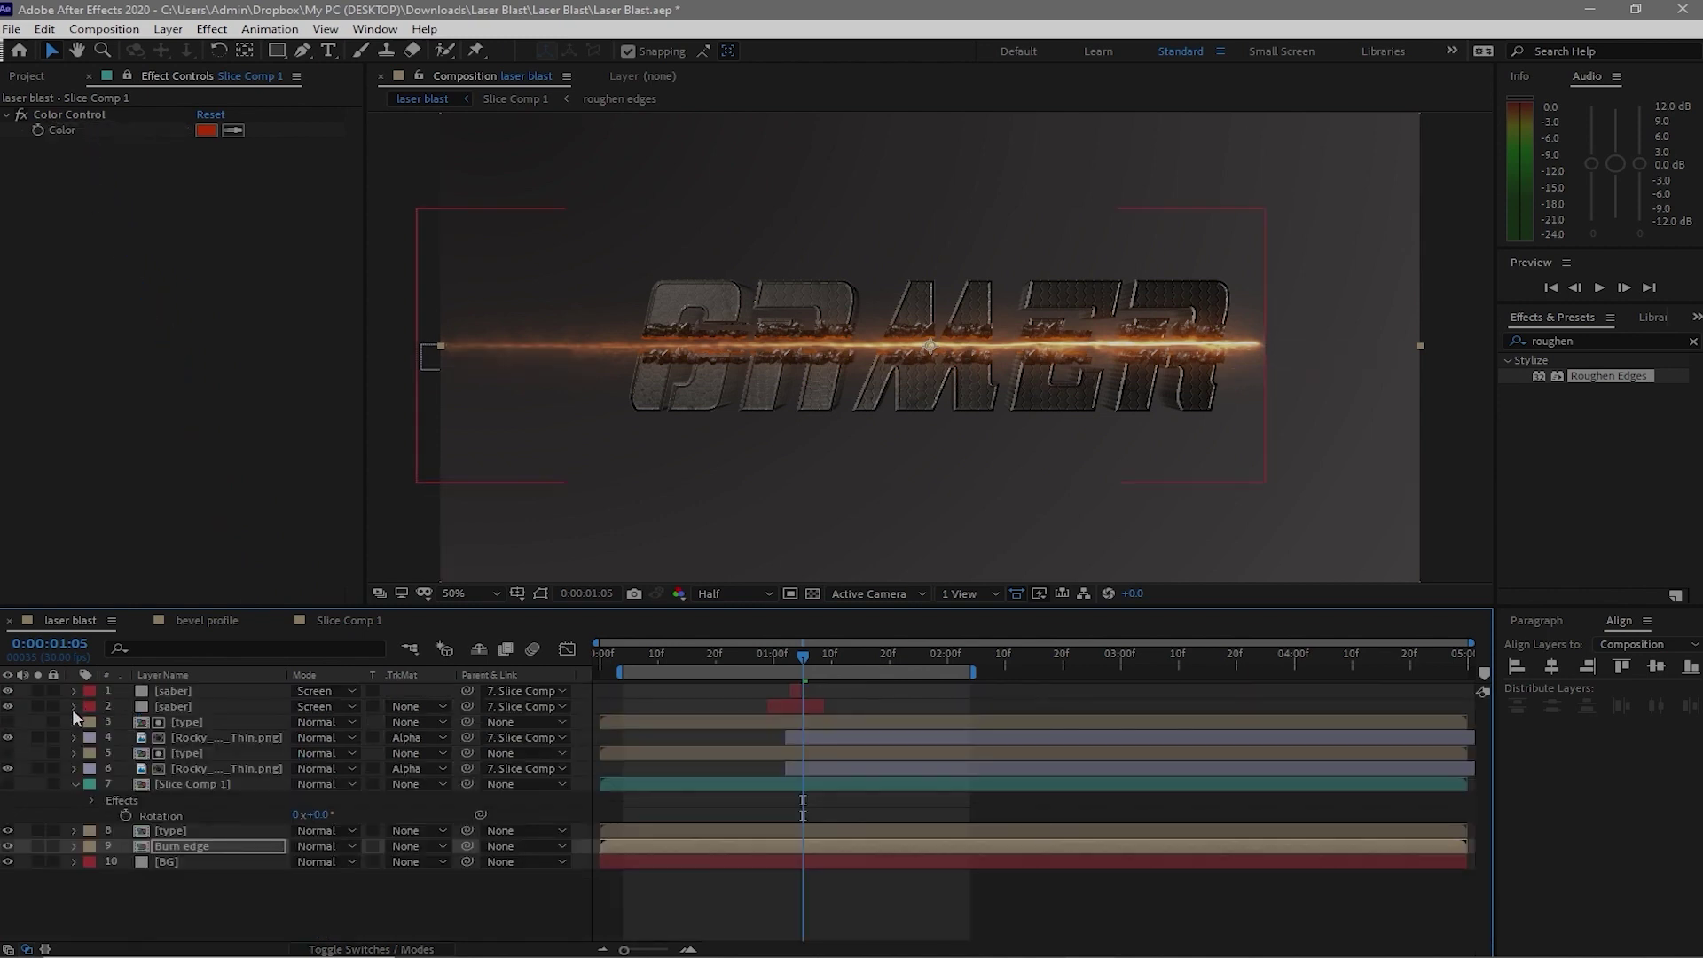
Link the Saber Glow Color of the second saber layer to Slice Comp 1's Color Control with an expression
click(73, 707)
click(92, 724)
scroll(178, 754, down, 1)
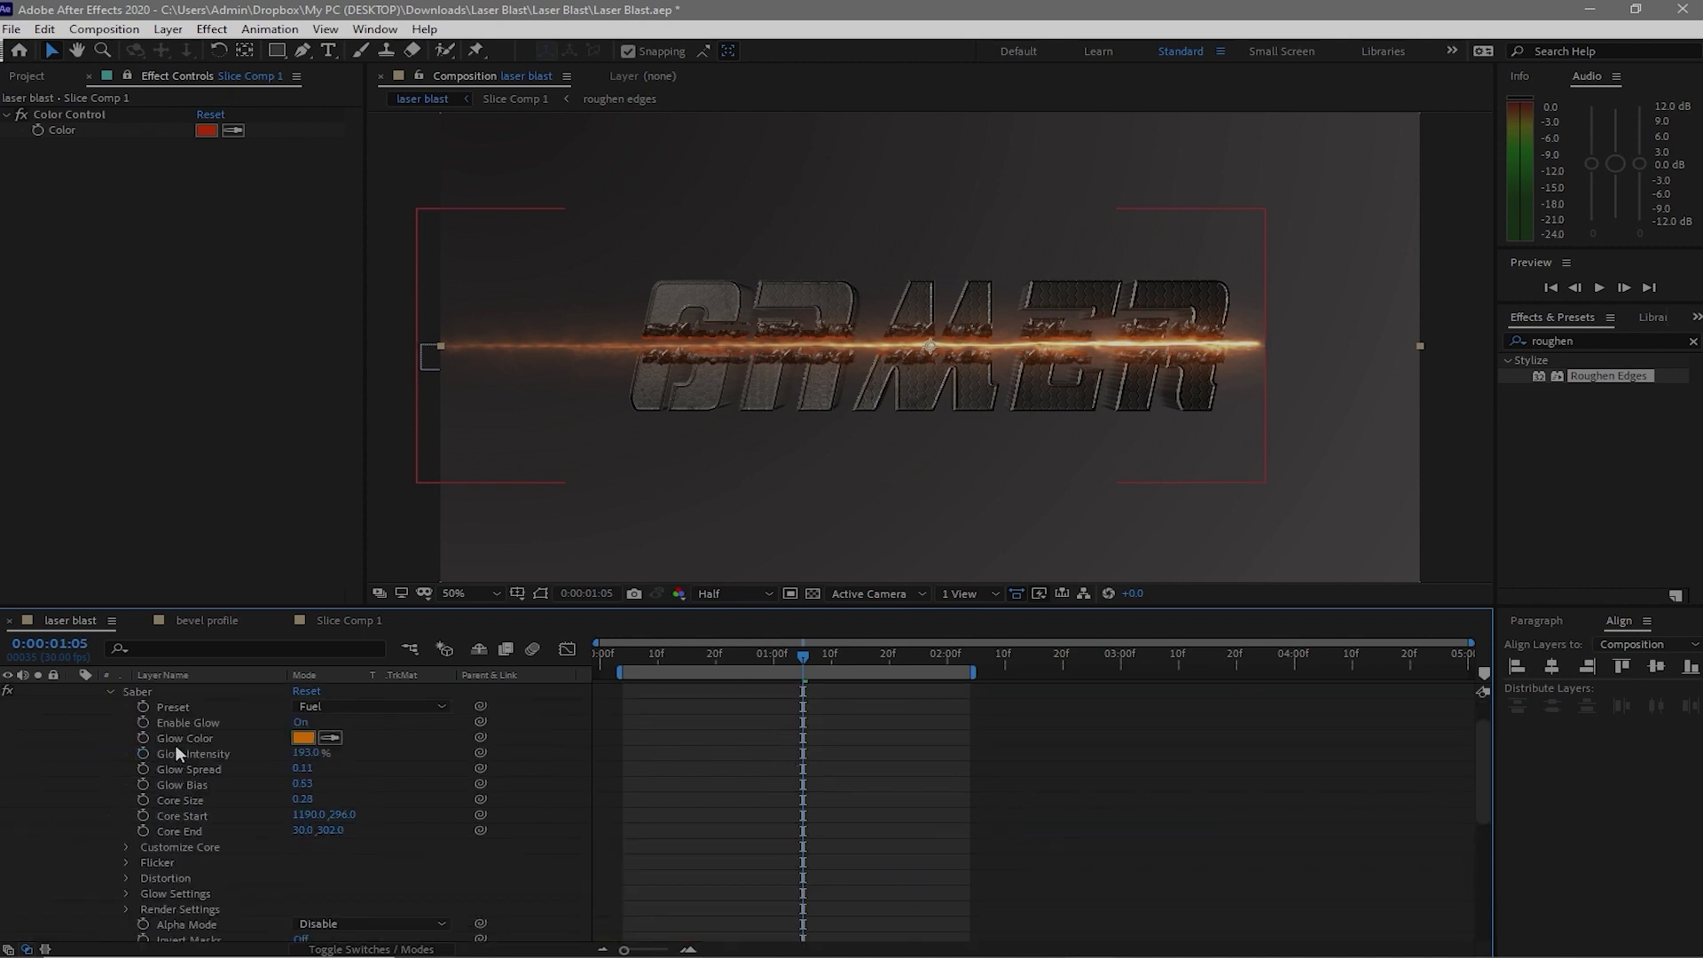
alt+click(143, 738)
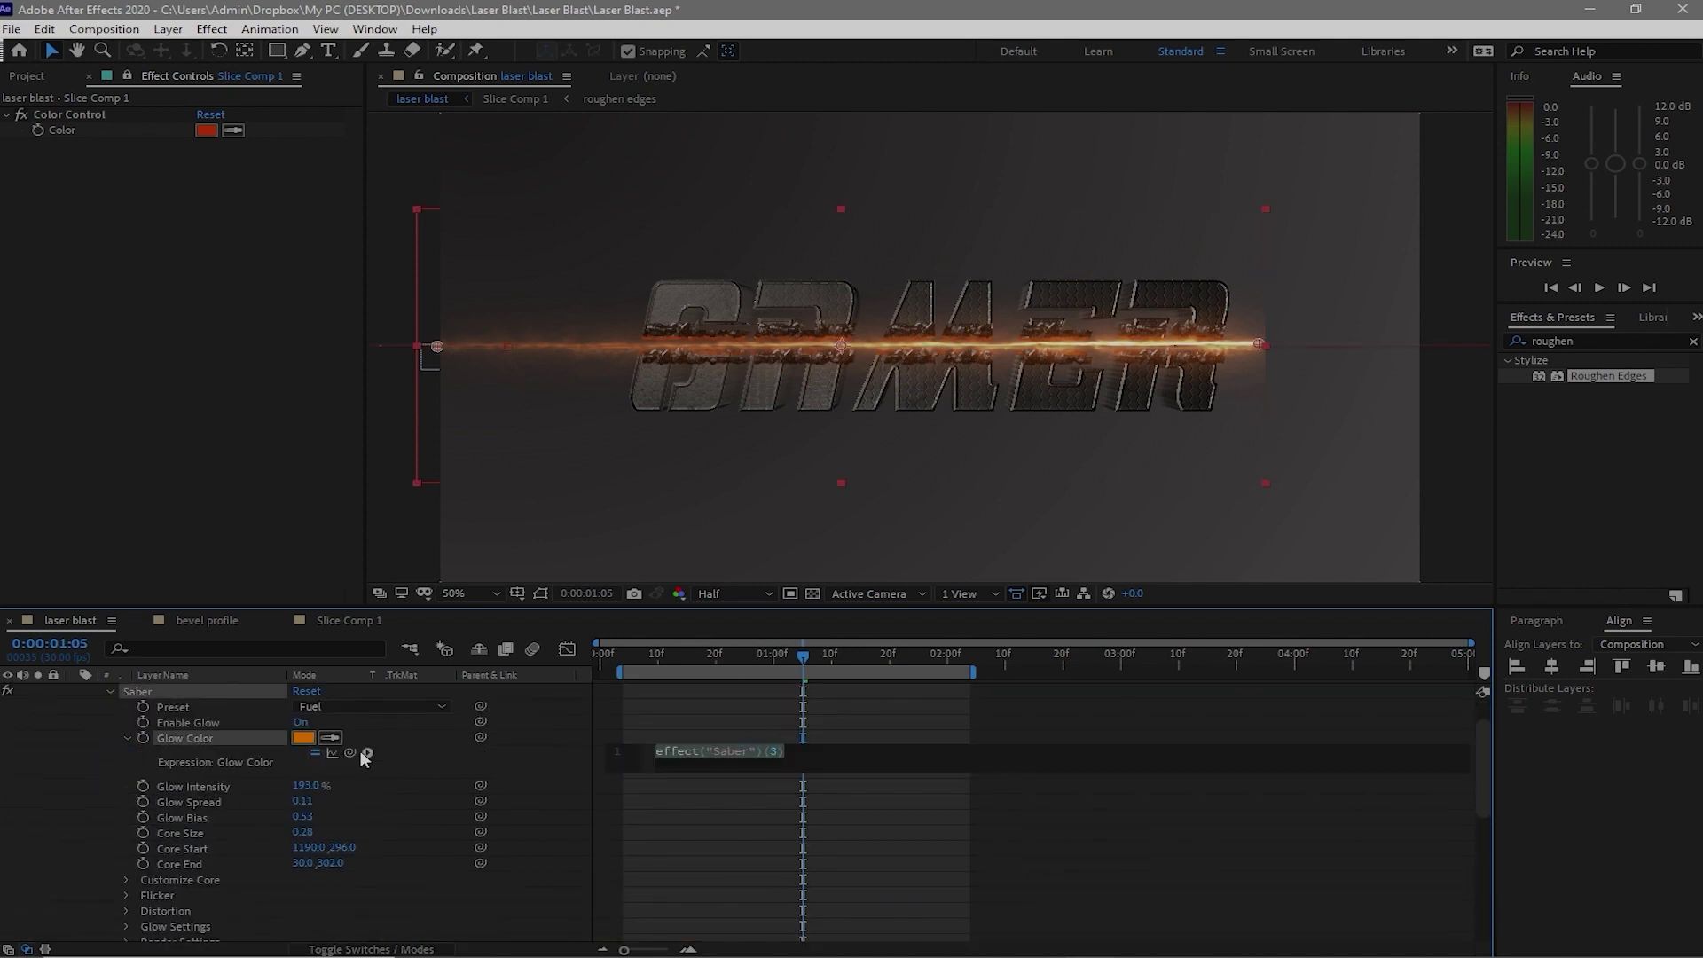
drag(350, 753, 85, 130)
click(110, 691)
click(110, 691)
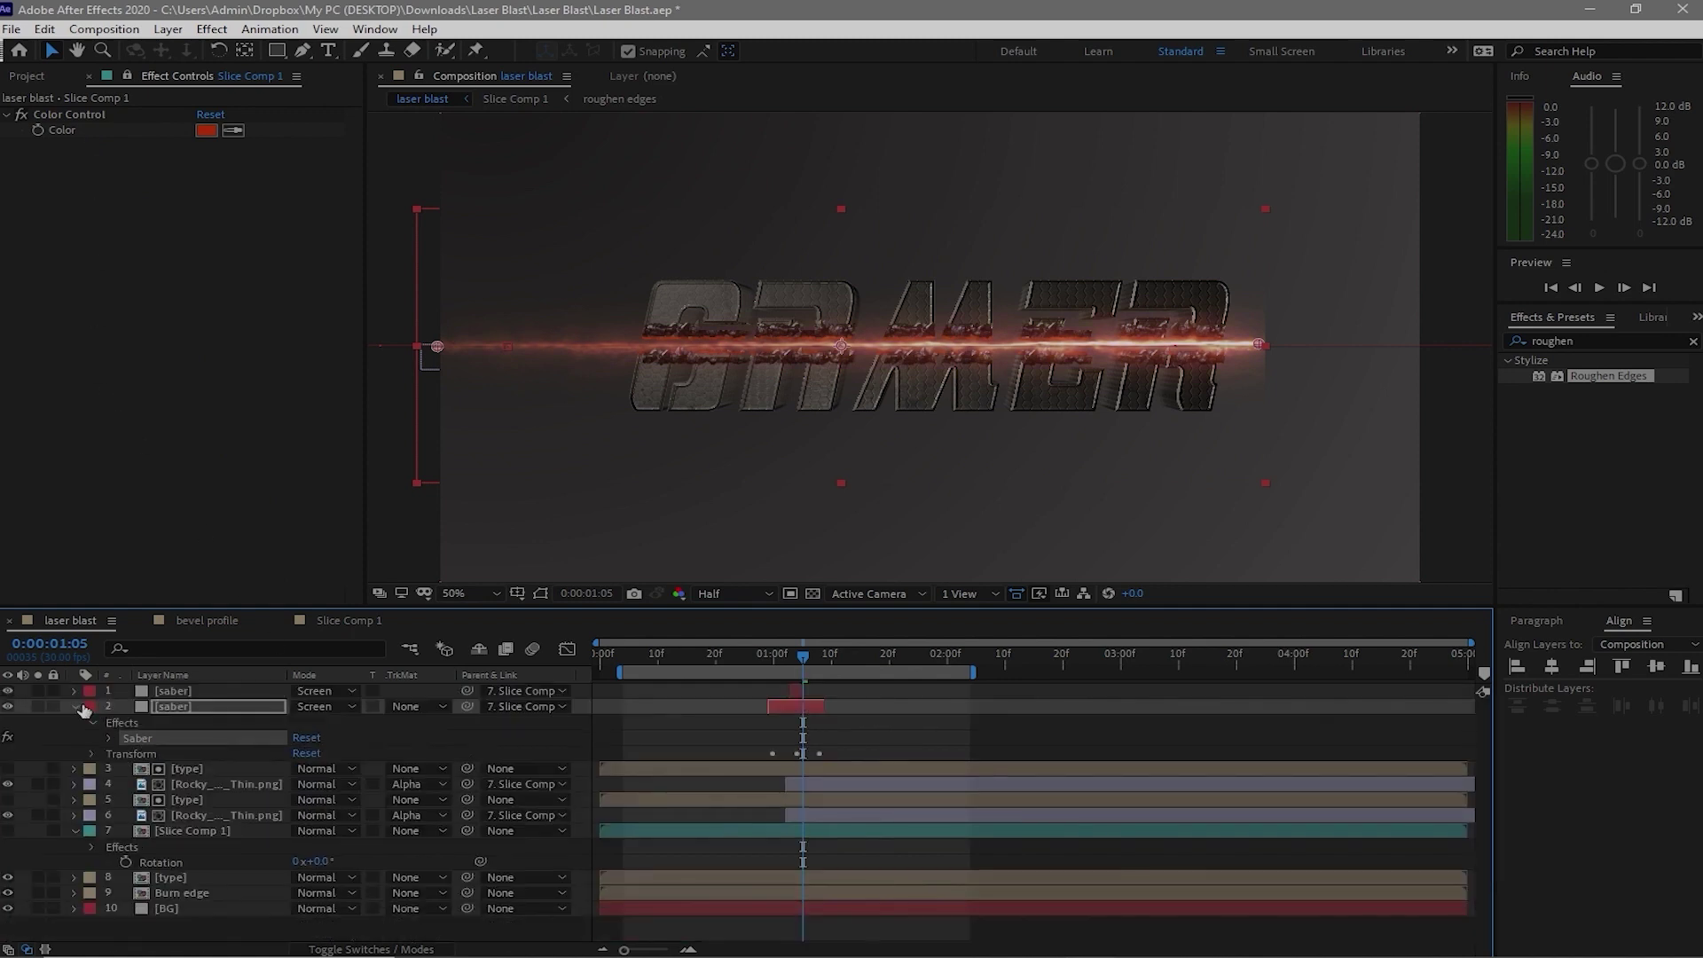
click(75, 706)
Link the Saber Glow Color of the topmost saber layer to Slice Comp 1's Color Control with an expression
click(73, 692)
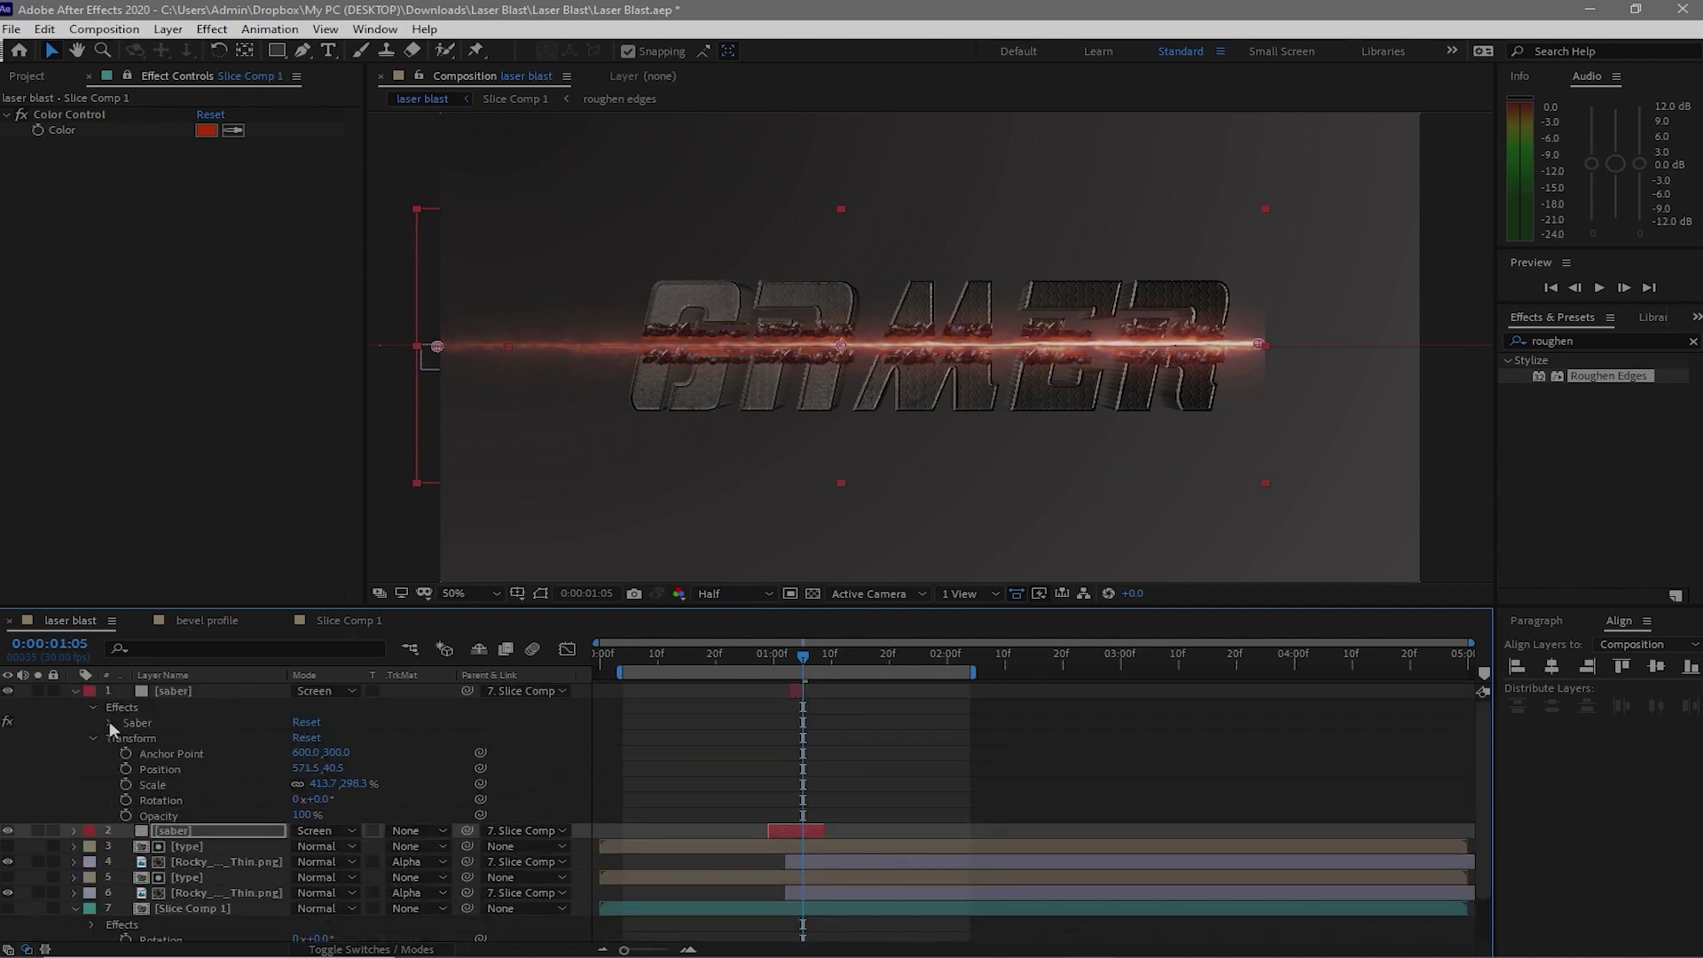
click(109, 722)
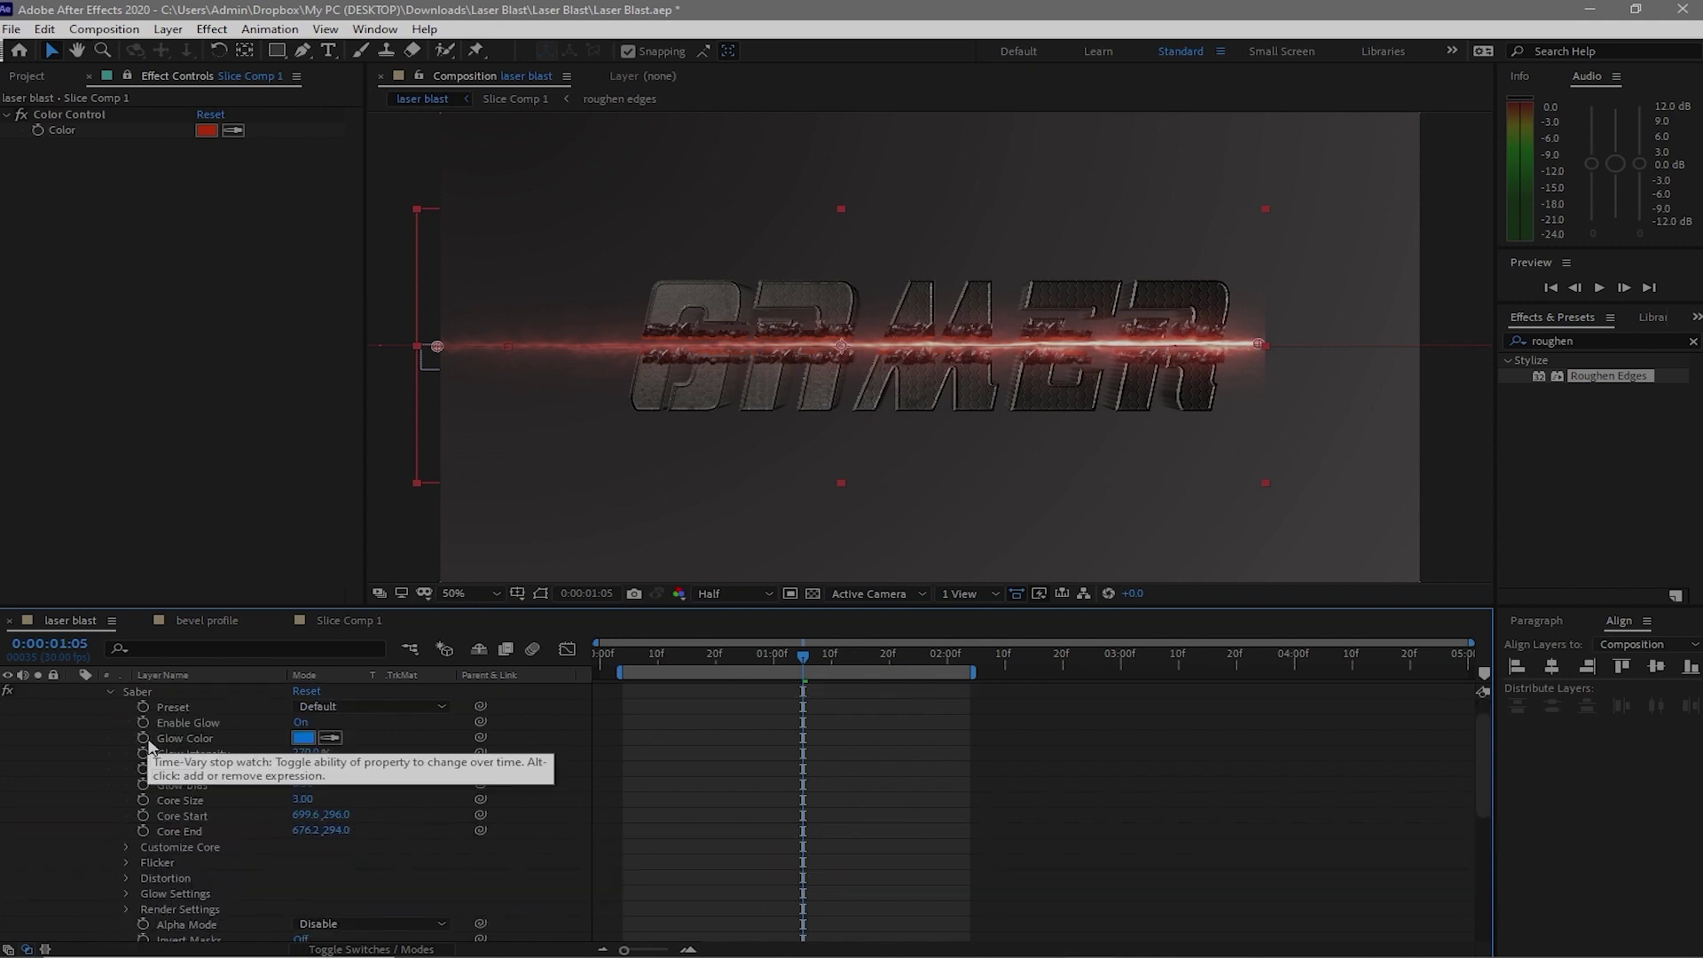
alt+click(145, 741)
drag(350, 769, 98, 129)
Try the teal color 0AD6B7 in the Color Control to test the linked laser and burn colors
click(206, 130)
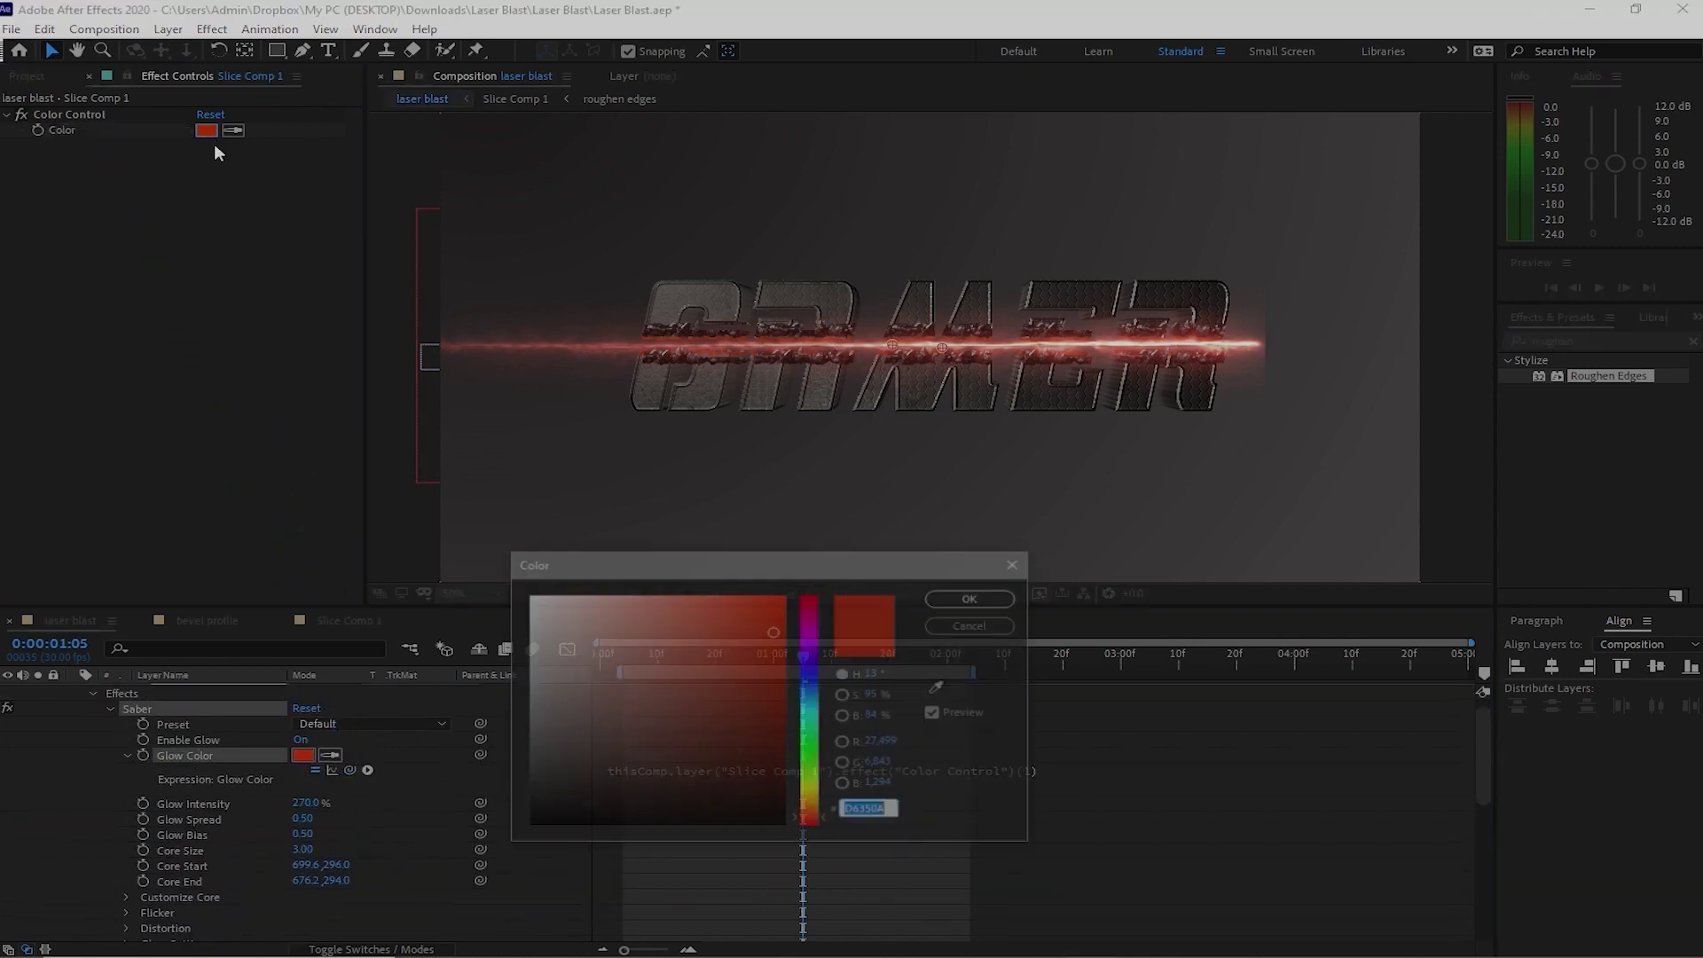
click(804, 716)
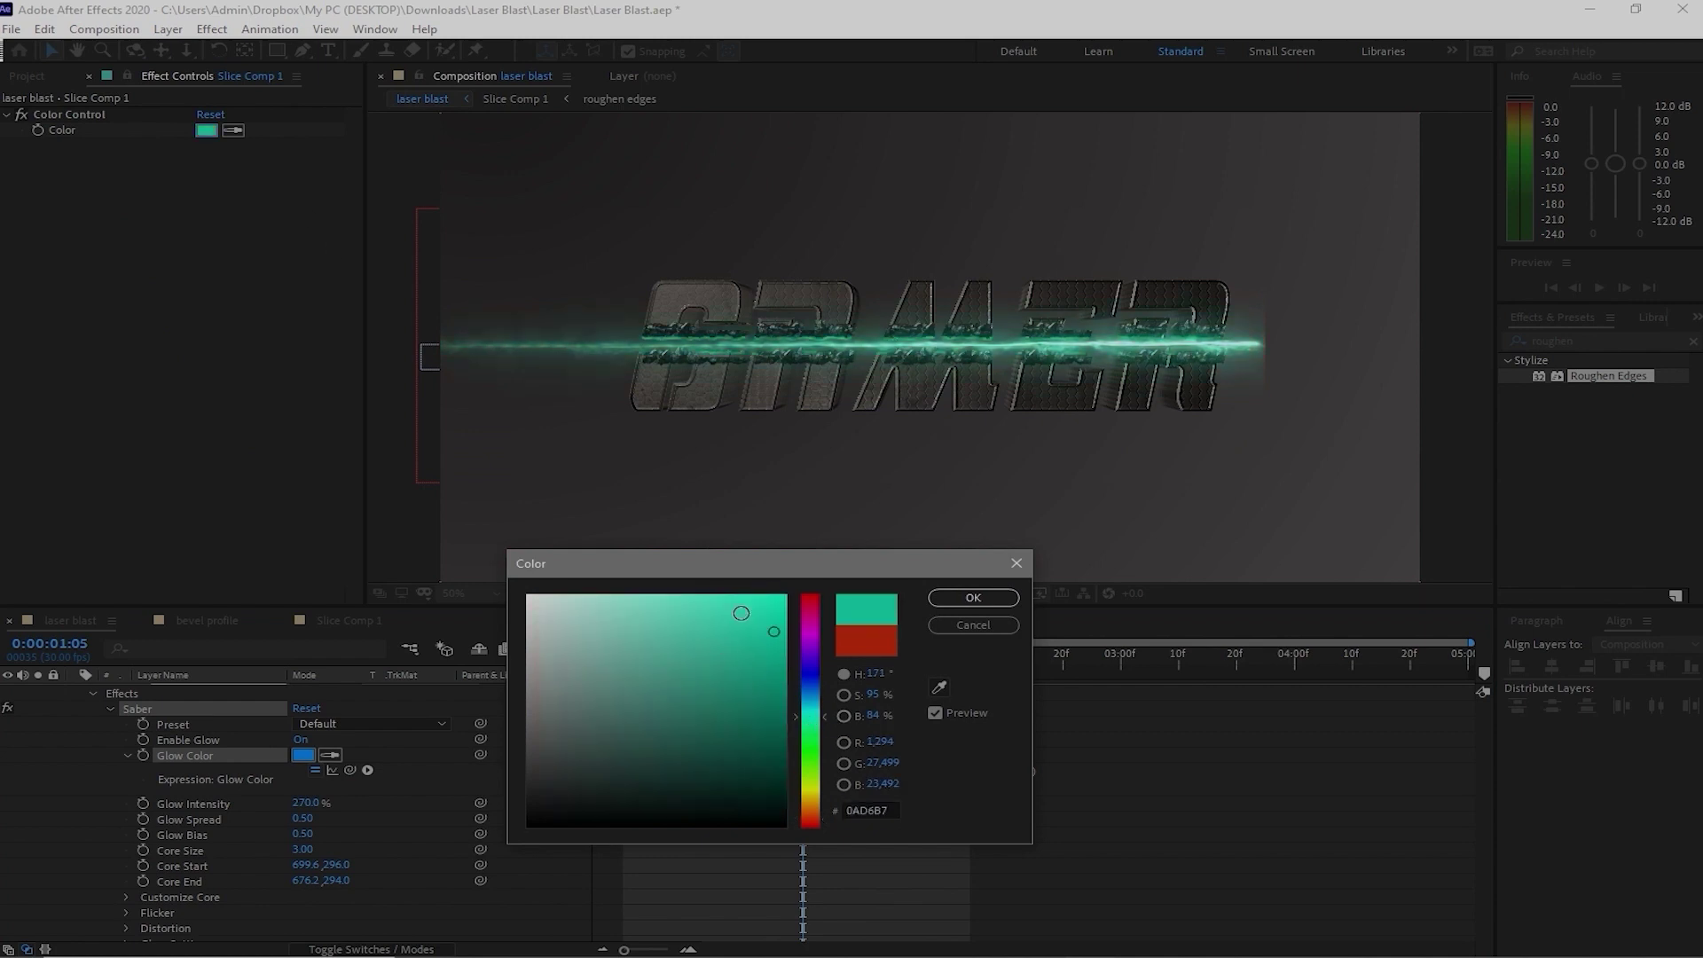
click(973, 597)
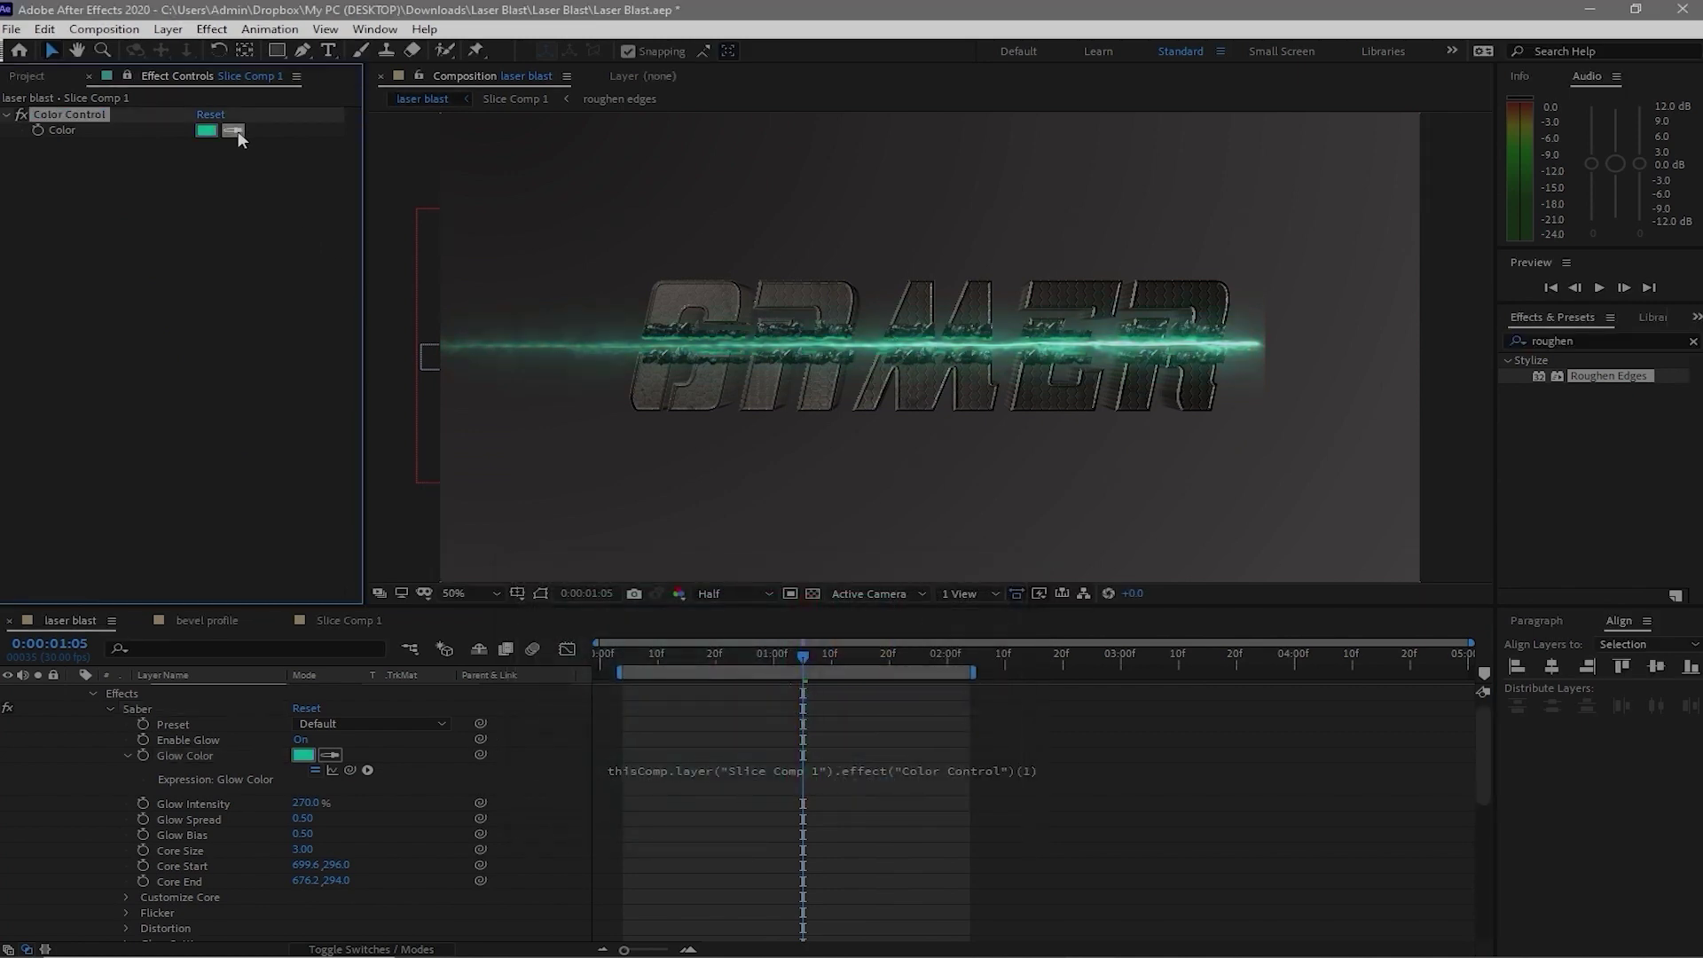
Set the Color Control's color back to red and collapse the topmost saber layer's properties
click(206, 131)
click(809, 820)
click(973, 598)
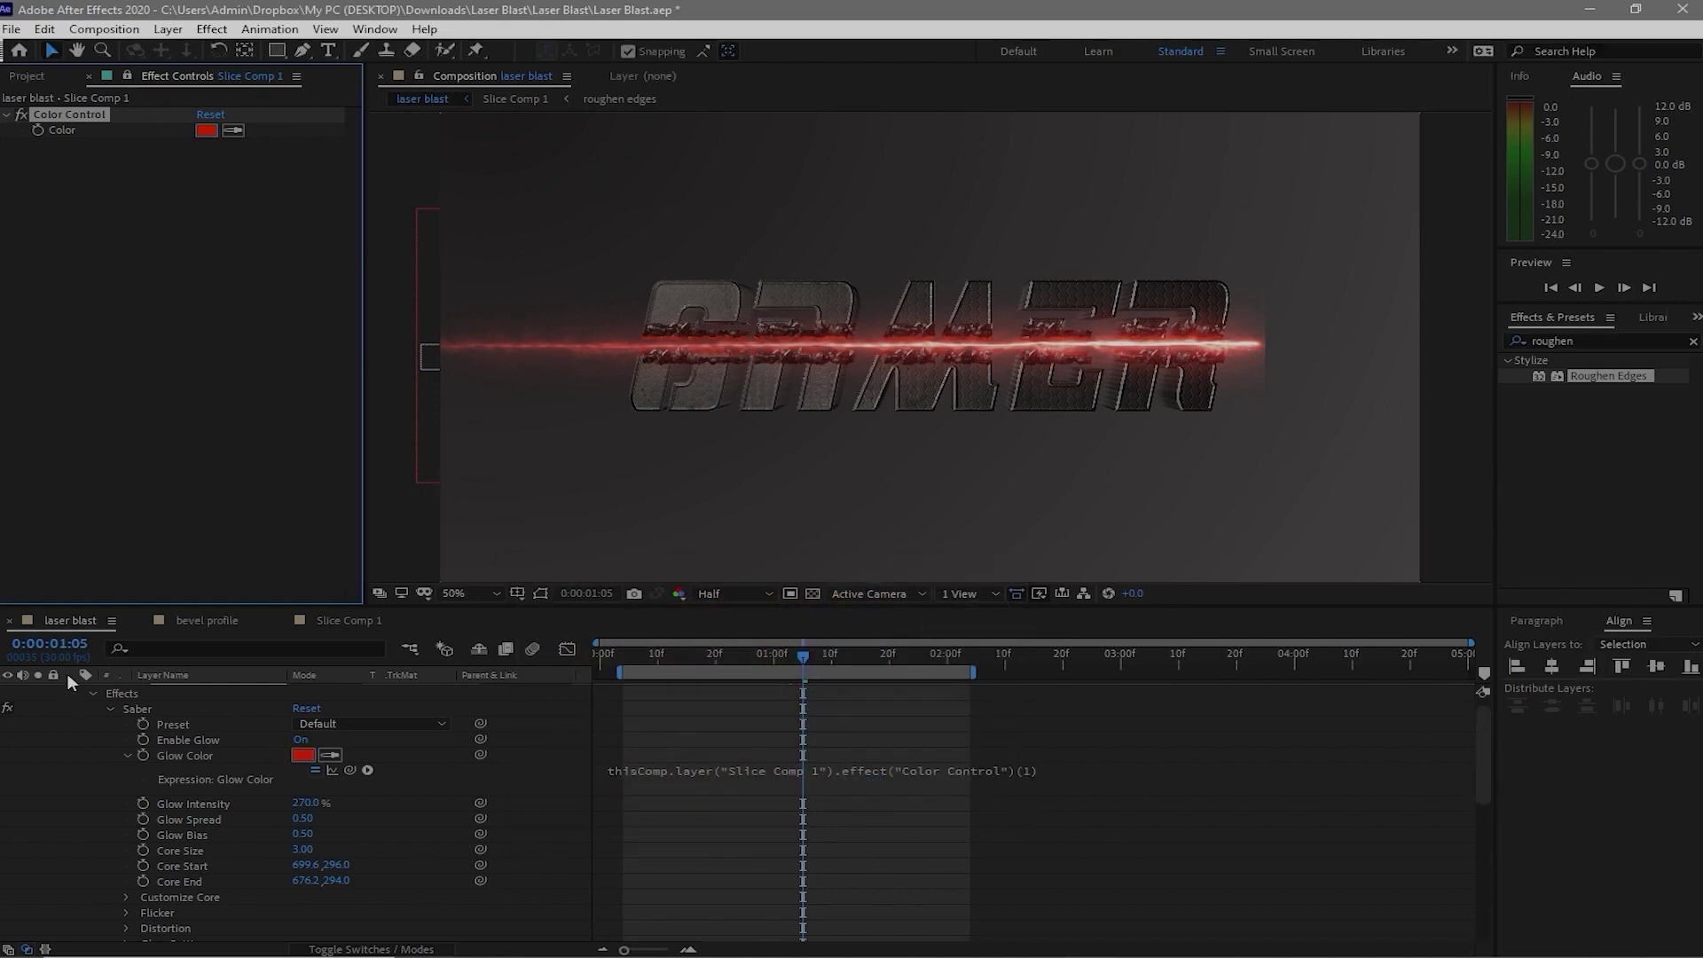
scroll(67, 673, up, 5)
click(74, 692)
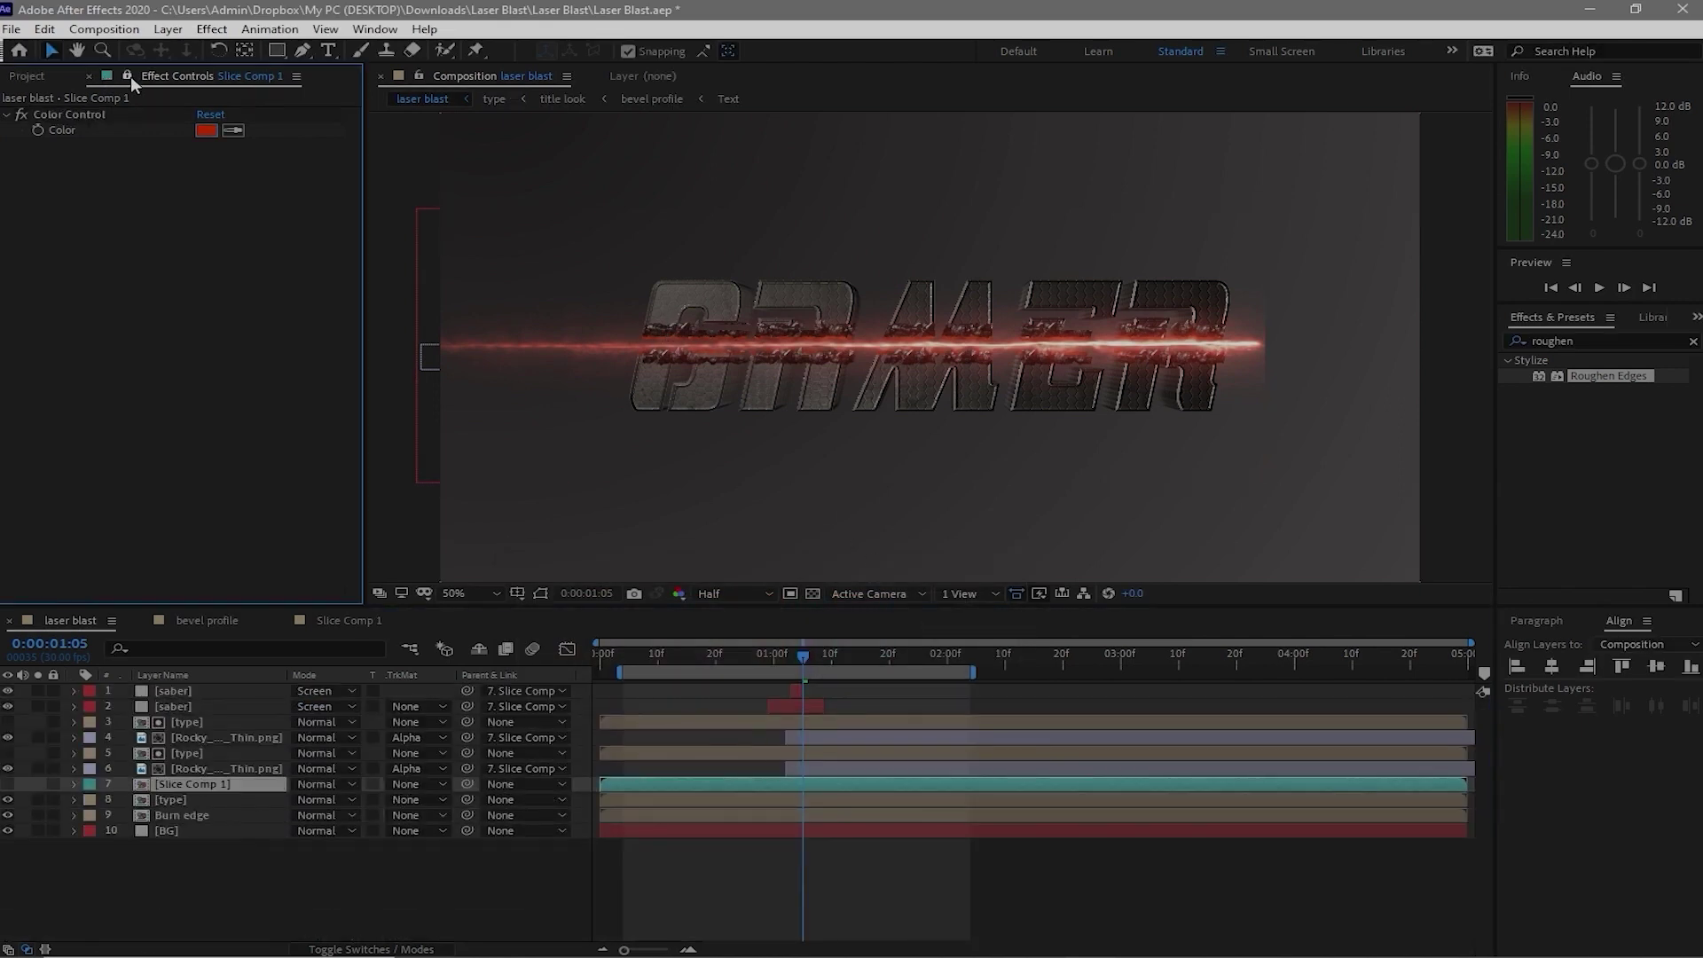
Lock the laser blast composition view, zoom it out to 25%, and show the bevel profile composition beside it
click(413, 80)
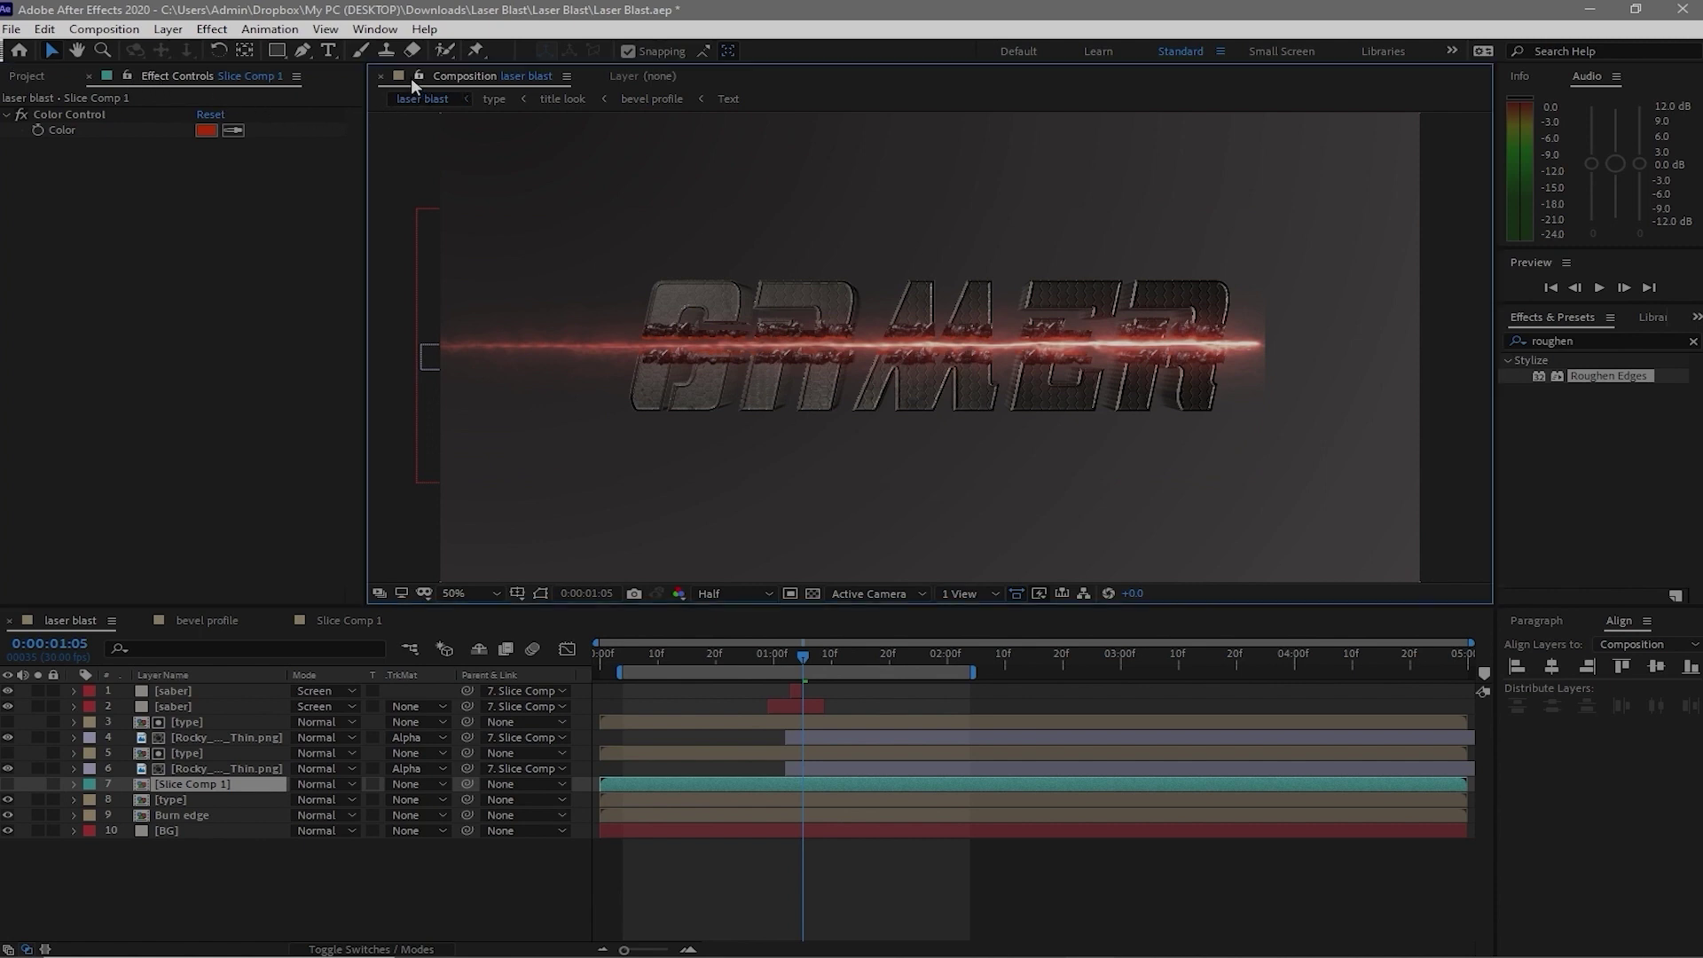
click(197, 626)
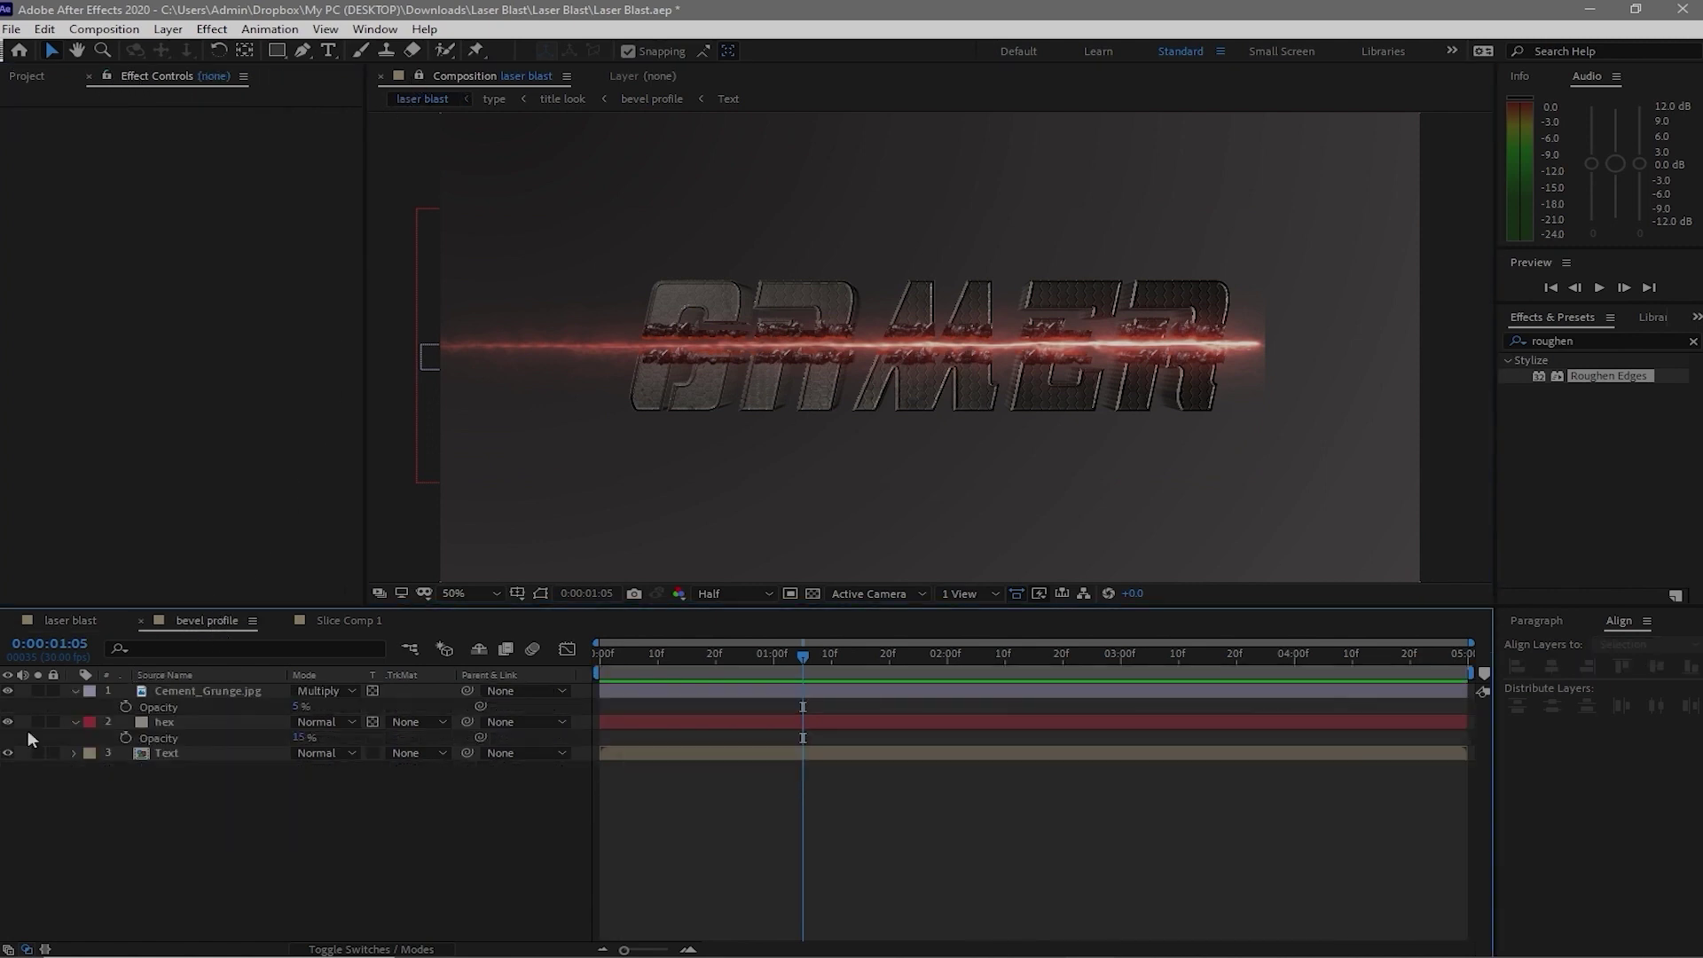
key(period)
key(comma)
key(comma)
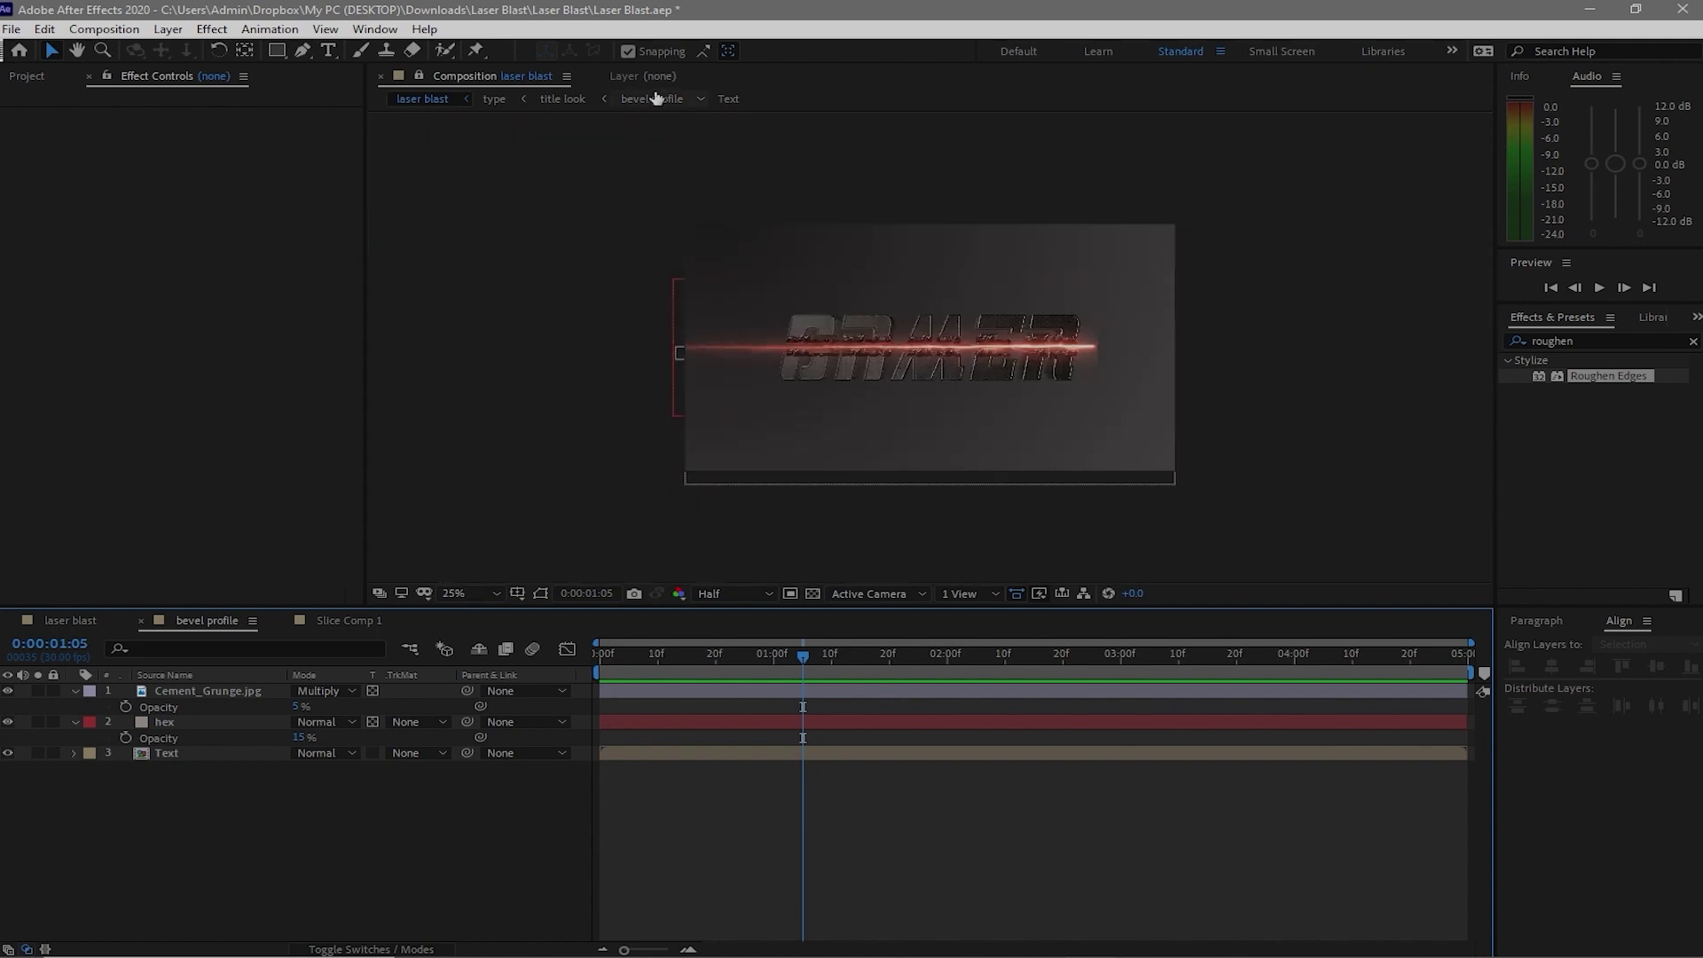
click(656, 98)
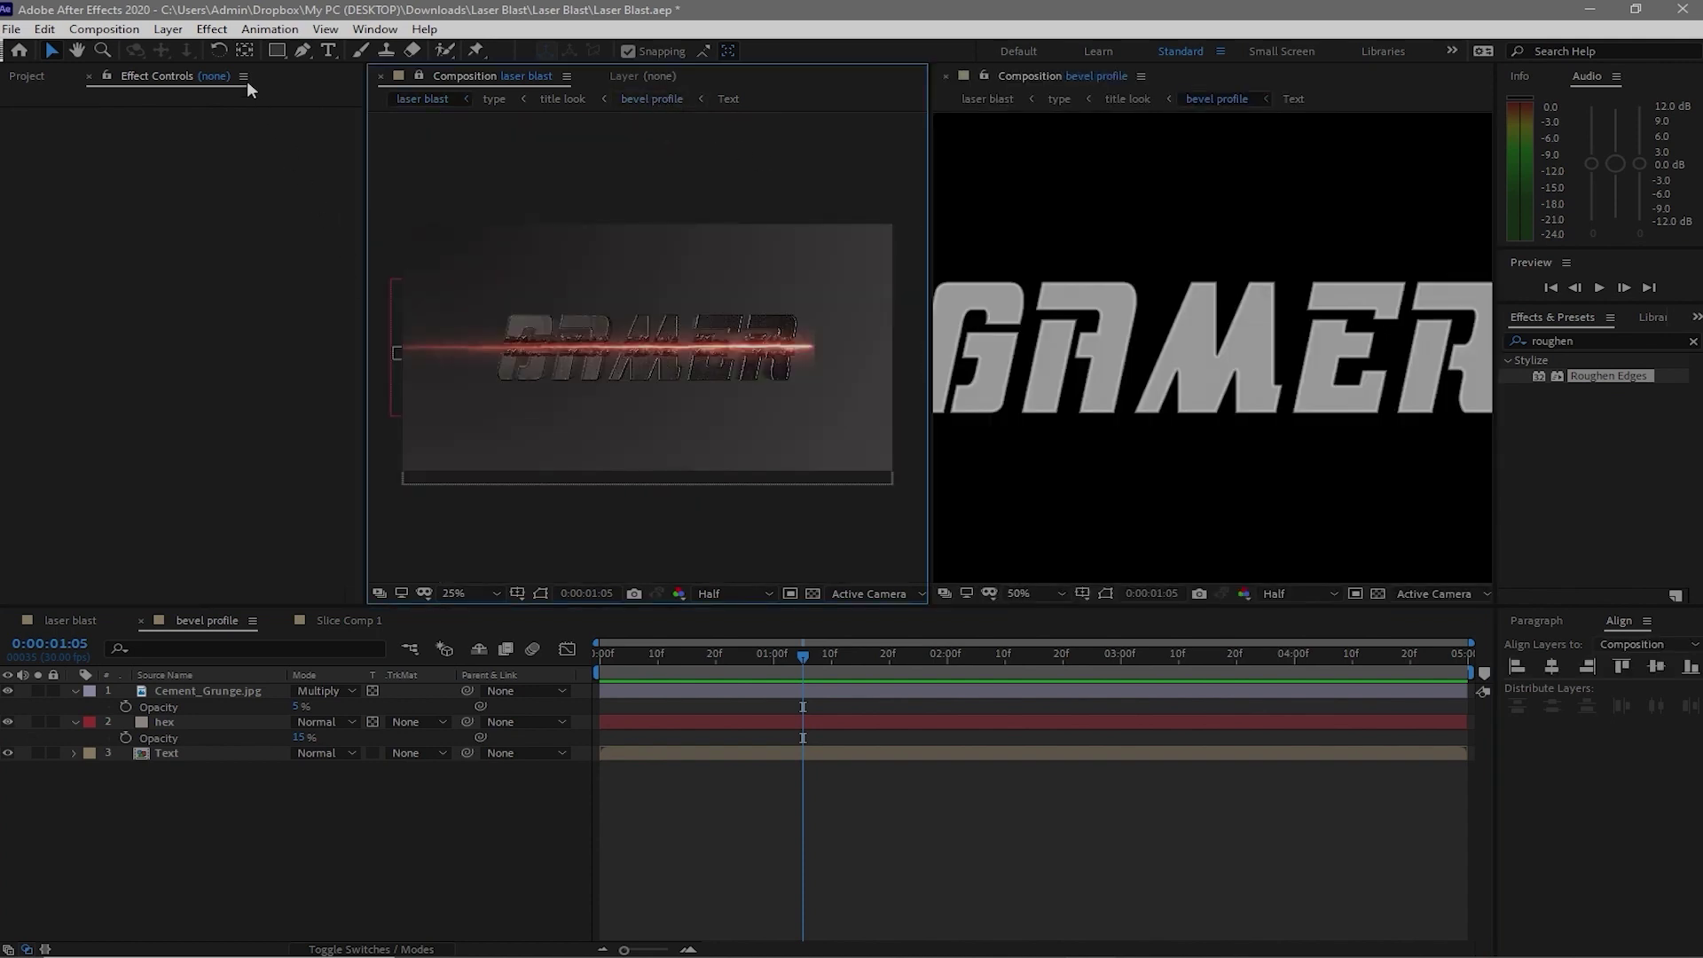
Create a 1920 × 256 px solid named "burn" in the bevel profile composition
click(168, 29)
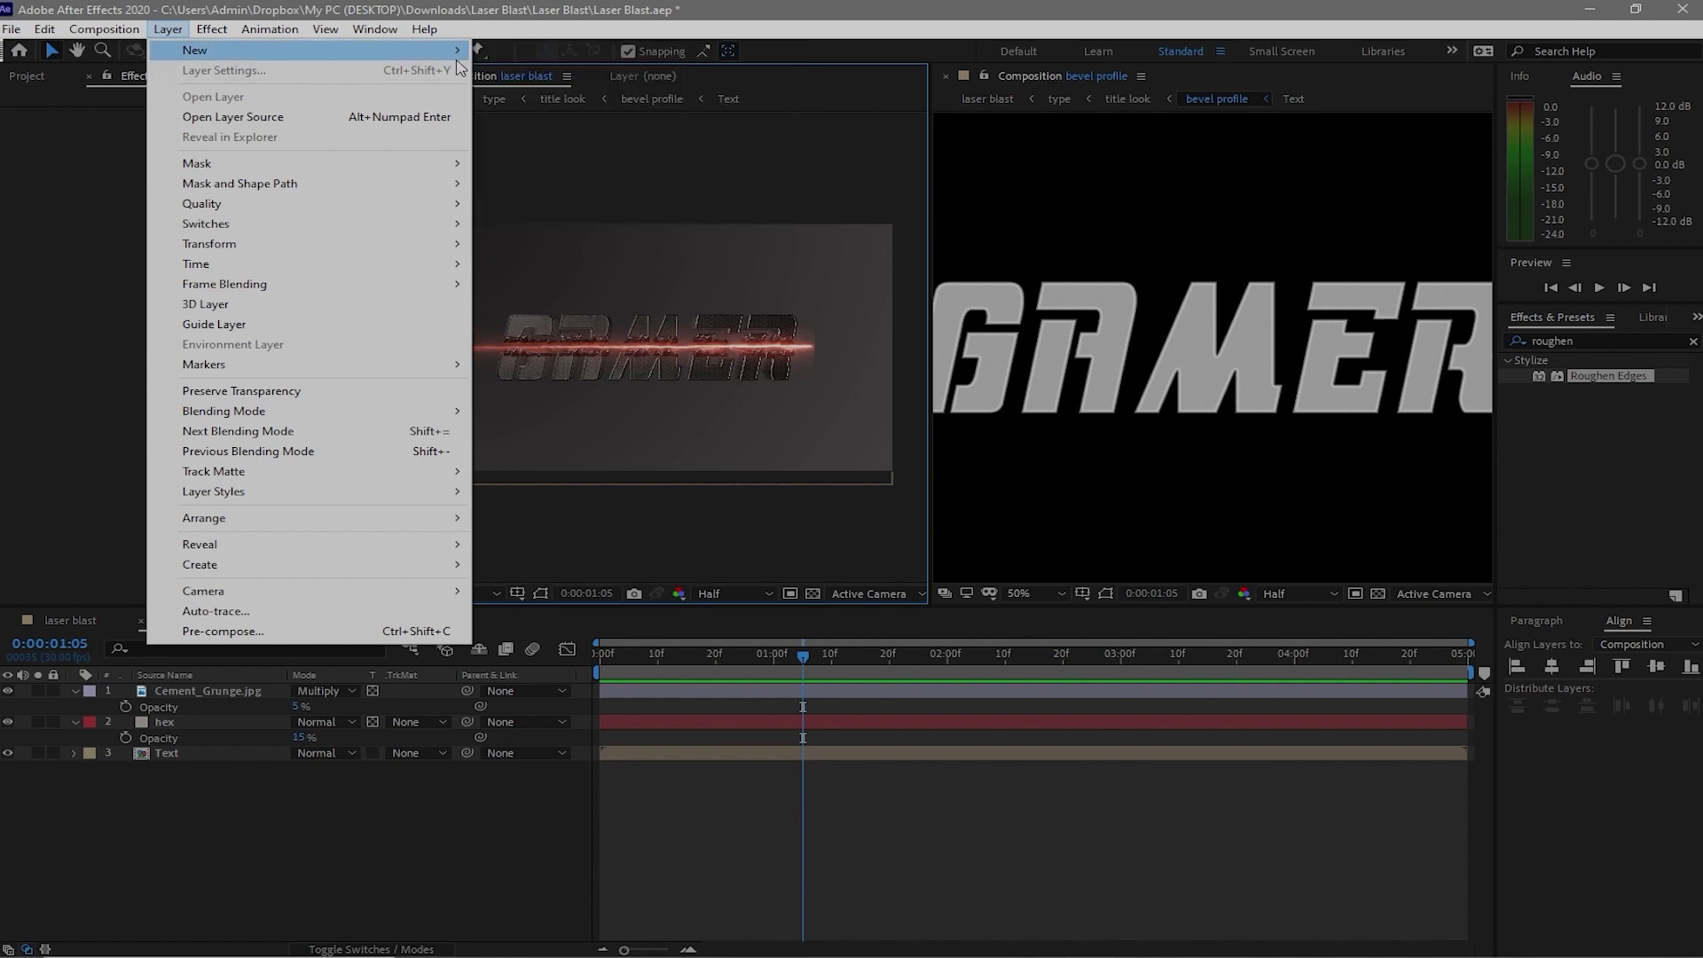
mouse_move(457, 53)
click(514, 70)
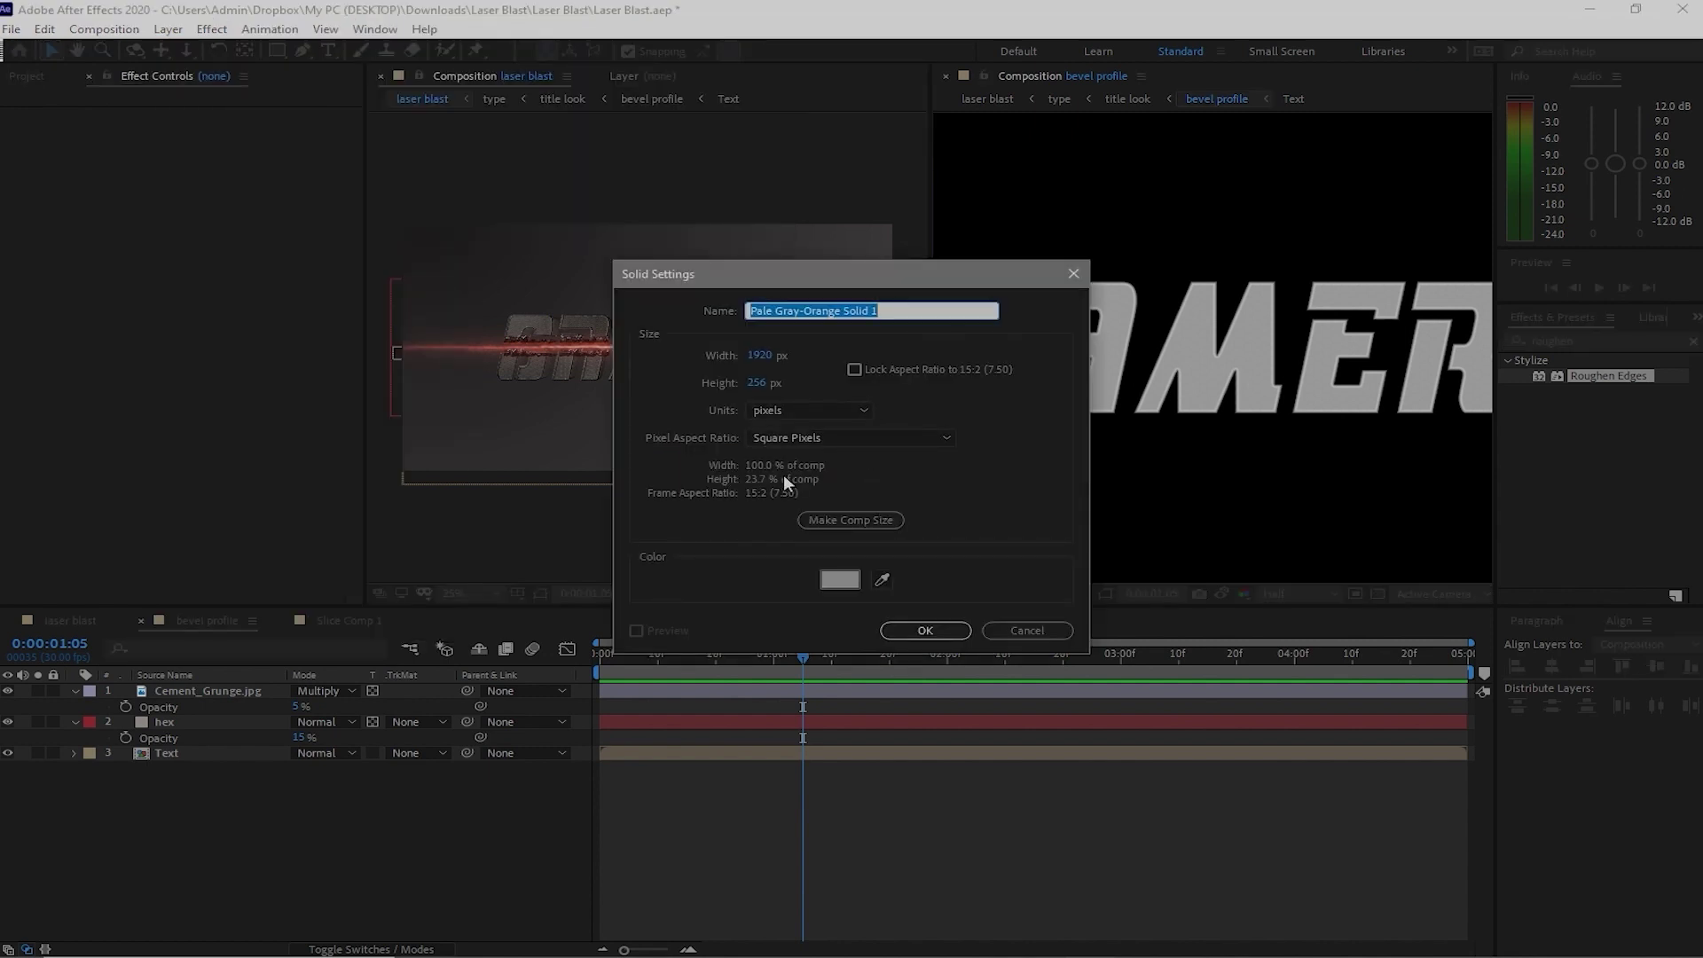
text(burn)
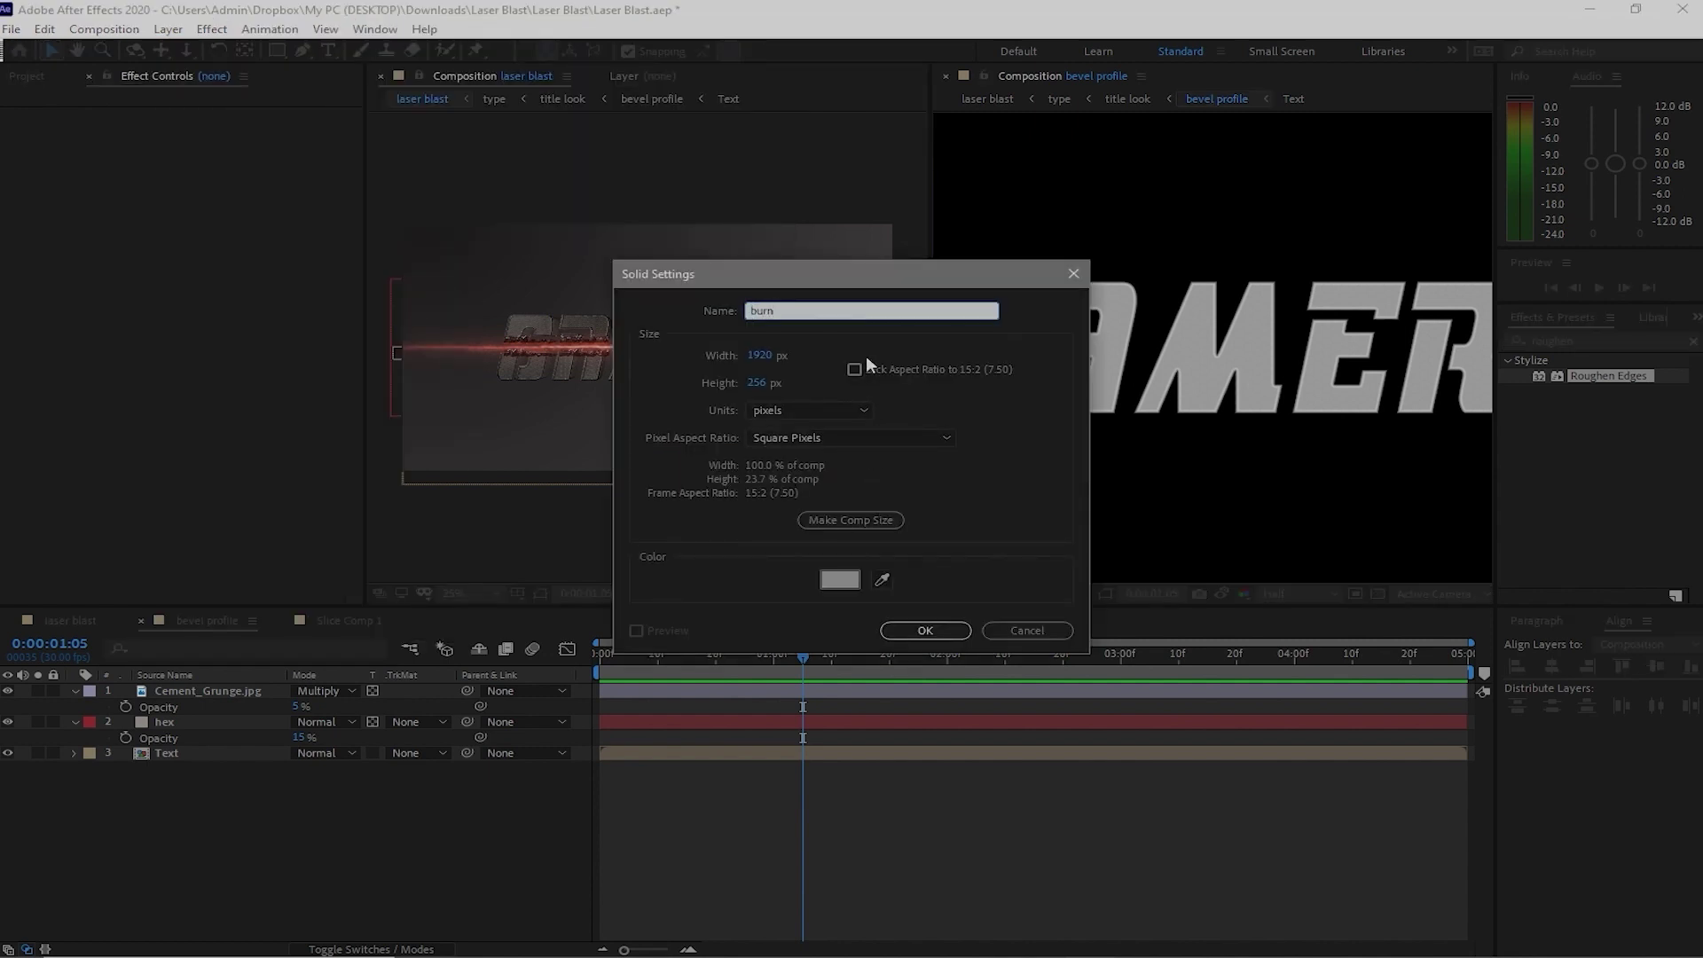
click(925, 630)
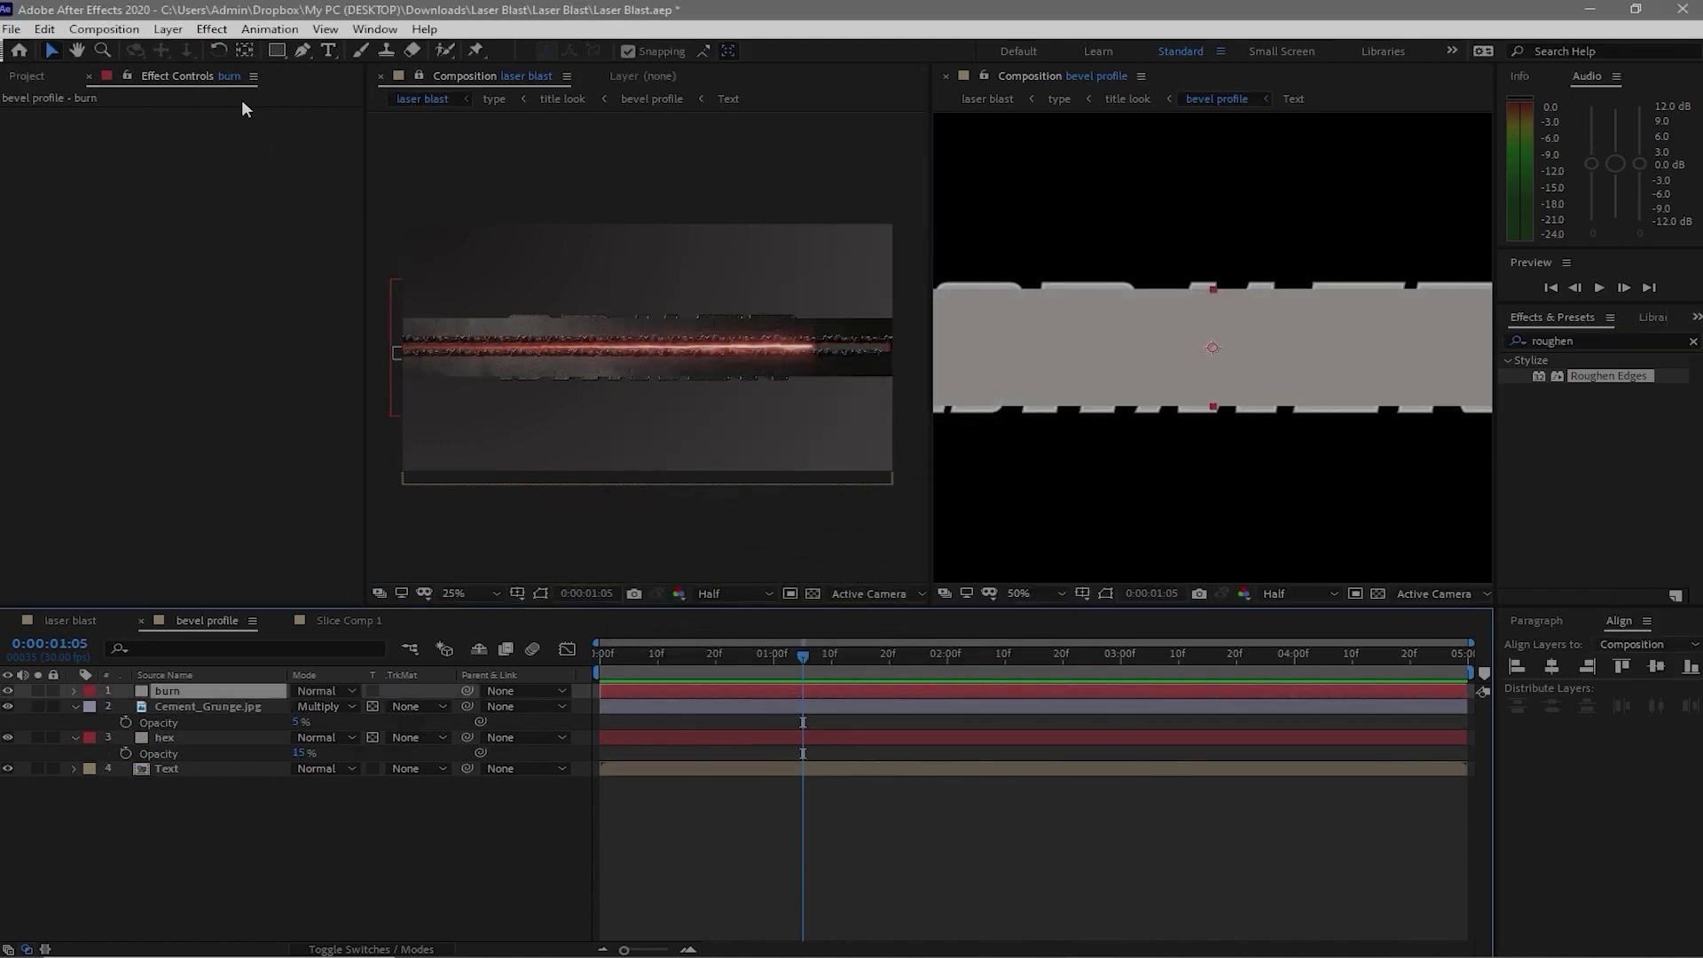
Apply Fractal Noise to the burn solid, set the fractal type to Dynamic, and enable Invert
click(212, 28)
mouse_move(399, 378)
click(525, 417)
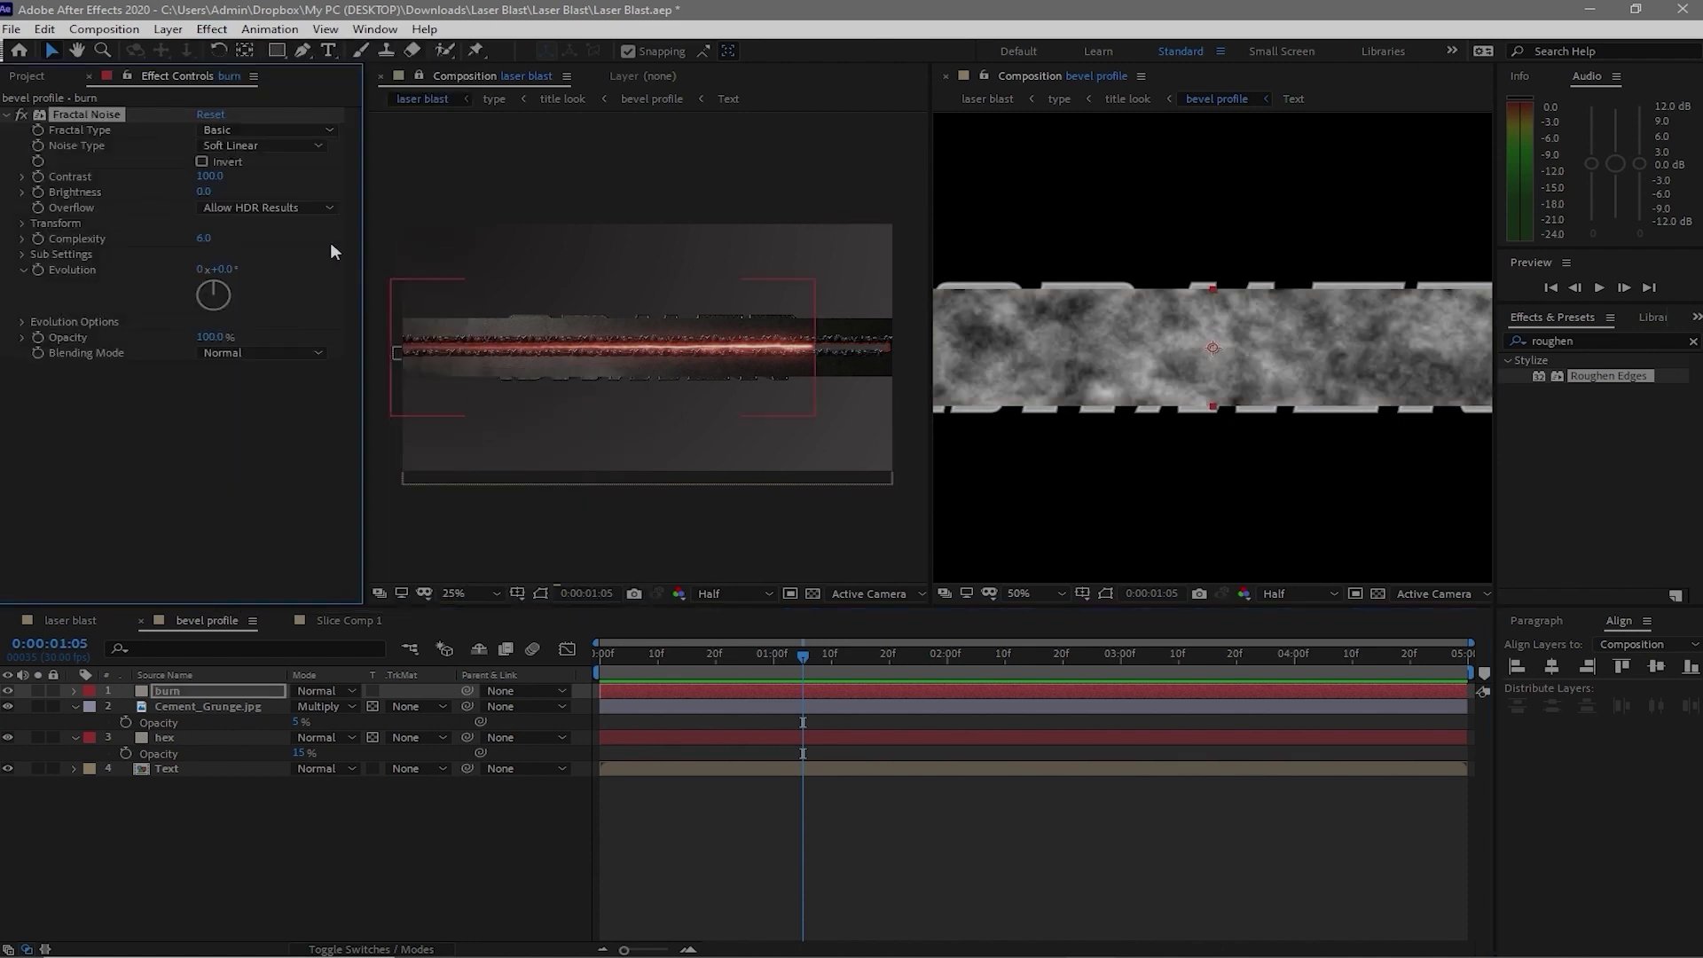
click(241, 130)
click(282, 236)
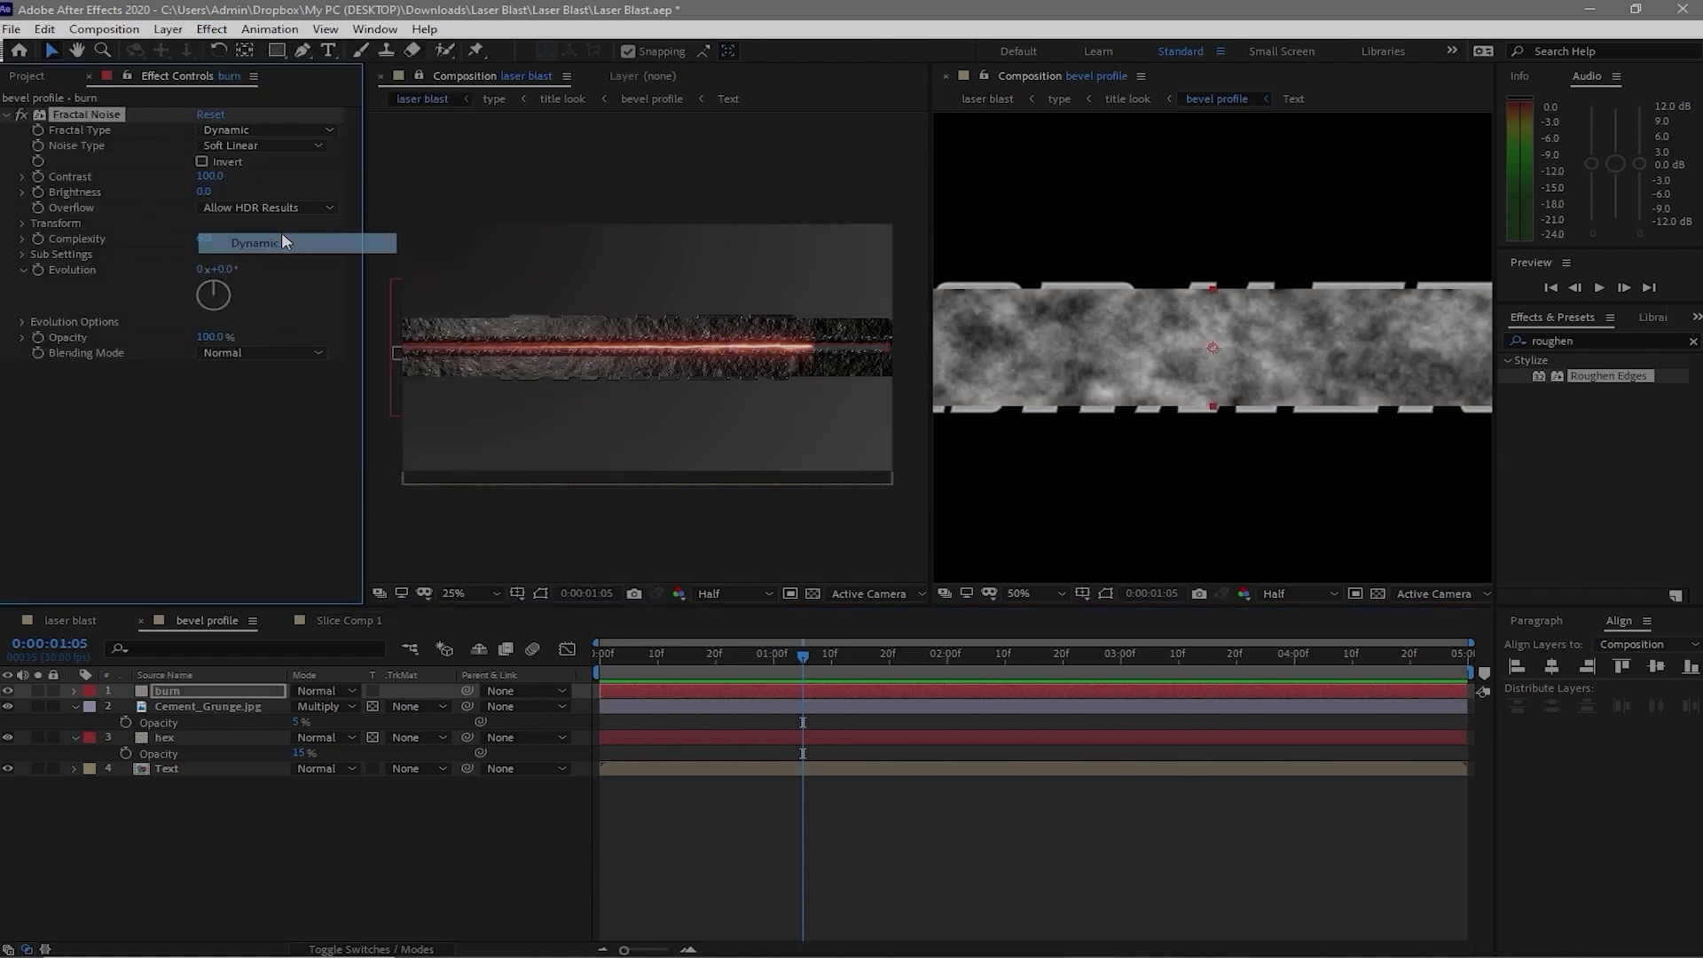
click(202, 162)
Mask the burn solid to a thin horizontal strip across the middle of the text and feather the mask 20 px
key(ctrl+Right)
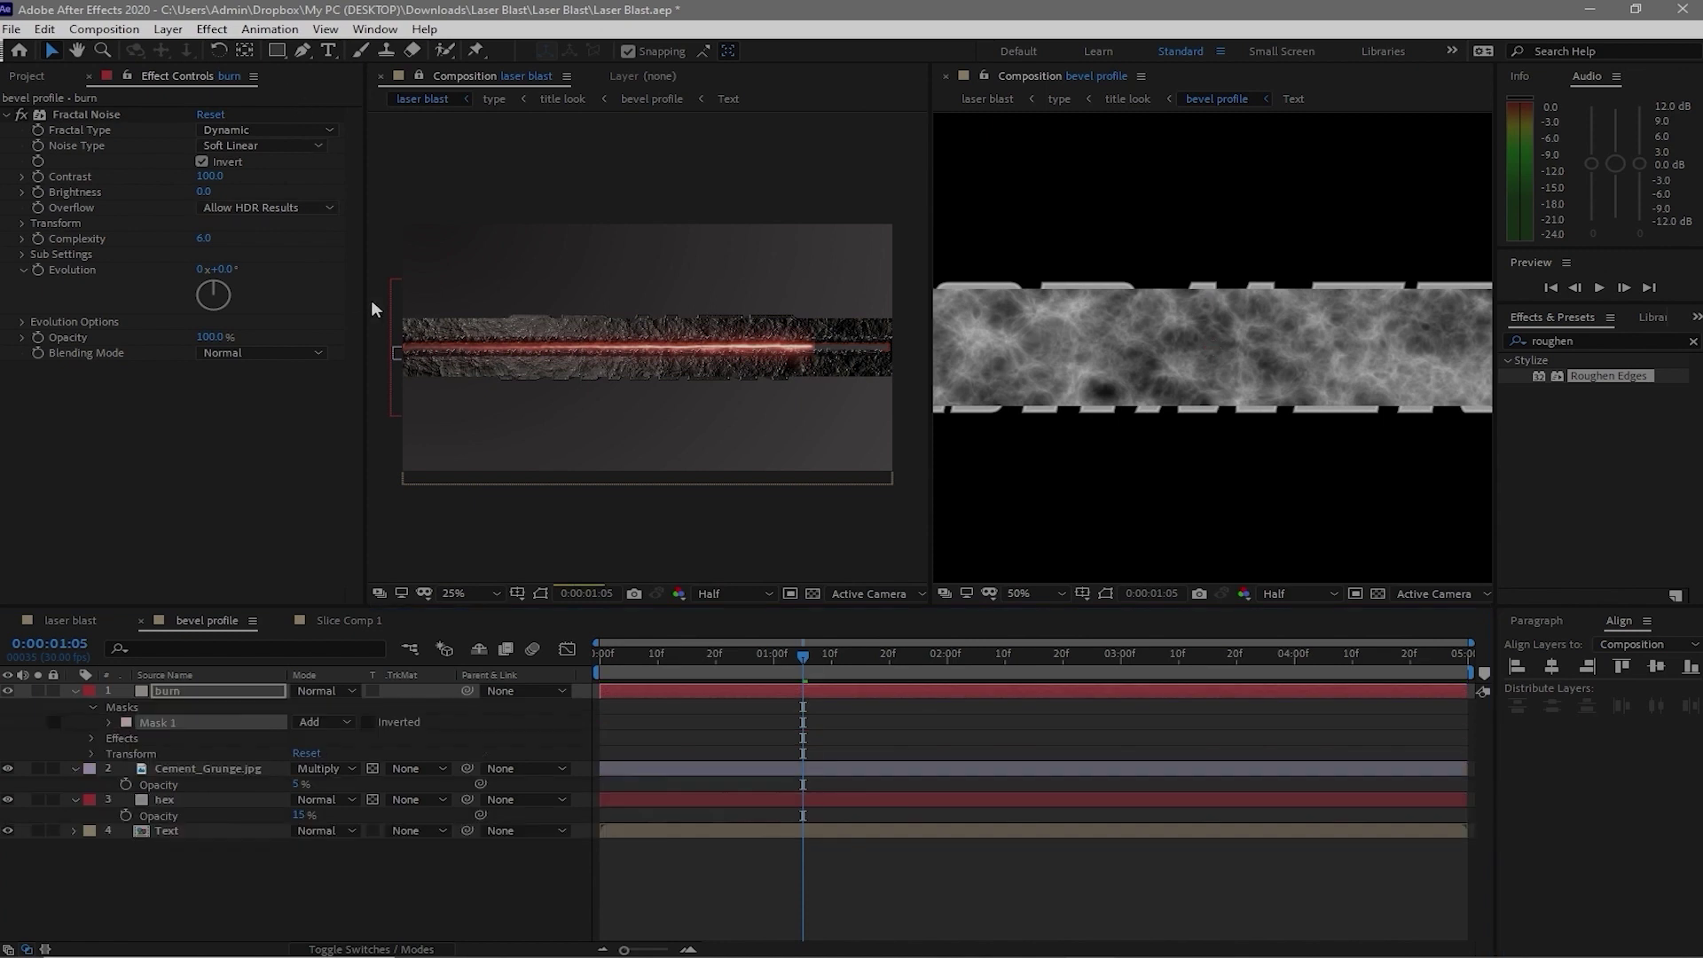
key(comma)
key(comma)
key(comma)
key(comma)
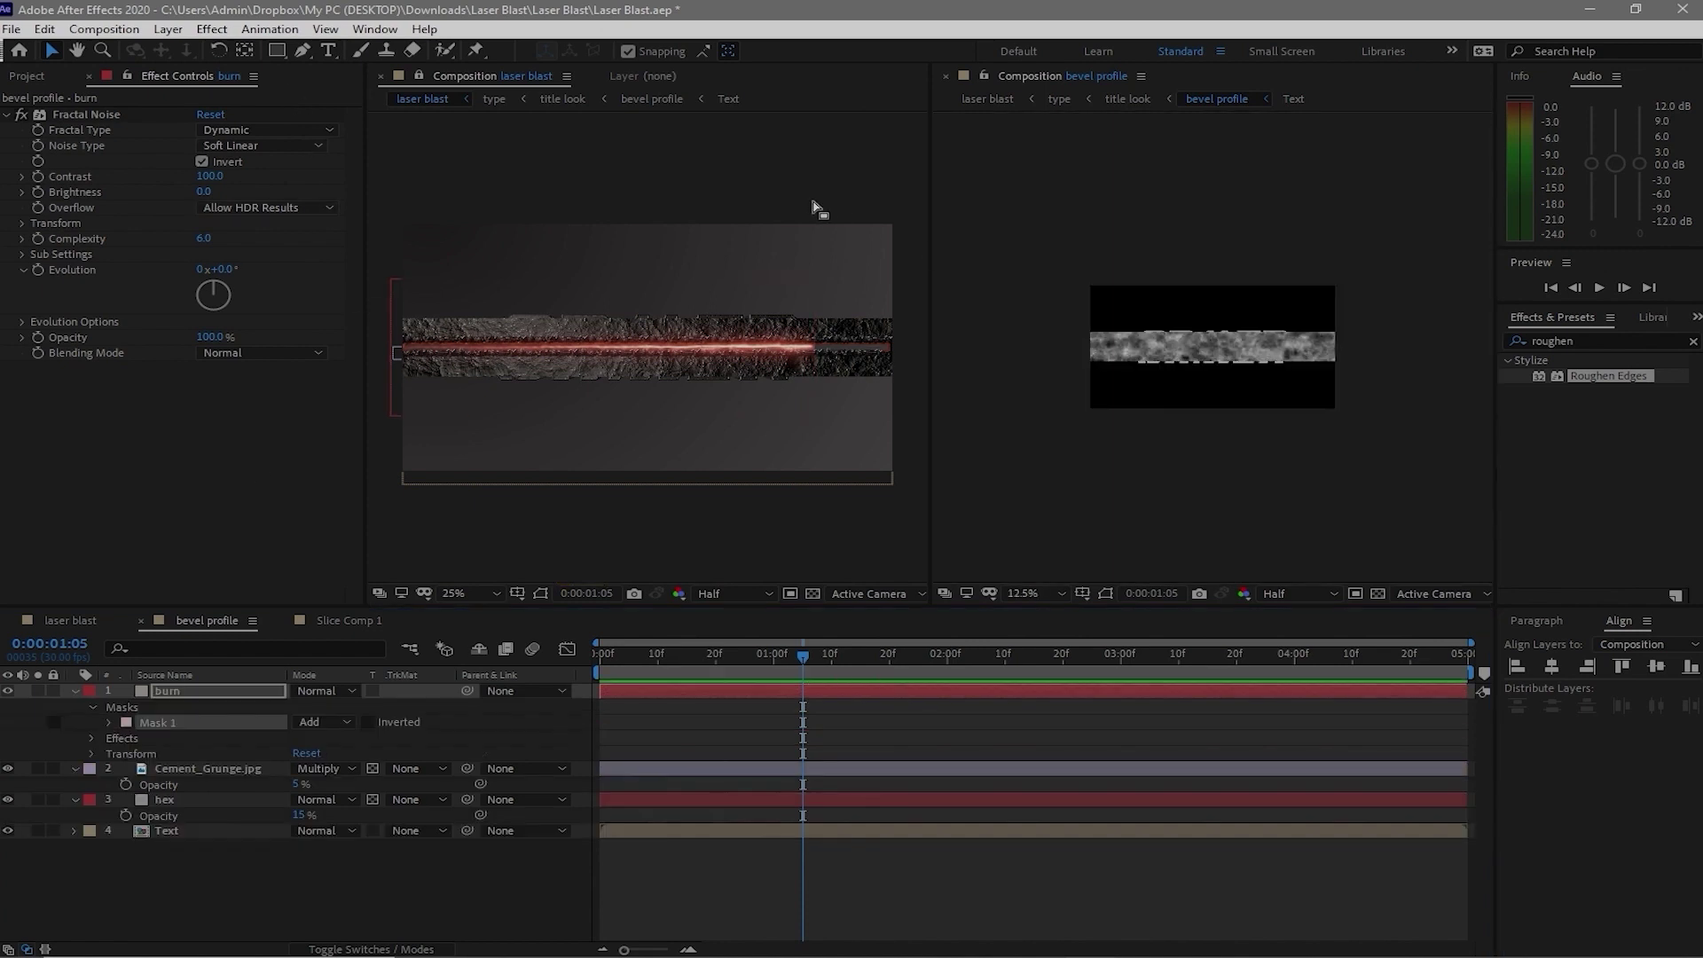
key(q)
drag(1070, 340, 1338, 353)
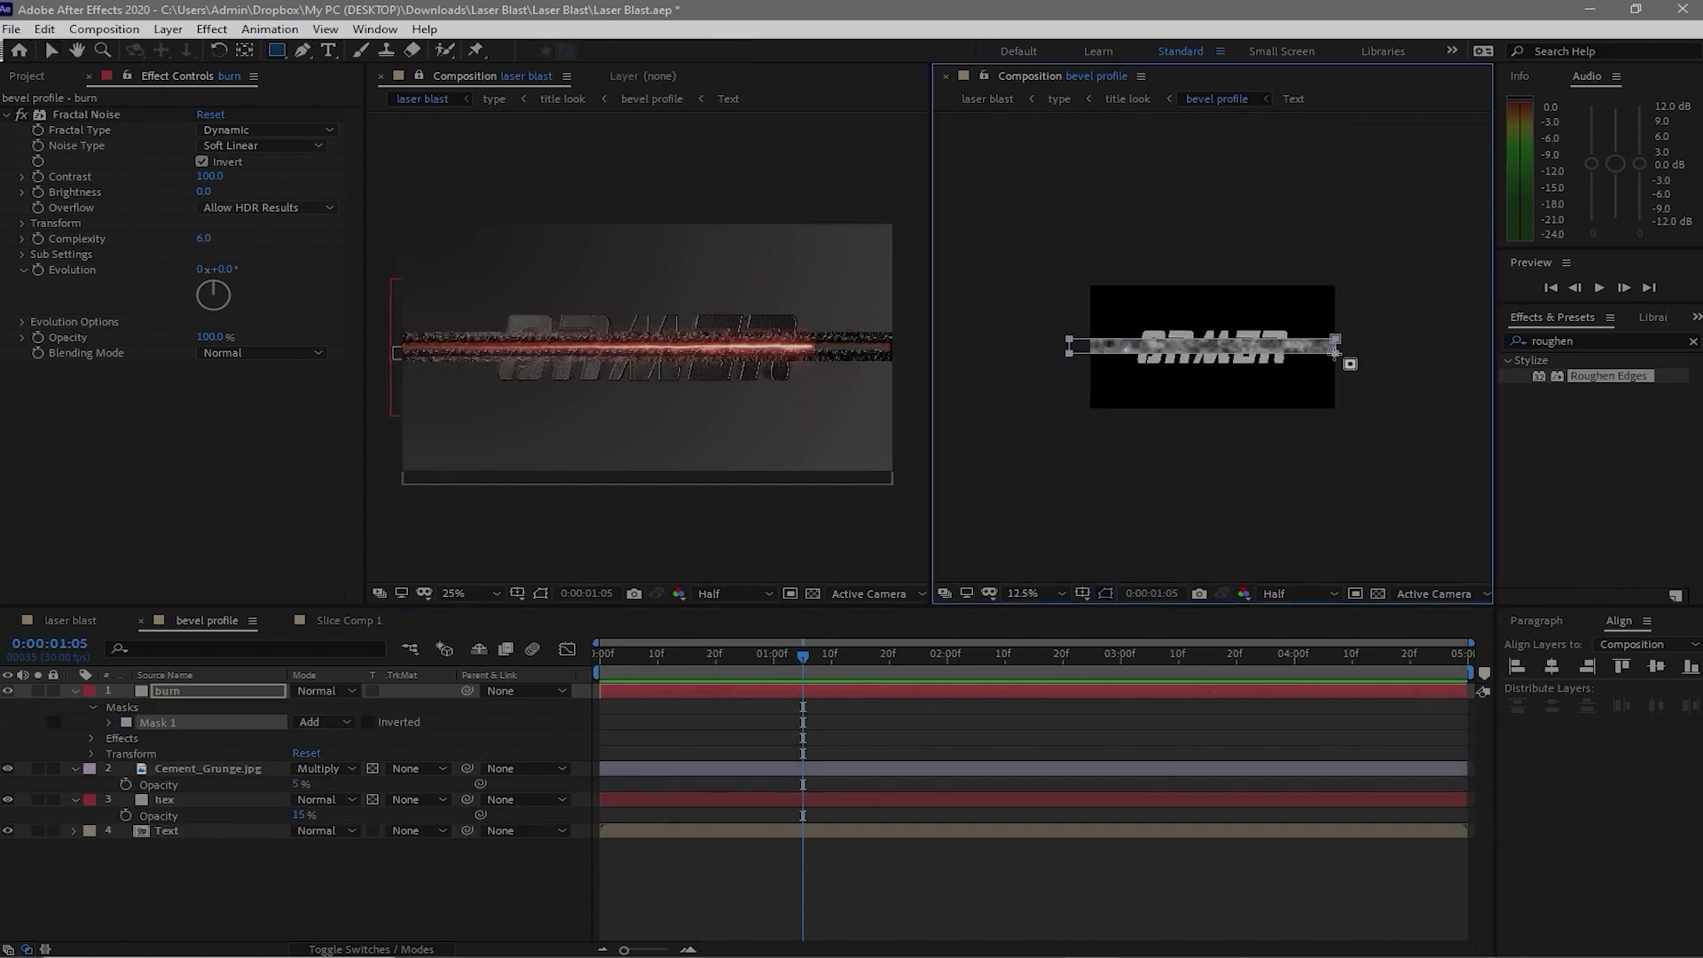
click(110, 723)
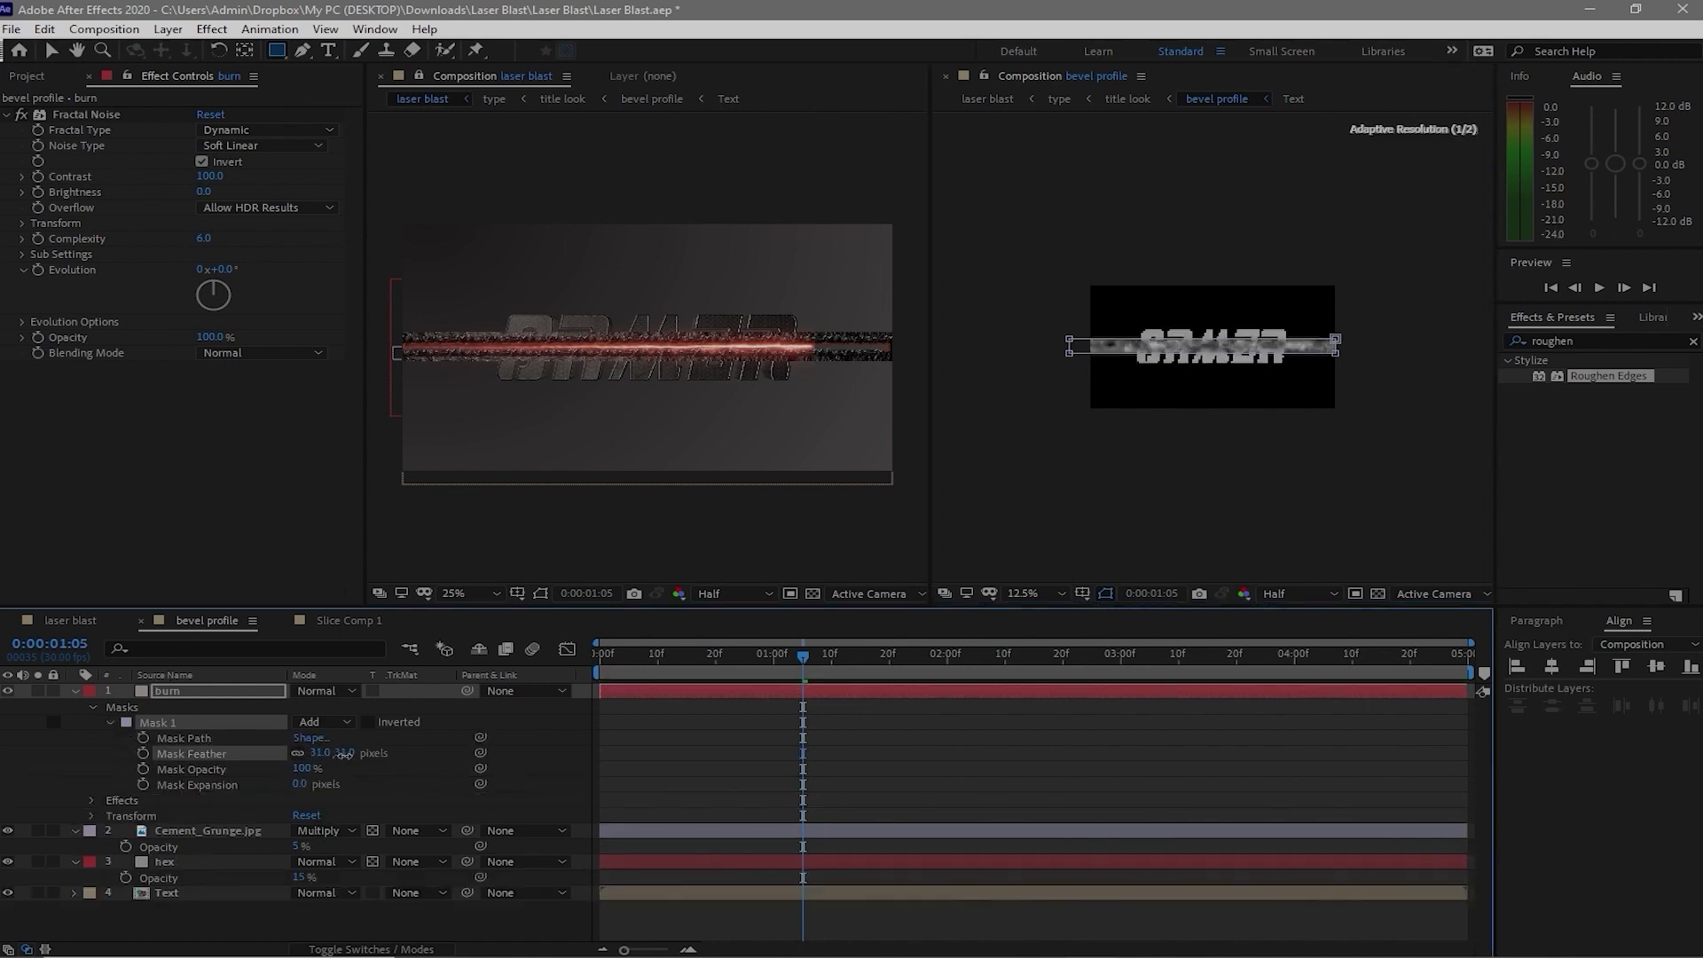
scroll(497, 417, up, 4)
Set the Fractal Noise blending mode to None and turn on Preserve Underlying Transparency for the burn layer
click(211, 353)
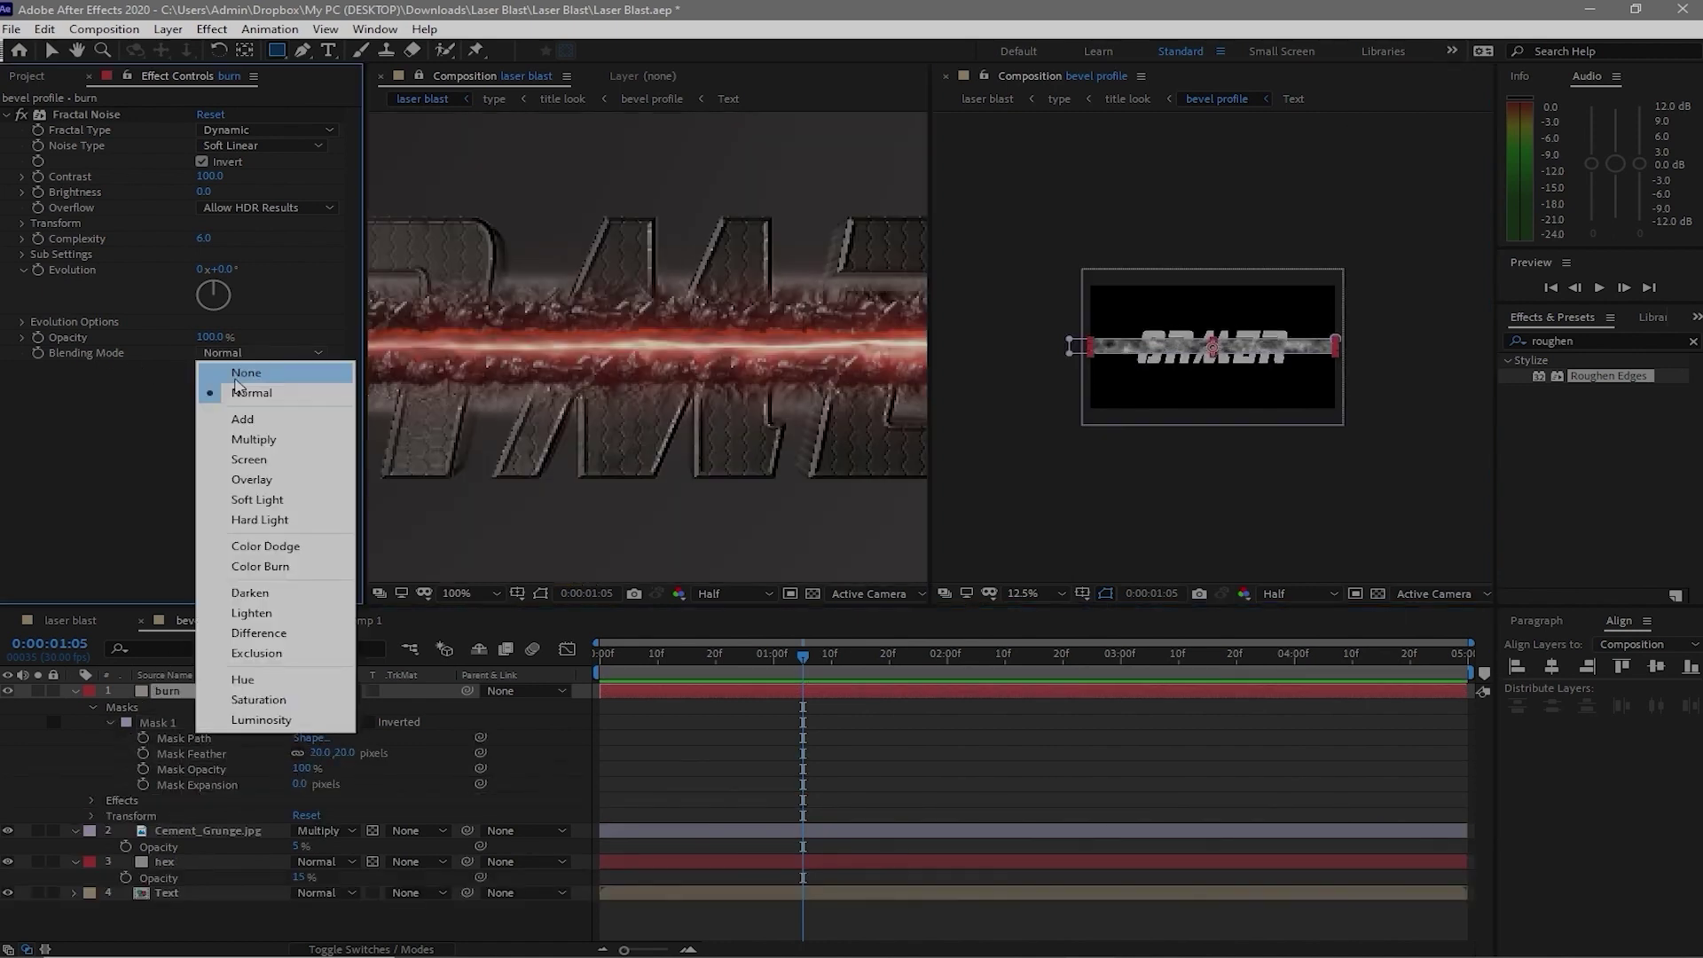
click(213, 374)
scroll(559, 488, down, 2)
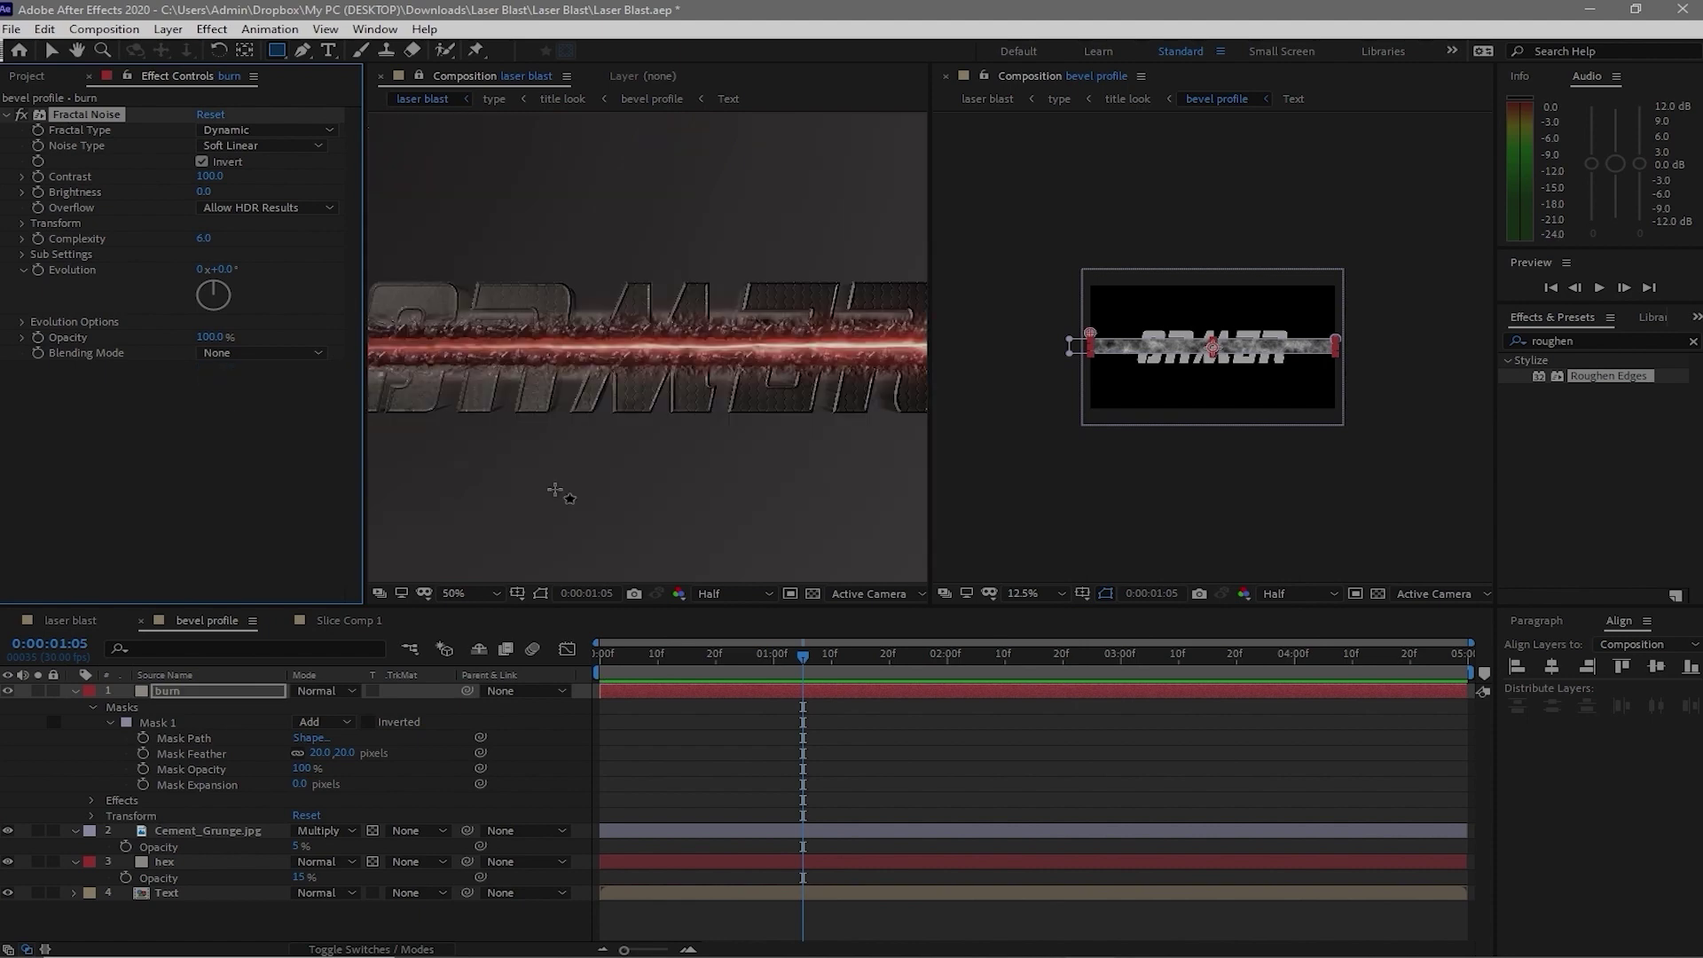
click(373, 691)
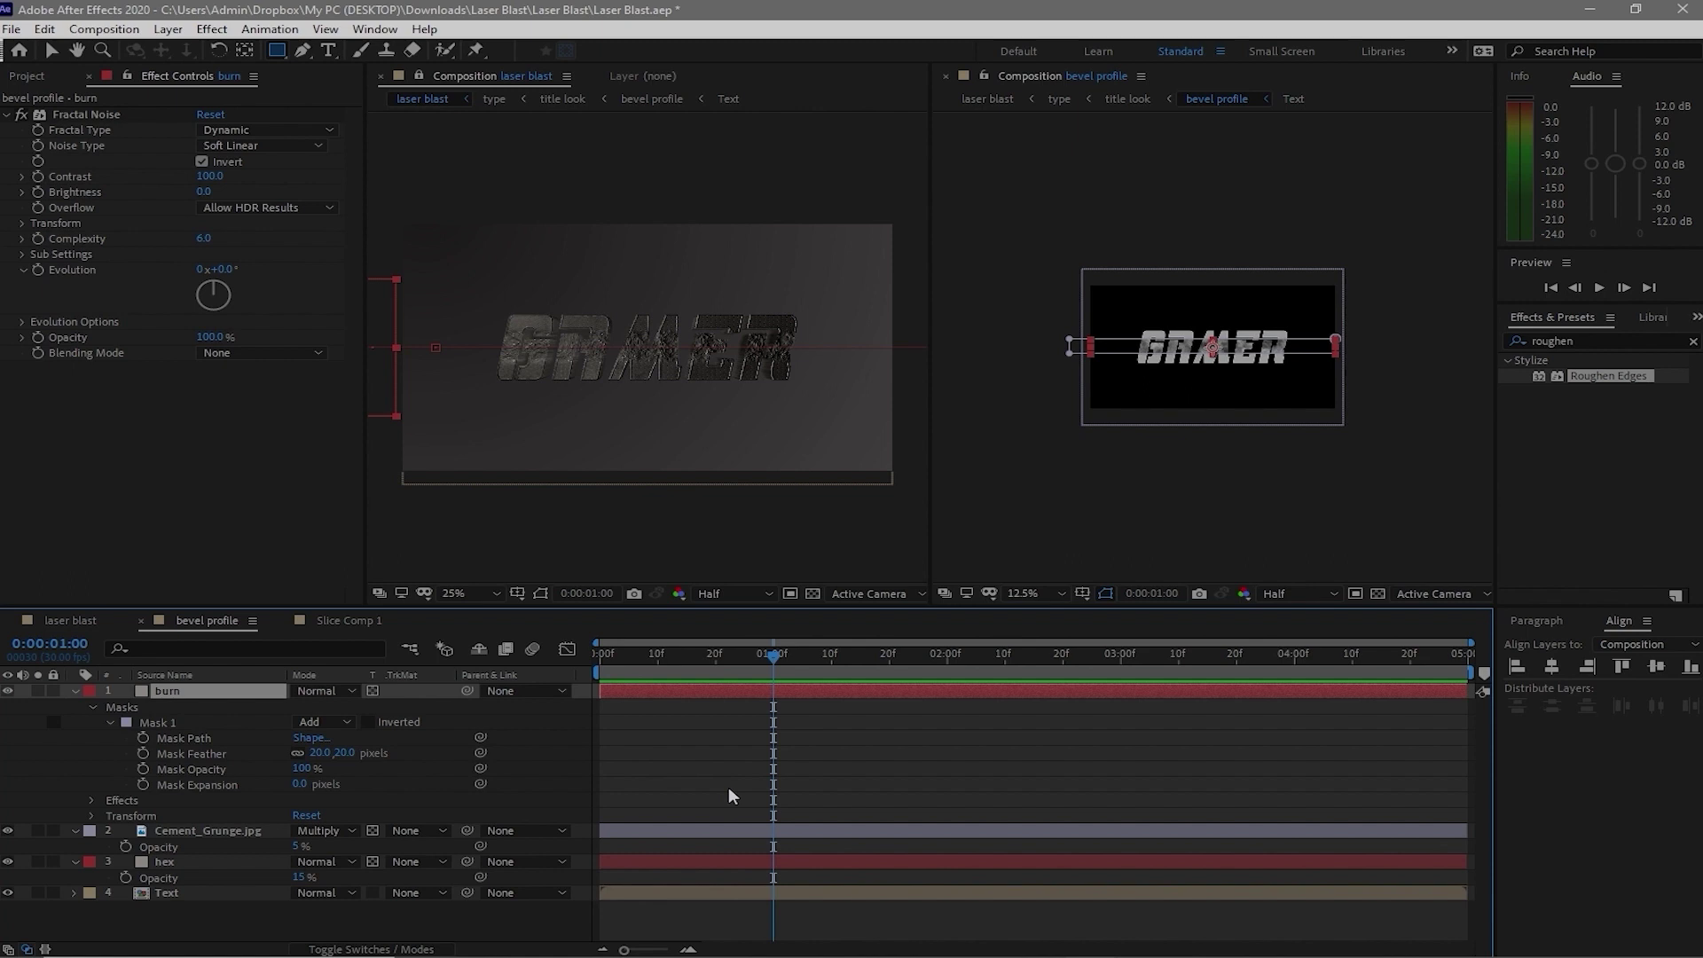
Trim the burn layer's start to 0:00:01:02, where the laser reaches the text, and scrub the laser blast composition to check the timing
key(alt+bracketleft)
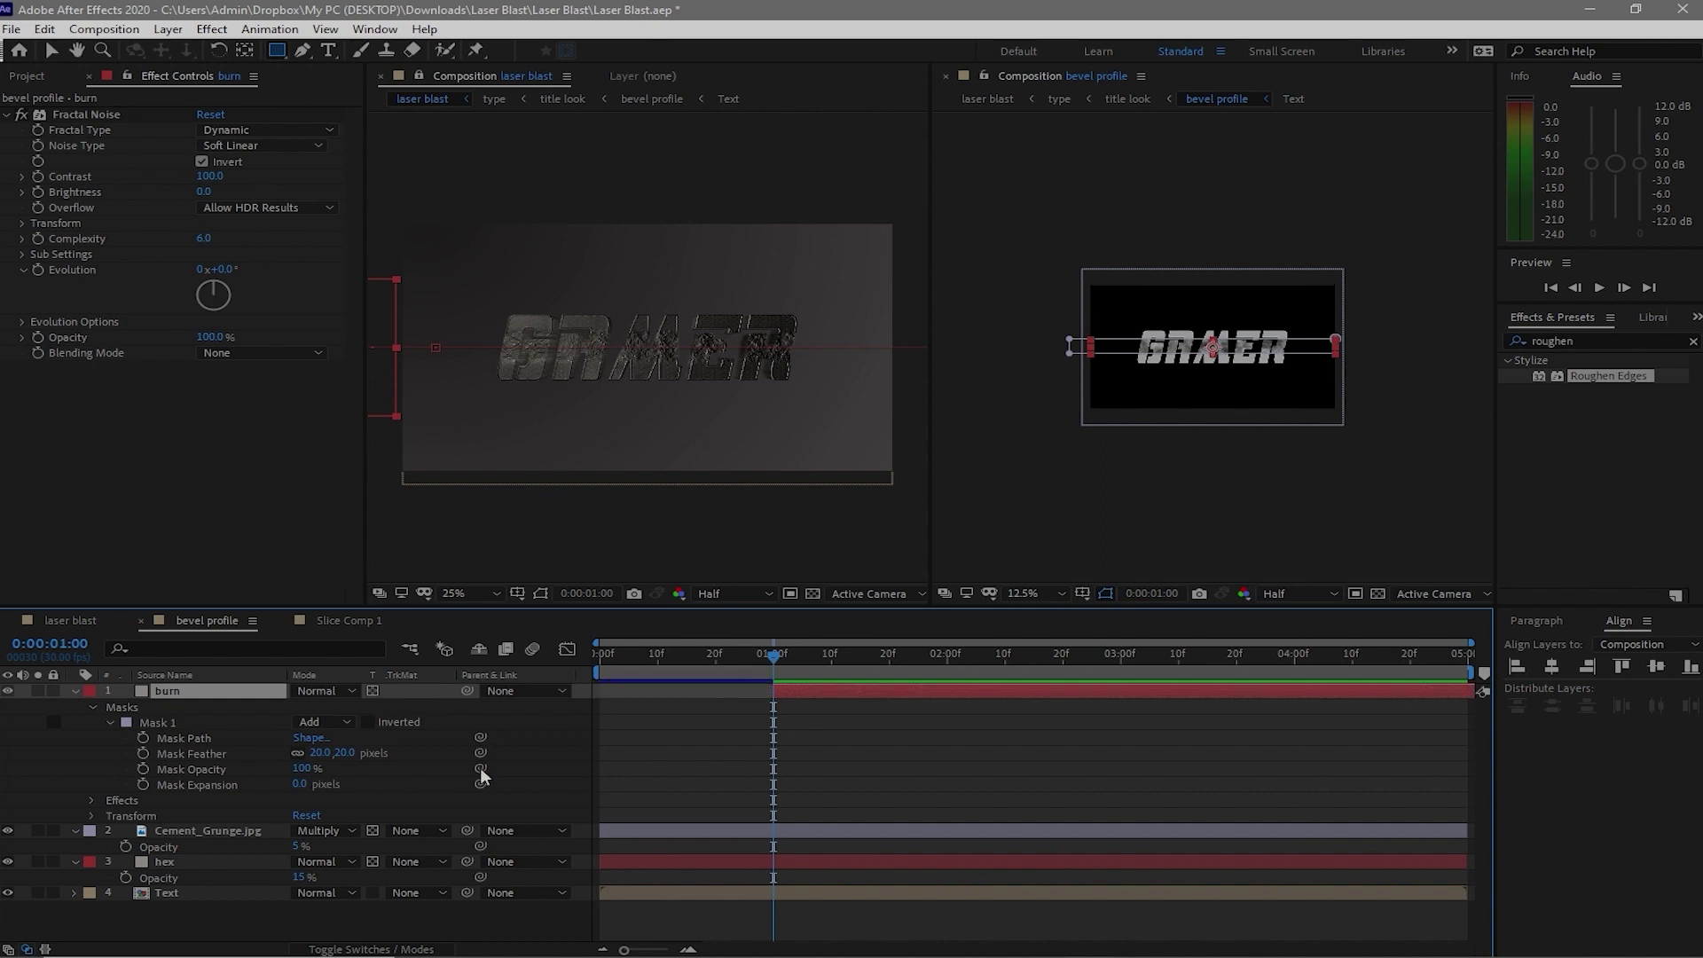
click(52, 618)
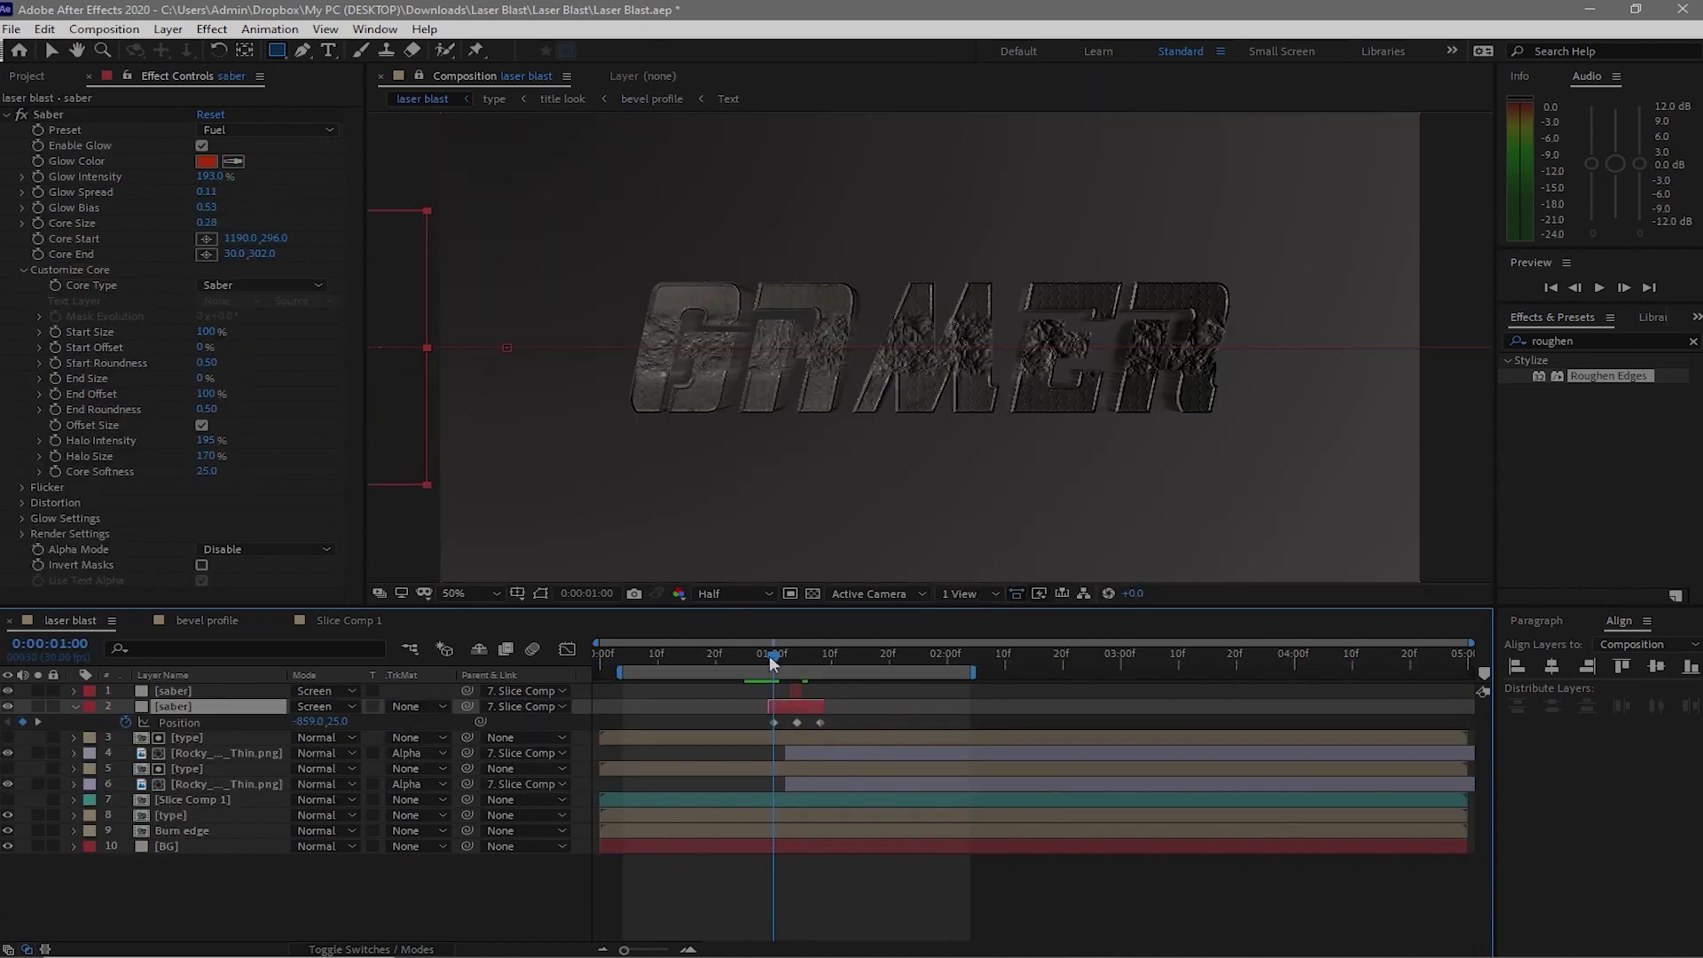
drag(773, 658, 785, 661)
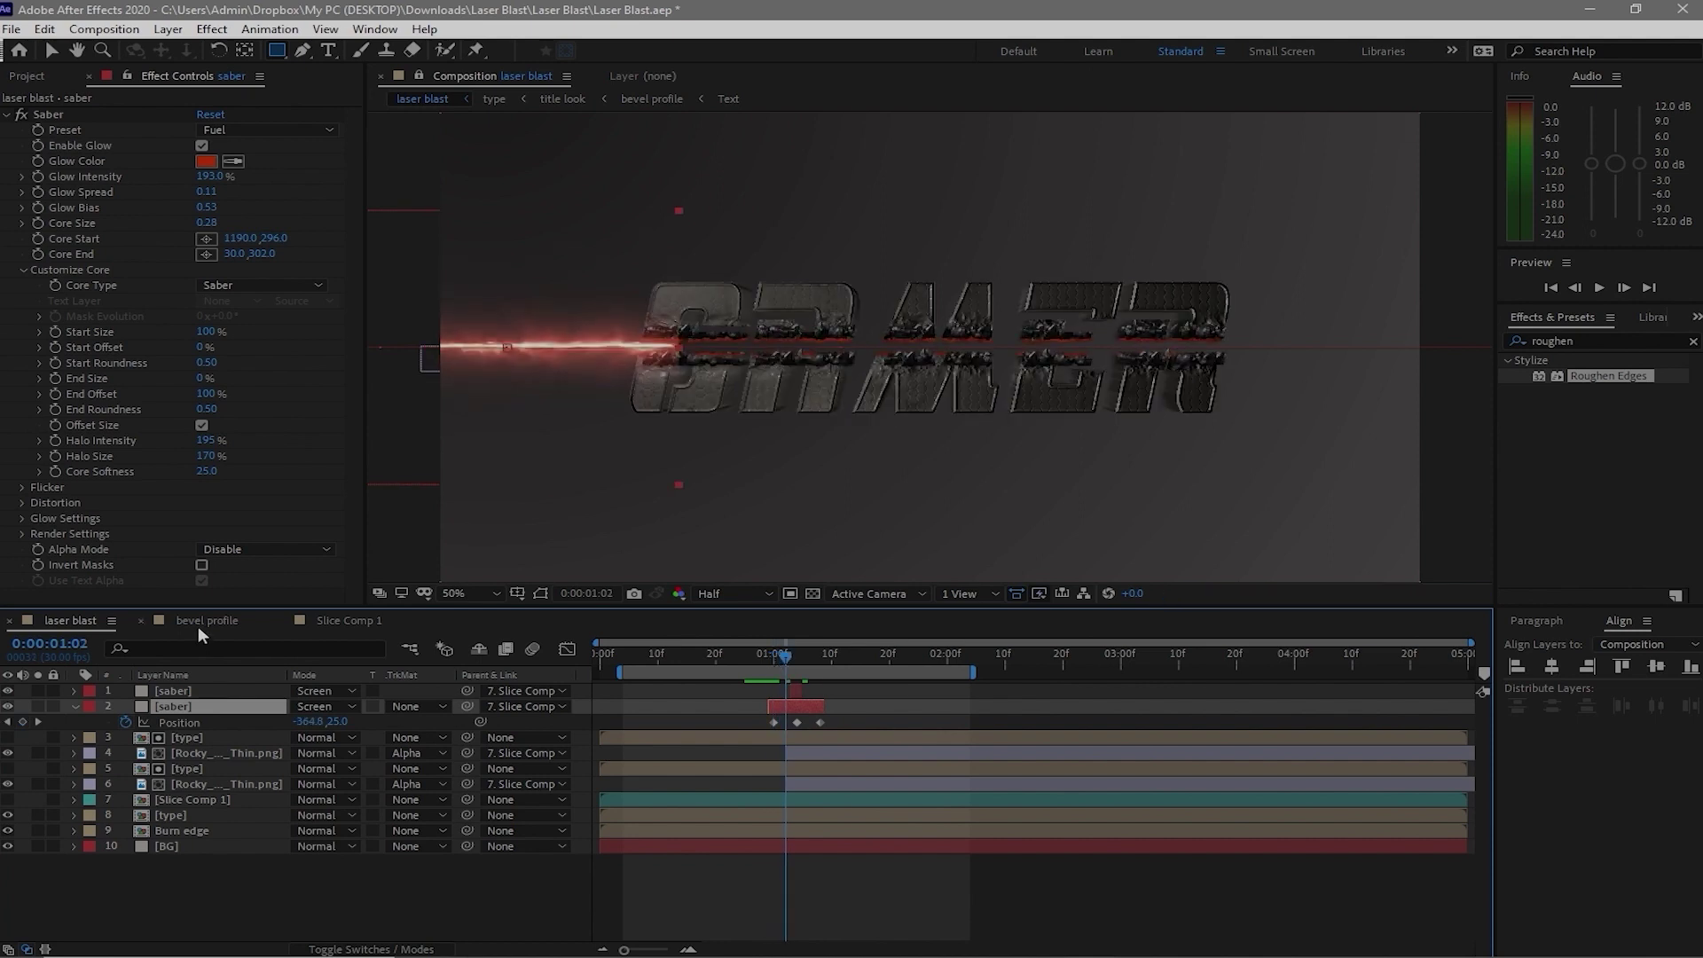
click(198, 621)
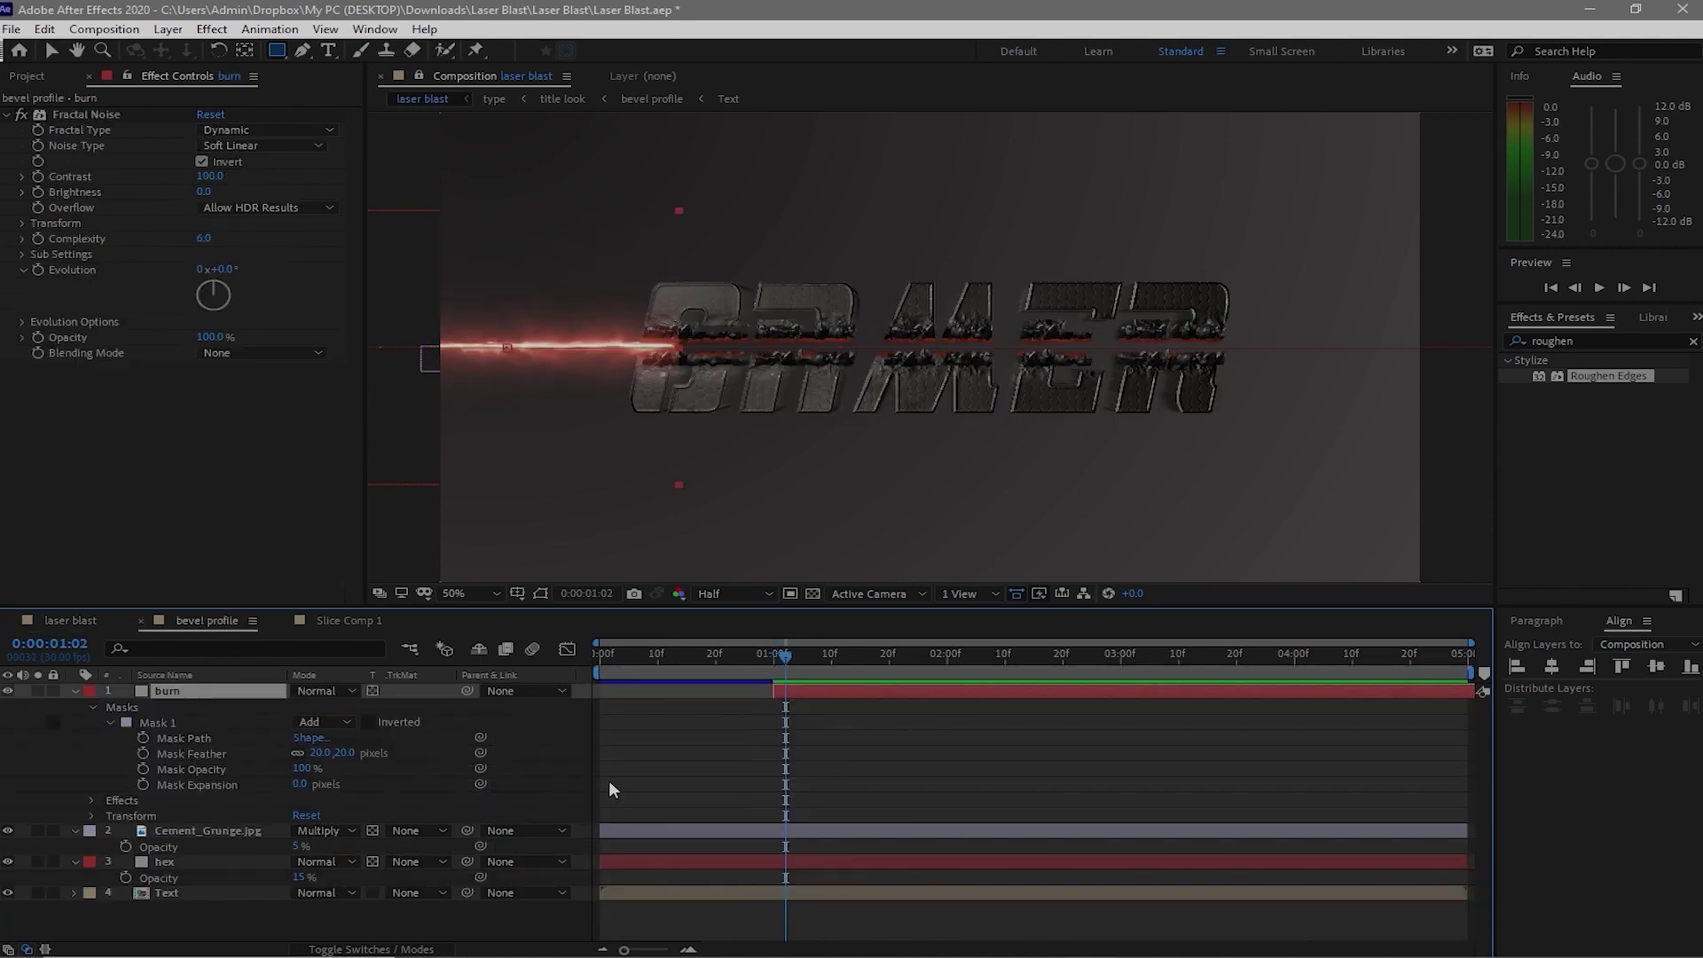
key(alt+bracketleft)
click(661, 657)
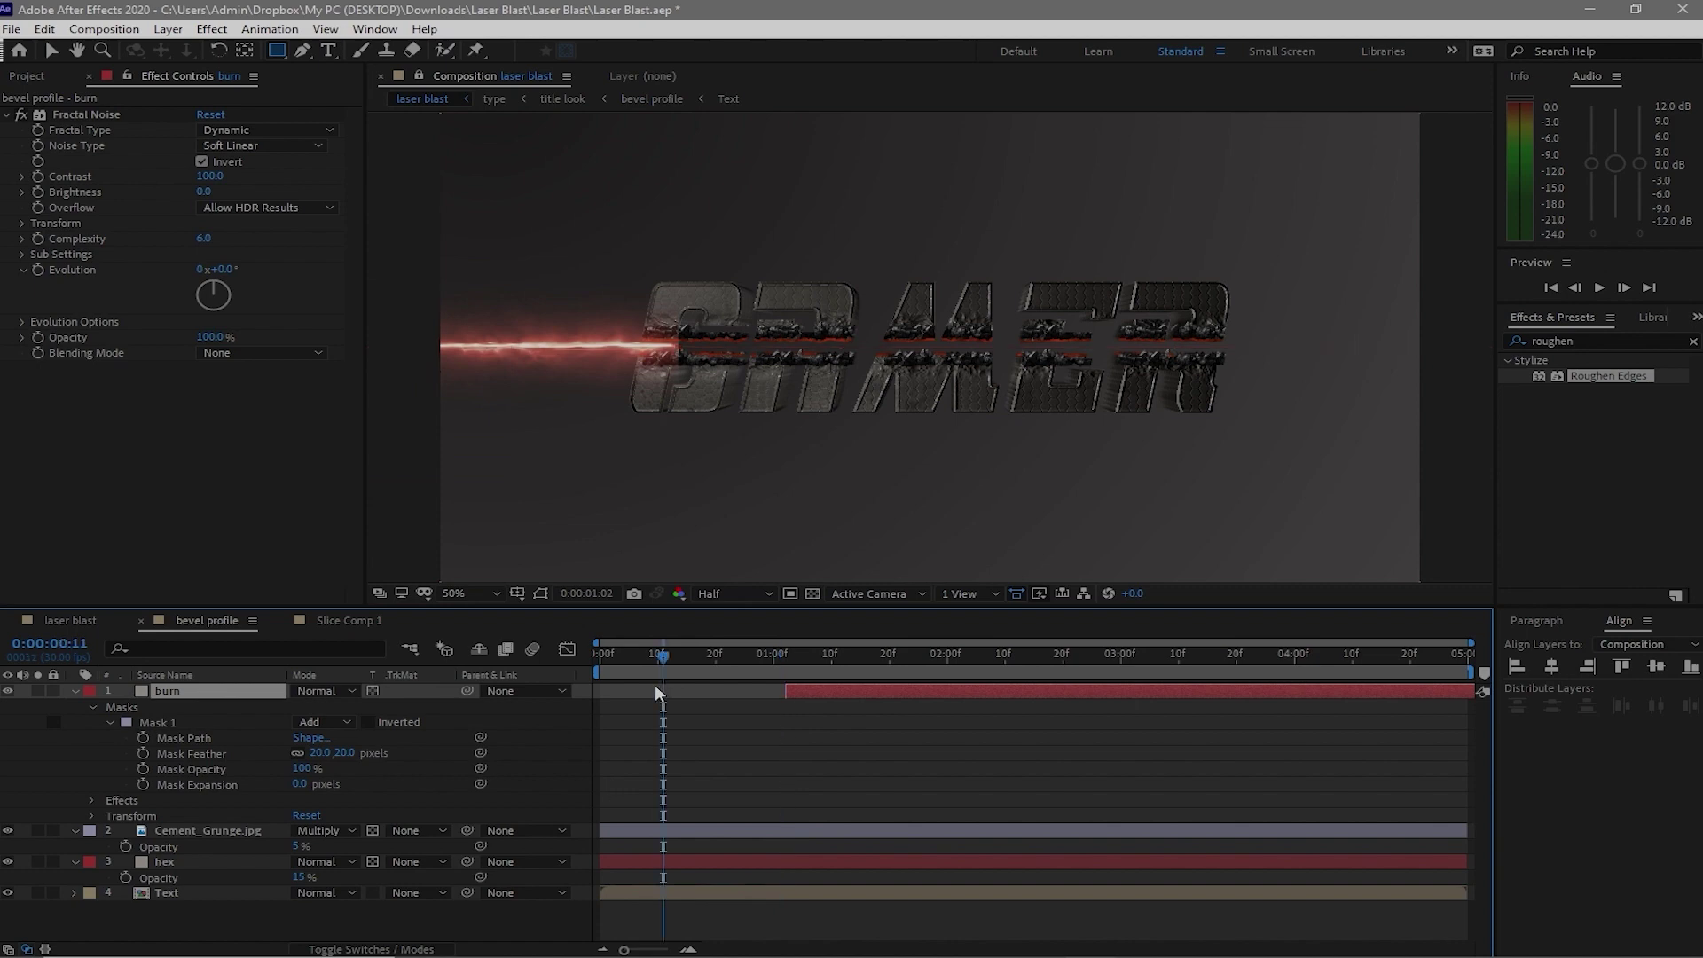
click(70, 620)
drag(664, 656, 827, 711)
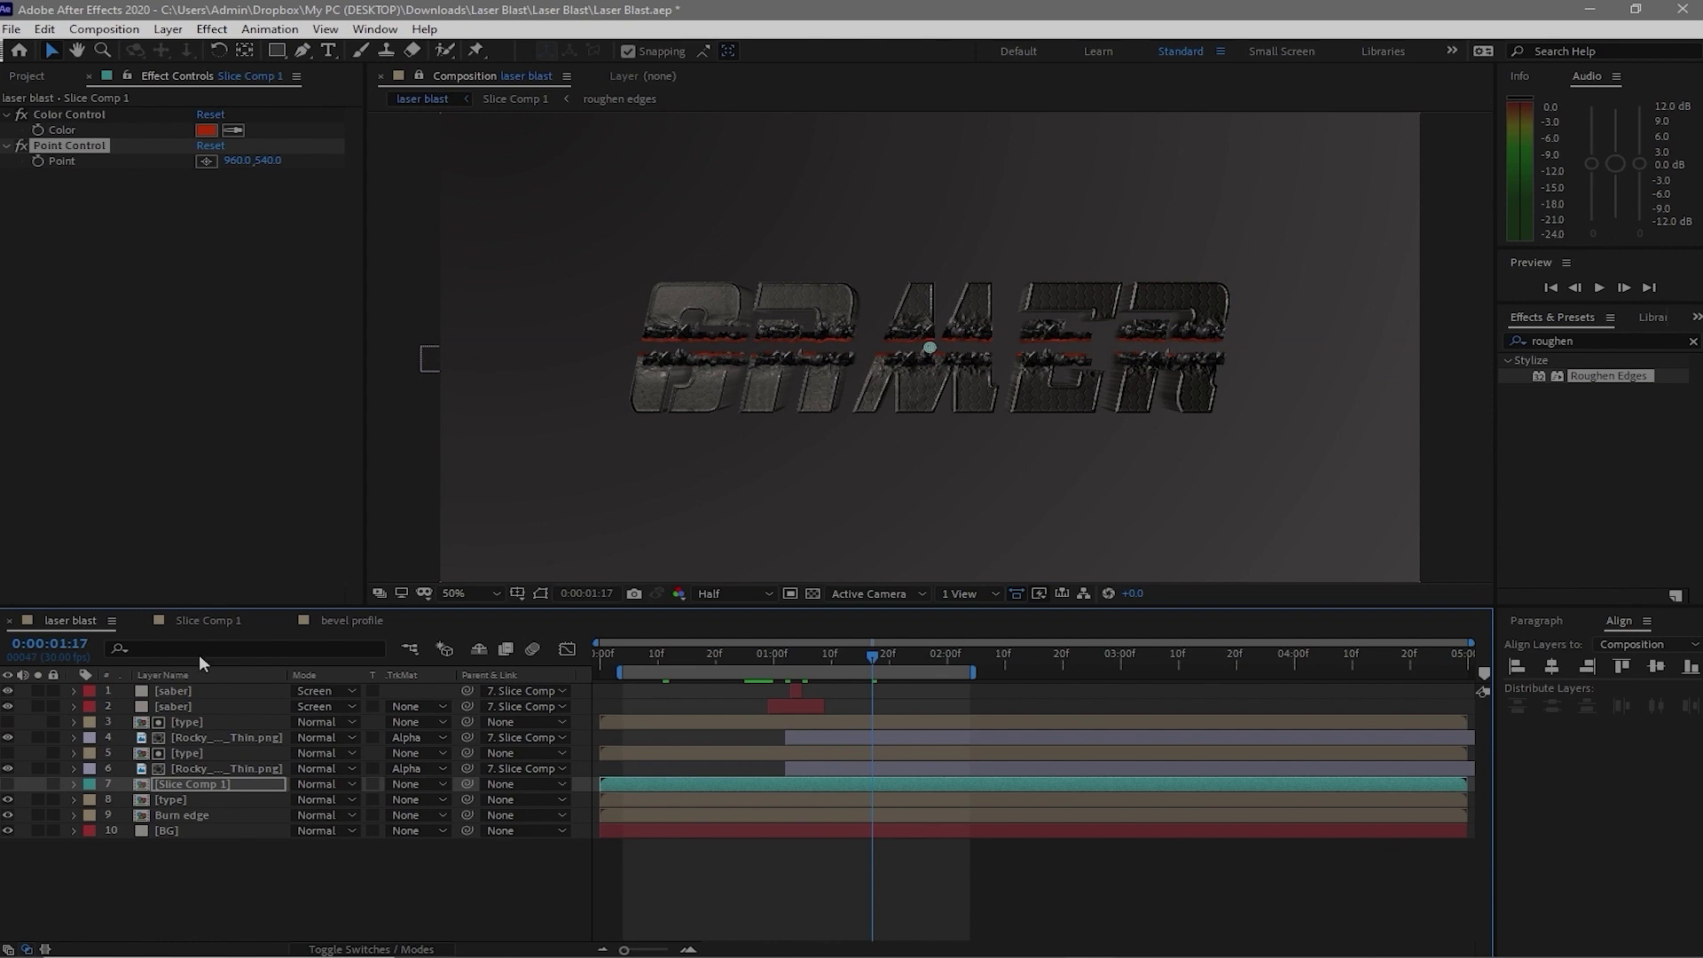
Dock the bevel profile timeline below the laser blast timeline and enlarge both so their layers are accessible together
click(344, 625)
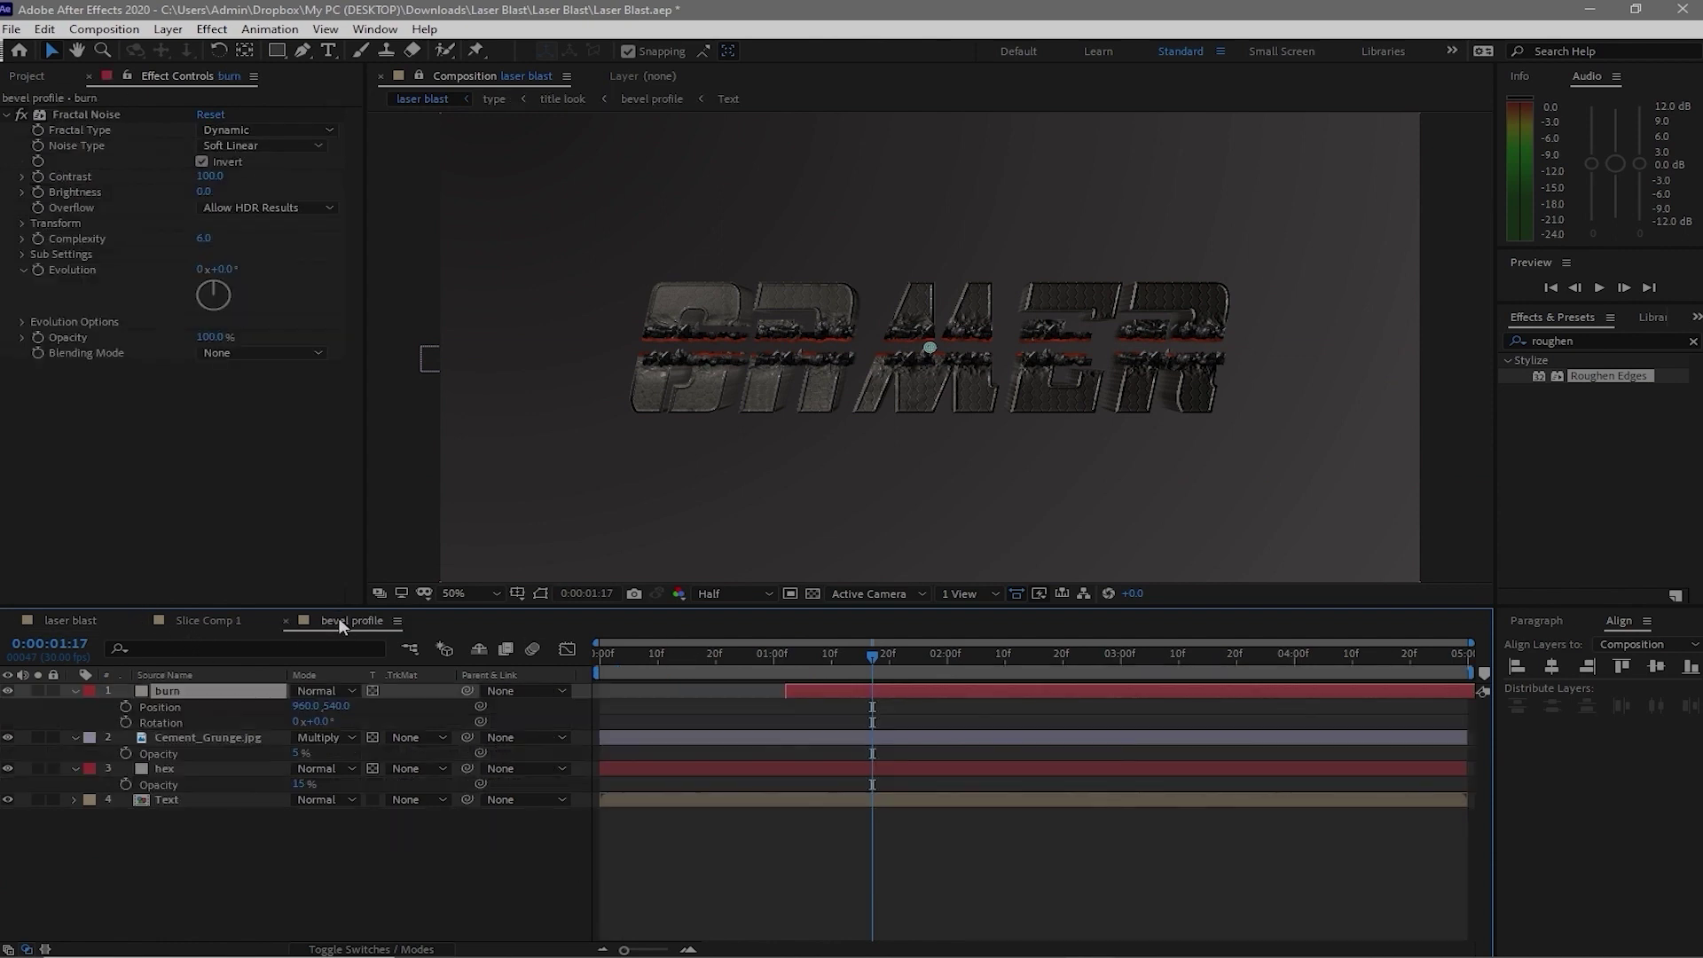
drag(337, 618, 266, 949)
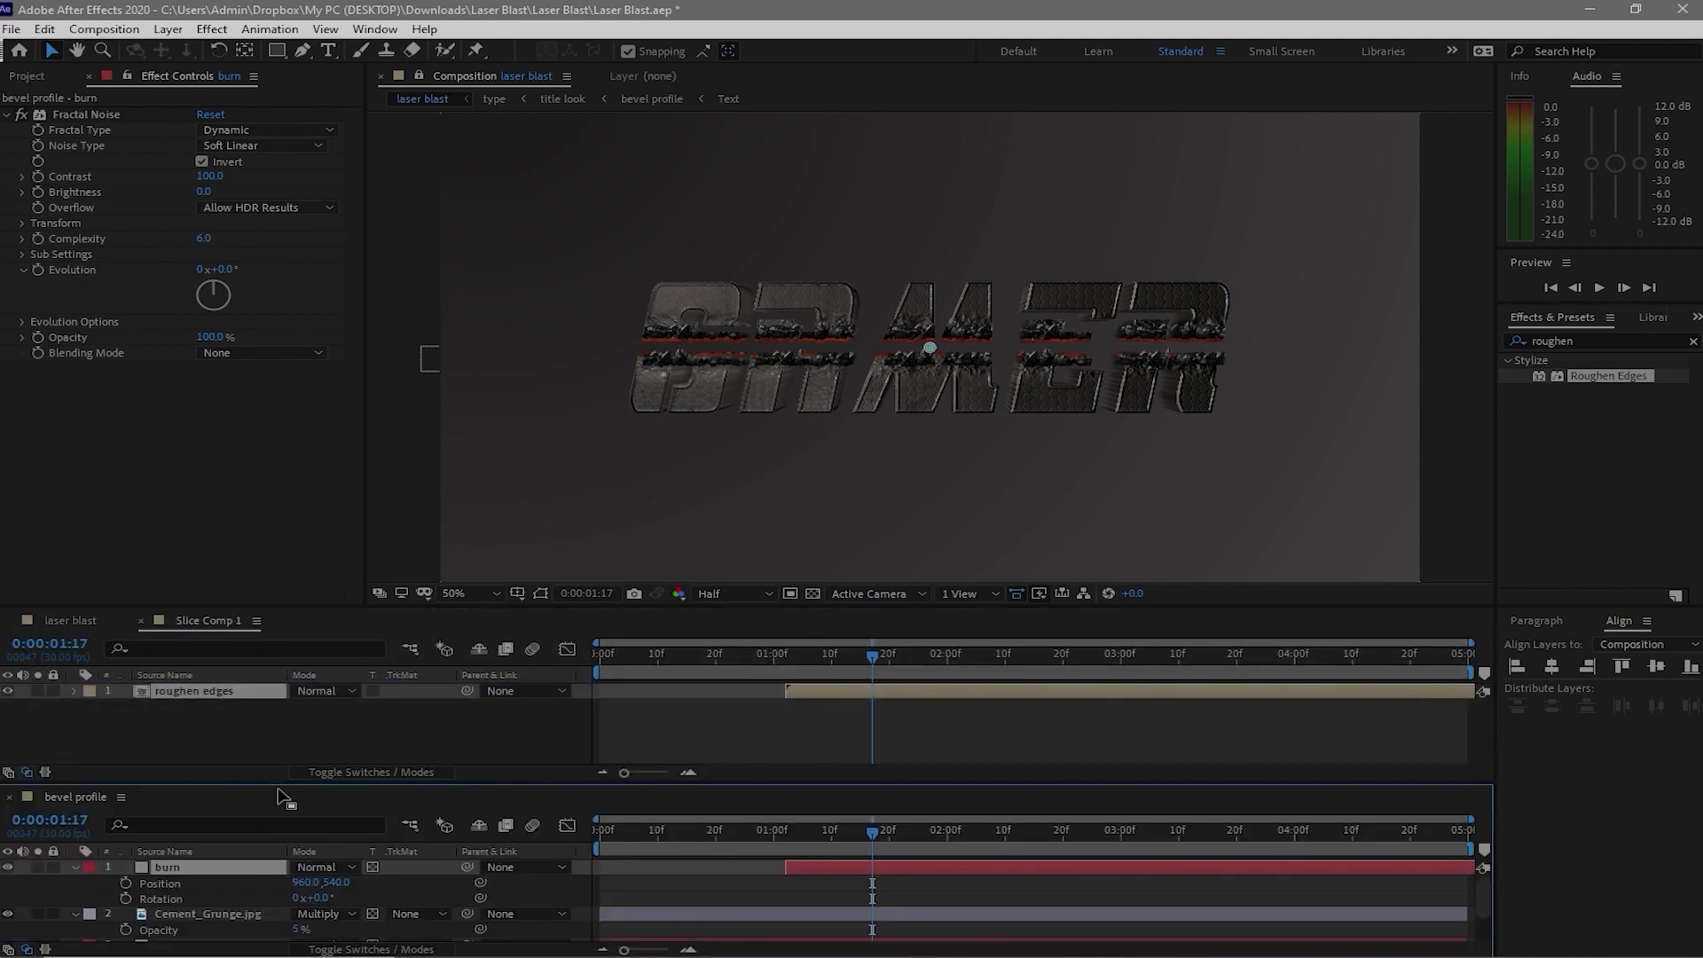
drag(273, 782, 275, 725)
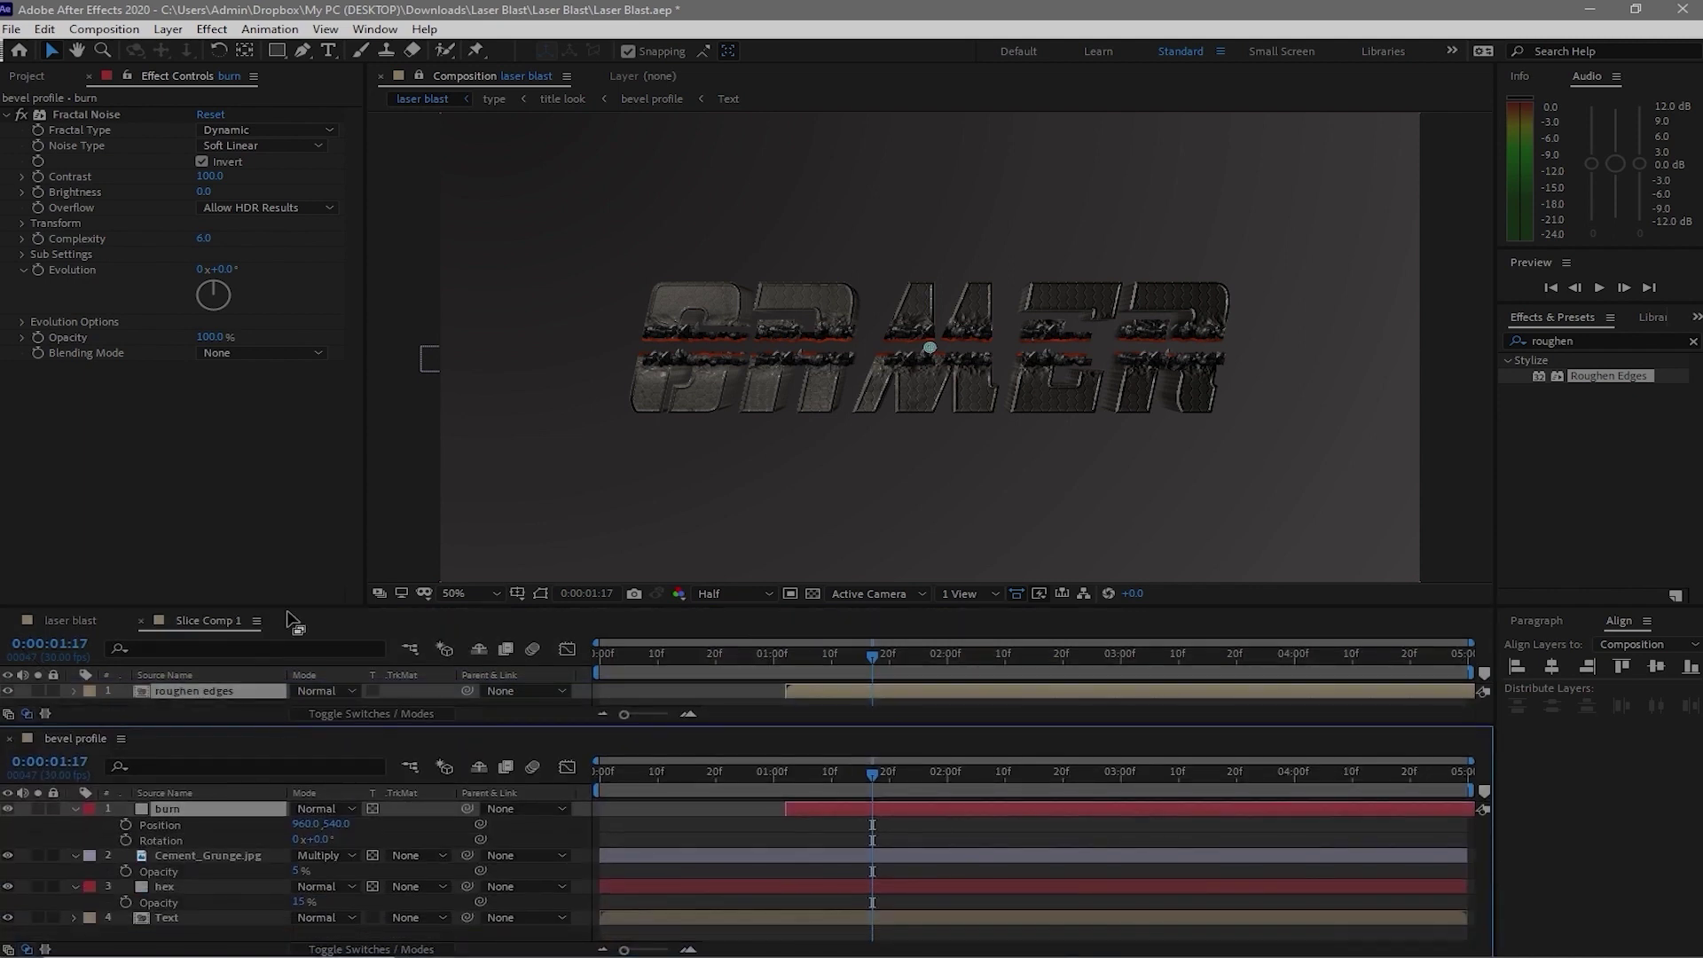
drag(295, 612, 301, 503)
click(56, 516)
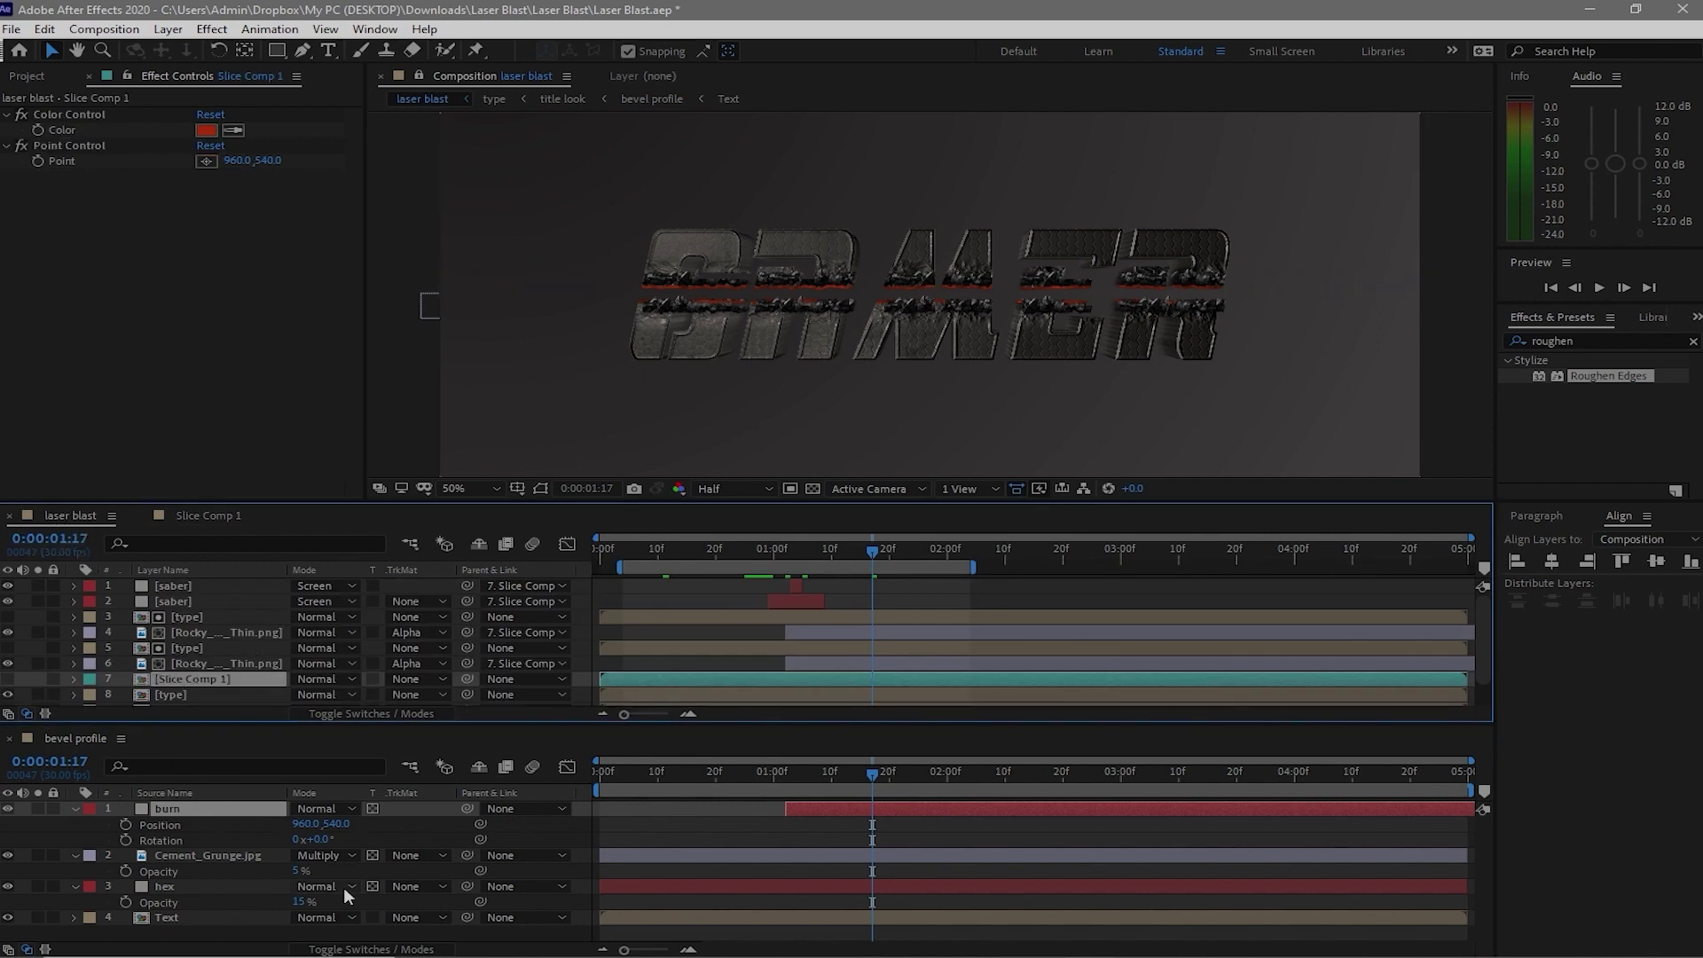
Link the burn layer's Position and Rotation by expression to the same properties of Slice Comp 1 in laser blast
key(r)
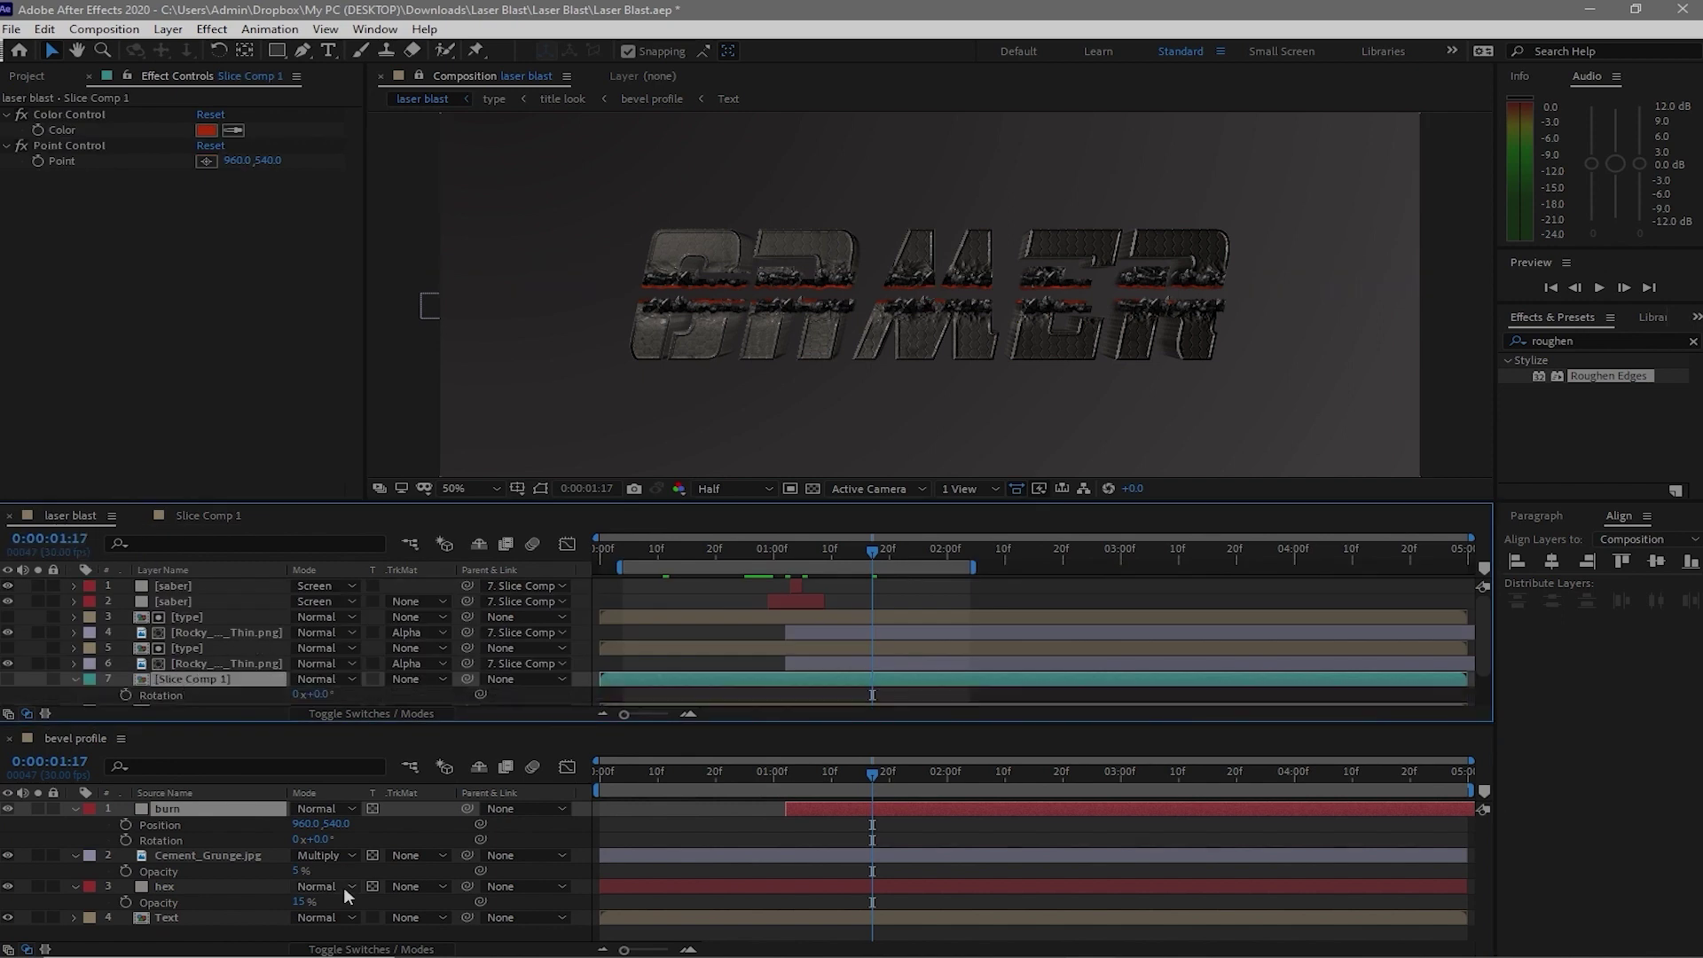
key(p)
click(200, 811)
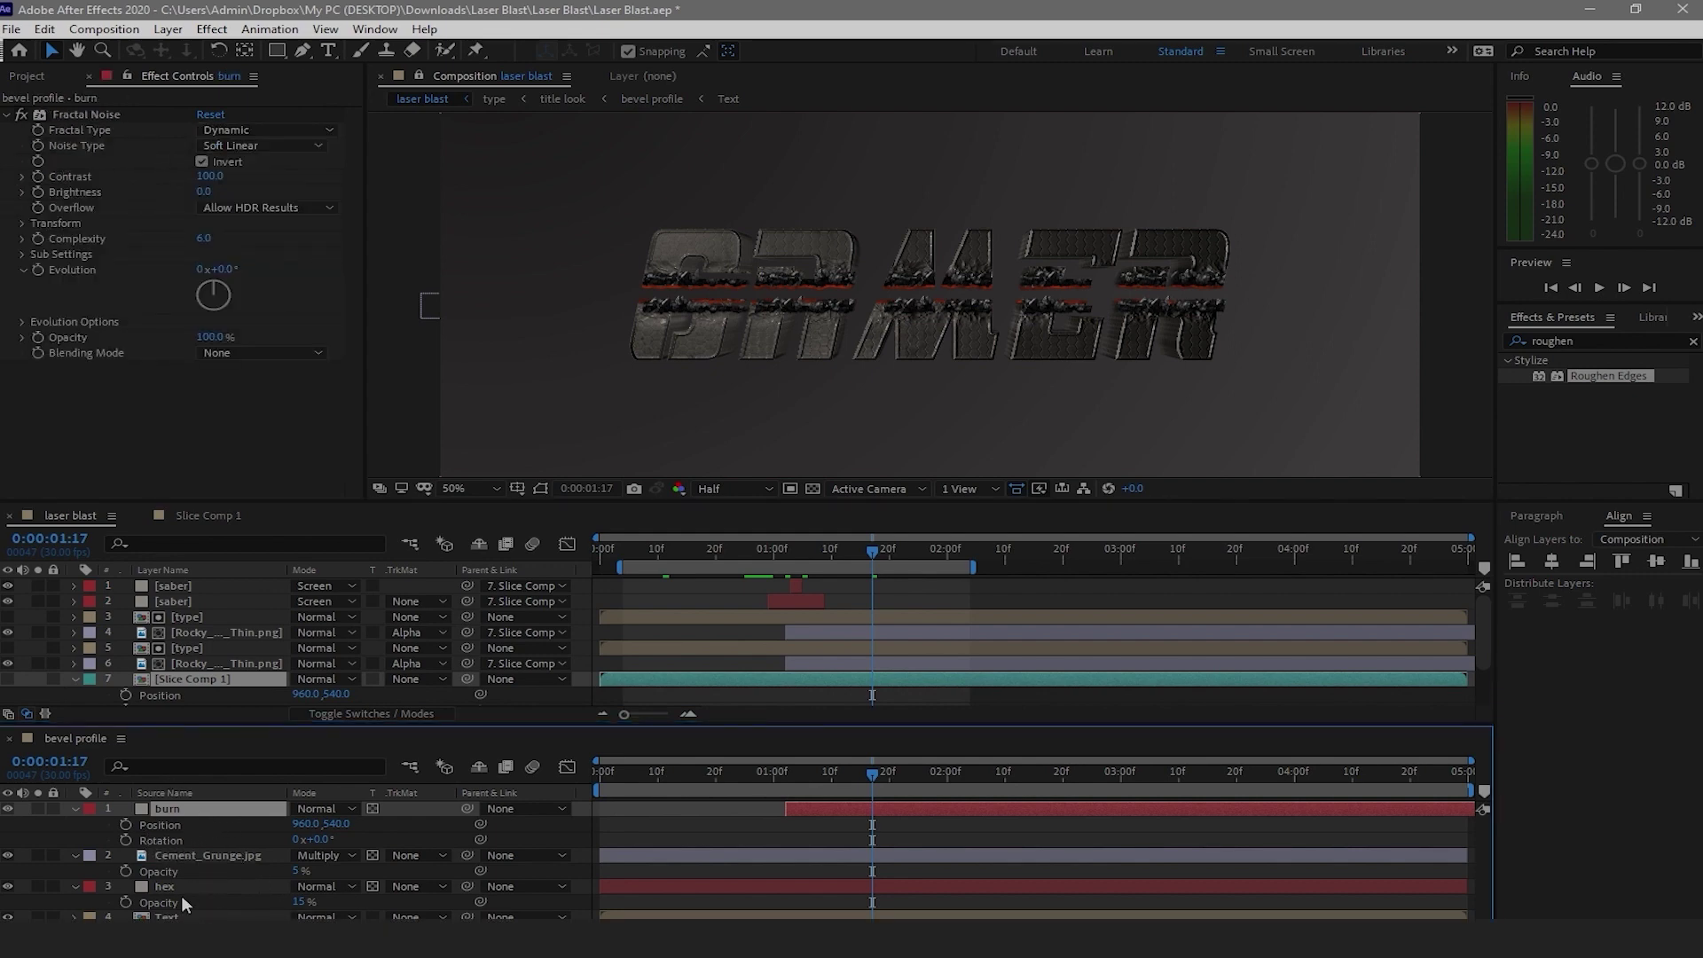
alt+click(125, 824)
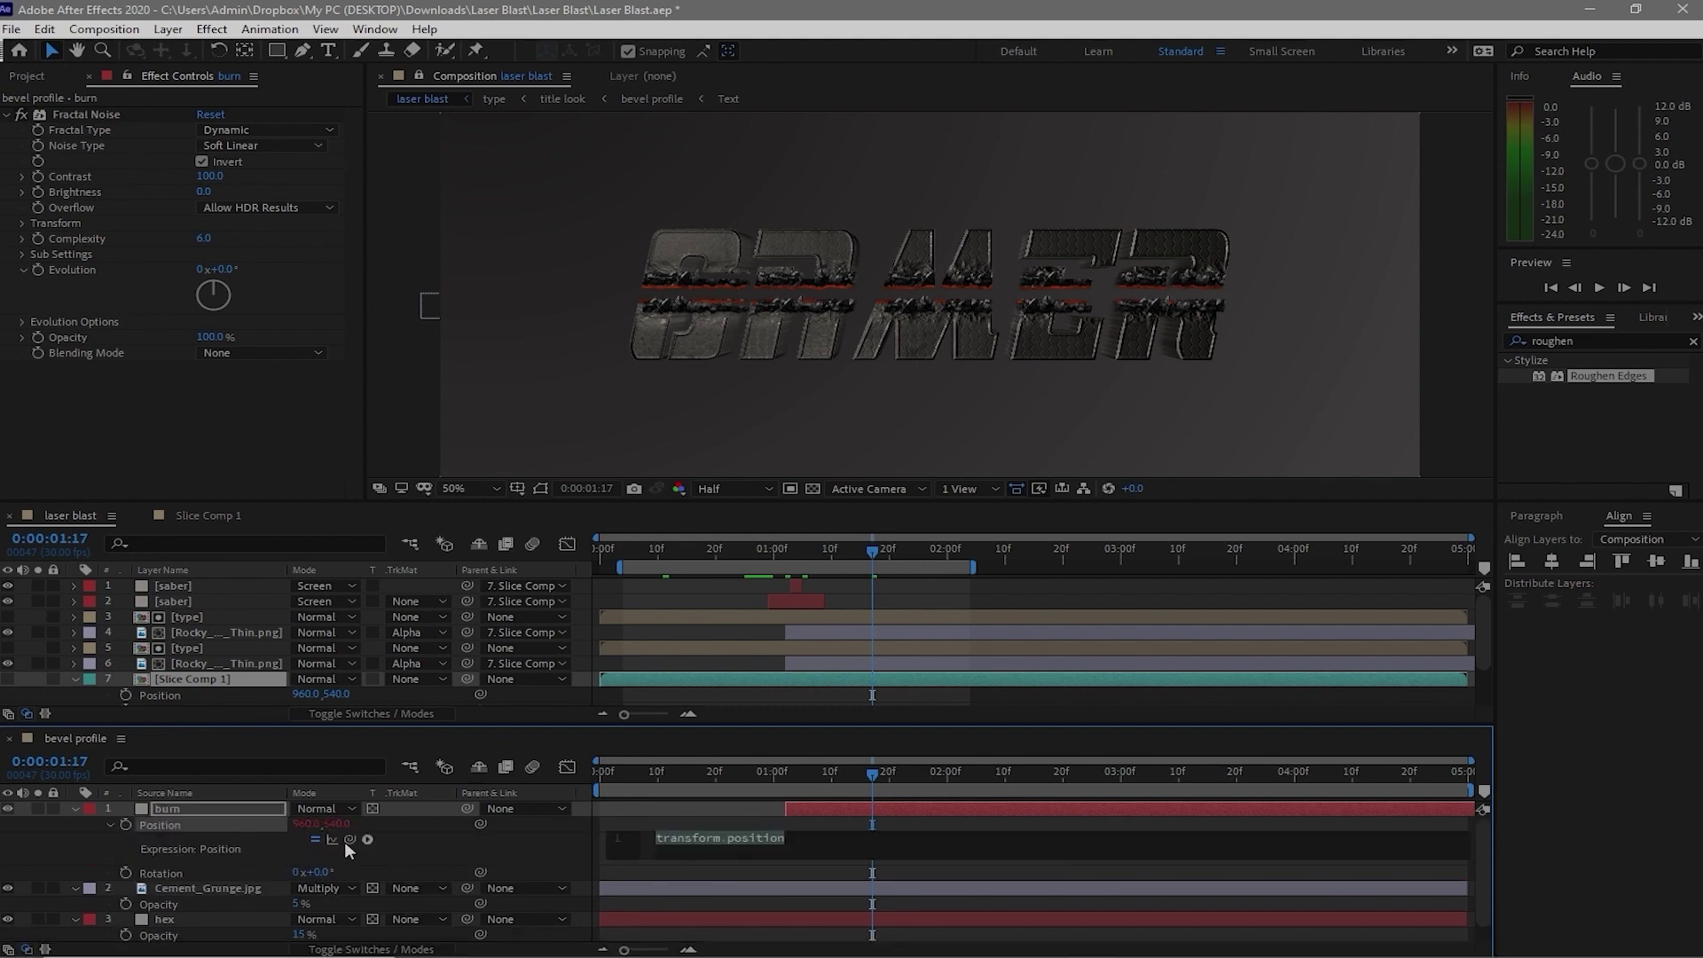
mouse_move(349, 839)
mouse_down()
mouse_move(177, 701)
mouse_move(153, 635)
mouse_up()
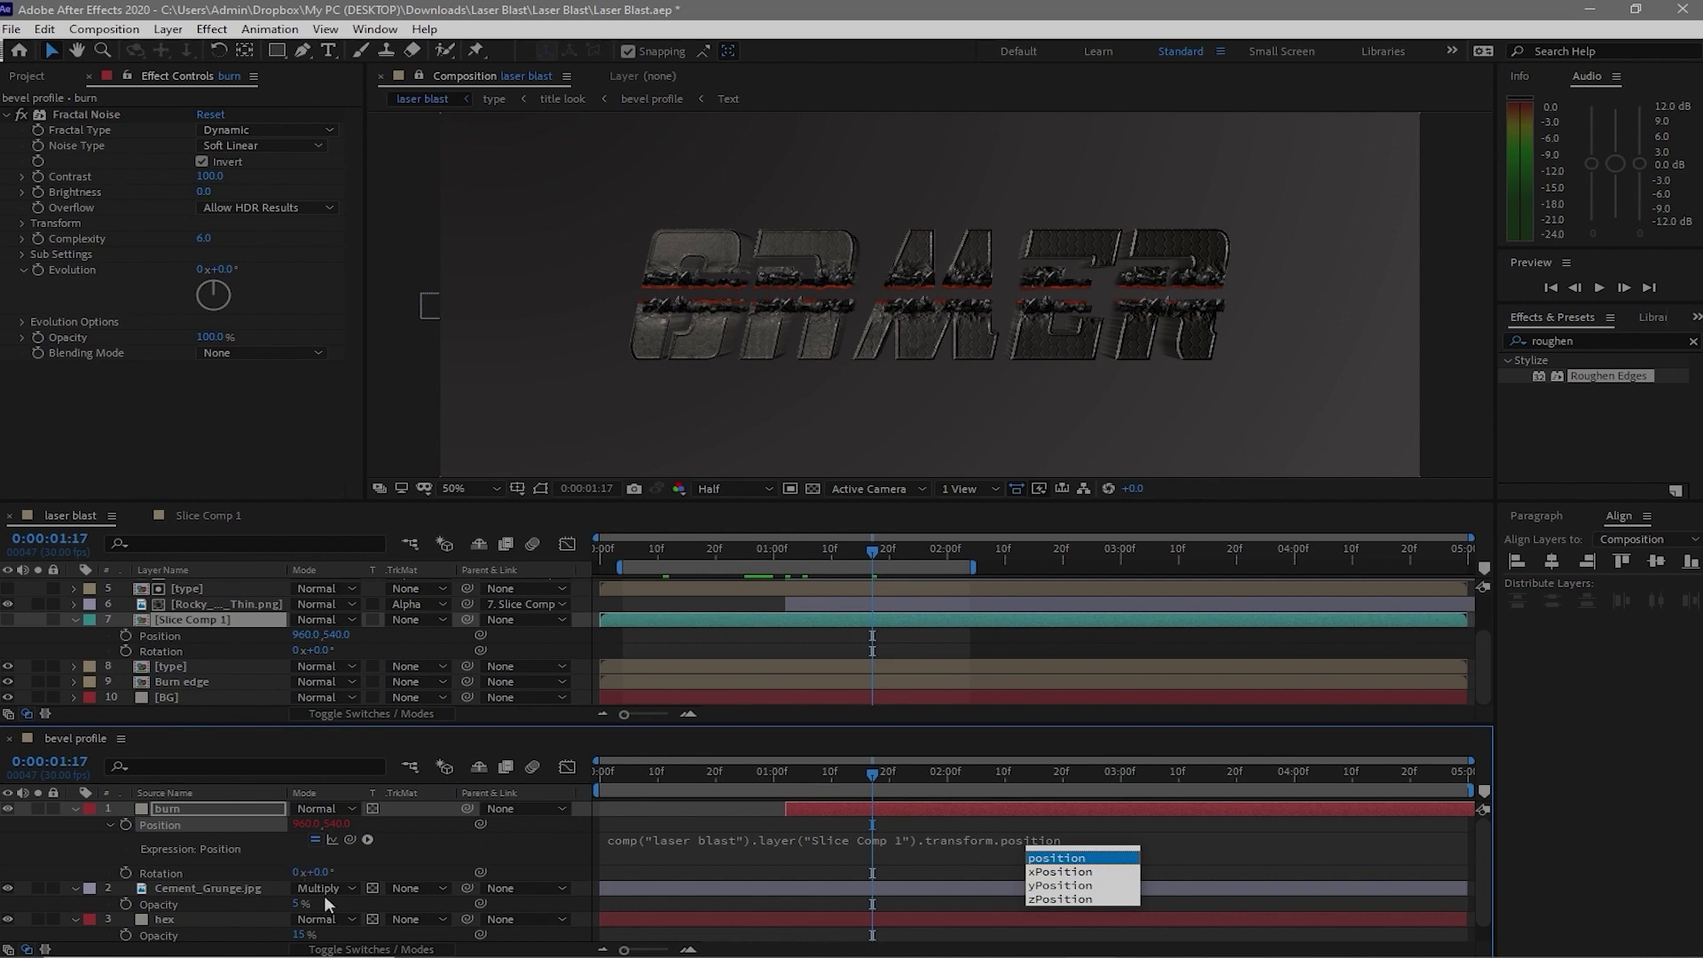
alt+click(126, 869)
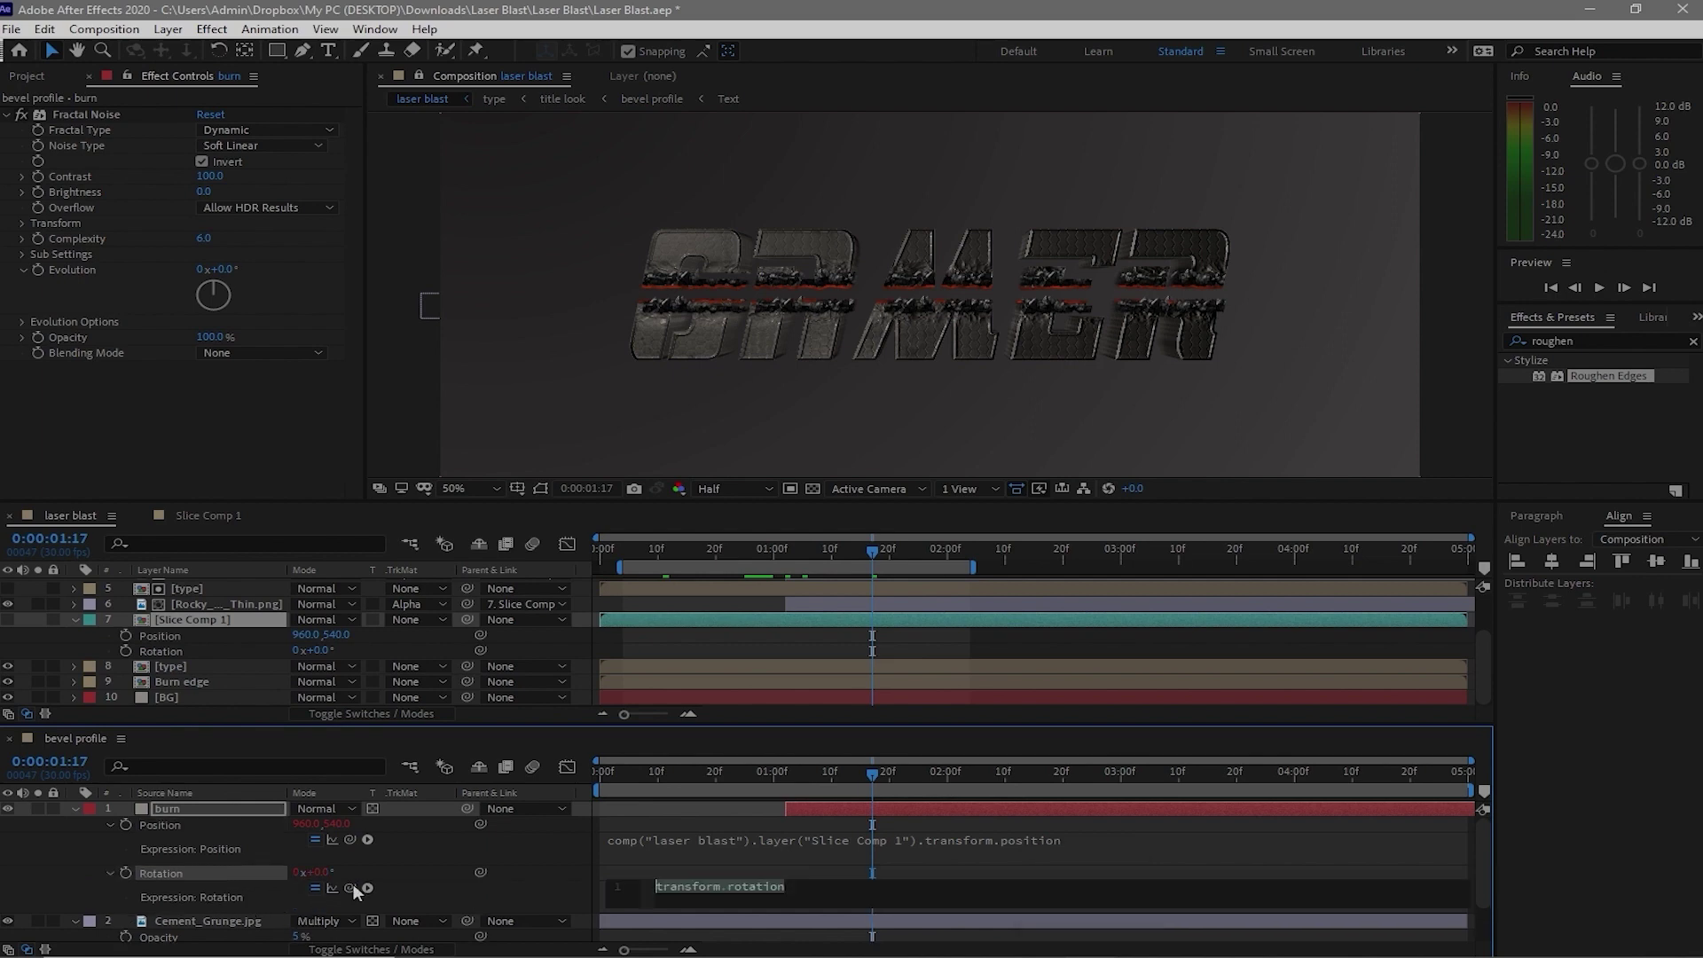
drag(349, 887, 205, 649)
drag(205, 647, 205, 650)
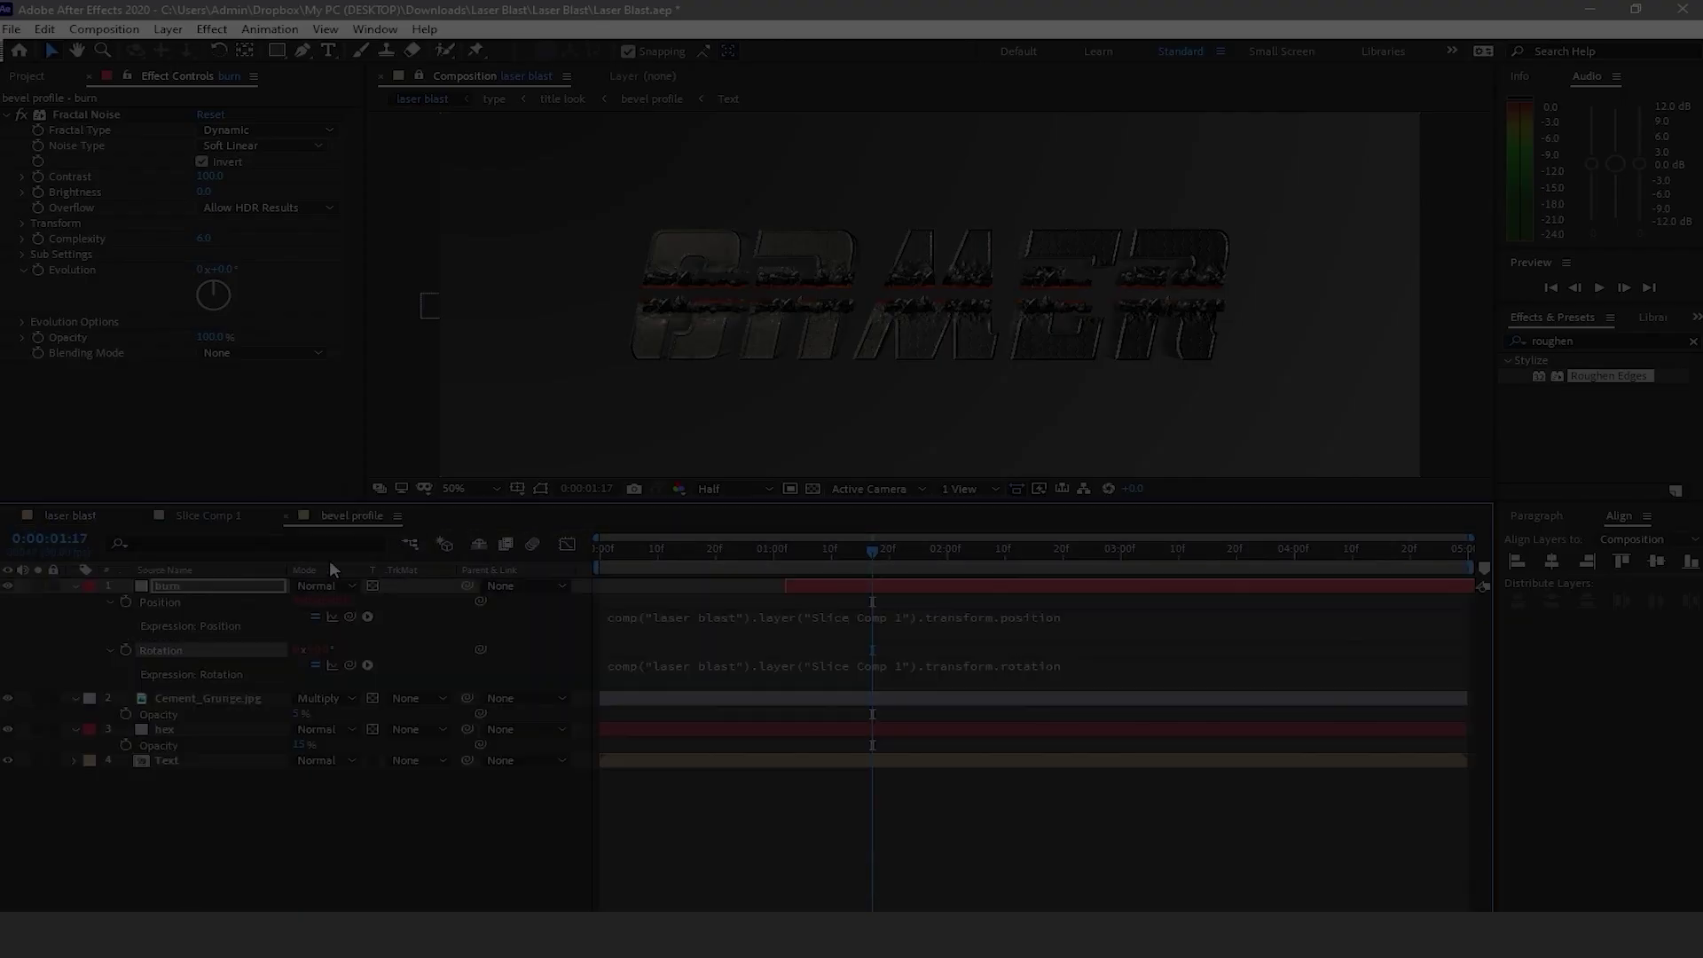
Reduce the timeline area, collapse the open layer properties in bevel profile, and tidy the Slice Comp 1 properties in laser blast
drag(290, 499, 290, 635)
click(74, 718)
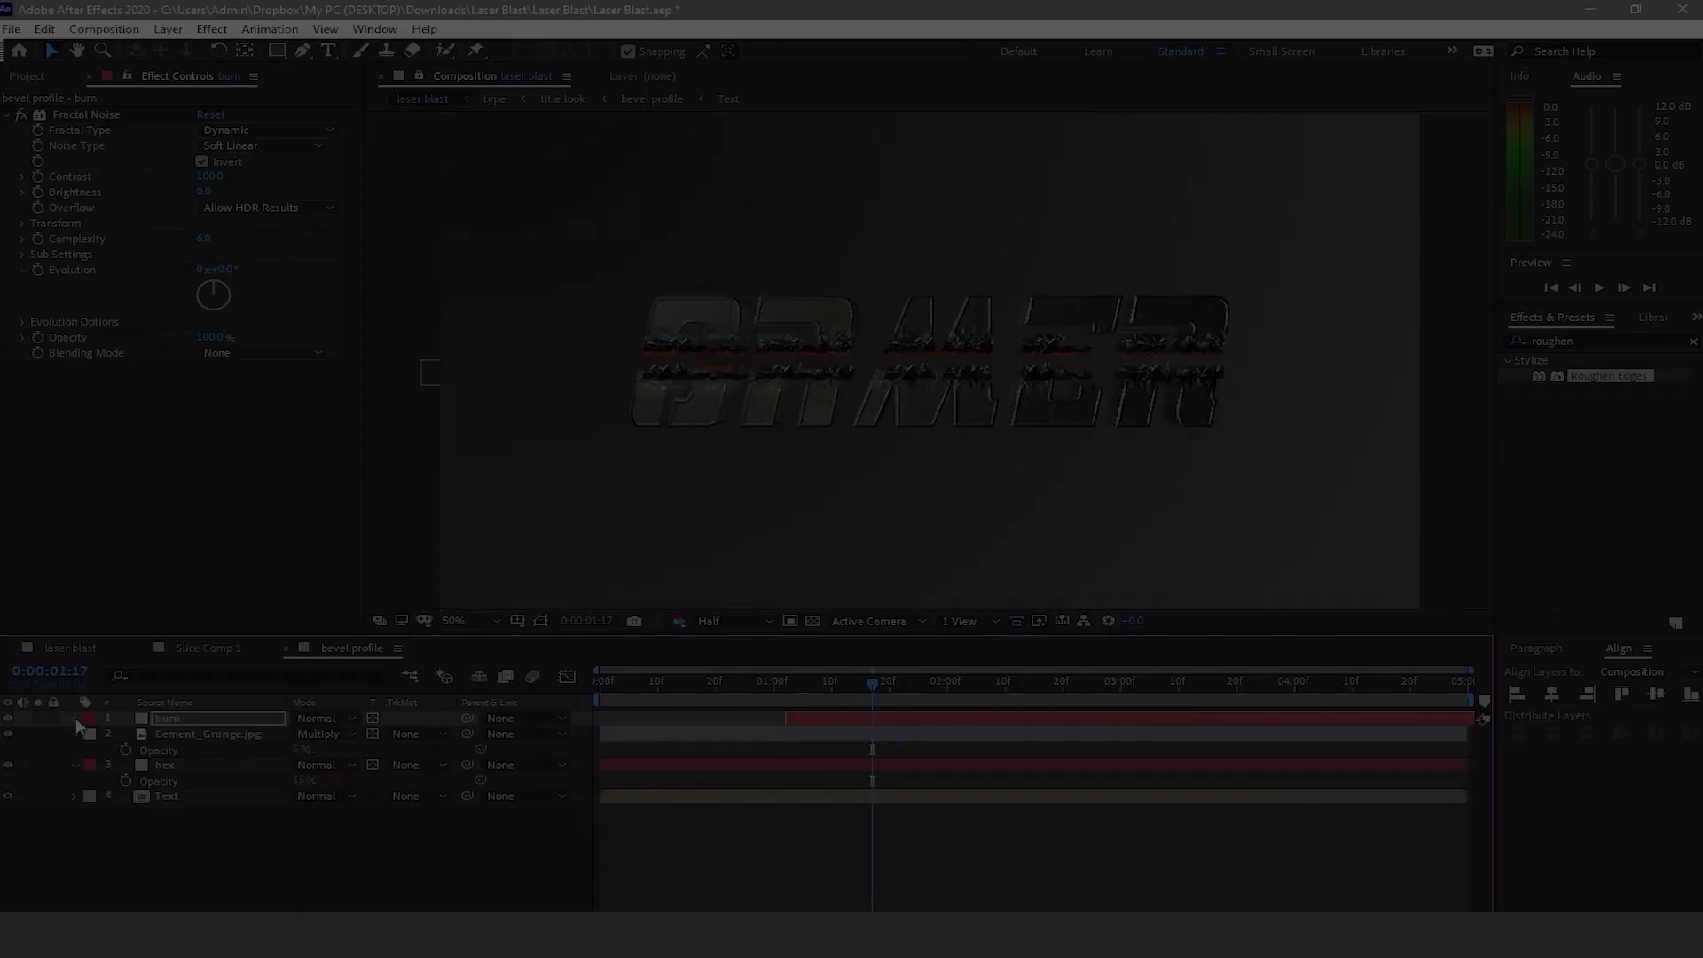
click(75, 734)
click(75, 749)
click(69, 648)
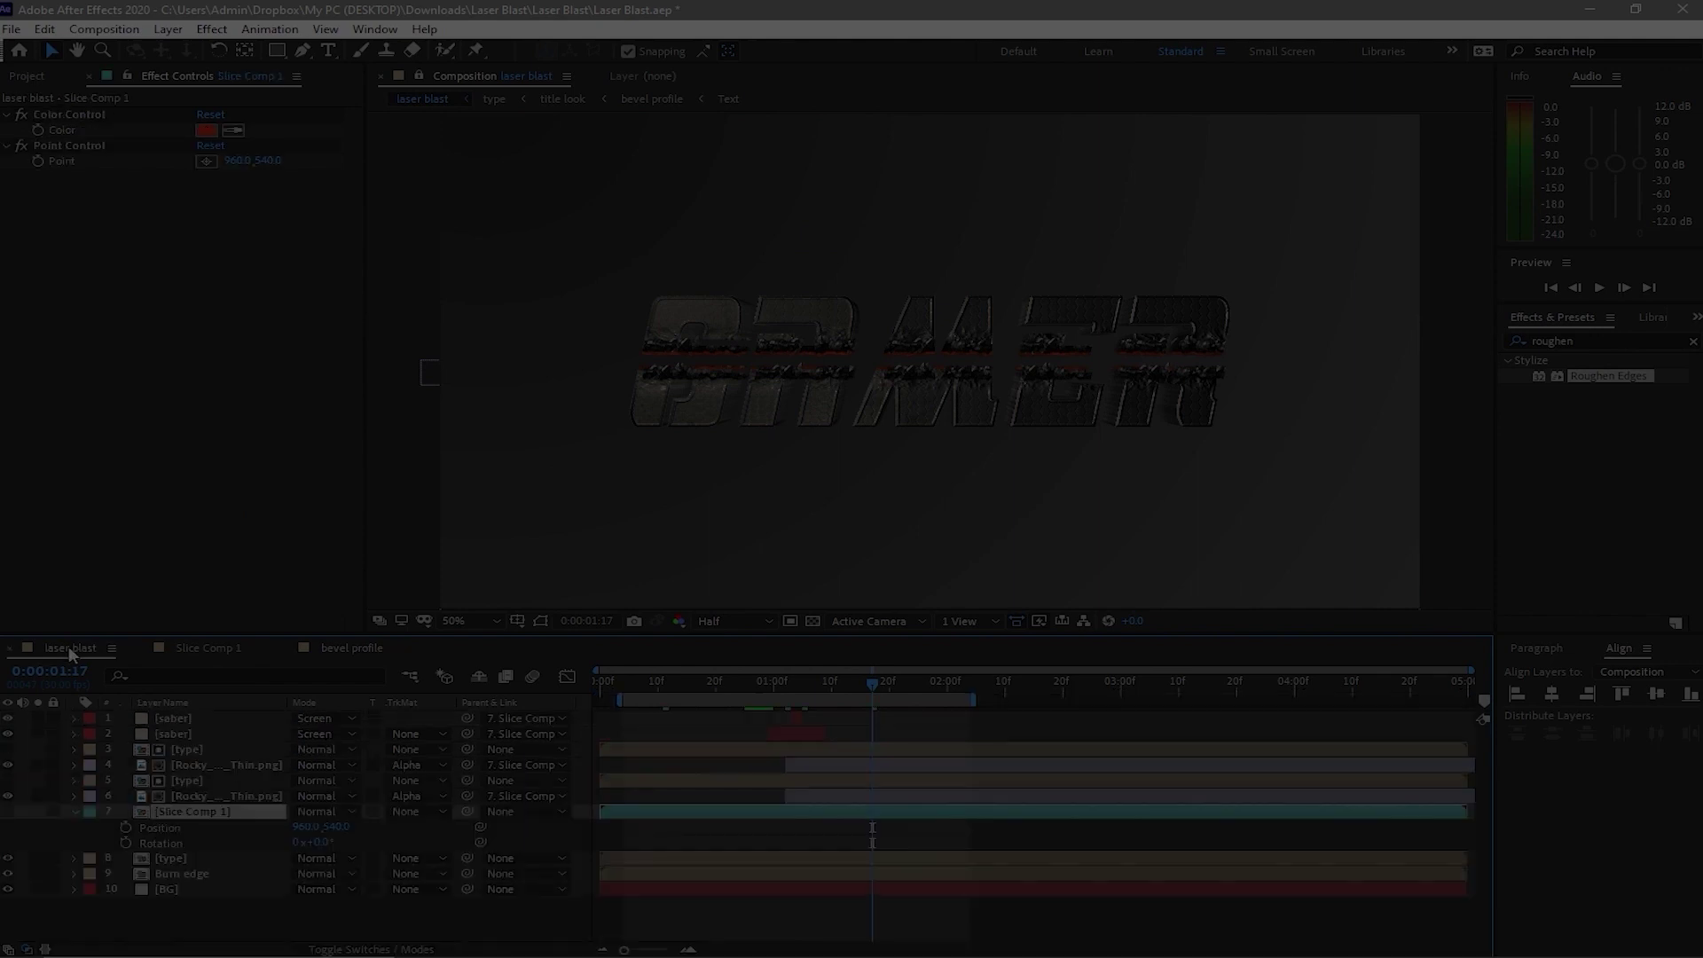
click(74, 812)
click(144, 891)
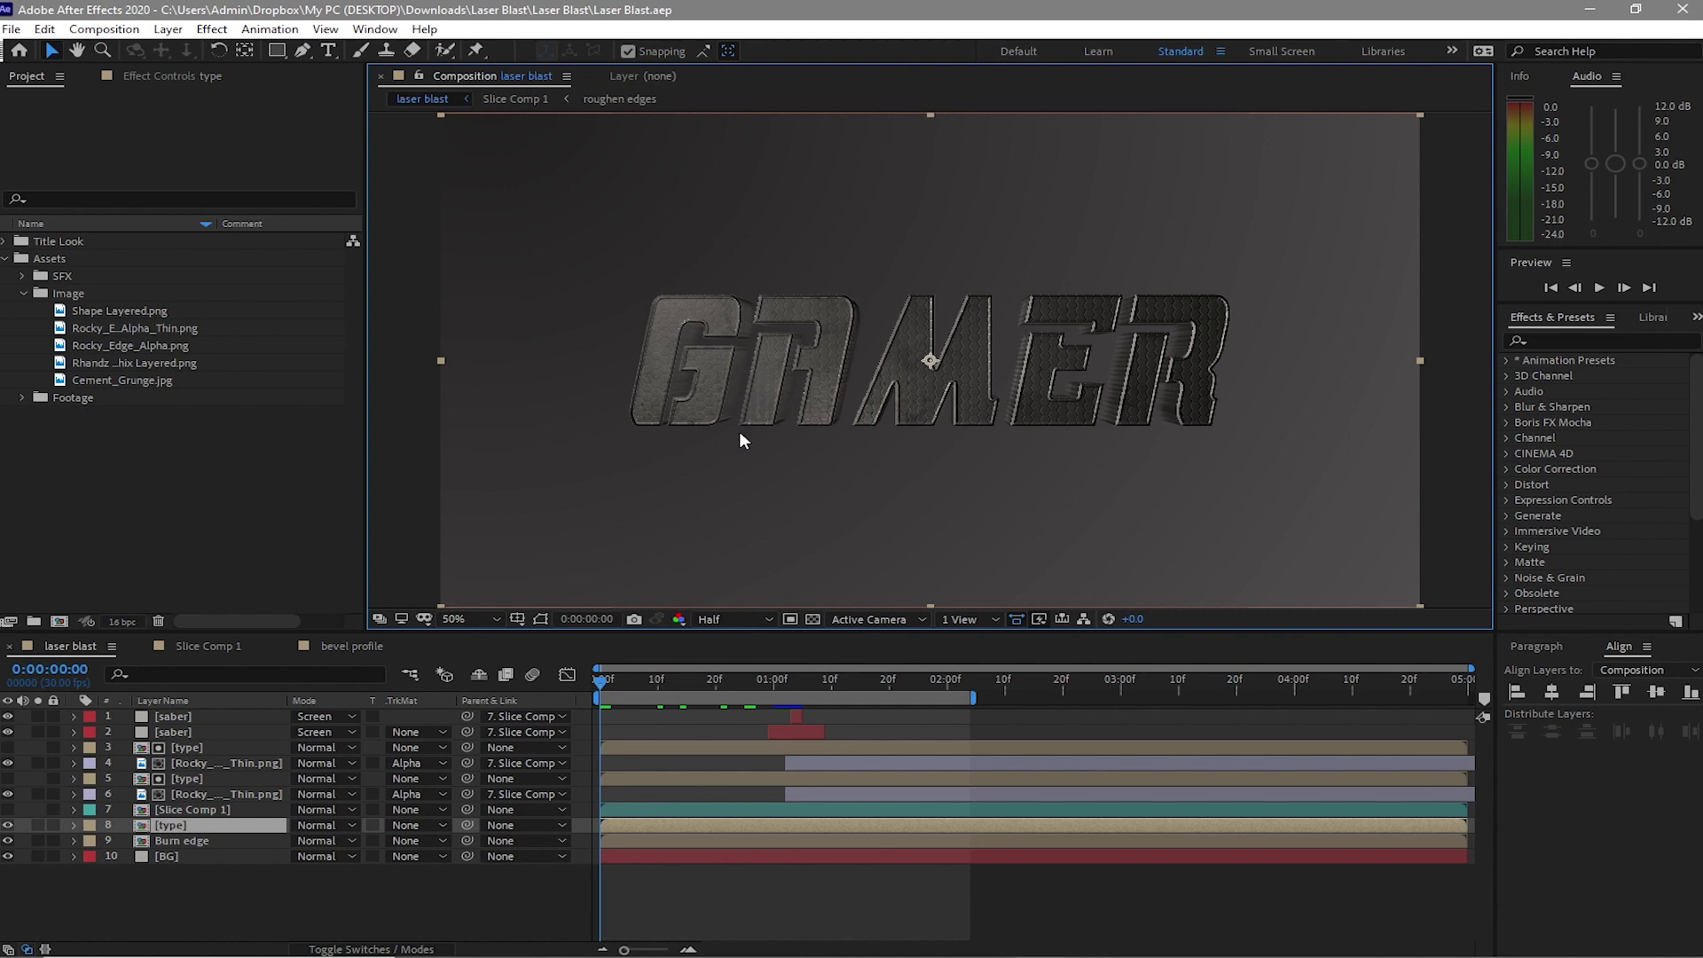
Duplicate the topmost type layer in laser blast and solo the copy above its track-matte pair
click(188, 748)
click(45, 28)
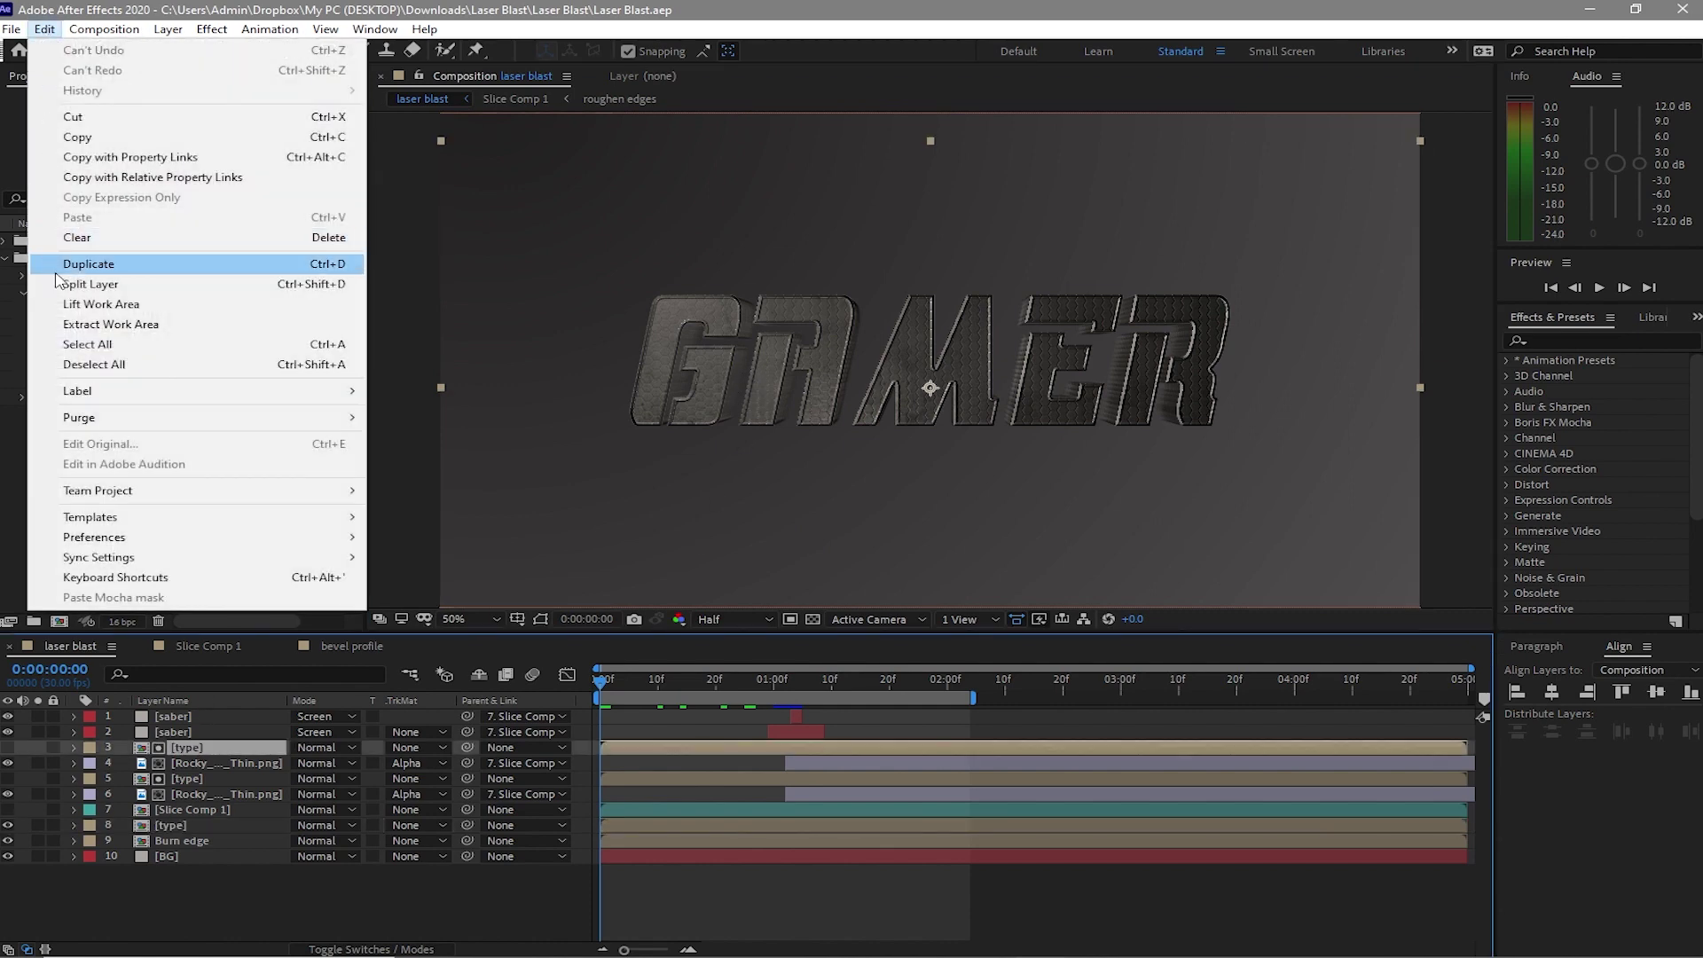
click(66, 264)
click(38, 748)
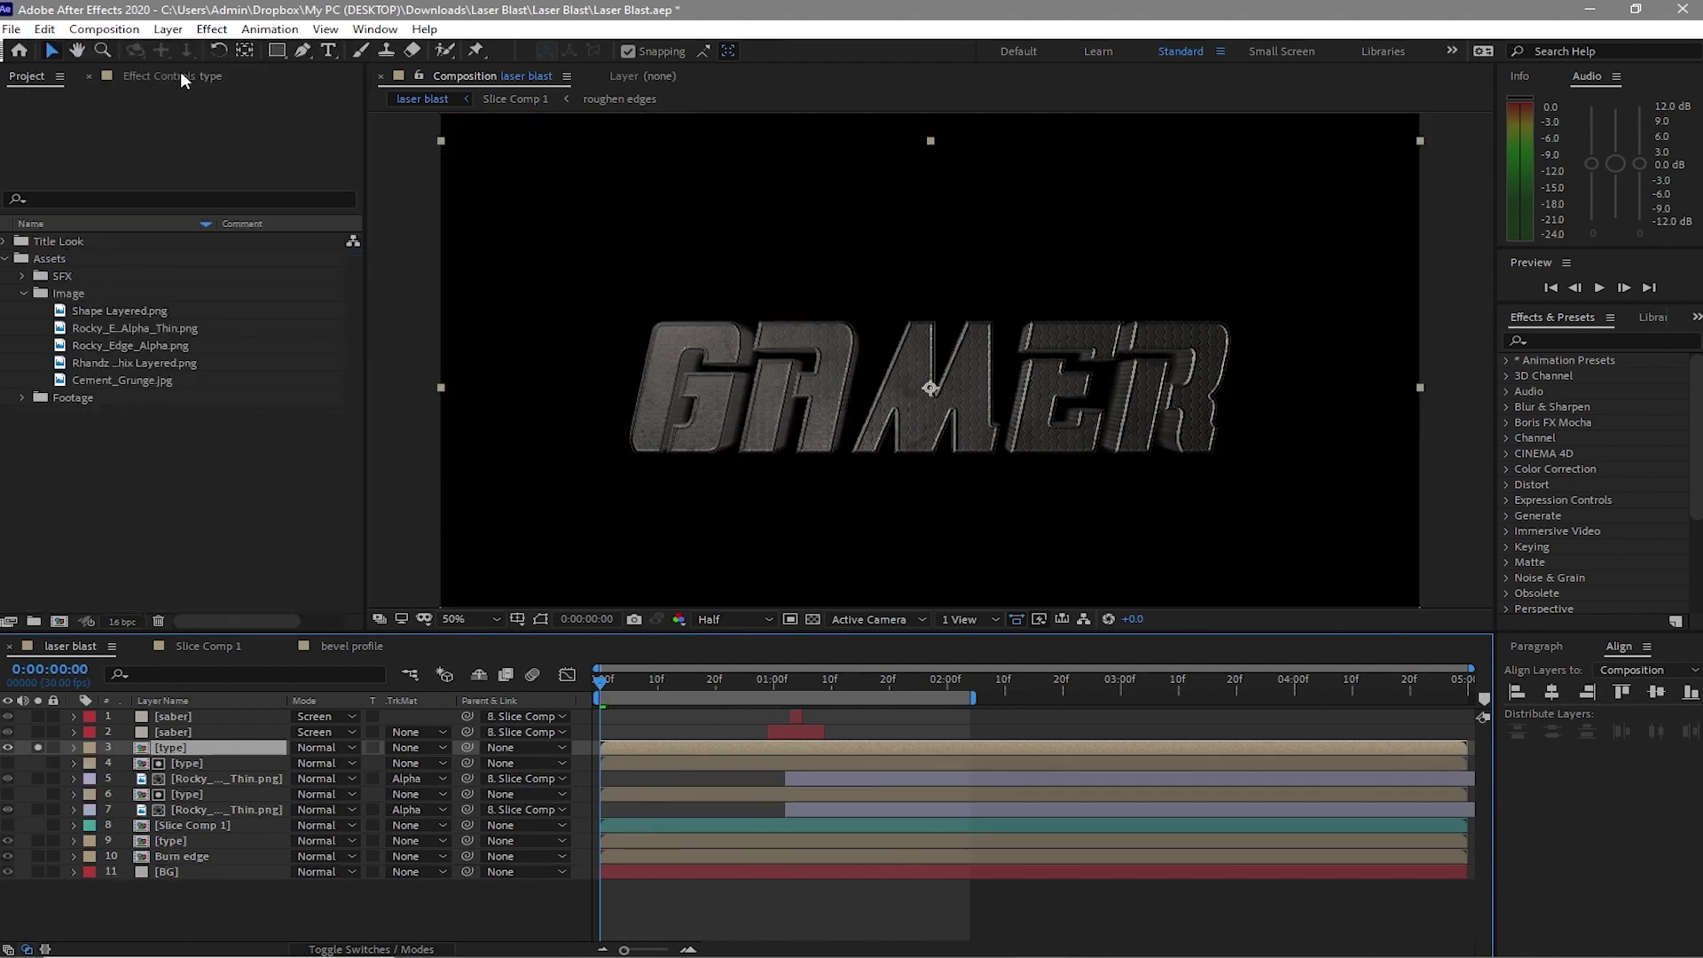
Turn off Invert Matte in the duplicated type layer's Set Matte effect and apply CC Pixel Polly to it
click(179, 75)
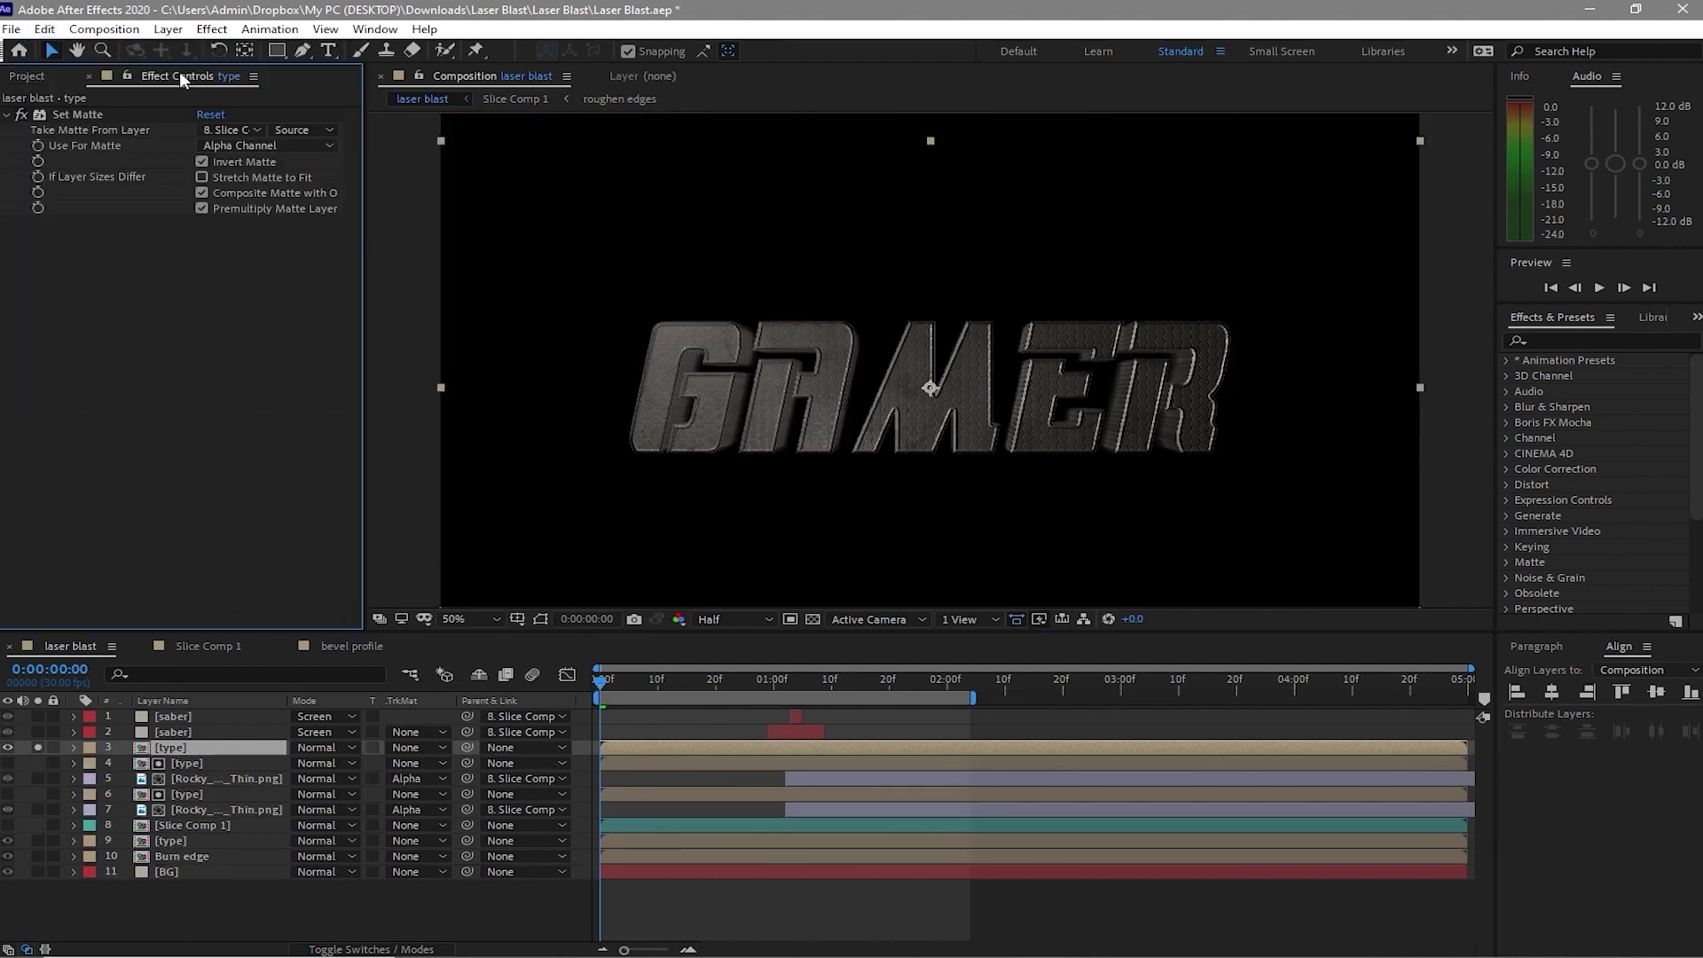
click(201, 162)
click(213, 29)
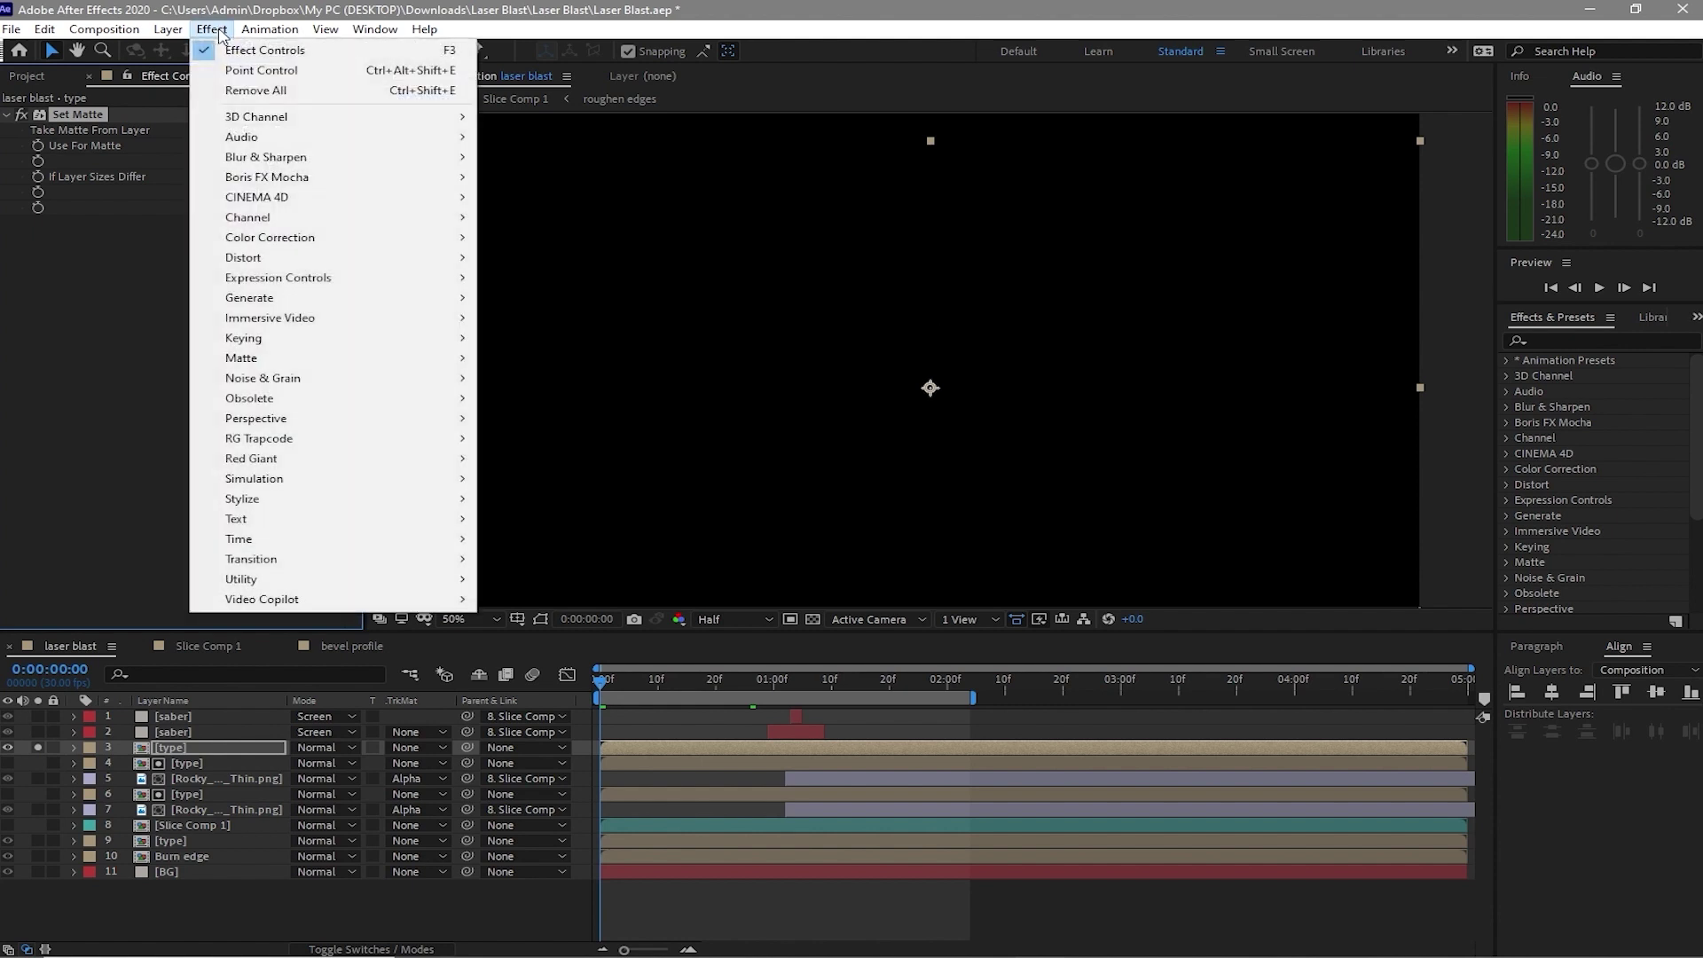
mouse_move(330, 487)
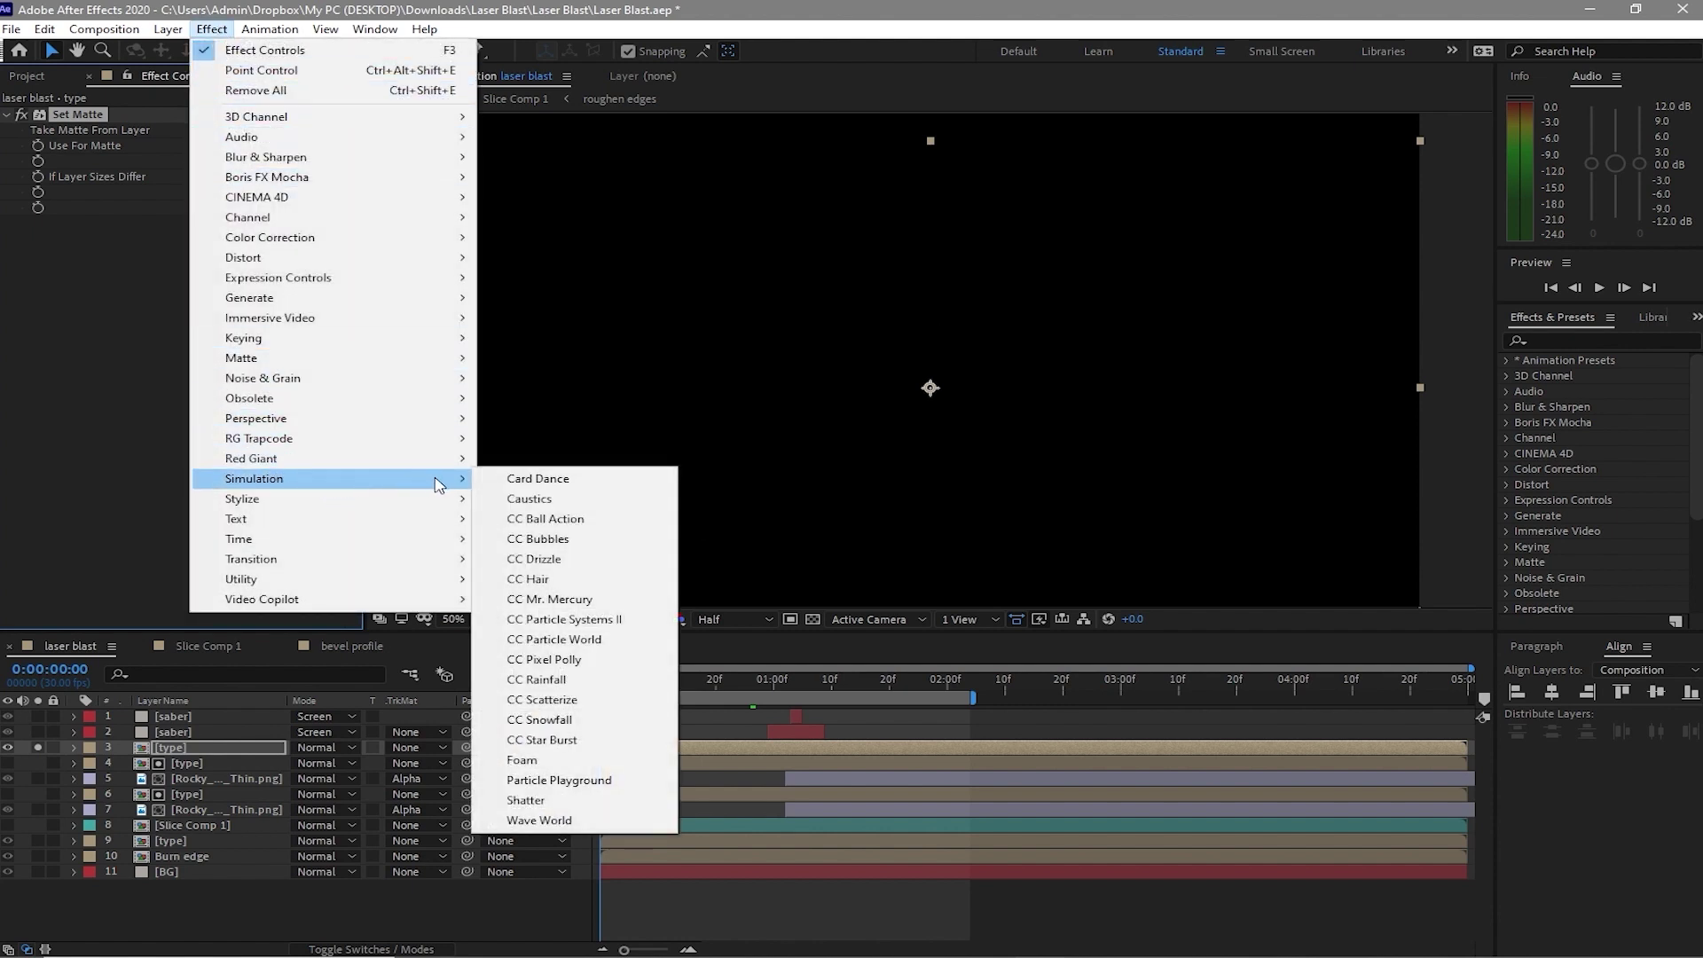
click(520, 664)
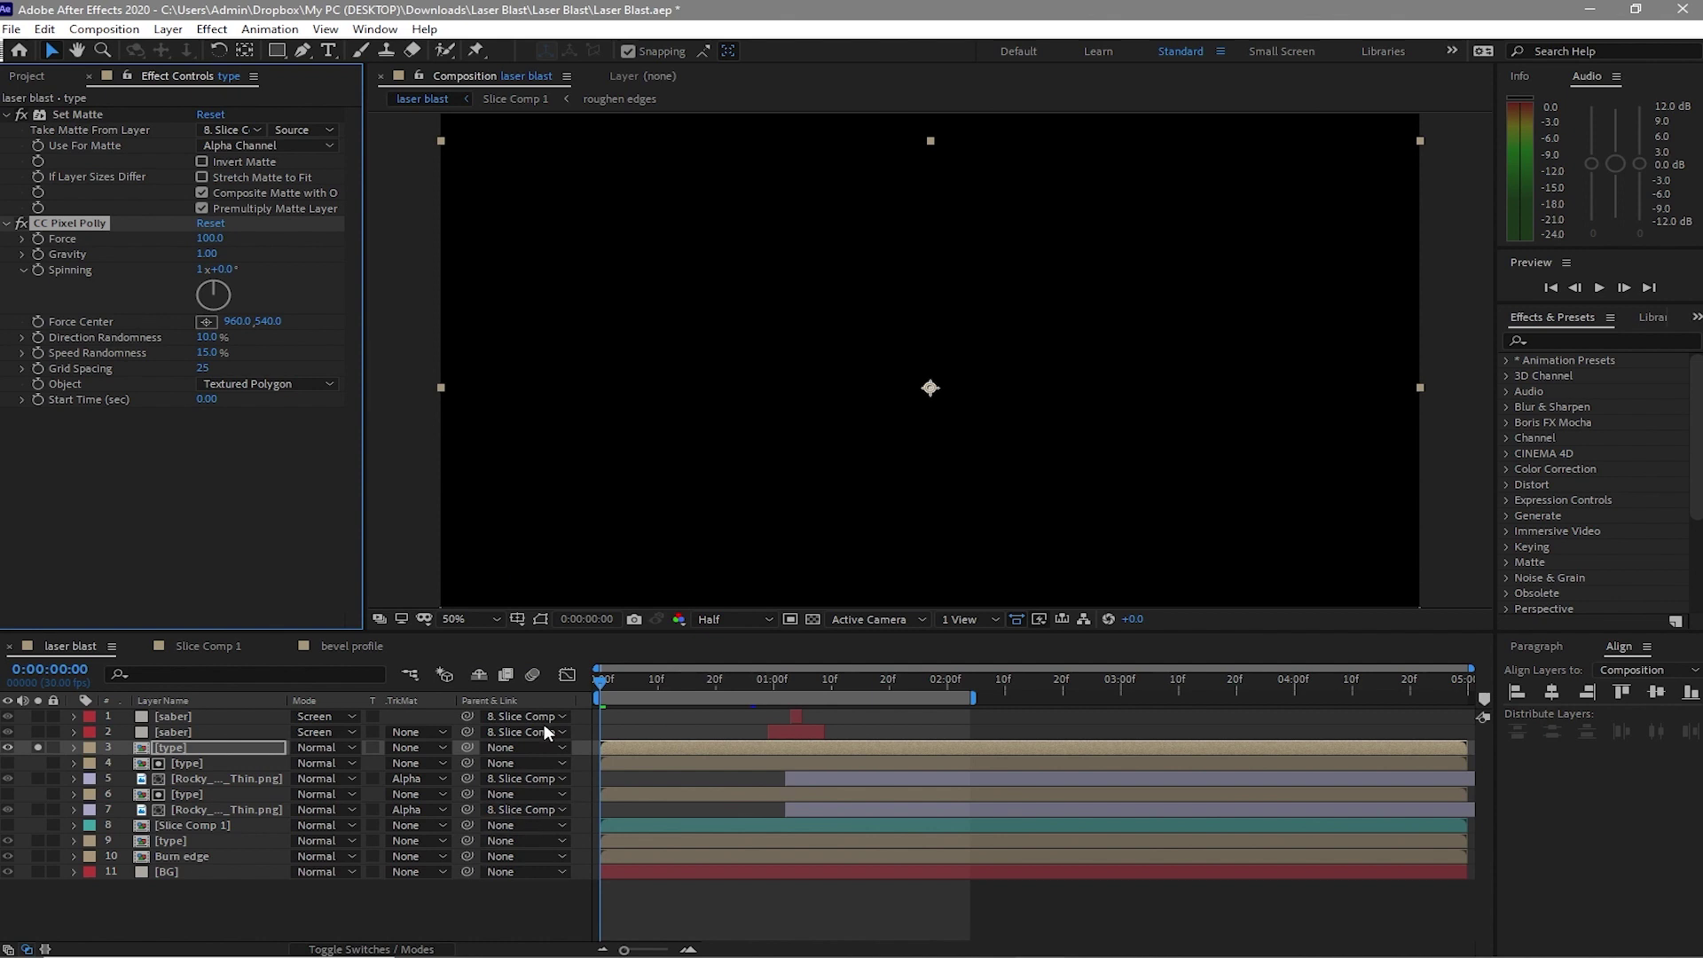
At 0:00:01:02, set CC Pixel Polly's Start Time to 0.98 on the duplicated type layer
drag(596, 678, 779, 736)
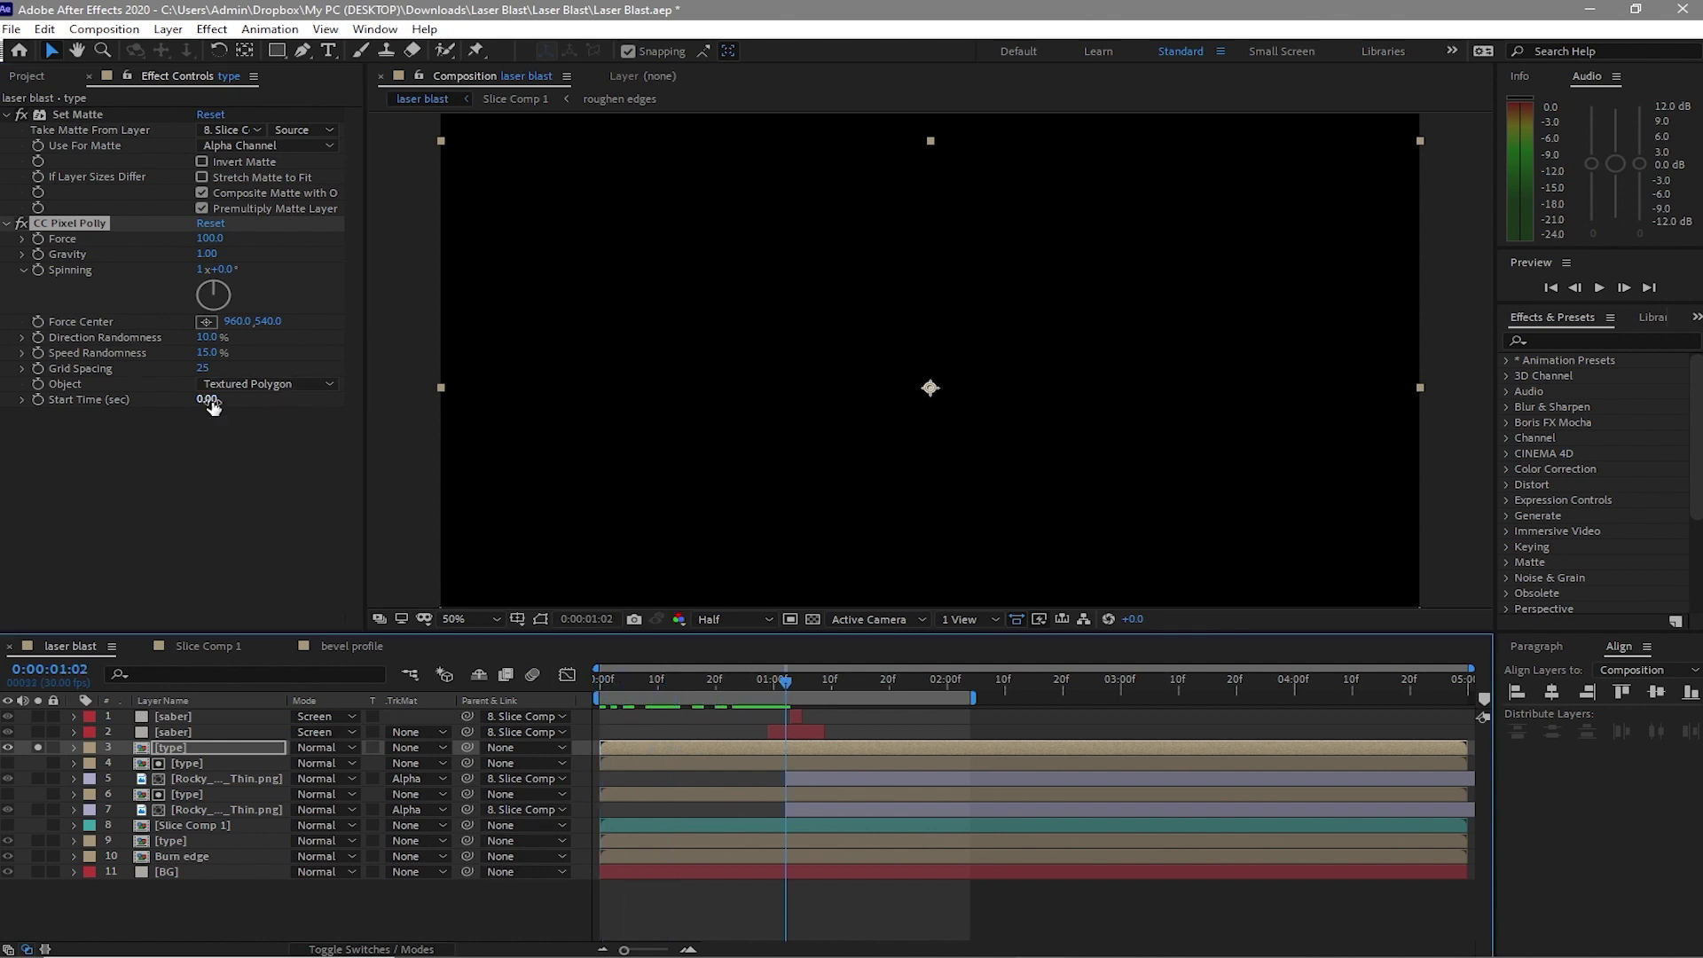
drag(212, 406, 266, 406)
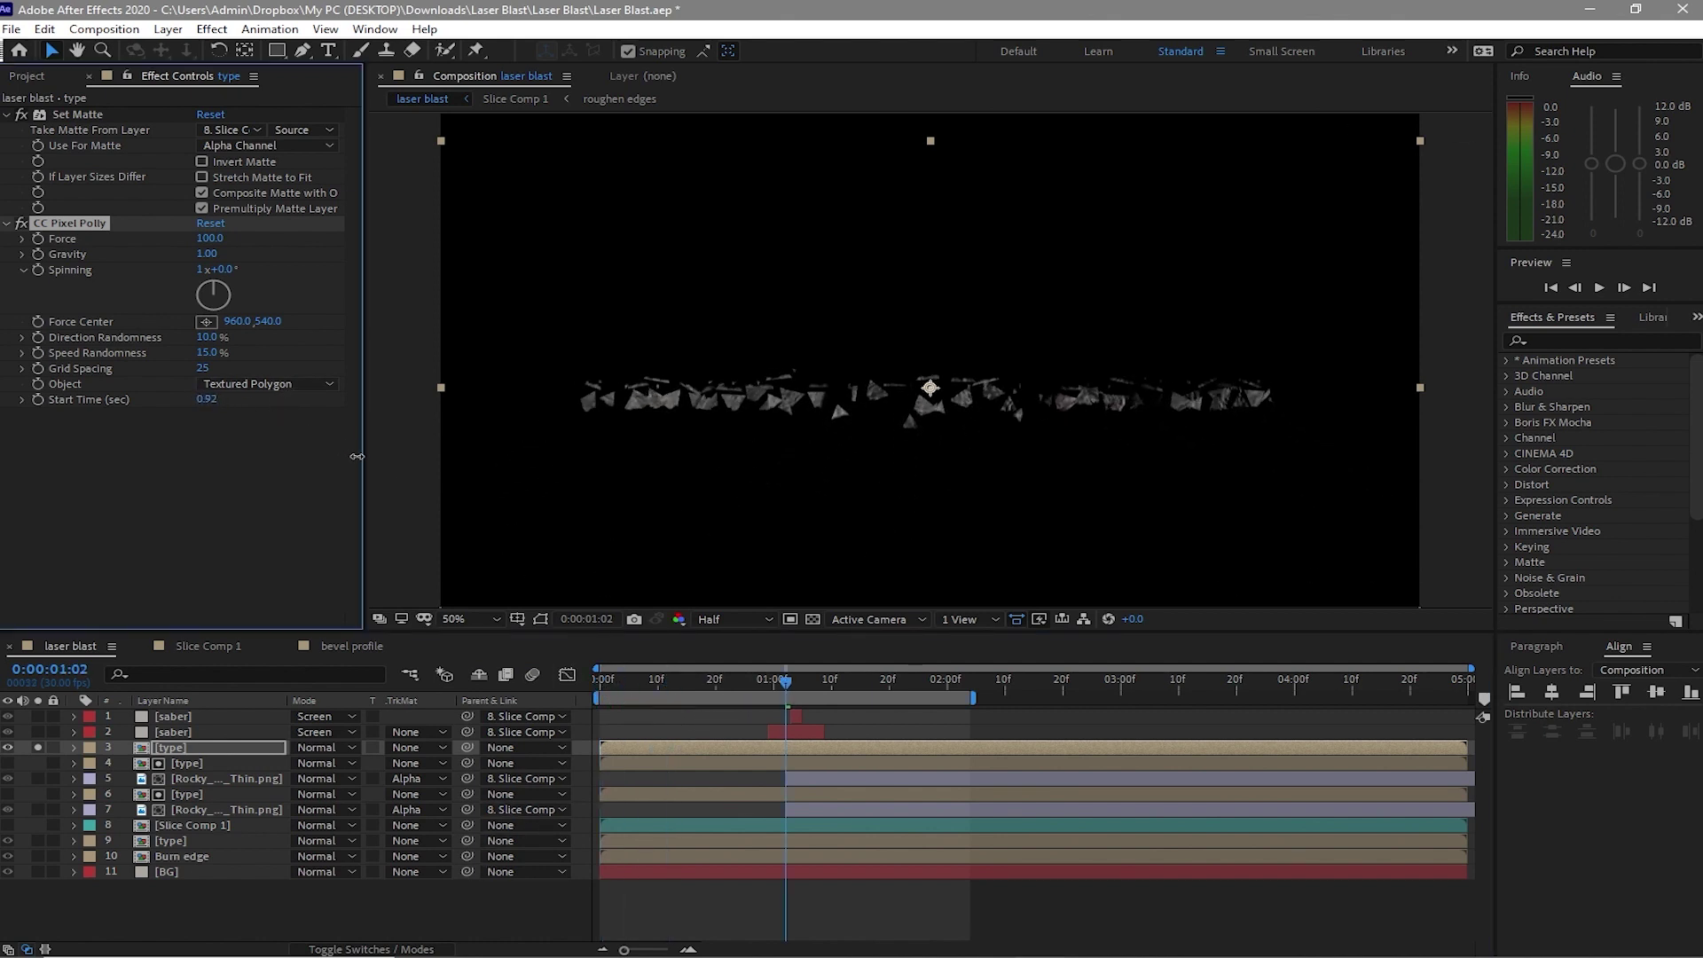
drag(357, 456, 363, 457)
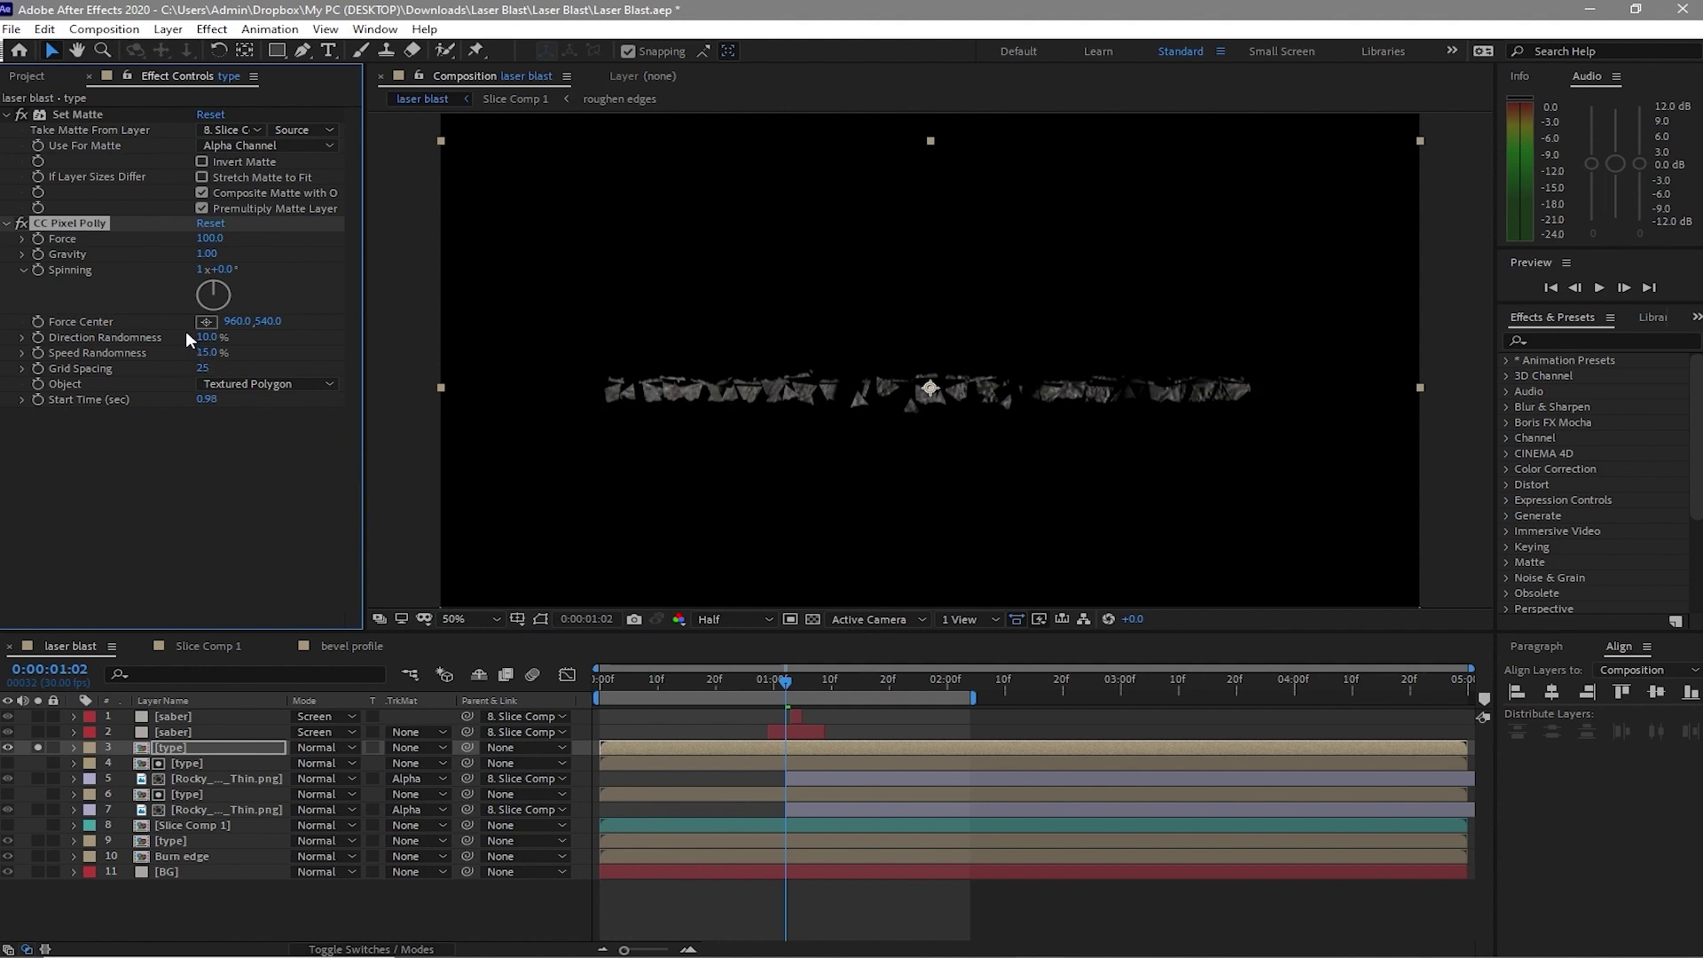
Set CC Pixel Polly's Speed Randomness to 99%, Grid Spacing to 12 and Gravity to 0.10
drag(204, 352, 364, 369)
click(205, 369)
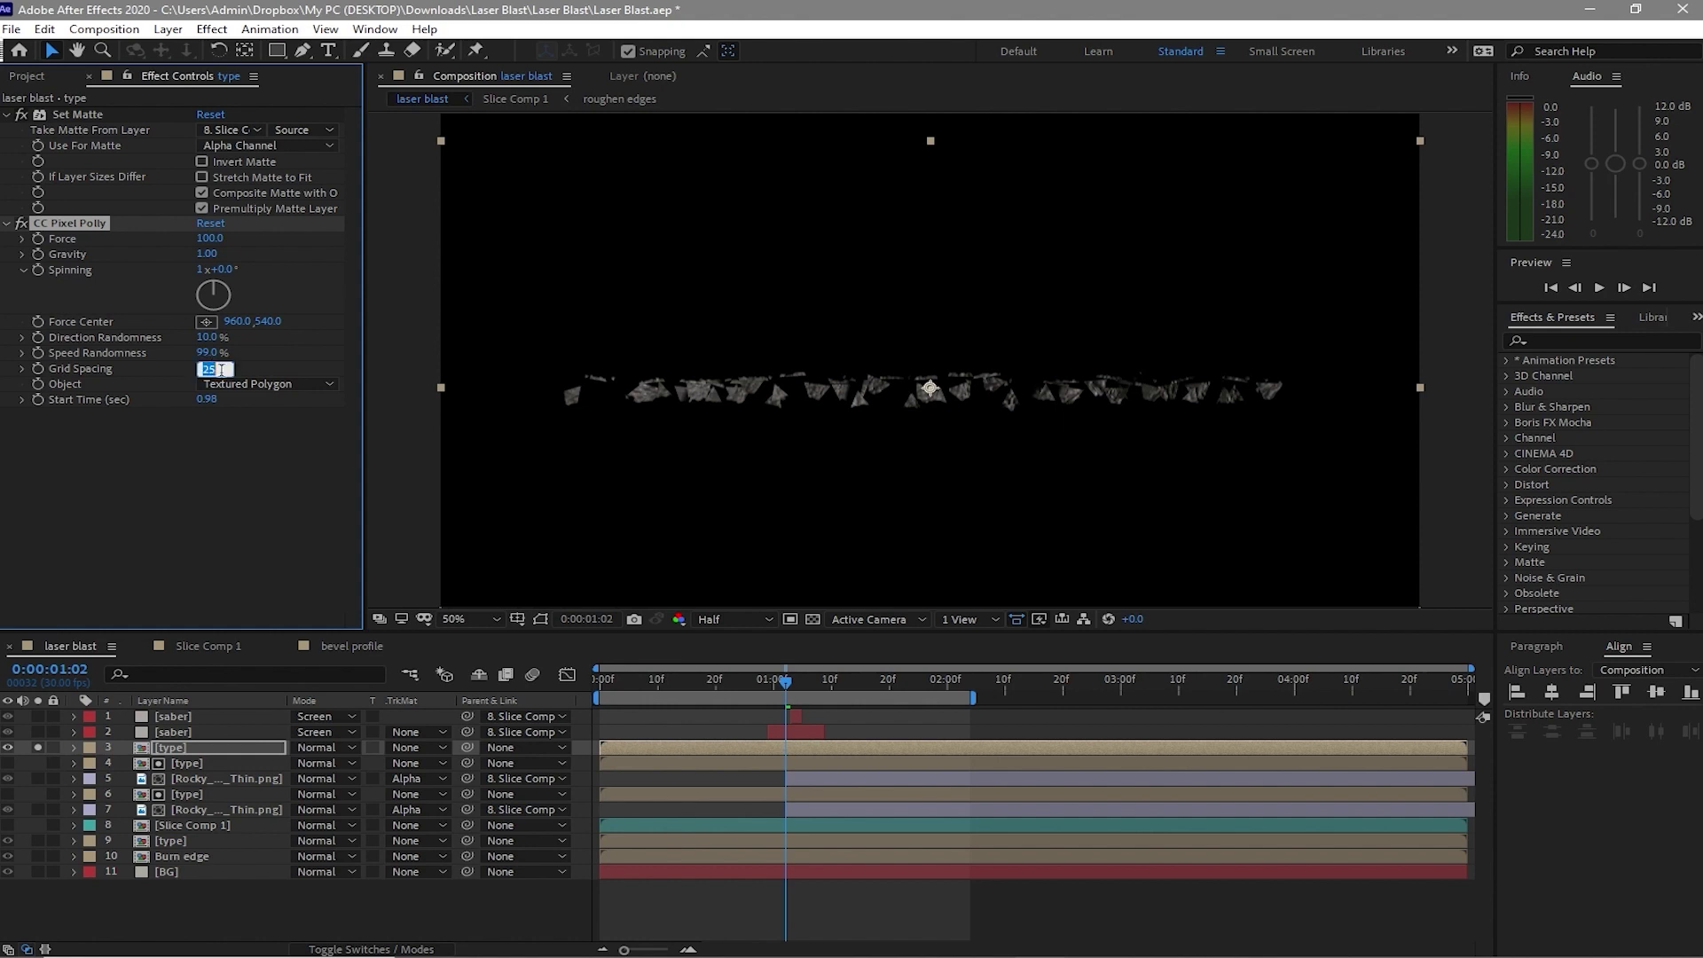
text(12)
click(205, 254)
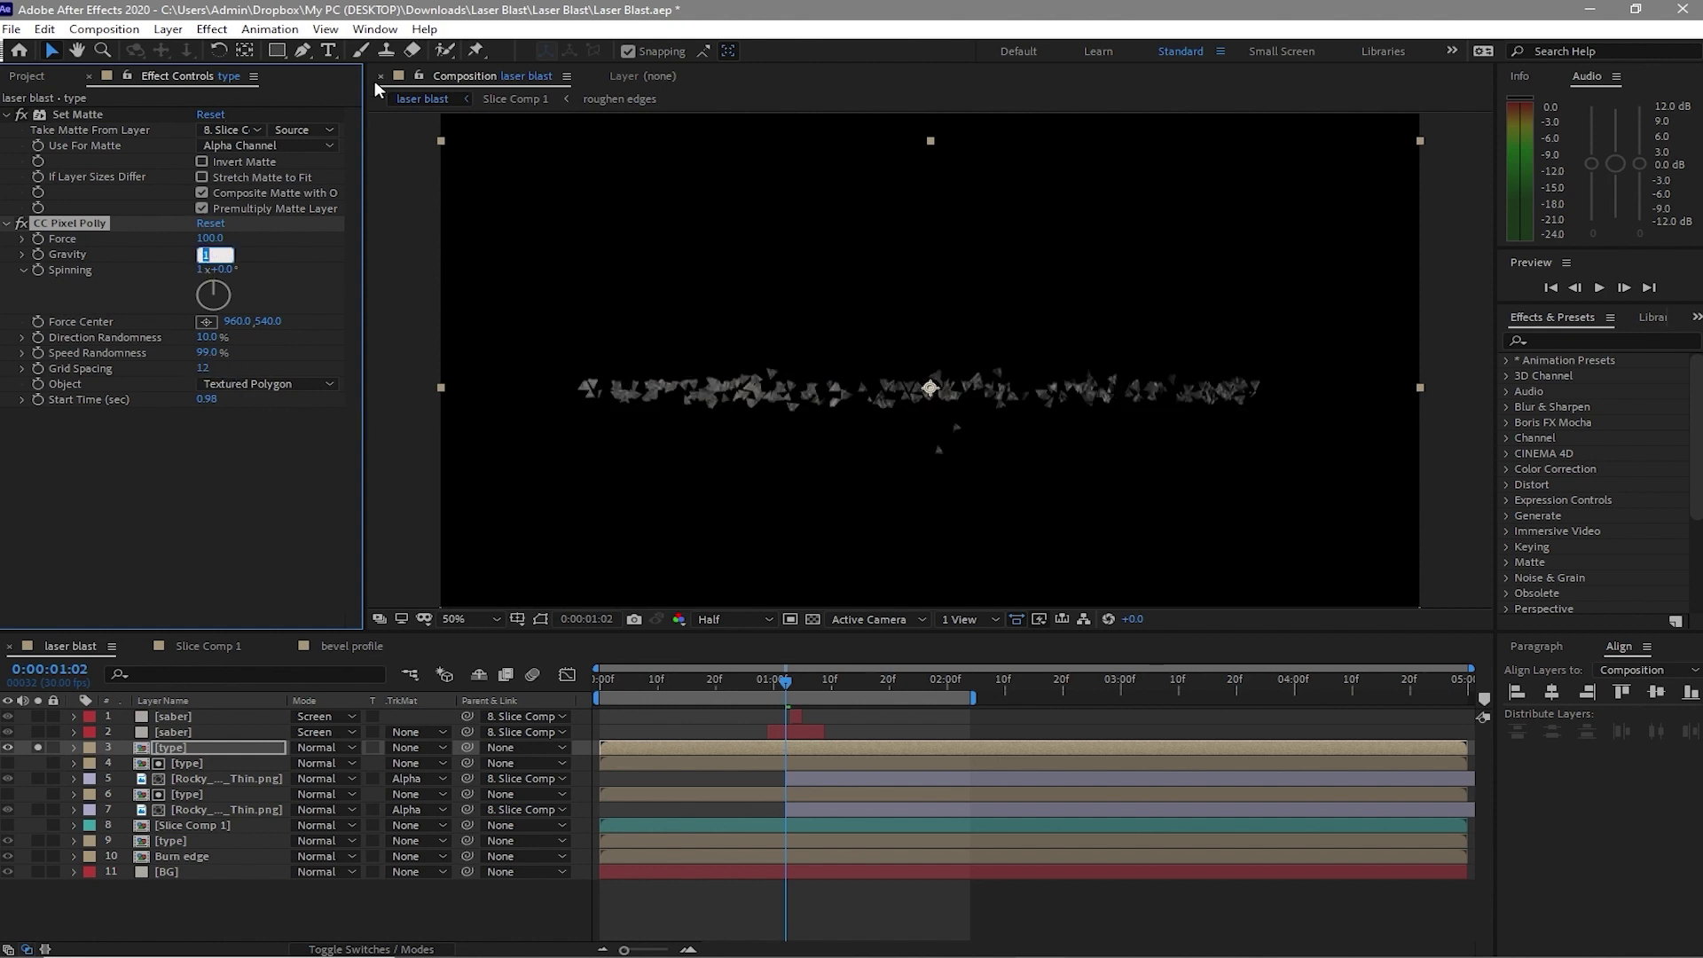
Unsolo the duplicated type layer and move CC Pixel Polly's Force Center just beyond the frame's left edge, at about -74, 466
click(26, 755)
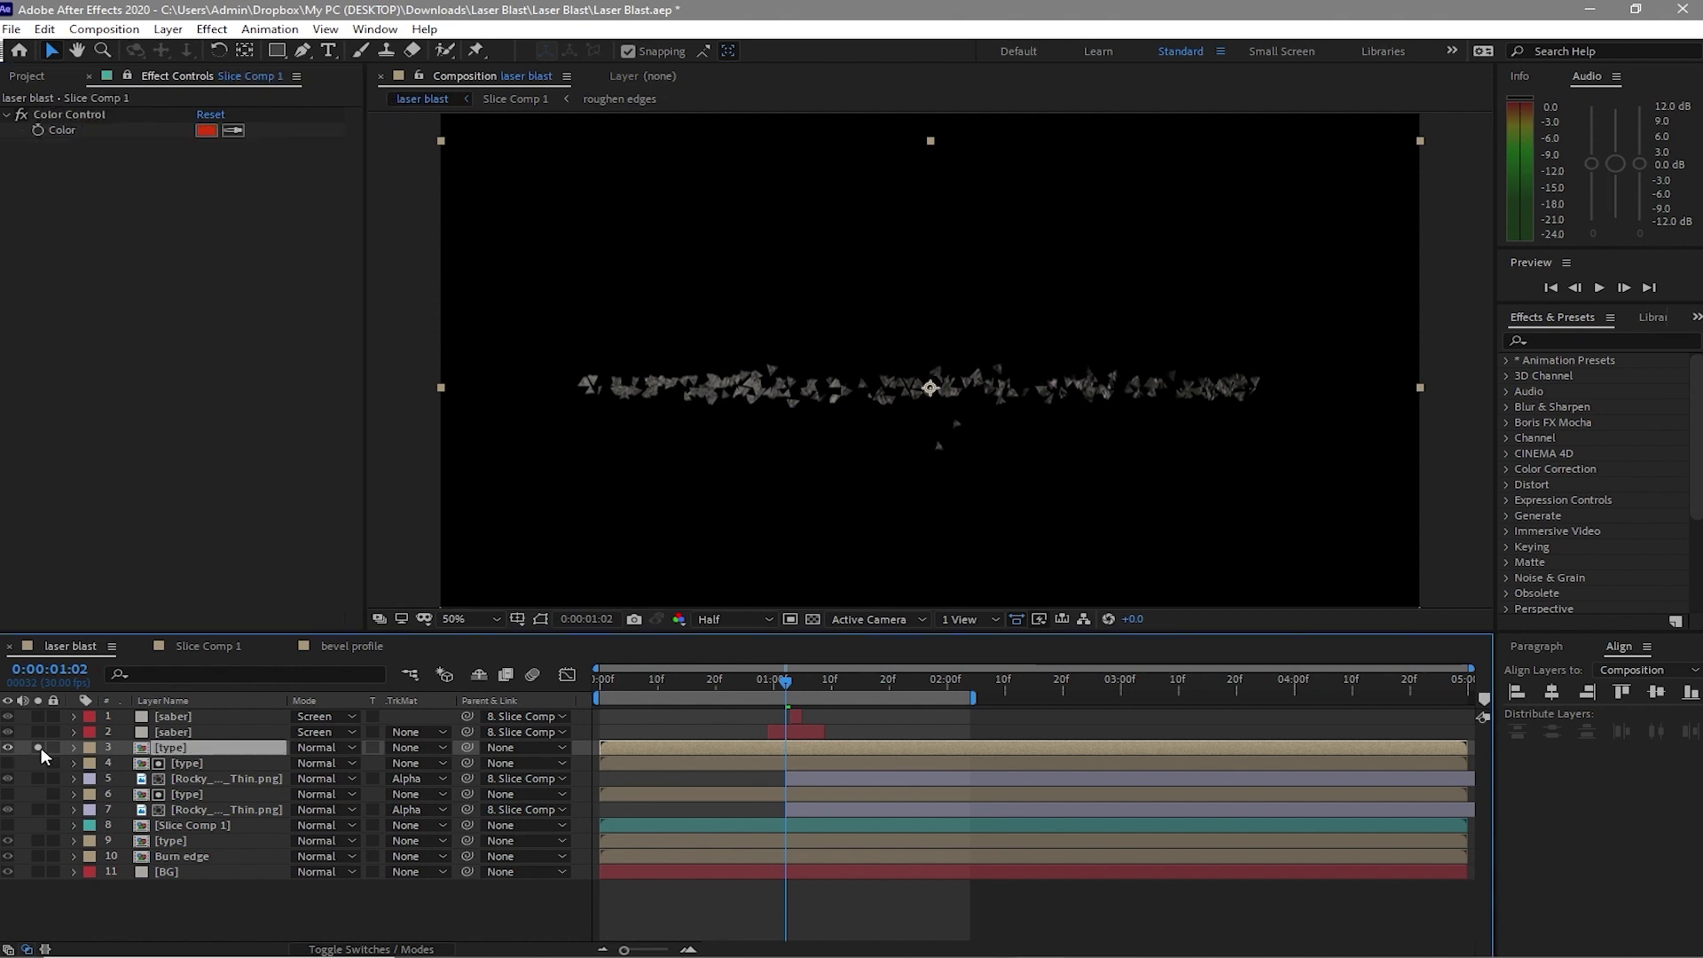
click(39, 750)
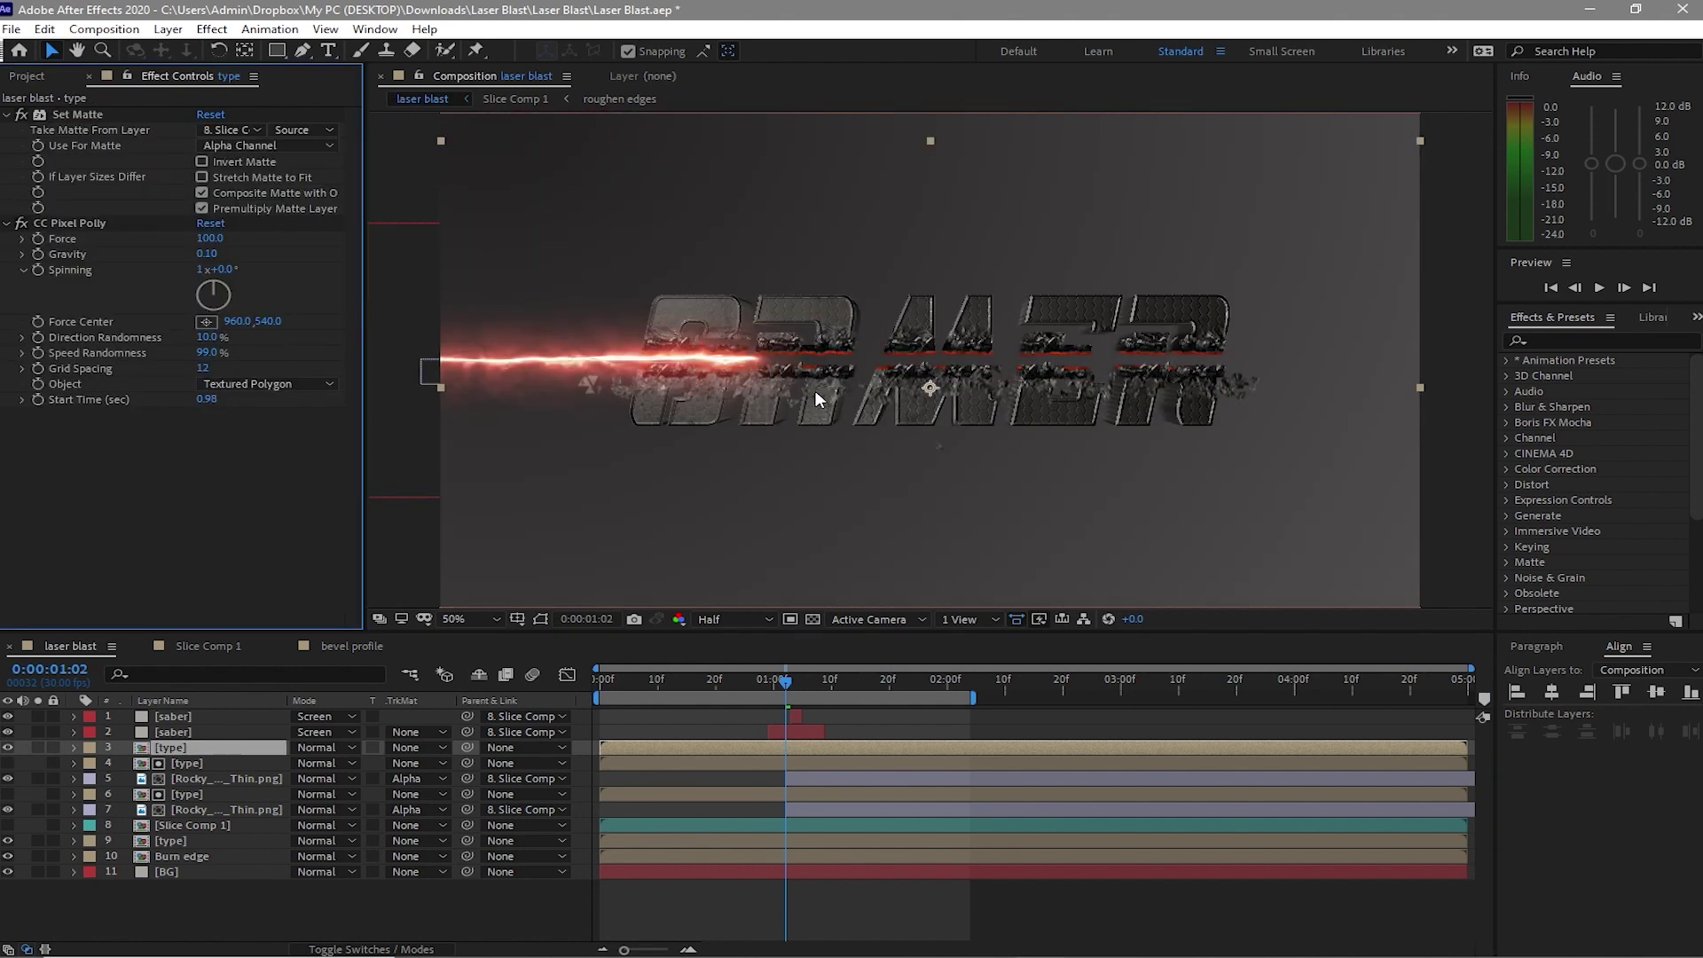
click(930, 388)
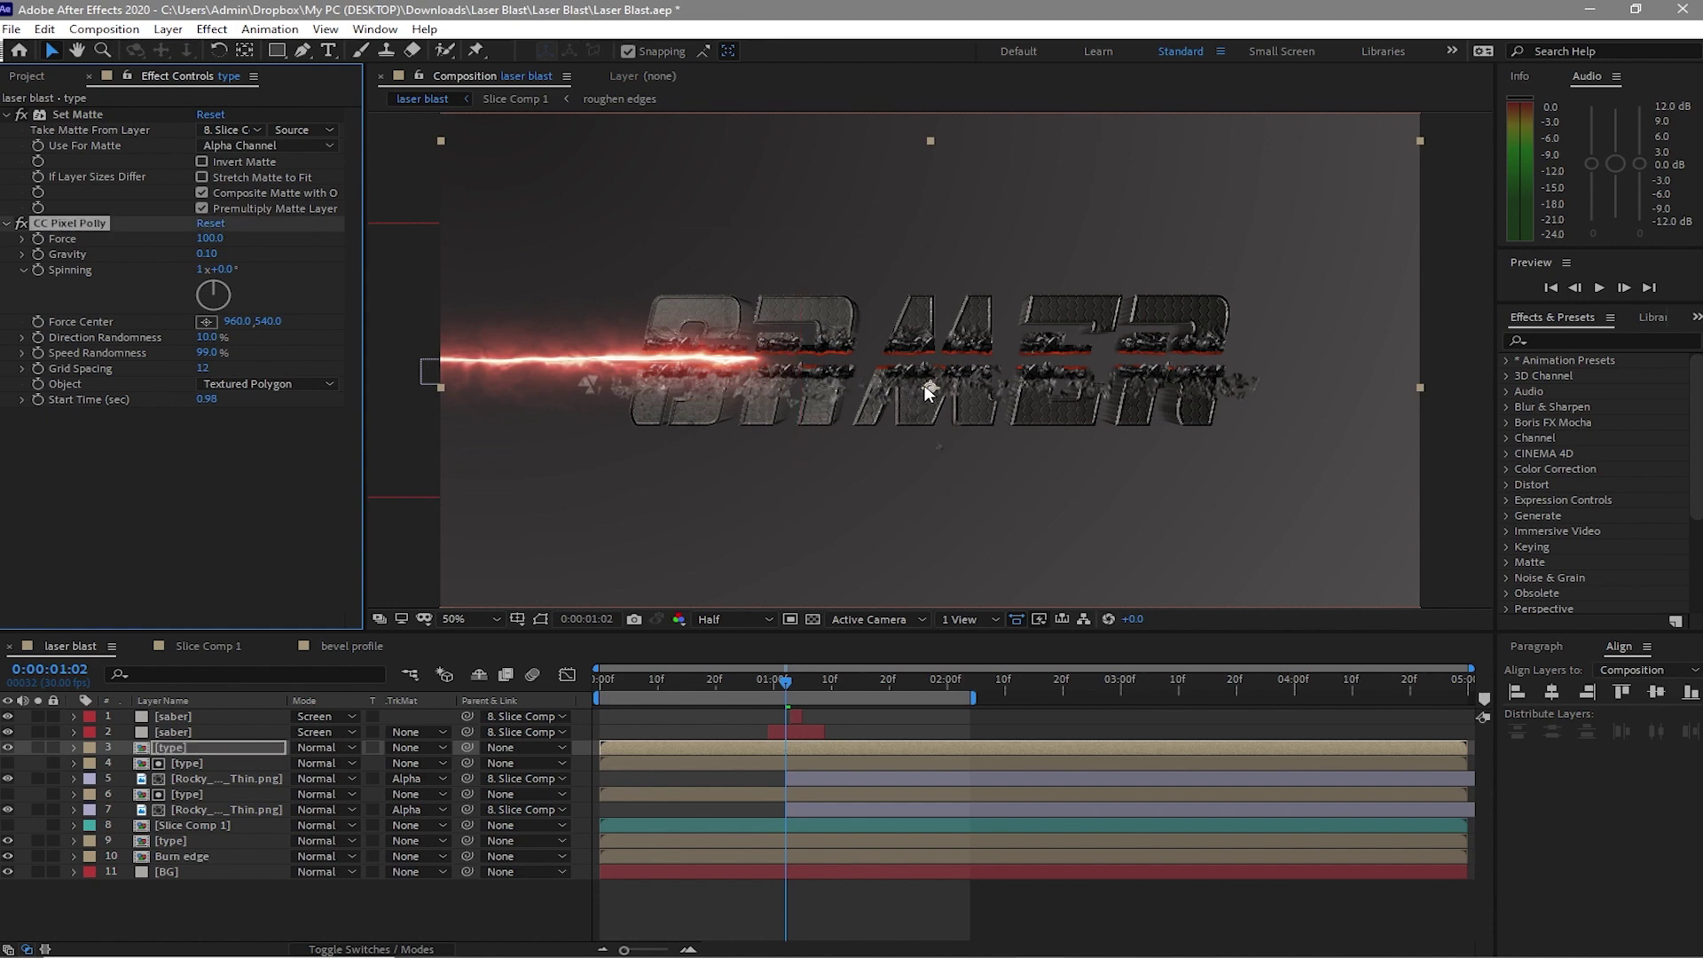
drag(927, 390, 383, 360)
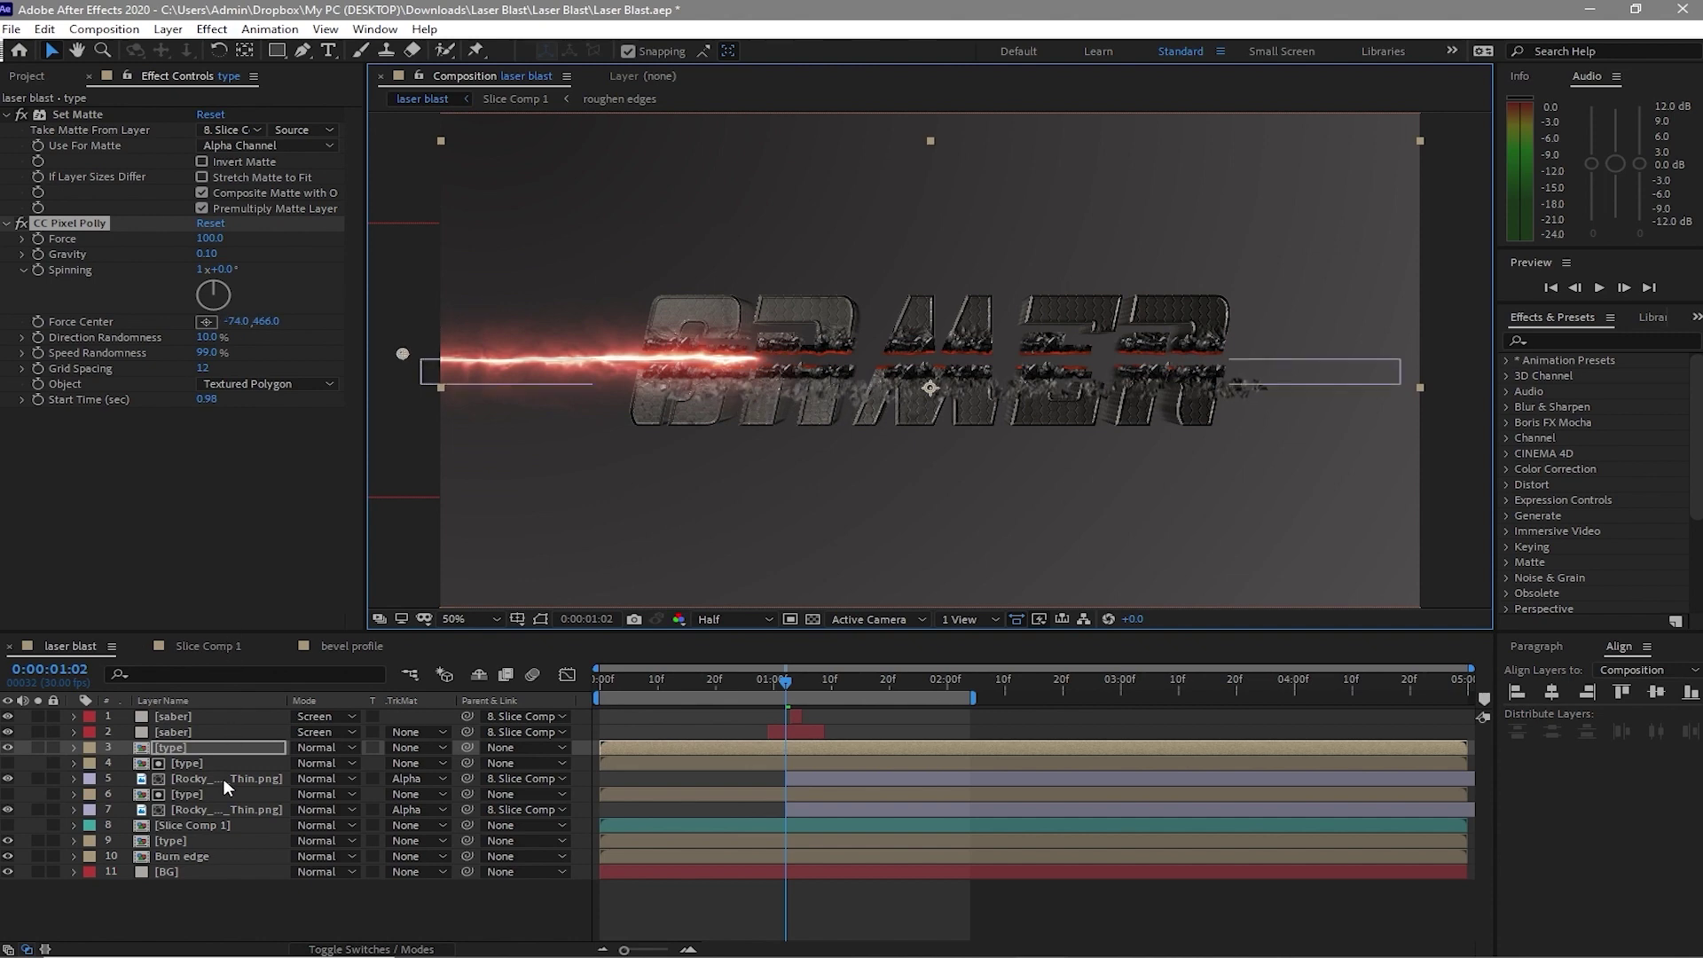
Add a Point Control expression control to the Slice Comp 1 layer
click(222, 825)
click(212, 29)
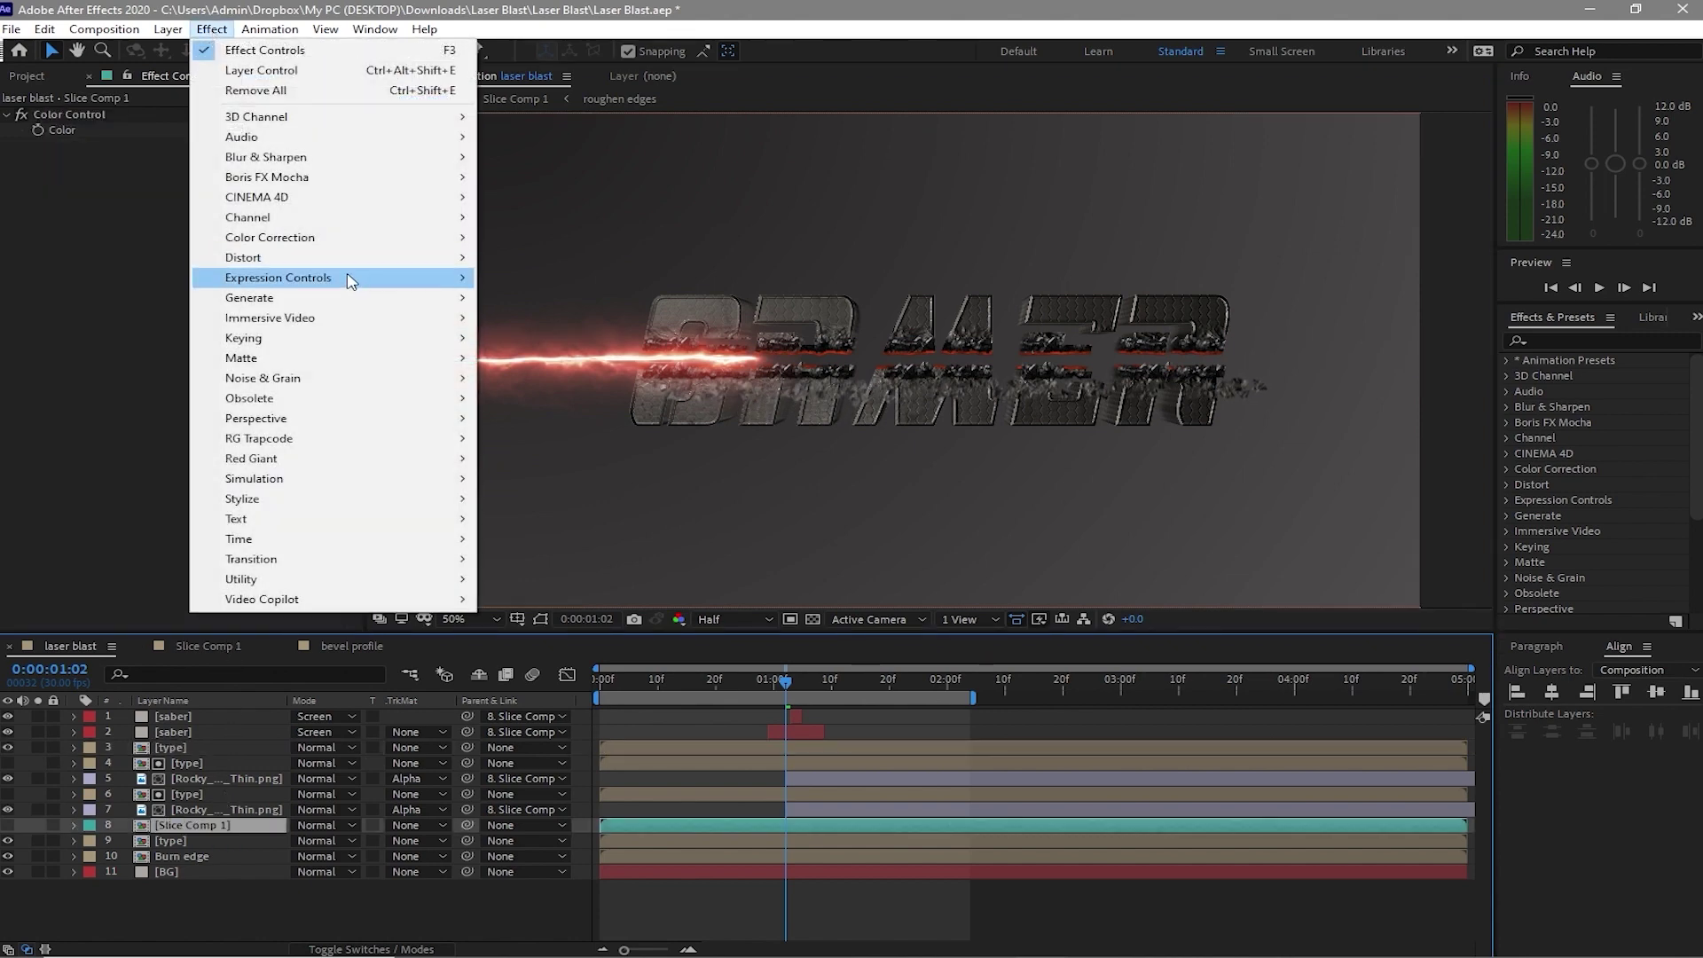
mouse_move(430, 279)
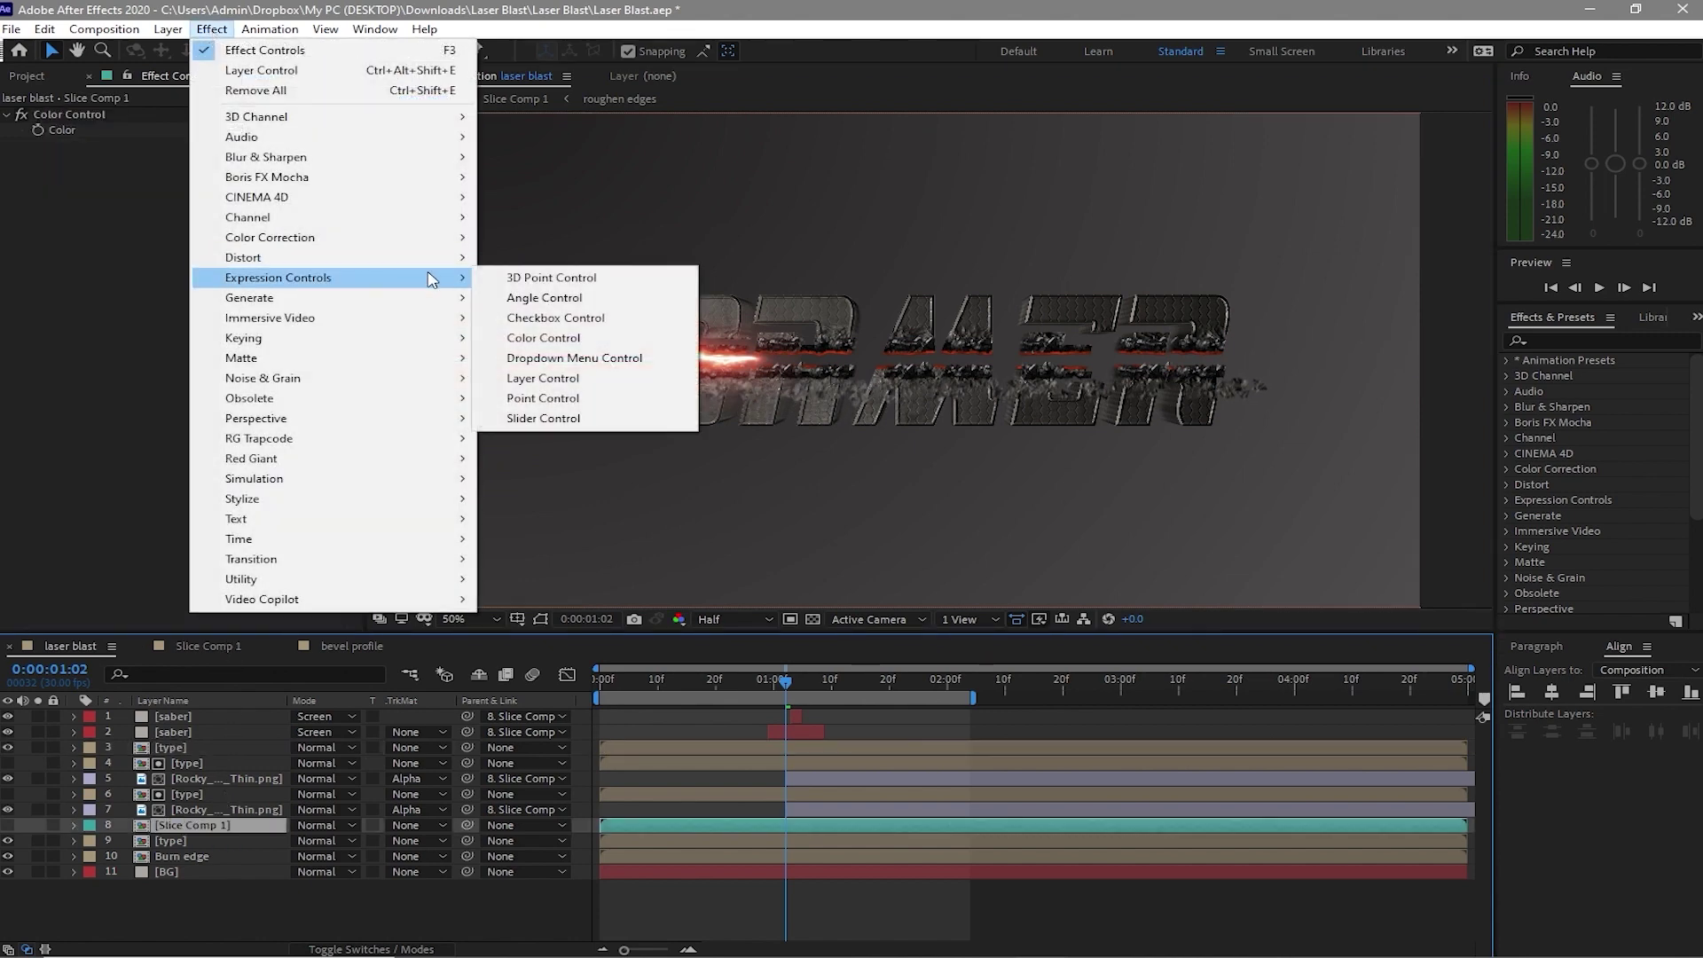
click(537, 399)
Rename the duplicated type layer carrying CC Pixel Polly as shattered particles
click(176, 748)
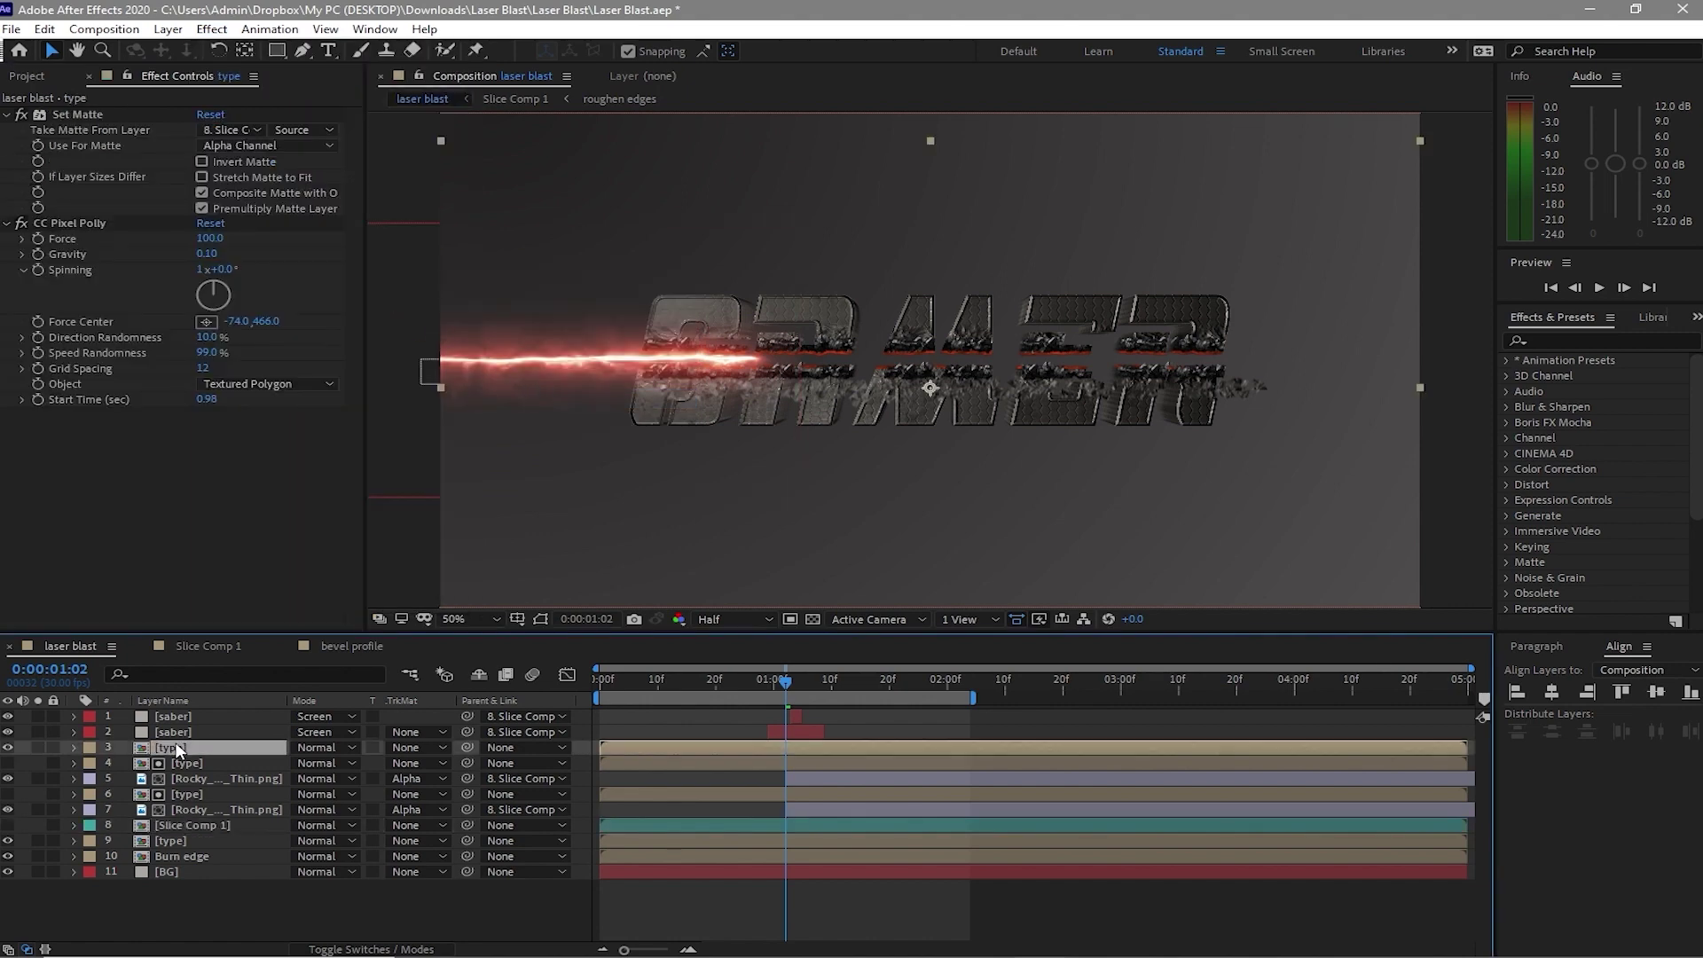
right_click(176, 748)
click(206, 715)
text(shattered particles)
key(Return)
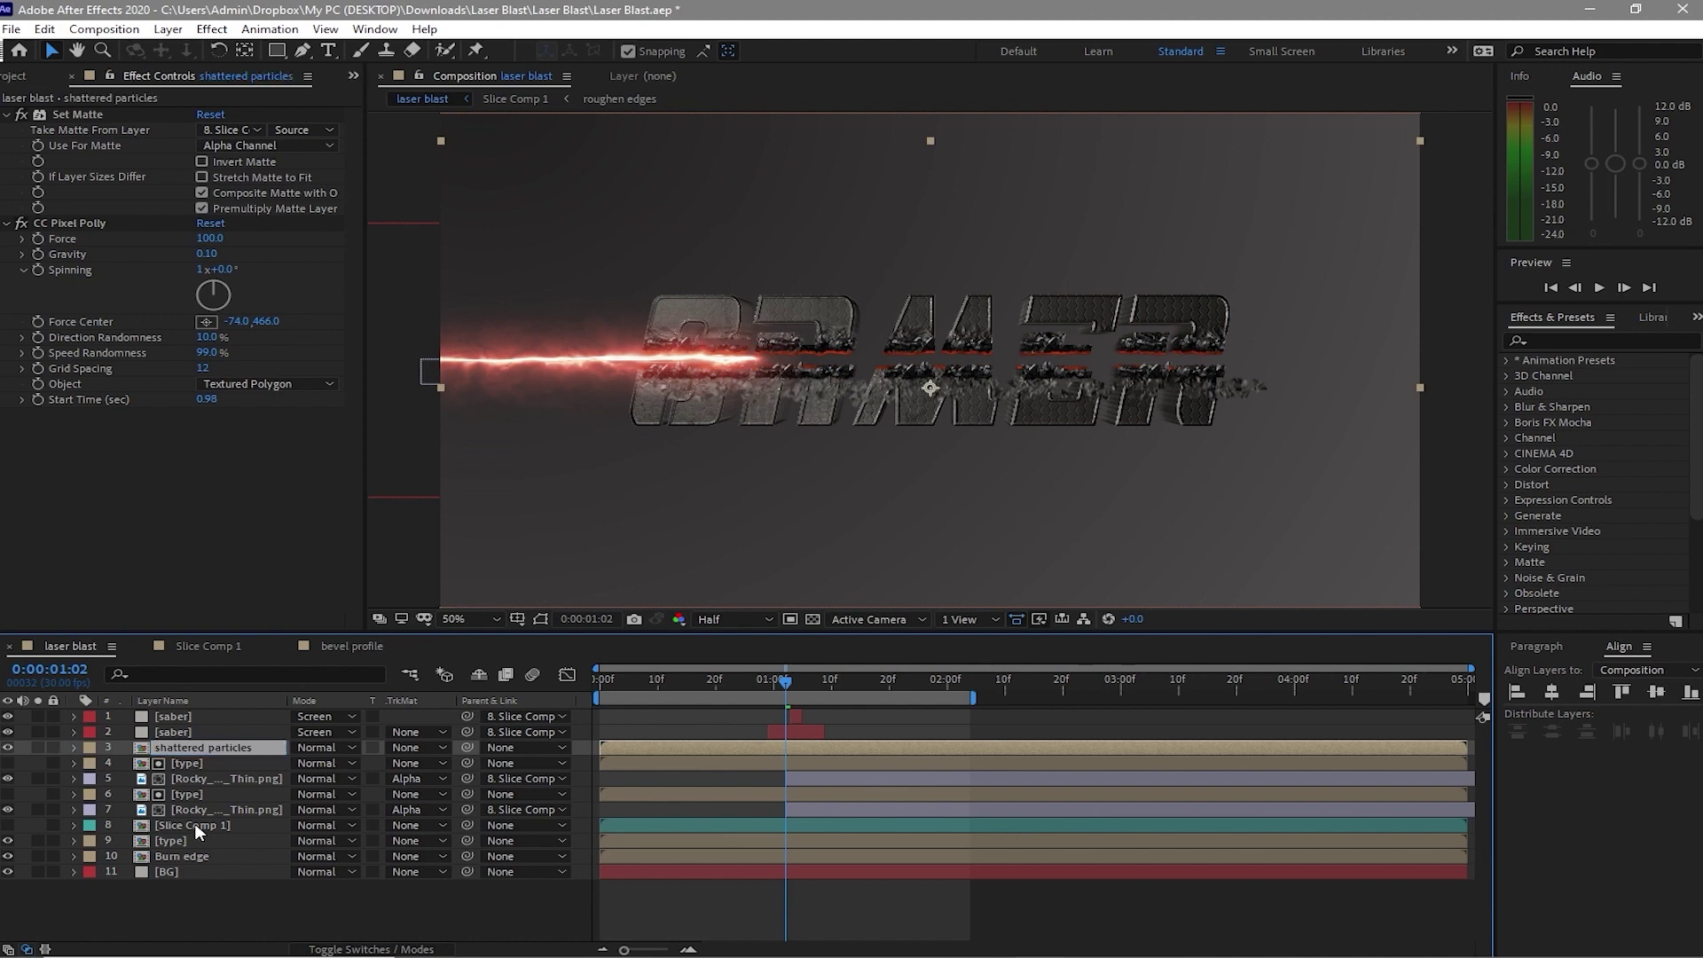
Keep Slice Comp 1's effects locked in view and link the shattered particles layer's Force Center to its Point Control by expression
click(195, 825)
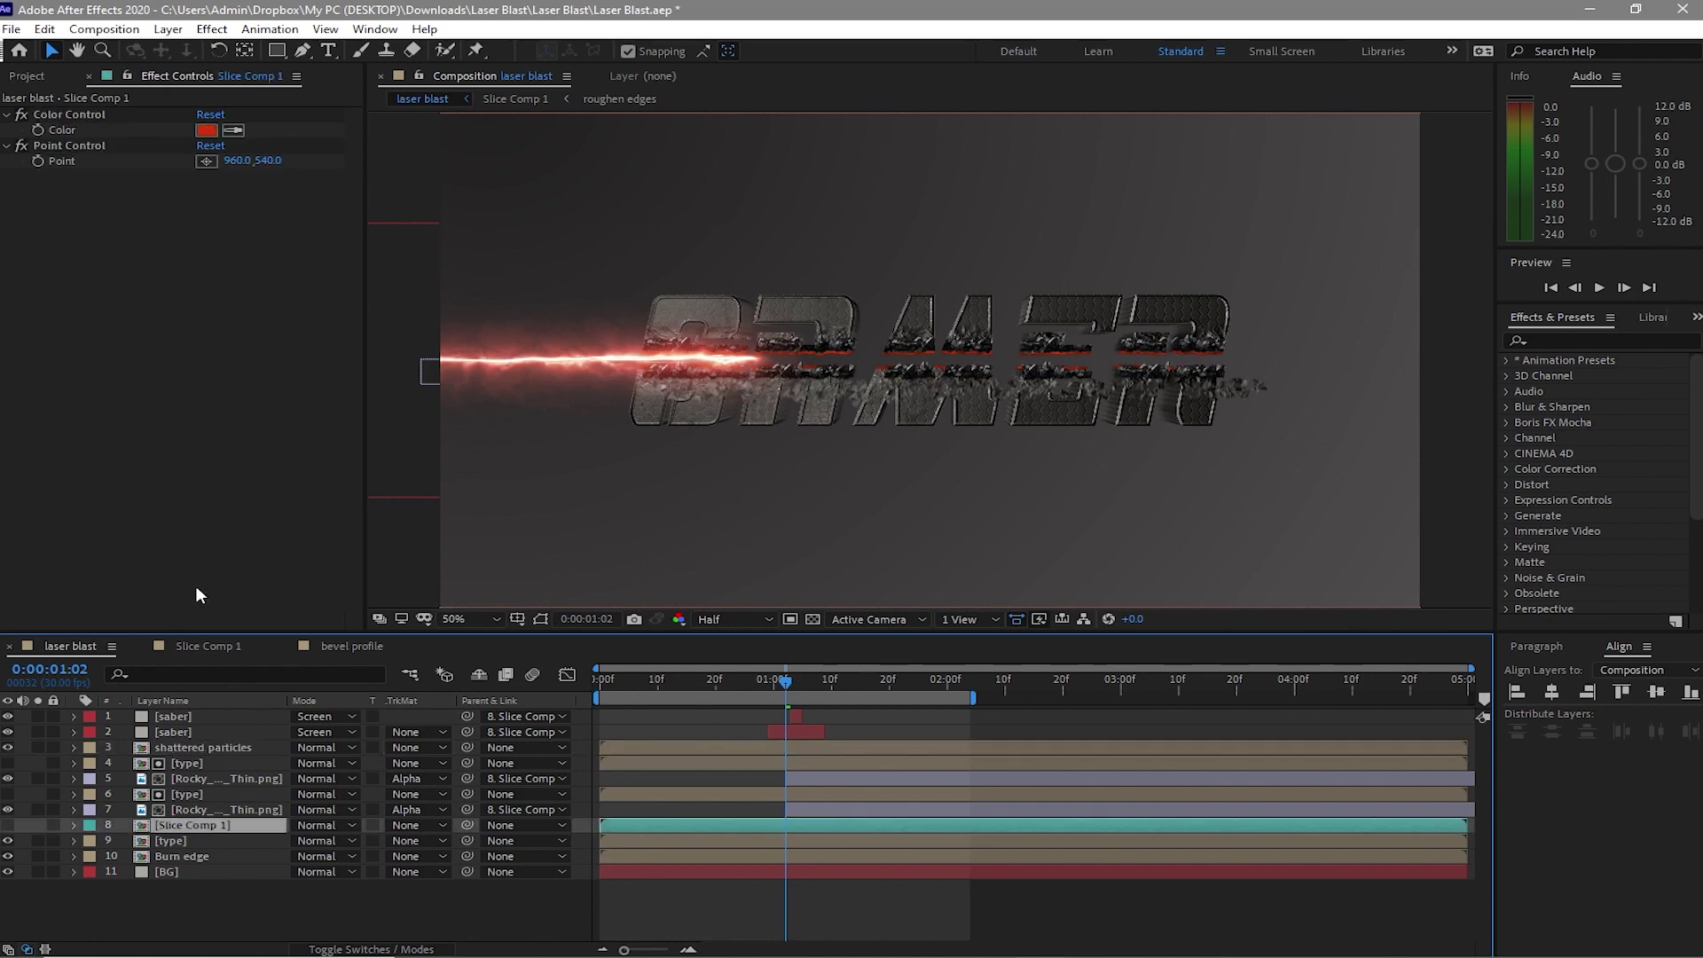
click(126, 77)
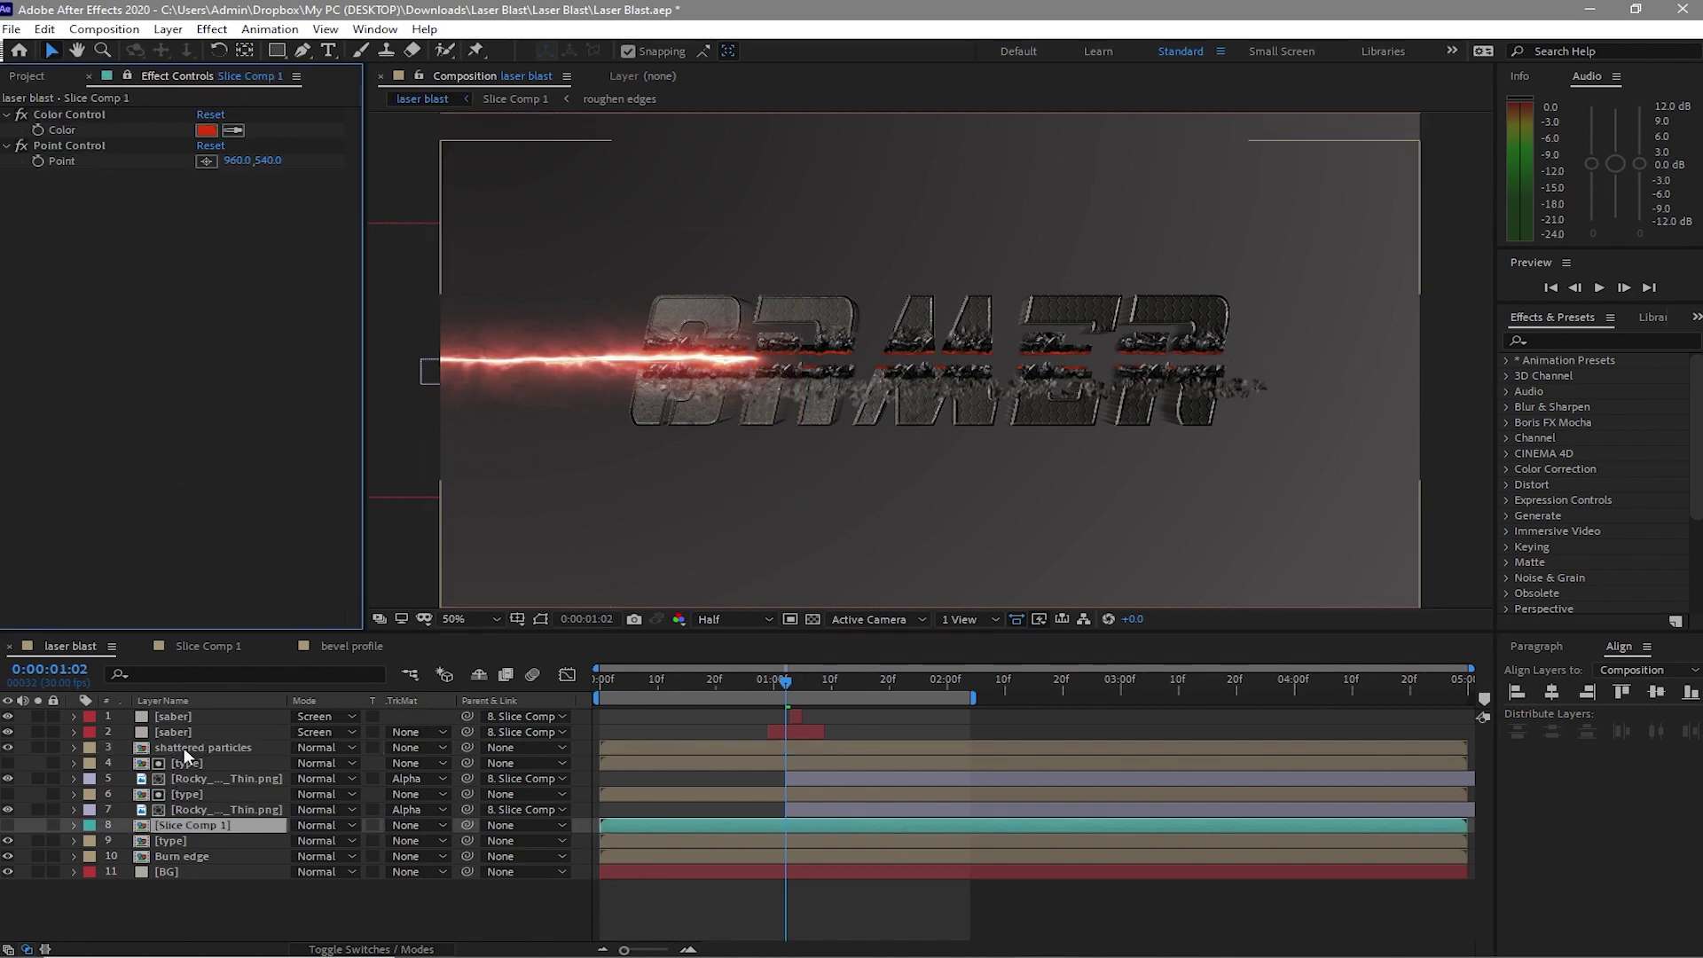
click(184, 748)
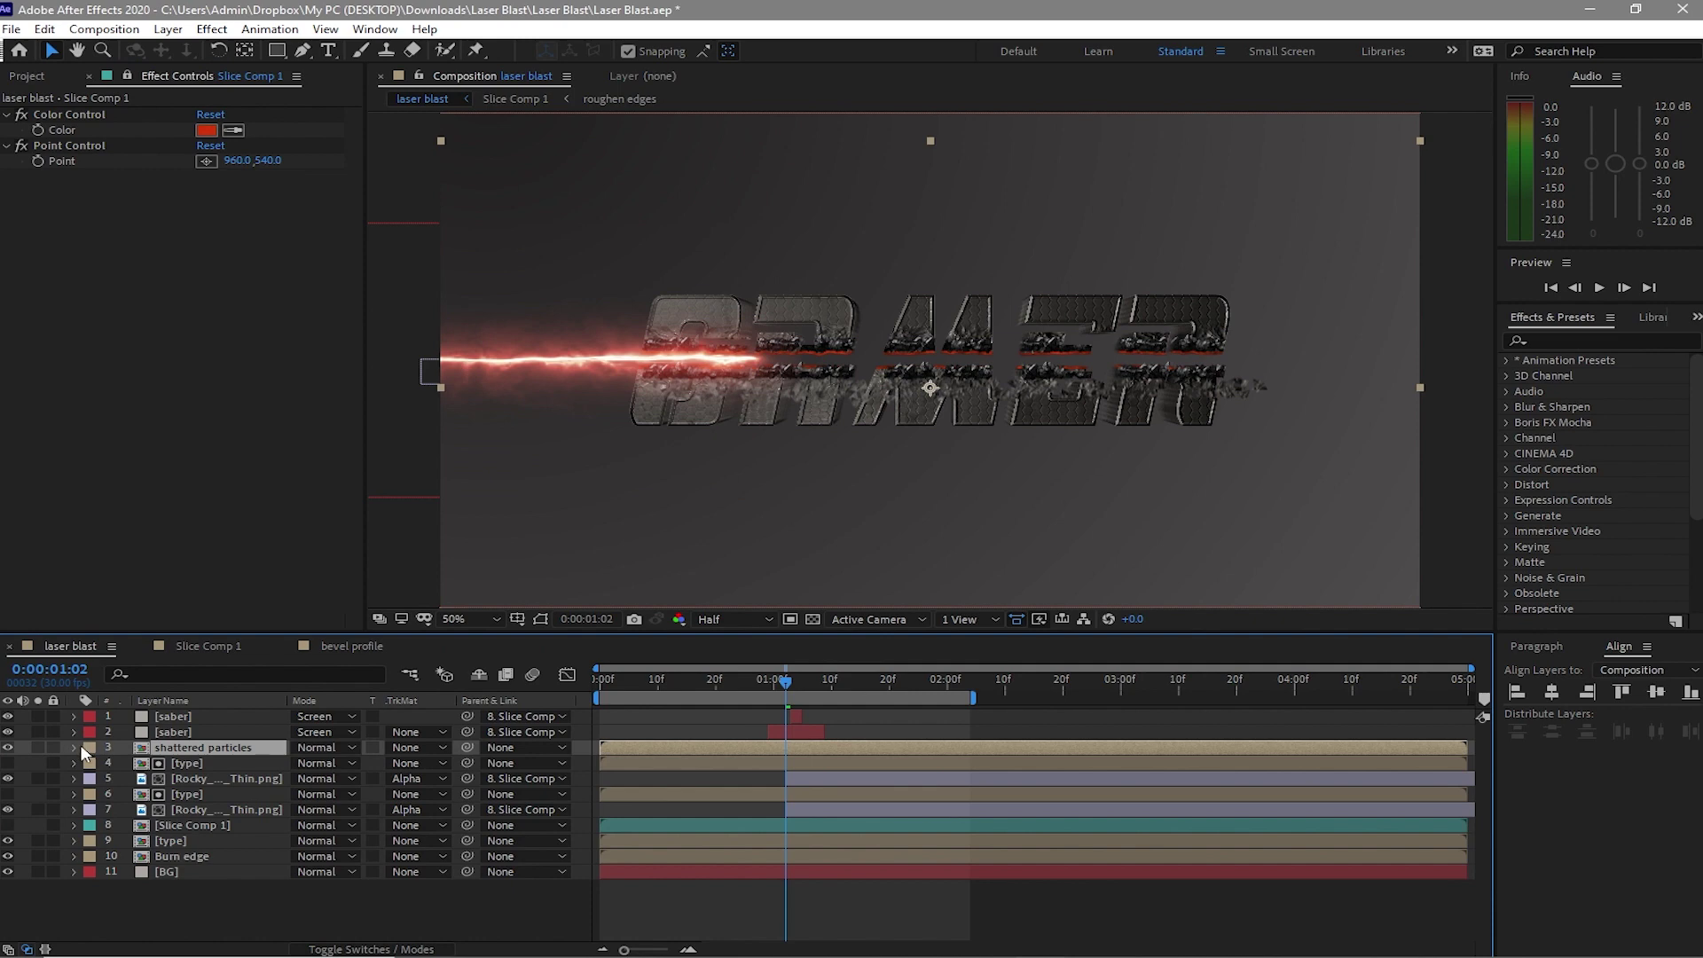
click(74, 748)
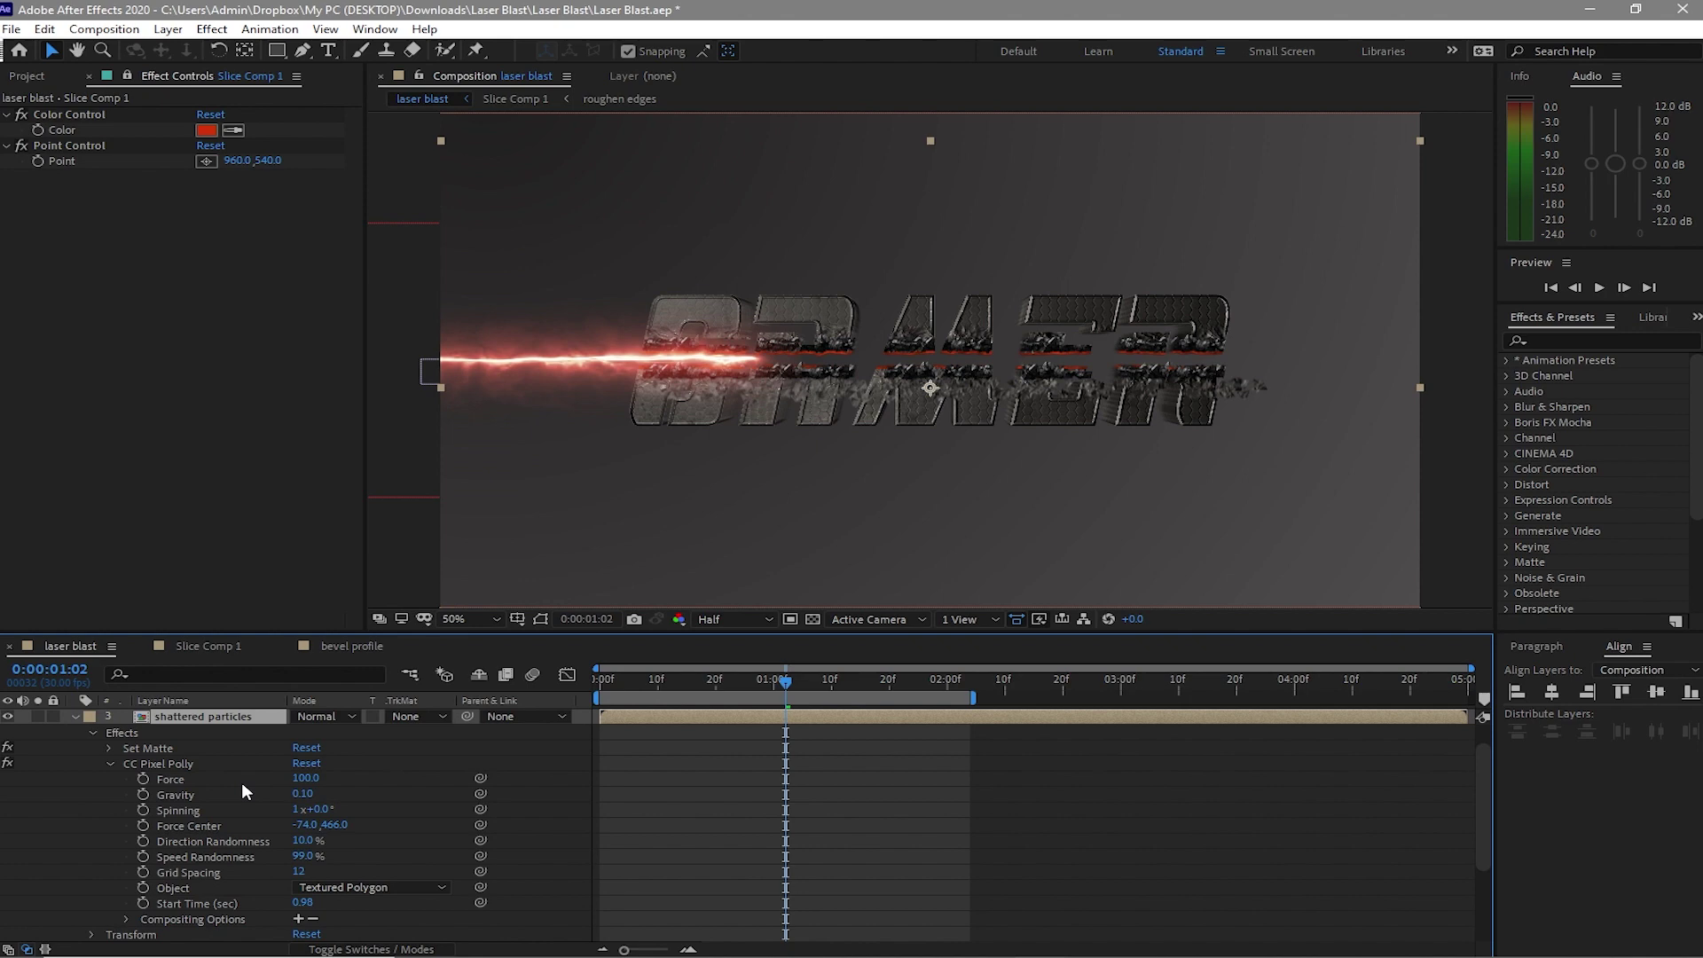
alt+click(144, 826)
drag(350, 840, 81, 160)
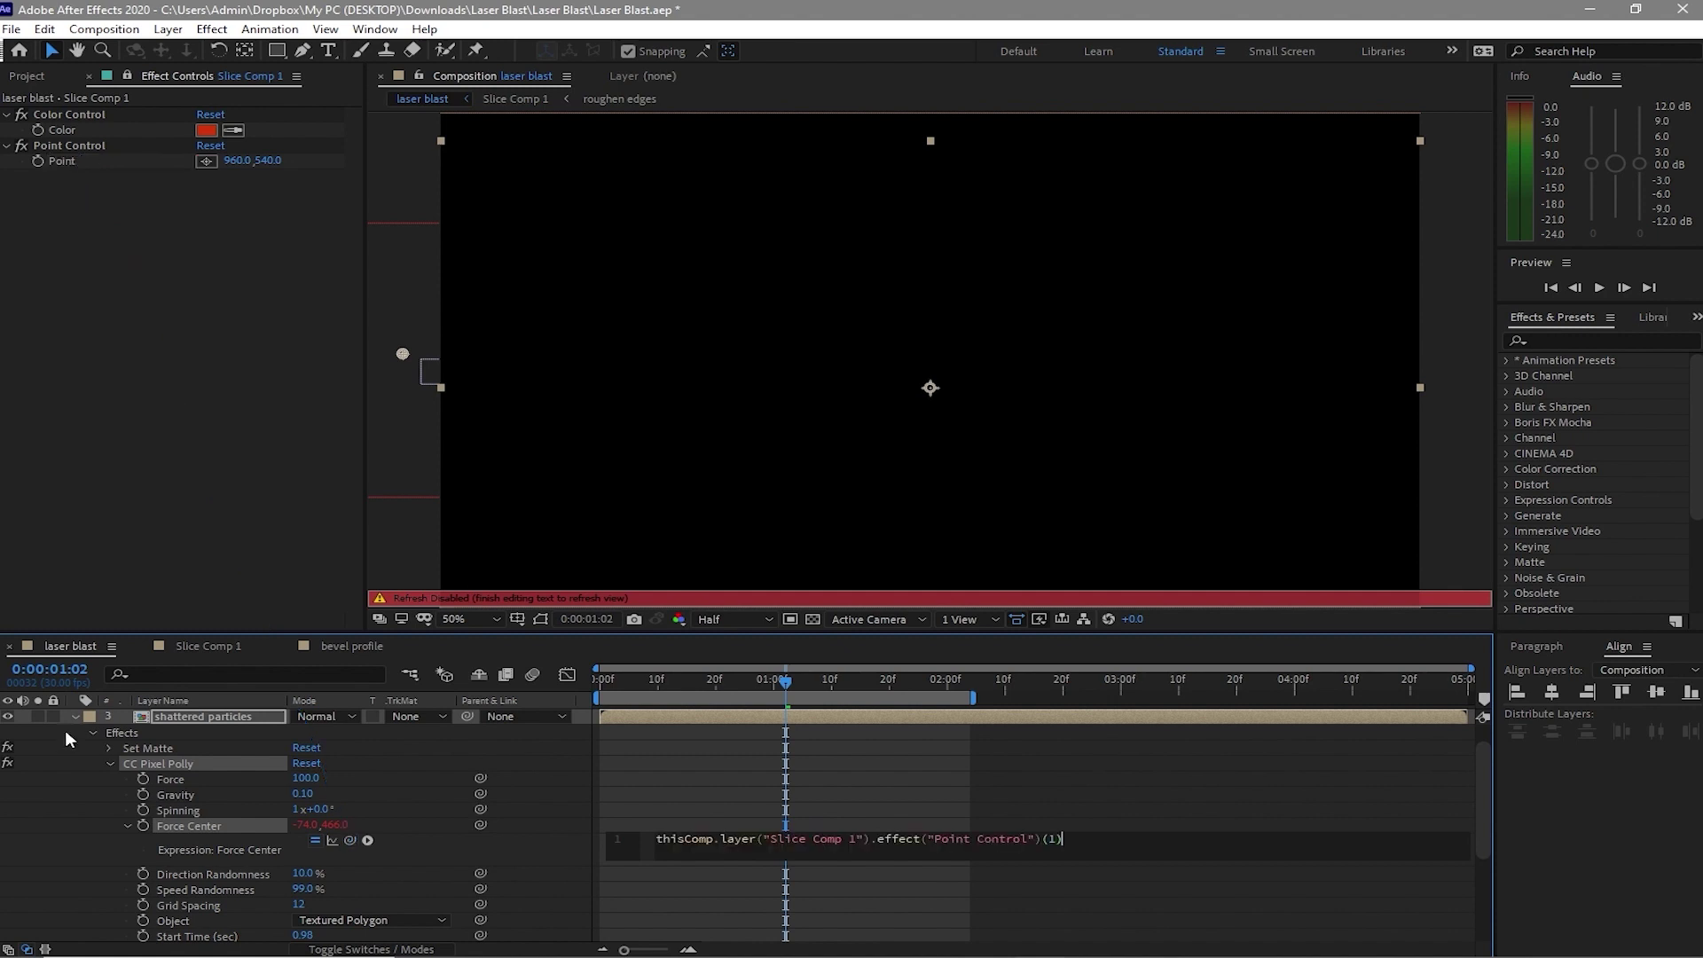
click(75, 716)
Unlock the effect view from Slice Comp 1 and set the shattered particles layer's Speed Randomness to 100%
click(175, 825)
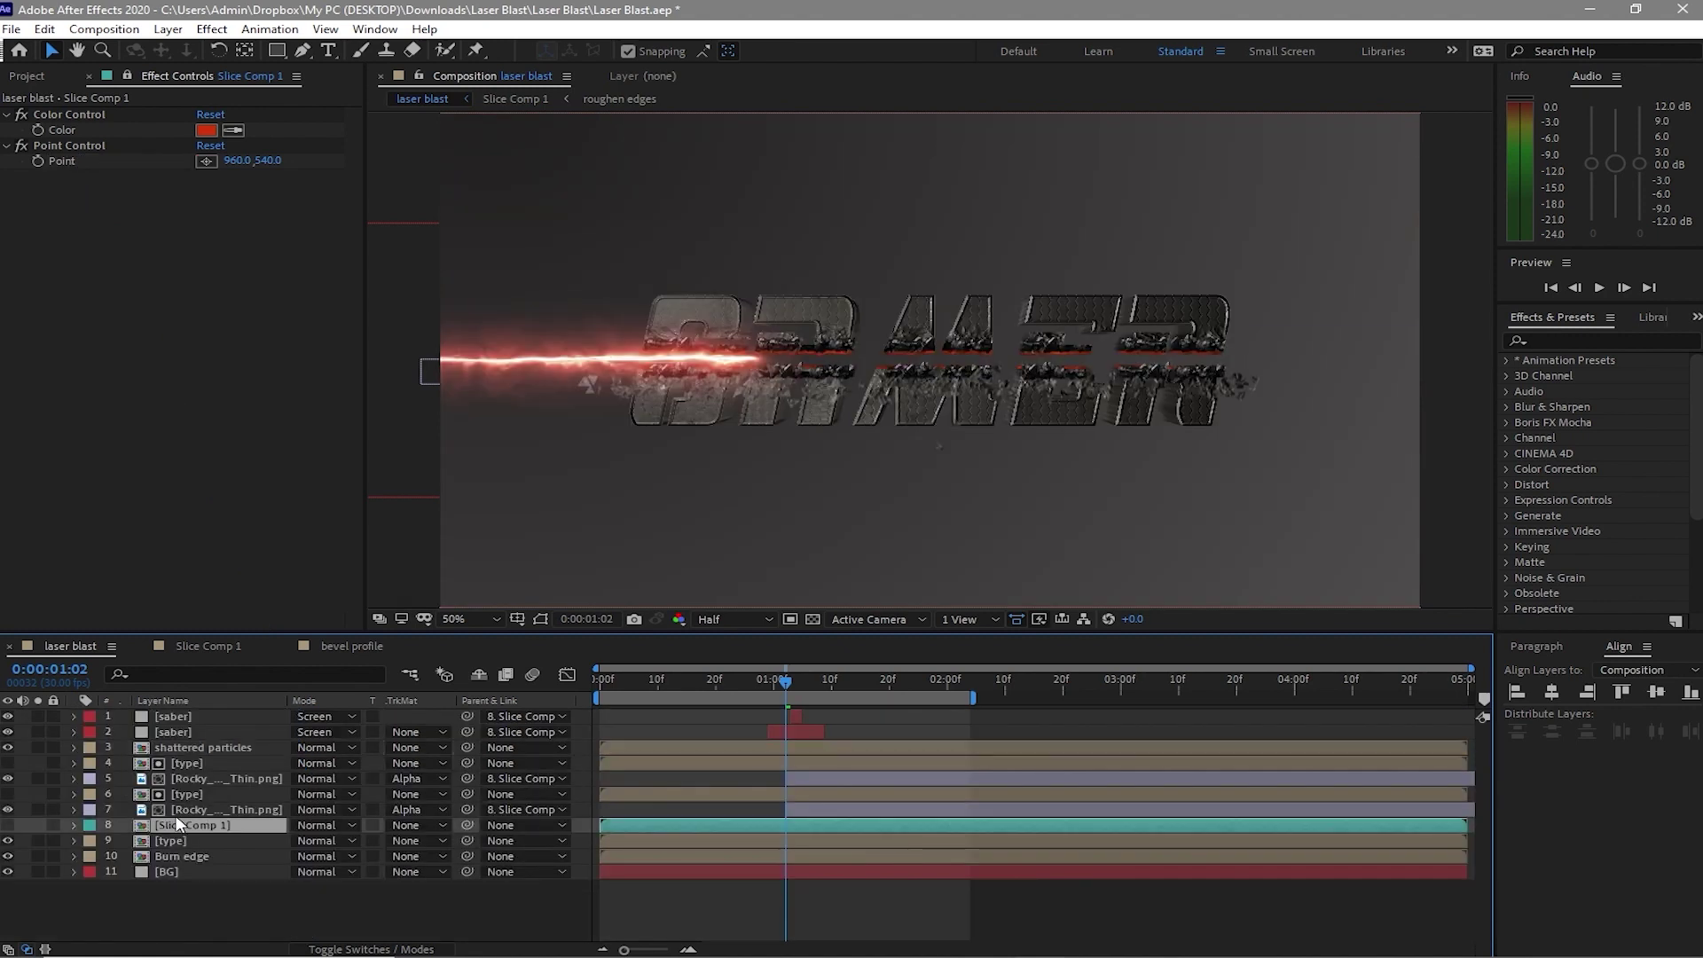
click(127, 75)
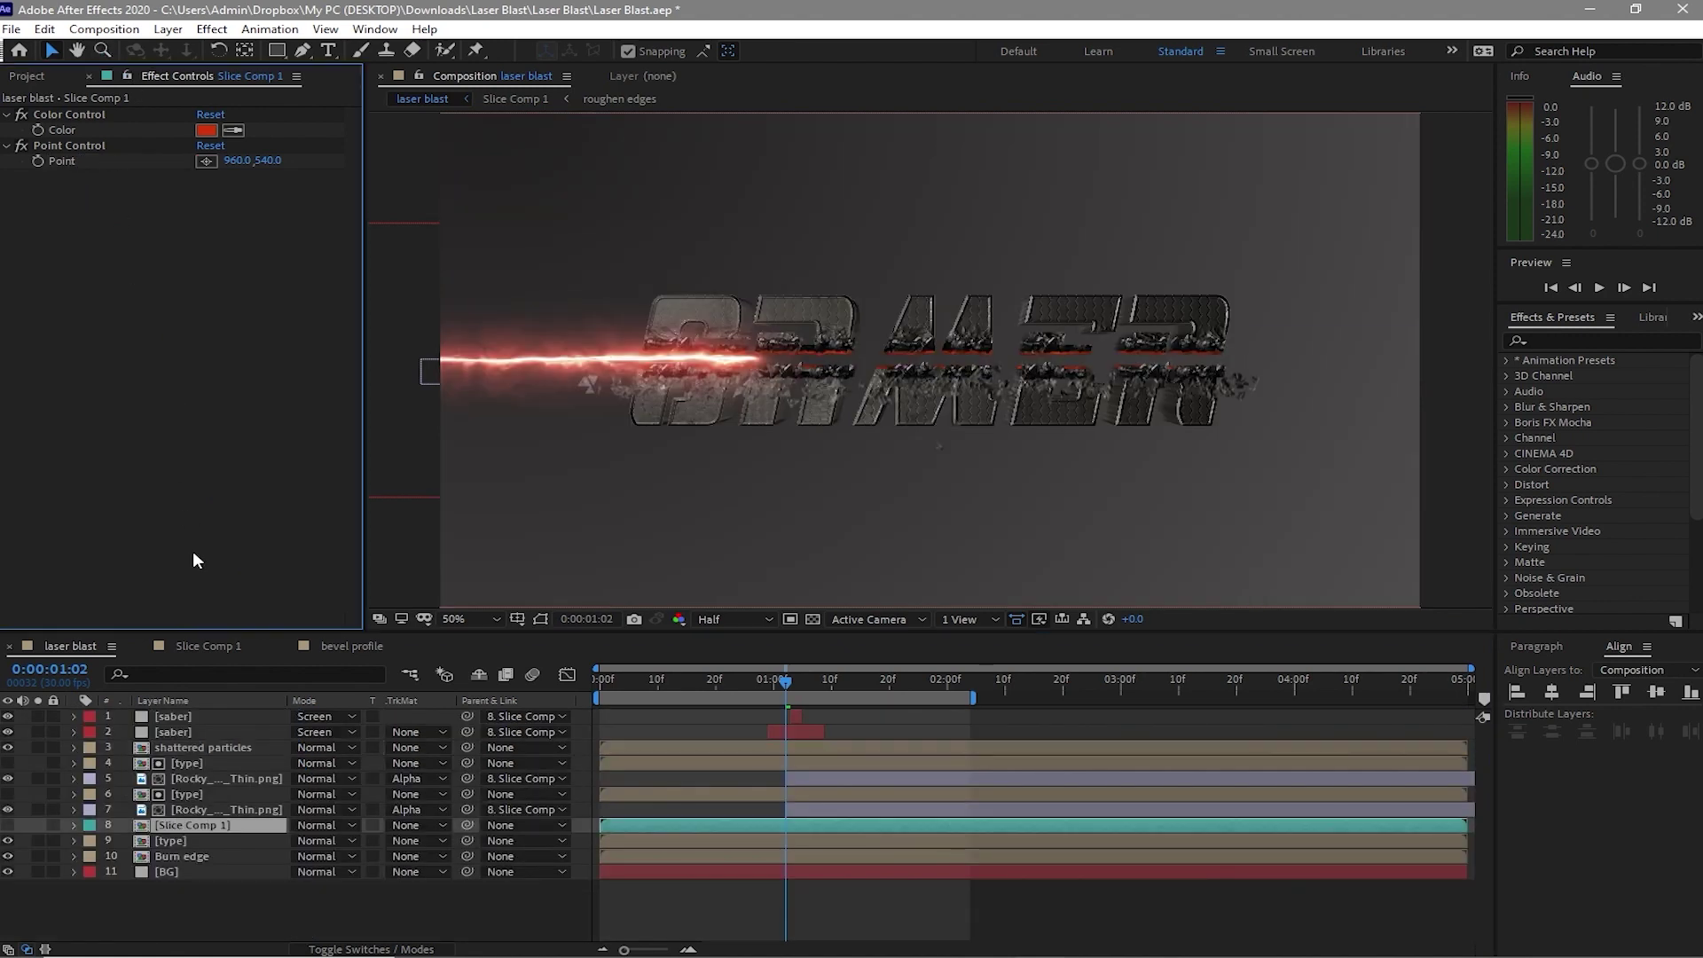
click(209, 750)
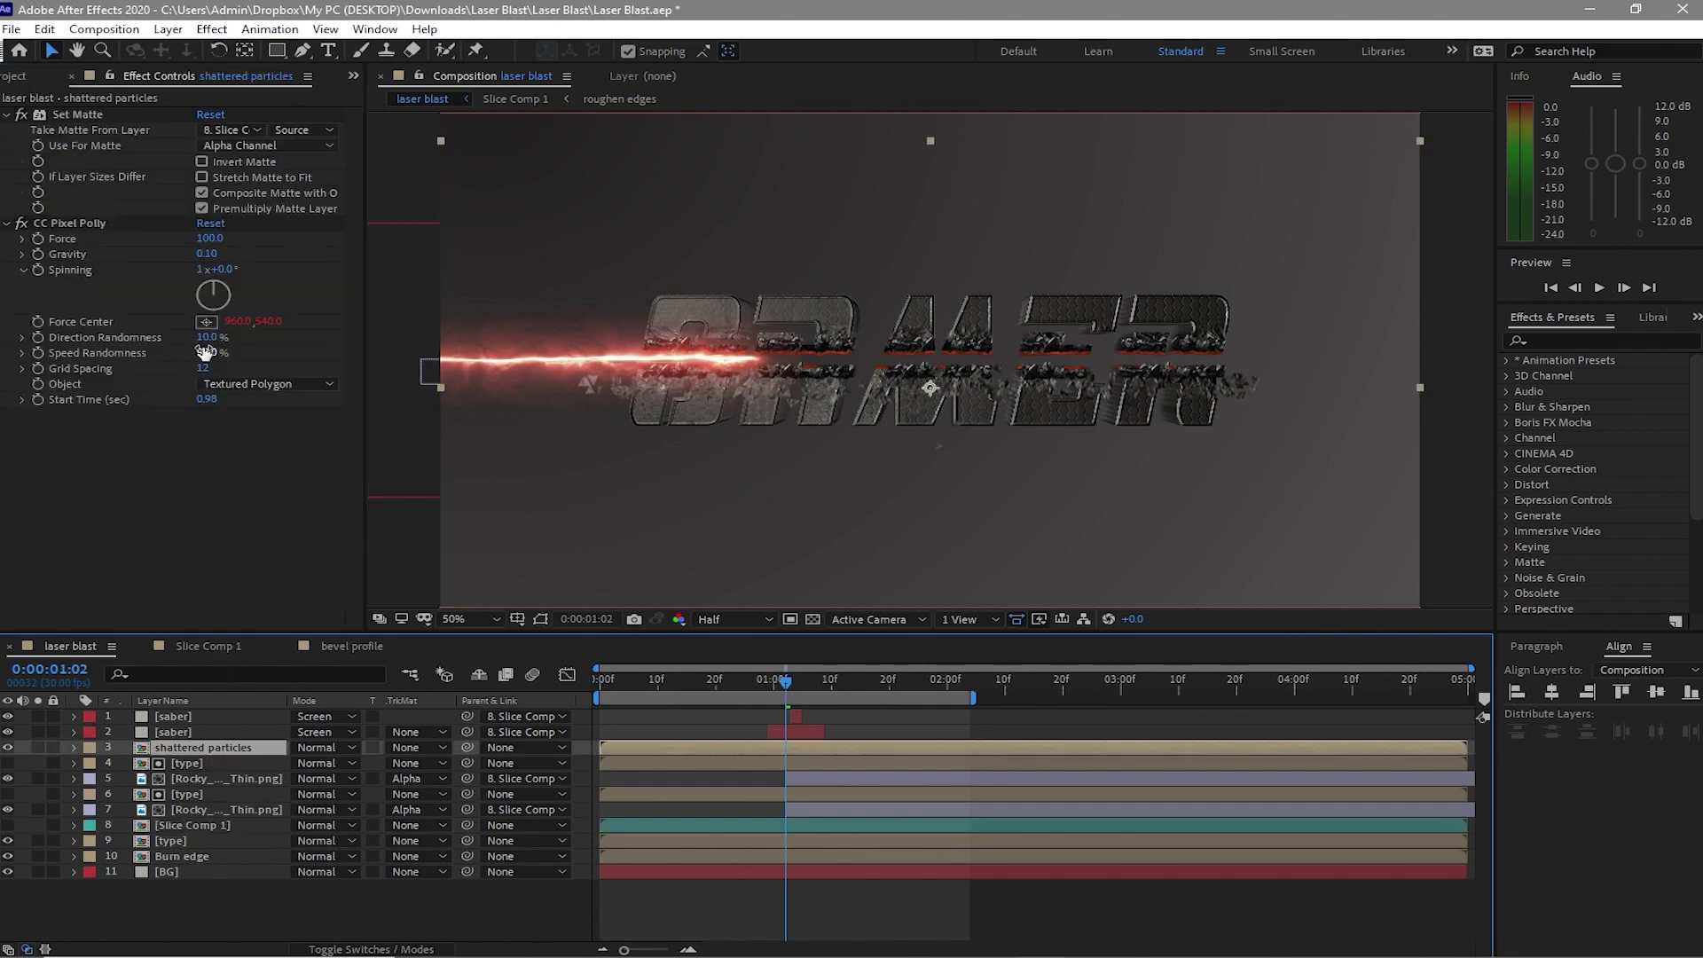
drag(204, 352, 290, 358)
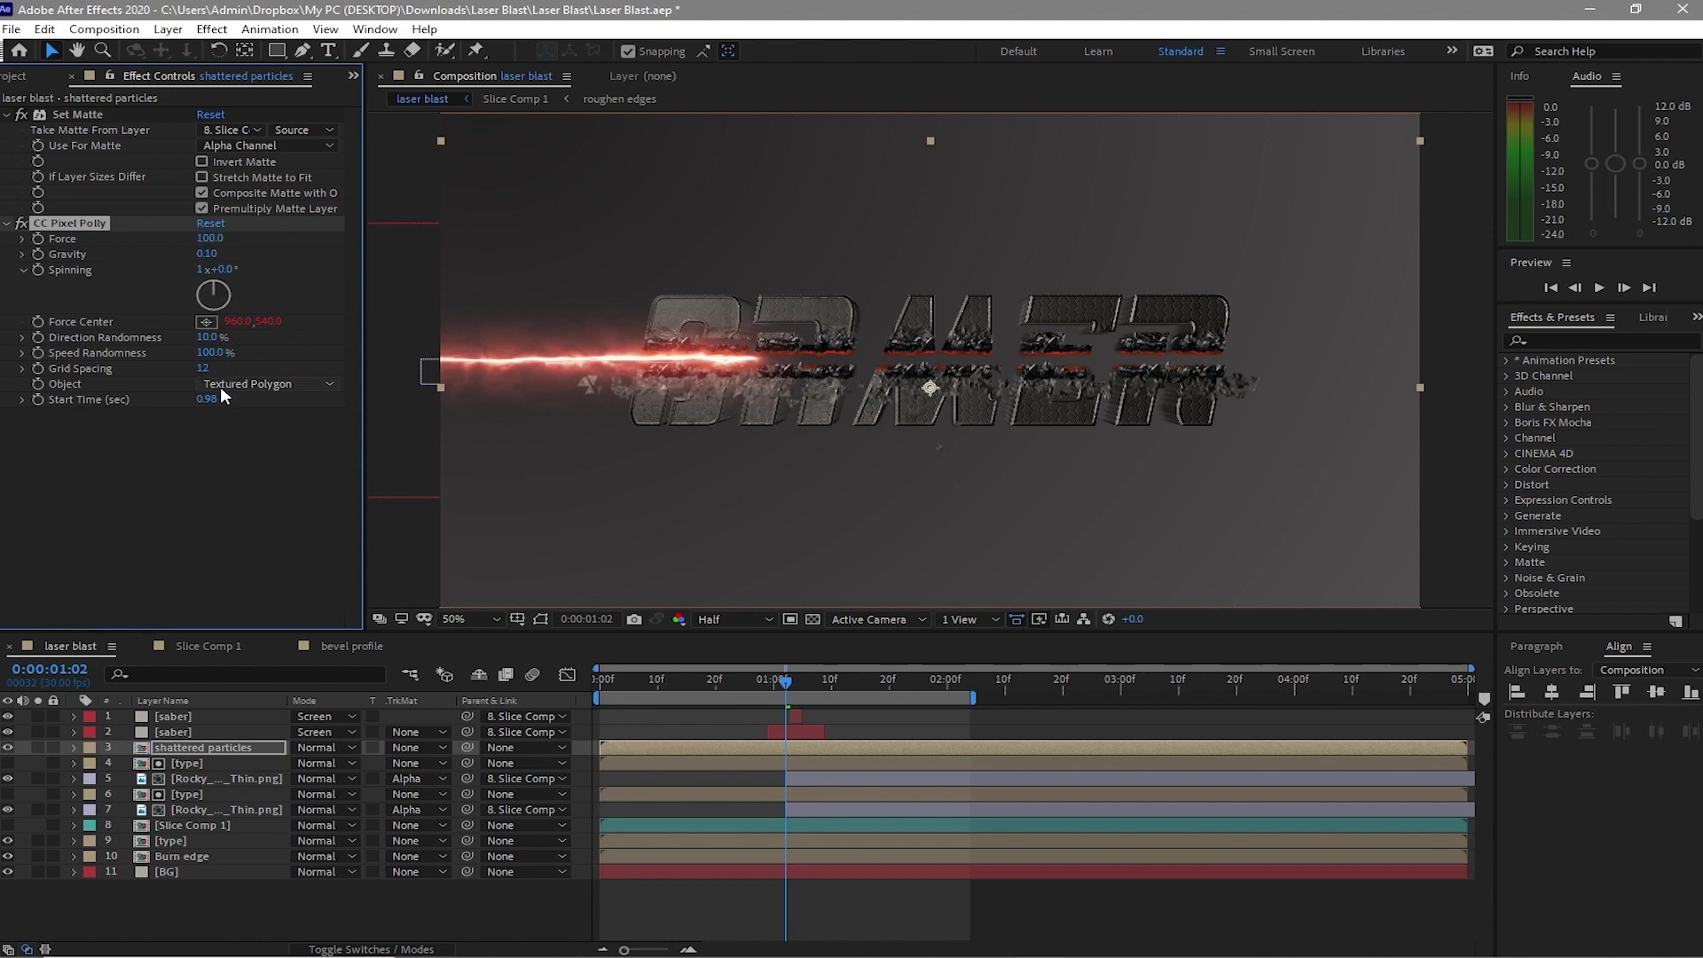
Add the expression toWorld(value) to the Point property of Slice Comp 1's Point Control
click(216, 821)
alt+click(38, 160)
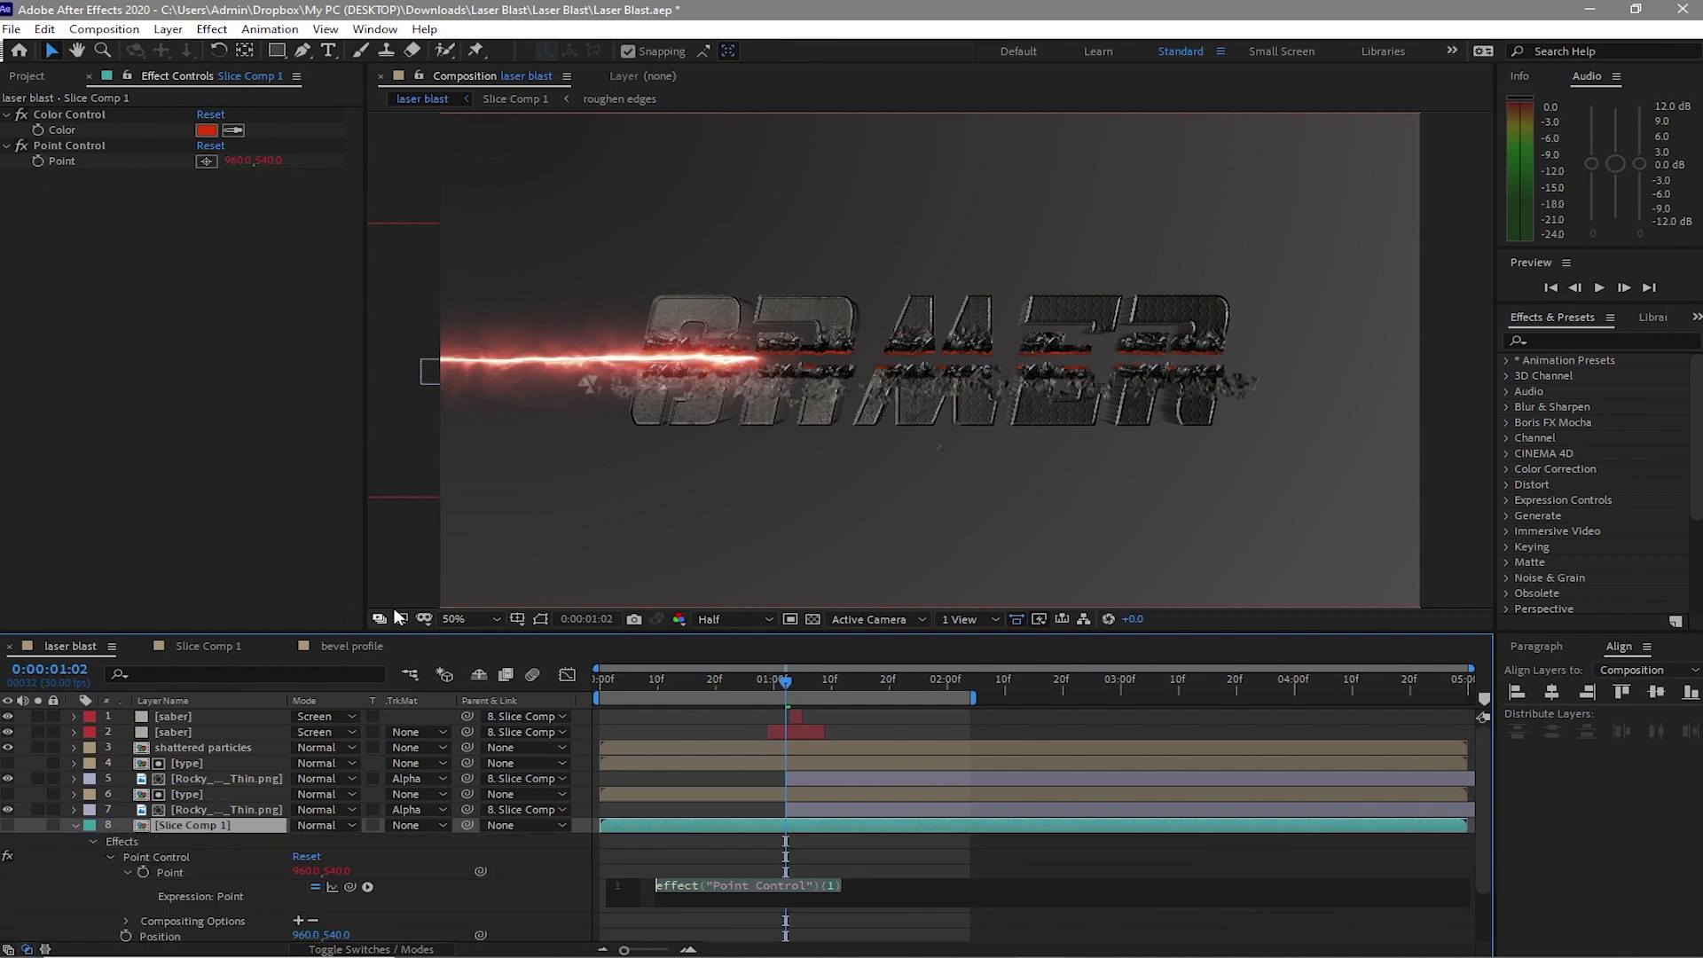
text(toWorld)
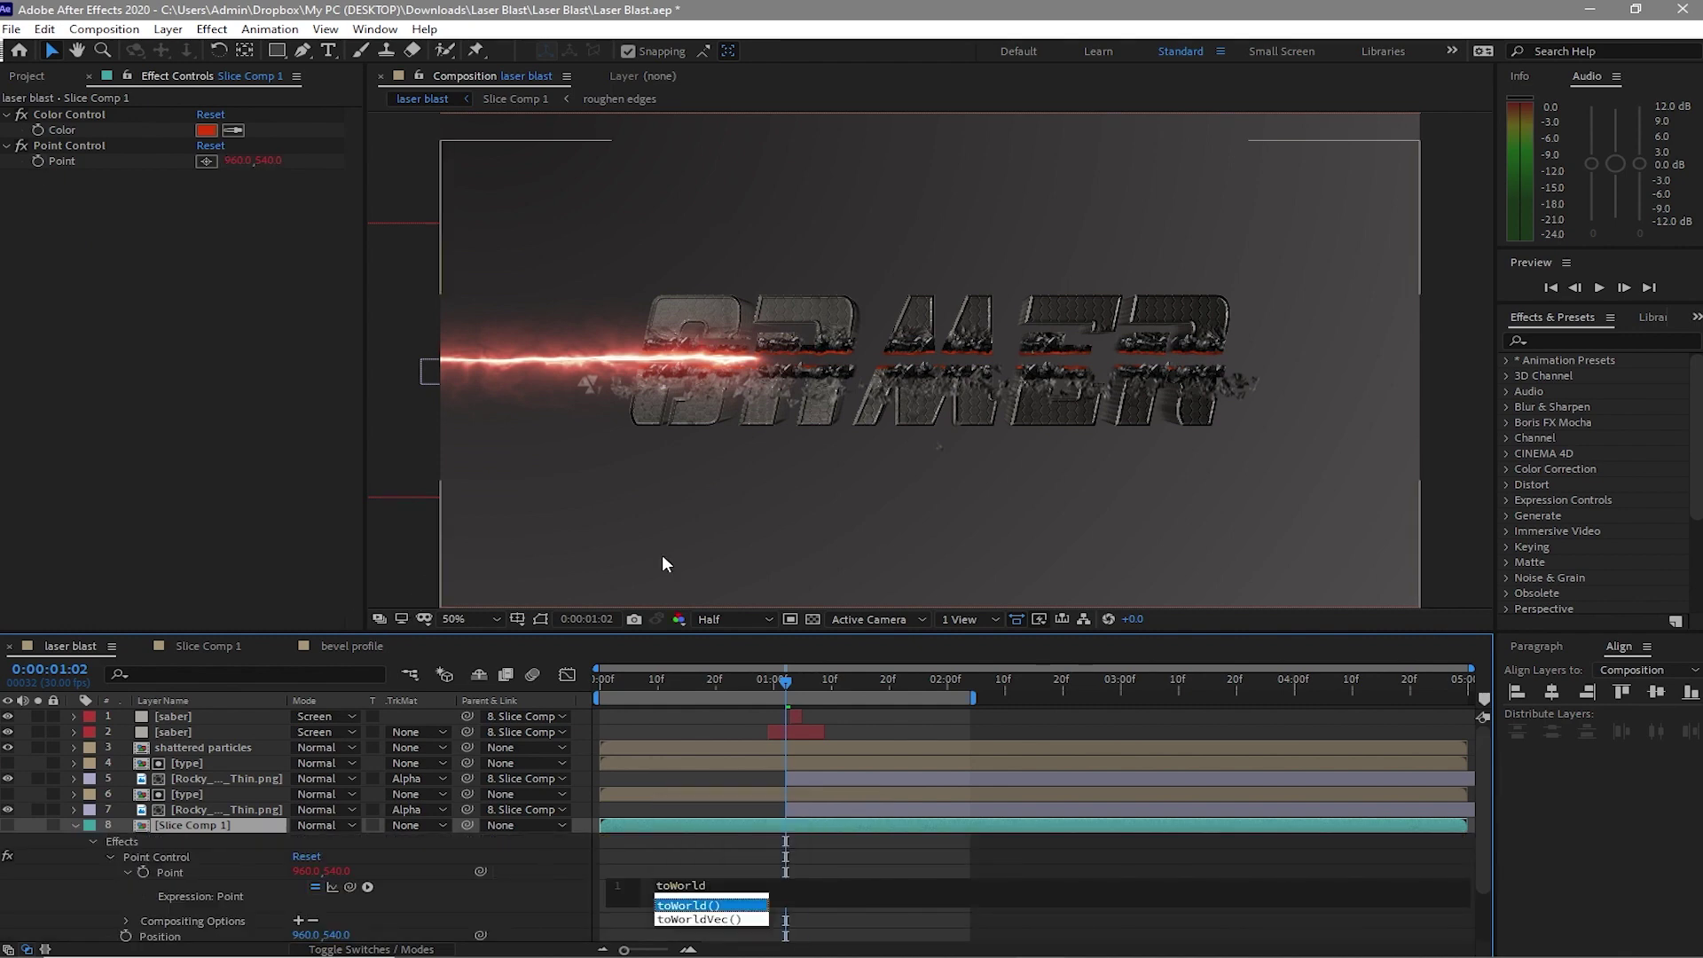
text((va)
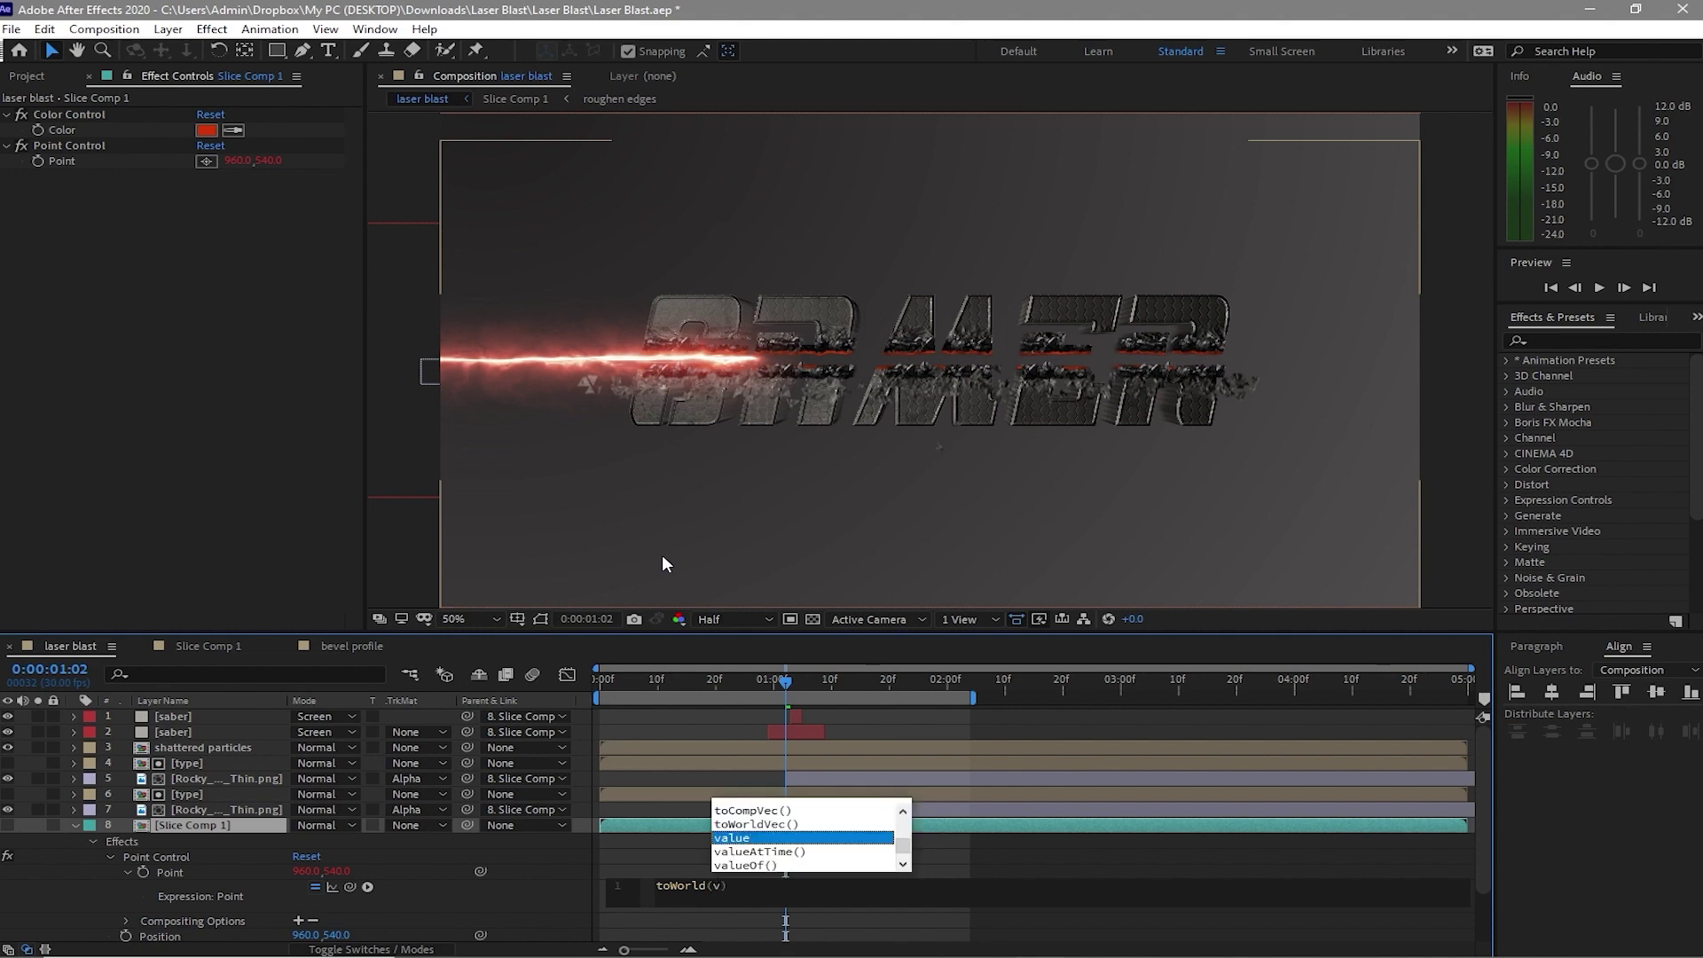
text(lue))
key(KP_Enter)
Move Slice Comp 1's Point Control point outside the frame, level with the laser's origin, at about -128, 531
key(comma)
click(71, 145)
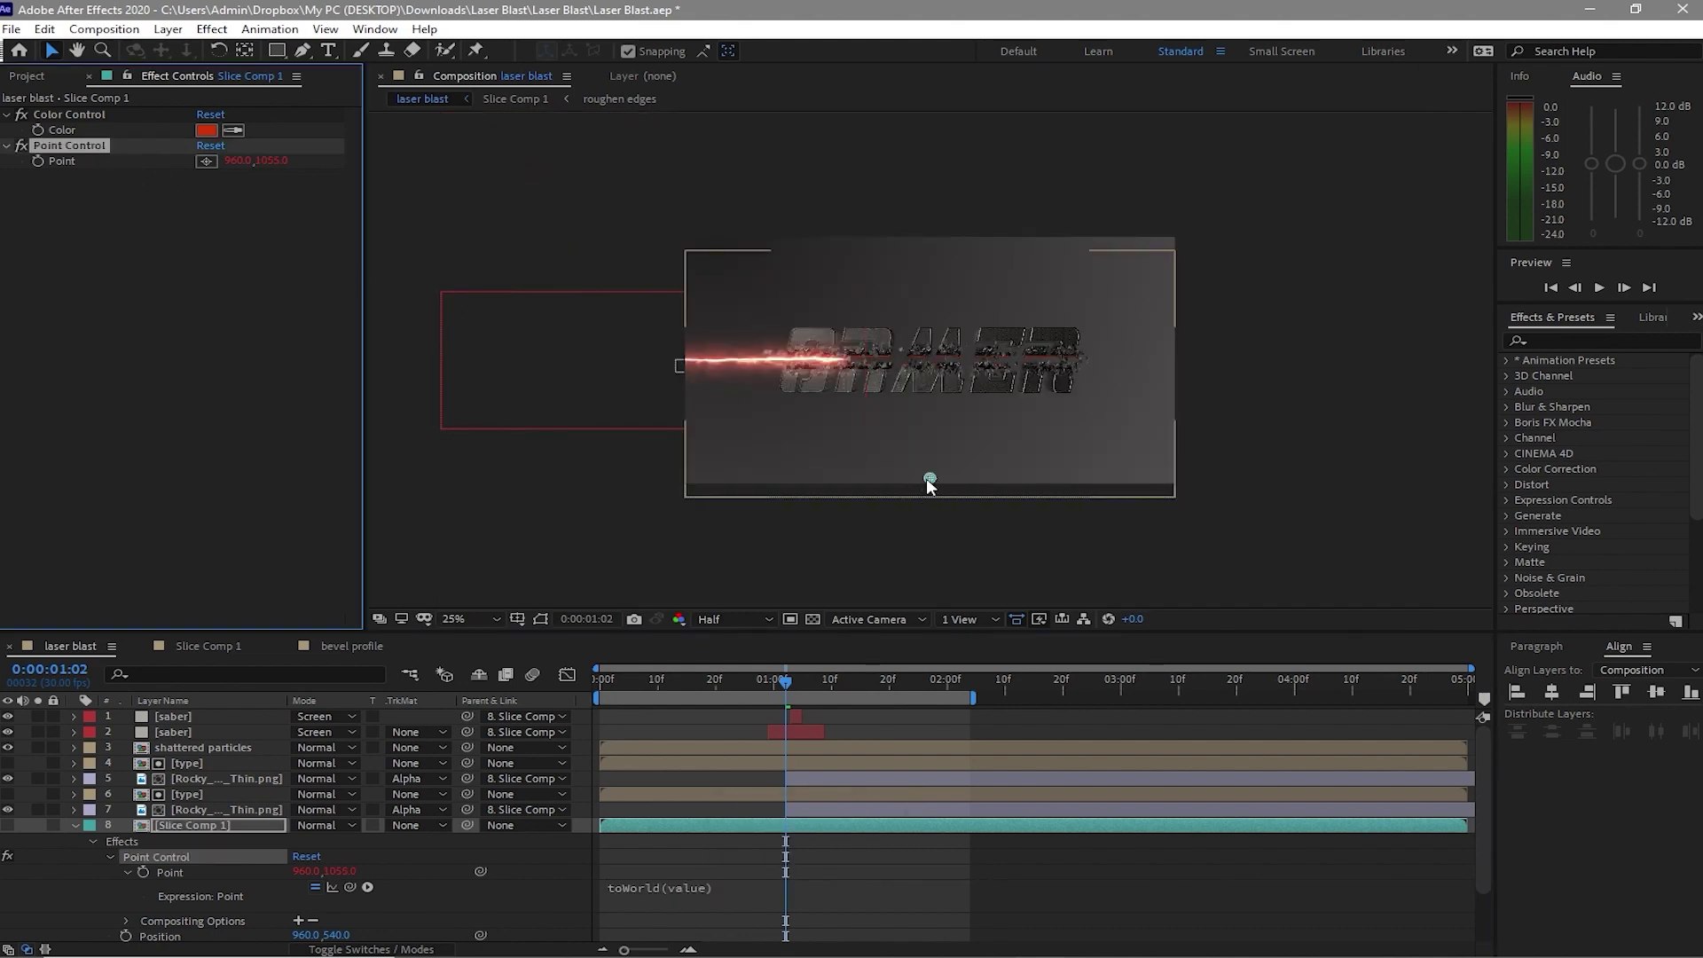
drag(928, 479, 652, 363)
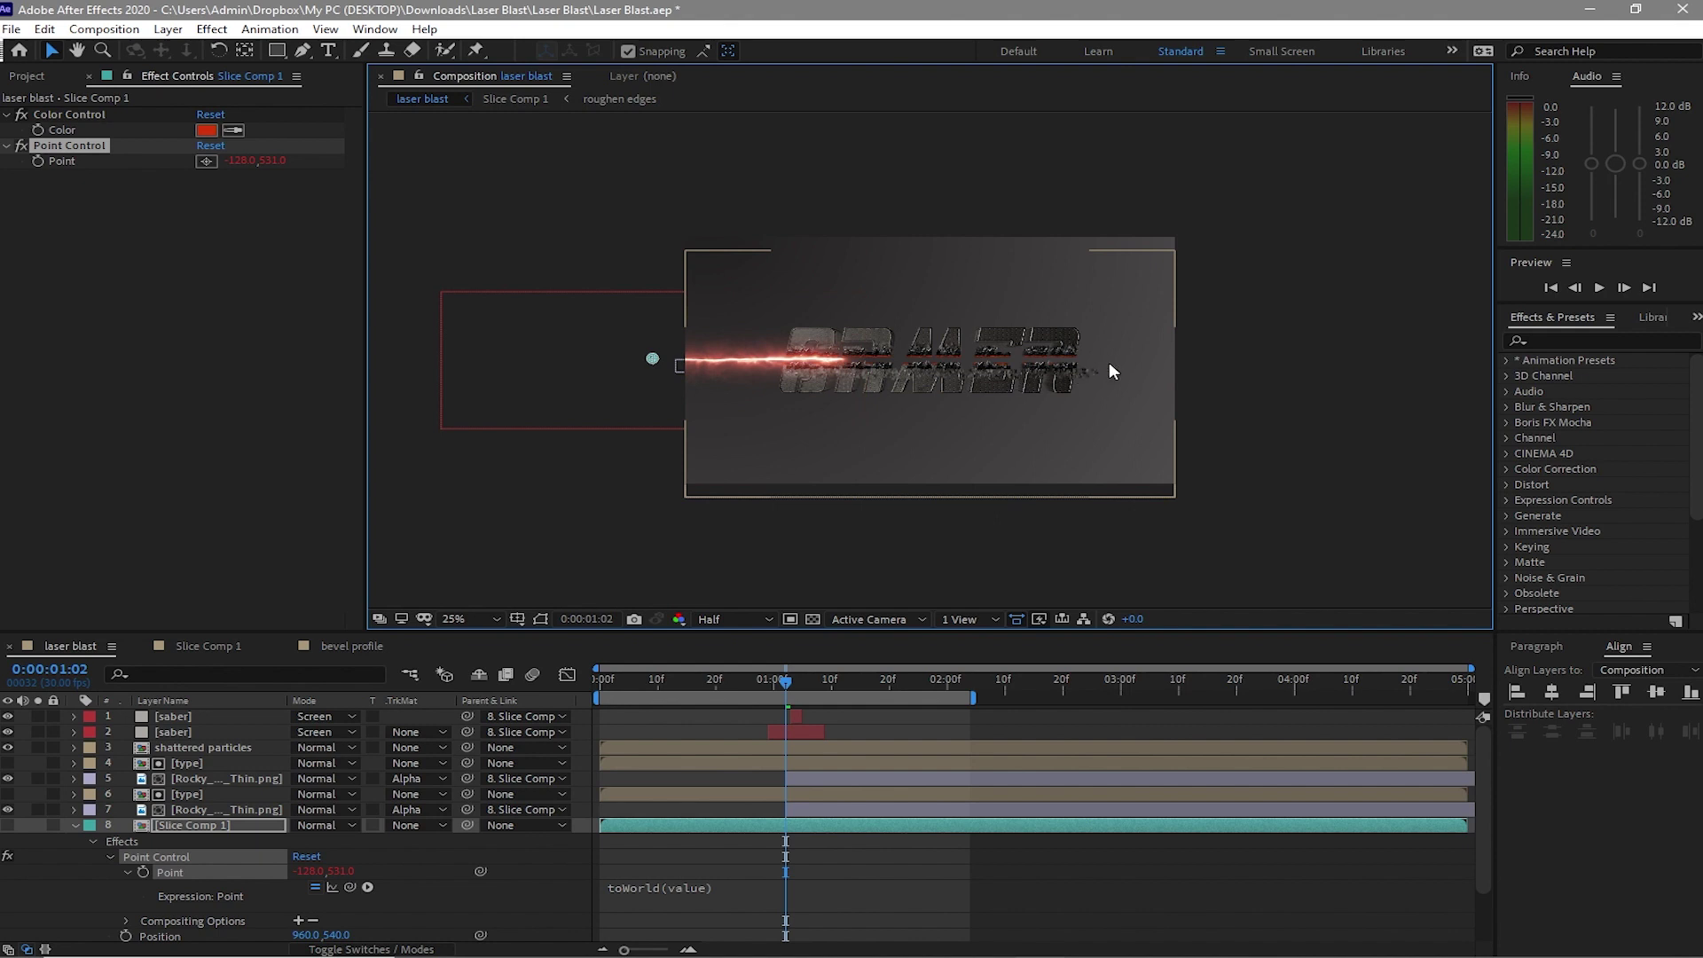
Preview the laser blast animation with the moved force point and collapse Slice Comp 1's properties
click(1597, 287)
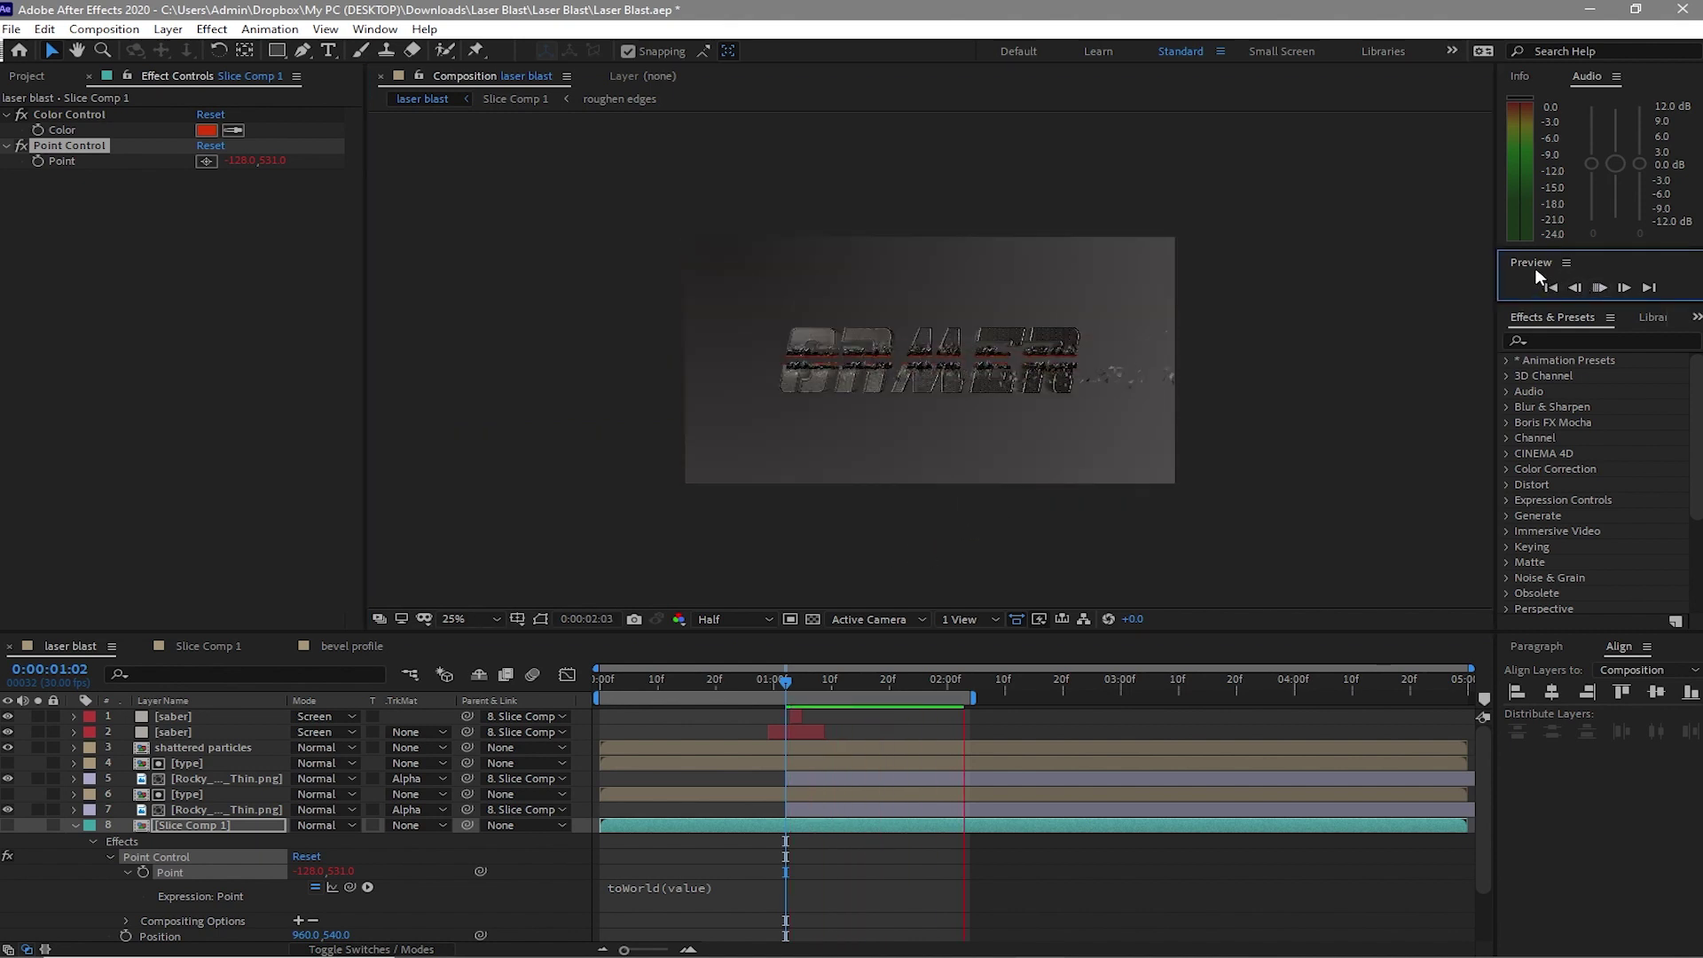
click(1600, 287)
click(74, 825)
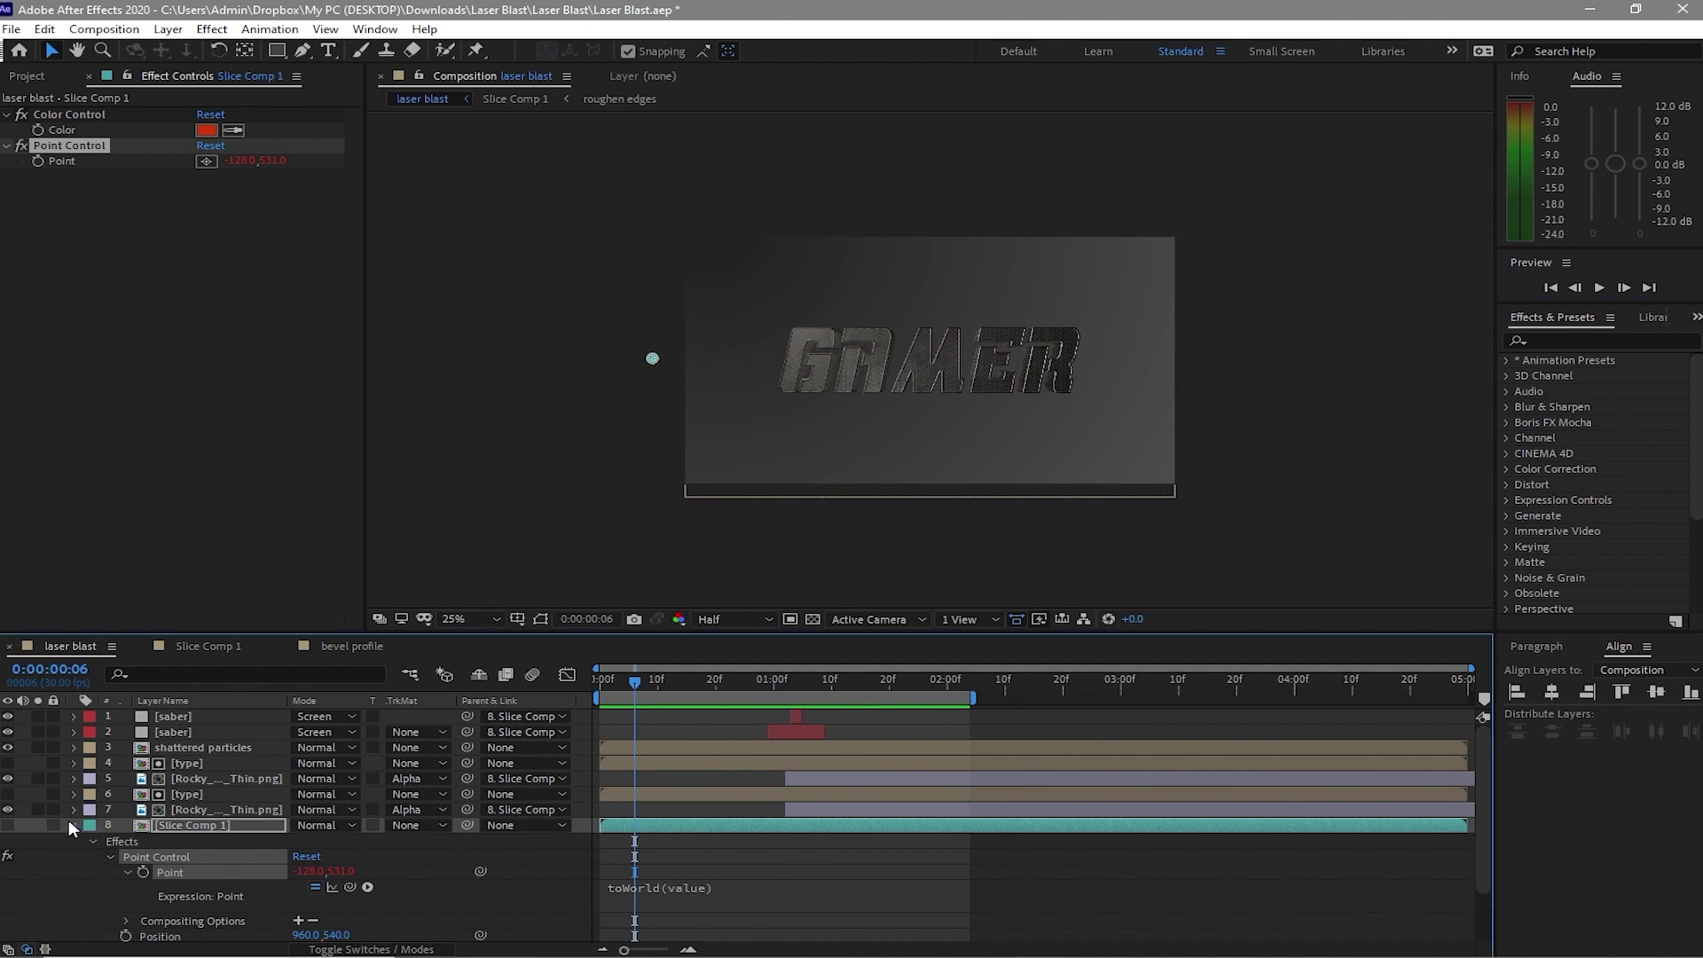
Try a 138° rotation on Slice Comp 1, check the debris direction up to 0:00:01:08, and reset the rotation to 0°
click(215, 825)
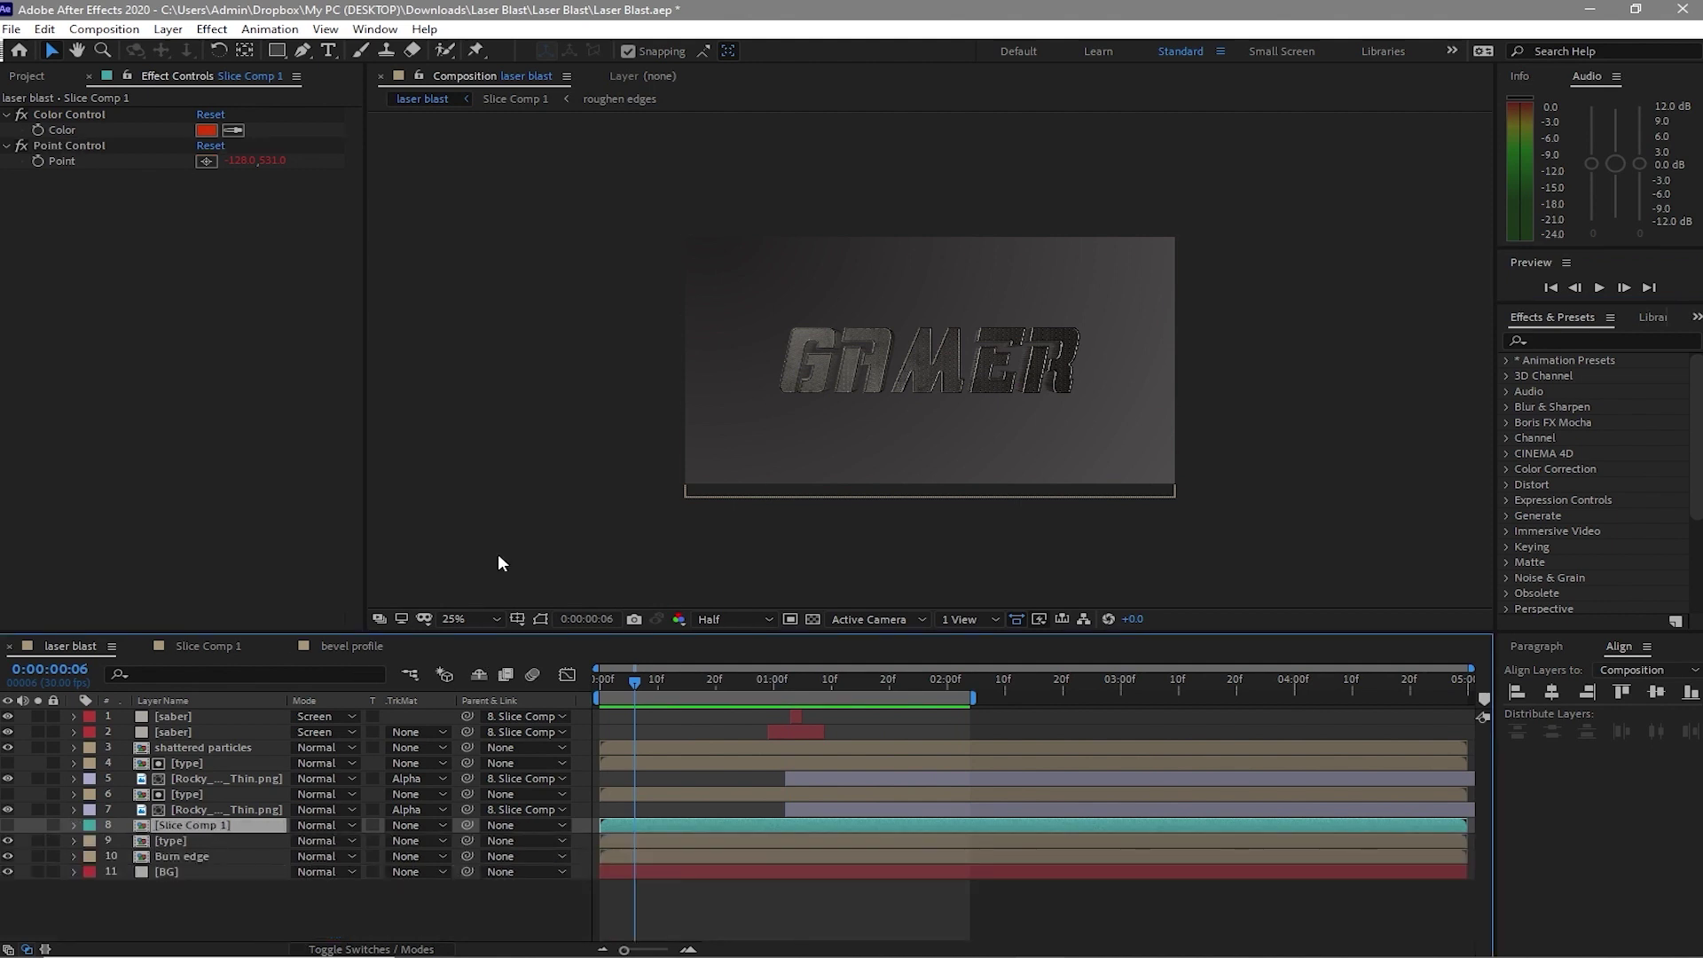
key(r)
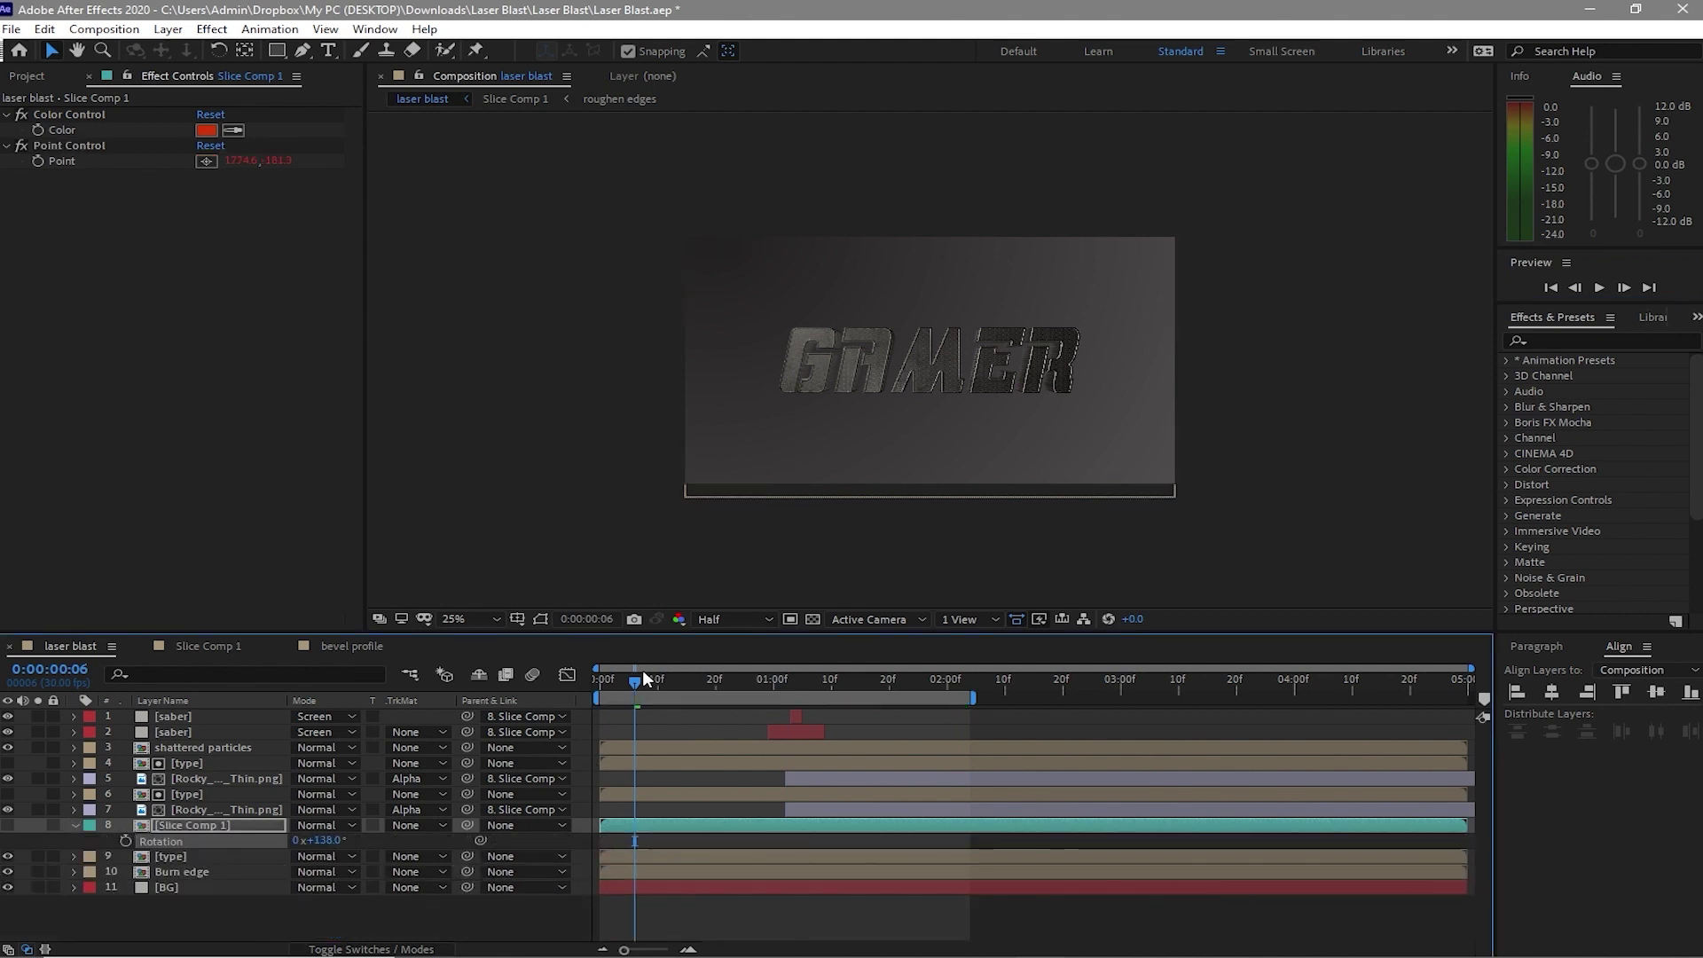
click(770, 688)
drag(769, 689, 821, 699)
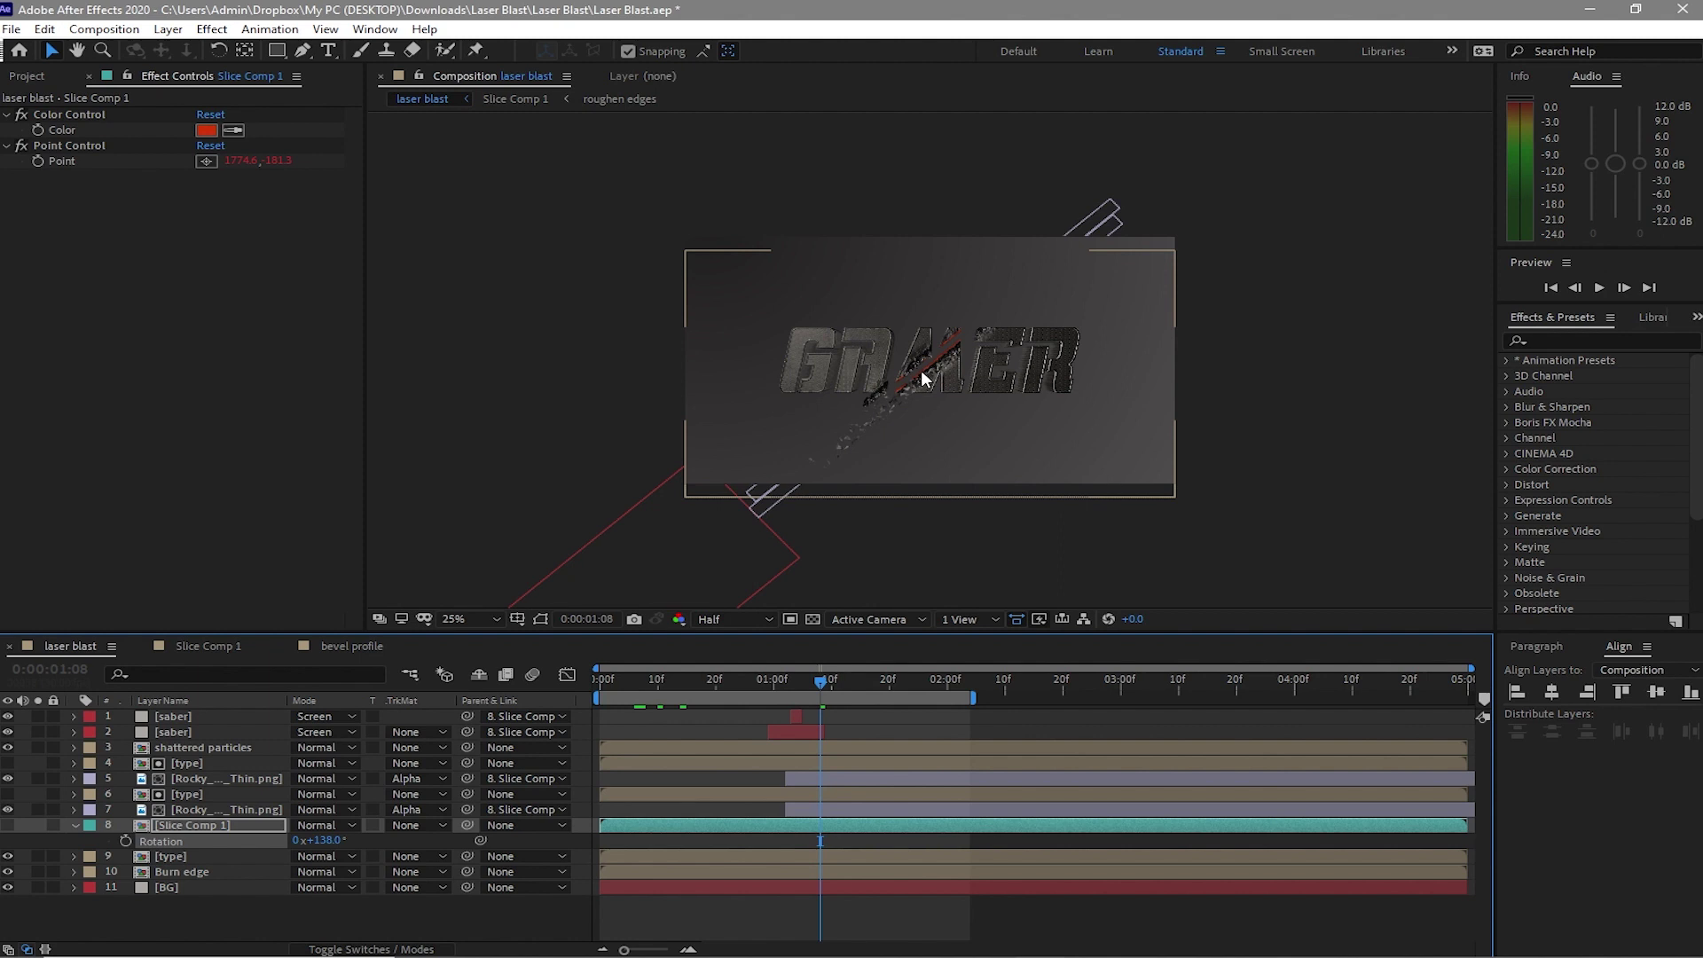
click(327, 840)
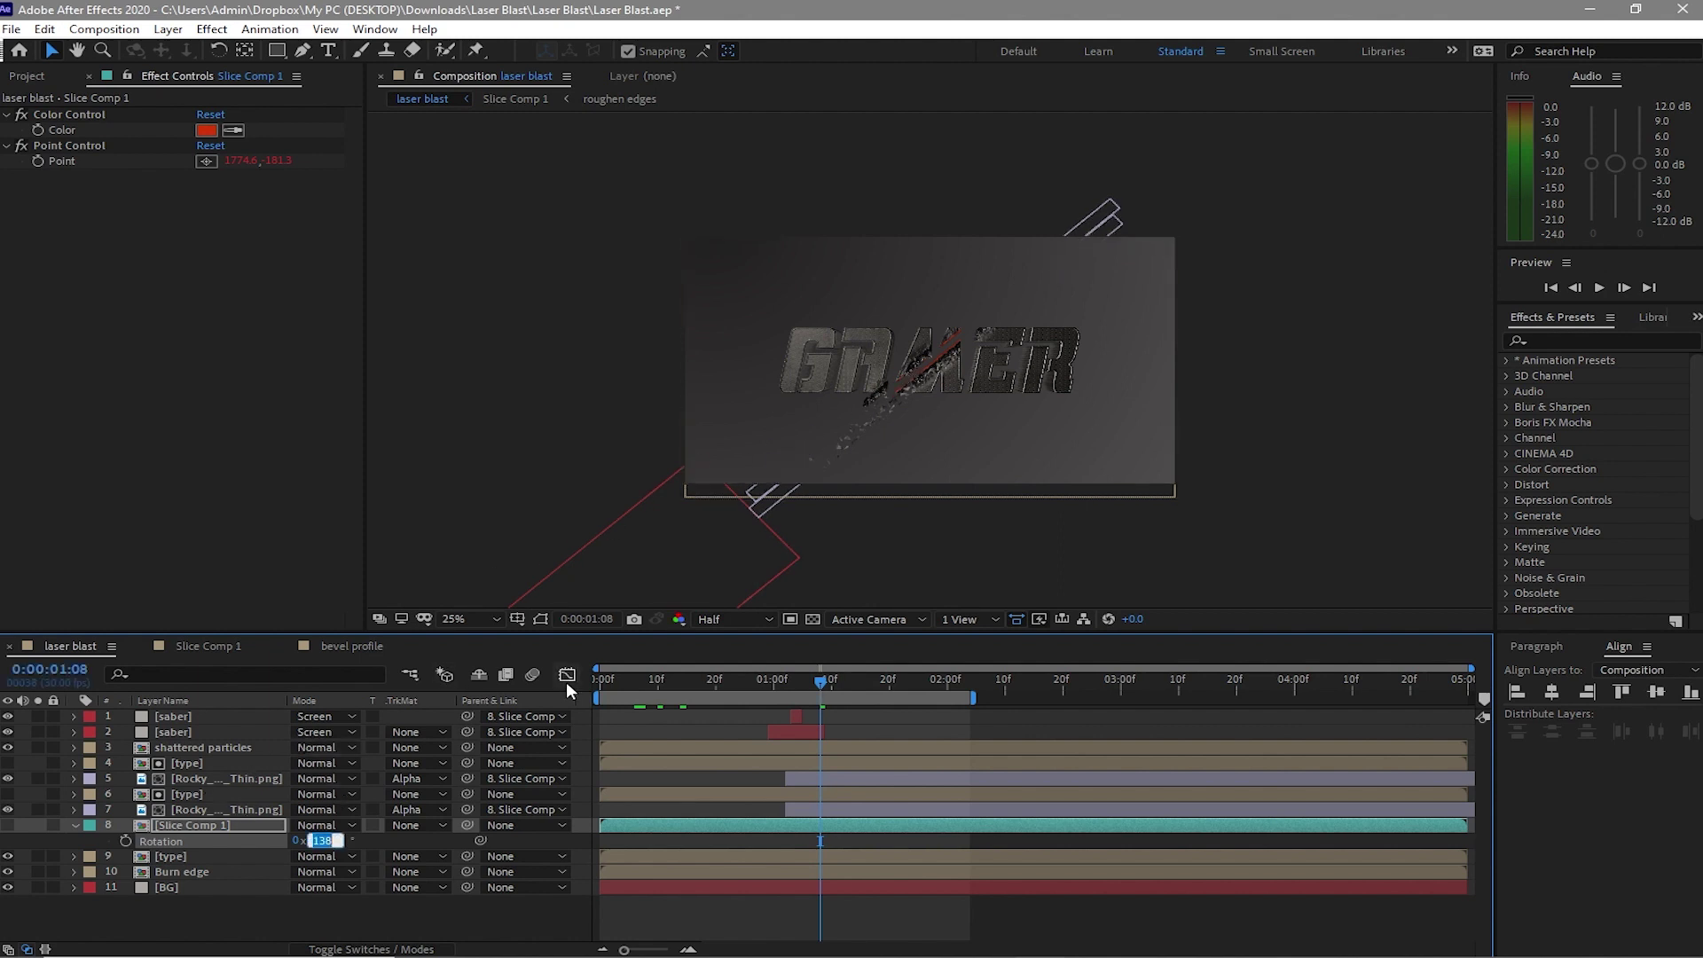
text(0)
key(Return)
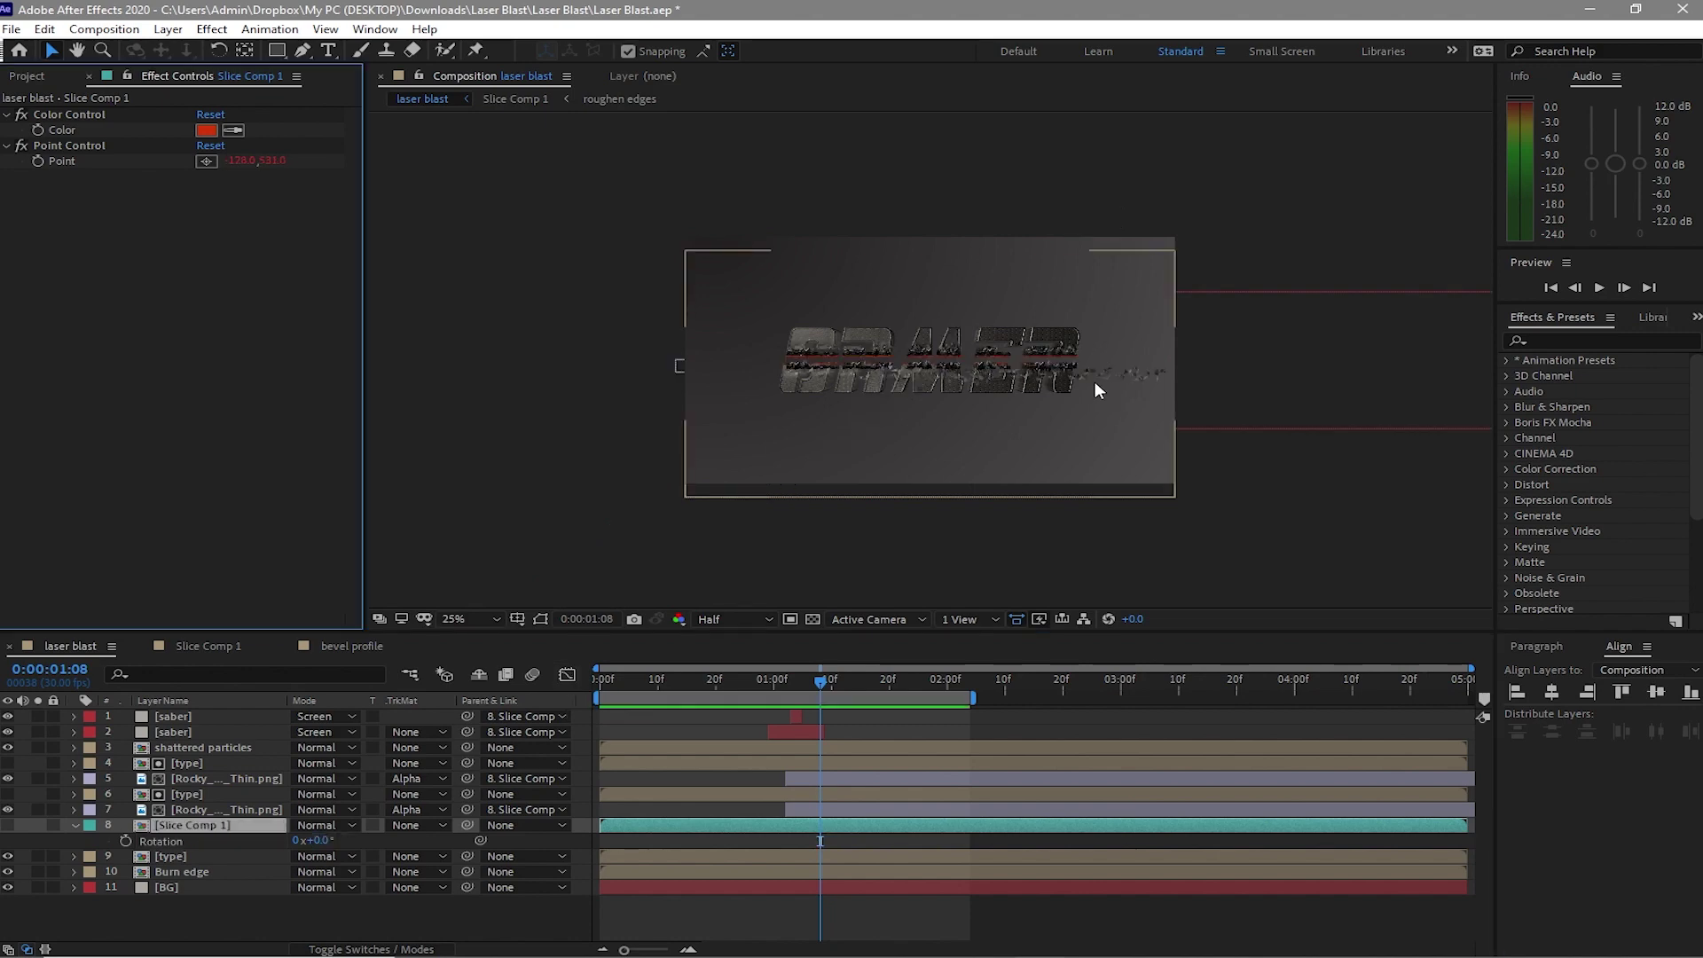
Duplicate the shattered particles layer in the laser blast composition
click(222, 747)
click(44, 28)
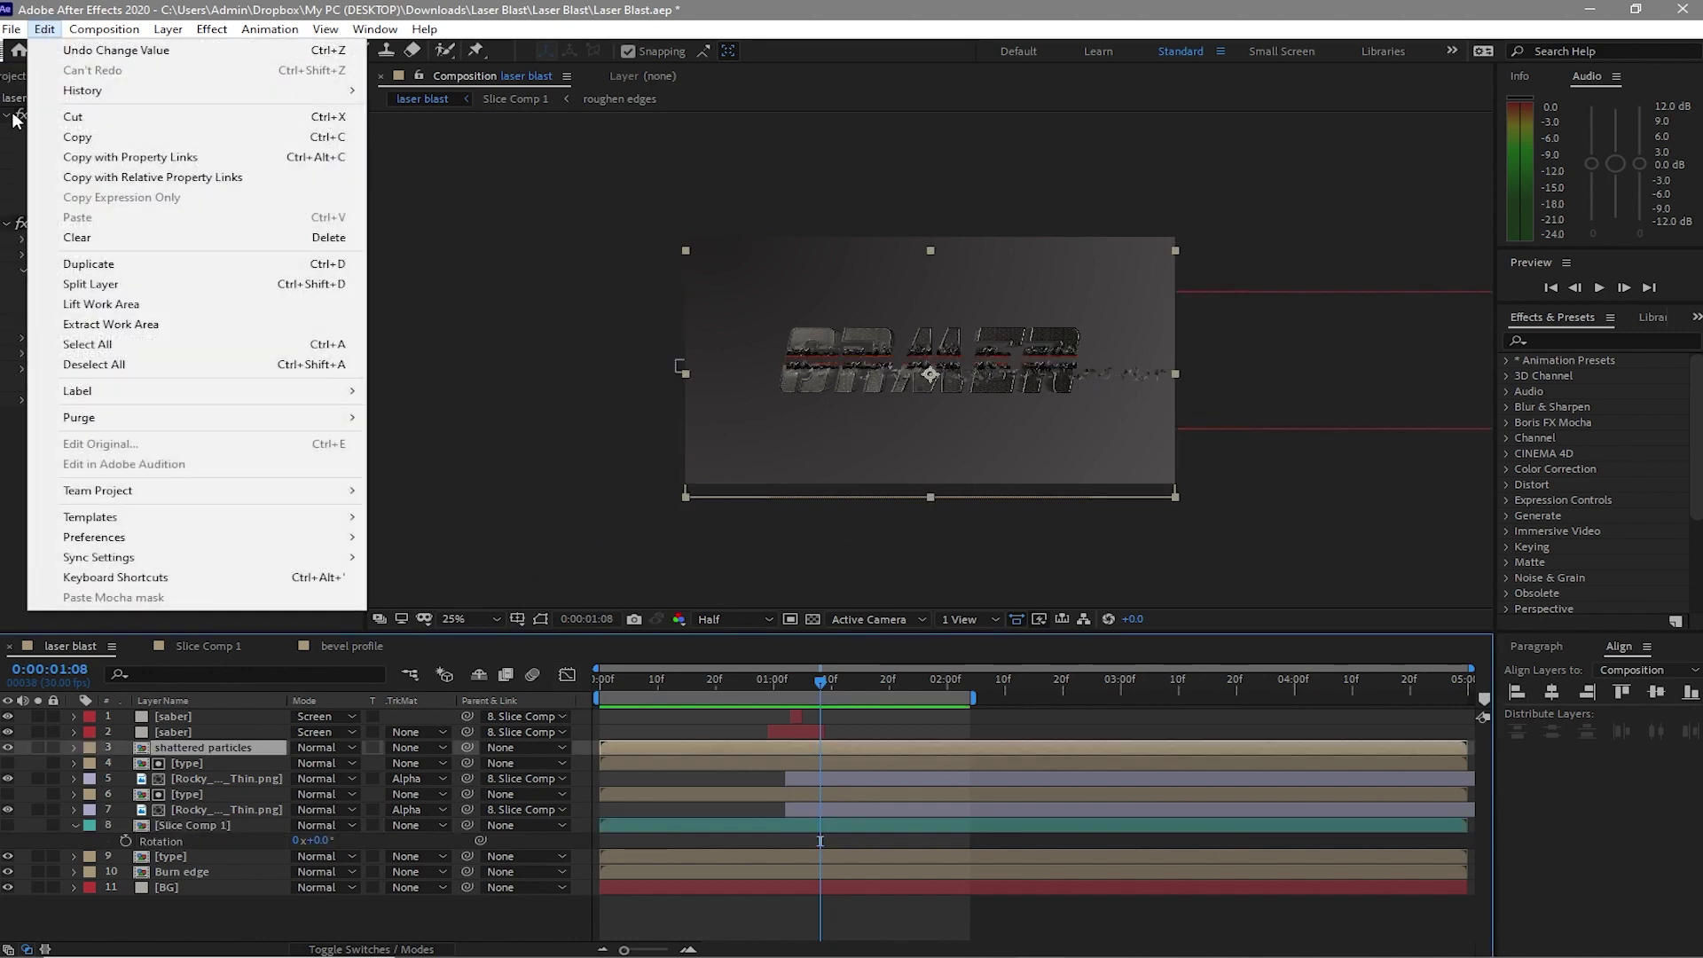
click(89, 263)
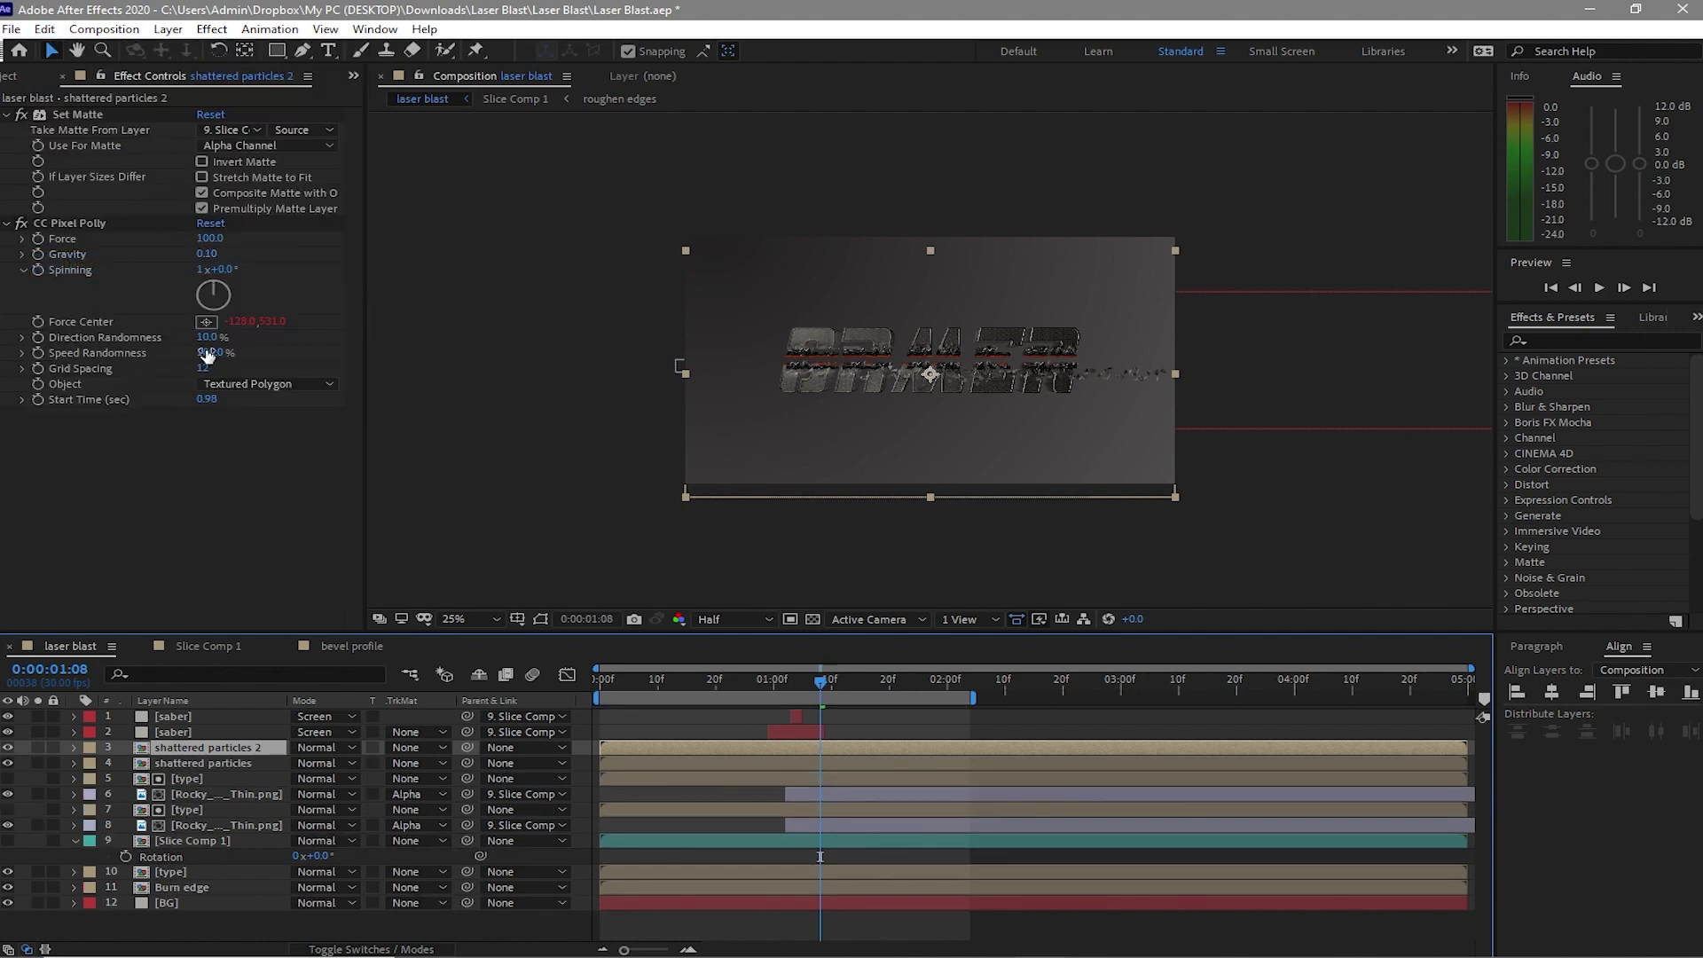
On shattered particles 2, set CC Pixel Polly's Grid Spacing to 8, Force to 80, Spinning to 2 revolutions and Direction Randomness to 5%
key(period)
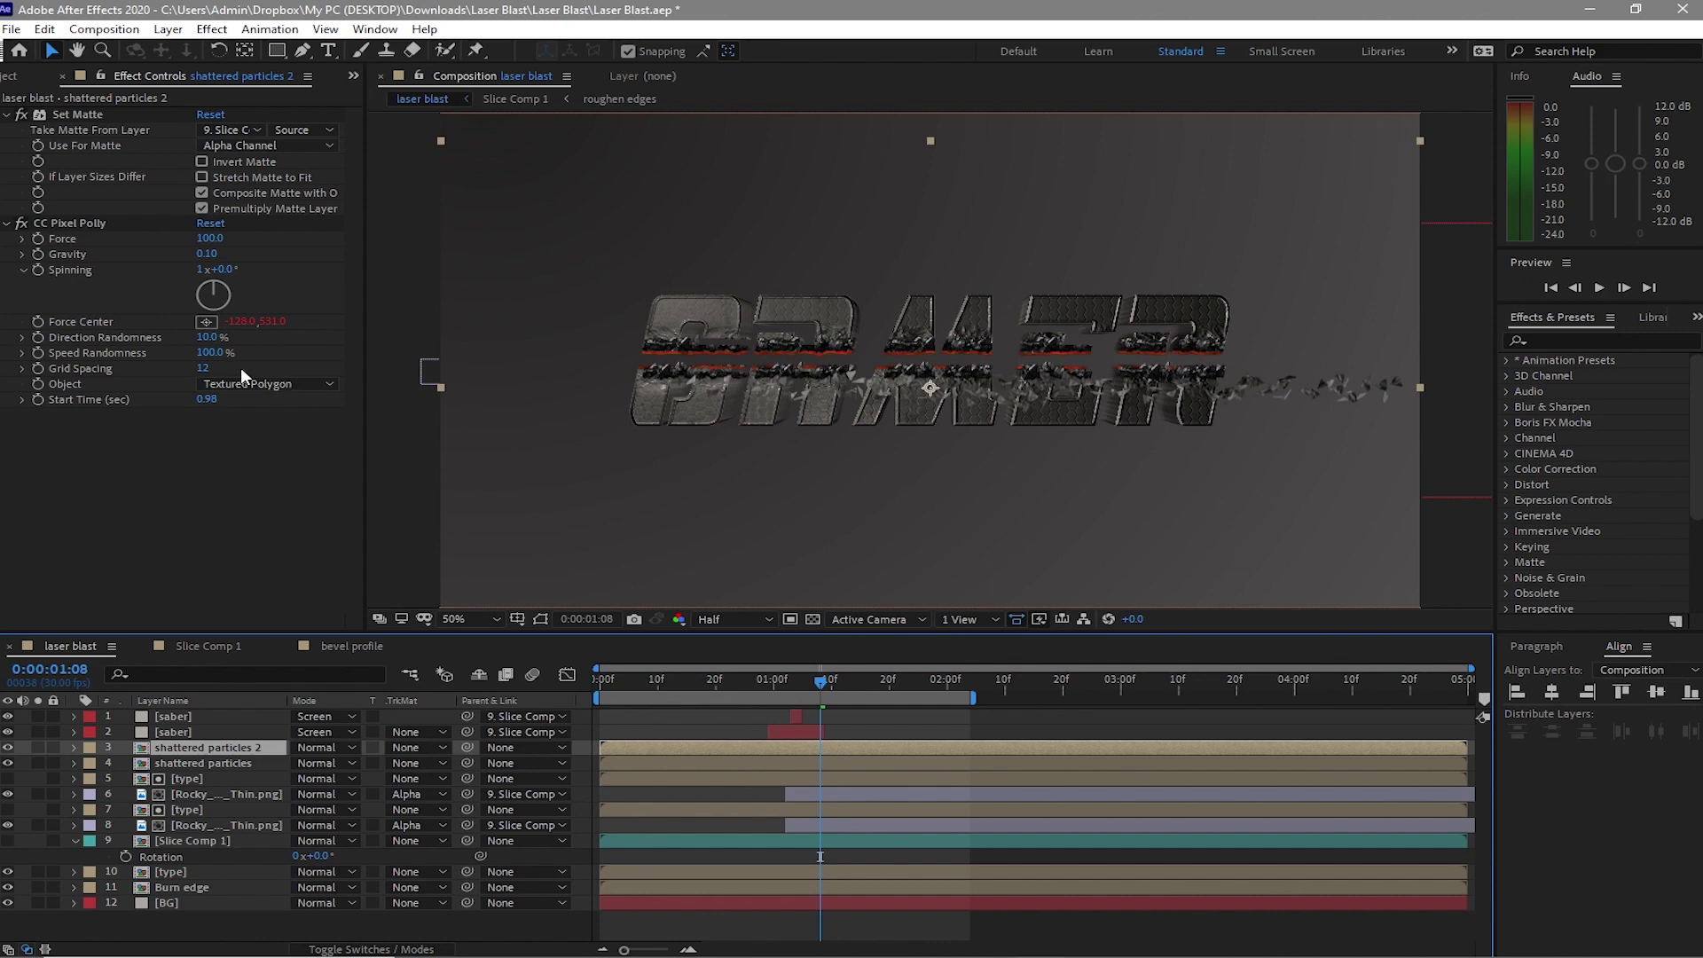
click(203, 368)
text(8)
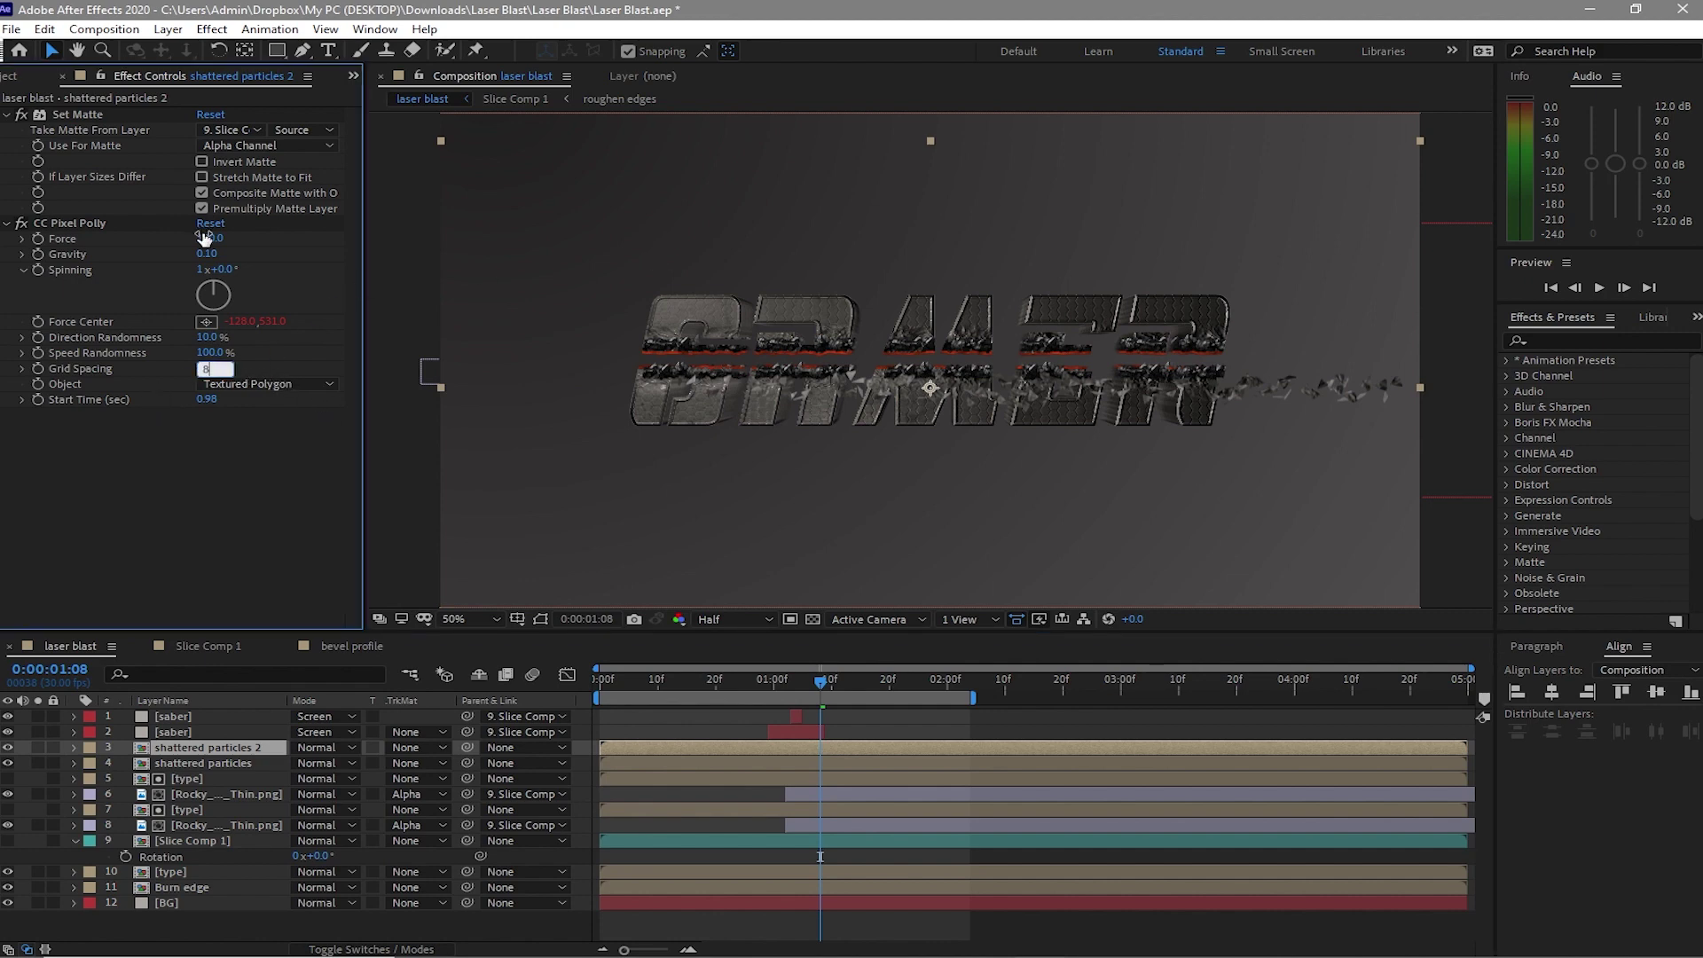
click(211, 238)
click(213, 240)
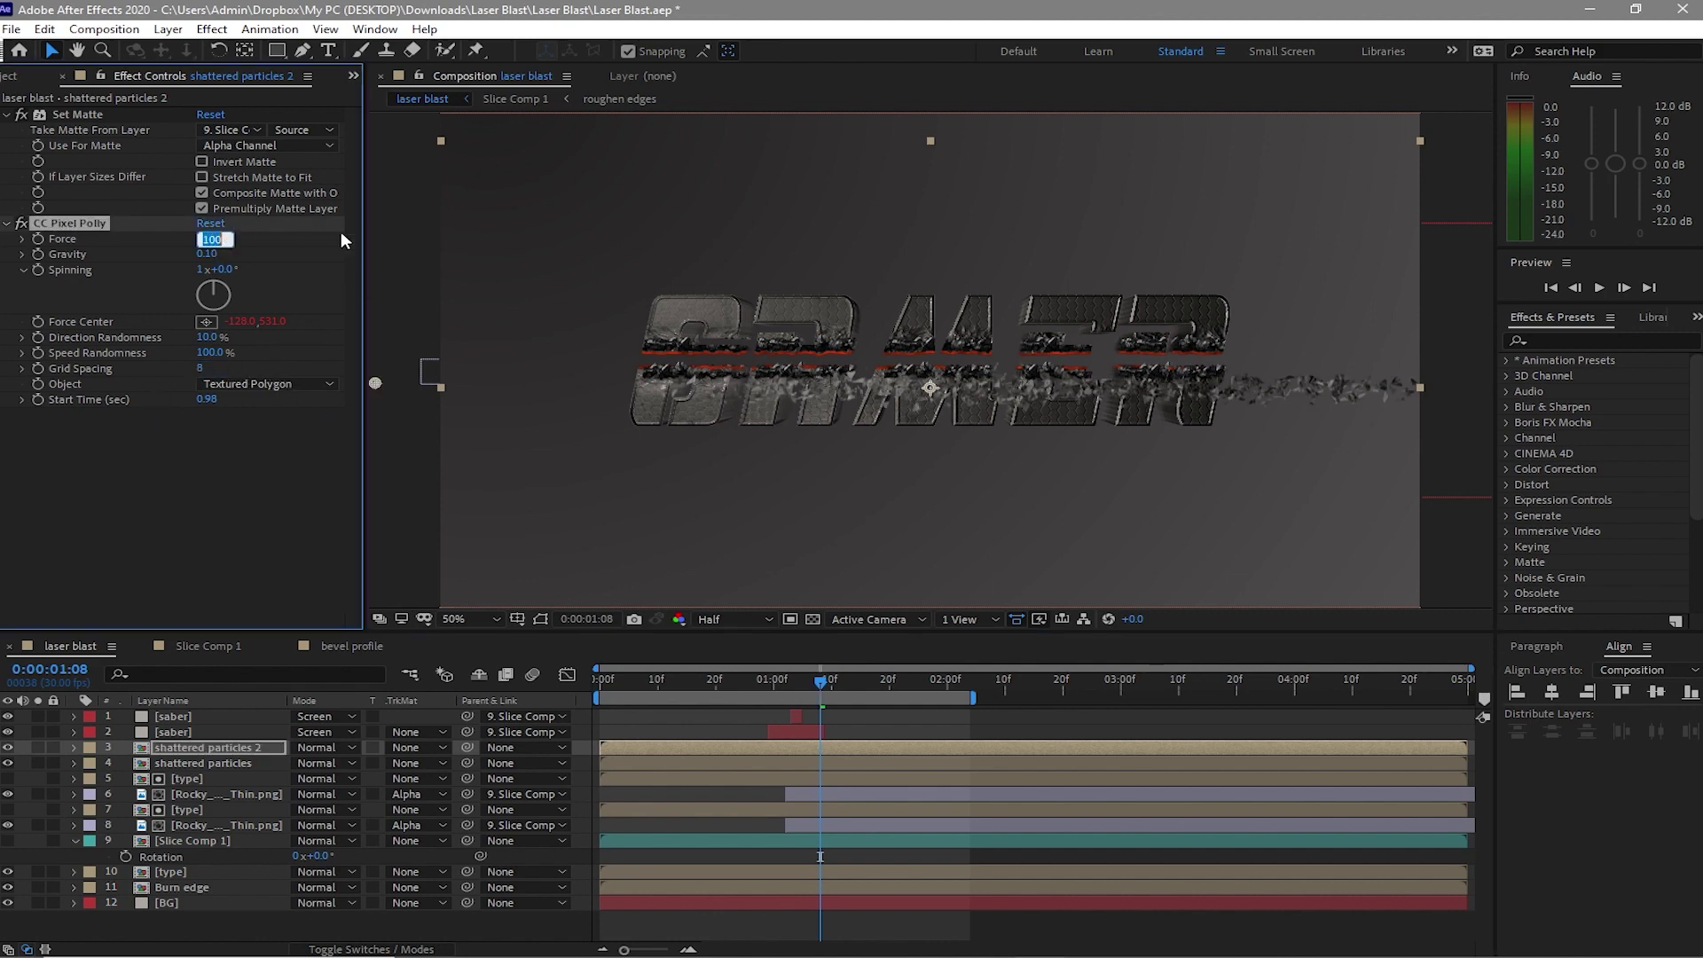
text(80)
key(Tab)
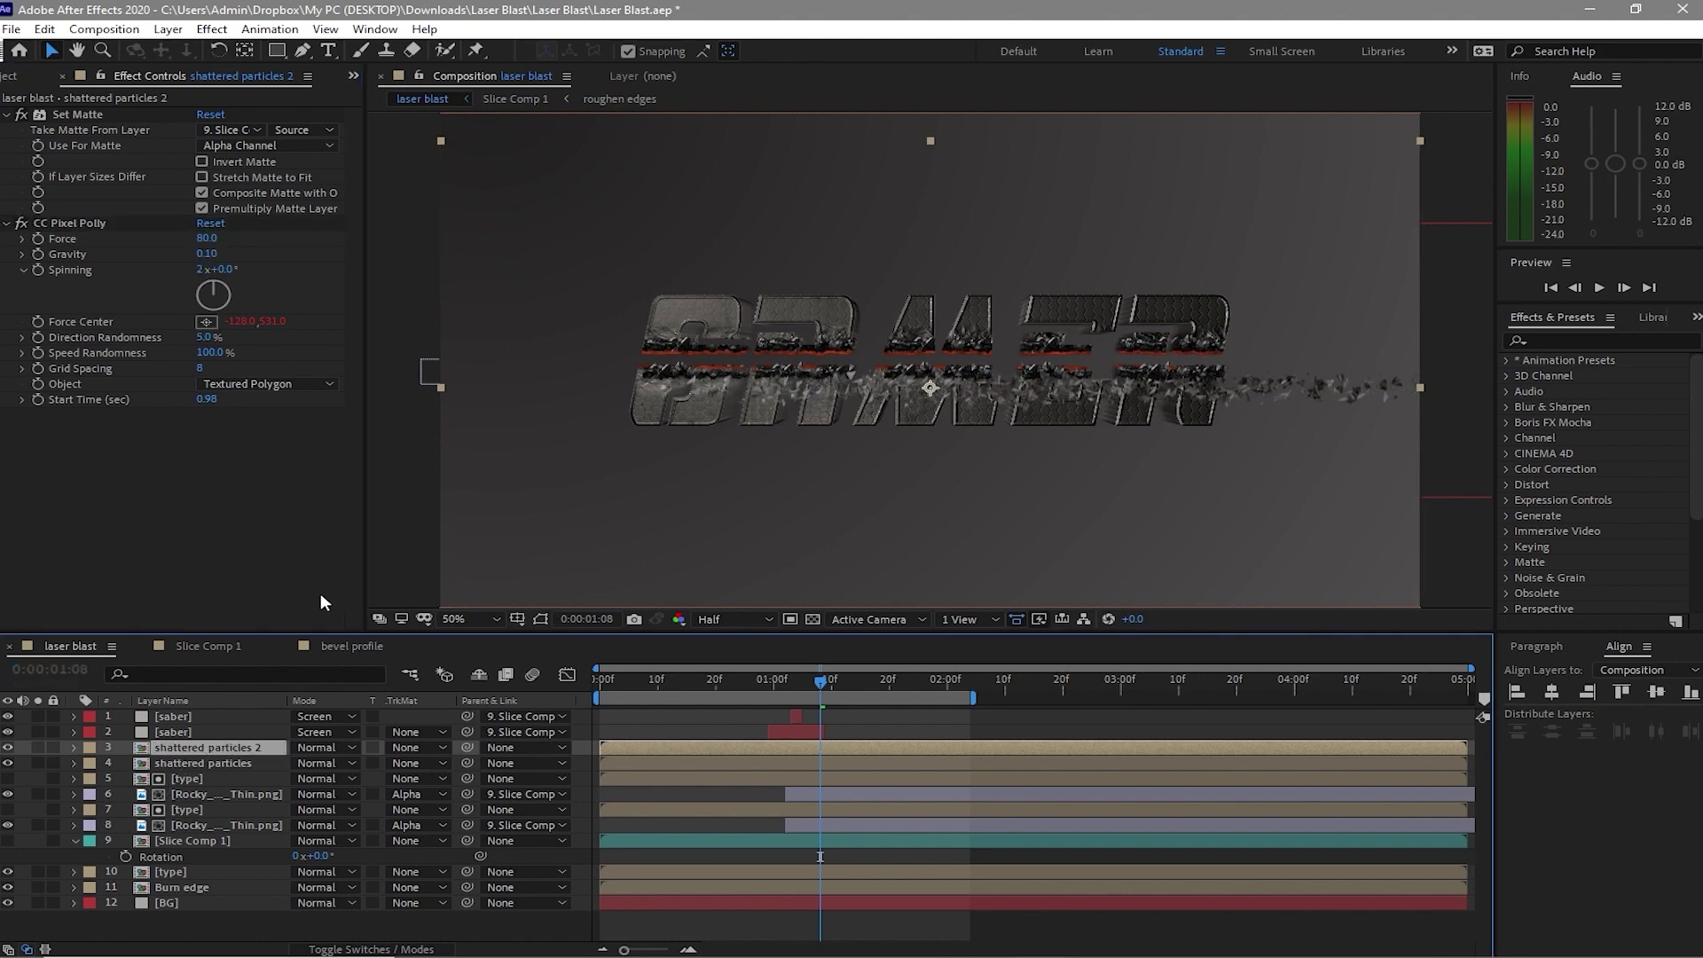
Offset the shattered particles 2 layer's position to 875, 536 and preview the debris animation
key(p)
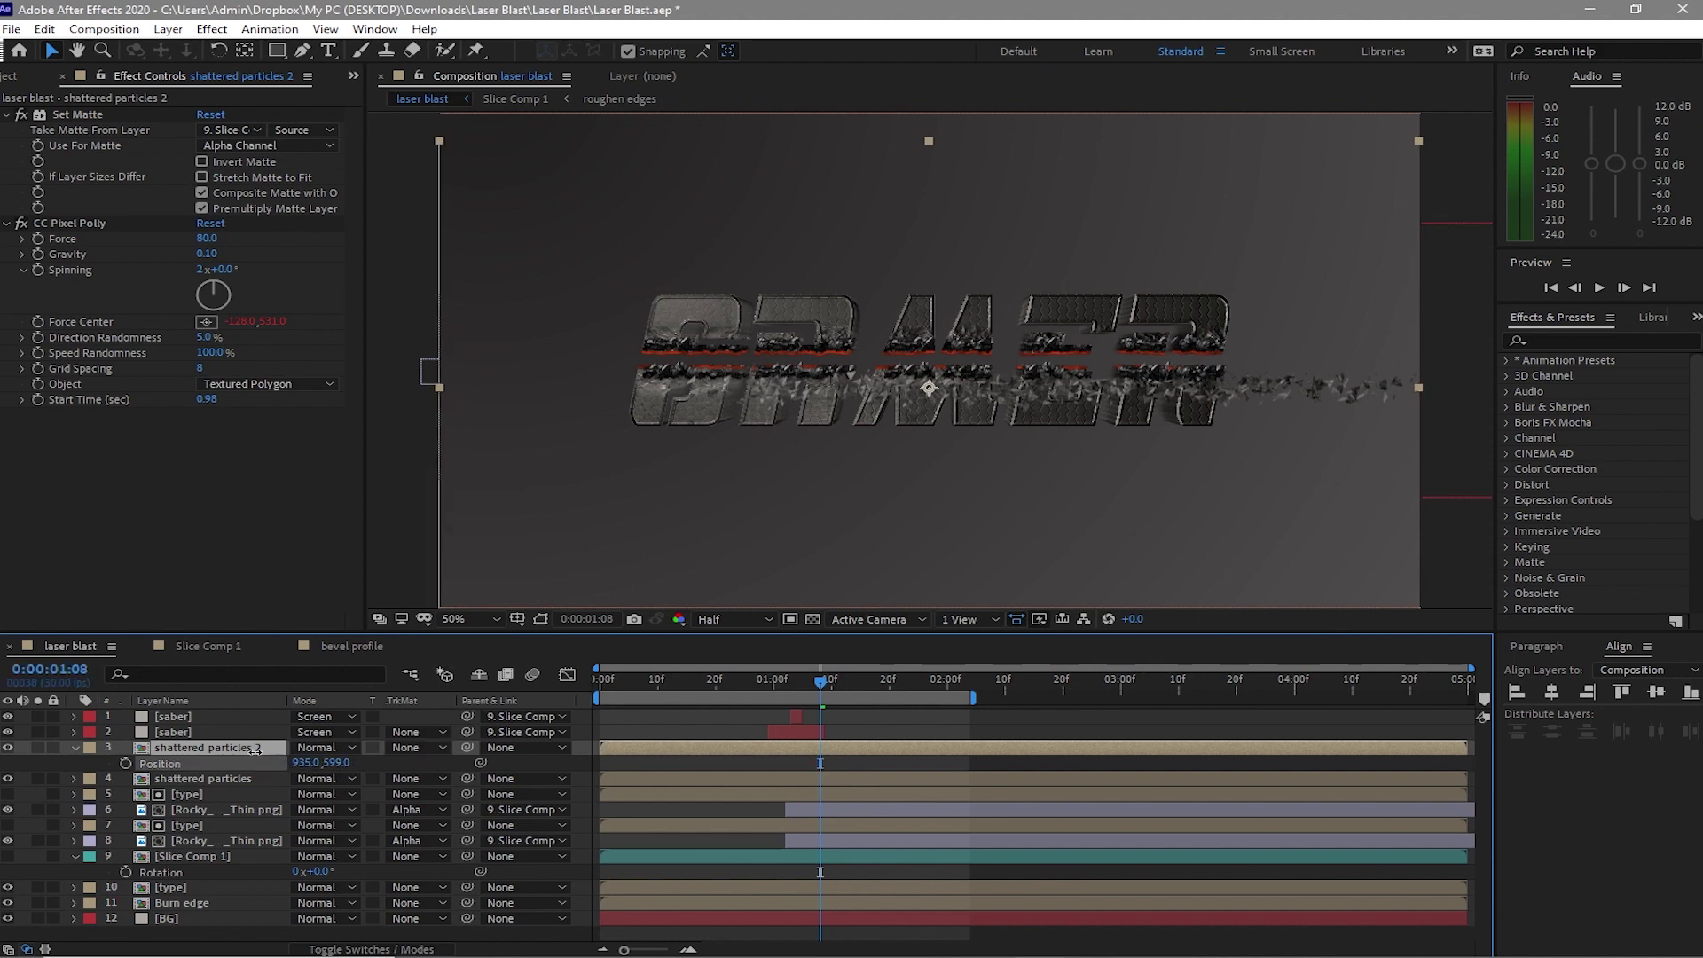
mouse_move(308, 762)
mouse_down()
mouse_move(232, 760)
mouse_move(311, 762)
mouse_up()
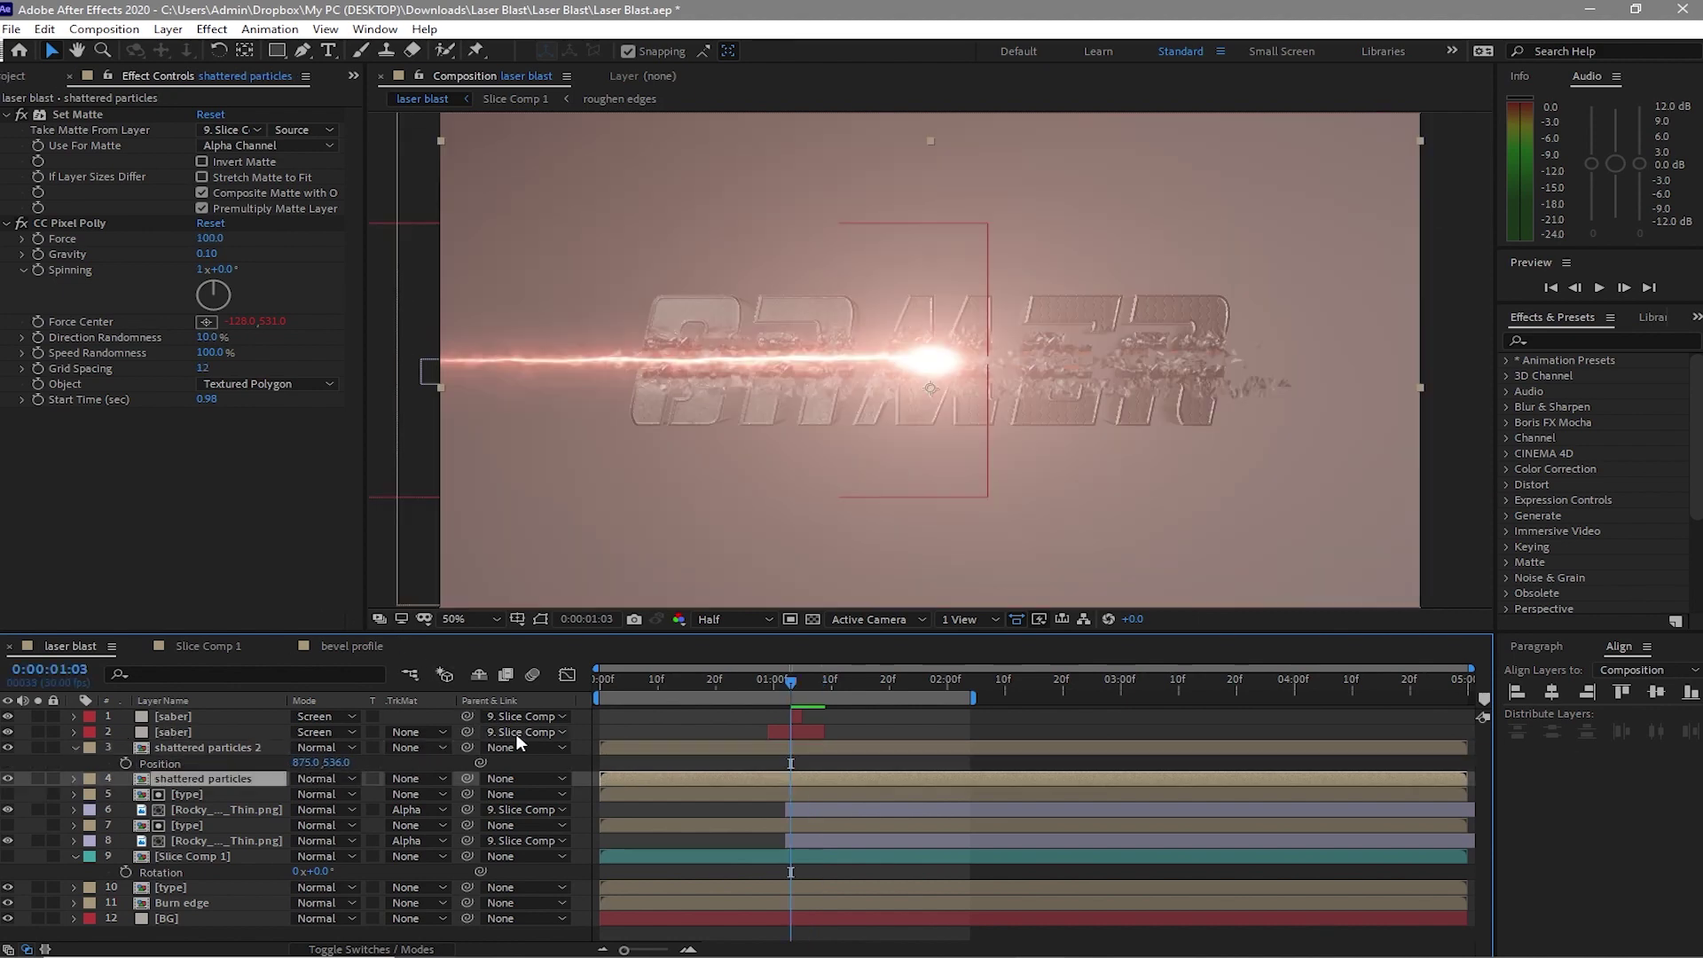
key(p)
click(1600, 288)
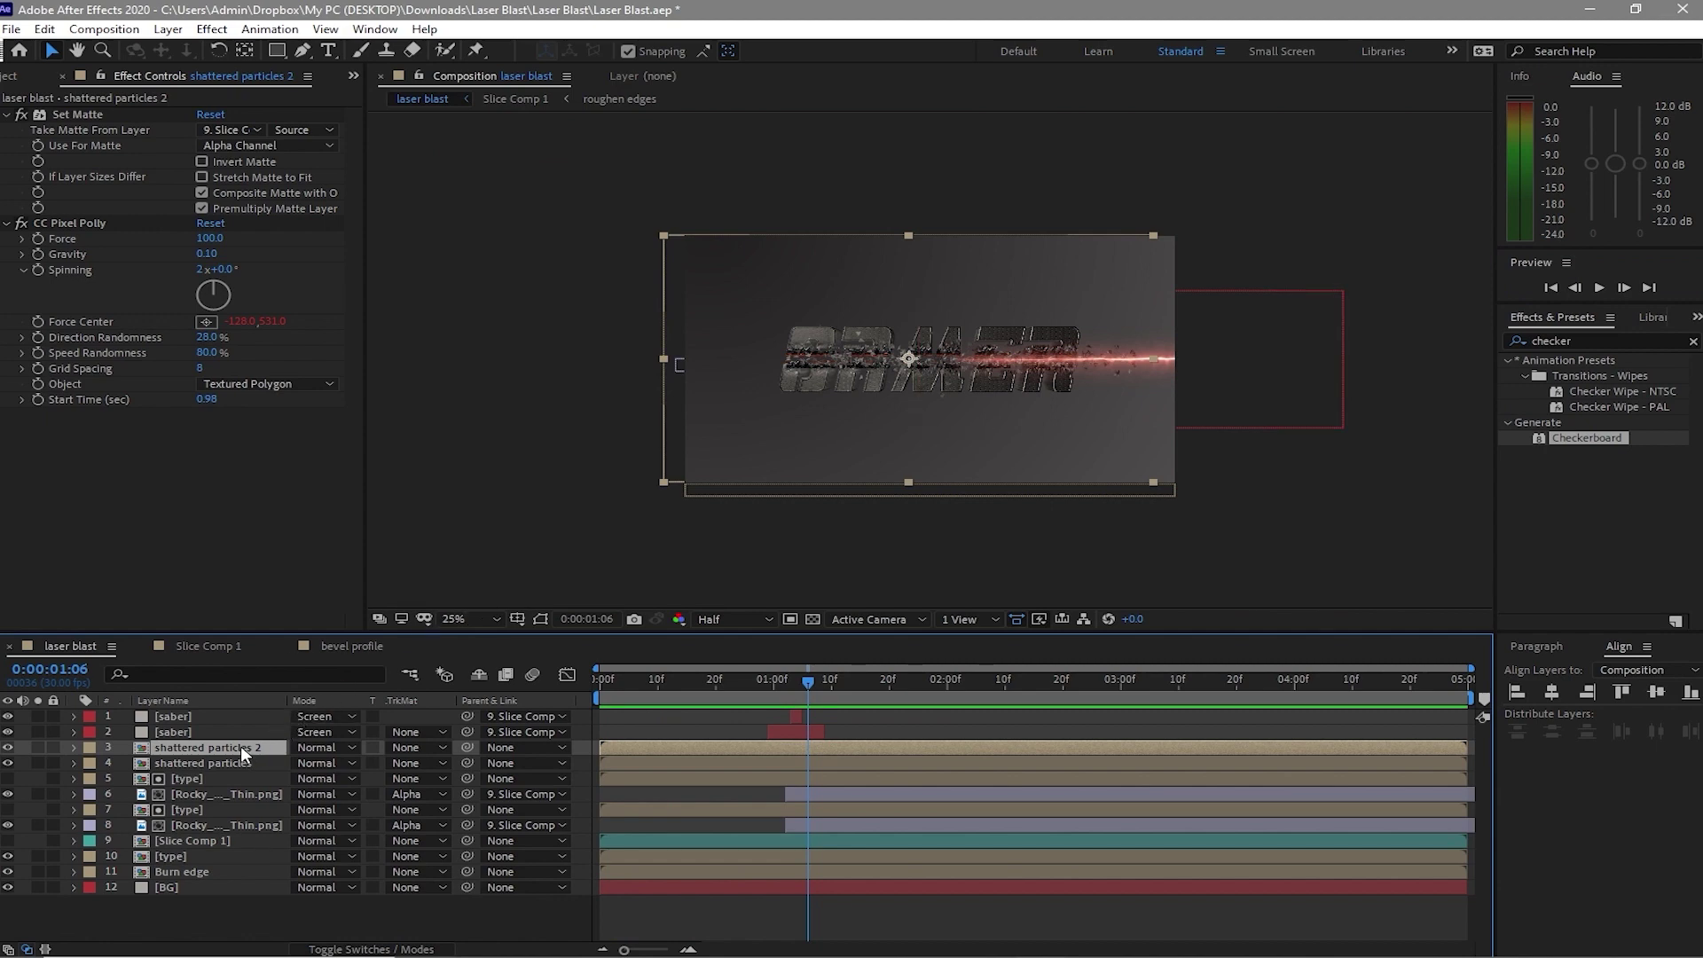
Duplicate the shattered particles 2 layer and apply a Tint color correction to the copy
click(46, 29)
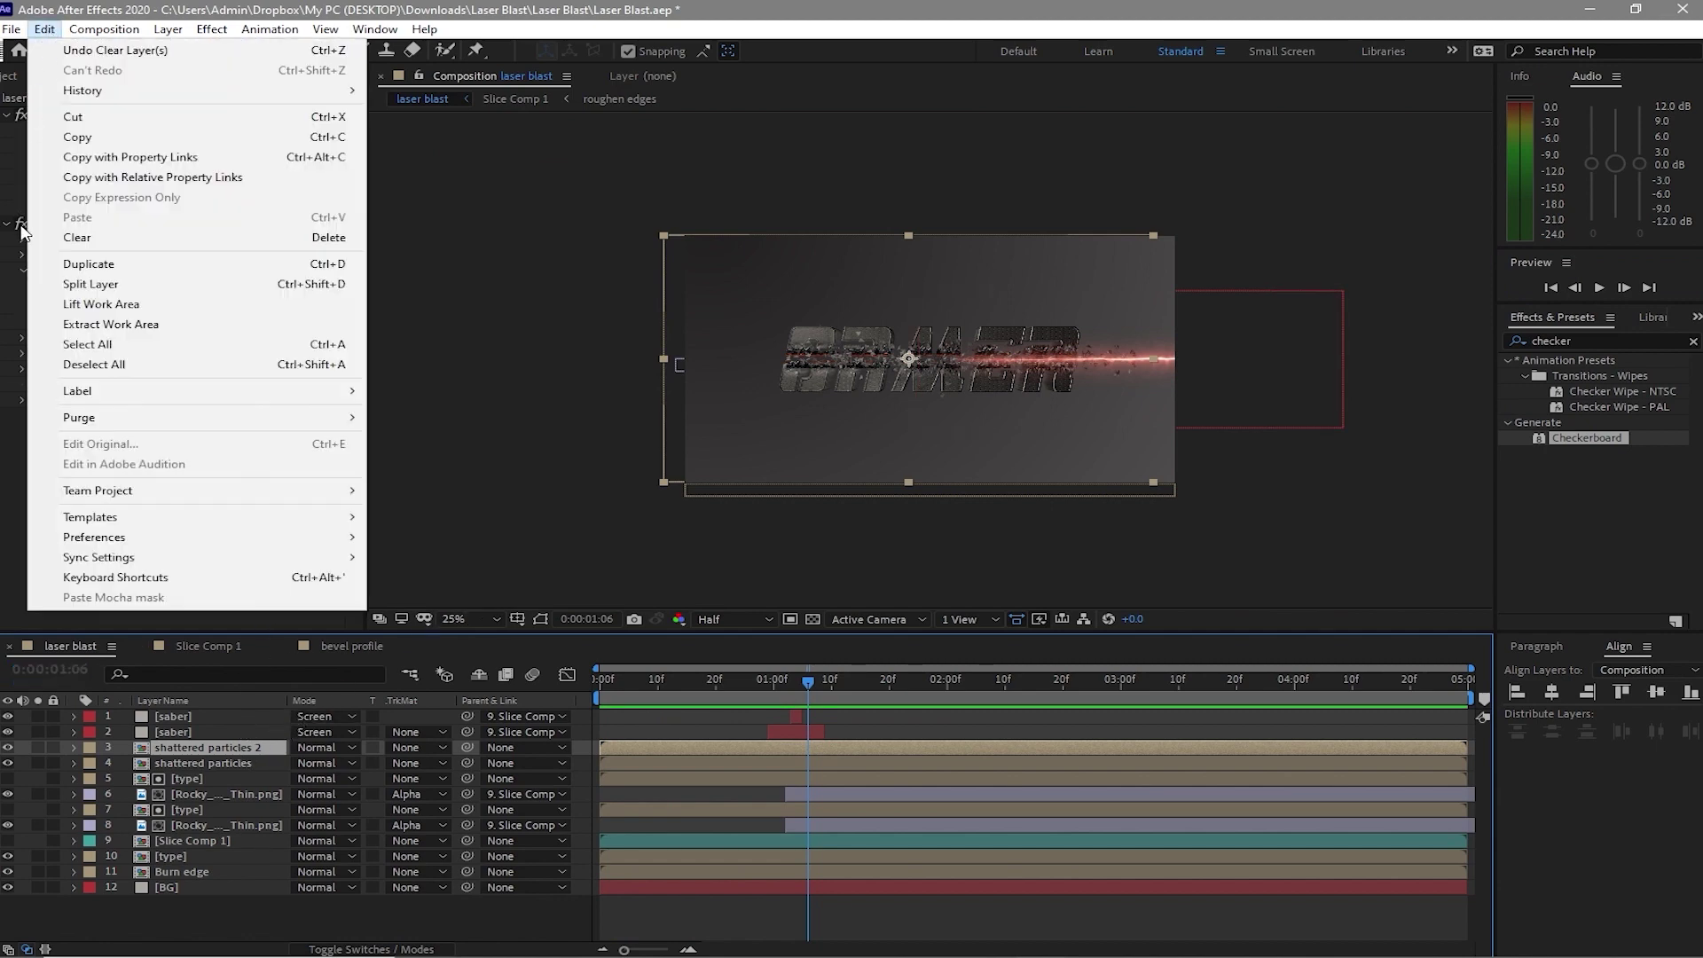
click(85, 264)
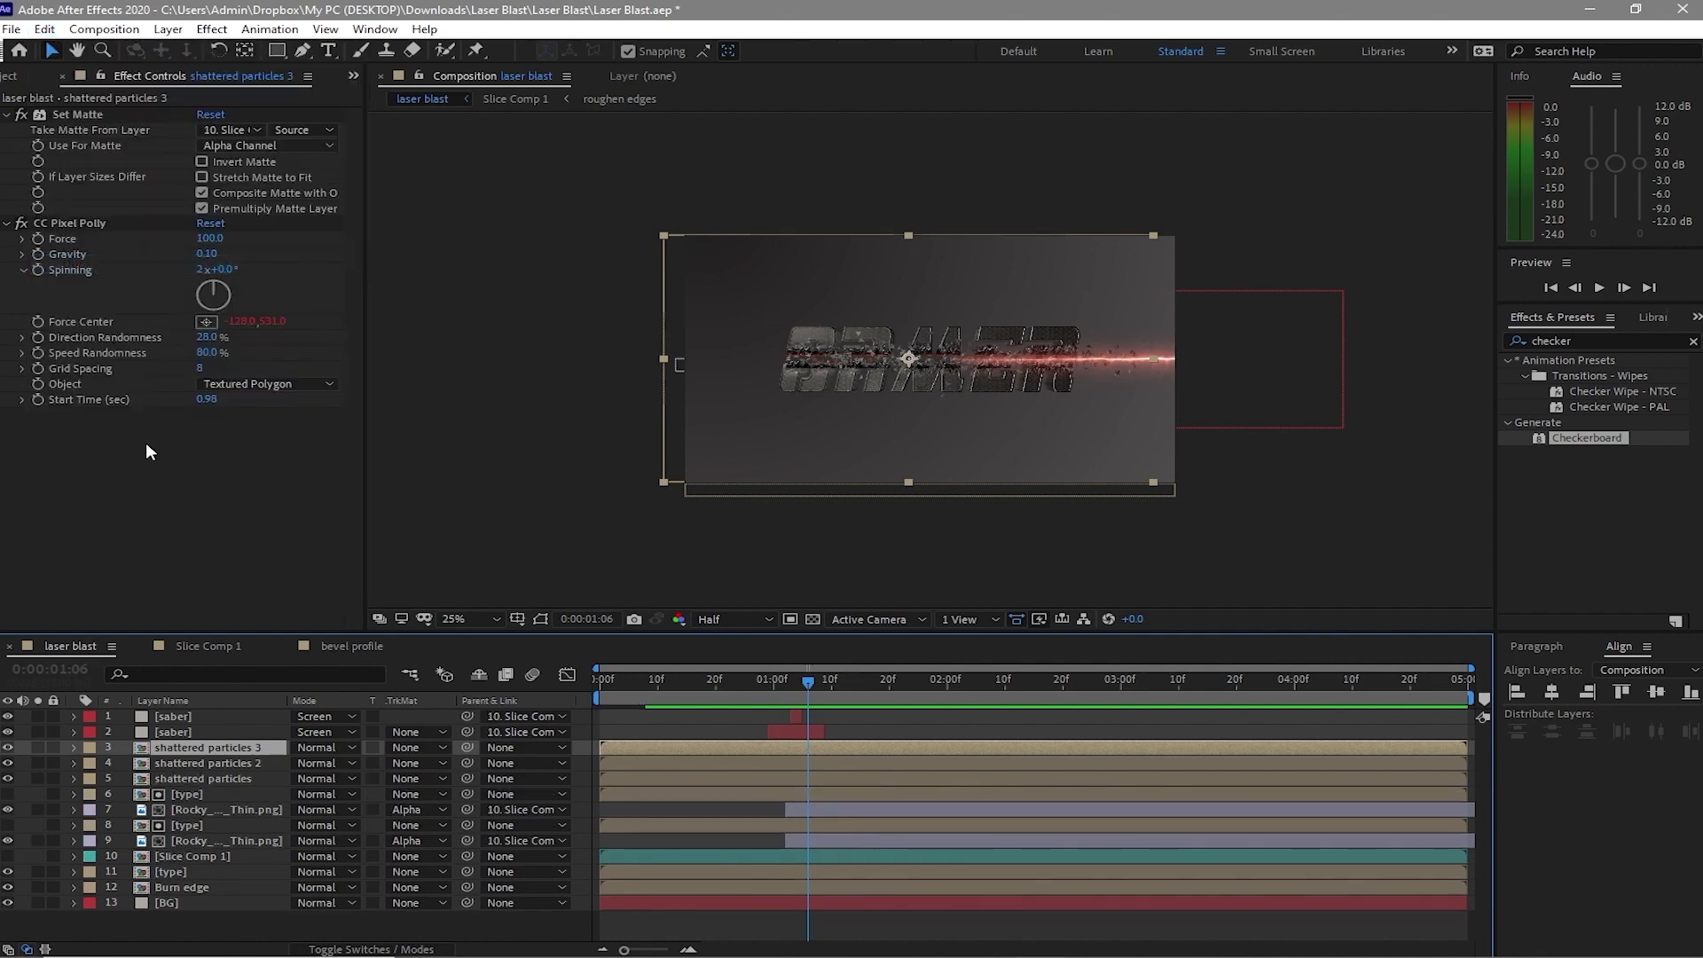
click(214, 29)
mouse_move(377, 237)
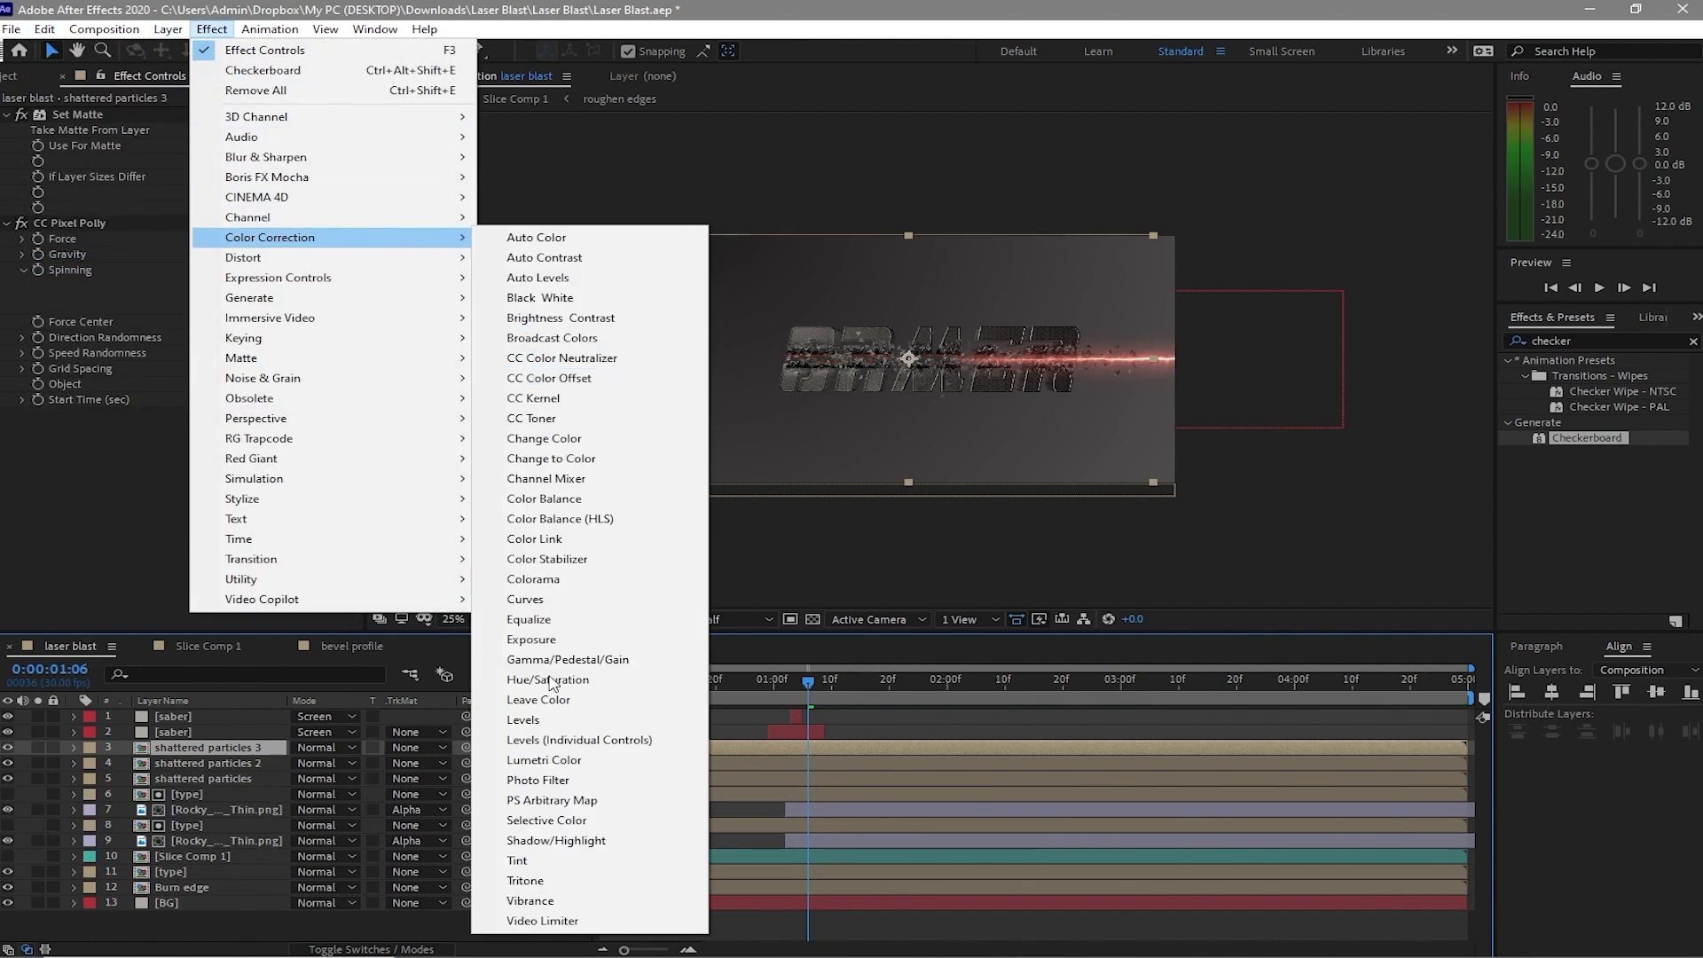
click(552, 861)
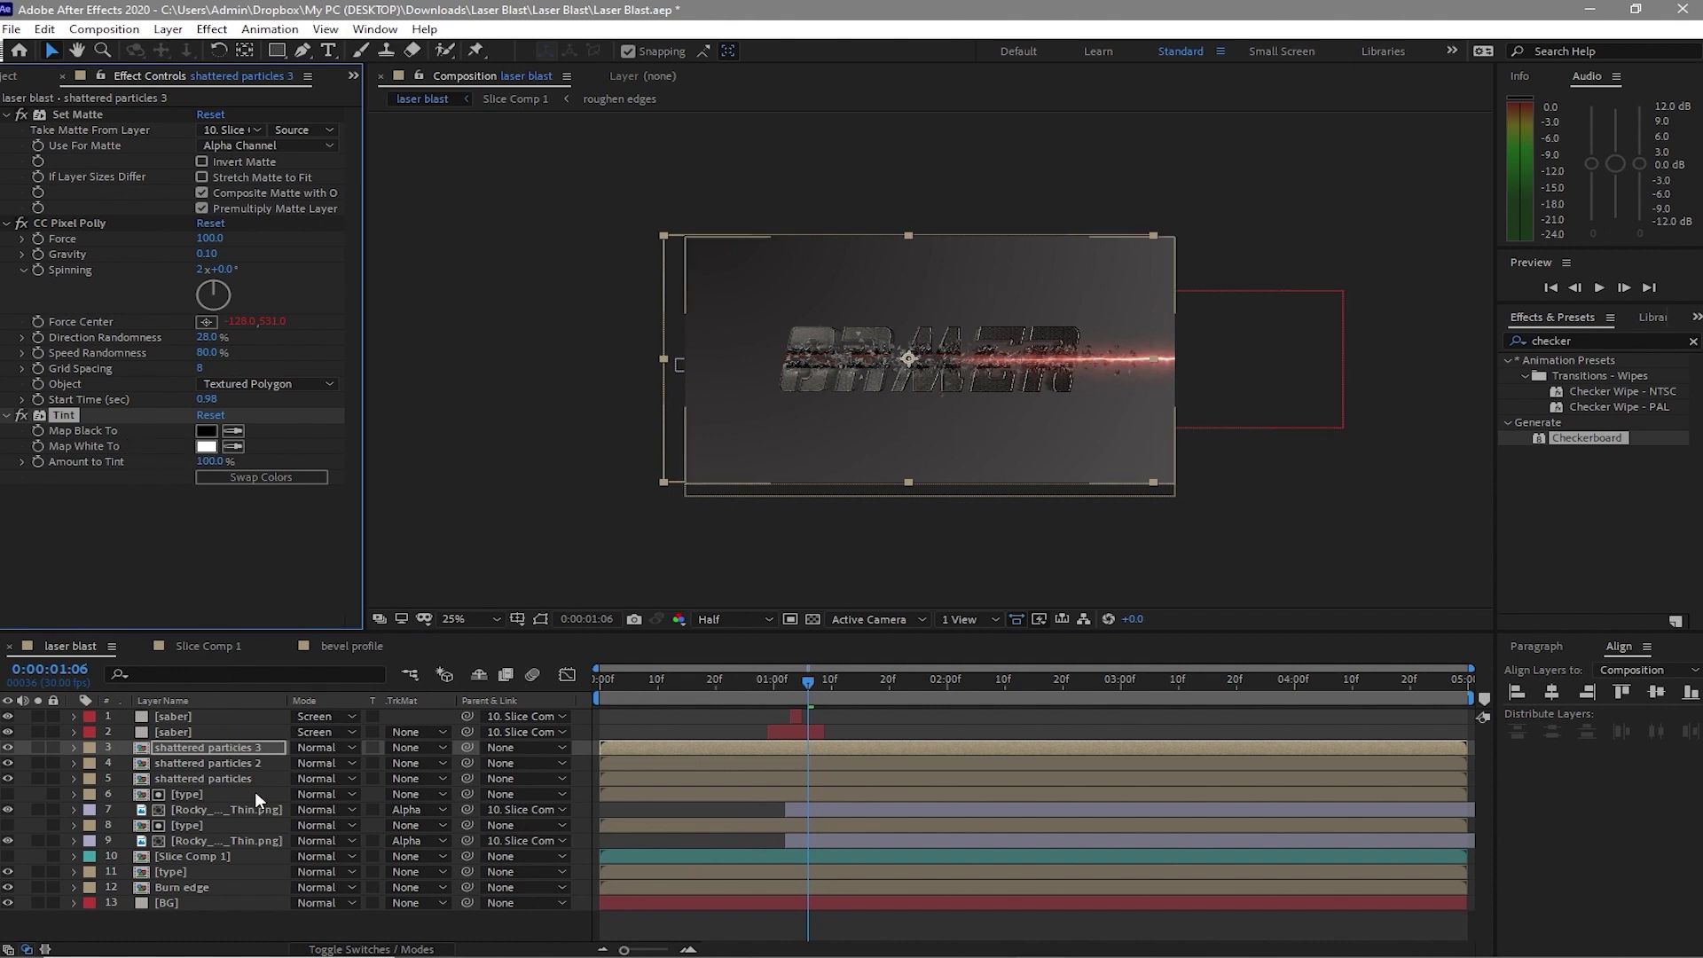
Lock the effect controls on Slice Comp 1 and rename the shattered particles 3 layer as partcle sparks
click(258, 855)
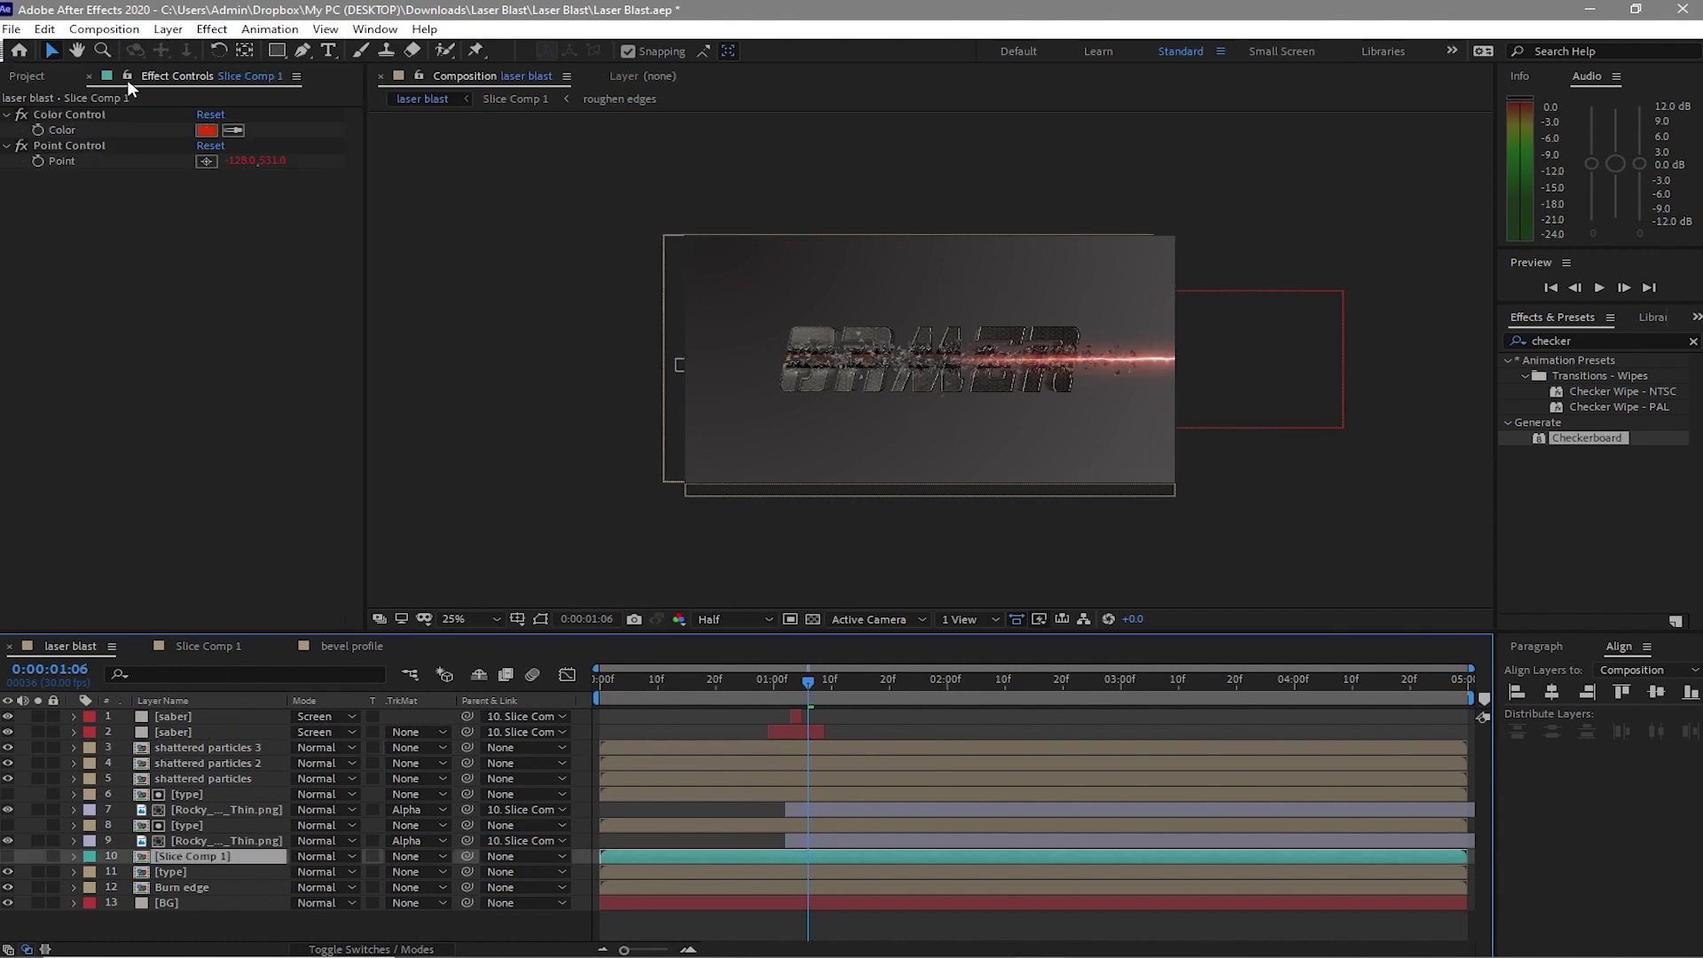
click(127, 75)
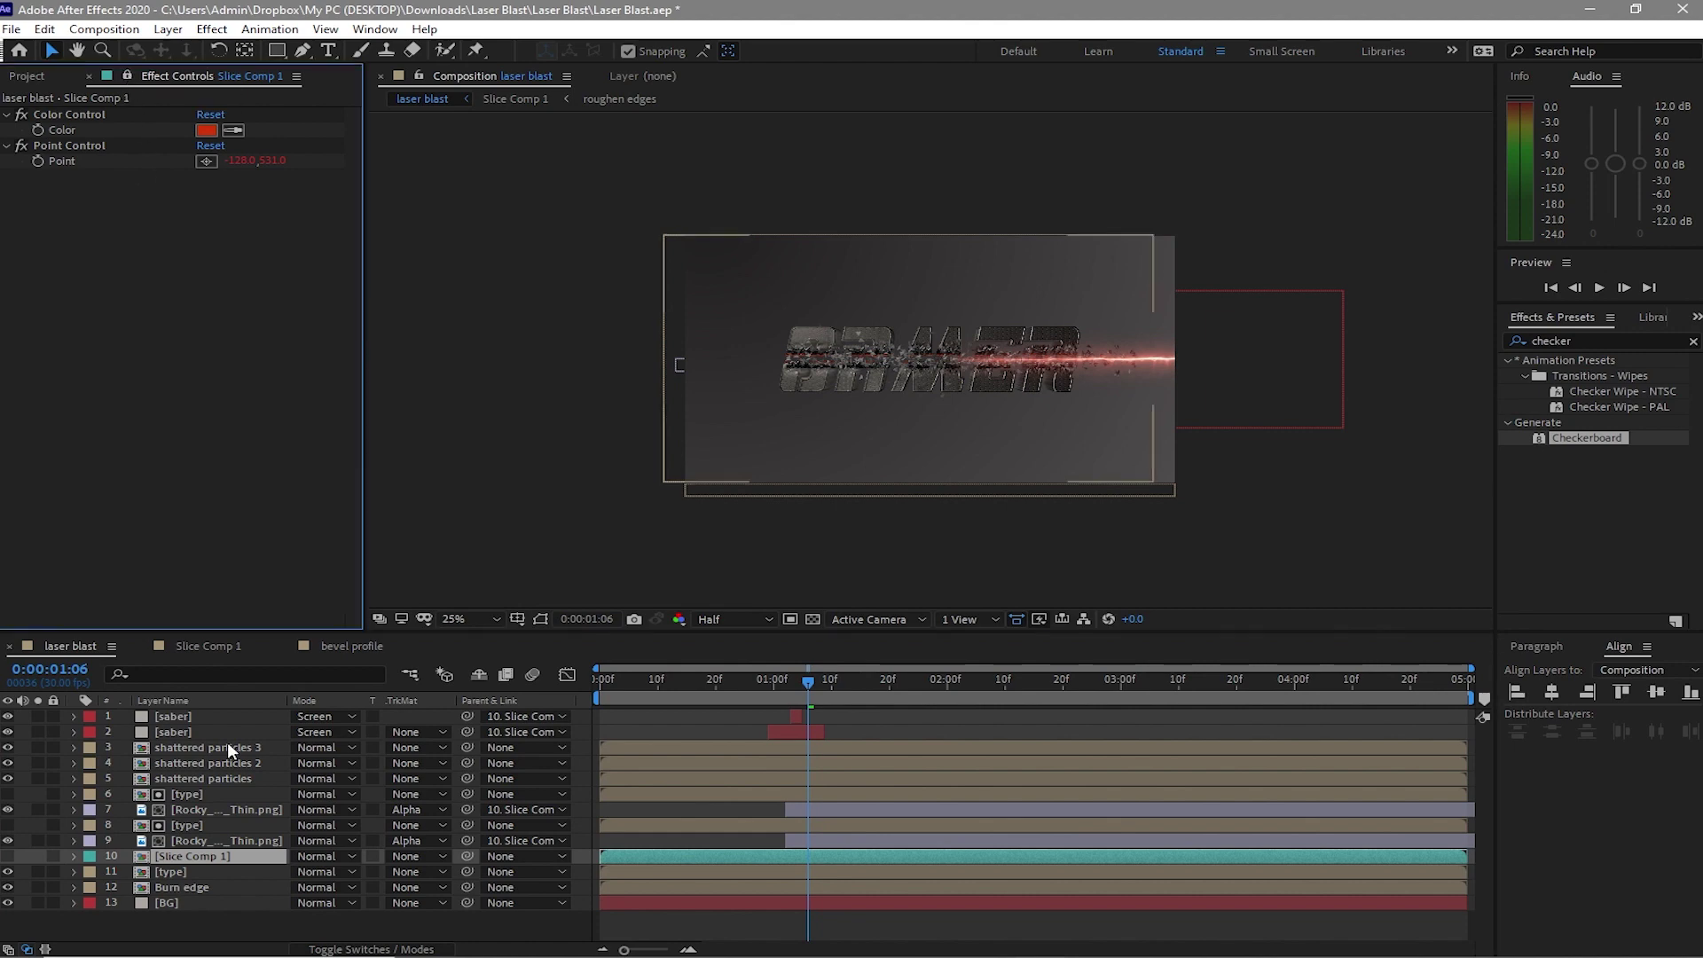
right_click(227, 746)
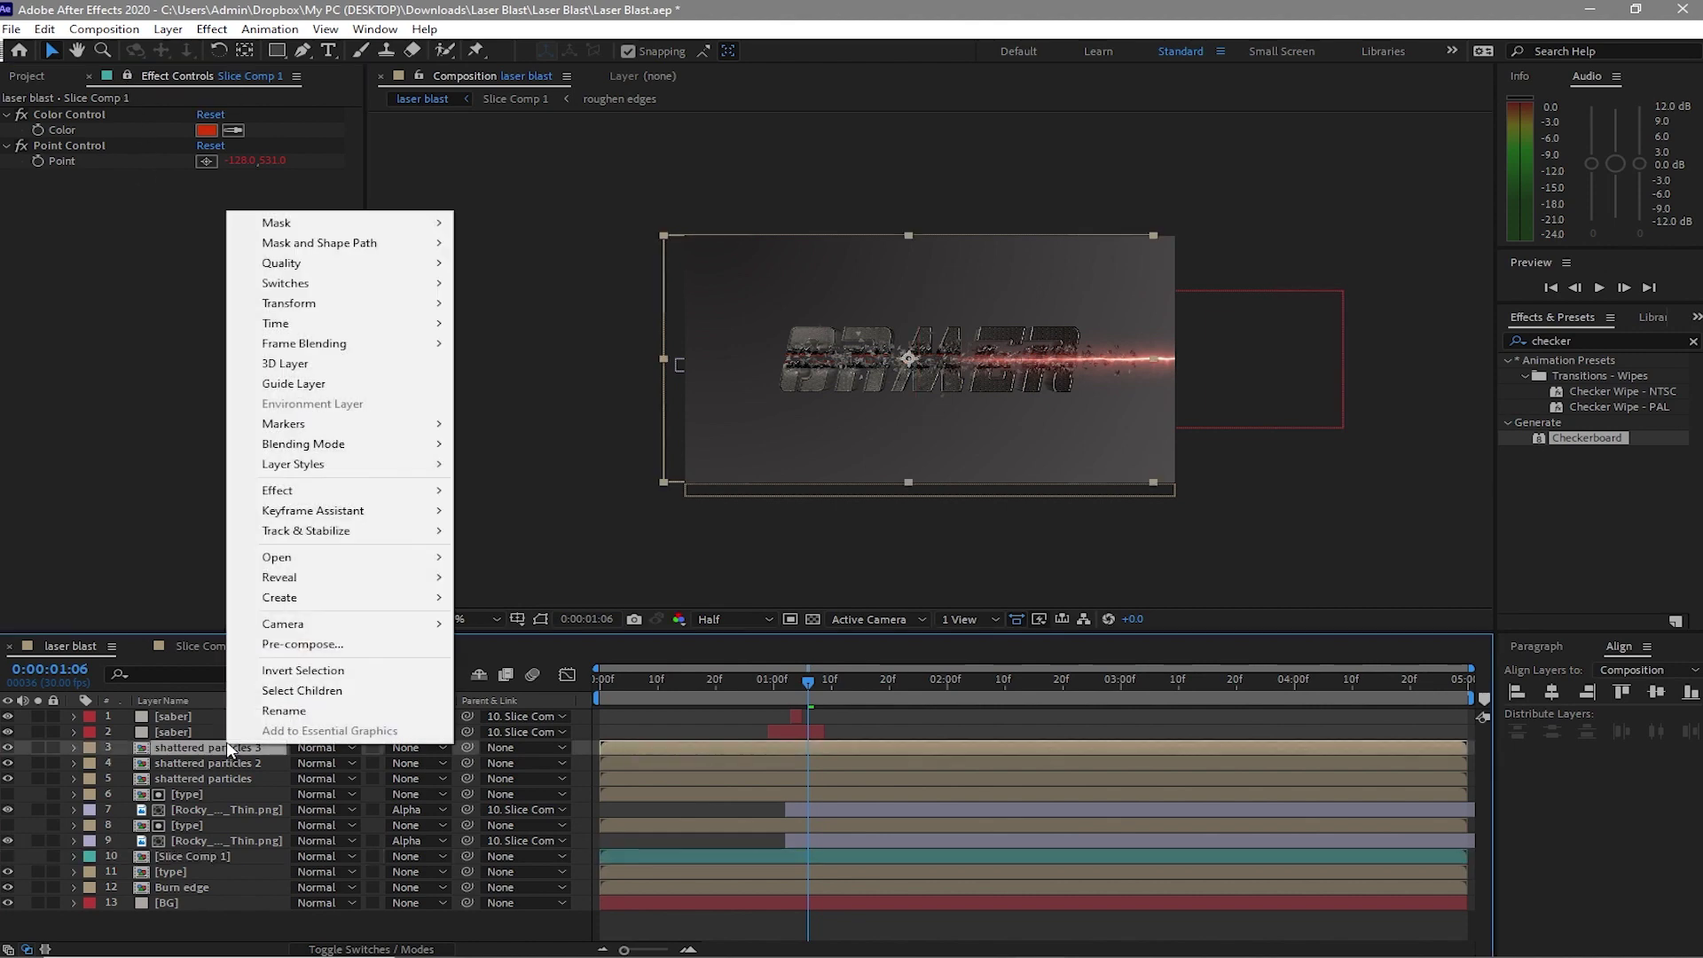
click(284, 710)
text(p)
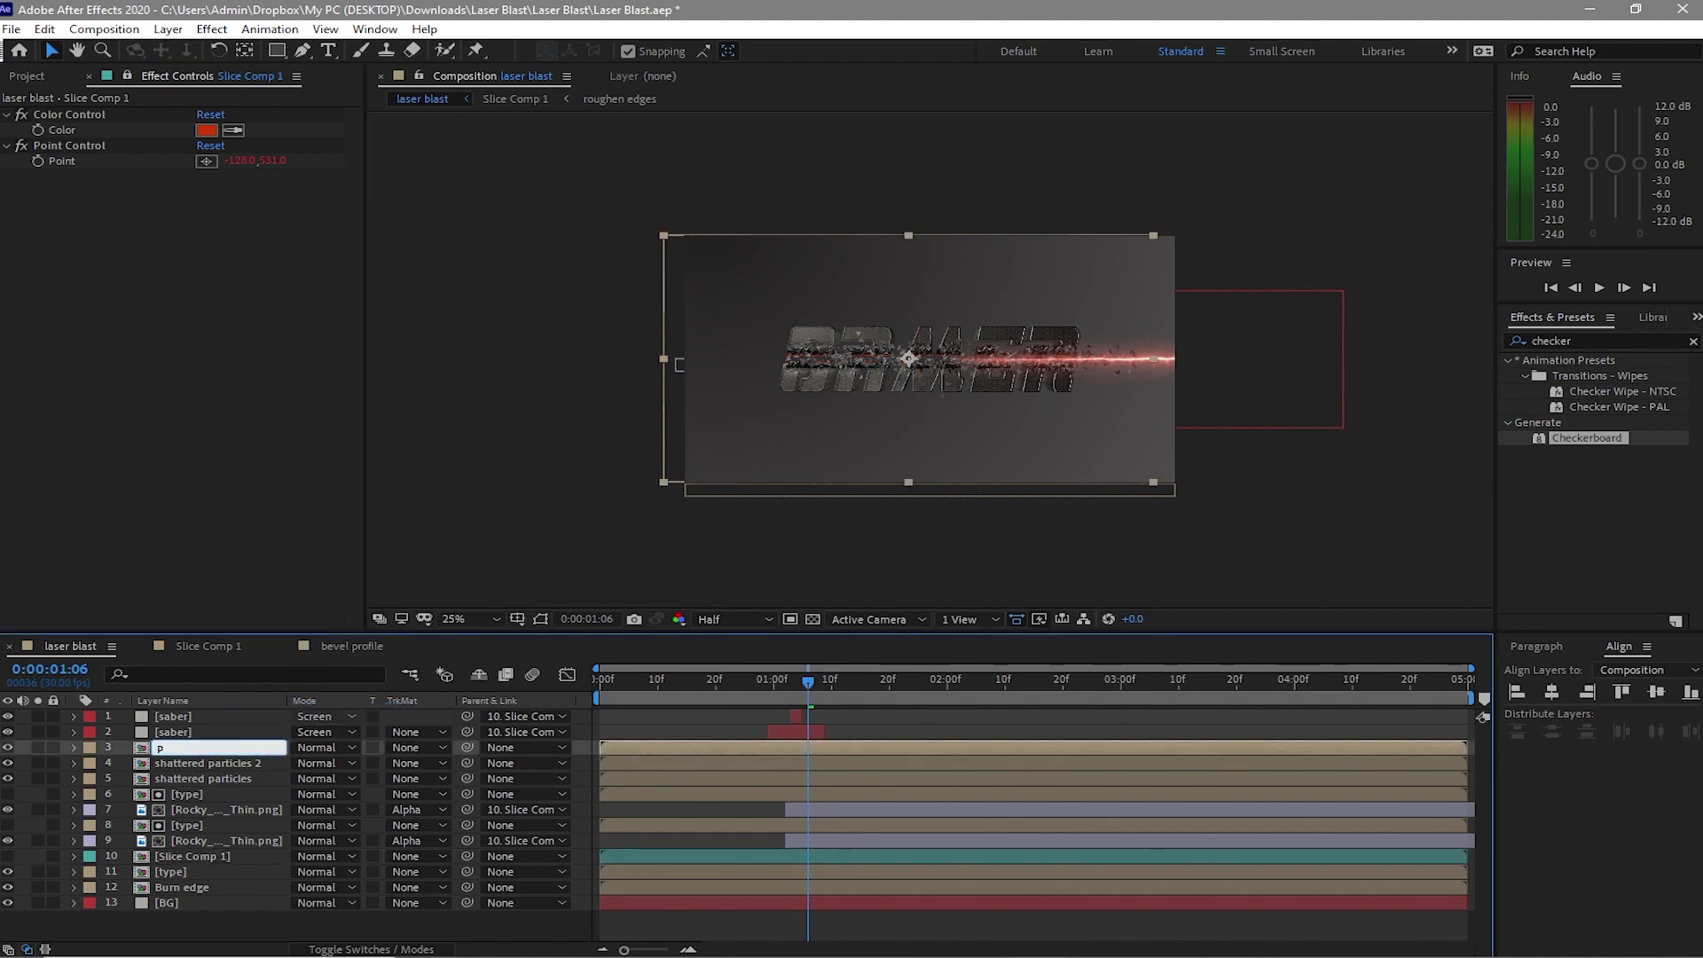
text(artcle sparks)
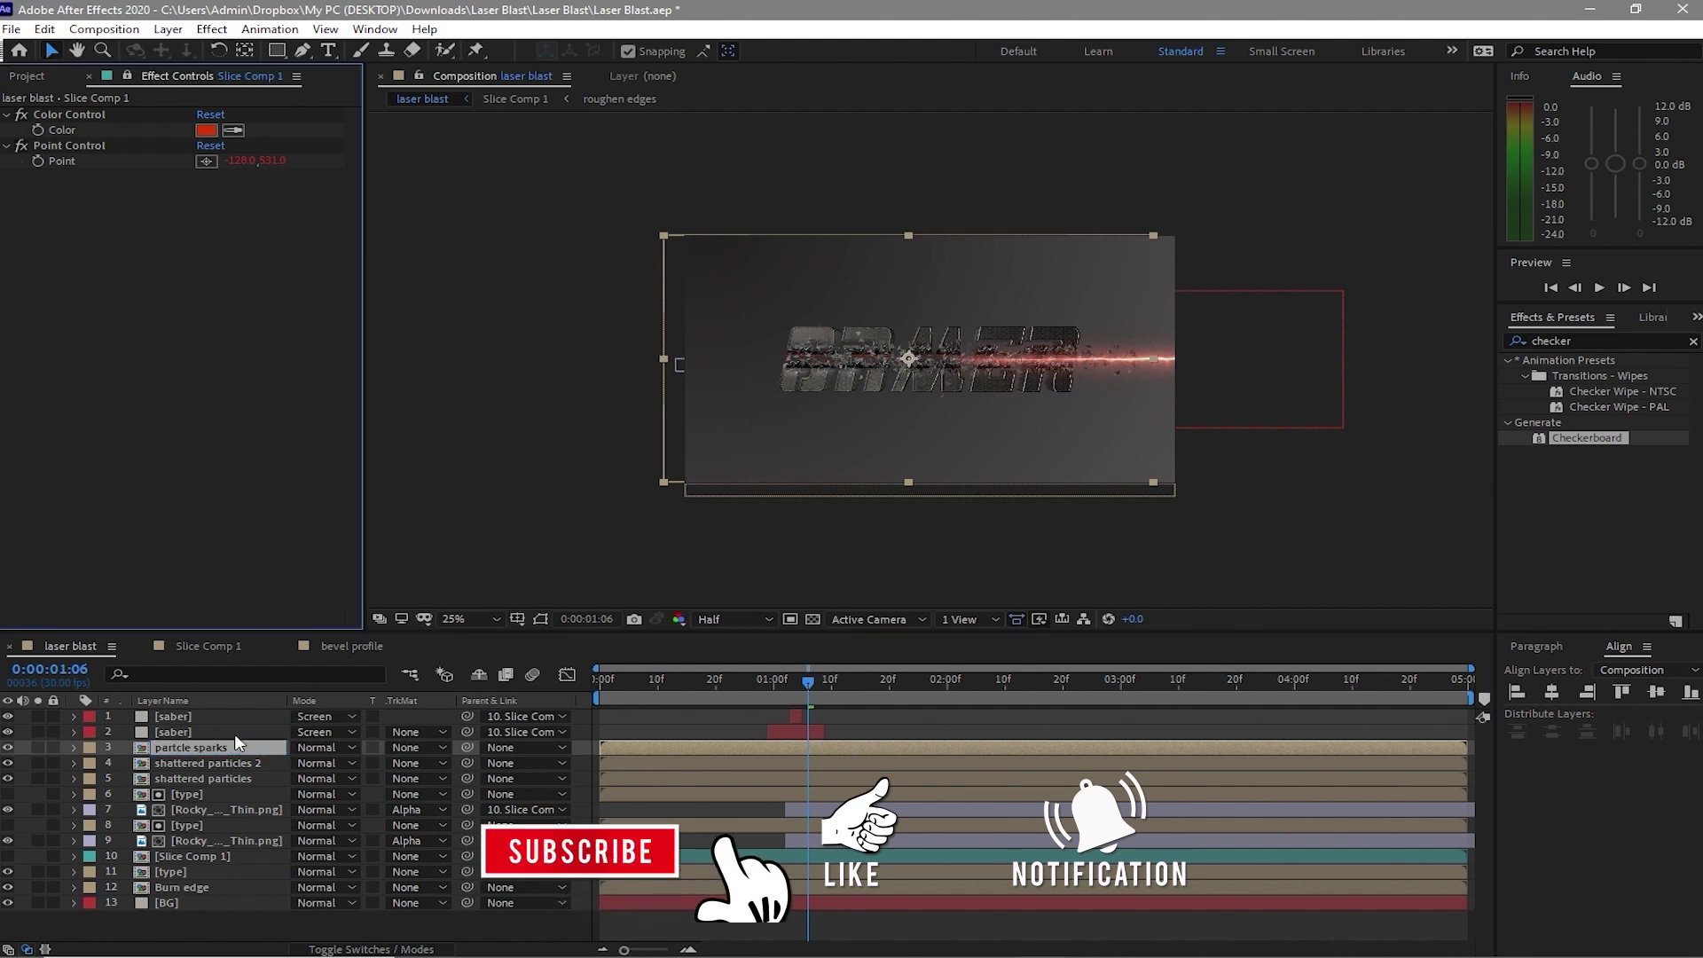
key(Return)
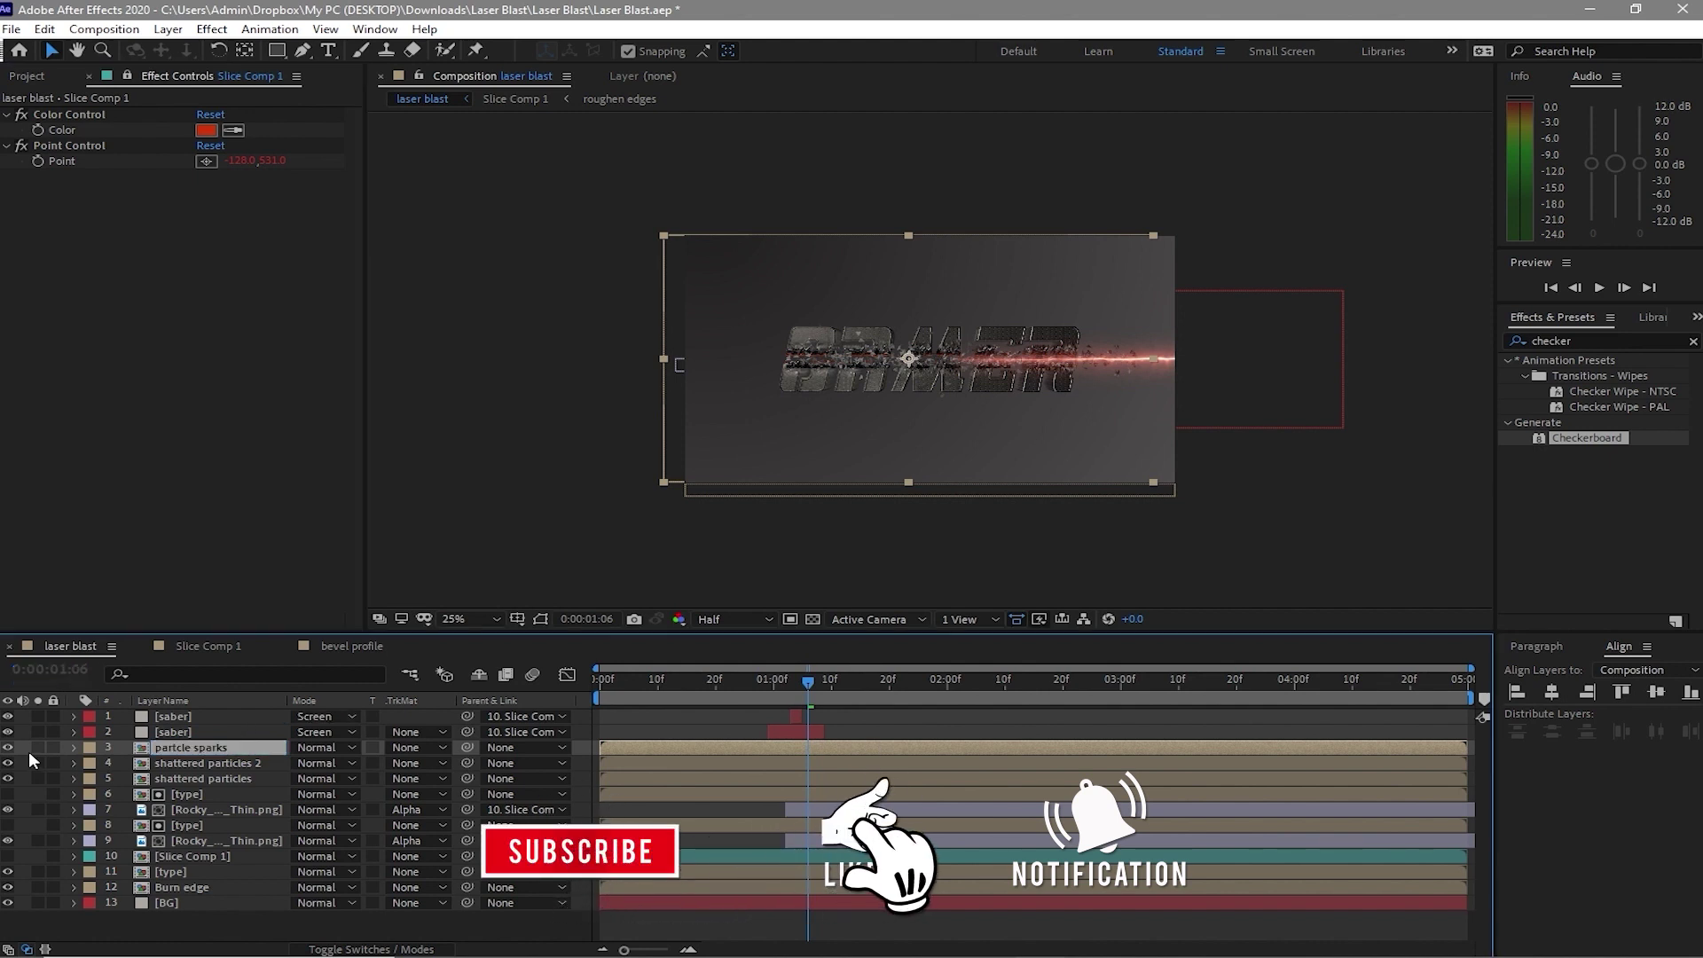
Link the sparks layer's Tint Map White To color to Slice Comp 1's Color Control, and unlock the effect controls
click(73, 747)
click(92, 764)
click(110, 810)
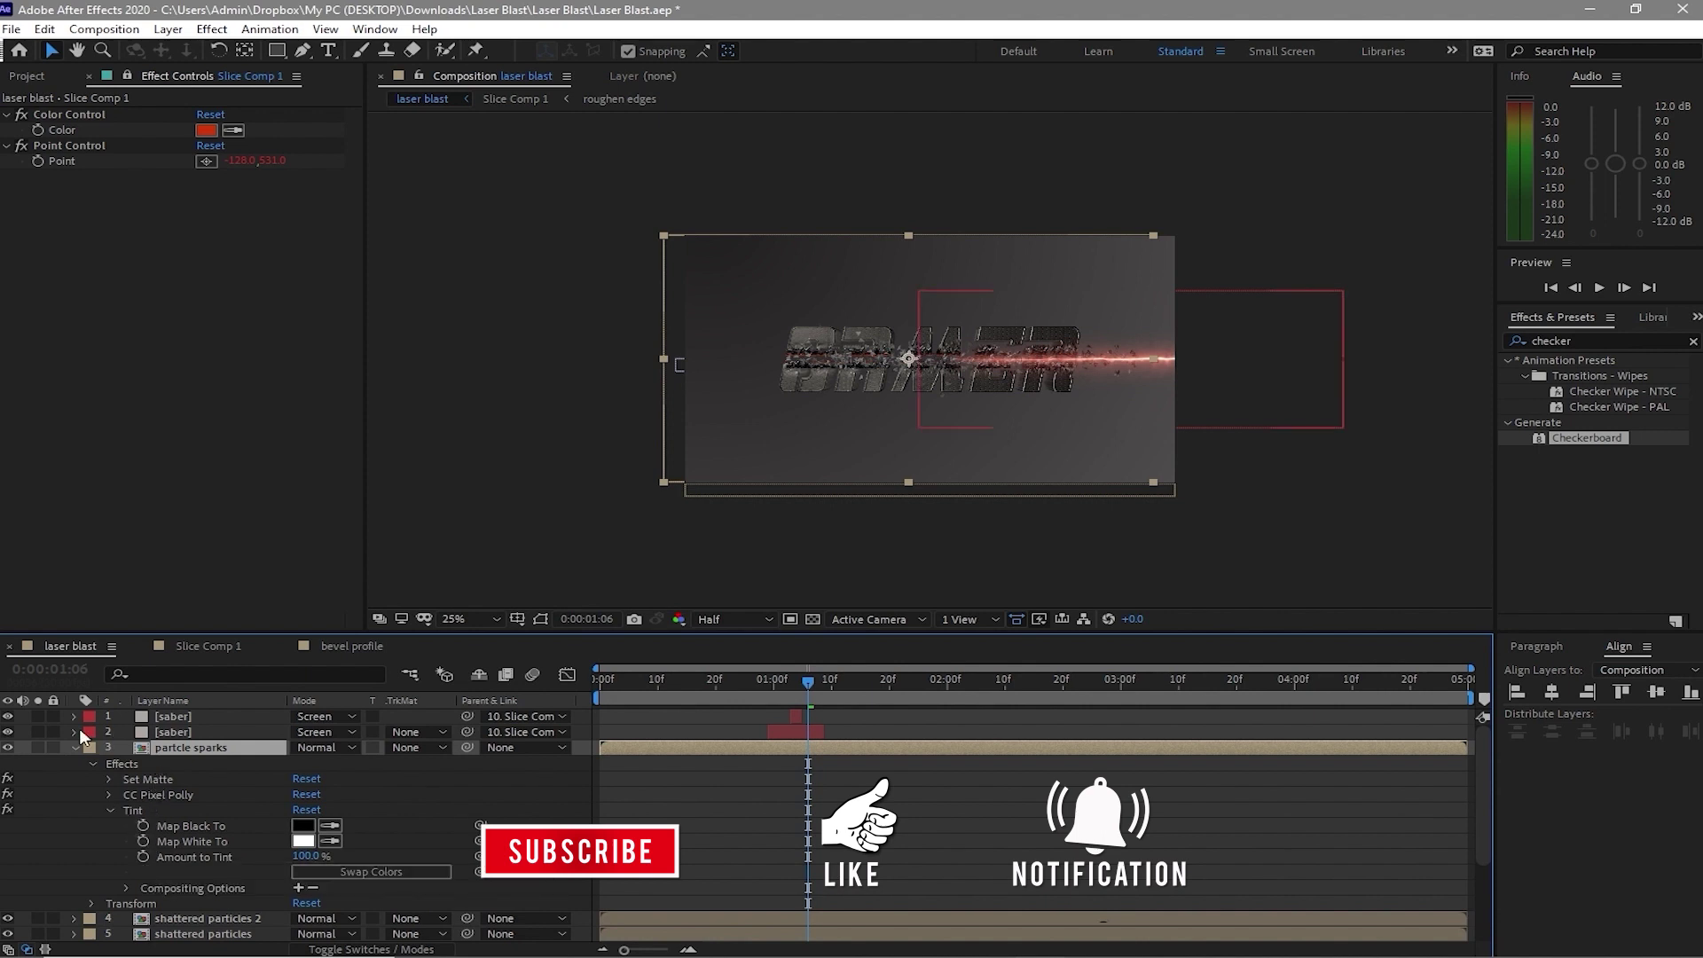
alt+click(144, 842)
drag(351, 856, 73, 124)
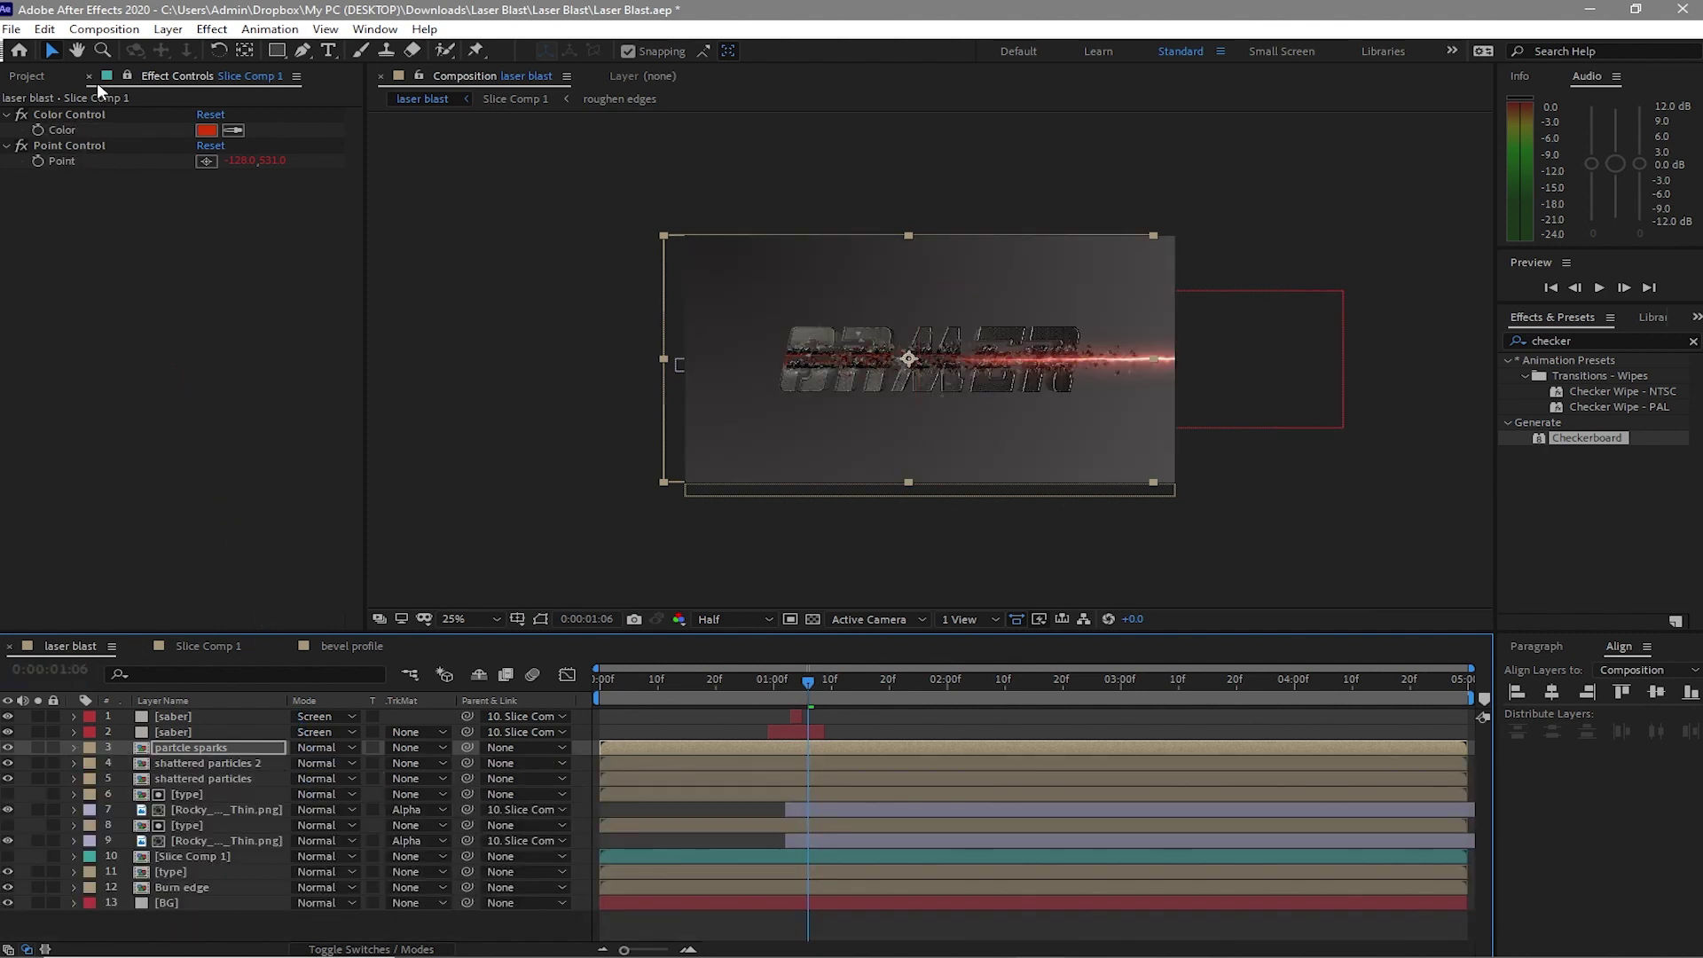
click(126, 75)
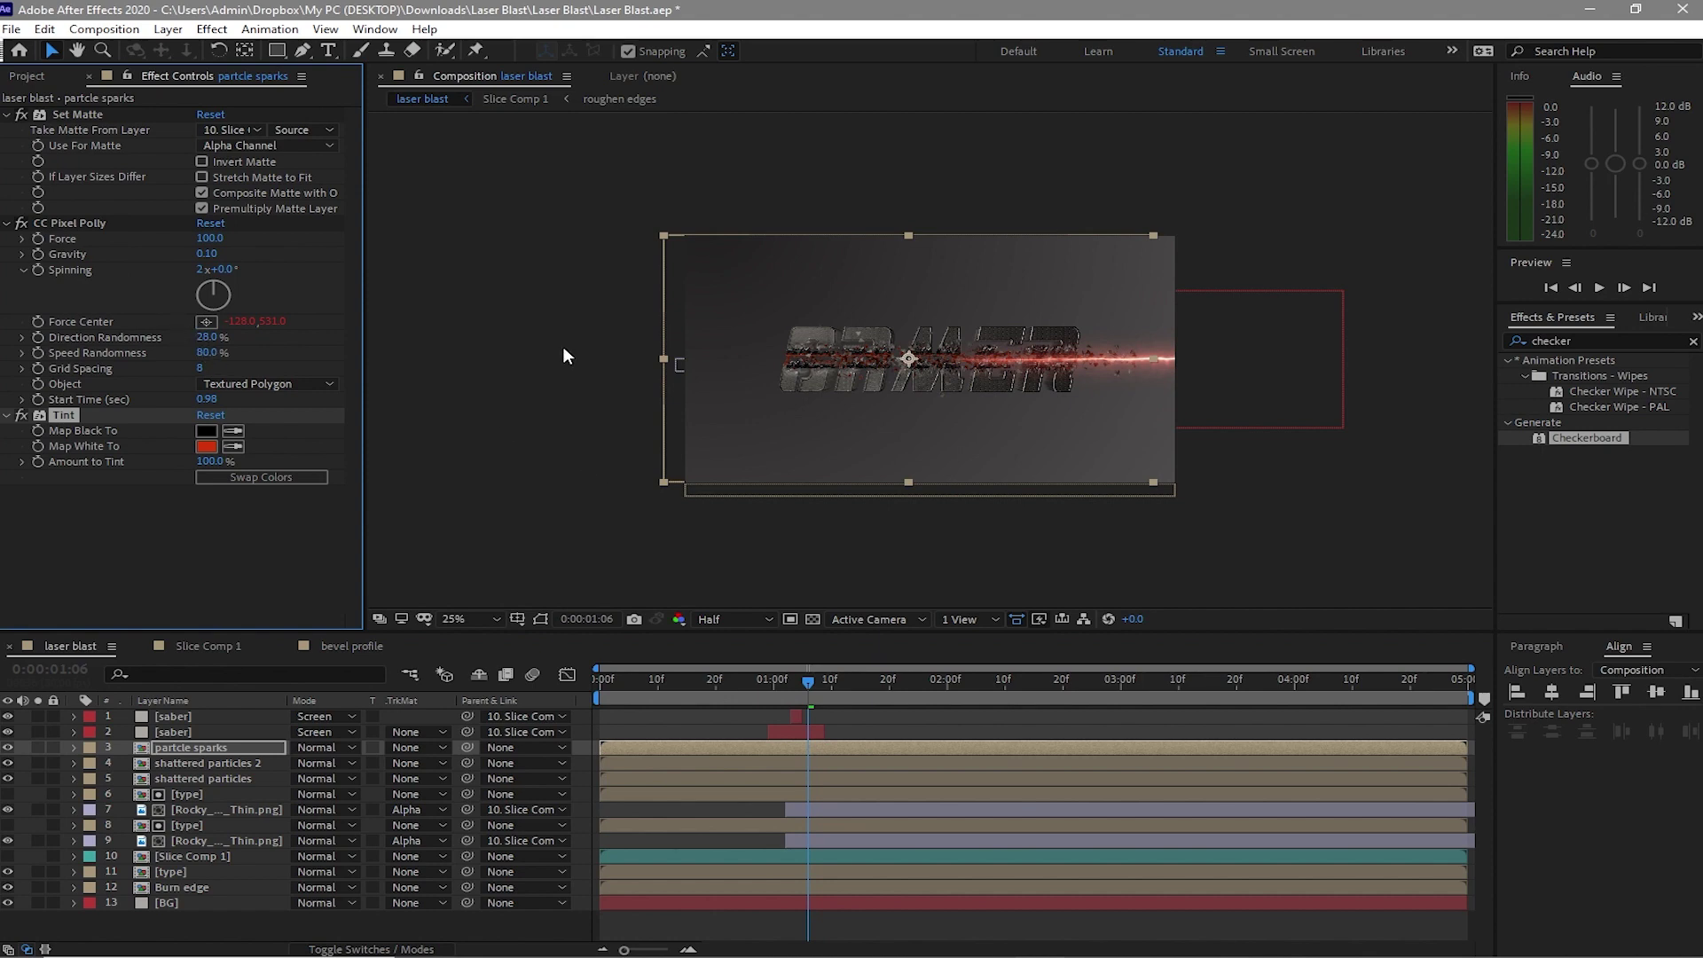
Set the sparks layer's CC Pixel Polly Speed Randomness to 100% and Force to 84, and preview the result
scroll(559, 344, up, 2)
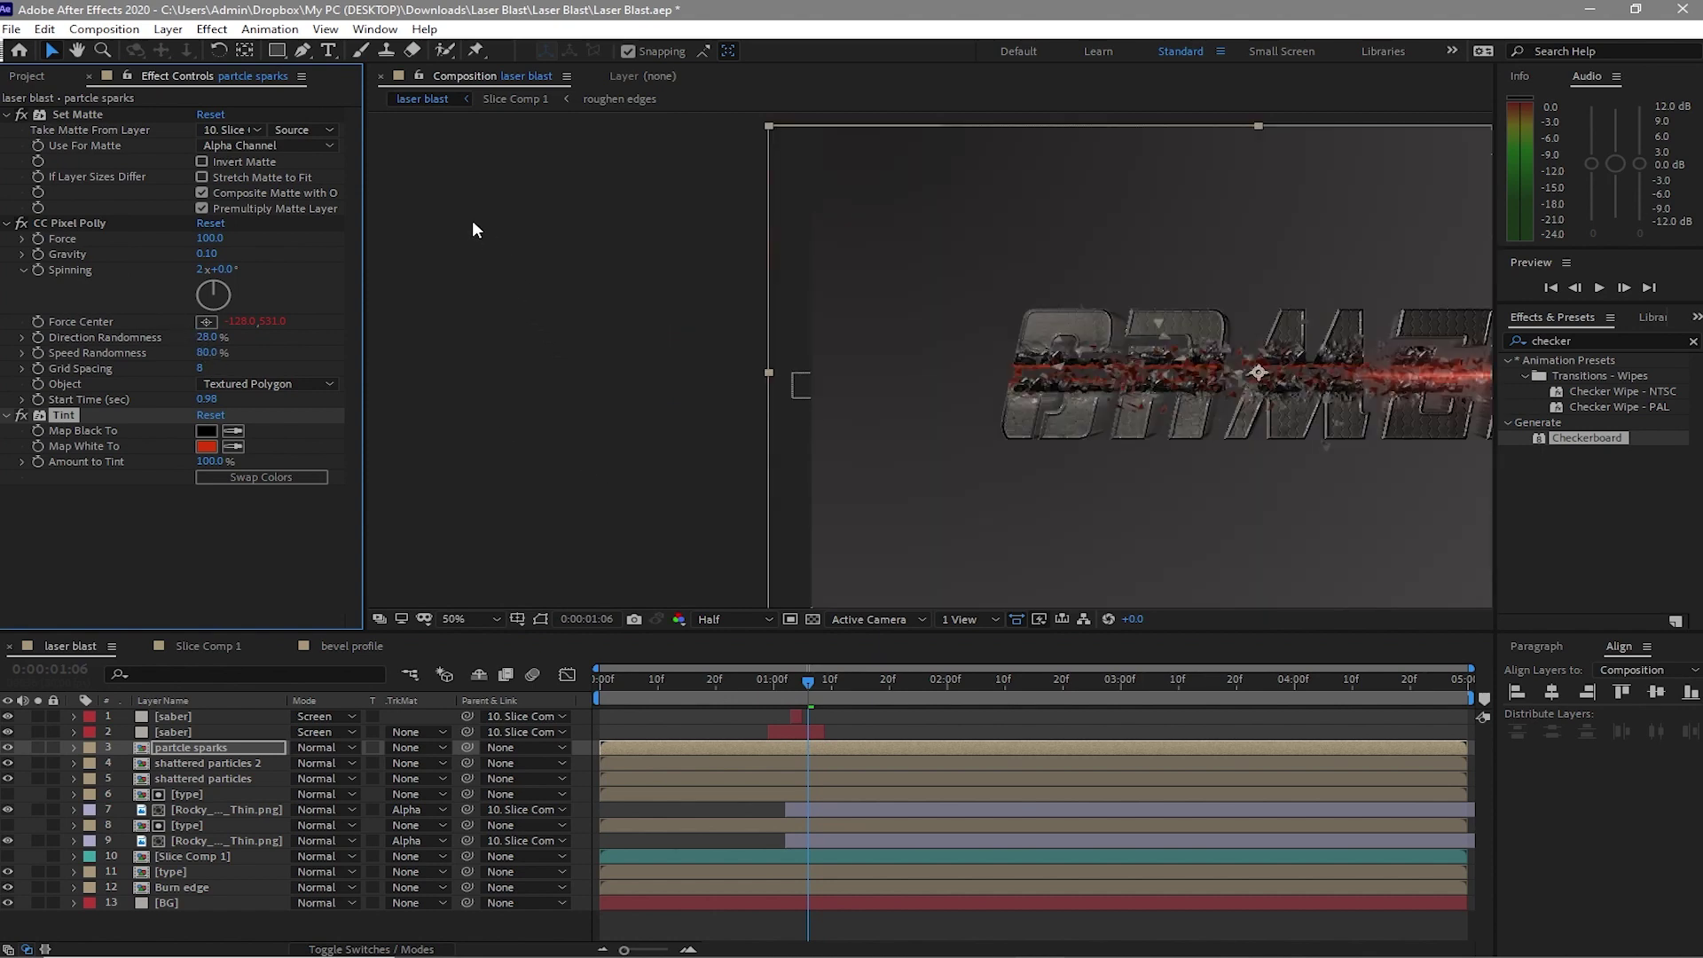
drag(868, 418, 494, 385)
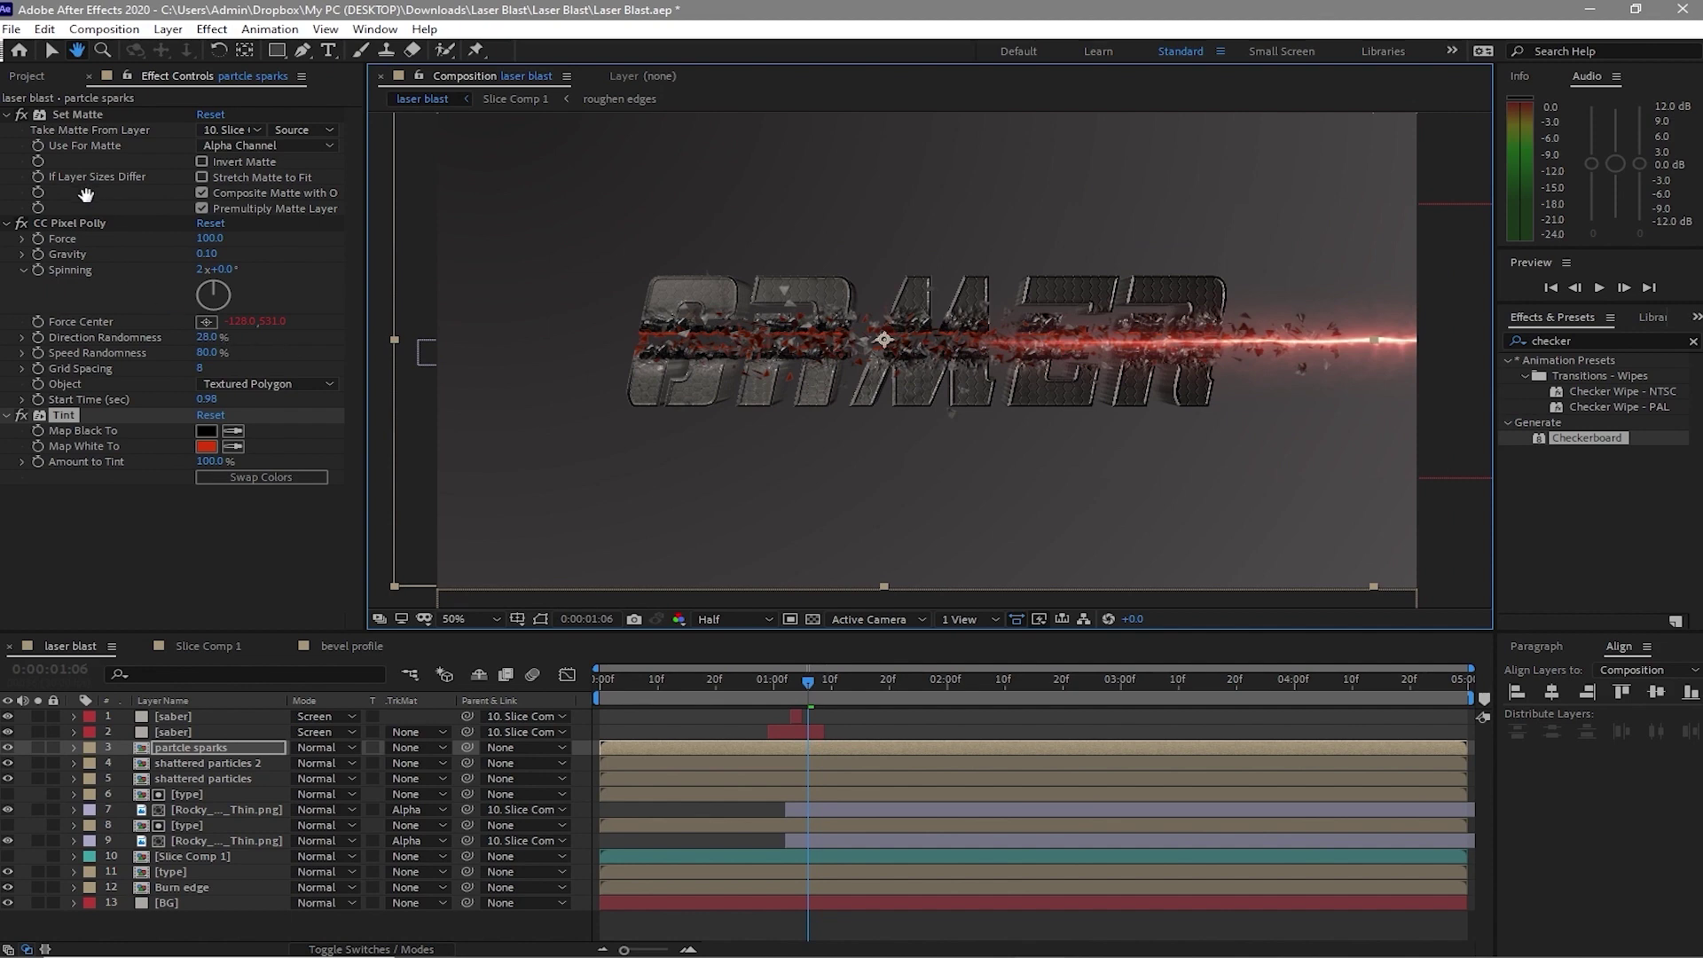
click(50, 52)
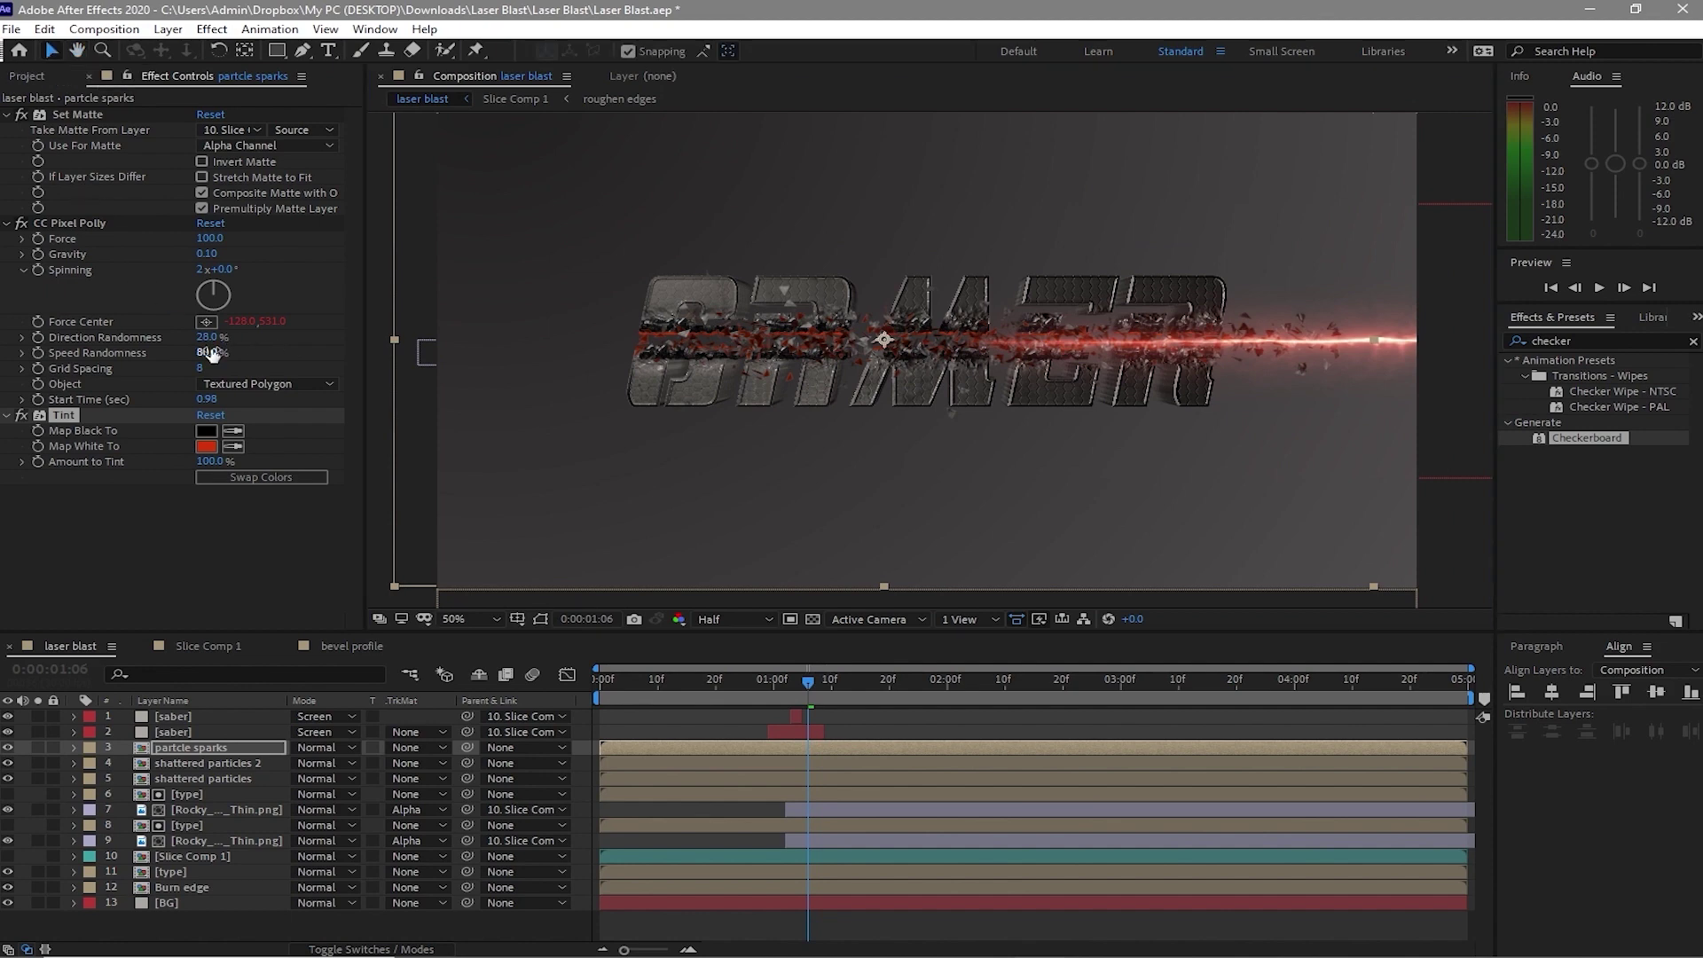
drag(211, 352, 258, 351)
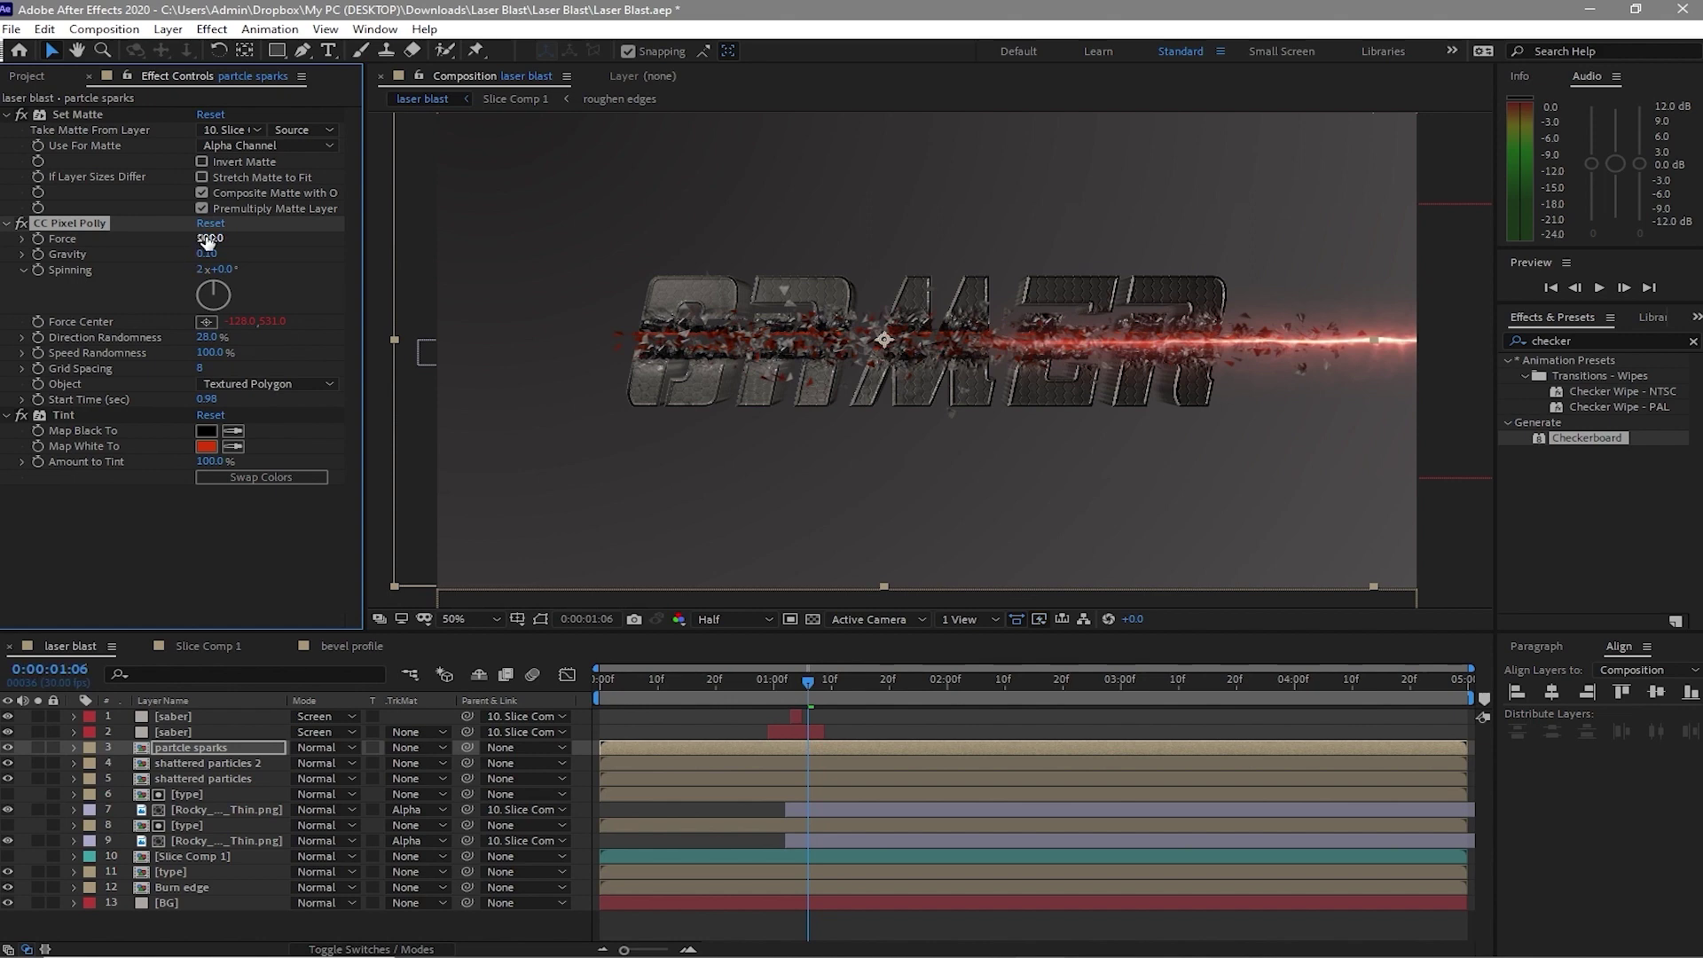
drag(206, 238, 201, 238)
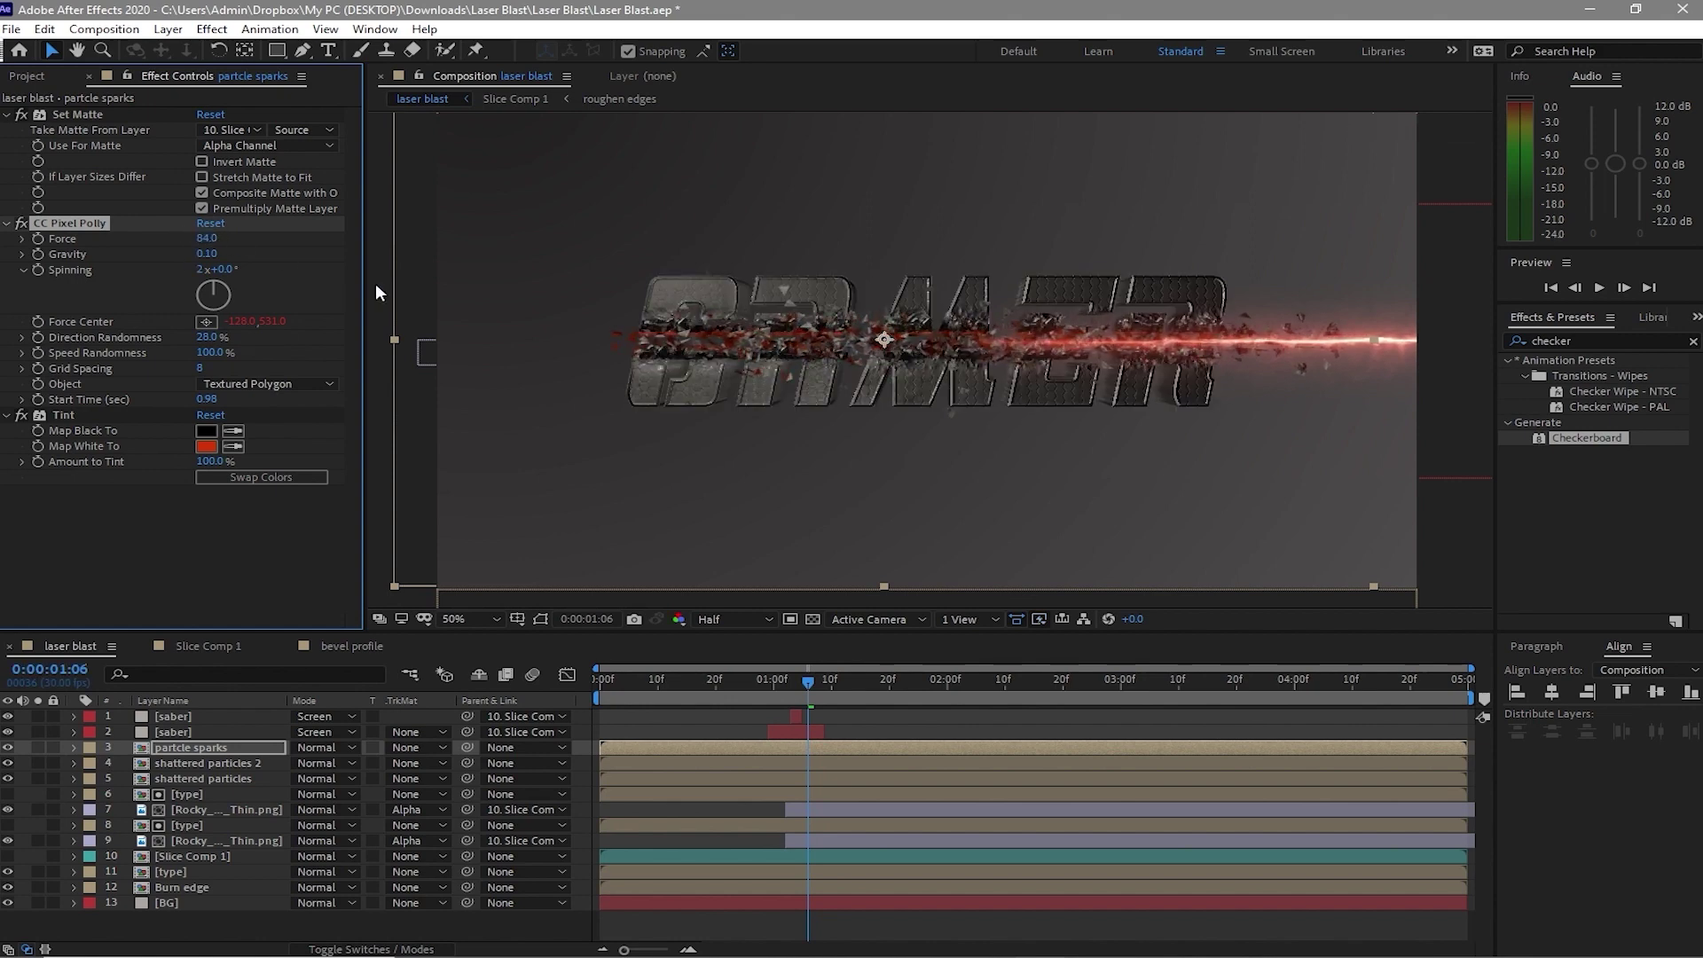
click(330, 385)
click(981, 476)
key(space)
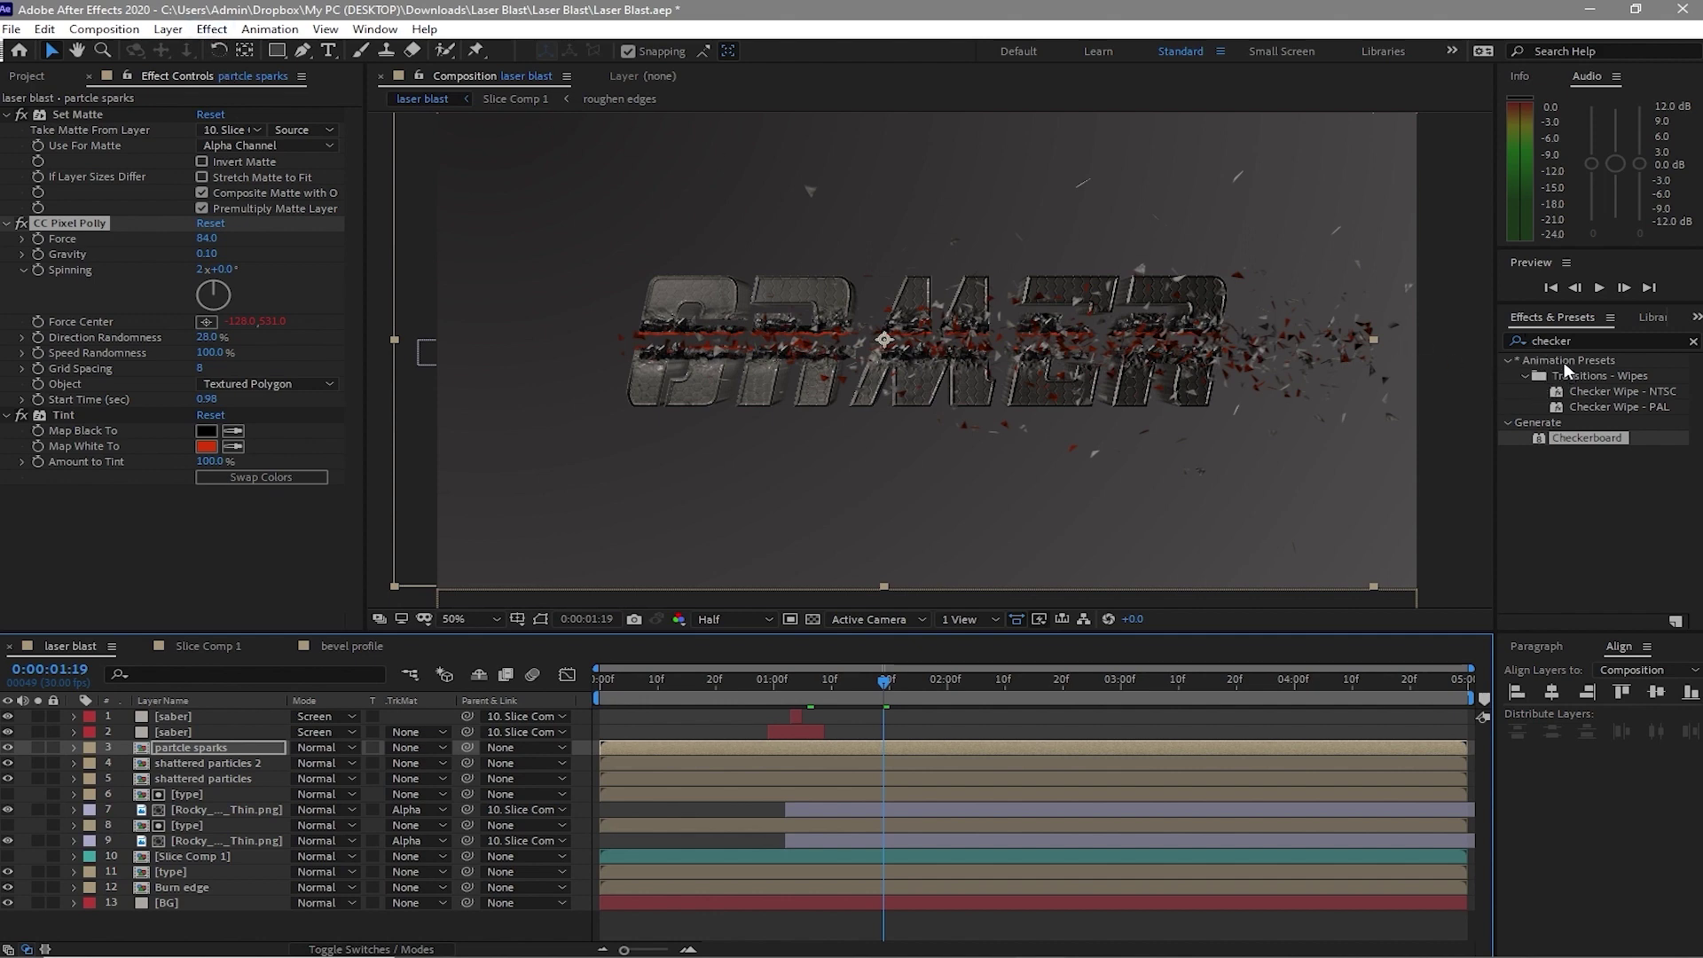
Apply Checkerboard to the sparks layer, place it above Set Matte, and set its width to about 174.8
drag(1608, 439, 238, 750)
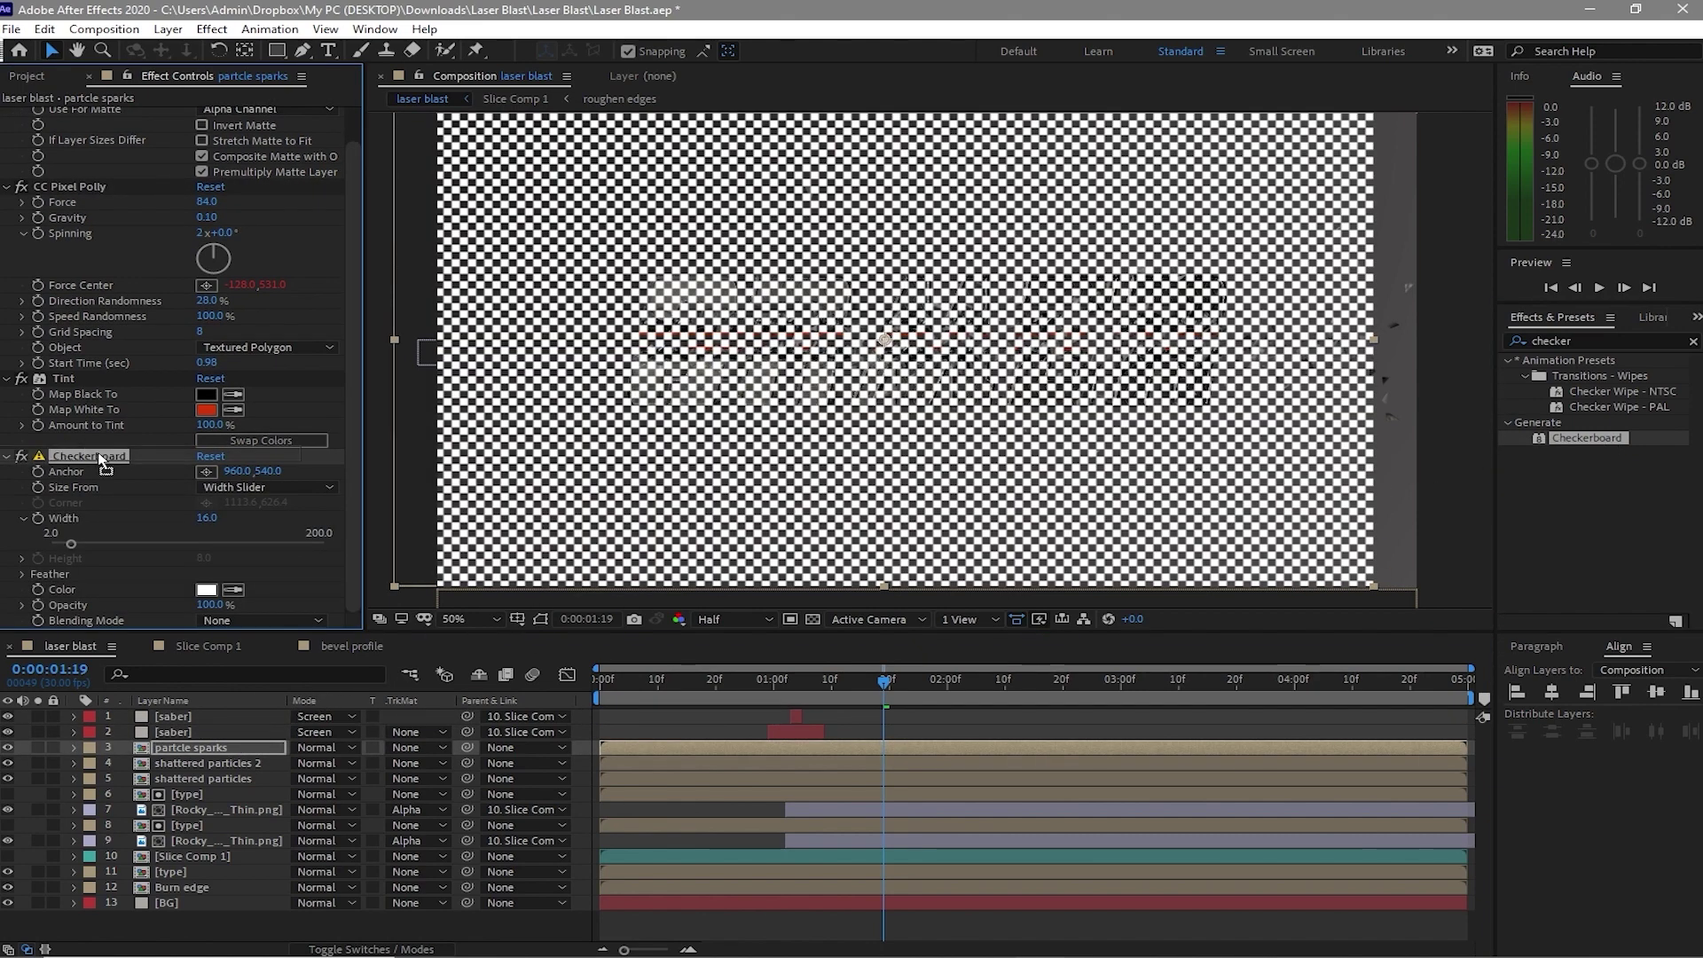
drag(100, 461, 83, 116)
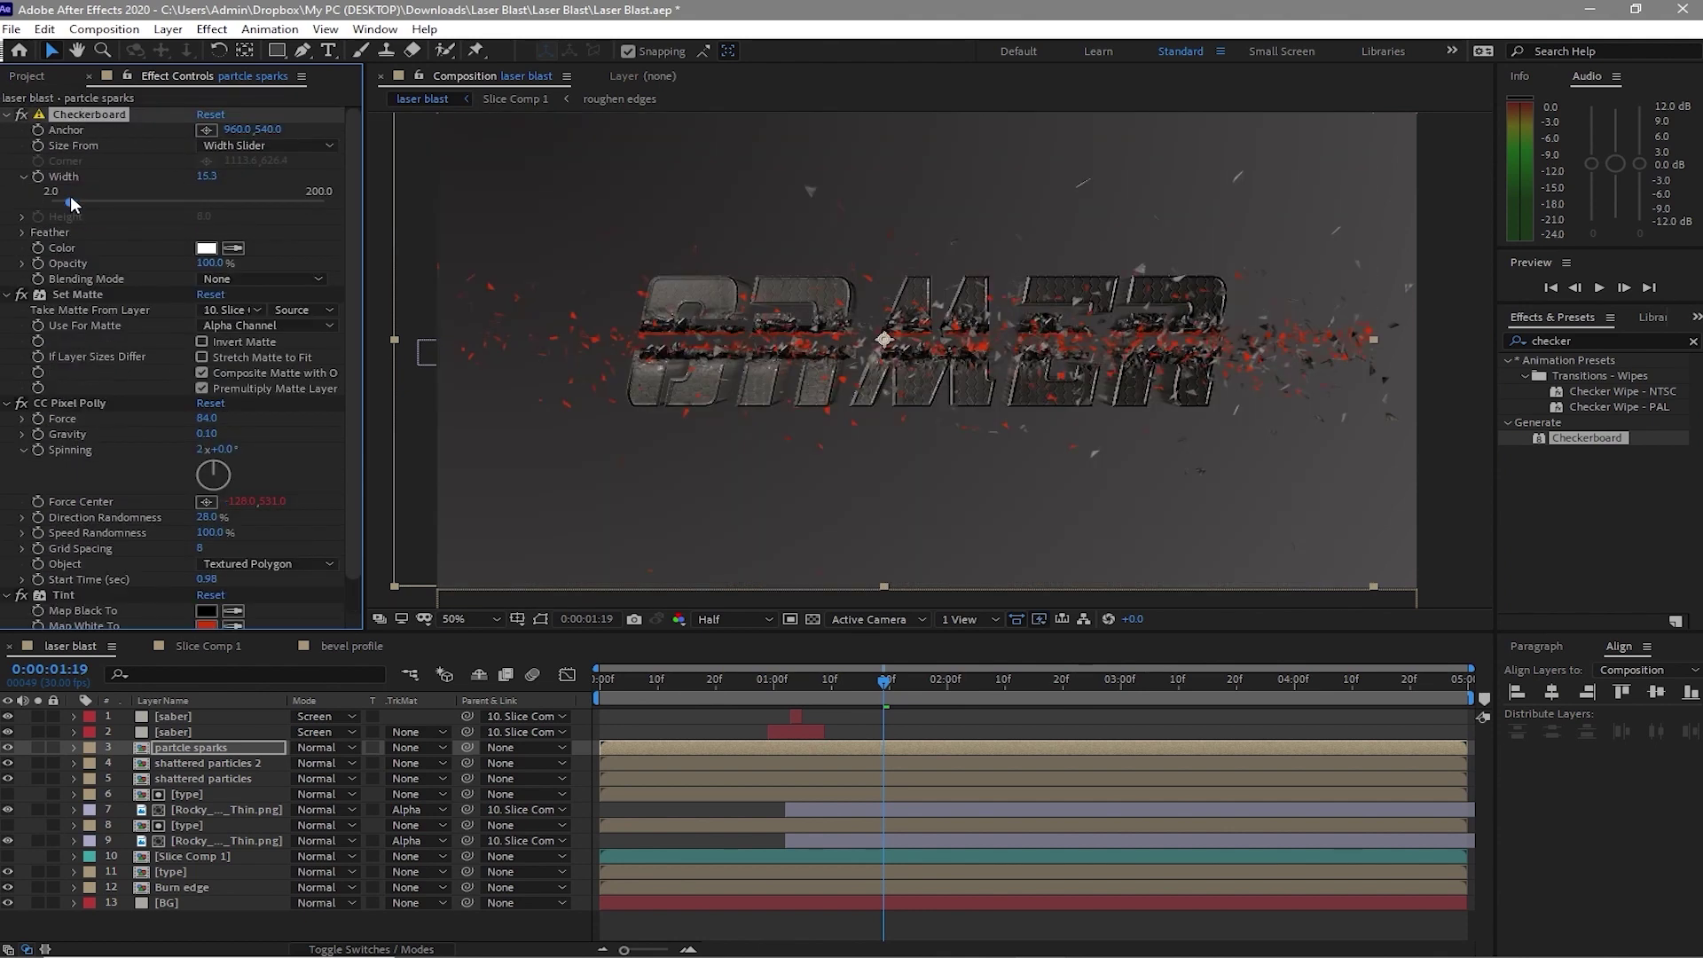
drag(71, 196, 289, 202)
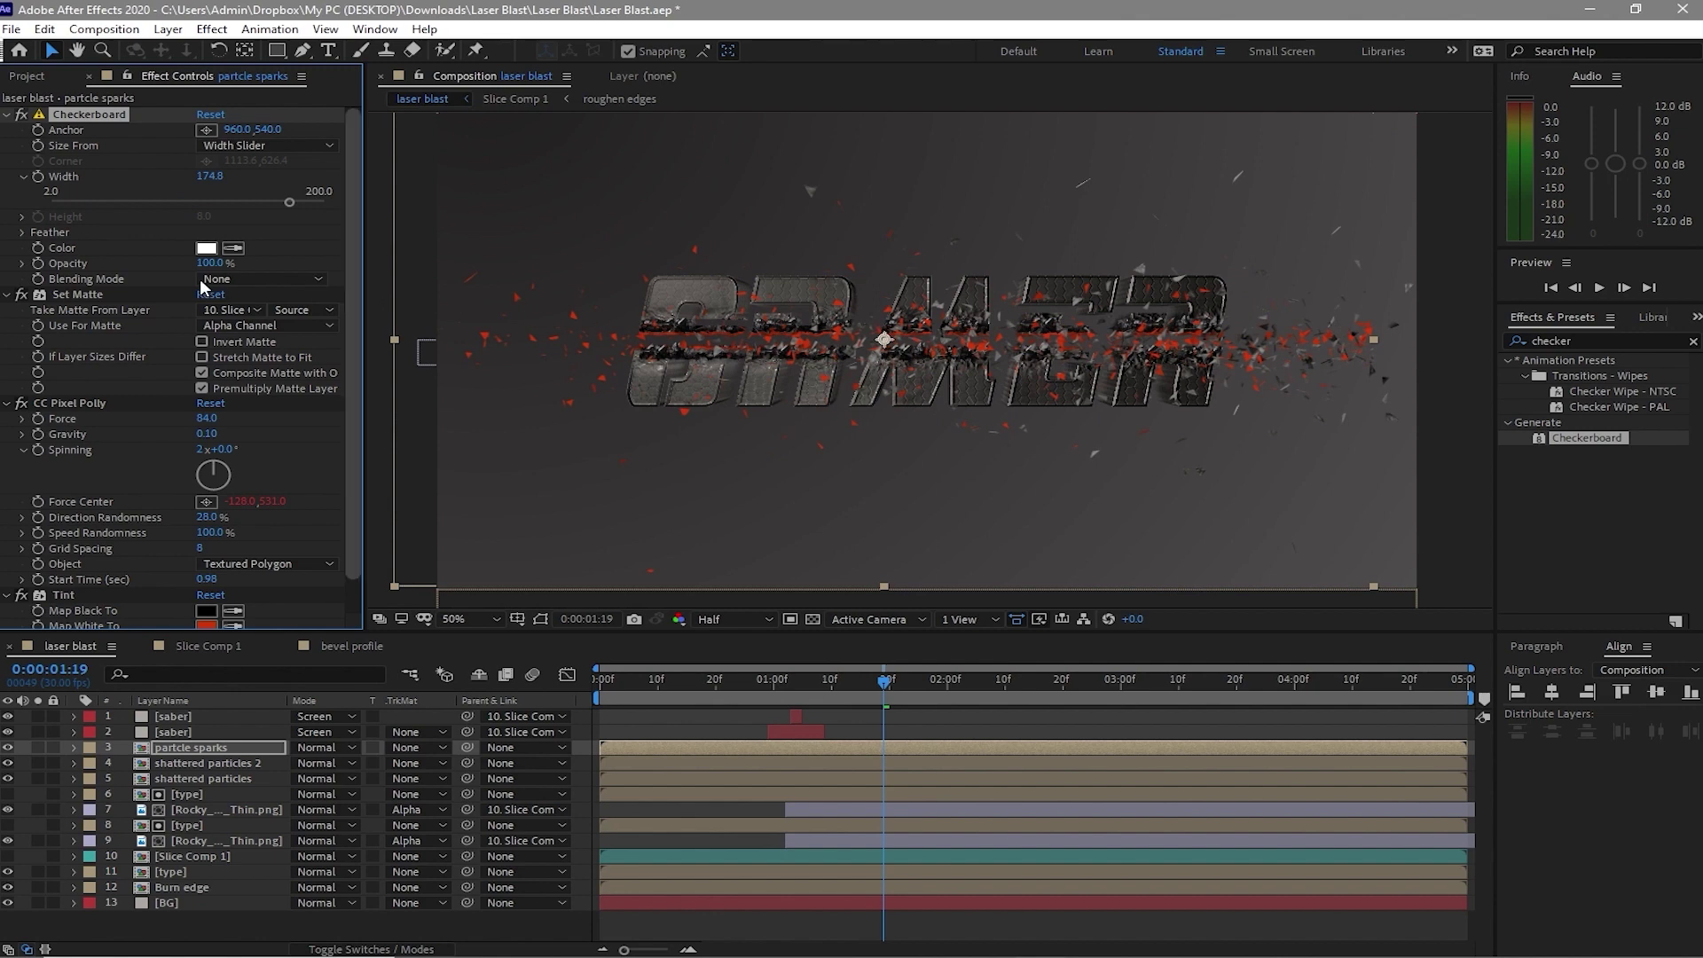
Set the Checkerboard's blending mode to Stencil Alpha and collapse the Checkerboard, Set Matte and CC Pixel Polly settings
click(22, 232)
click(264, 310)
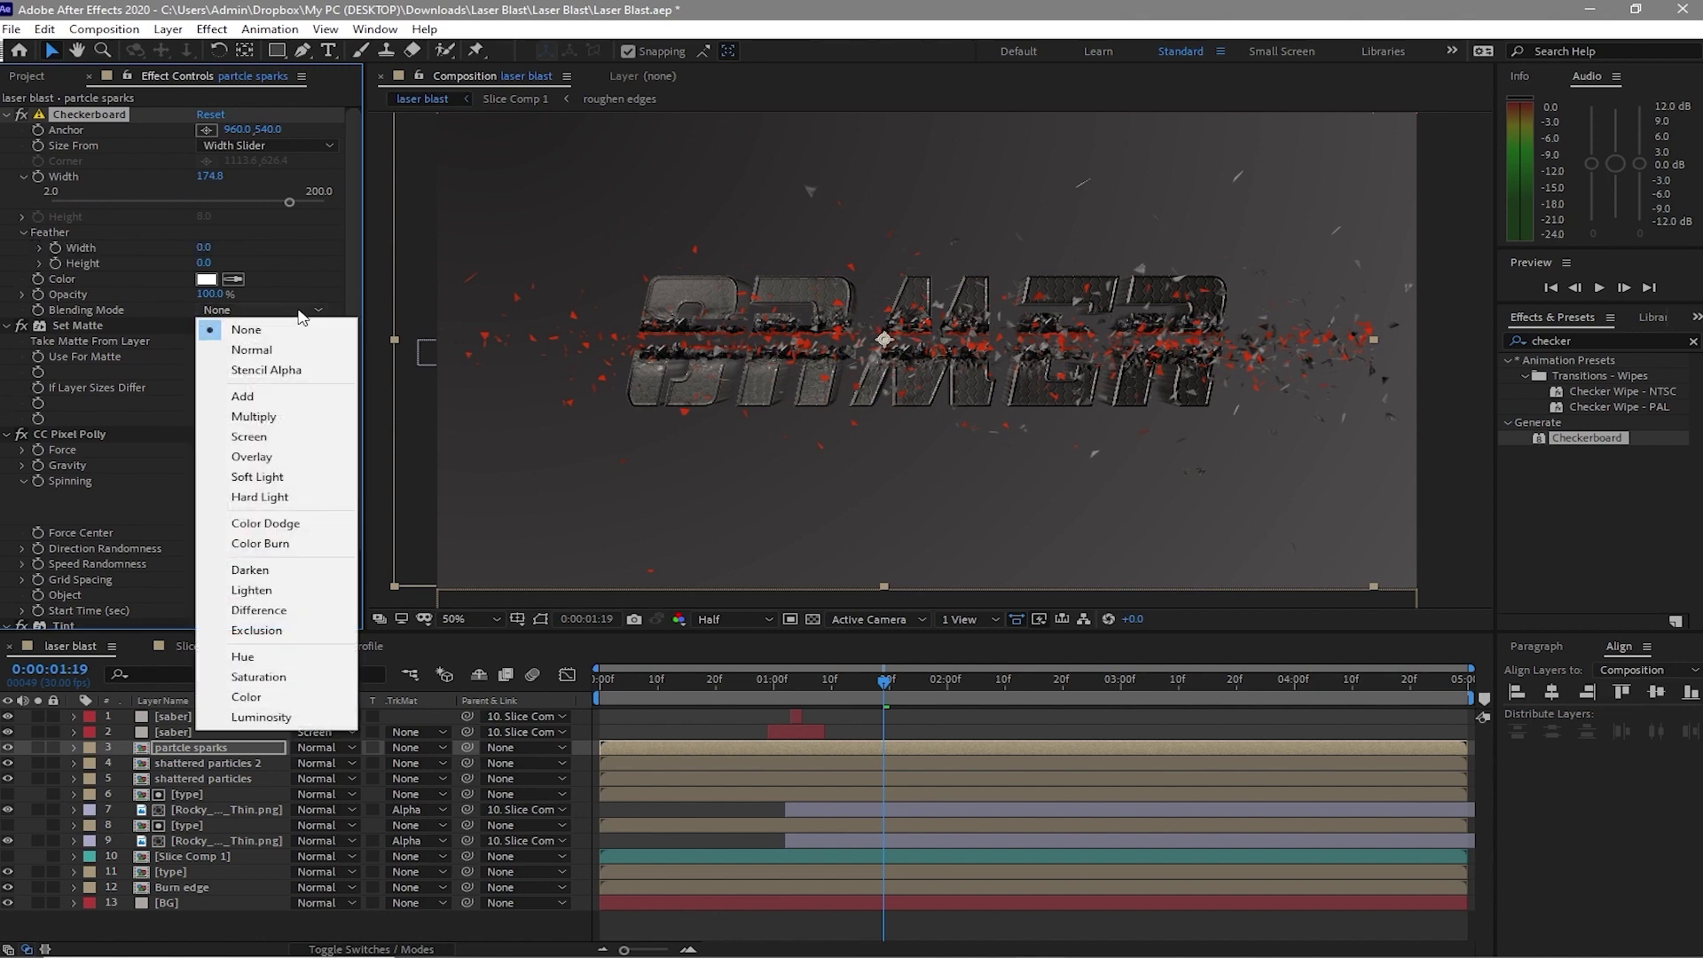
click(233, 370)
click(7, 326)
click(7, 341)
click(7, 114)
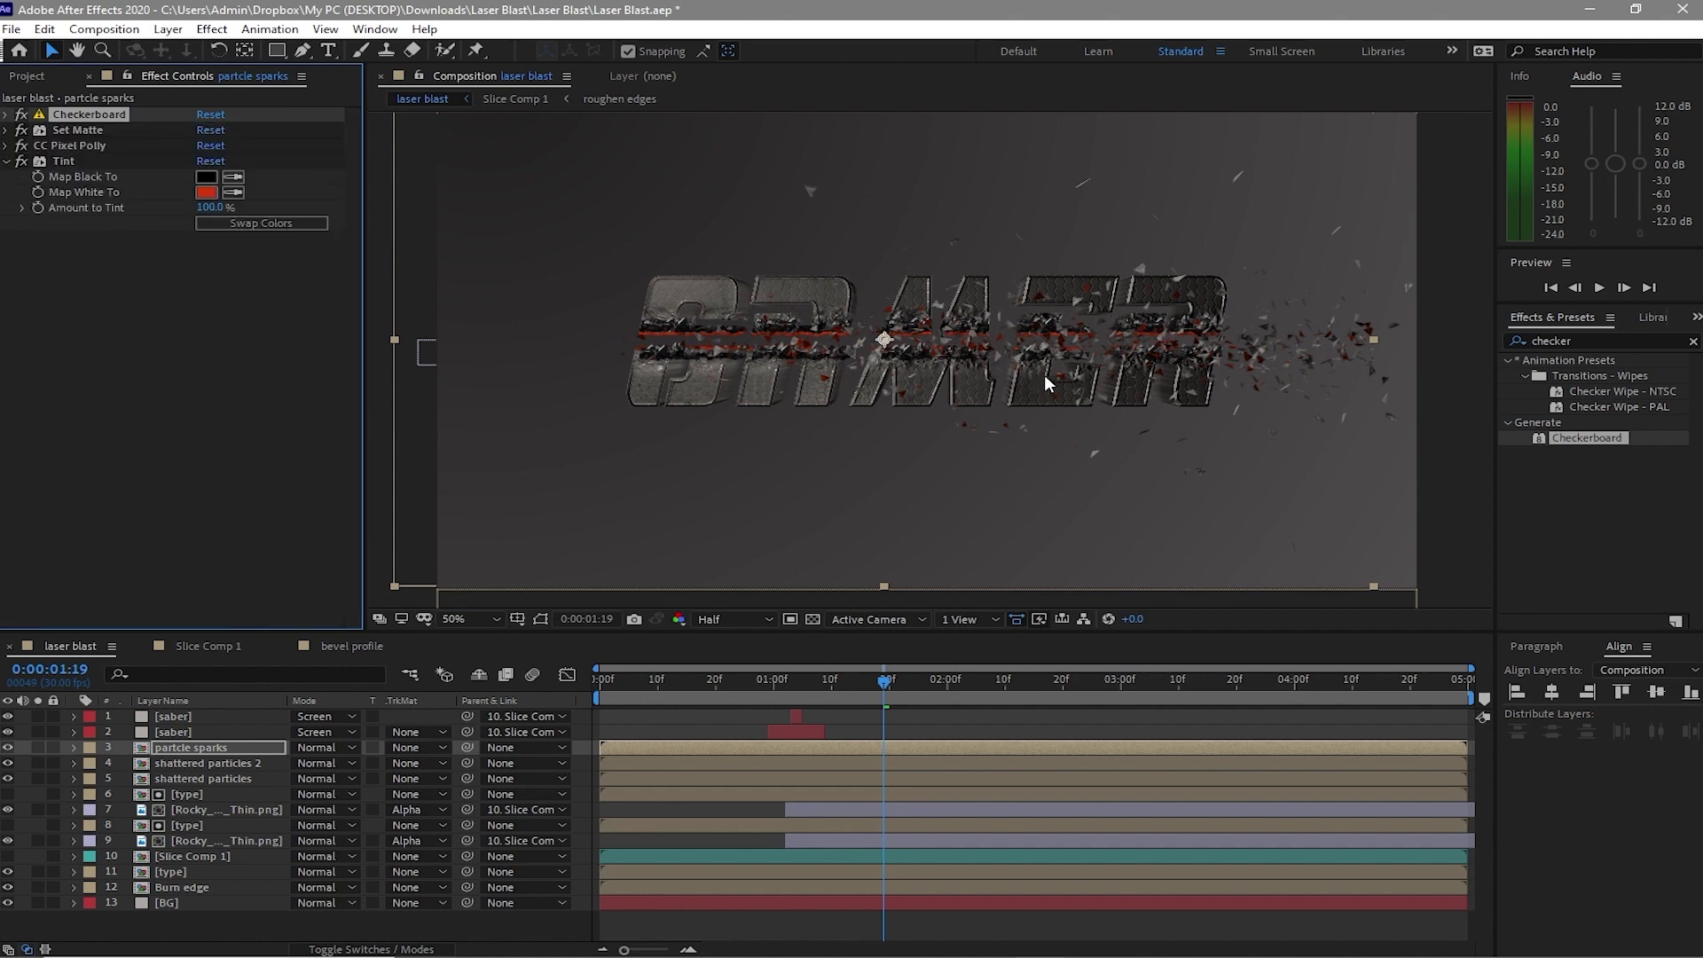
Add Particle_Stream_03.mp4 to the laser blast composition directly above particle sparks and set its blending mode to Add
click(808, 681)
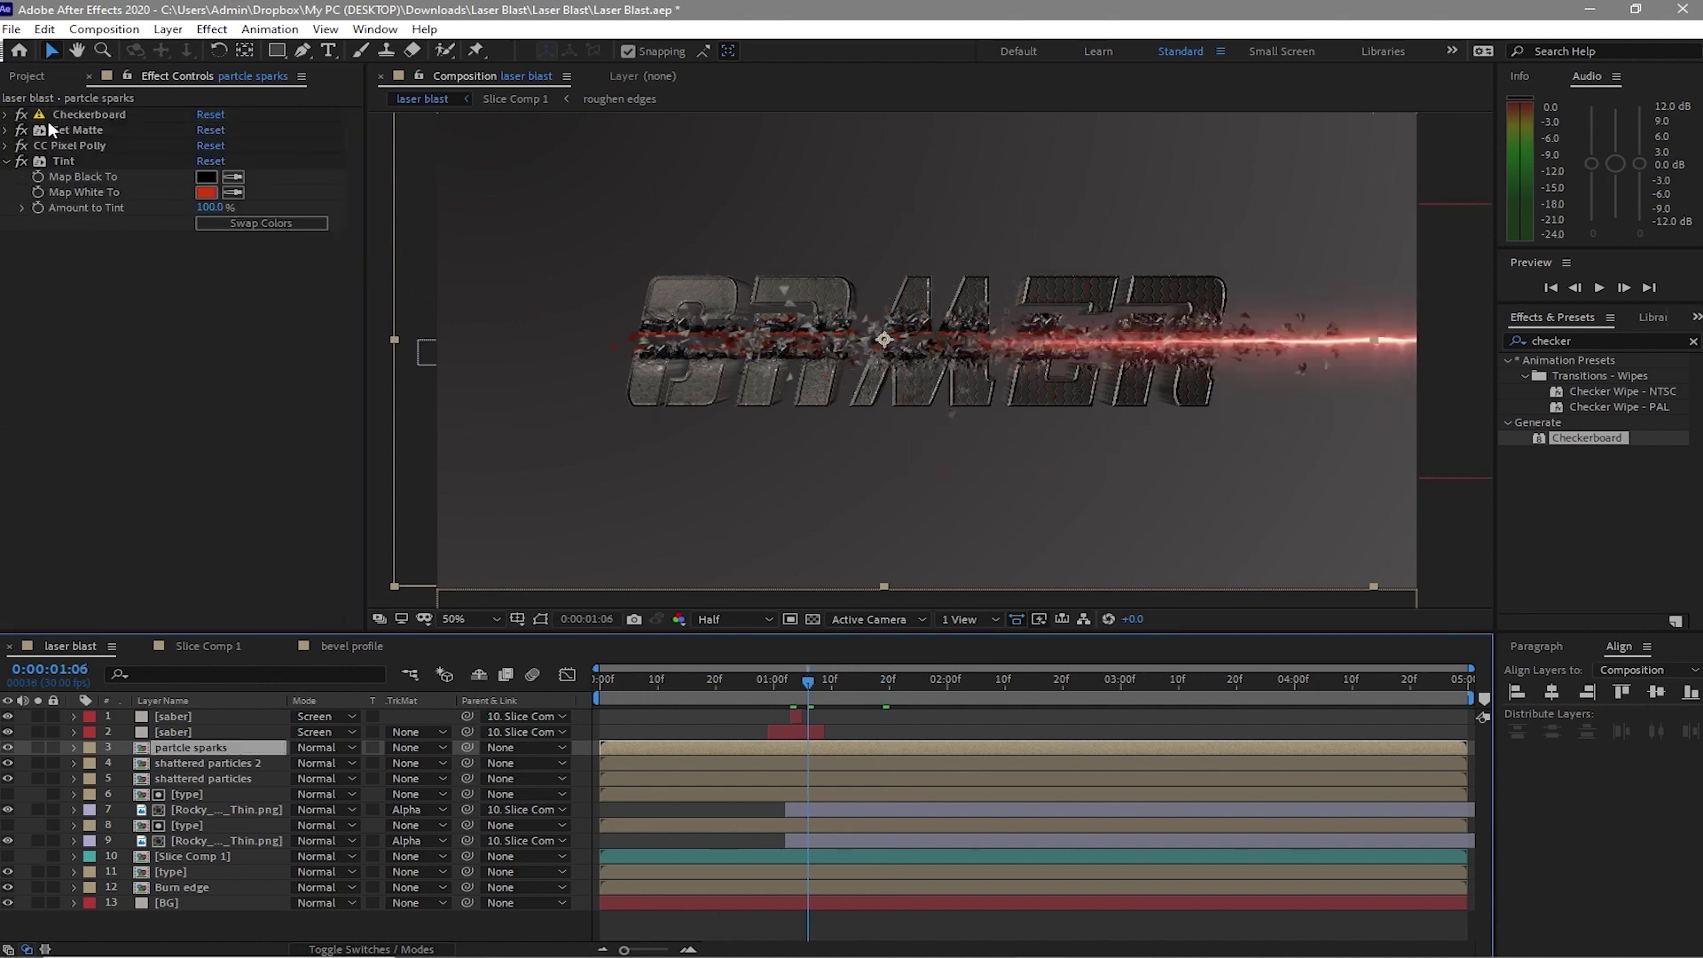
click(29, 78)
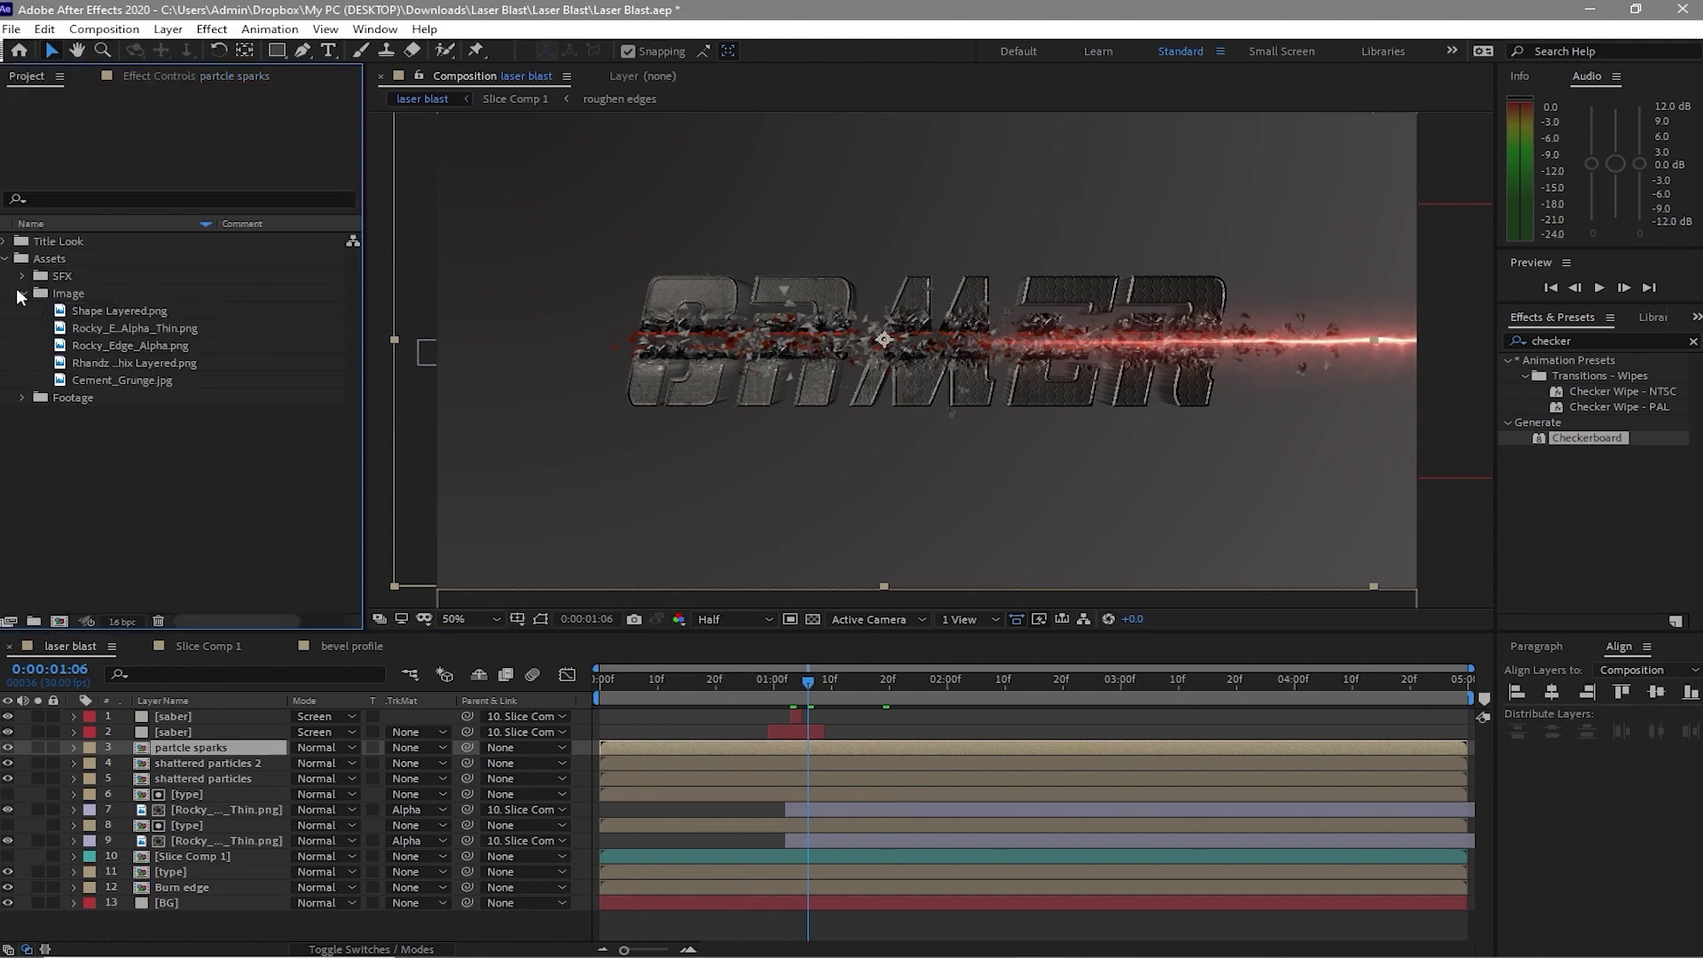
click(21, 293)
click(26, 311)
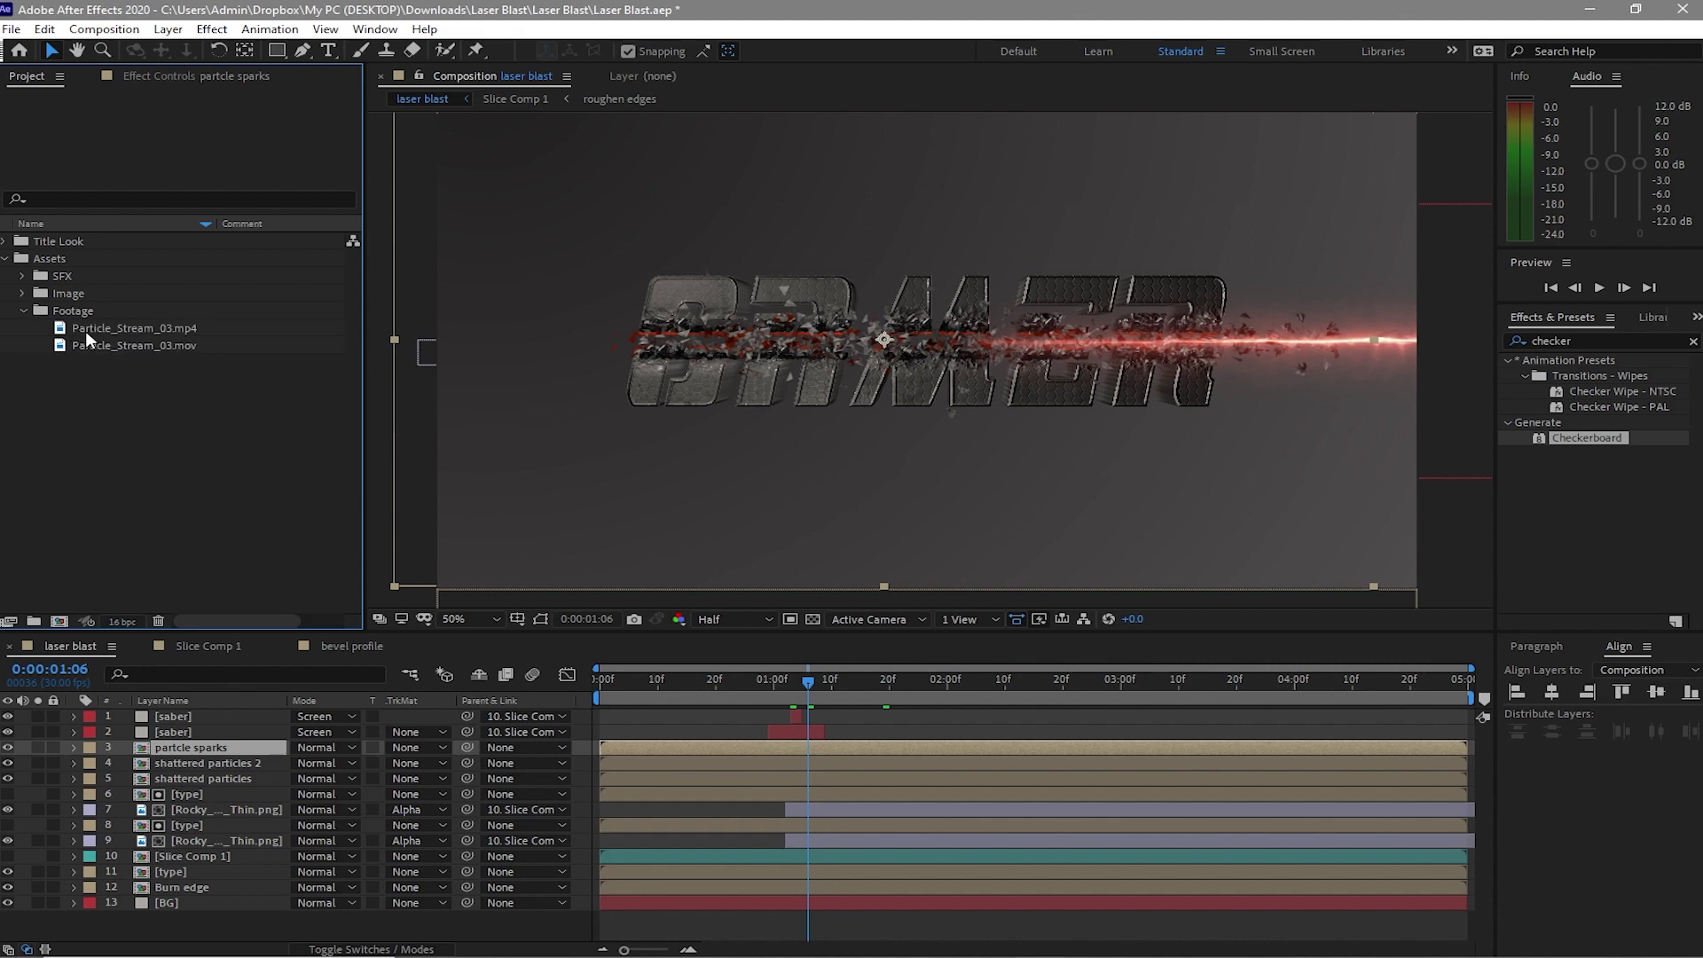
drag(89, 329, 167, 745)
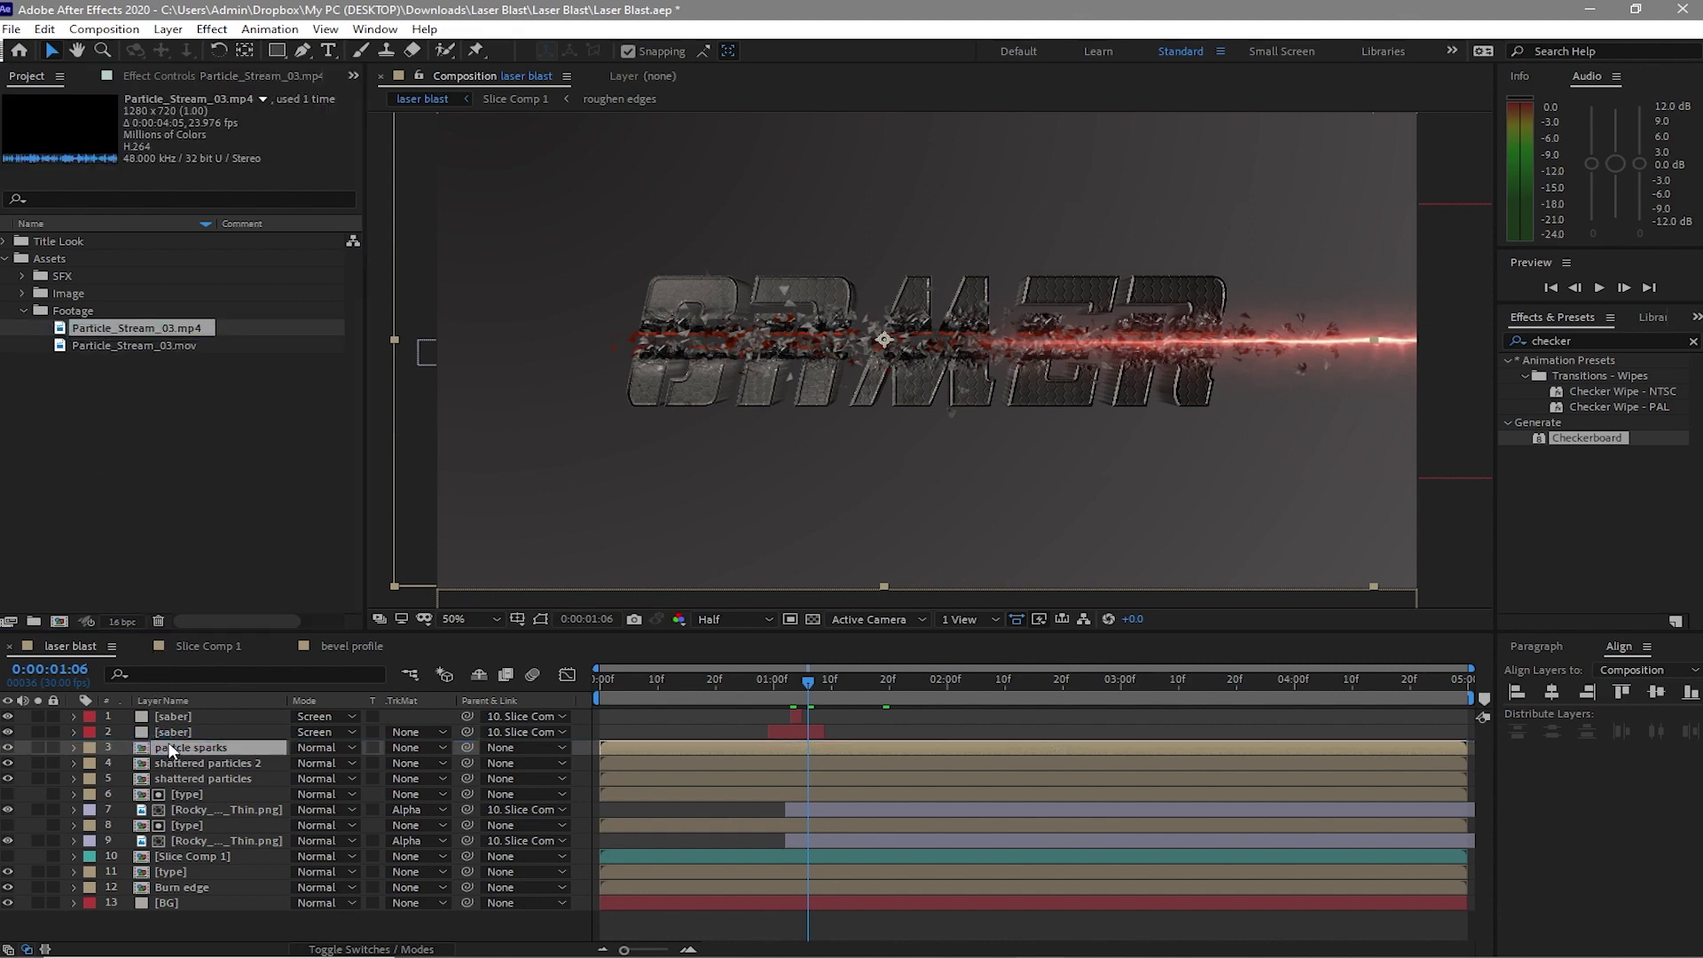
click(324, 748)
click(366, 363)
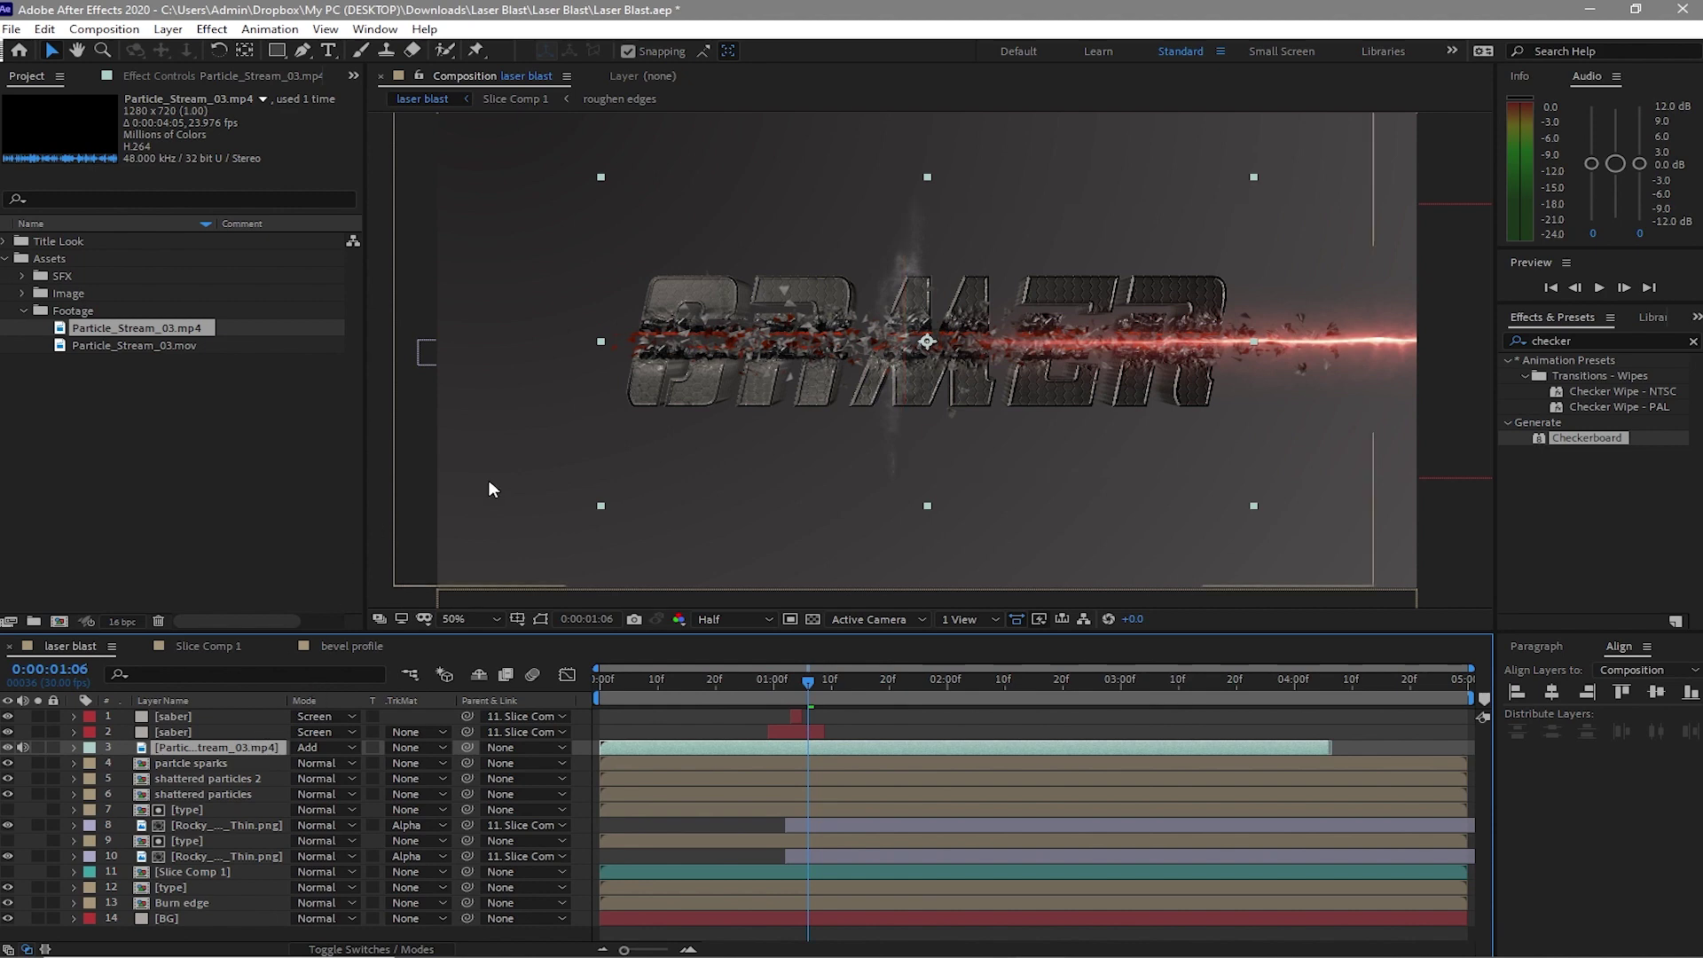
Rotate the particle stream layer to 85° and set its position to 960, 591
key(r)
key(shift+s)
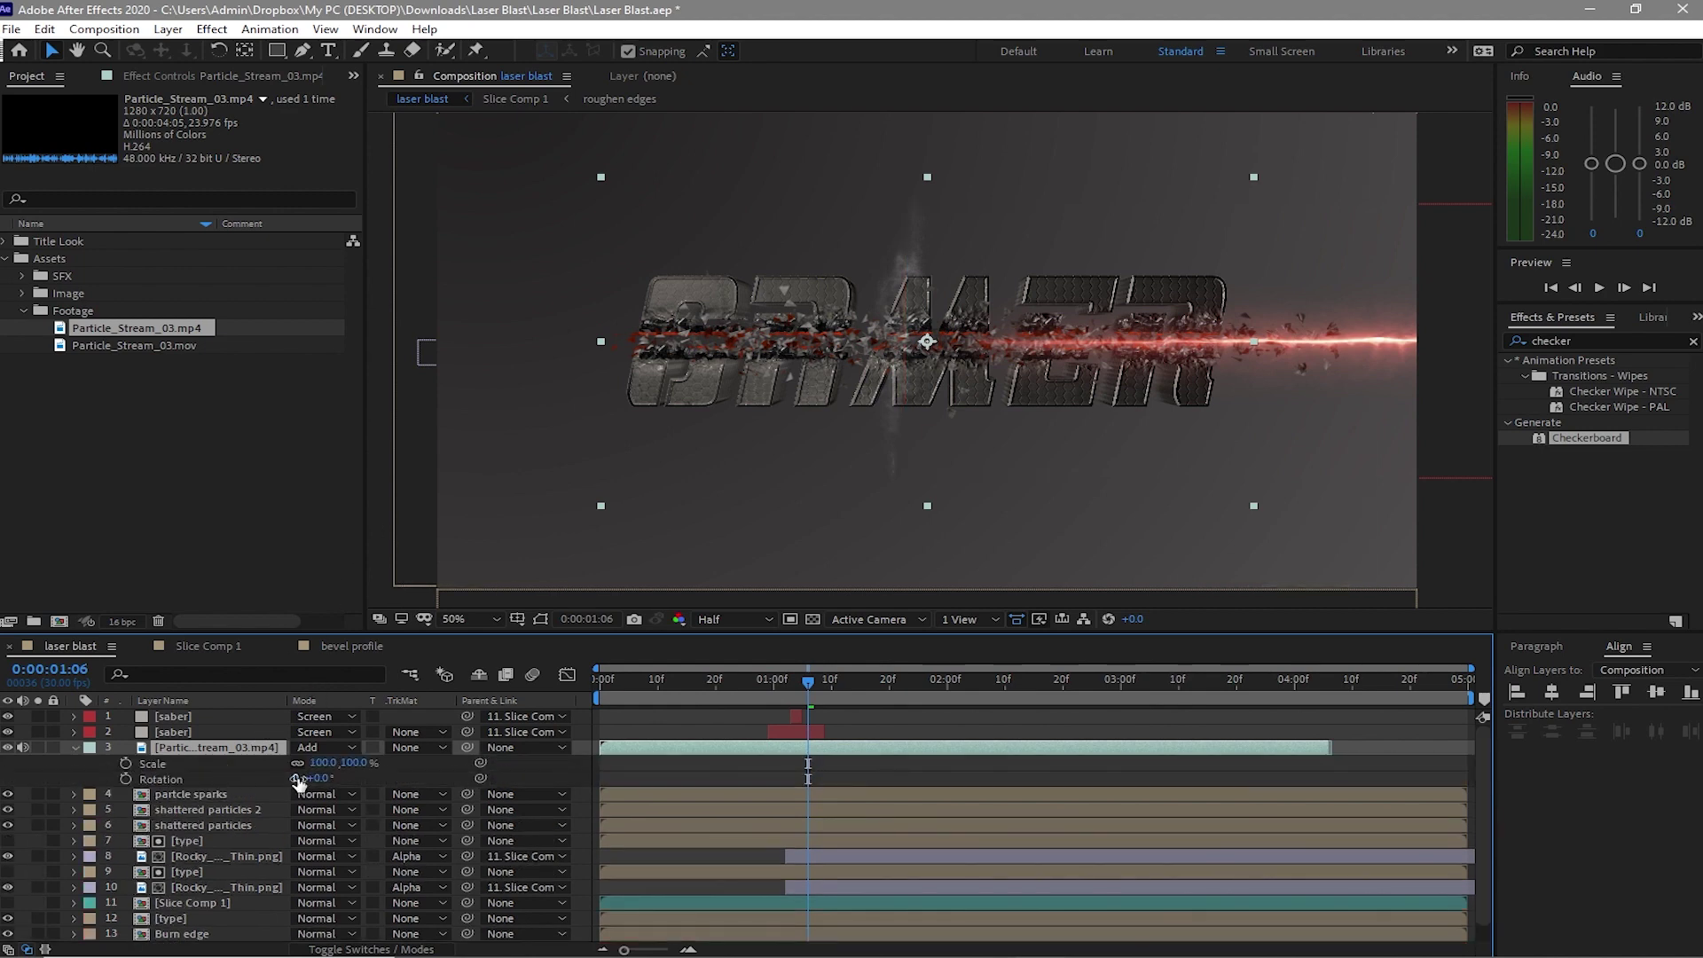
drag(321, 778, 448, 813)
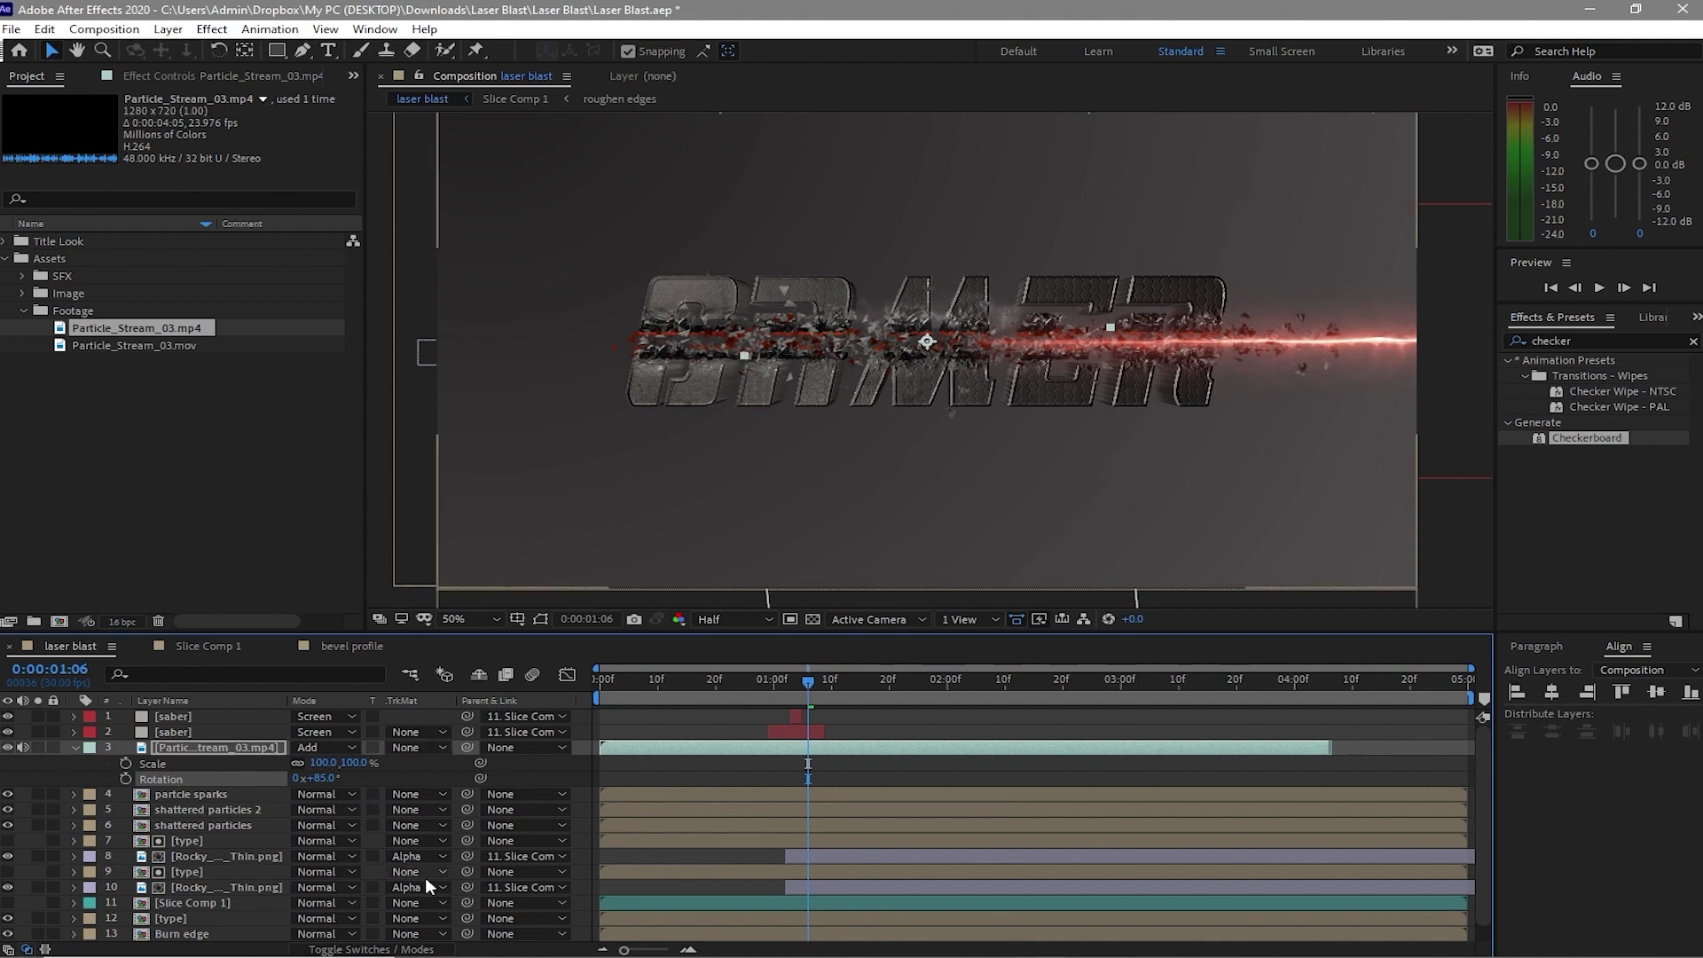
key(shift+p)
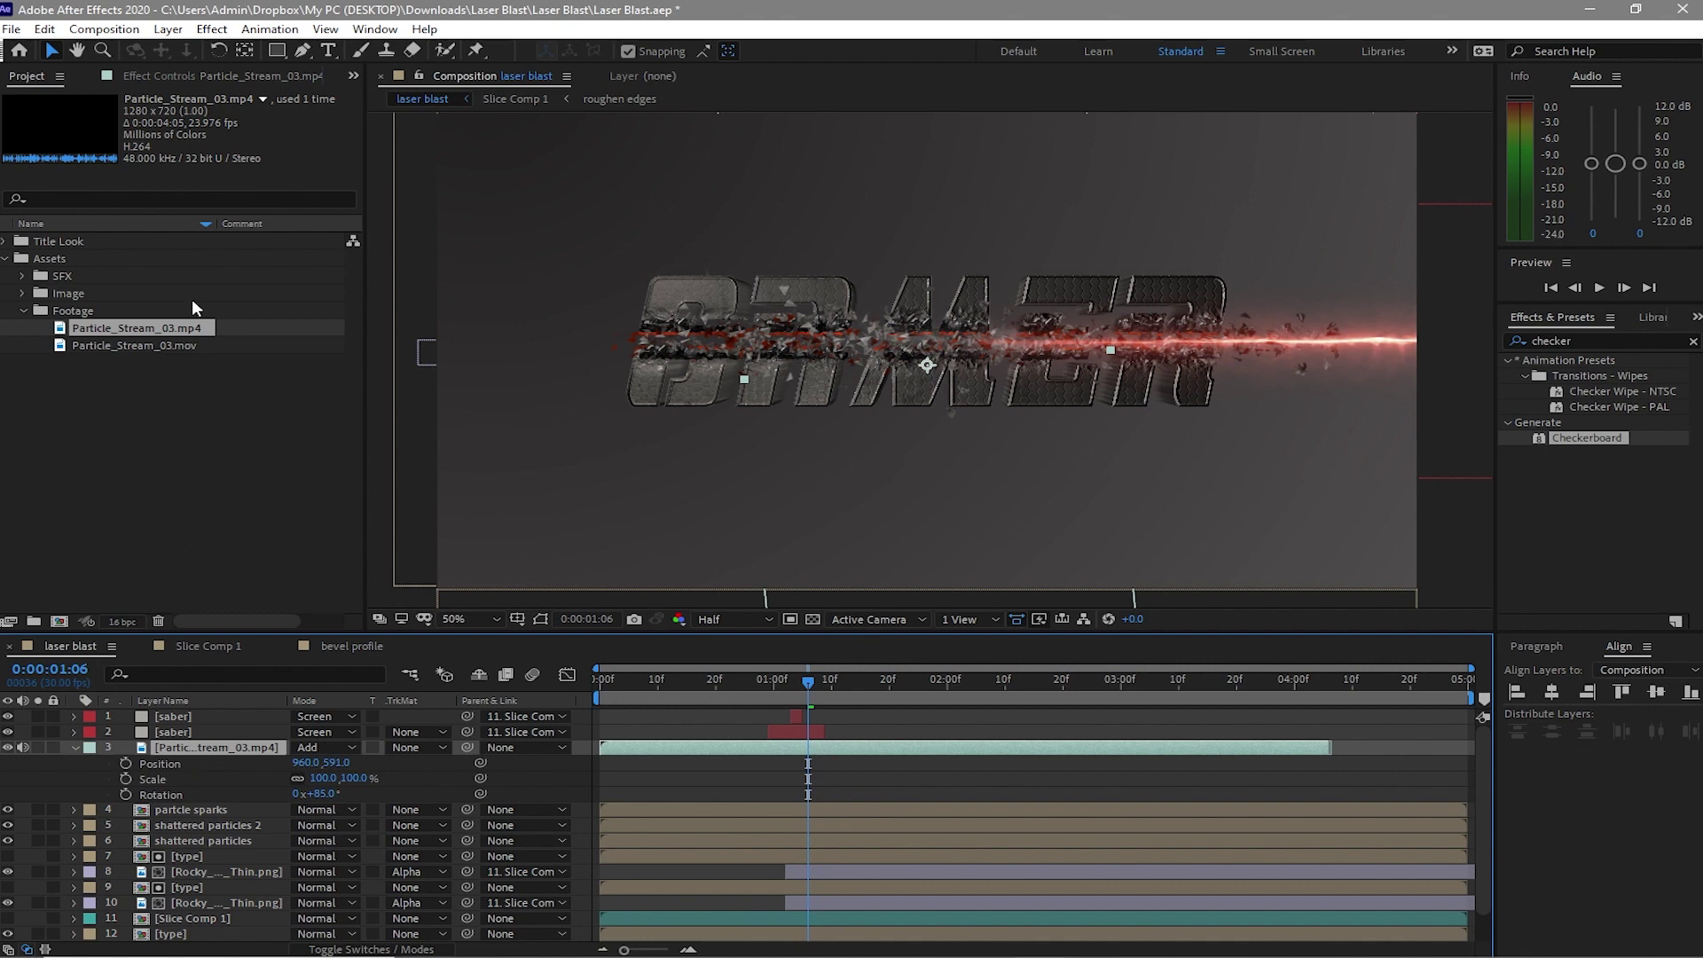
Apply Curves to the particle stream layer and steepen its Alpha curve to reach full output at about one fifth of the input range
click(212, 28)
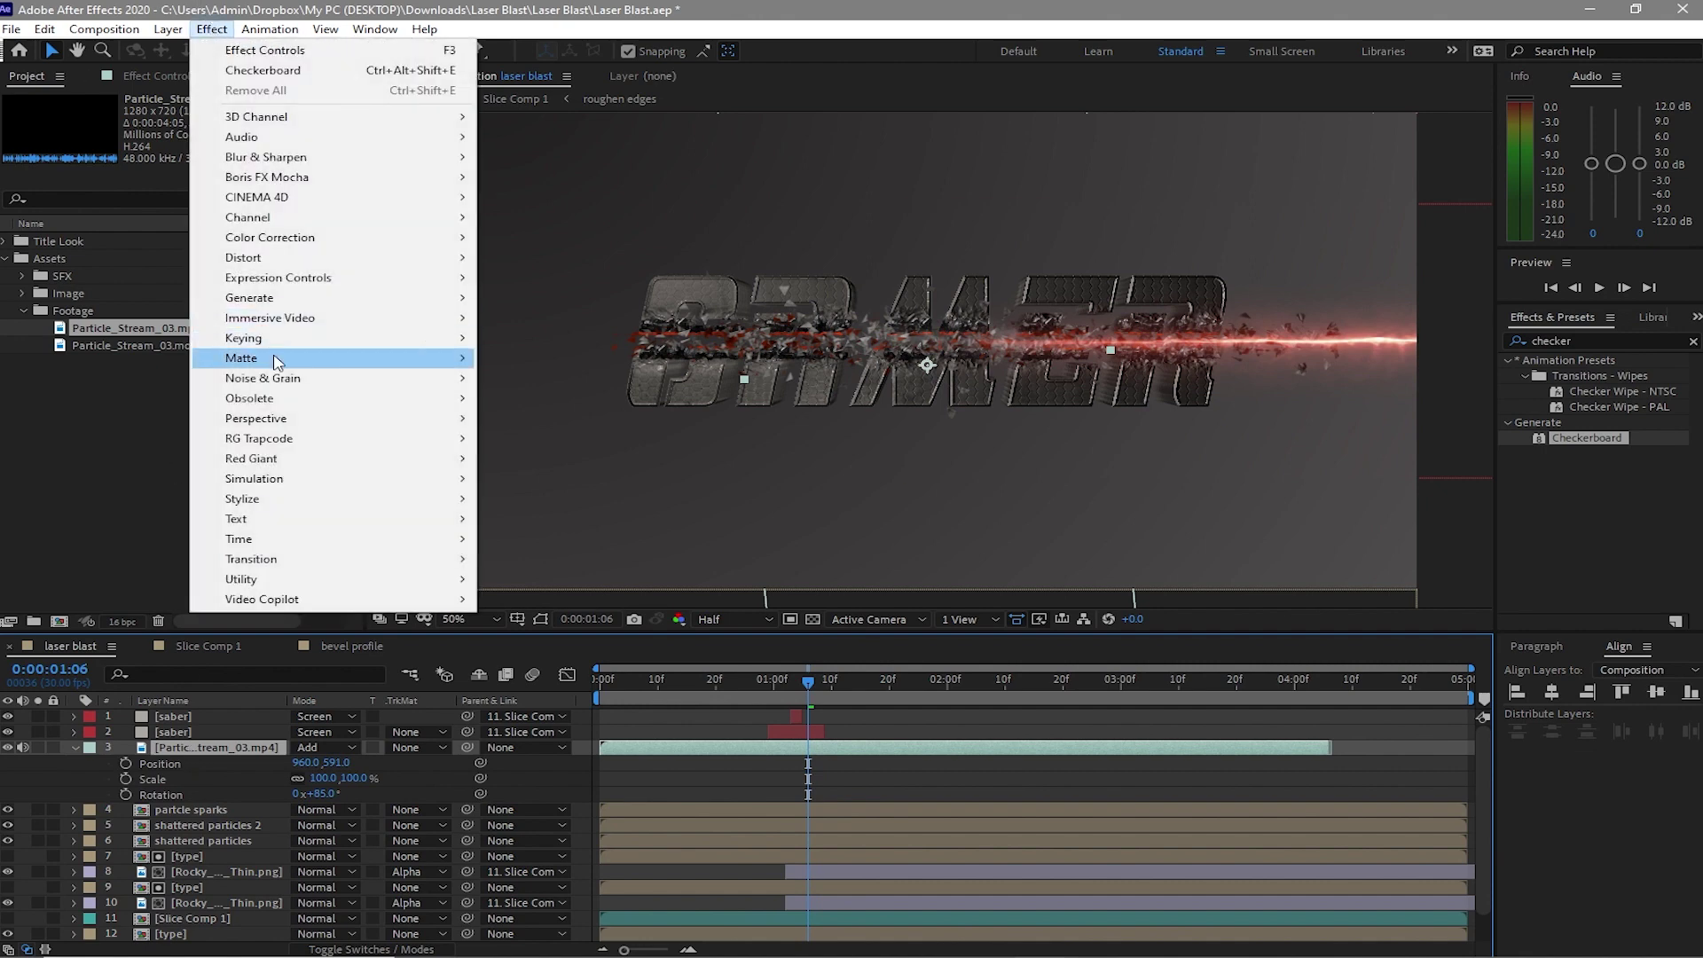
mouse_move(307, 240)
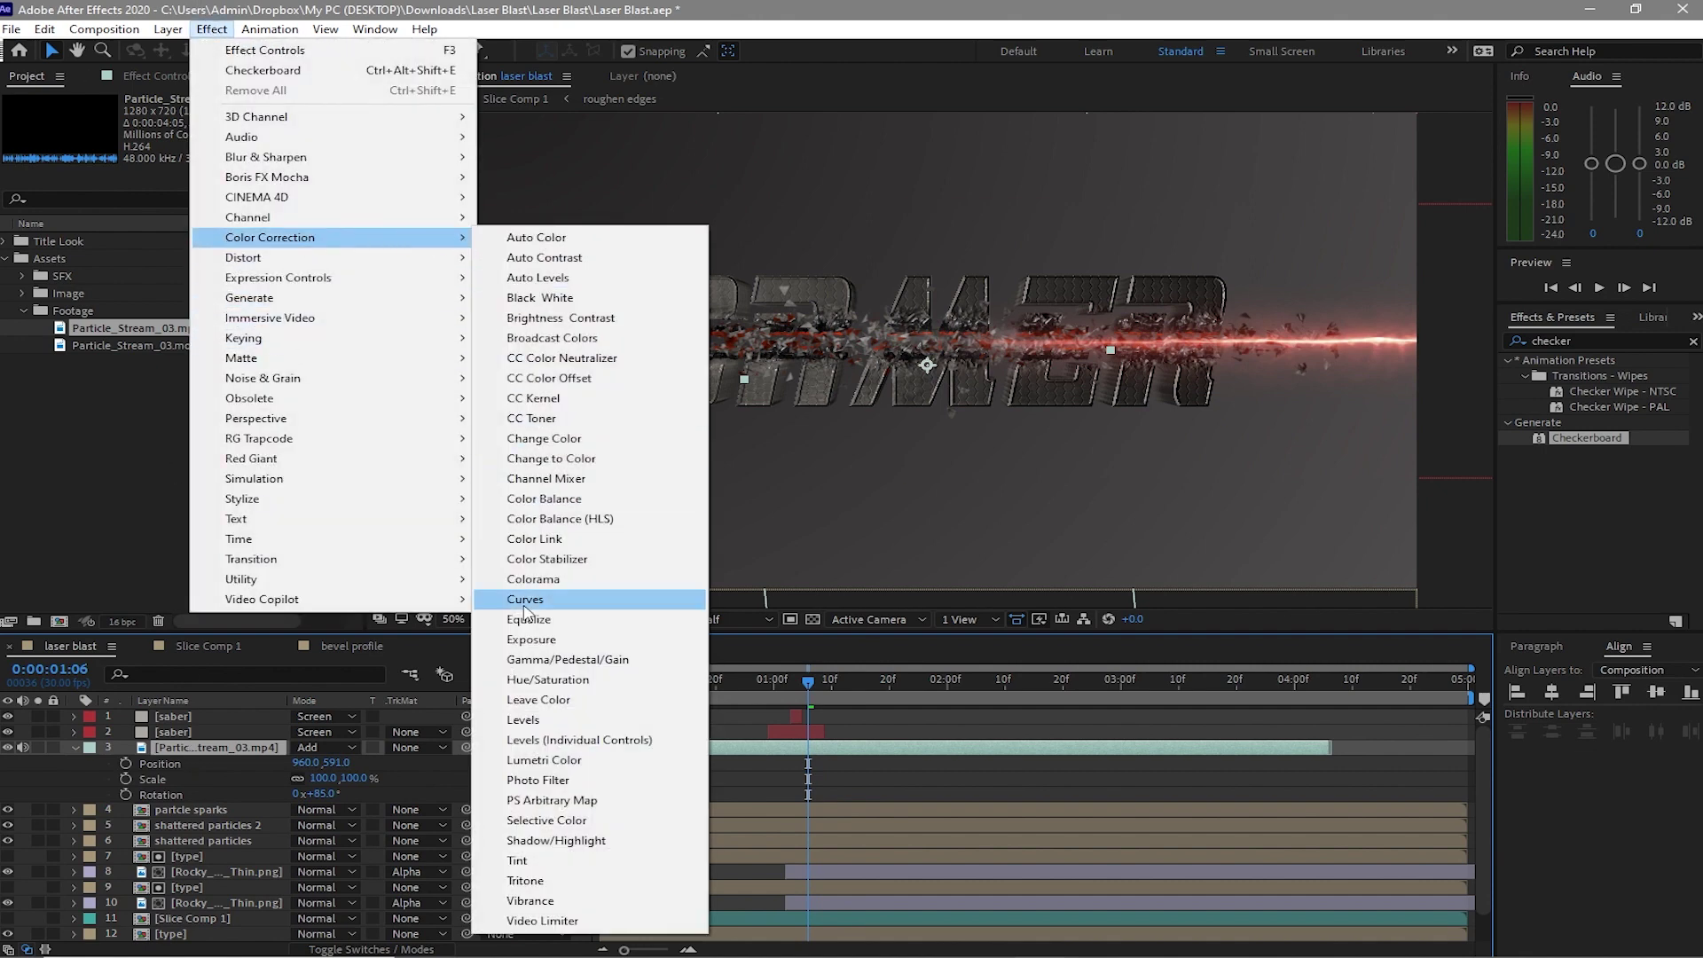
click(525, 599)
click(299, 133)
click(284, 188)
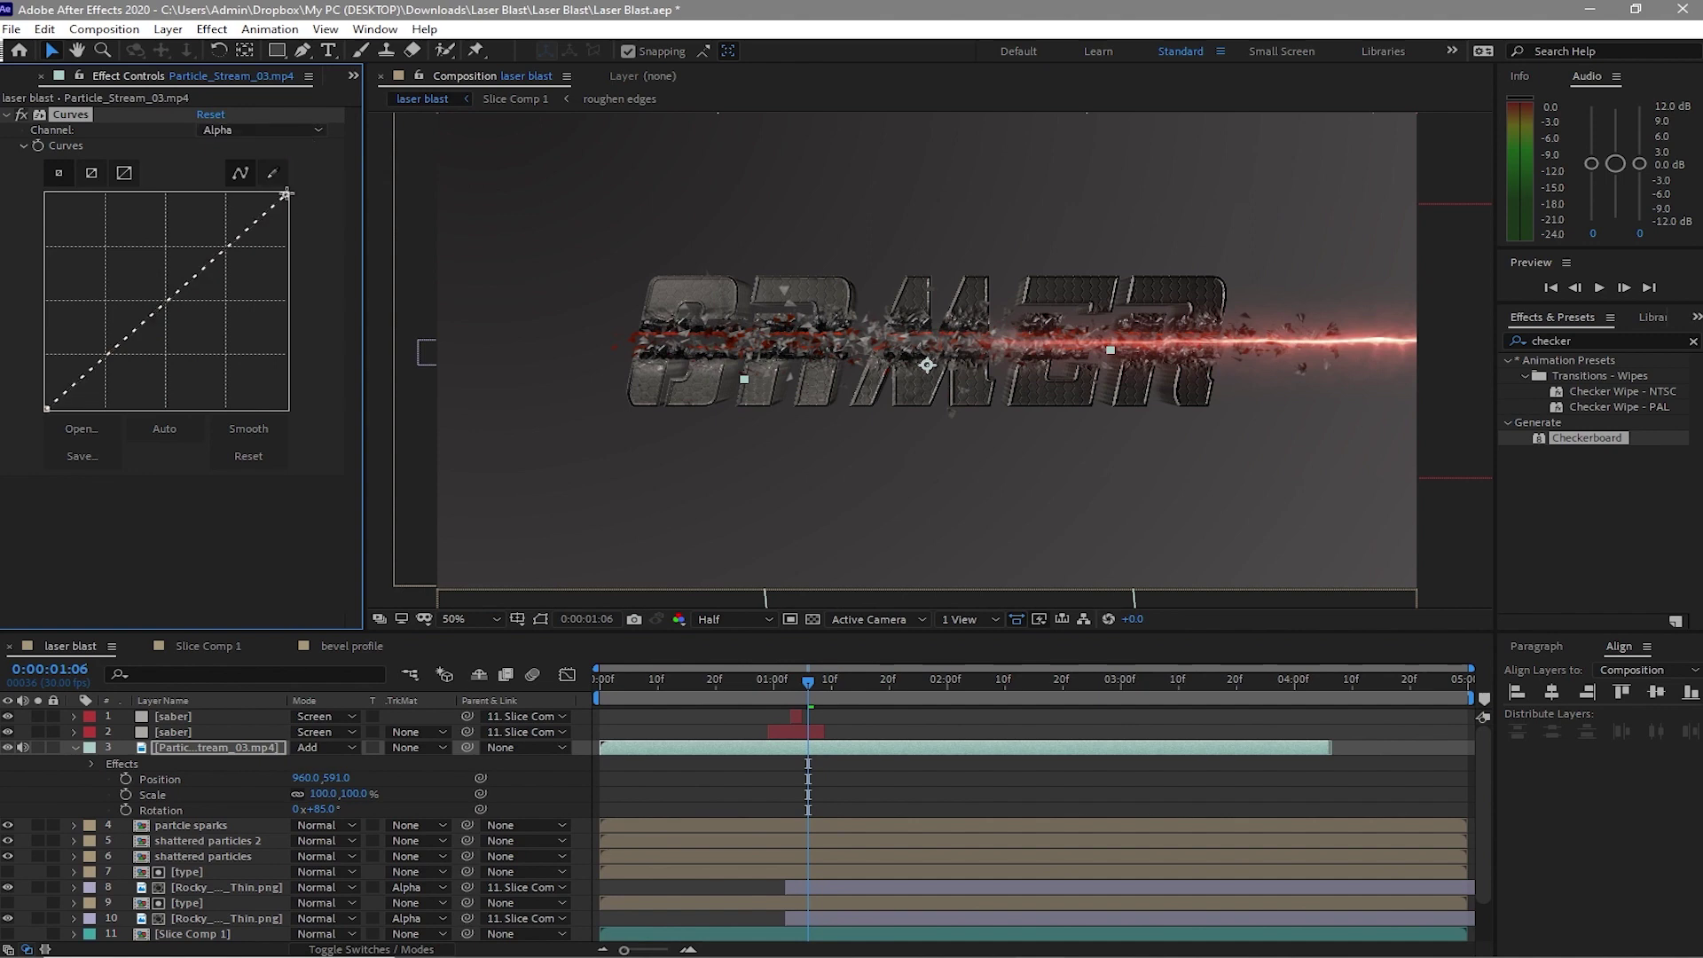
drag(221, 194, 91, 152)
Start the particle stream layer at 0:00:01:03 and check the frame at 0:00:01:14
mouse_move(807, 681)
mouse_down()
mouse_move(736, 672)
mouse_move(791, 684)
mouse_up()
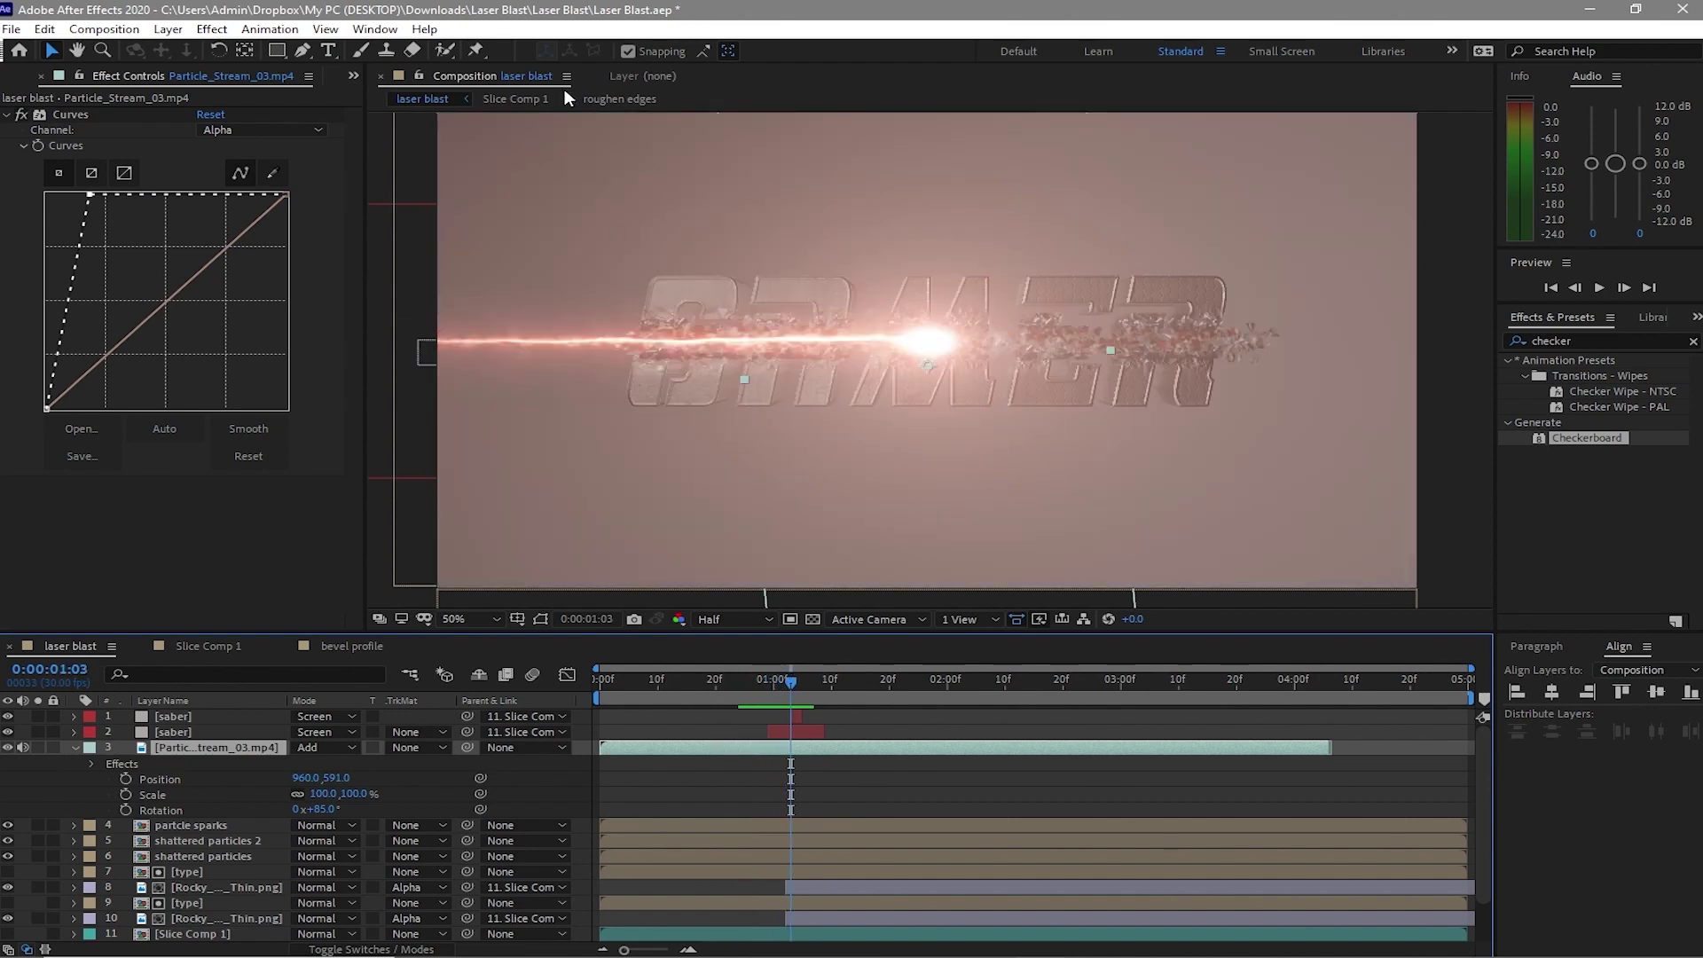
key(bracketleft)
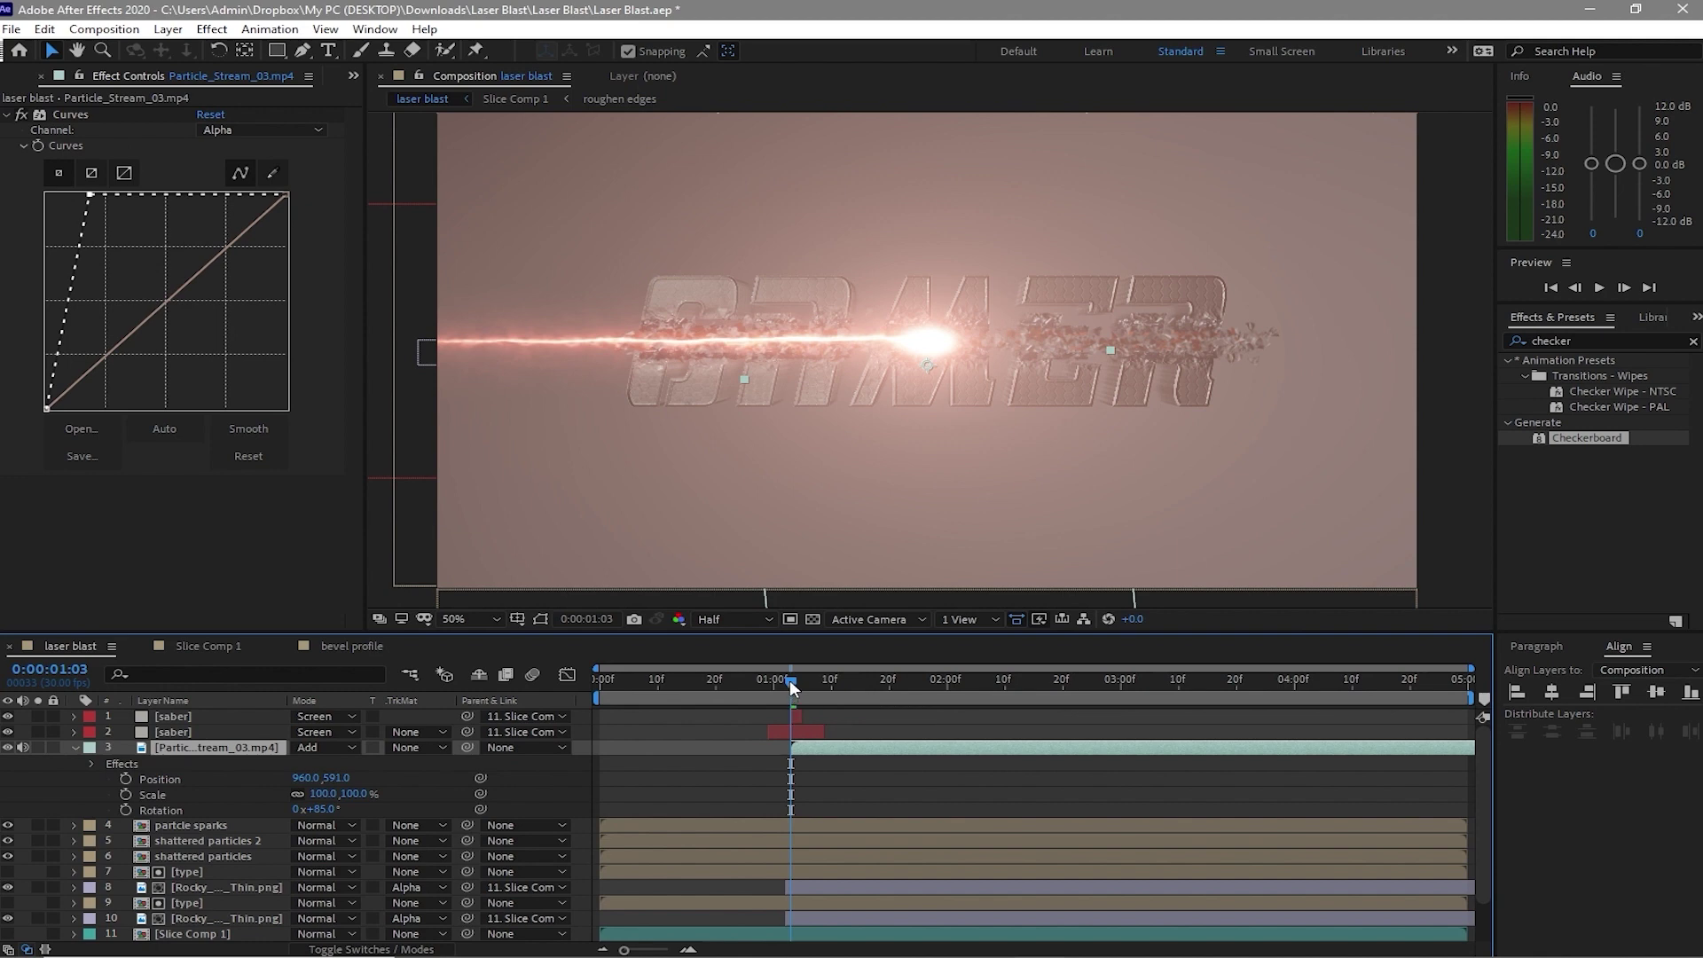
drag(792, 689, 855, 688)
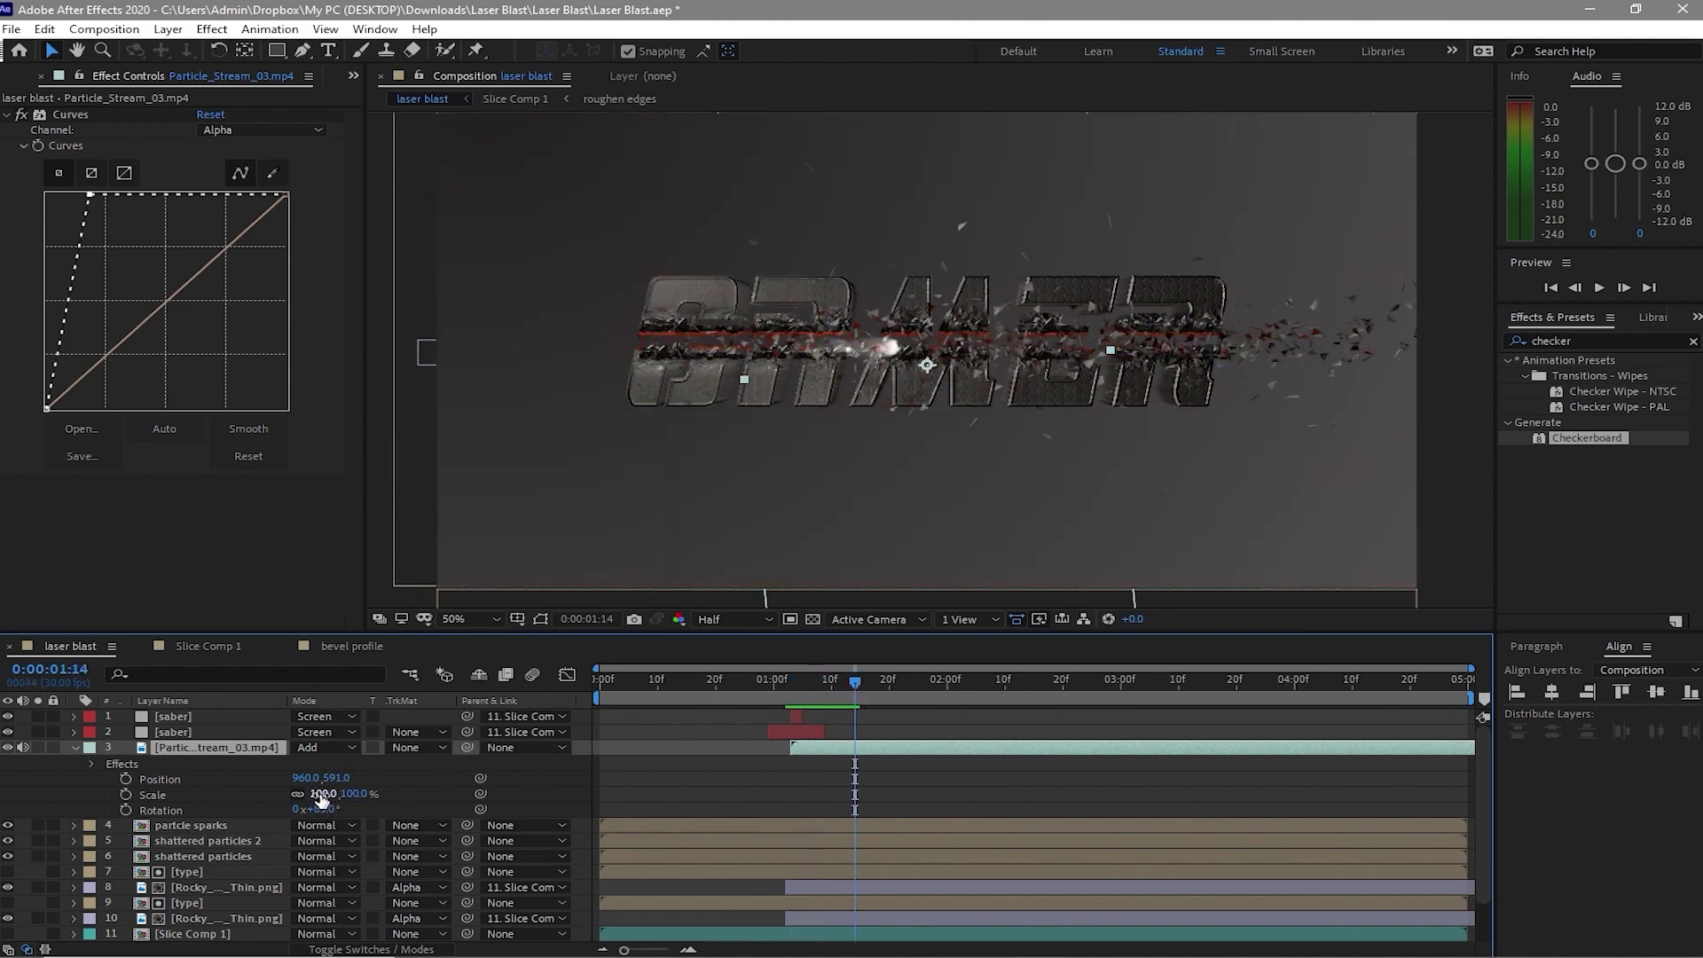
Scale the particle stream layer to 225% and set its position to 1489, 620
drag(321, 795, 419, 769)
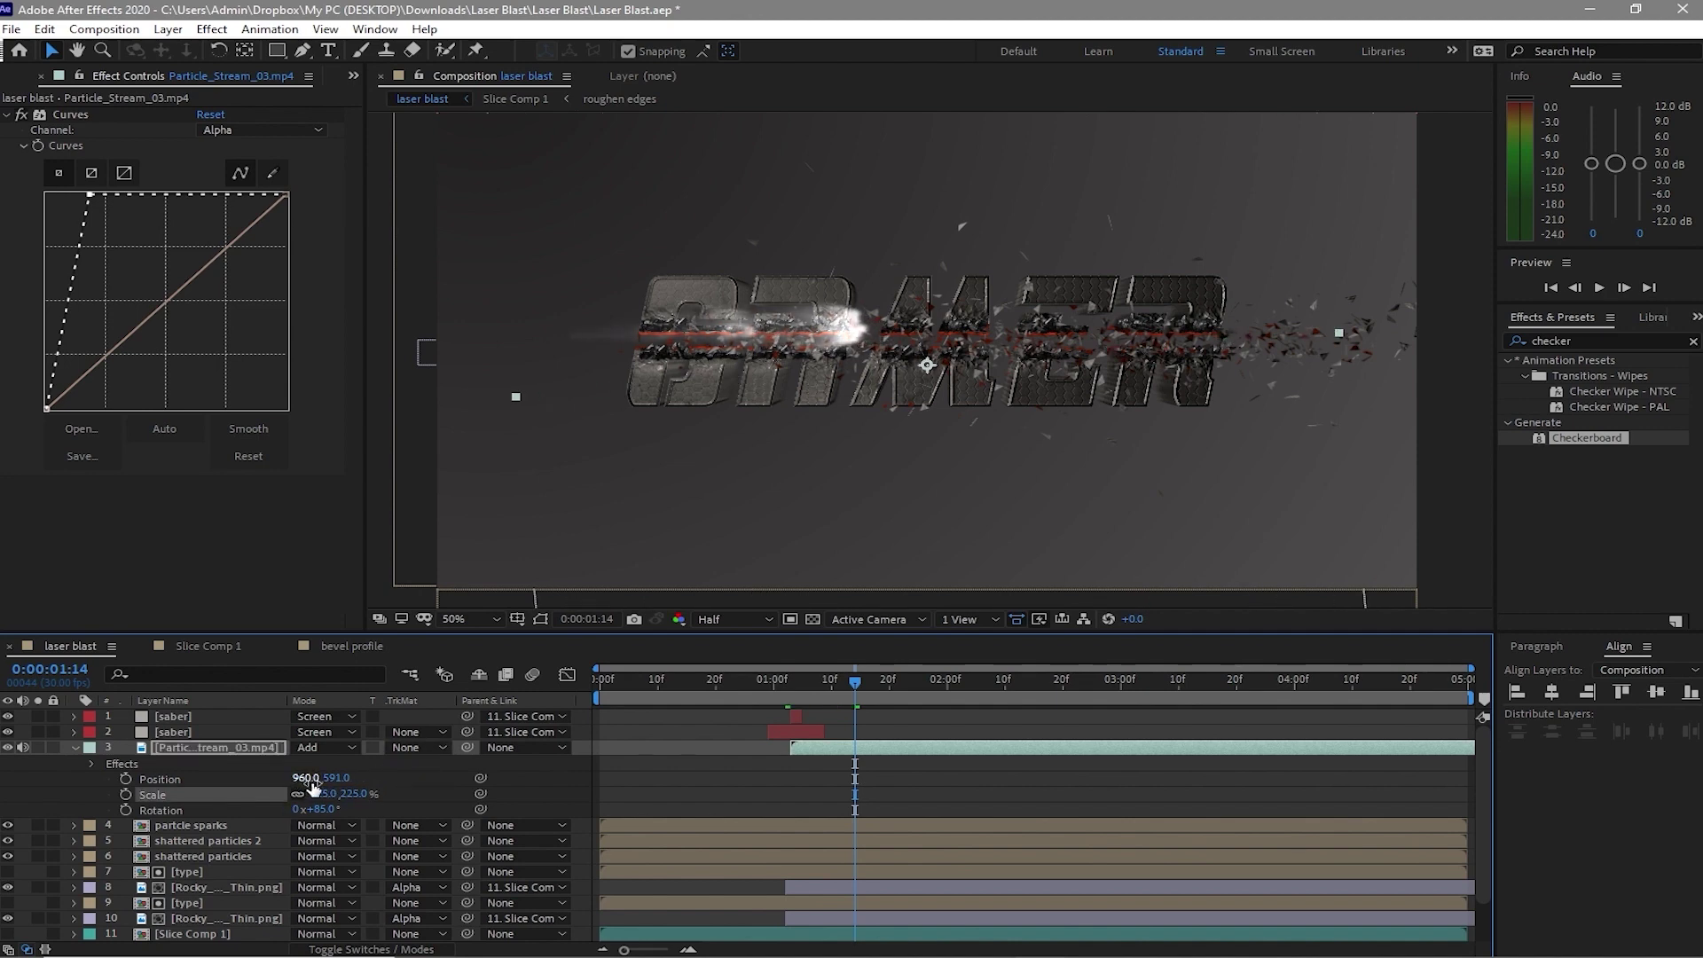
drag(304, 782, 727, 723)
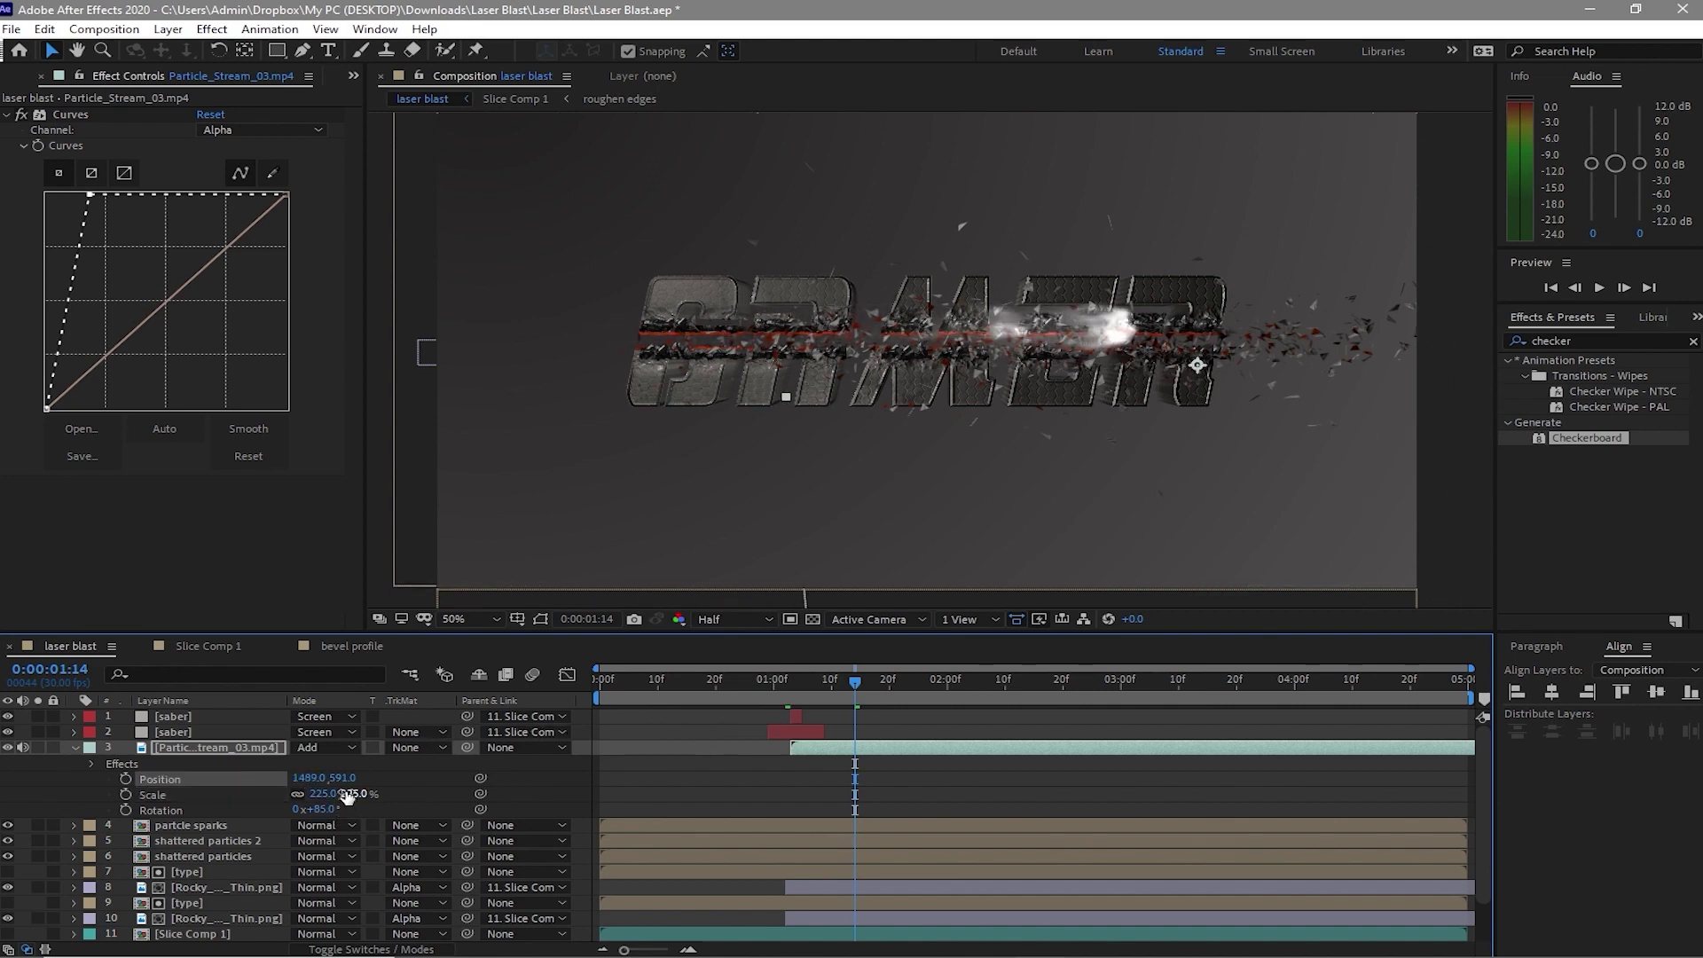
drag(342, 778, 381, 769)
Set the particle stream layer's opacity to 50% and preview the animation
click(204, 748)
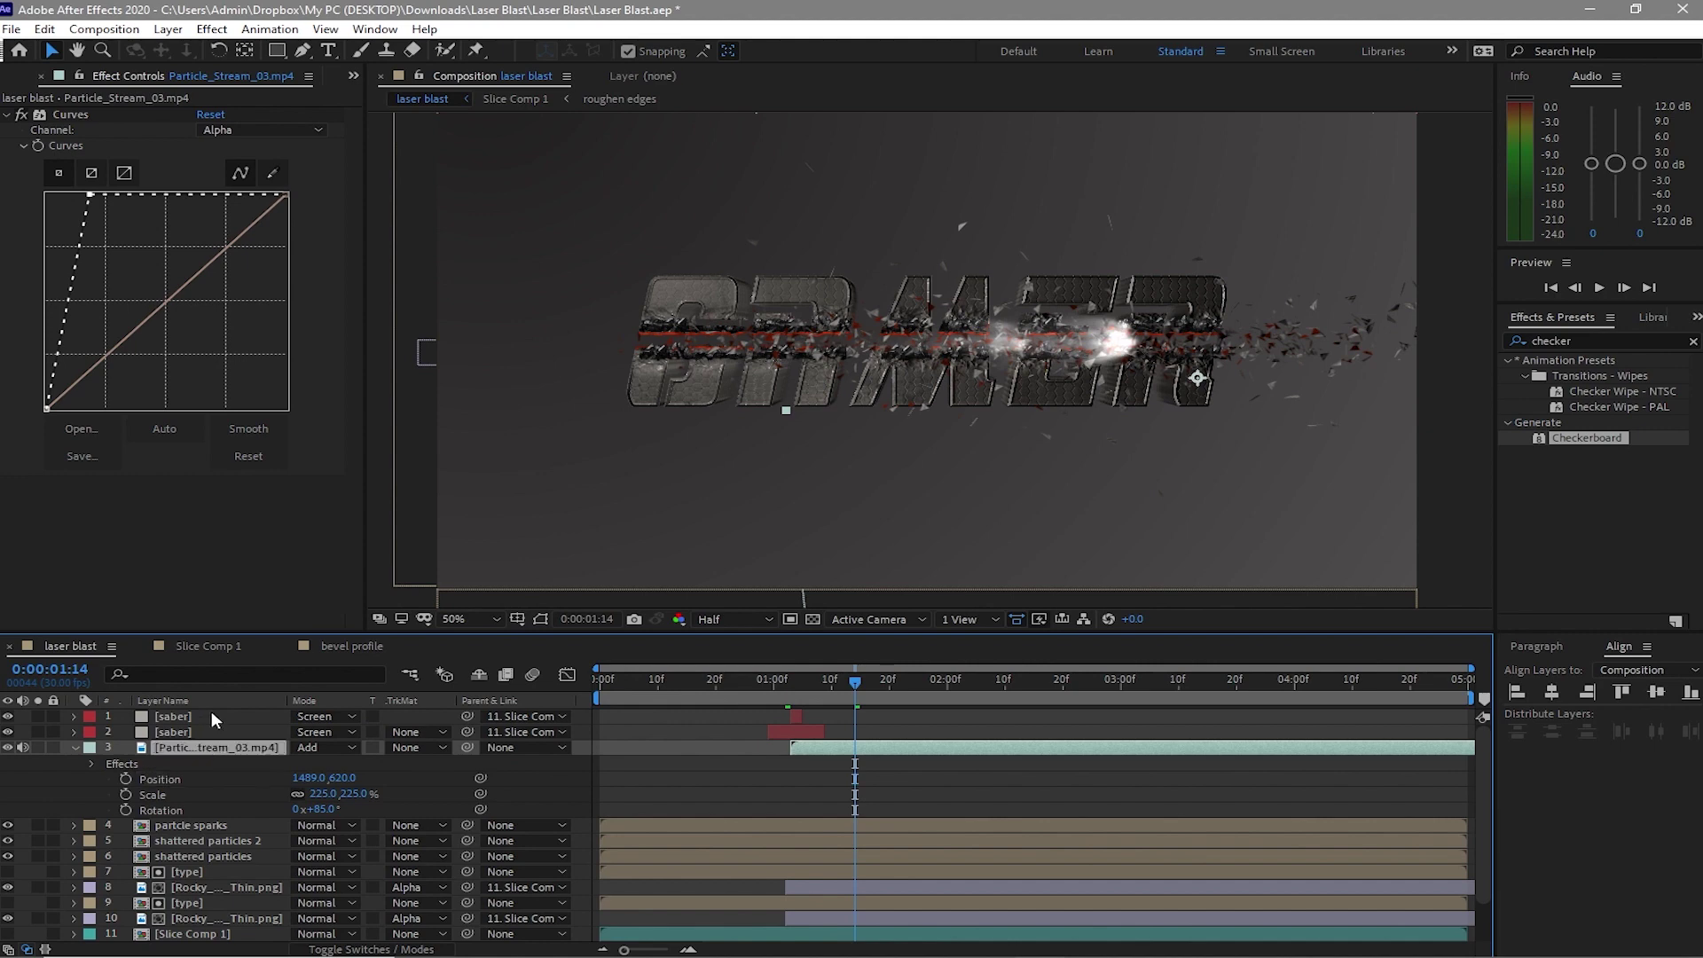
key(t)
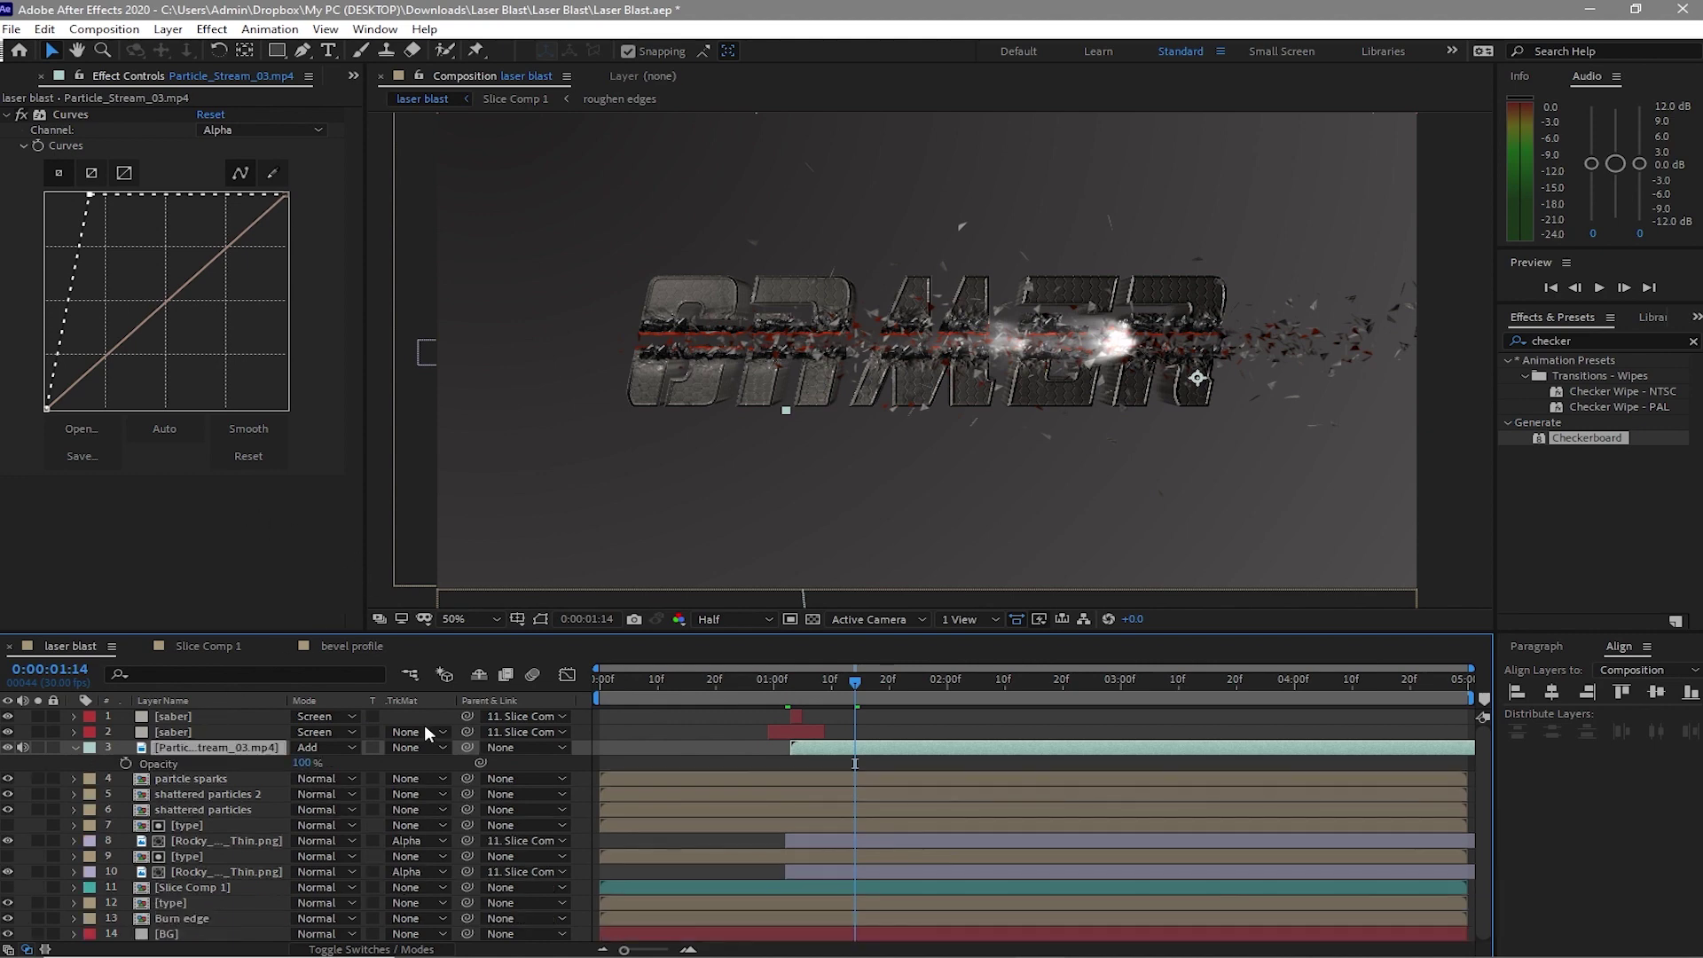
click(302, 763)
text(50)
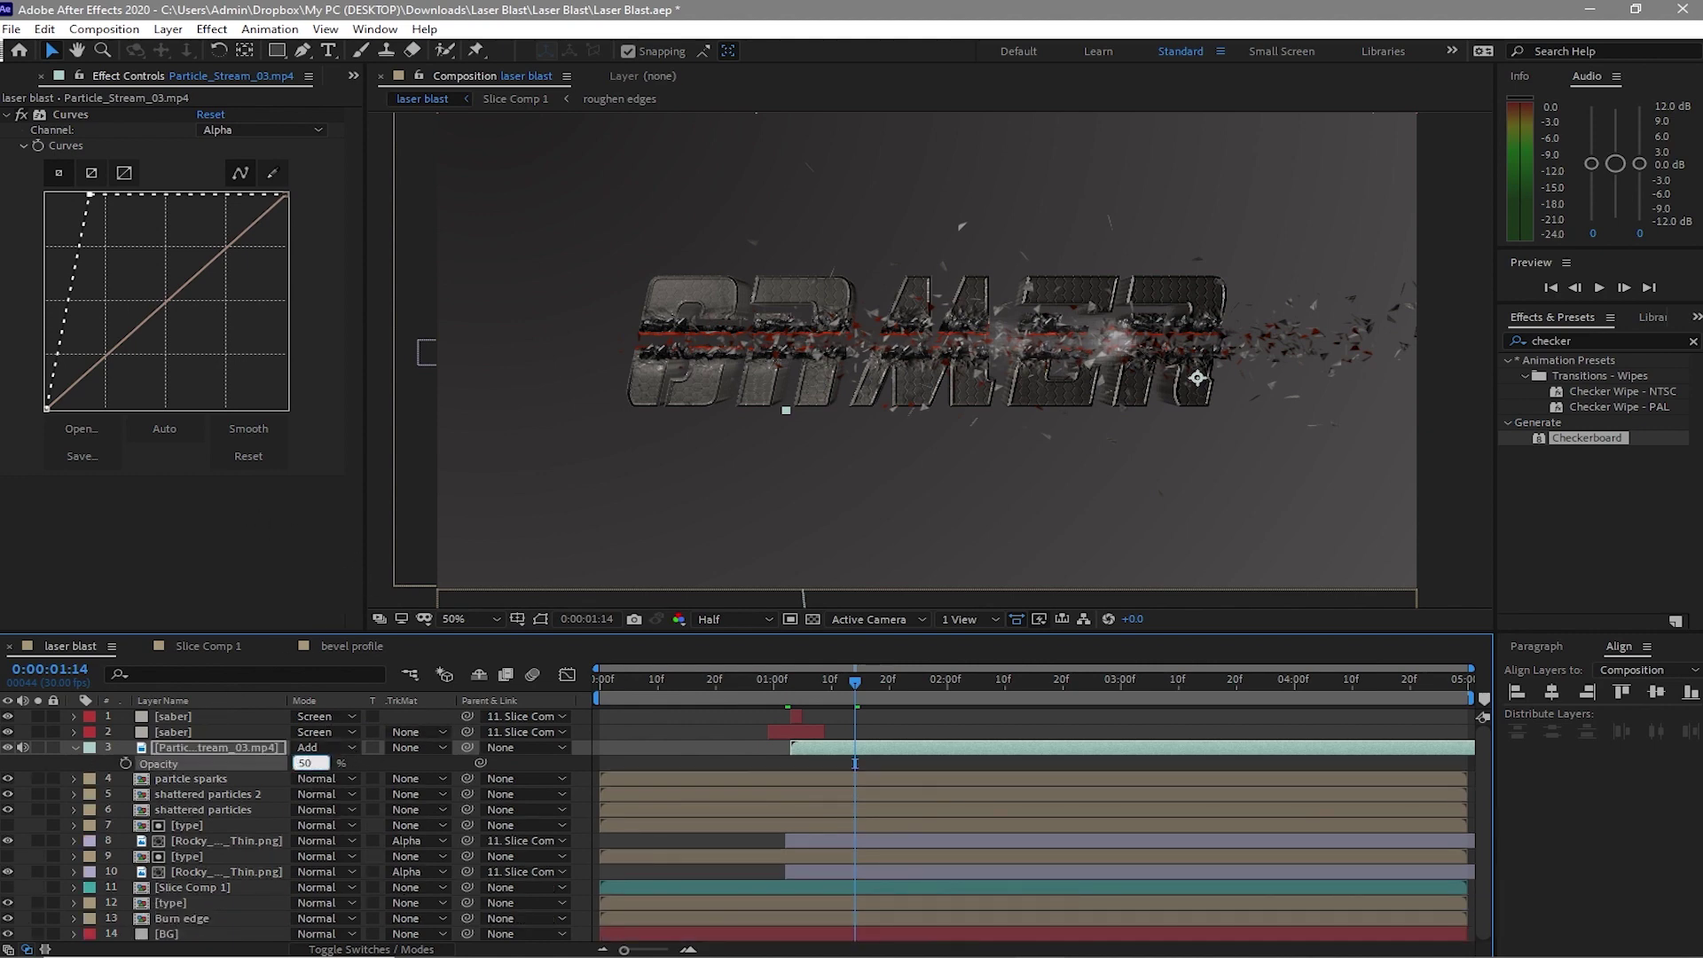
key(Return)
click(1599, 287)
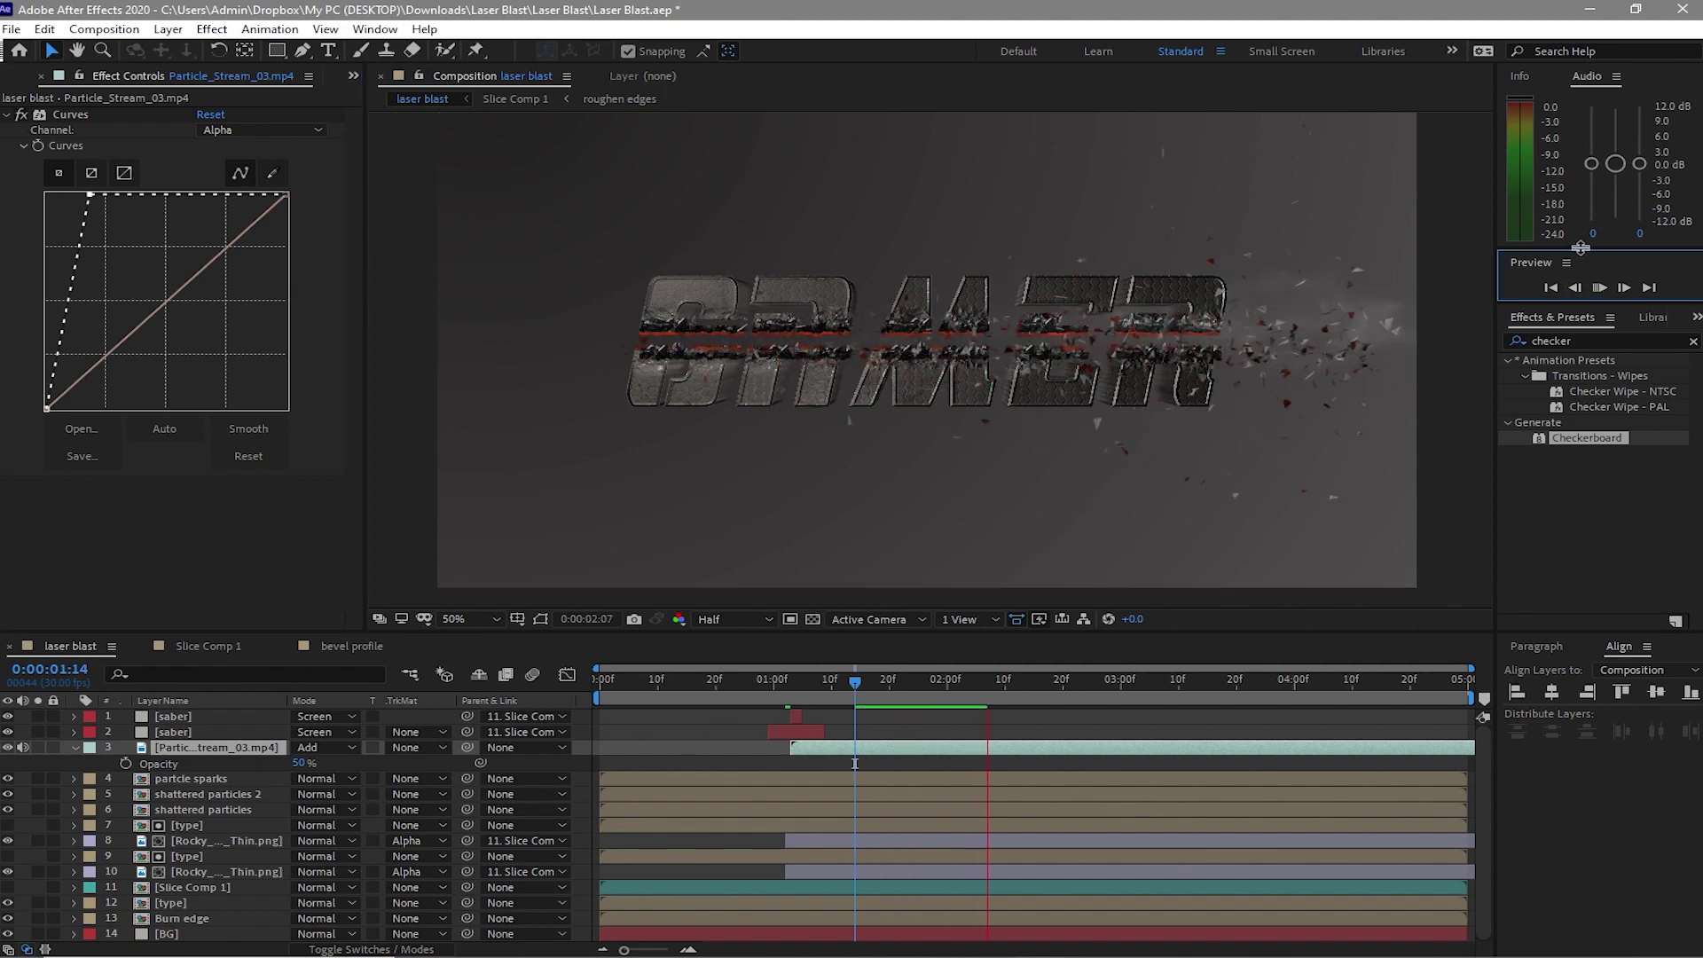
Duplicate the particle stream layer and set the copy's position to 2271, 620 and its scale to 331%
click(185, 748)
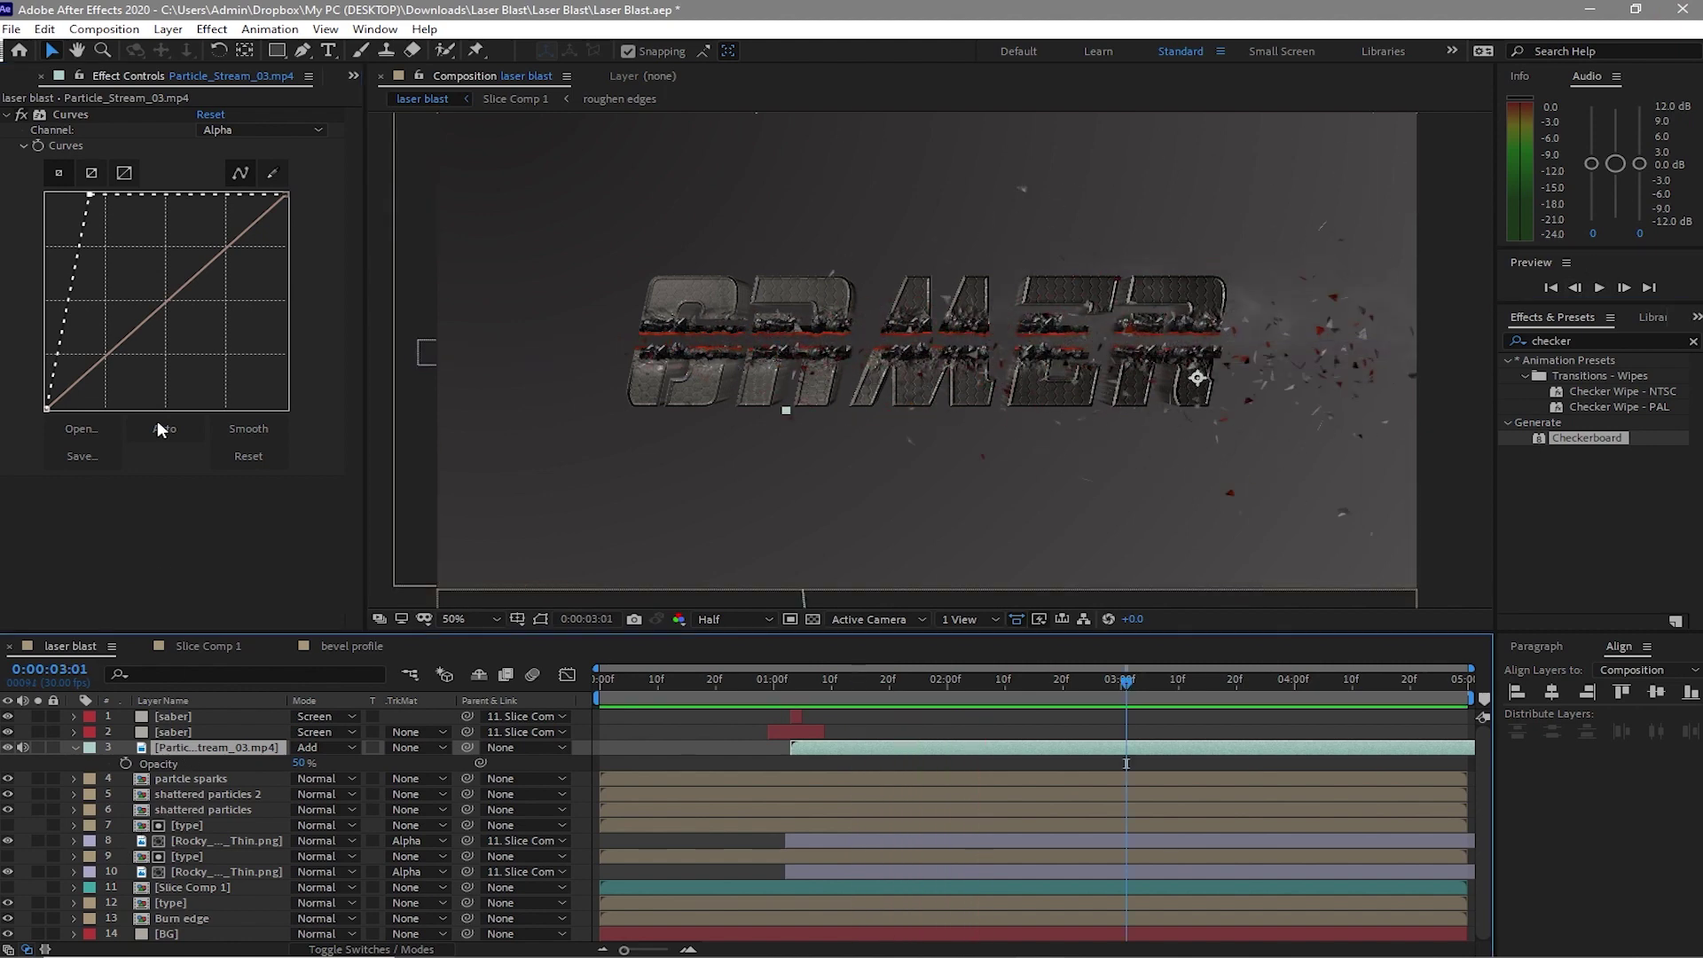
click(43, 28)
click(76, 263)
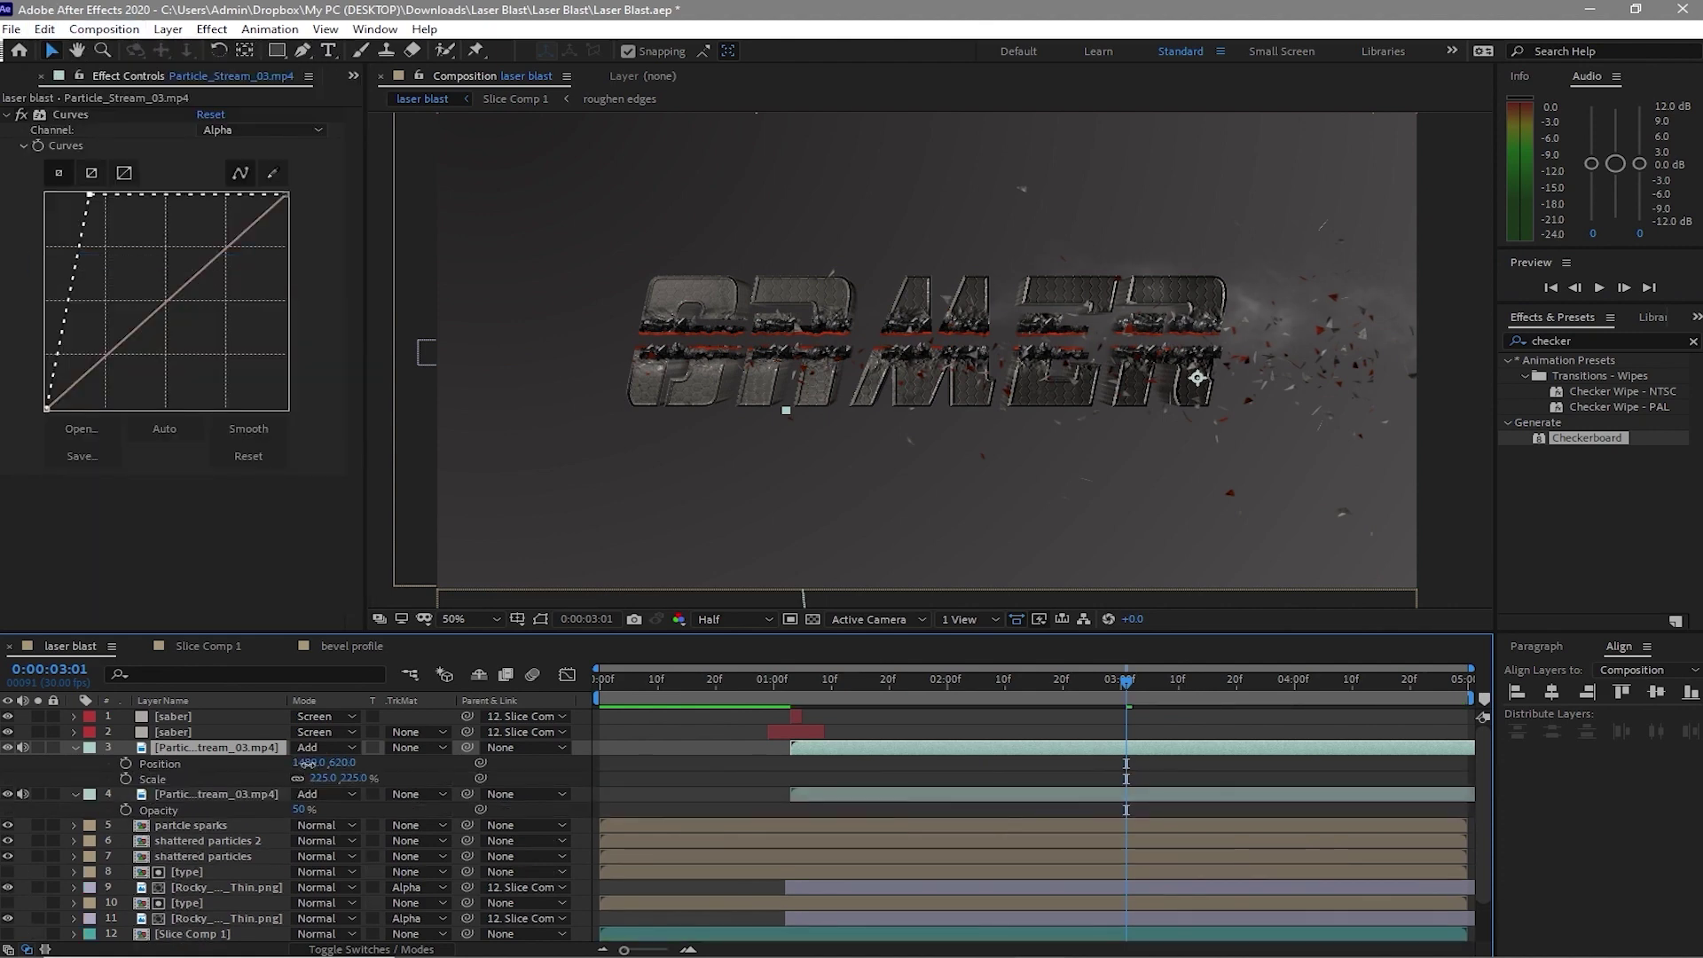
key(p)
key(shift+s)
drag(791, 689, 802, 688)
drag(325, 778, 449, 753)
Duplicate the 331% particle stream layer, set the new copy's position to 1417, 620 and scale to 264%, and preview from the beginning
click(252, 746)
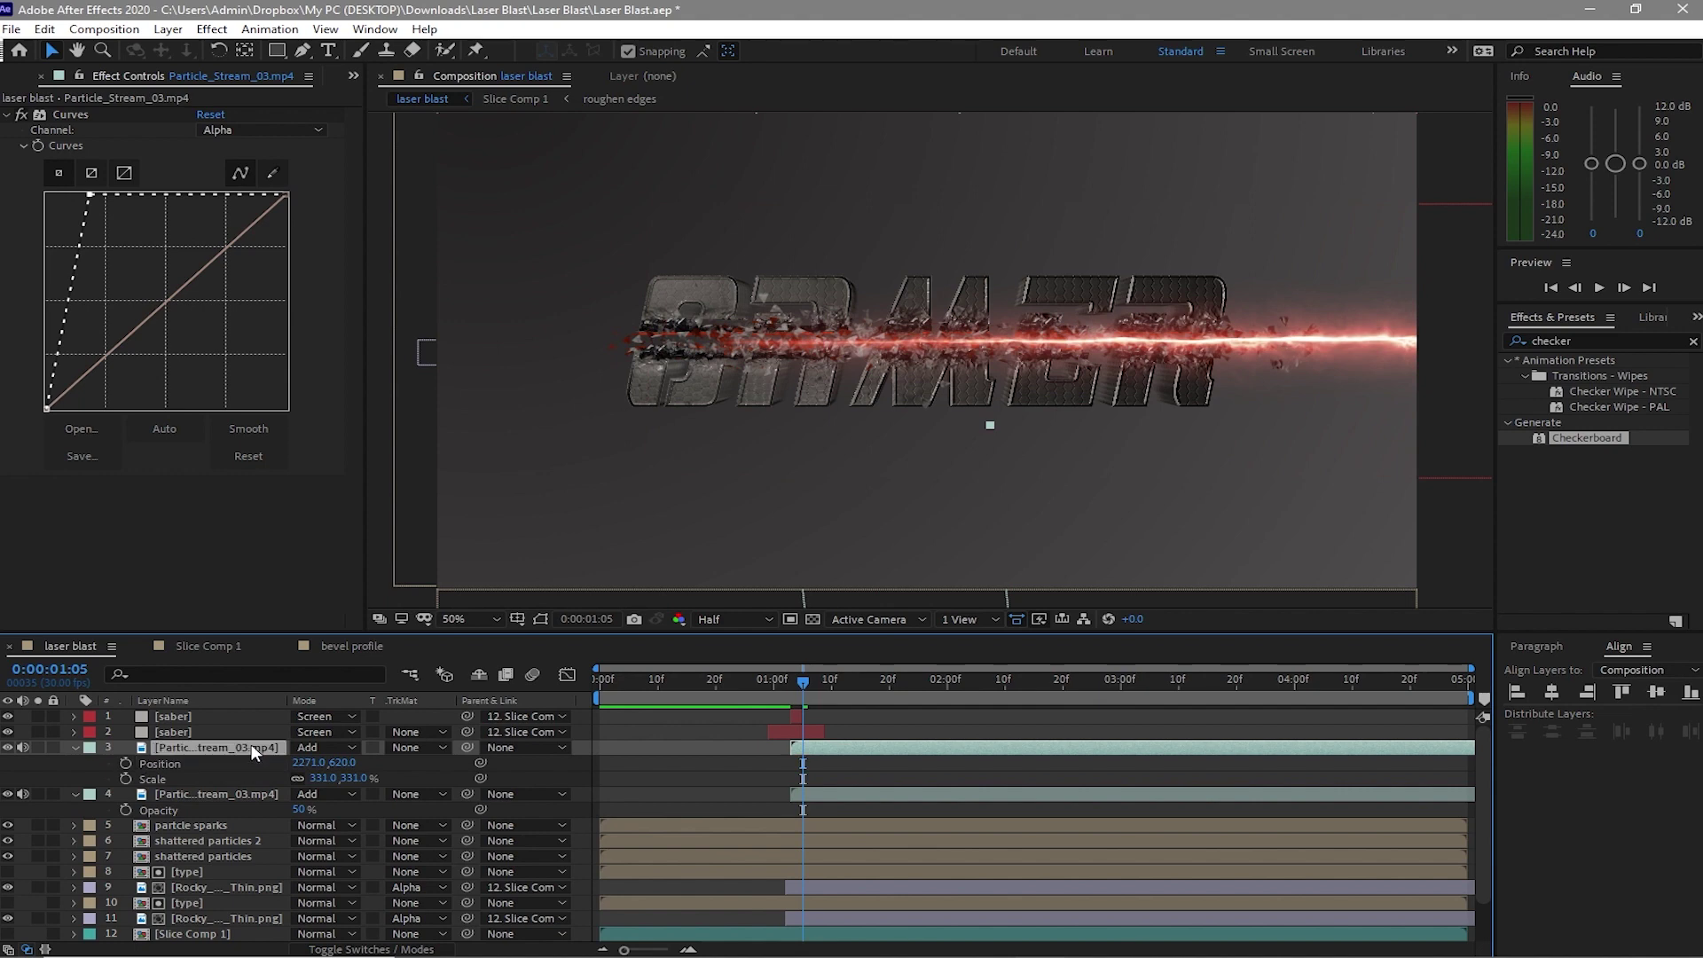
key(ctrl+d)
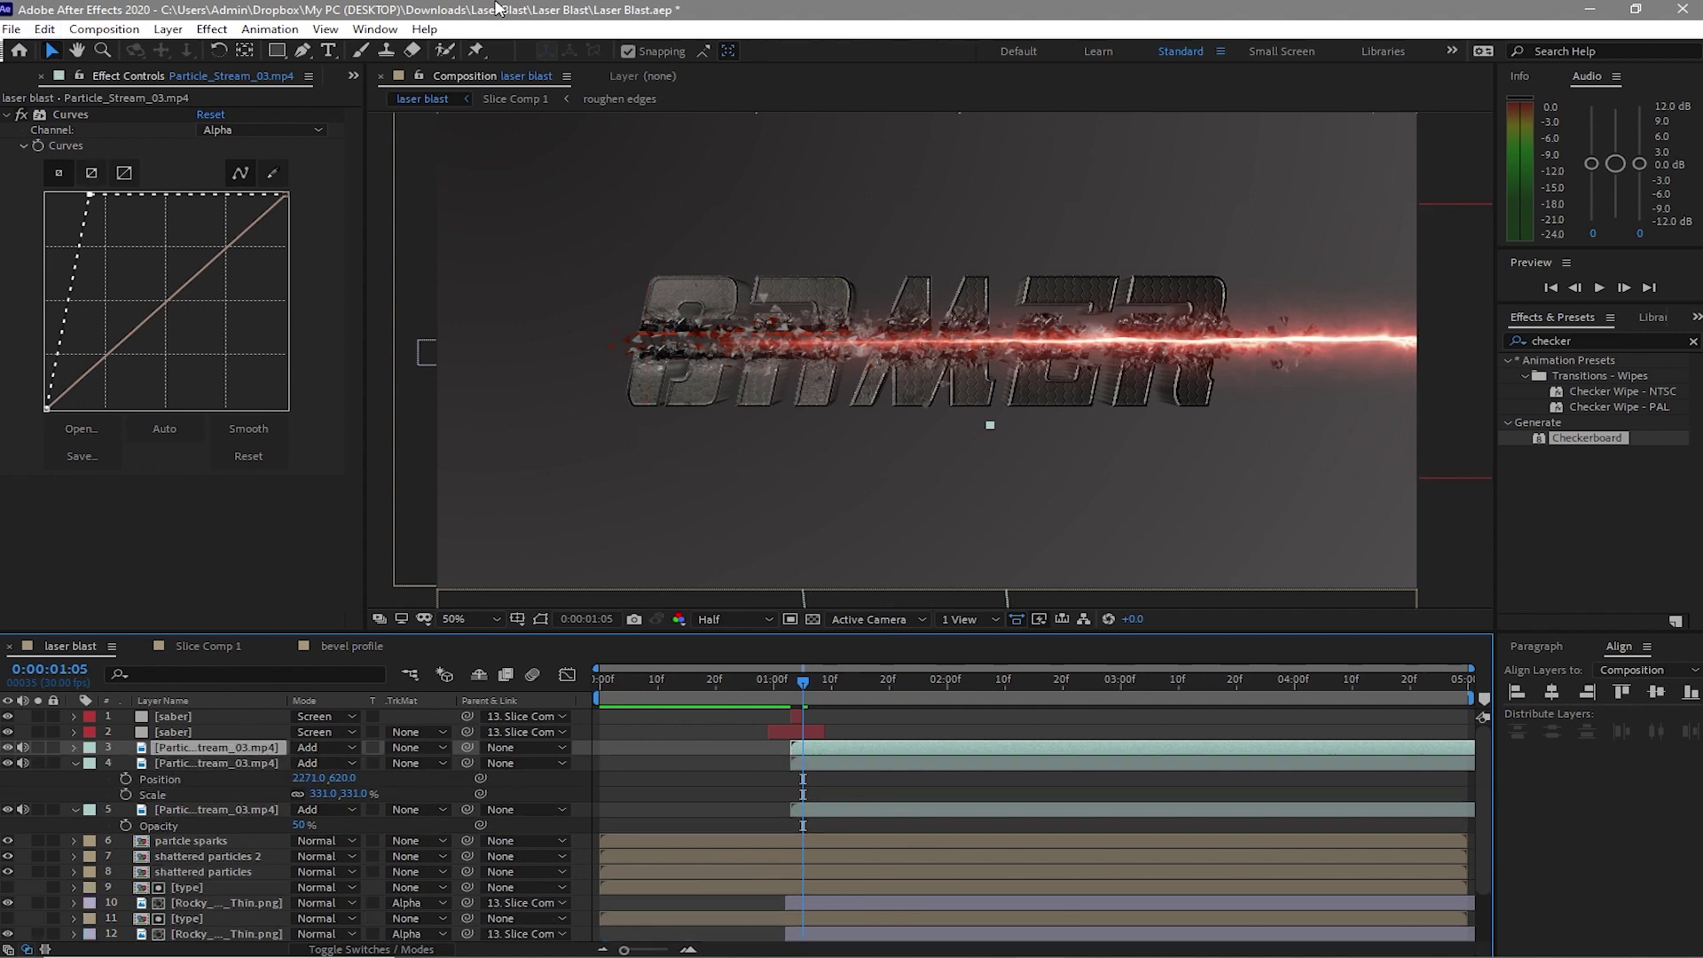
key(p)
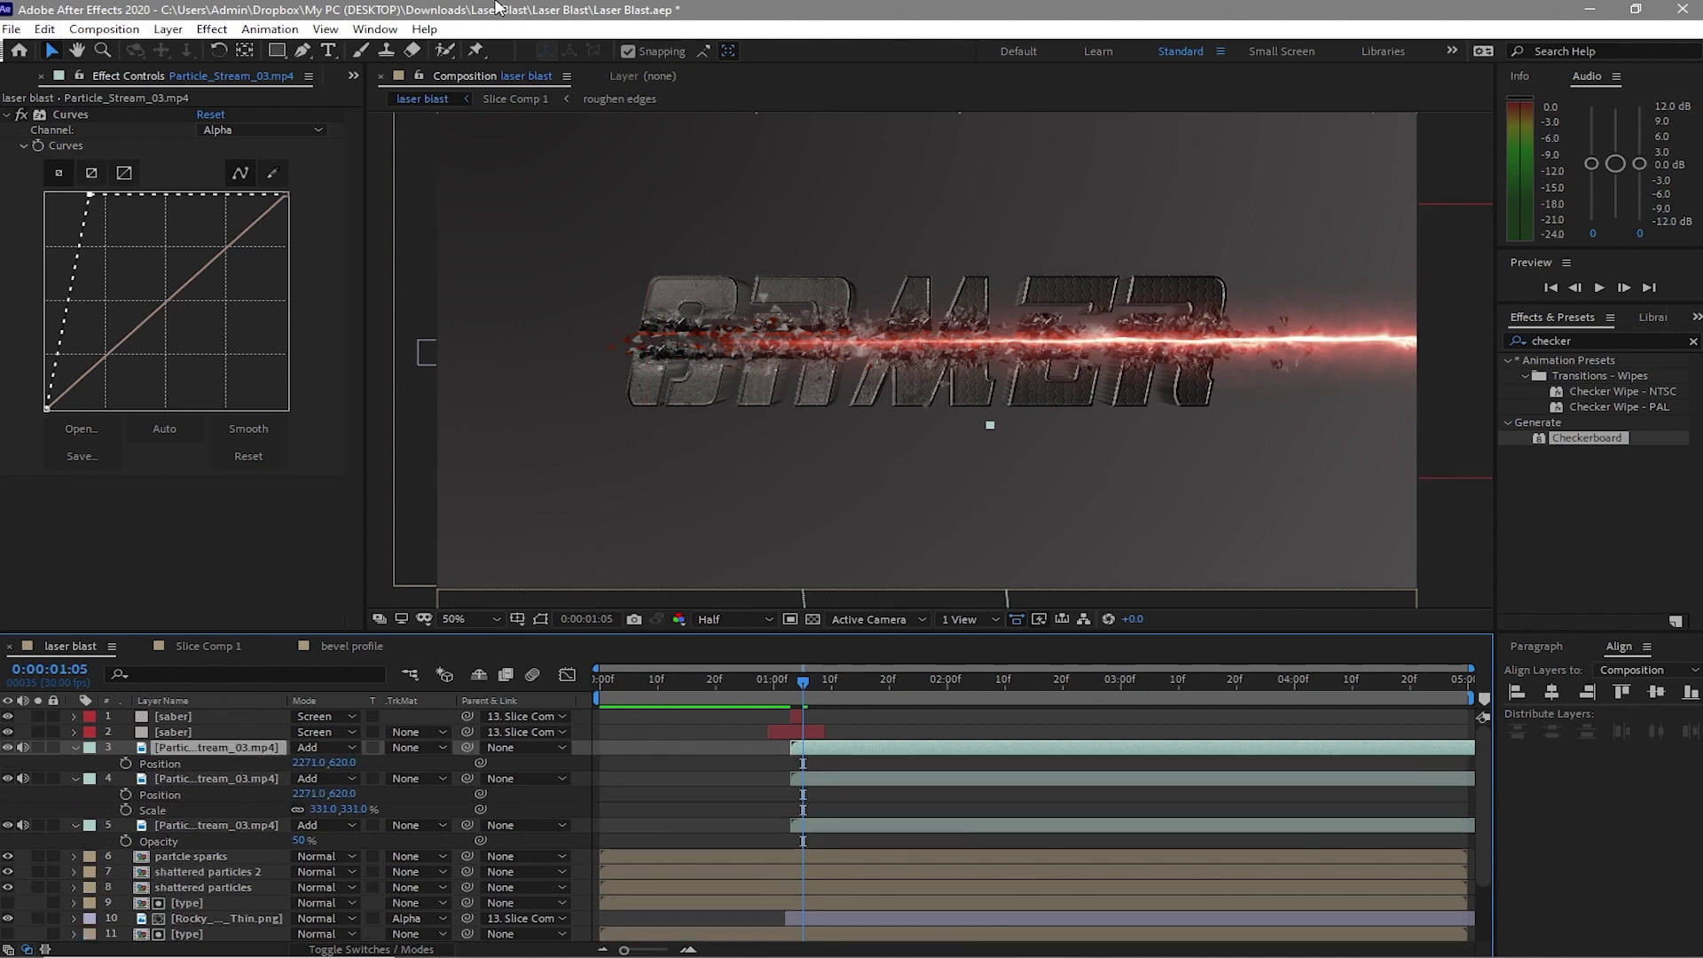
key(shift+s)
drag(306, 762, 188, 764)
drag(325, 778, 251, 770)
key(Home)
click(1600, 287)
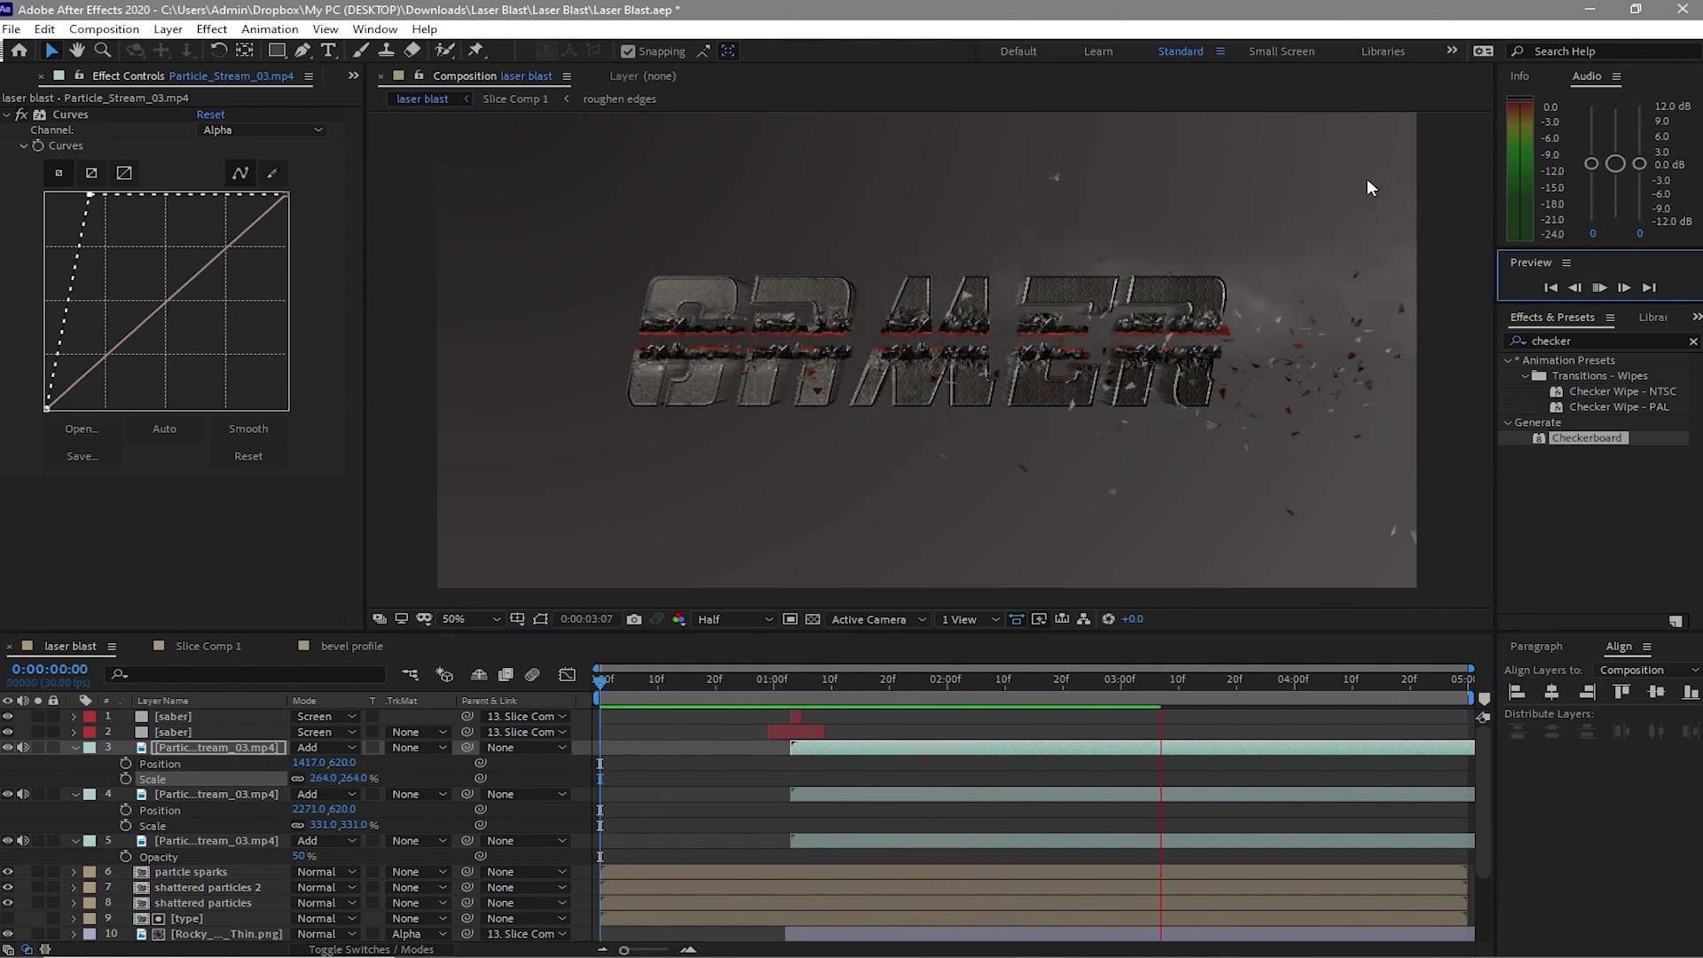
Collapse the three particle stream layers and parent them all to Slice Comp 1
click(75, 748)
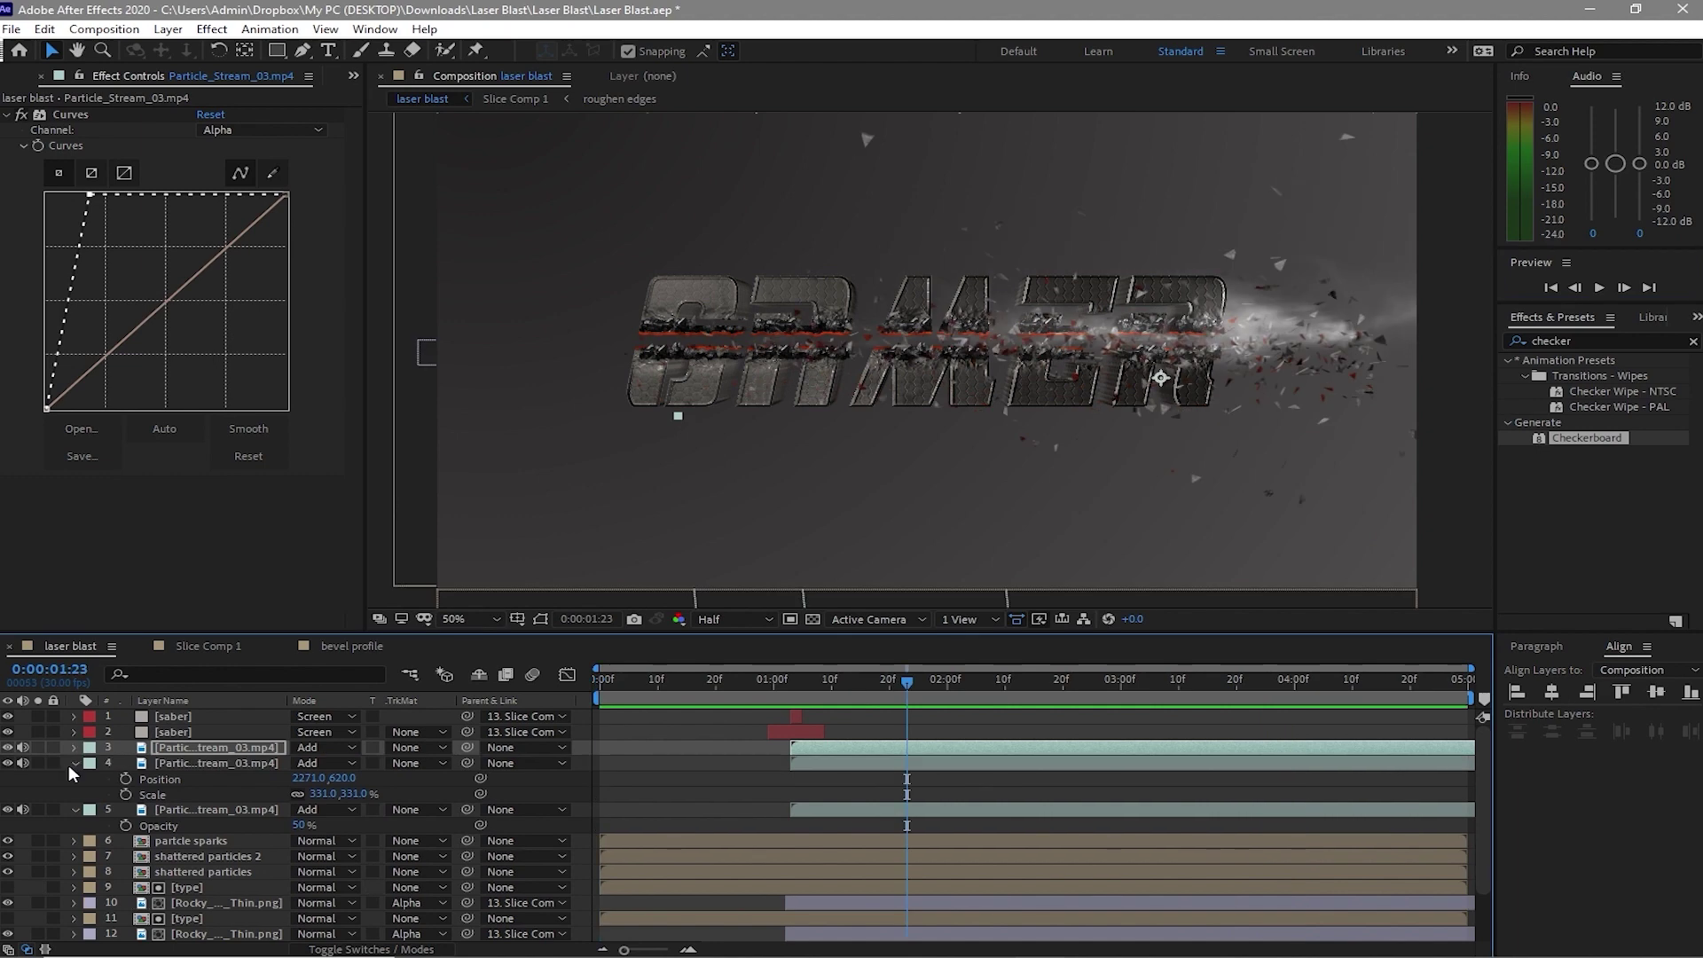
click(72, 761)
click(72, 776)
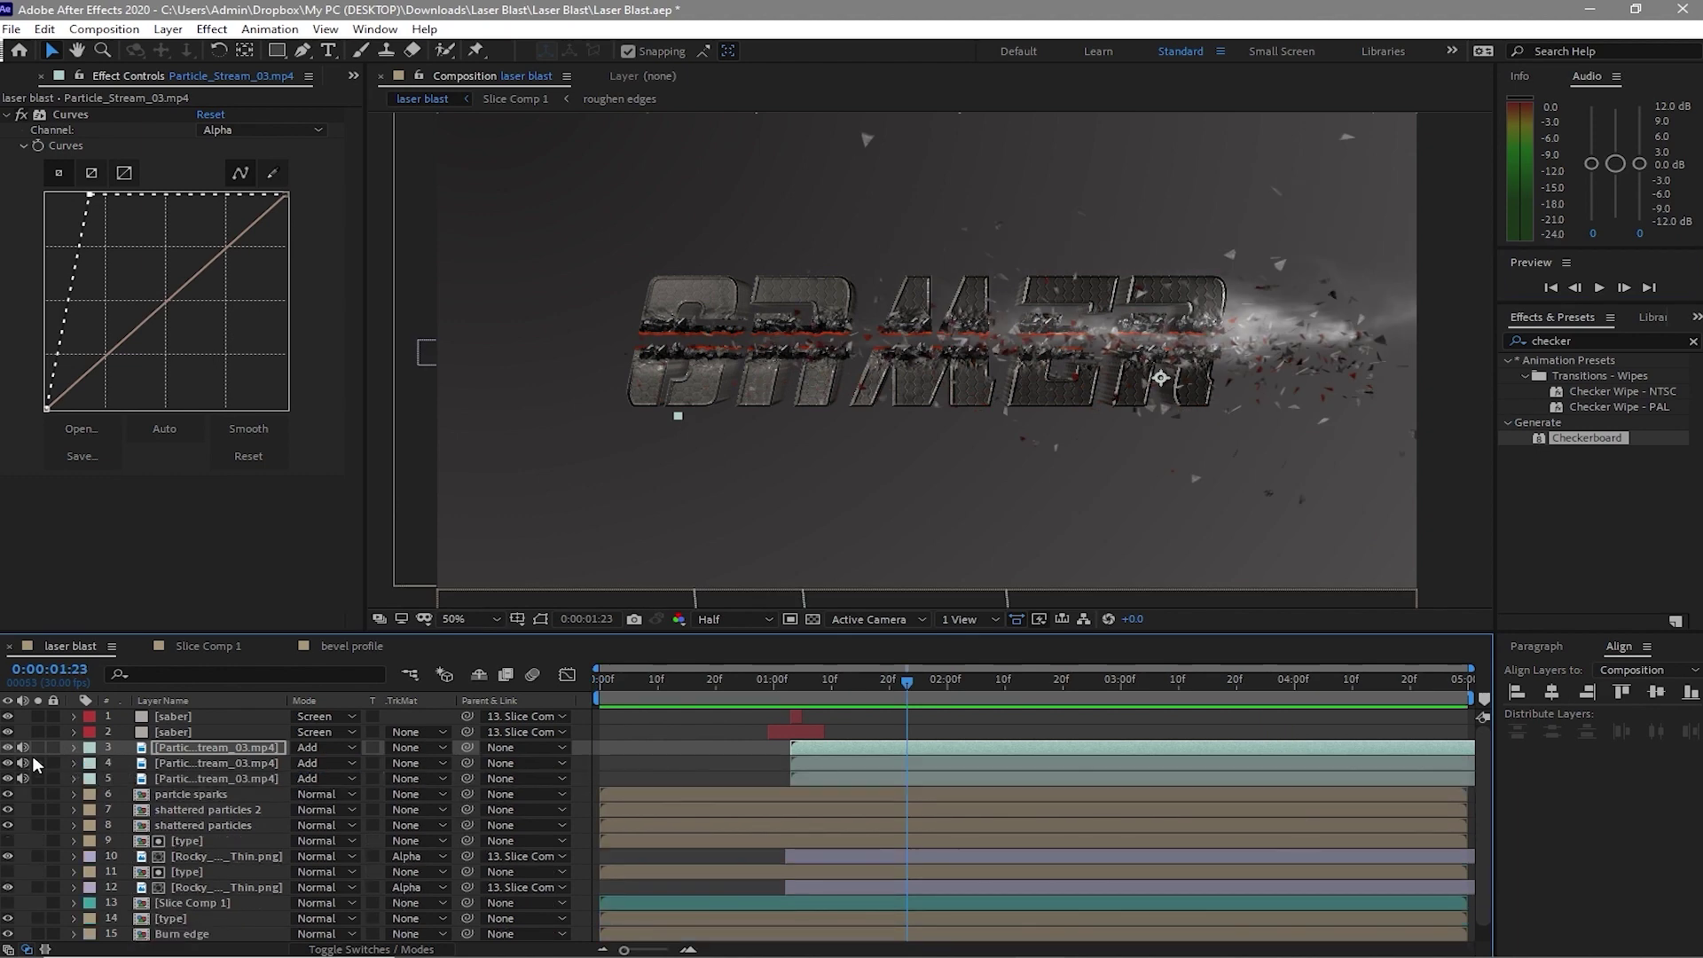
drag(62, 740, 117, 774)
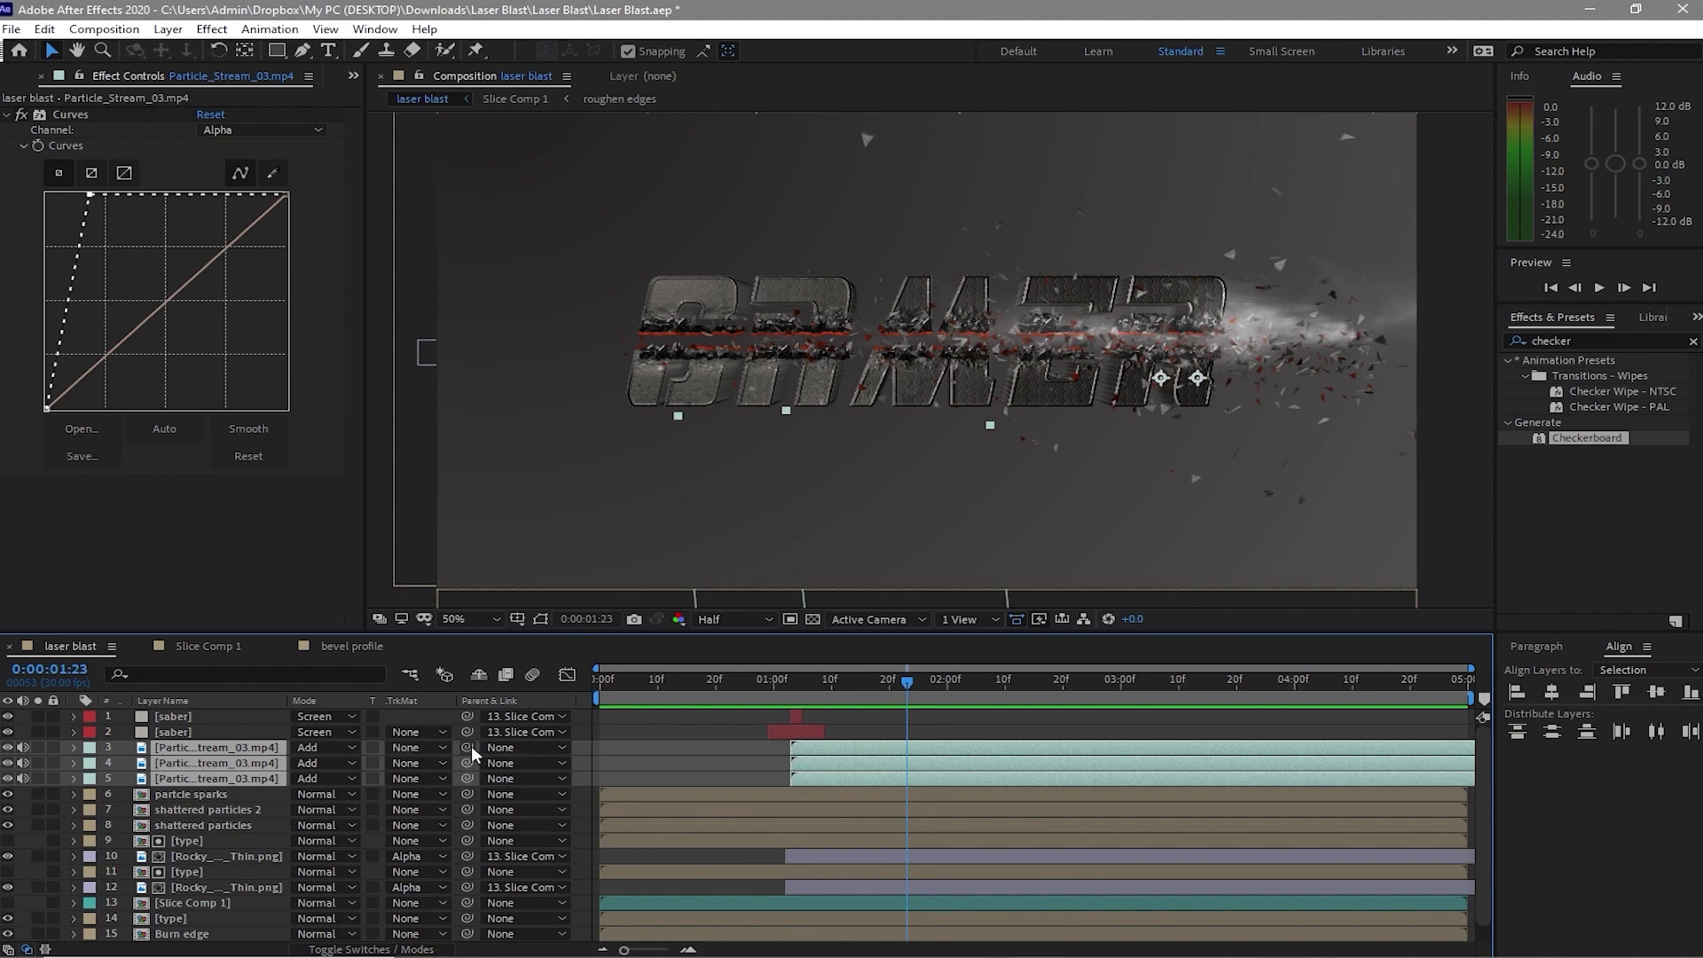
drag(471, 745, 221, 898)
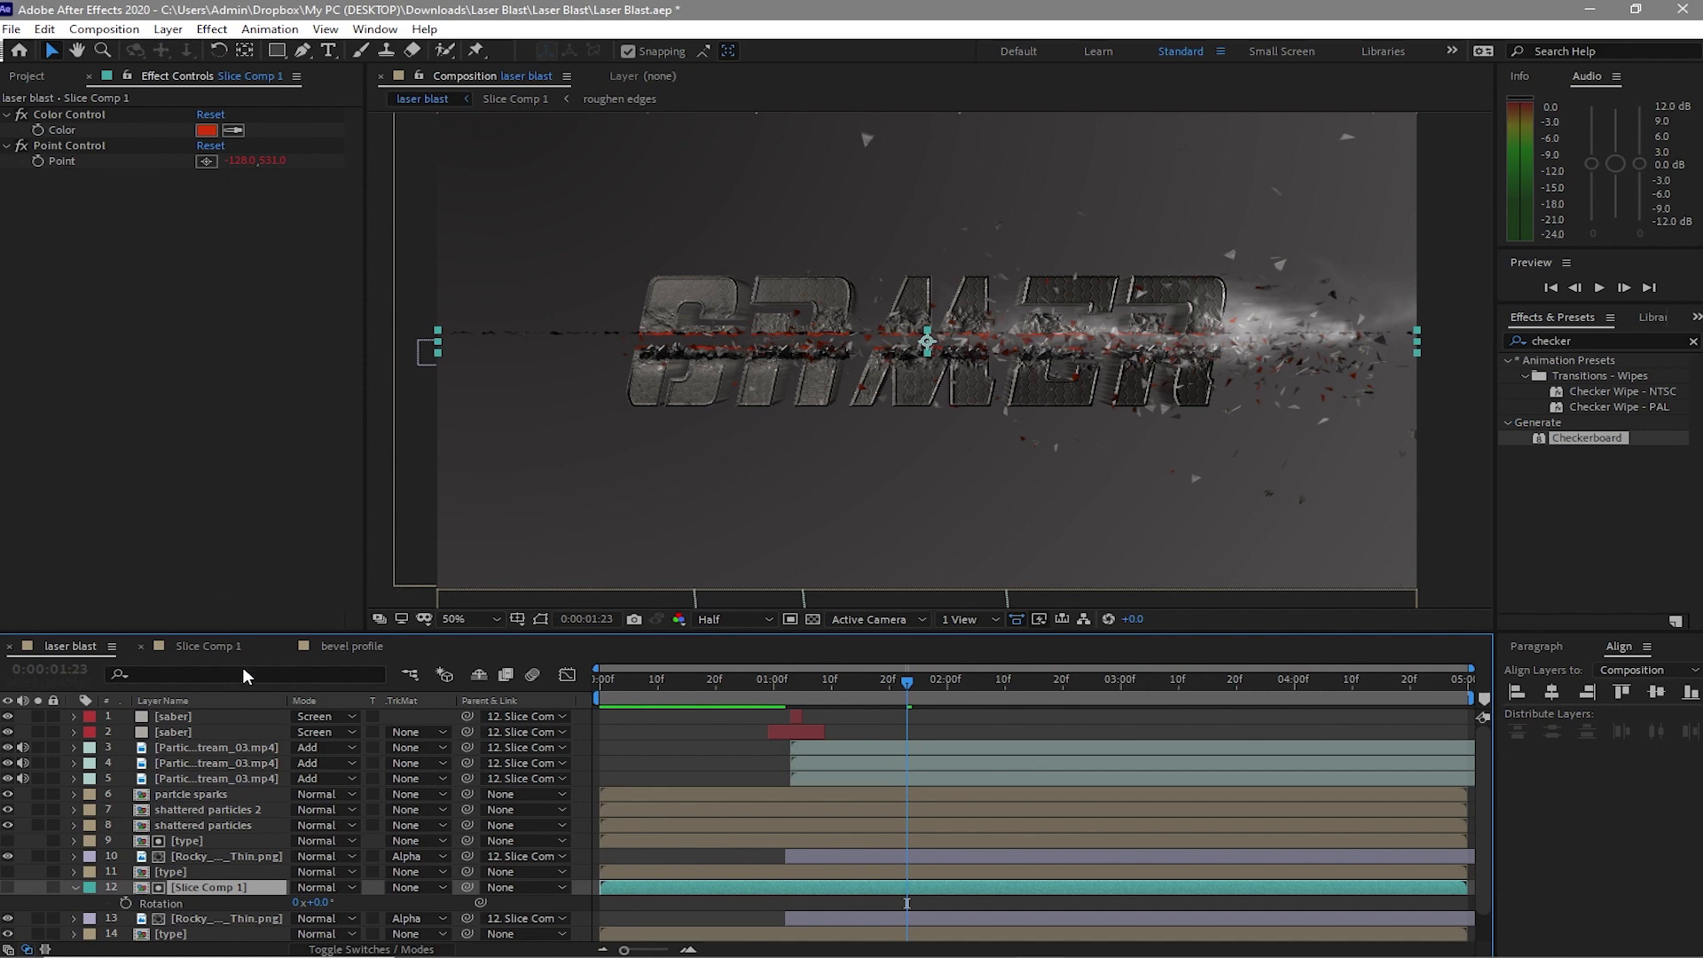
Test the parented layers by rotating Slice Comp 1, and reset its rotation to 0°
key(r)
mouse_move(318, 902)
mouse_down()
mouse_move(366, 904)
mouse_move(327, 902)
mouse_up()
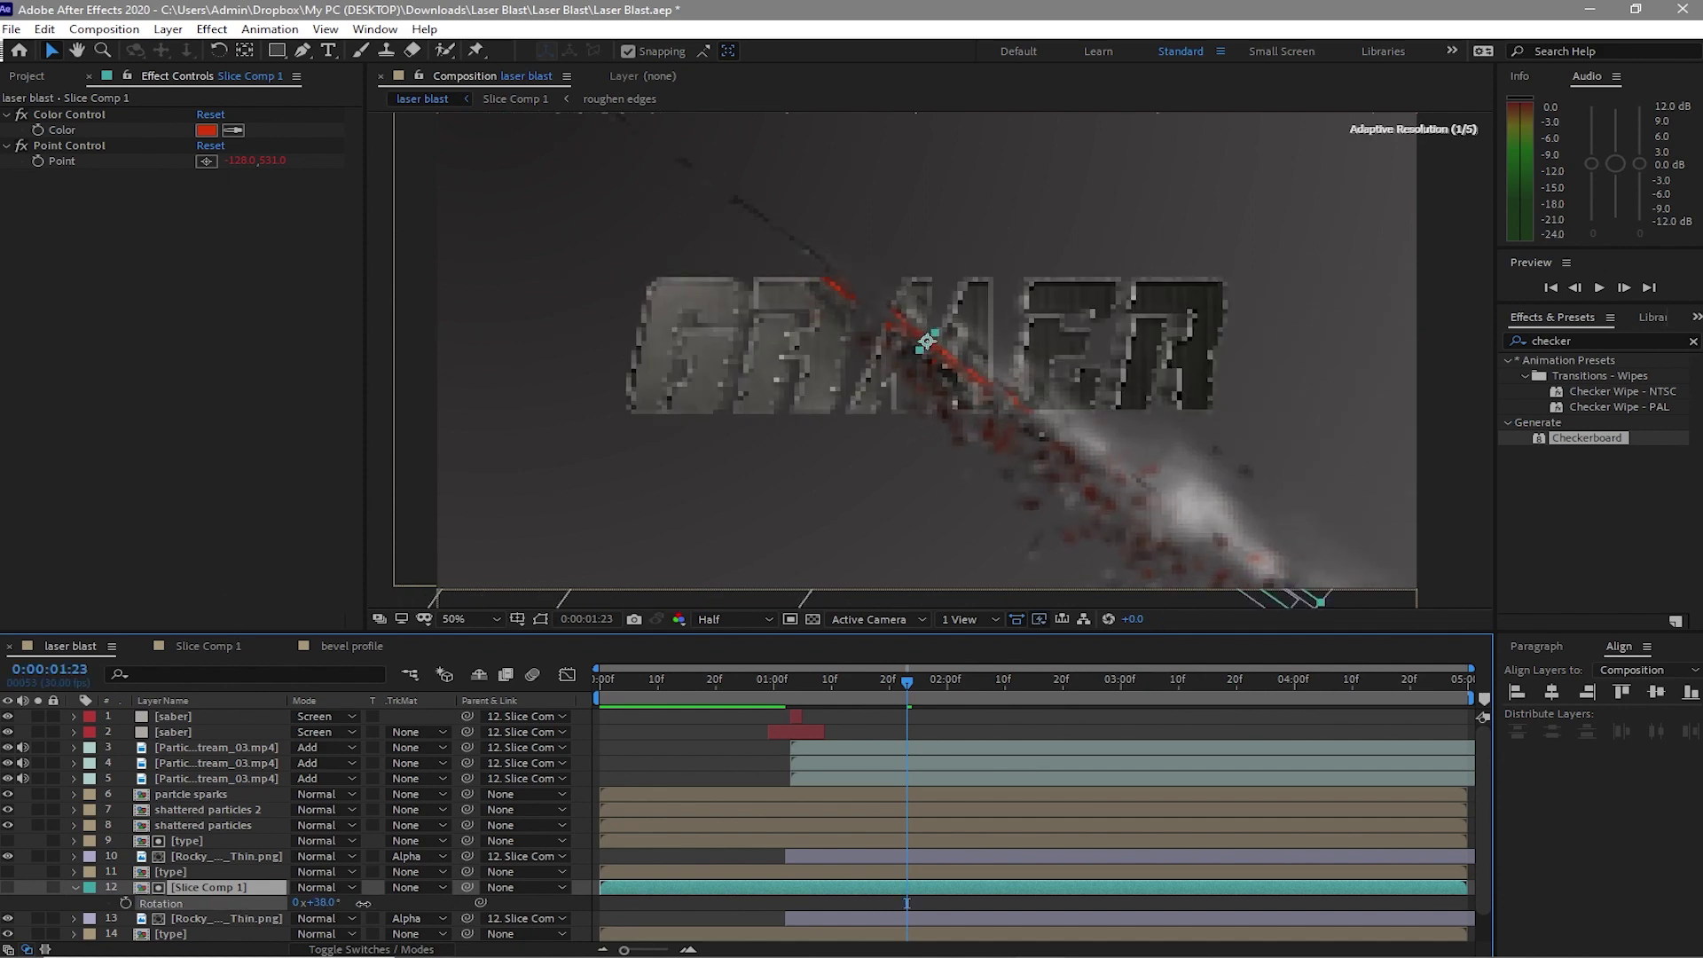
click(323, 903)
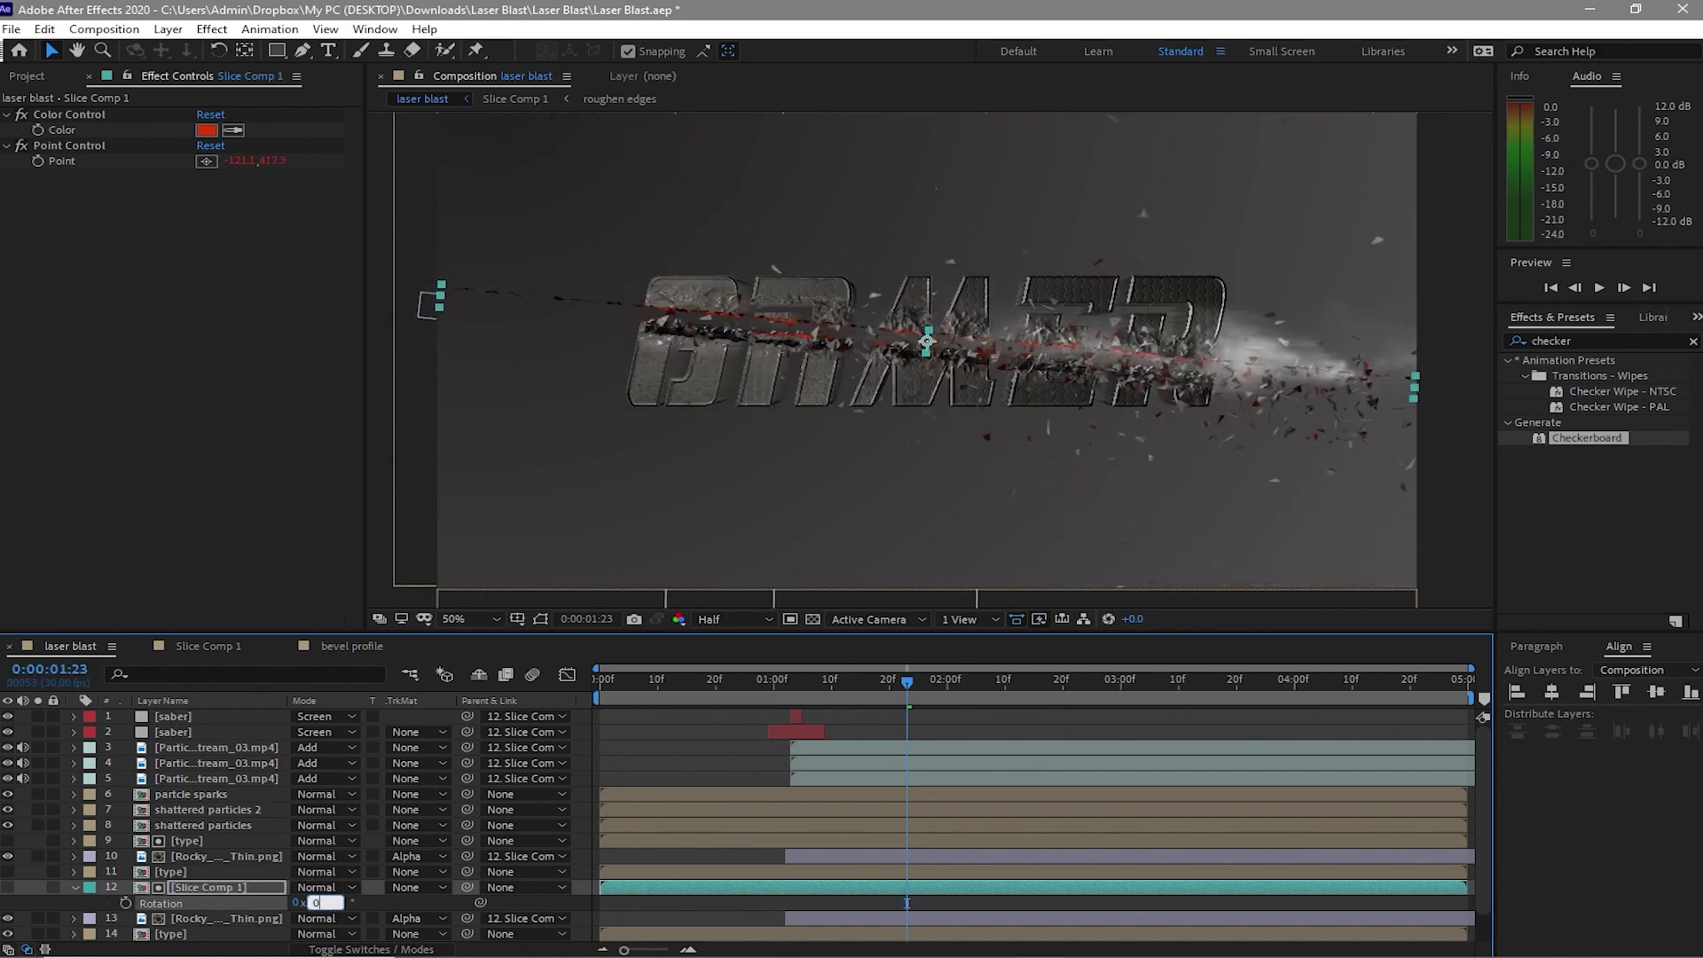
Create an adjustment layer, place it directly above particle sparks and name it "forc motion bur"
click(167, 29)
mouse_move(434, 51)
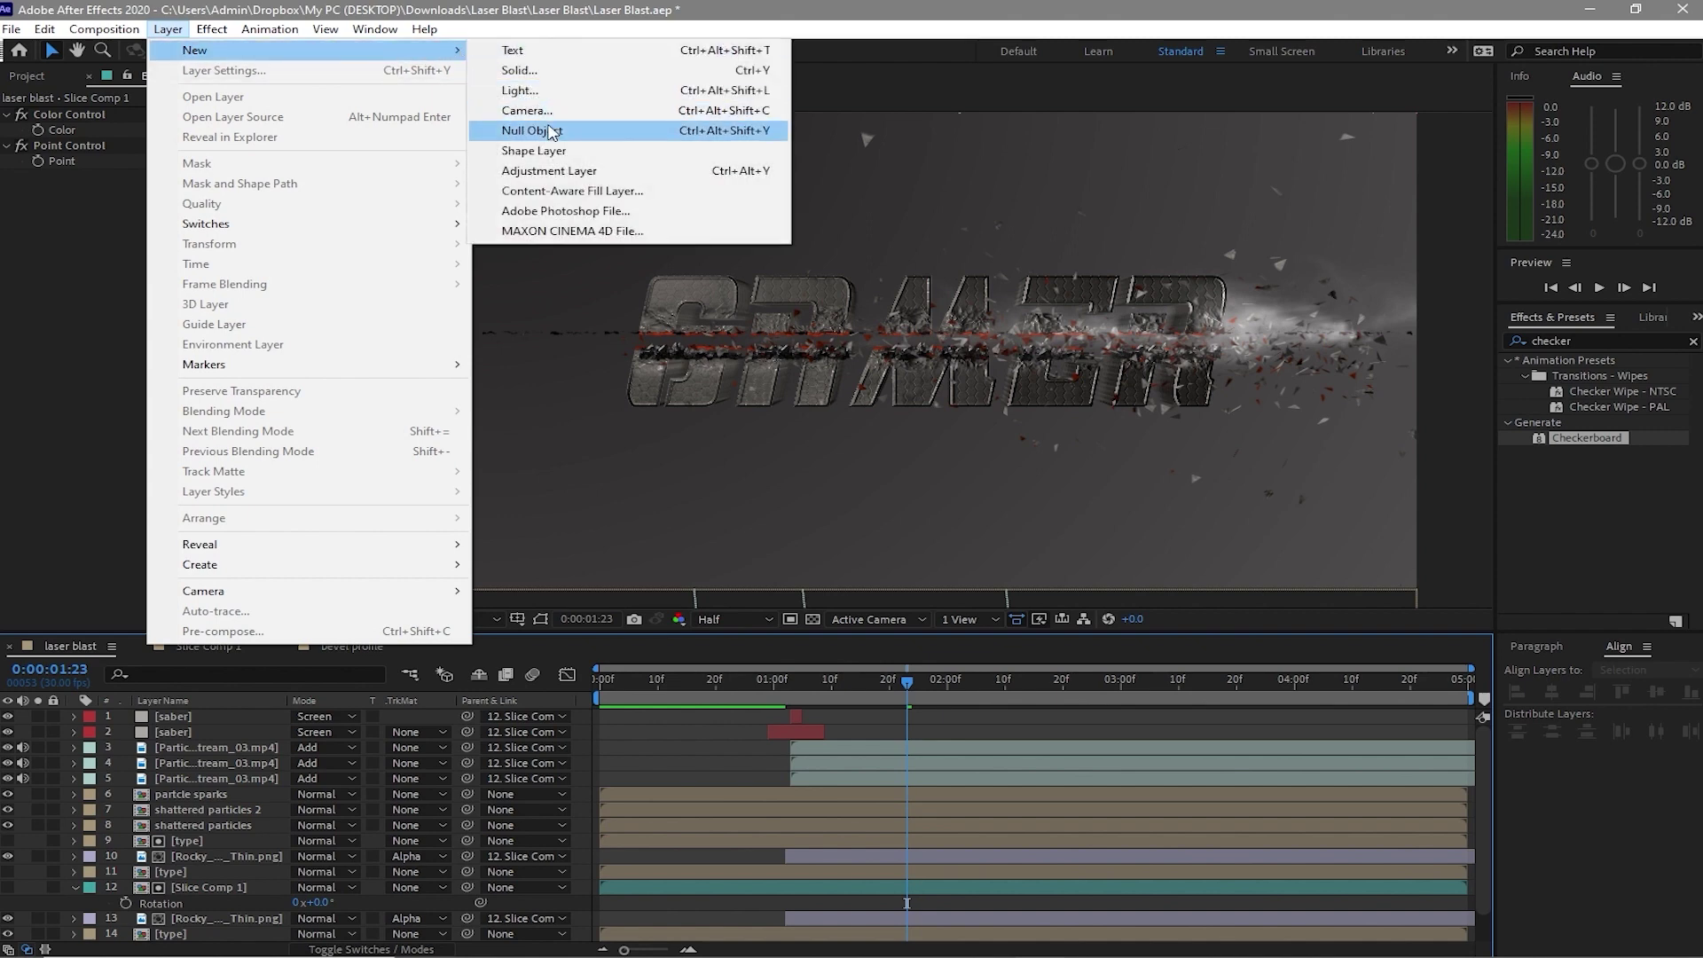
click(564, 169)
drag(265, 710, 248, 801)
key(Return)
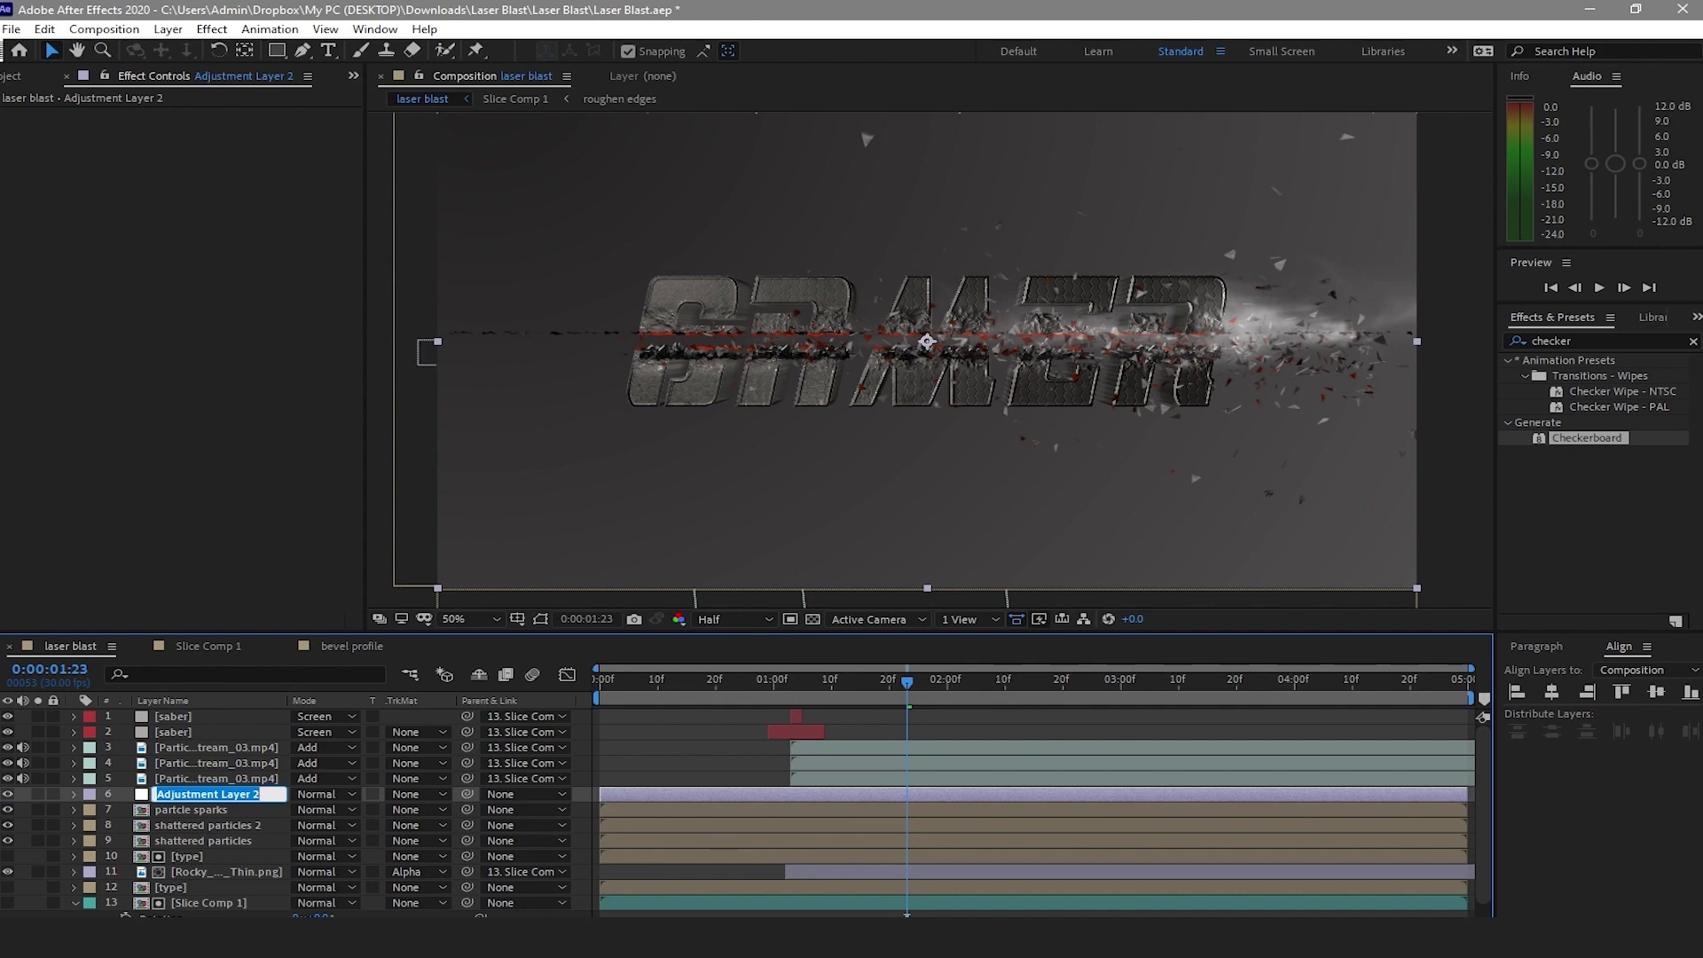
text(forc motion bur)
click(1632, 345)
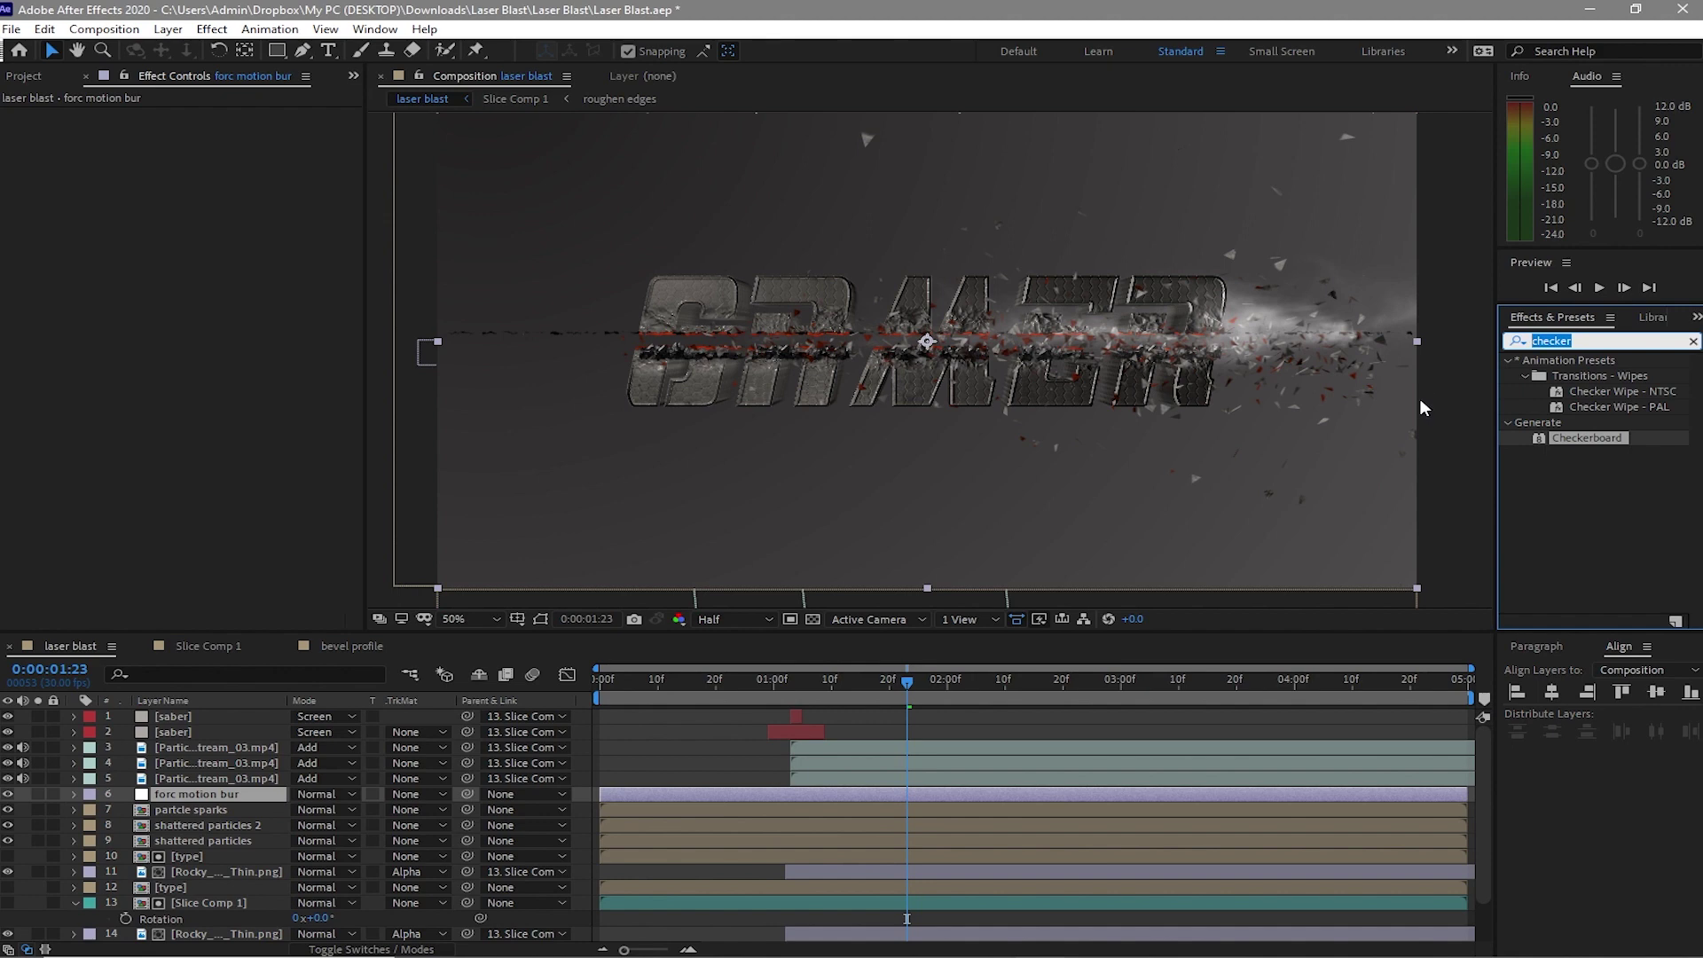
Apply the CC Force Motion Blur effect to the forc motion bur adjustment layer
text(force)
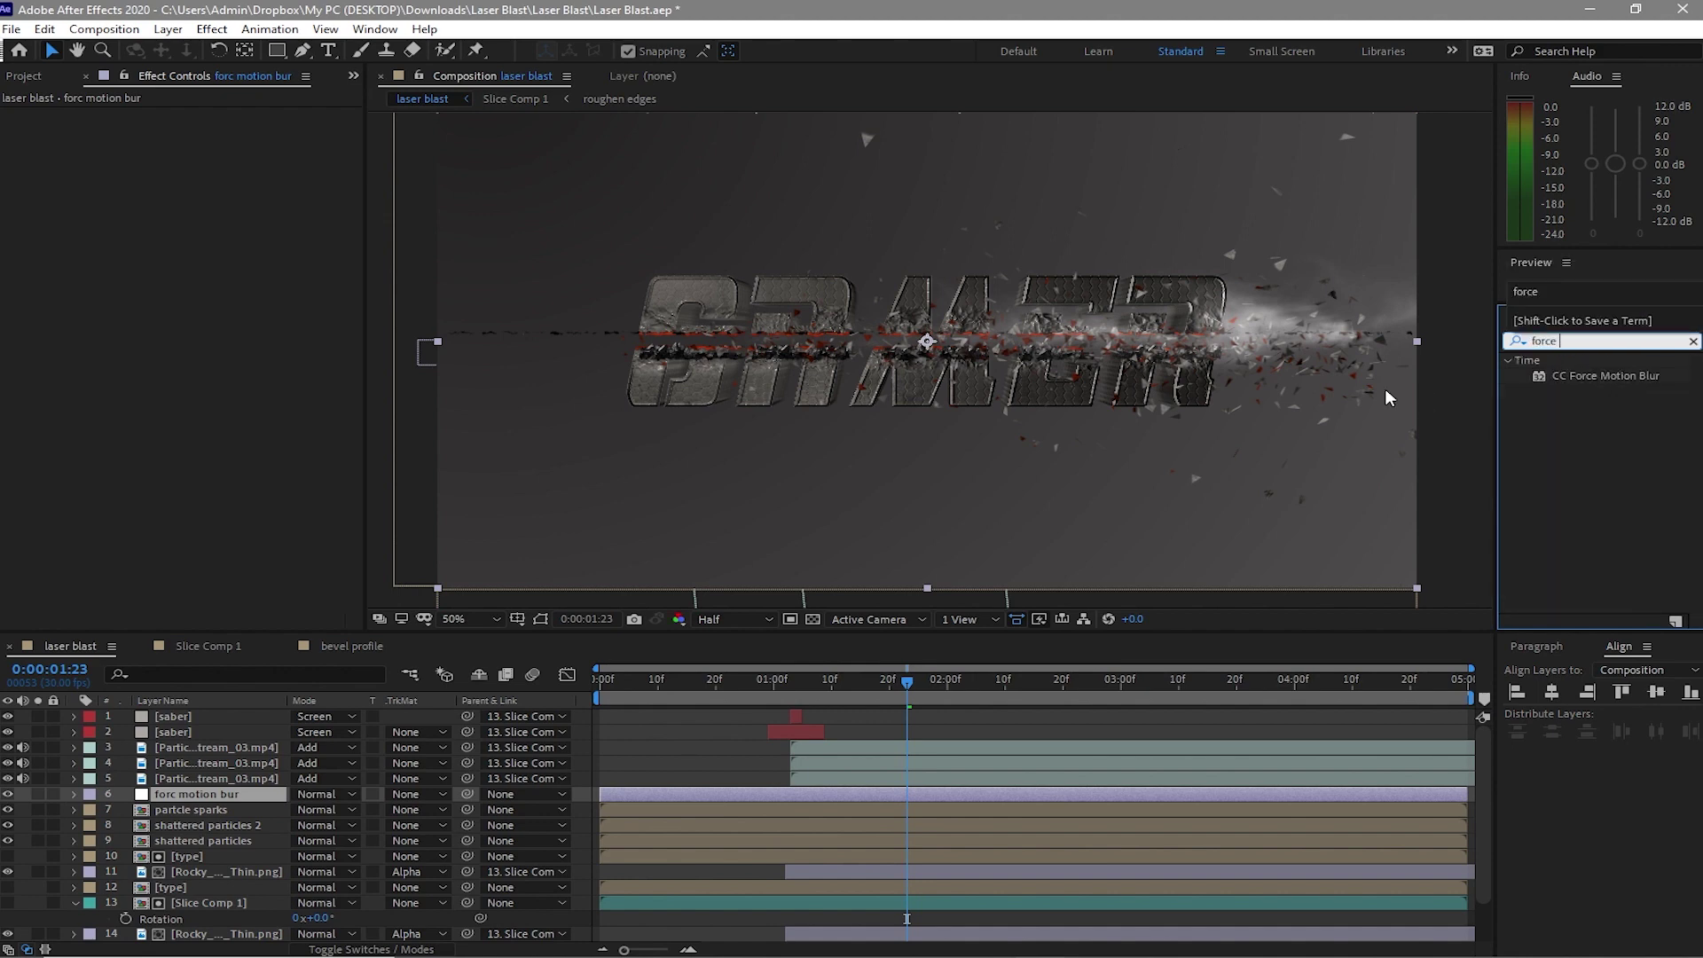
drag(1638, 387, 221, 799)
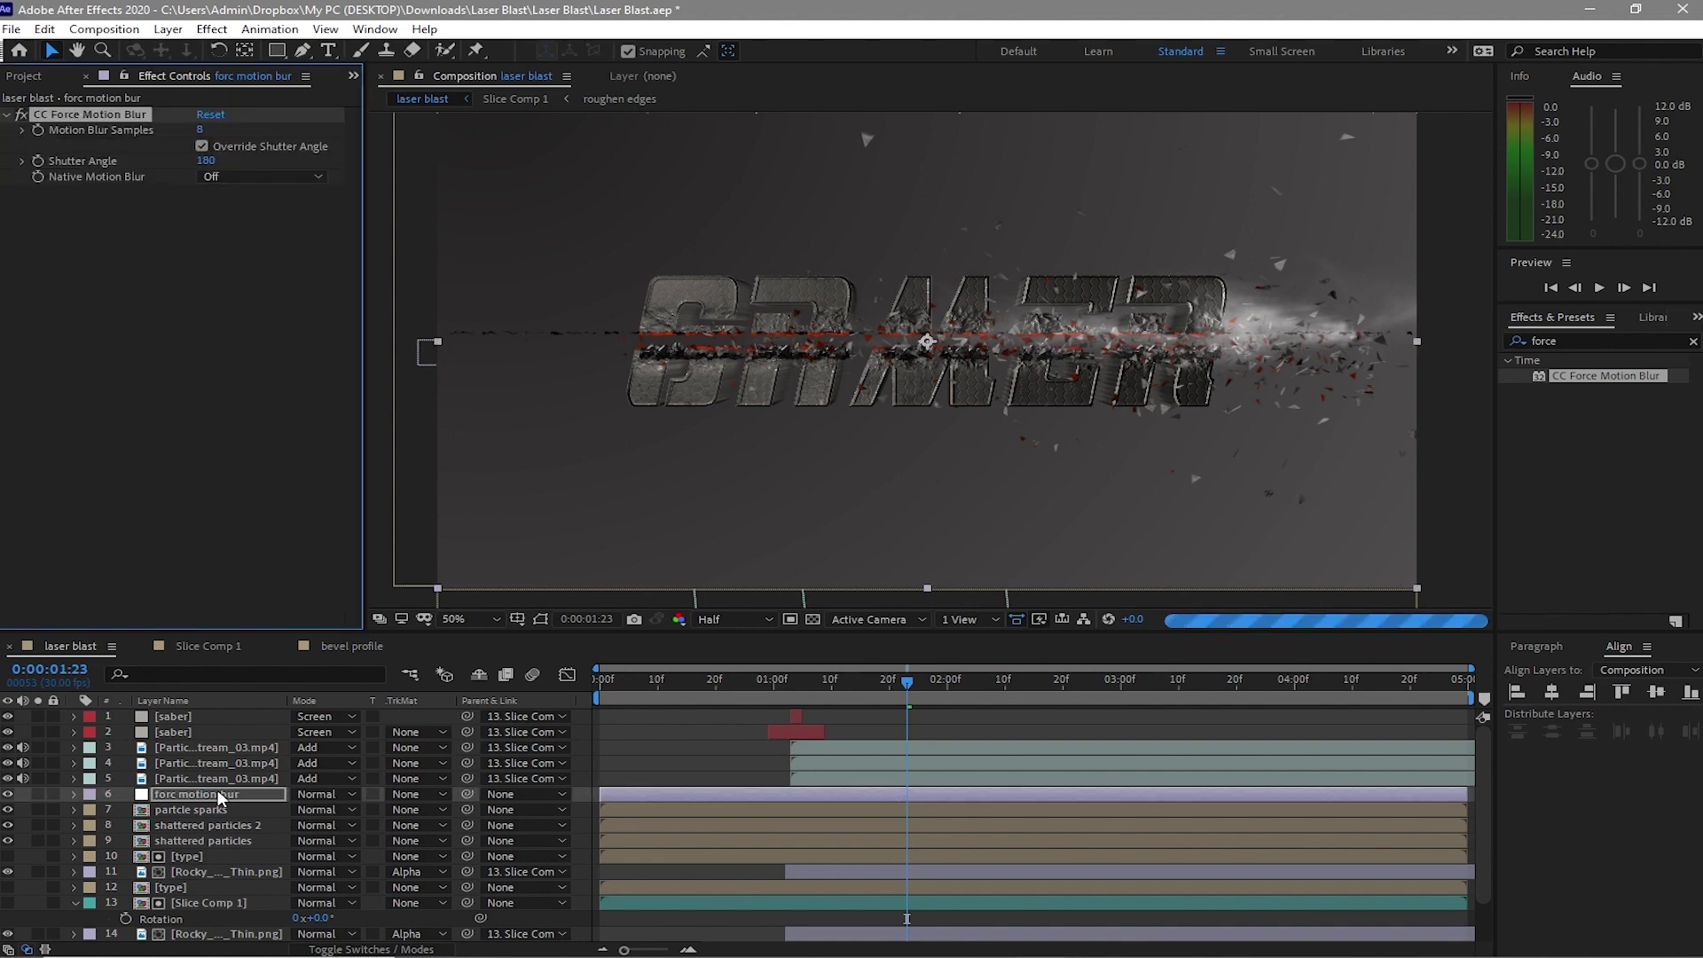
Rename the adjustment layer as force motion blur and turn off its visibility
right_click(179, 791)
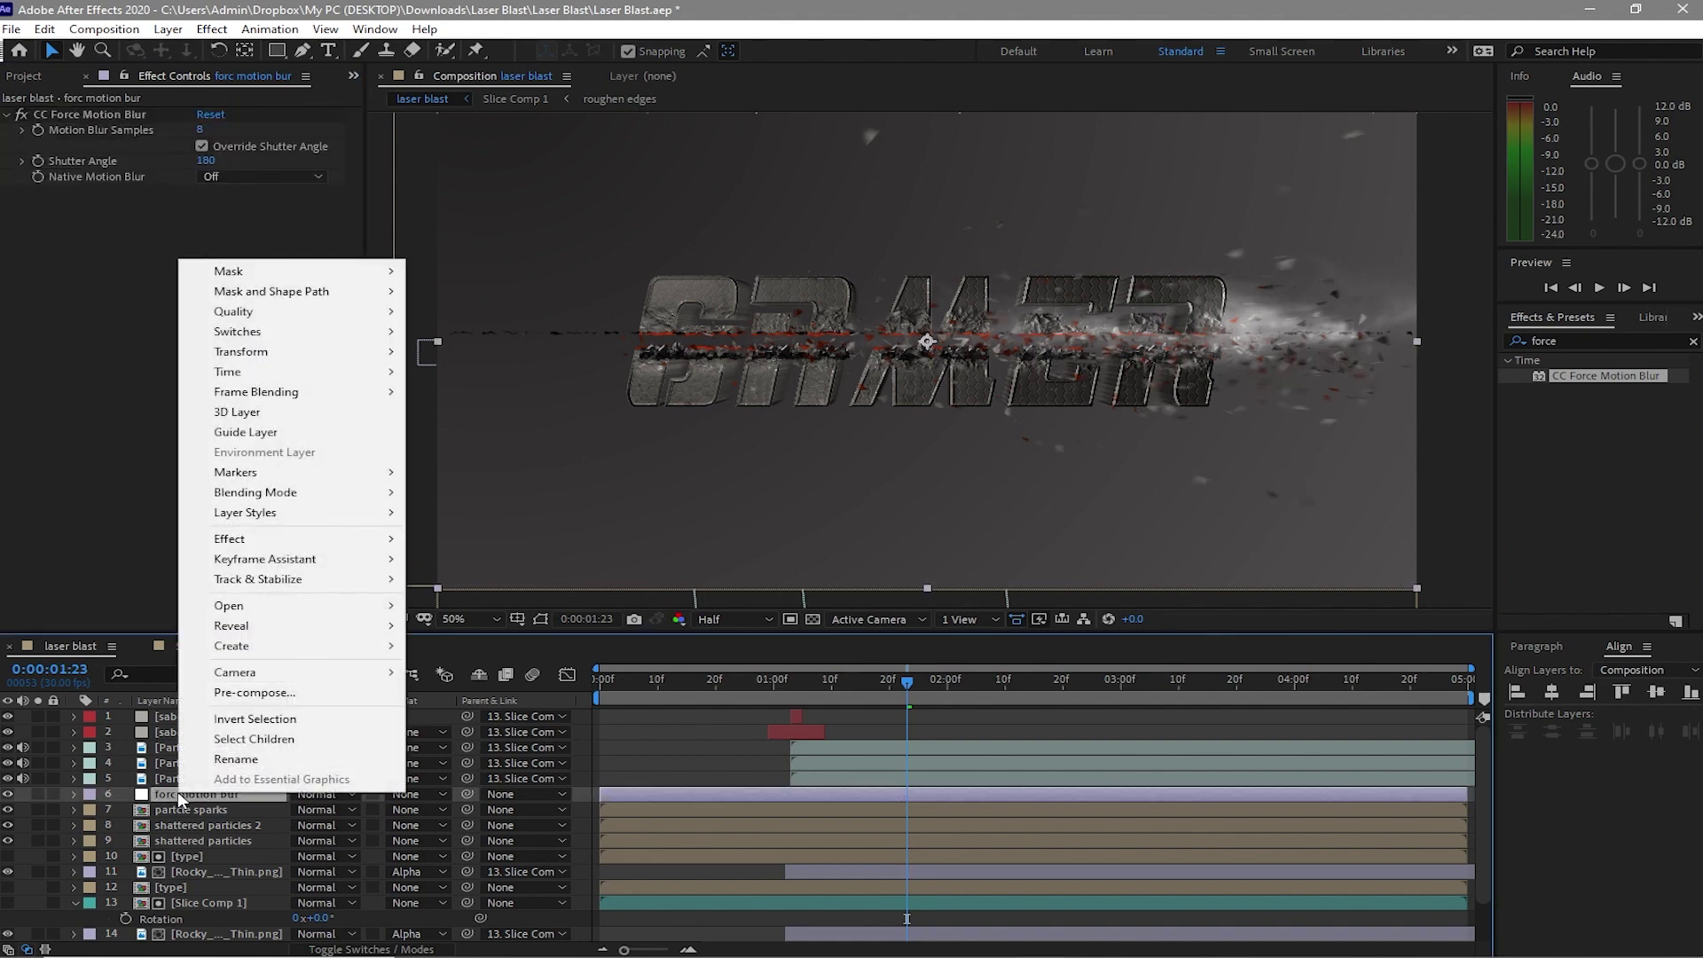
click(202, 760)
text(force motion blur)
key(Return)
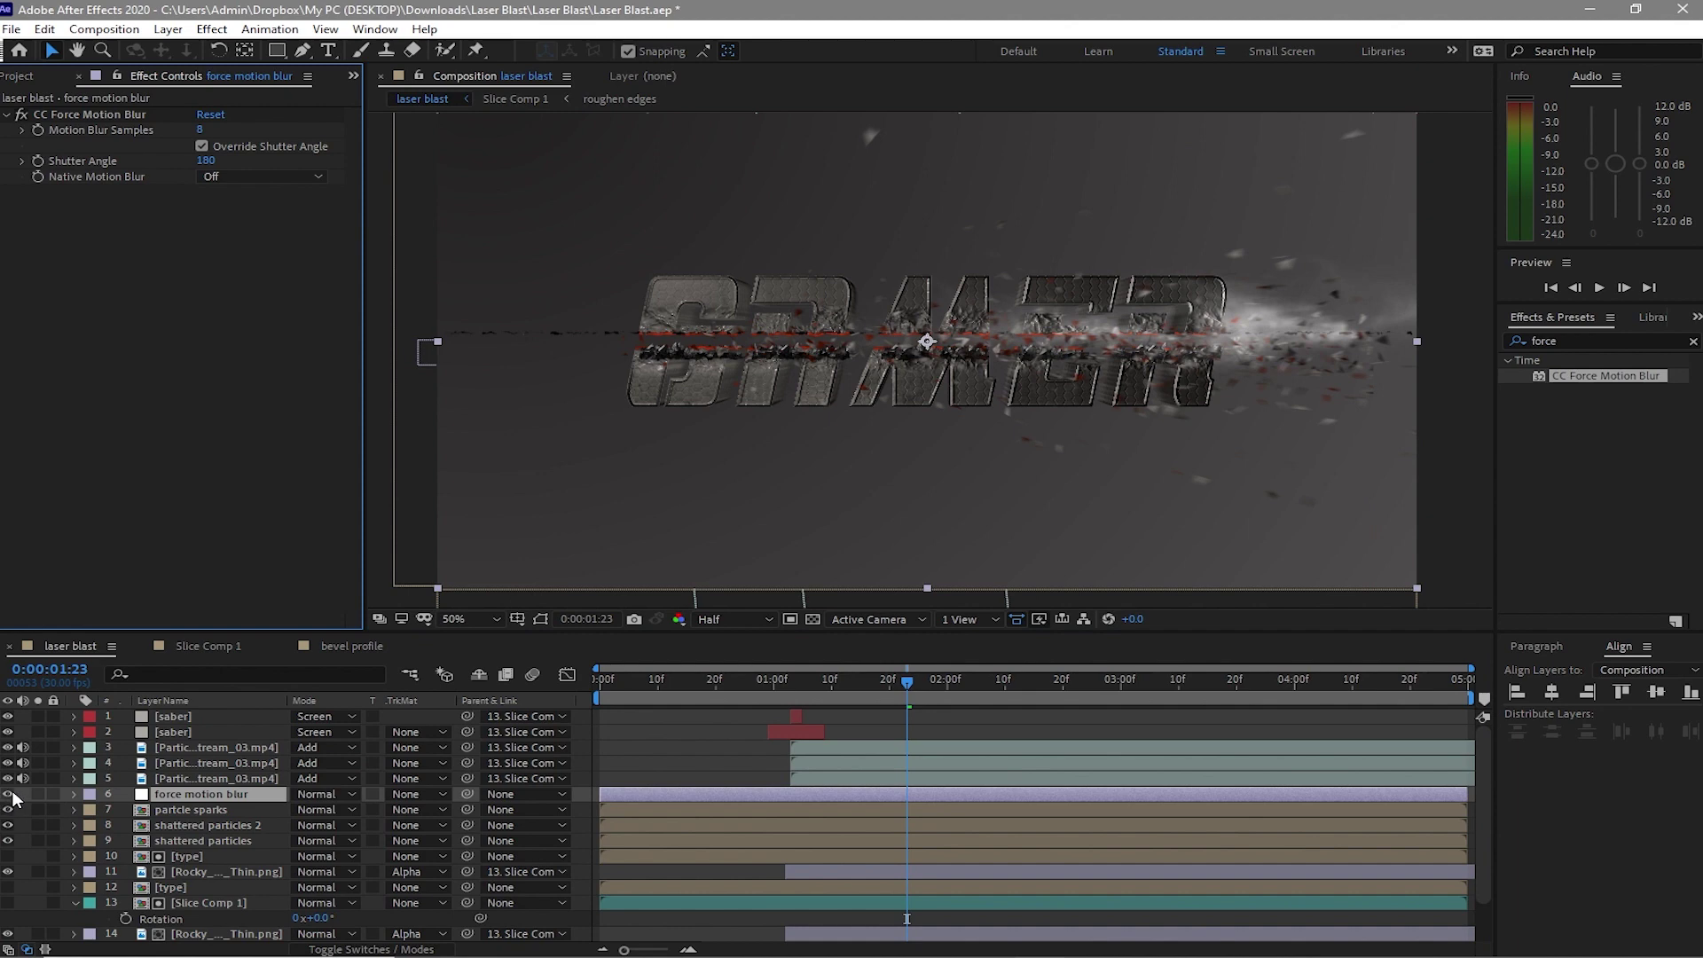
click(8, 794)
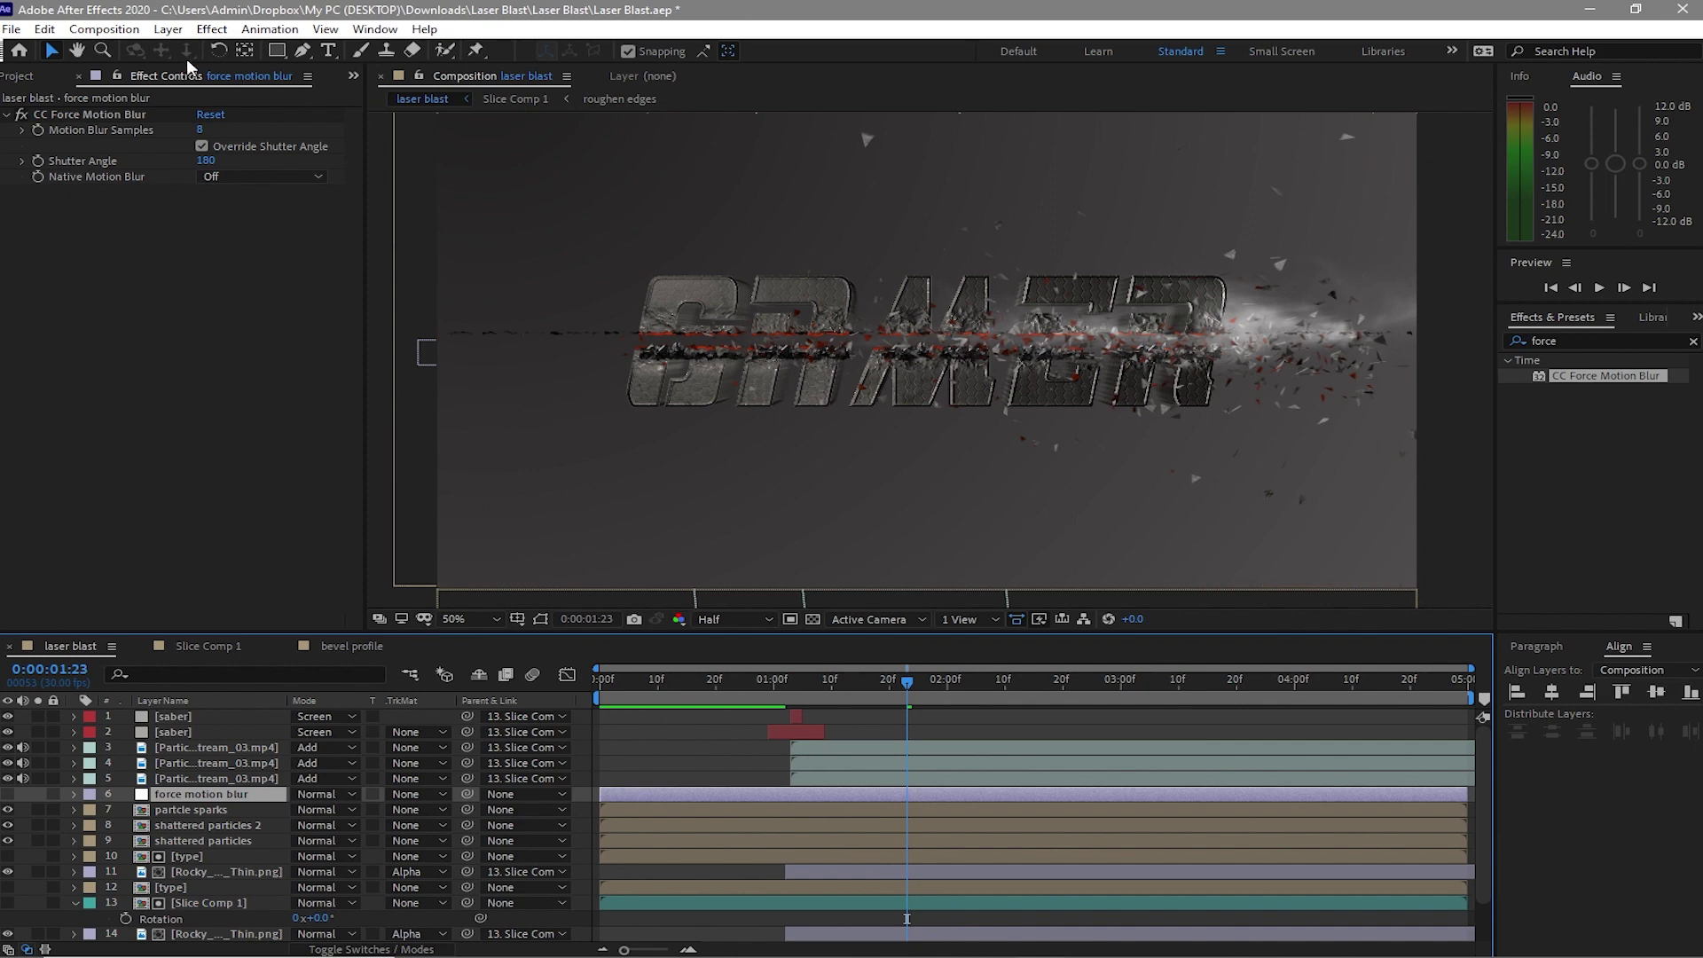
Create an adjustment layer directly above force motion blur and name it Glow
click(168, 31)
mouse_move(204, 49)
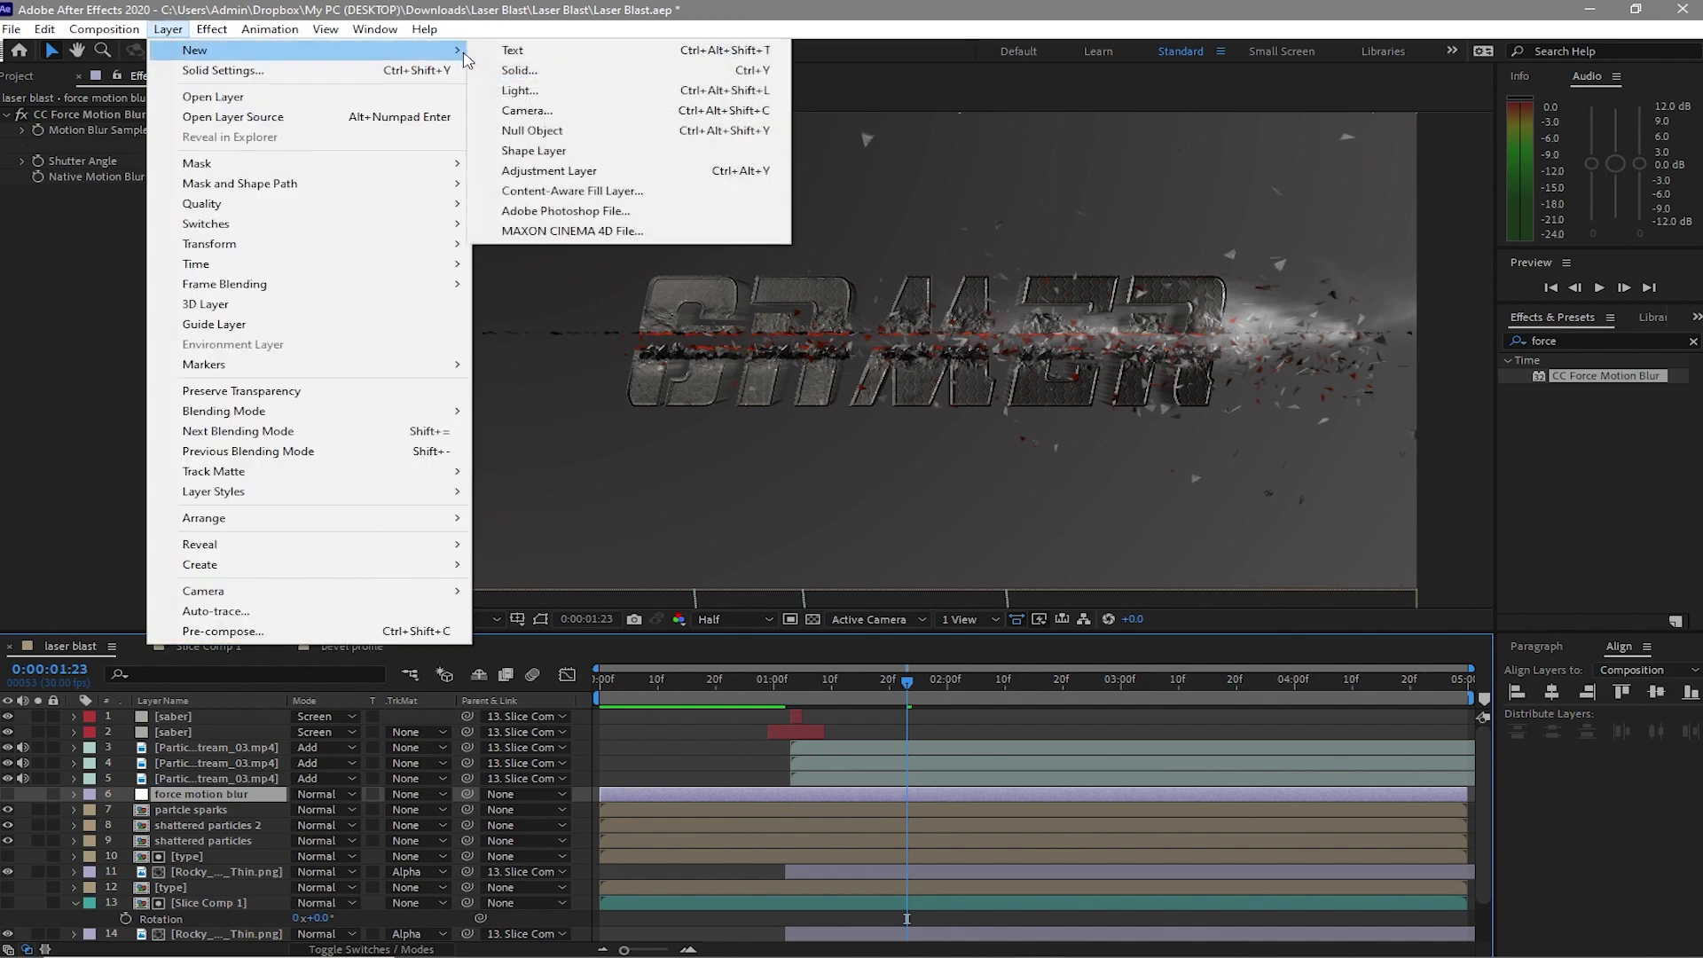
click(541, 171)
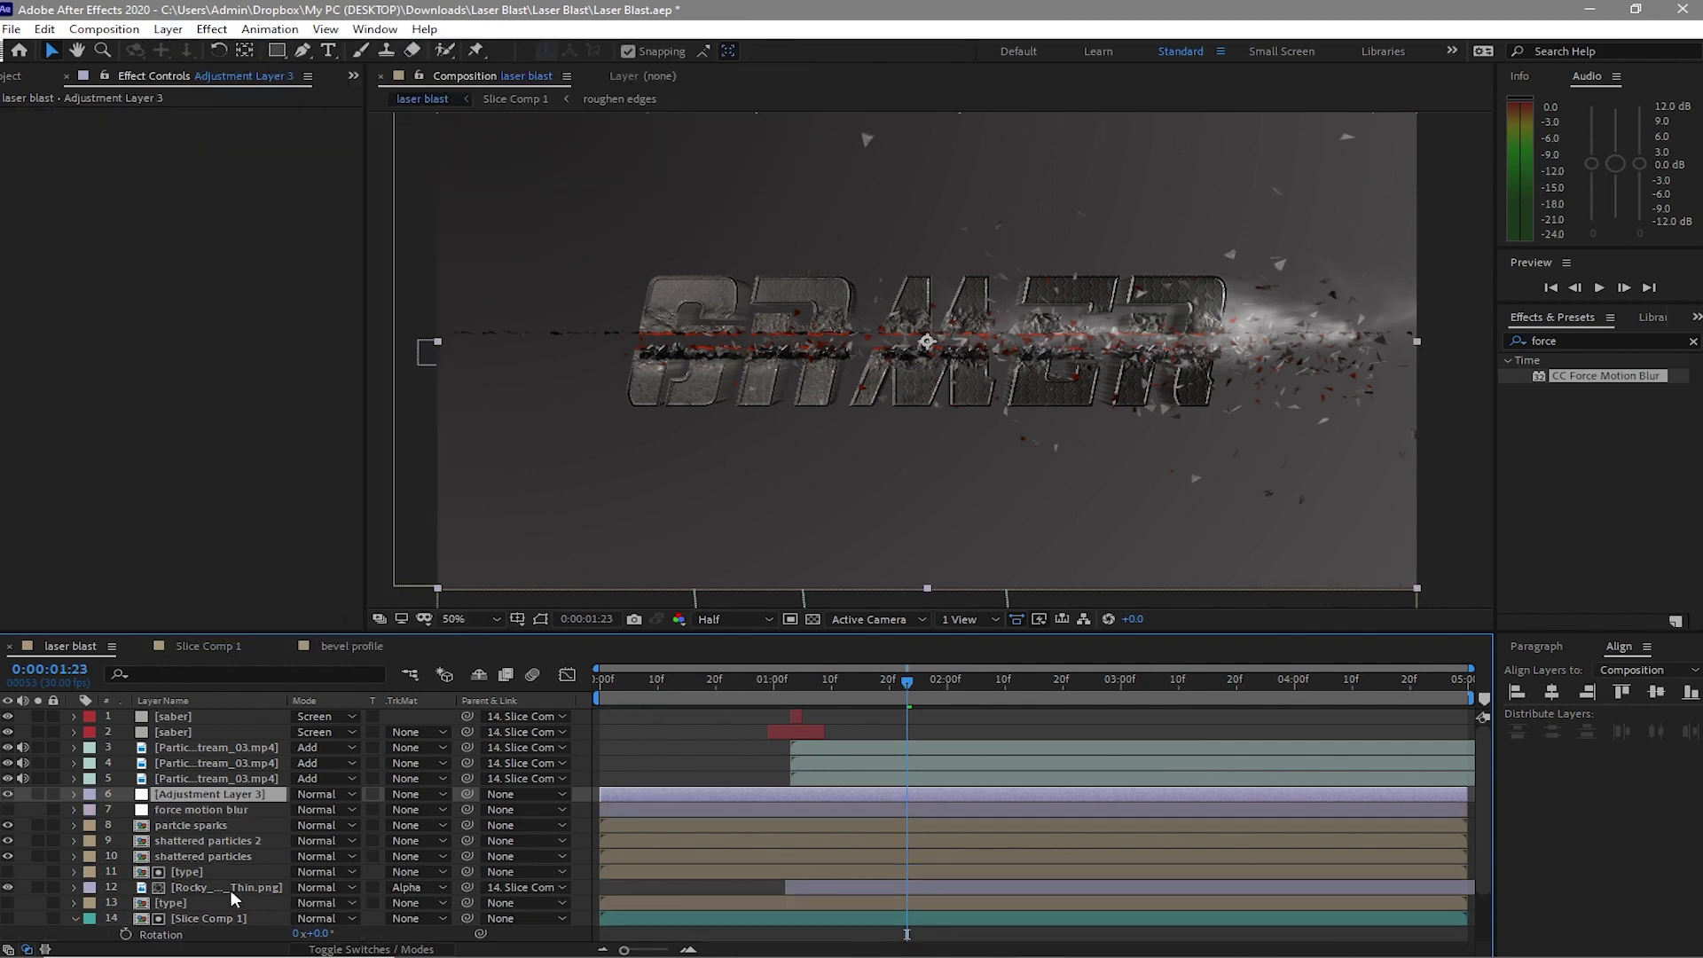
right_click(211, 796)
click(250, 761)
text(Glo)
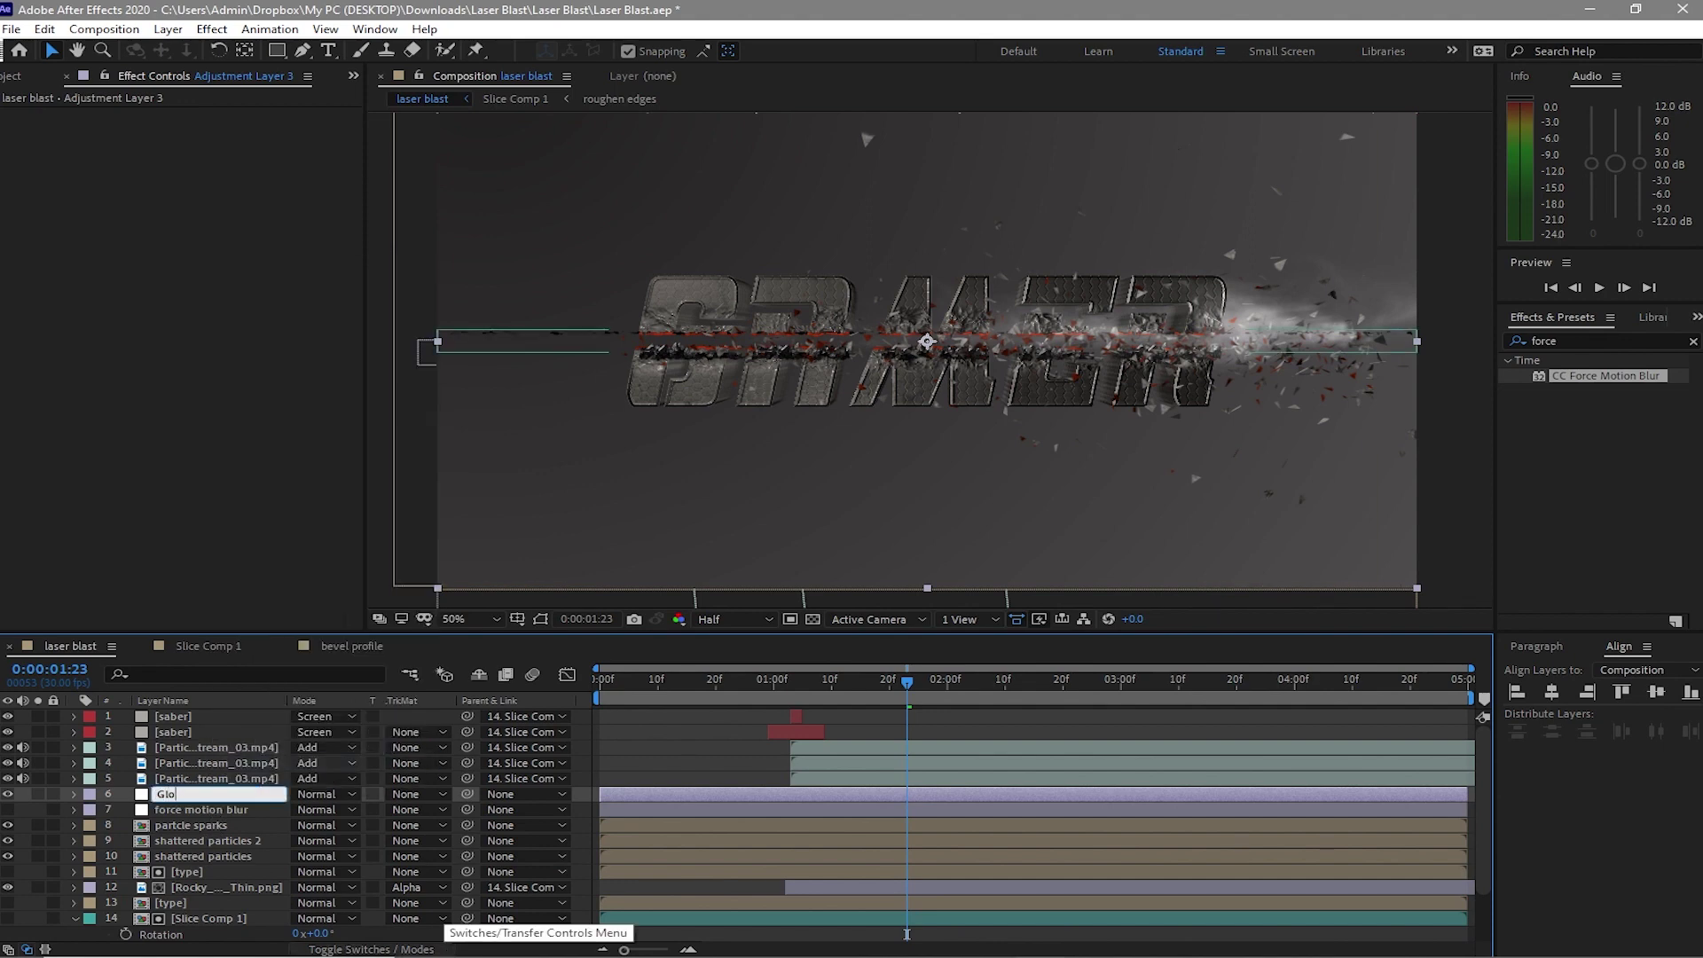
text(w)
key(Return)
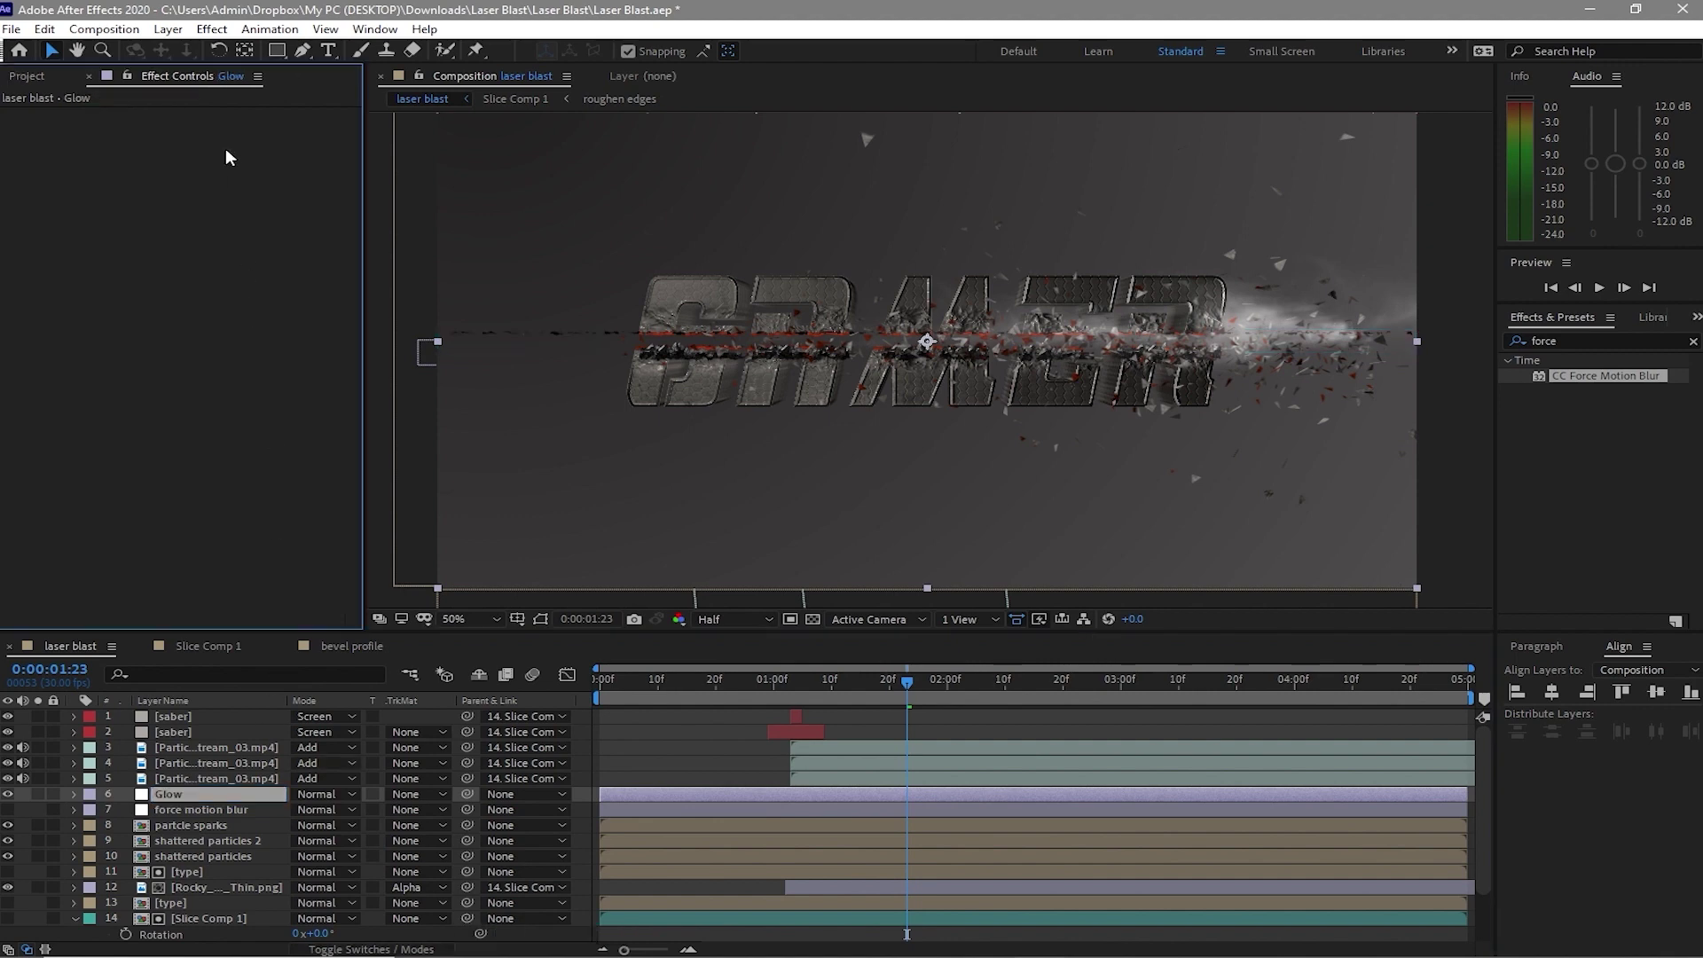
Add the Shift Channels effect to the Glow layer and take its alpha from Saturation
click(211, 29)
mouse_move(417, 217)
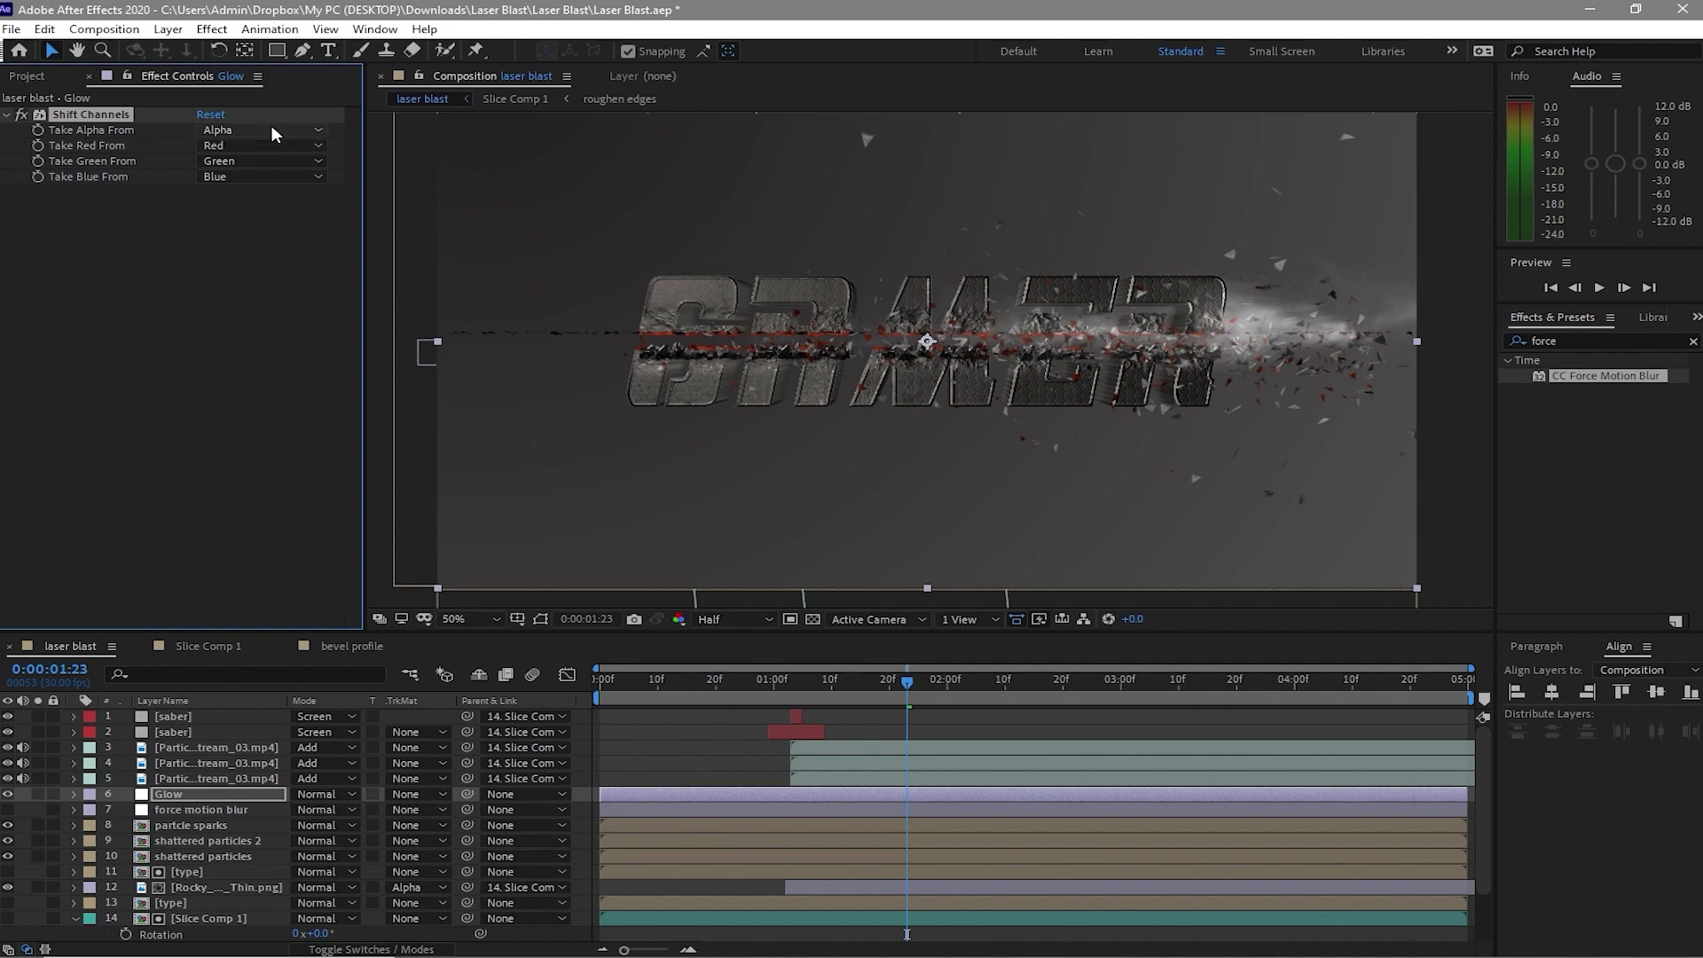
click(272, 130)
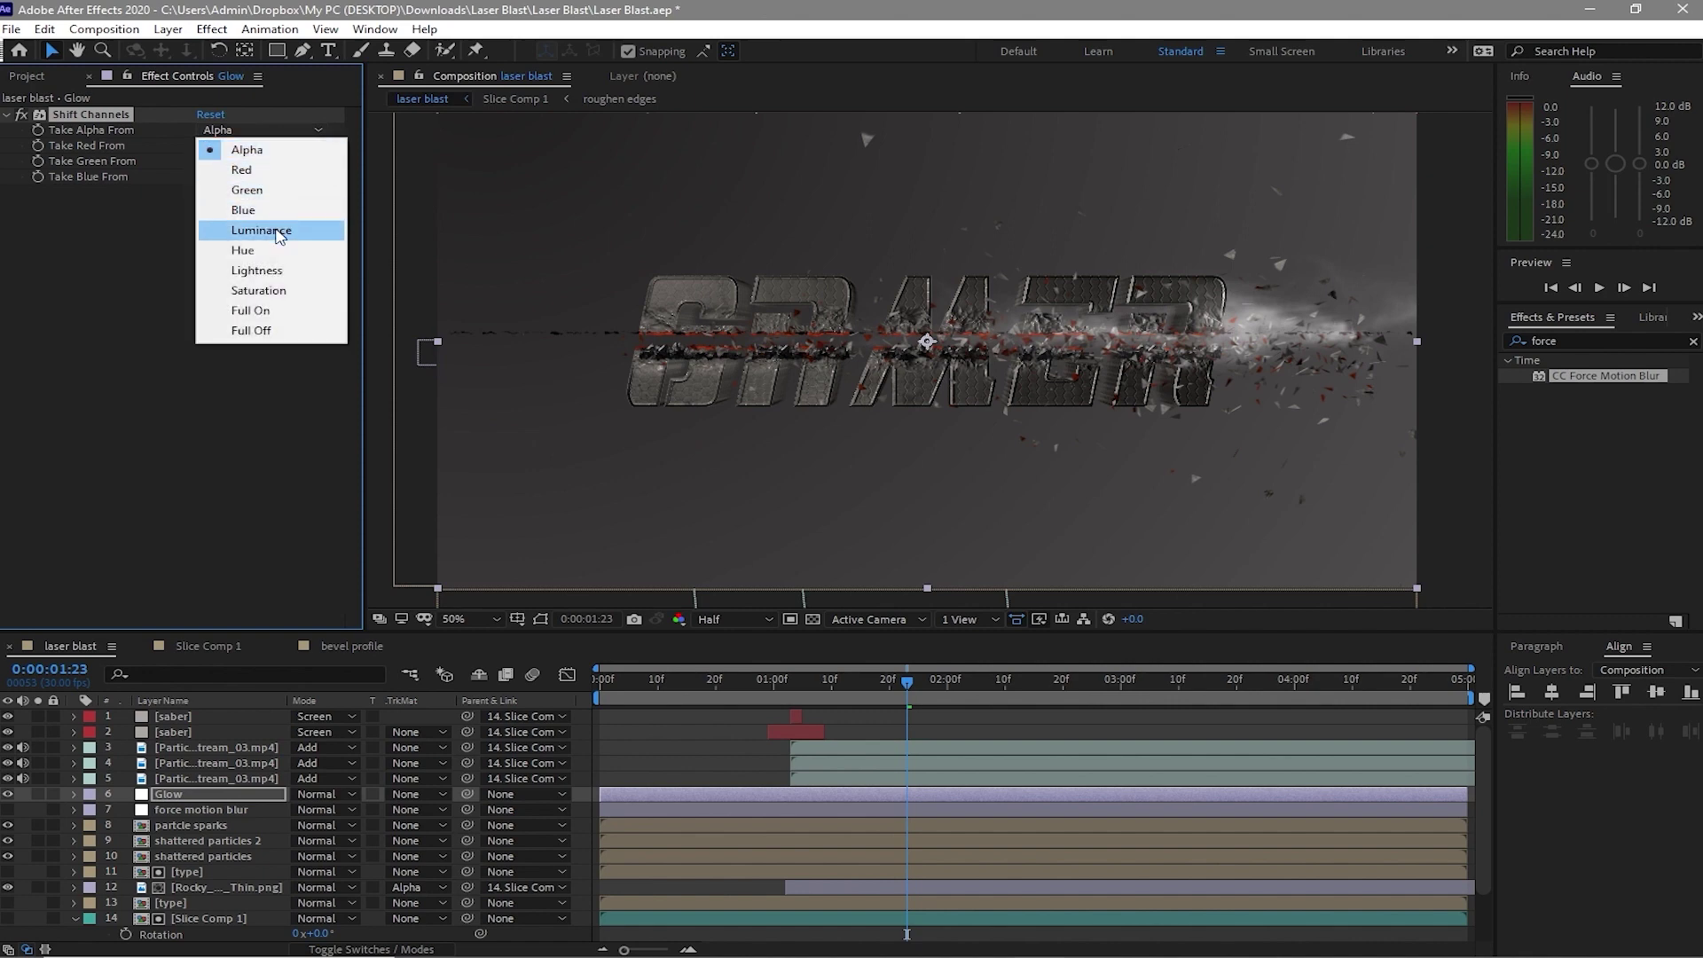
click(265, 291)
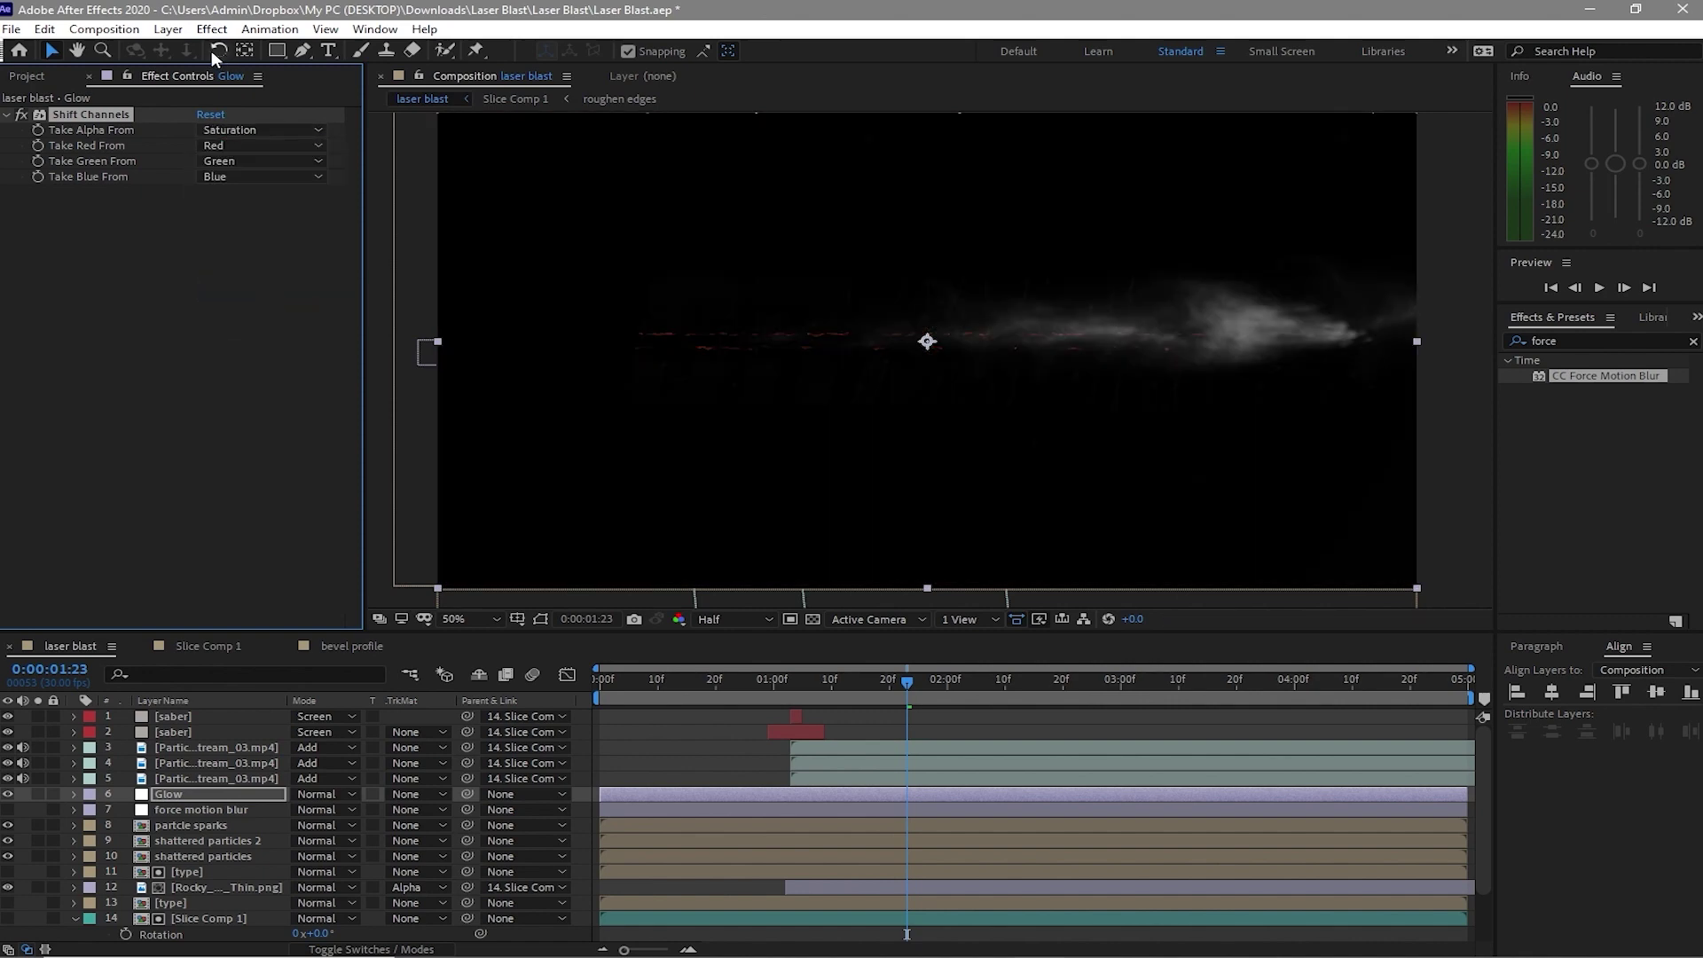
Add the Solid Composite effect to the Glow layer with its color set to black (000000)
click(212, 29)
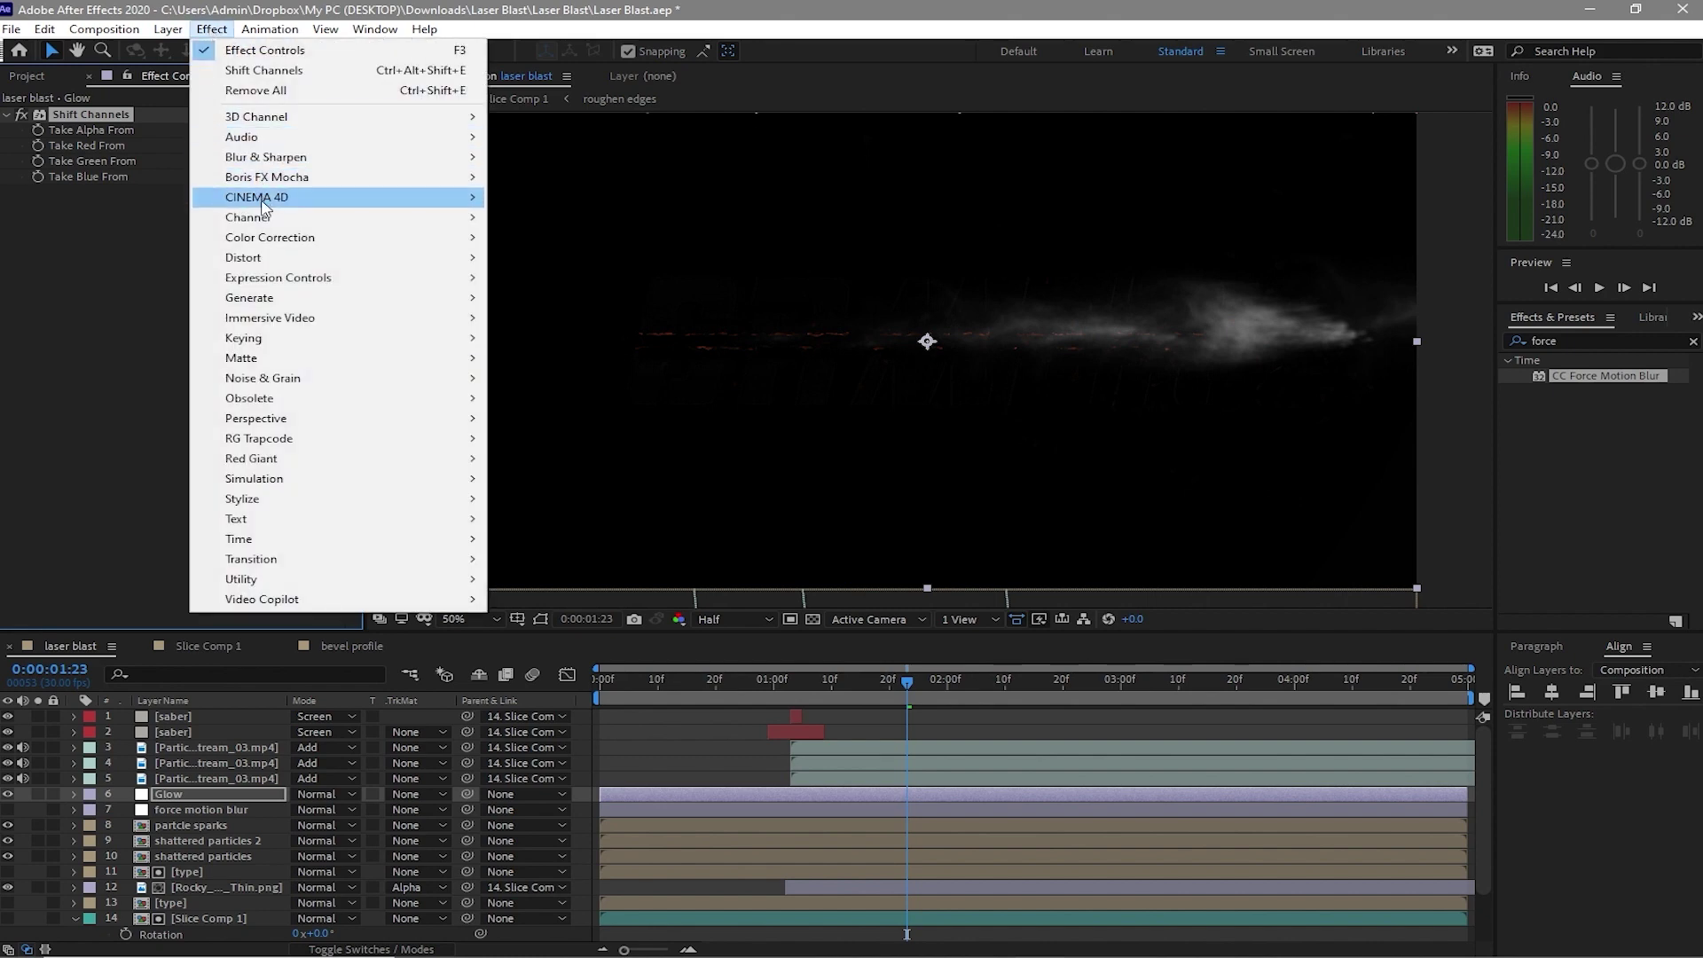
mouse_move(303, 222)
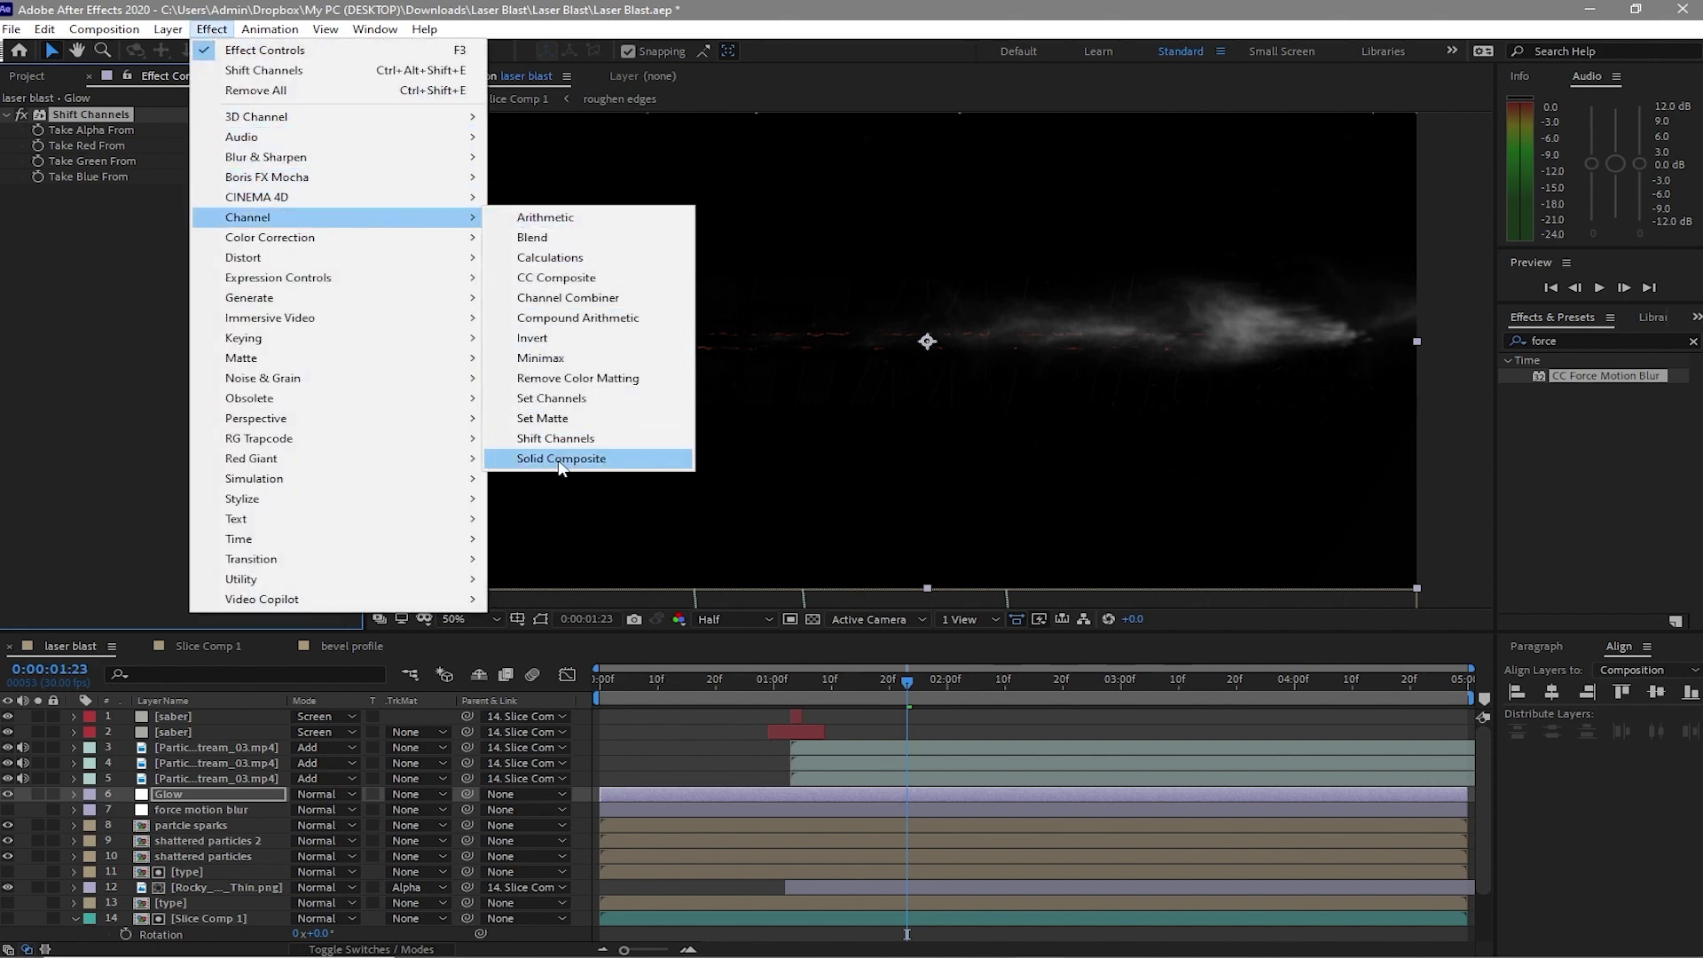
click(557, 459)
click(206, 222)
click(529, 825)
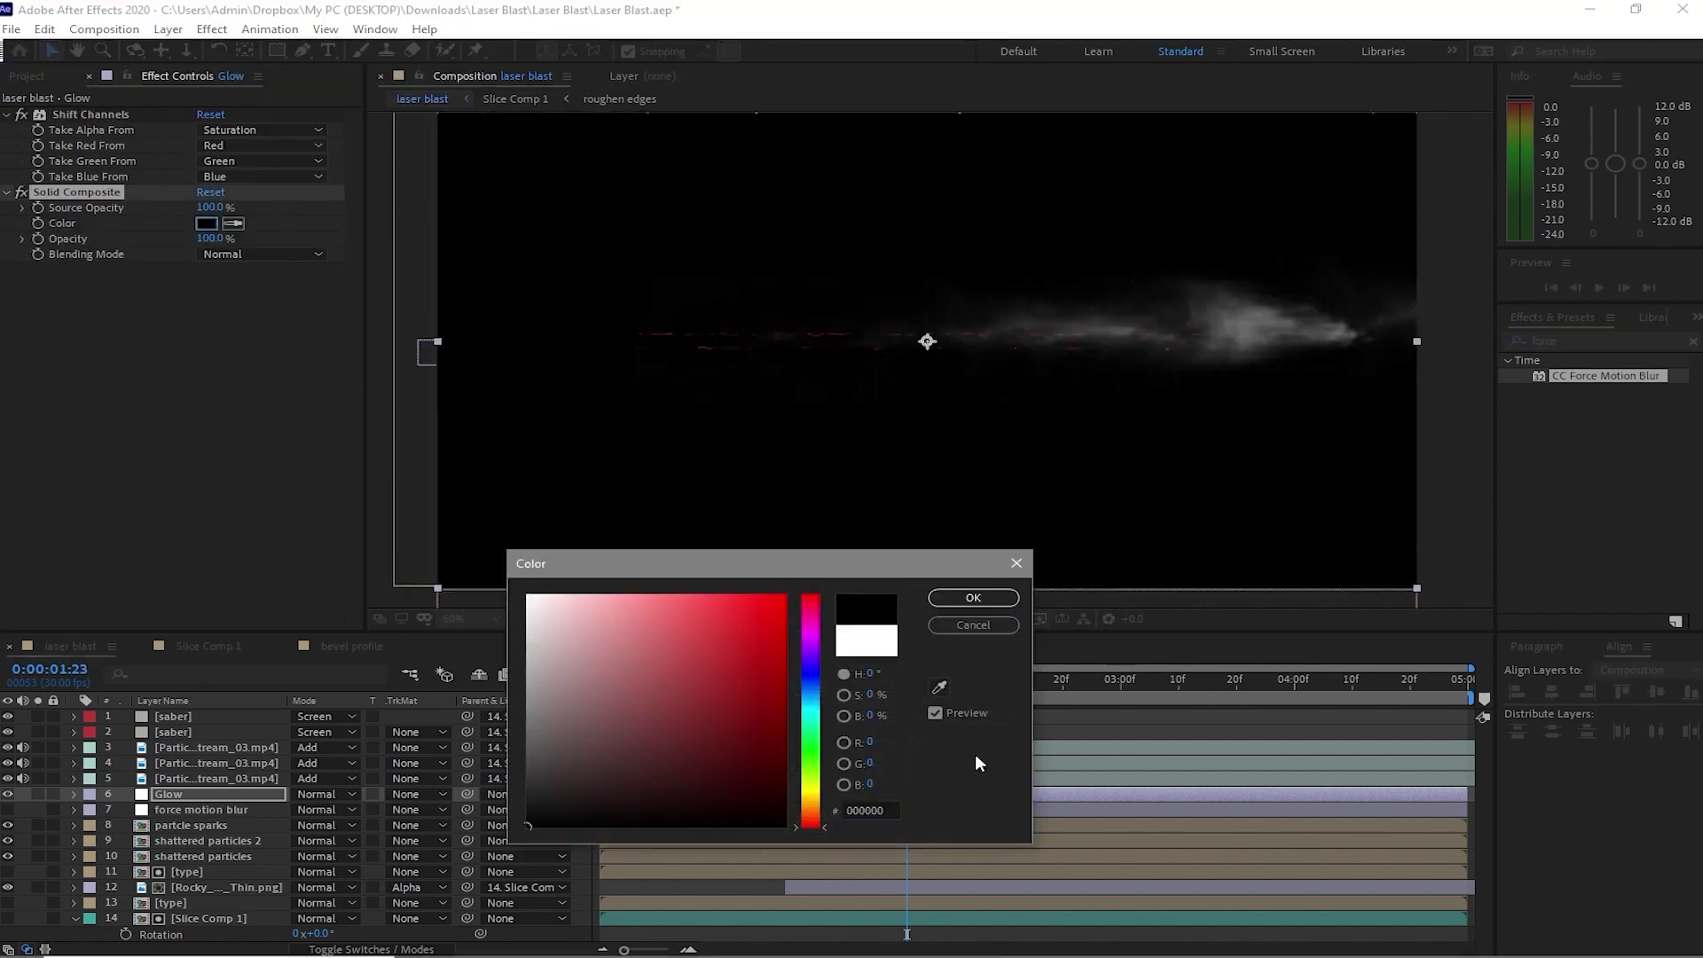
click(974, 599)
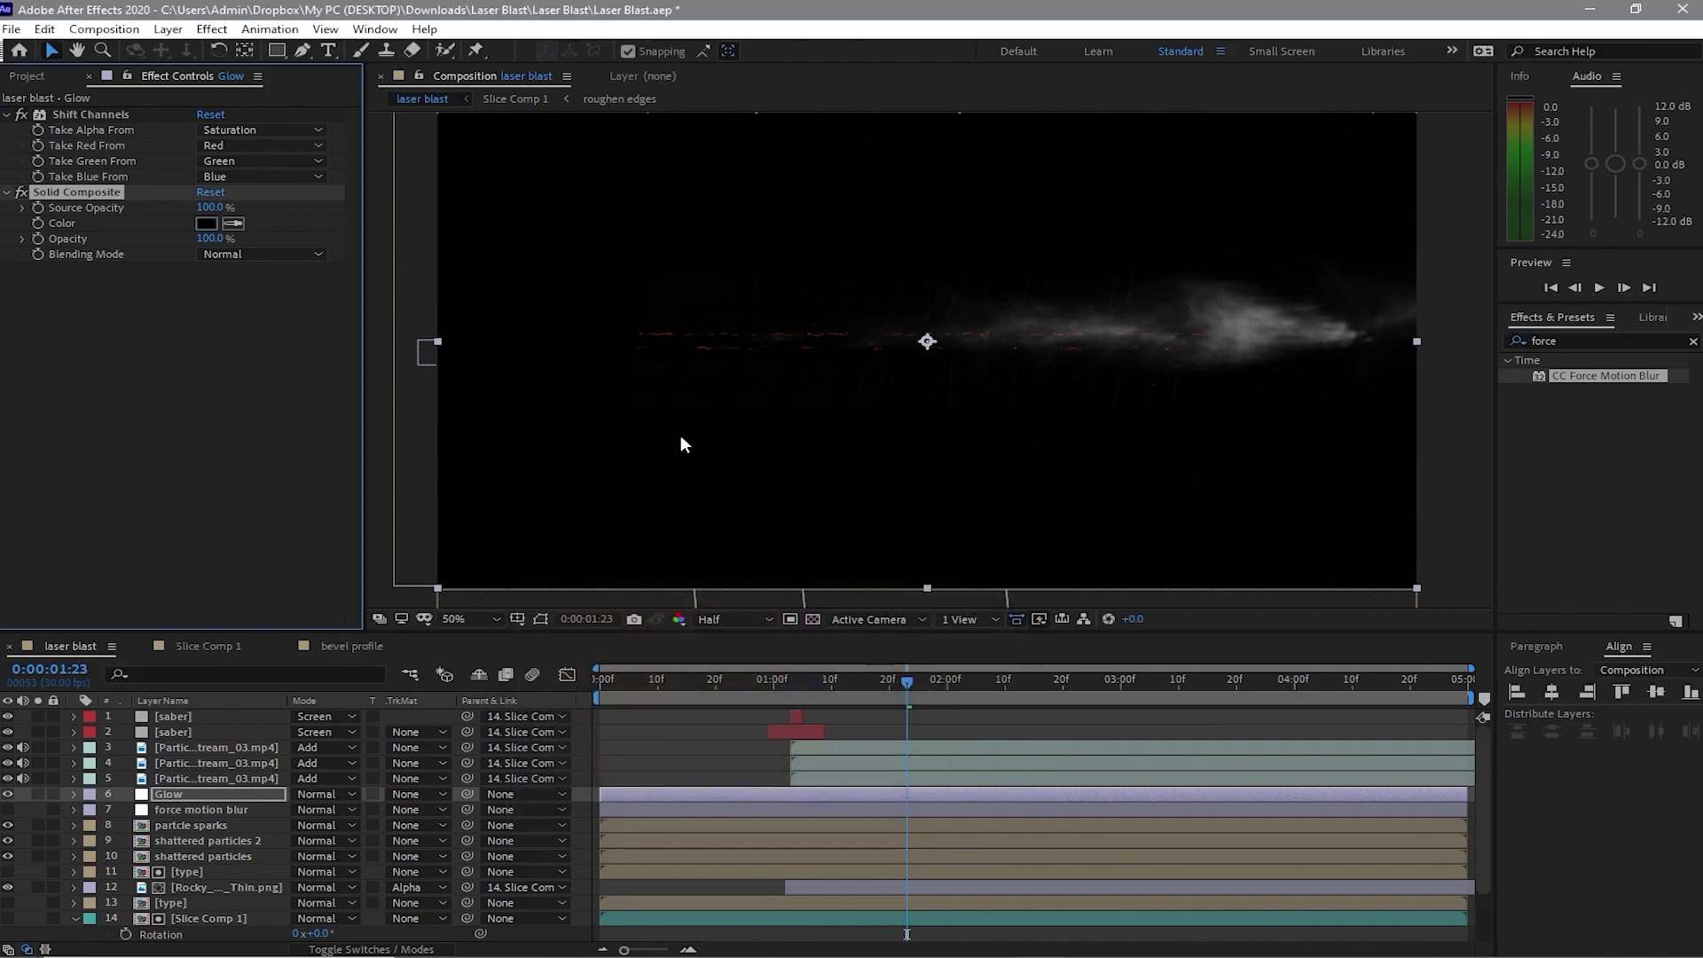
Add the Glow effect to the Glow layer and set its threshold to 12.5%
click(210, 29)
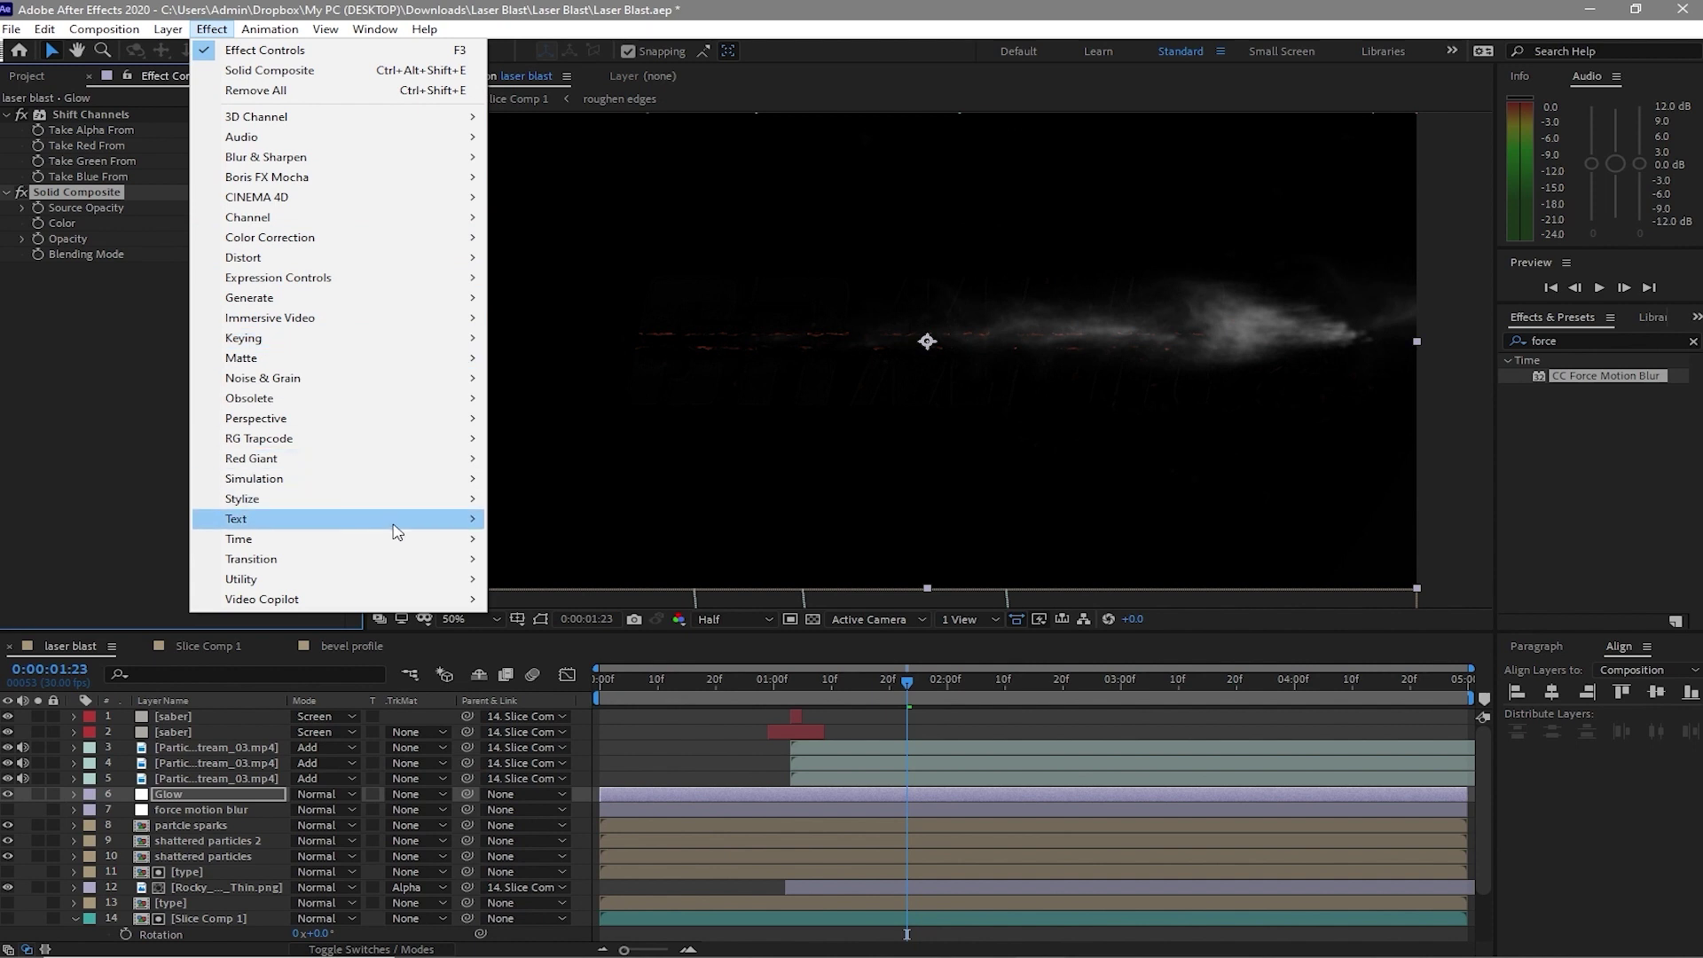
mouse_move(457, 501)
click(578, 346)
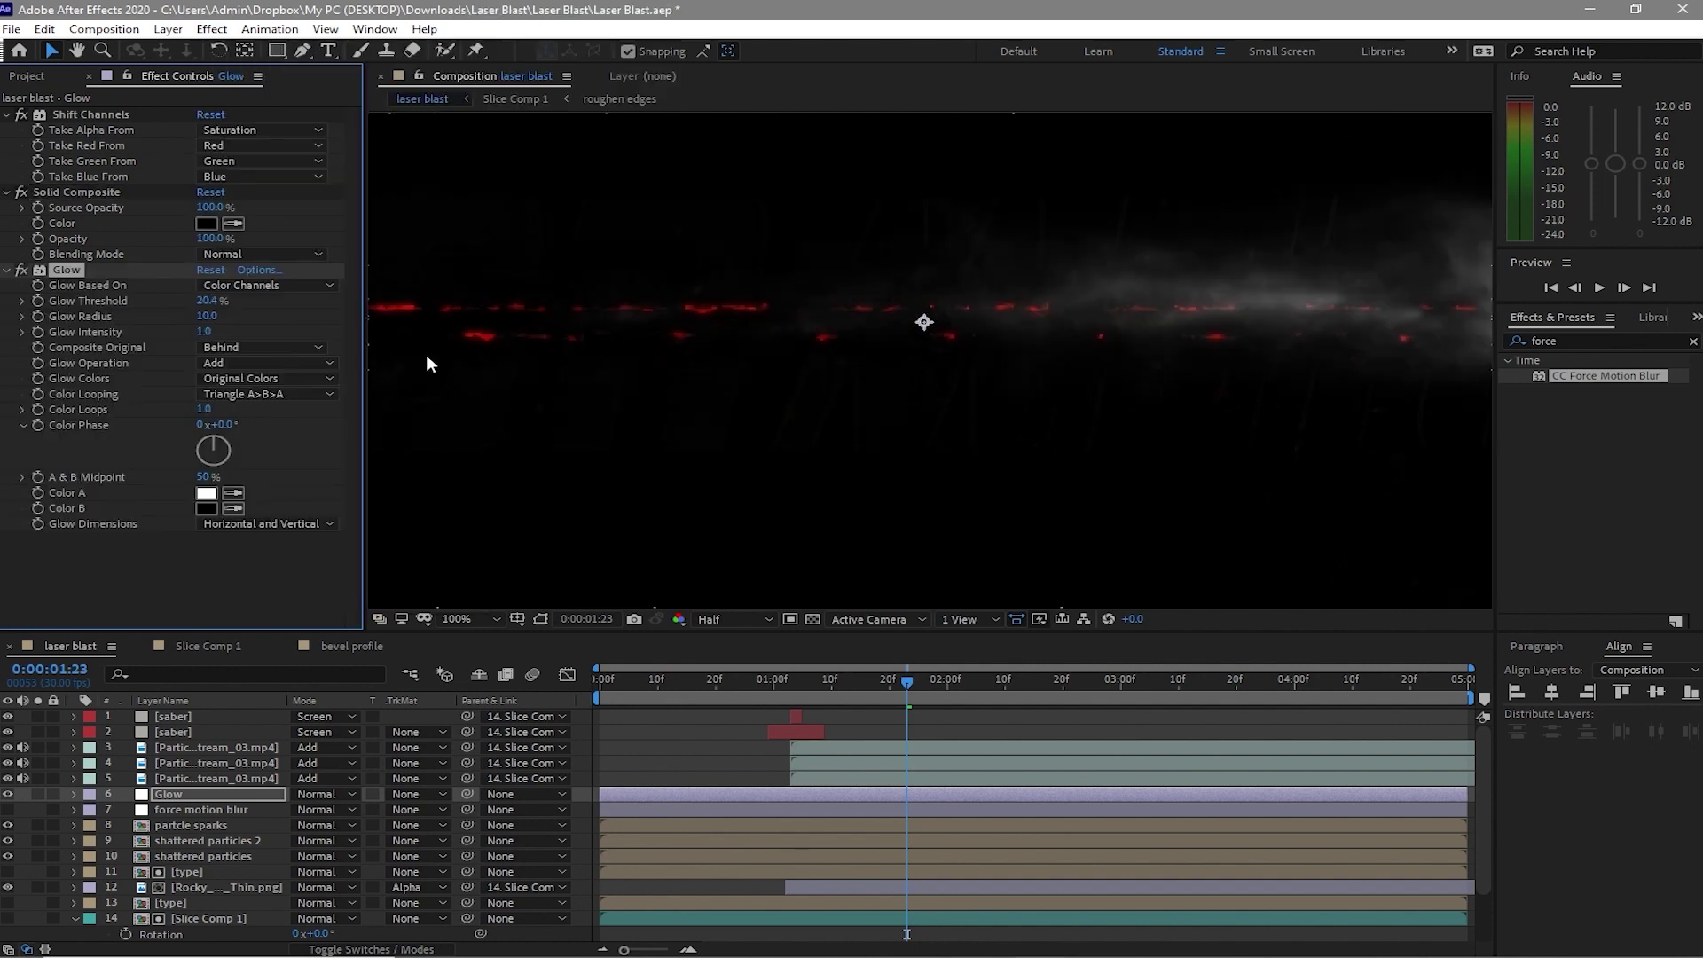
drag(200, 306, 193, 300)
Duplicate the Glow effect twice, setting the glow radius to 75 on the first copy and 113 on the second
click(44, 28)
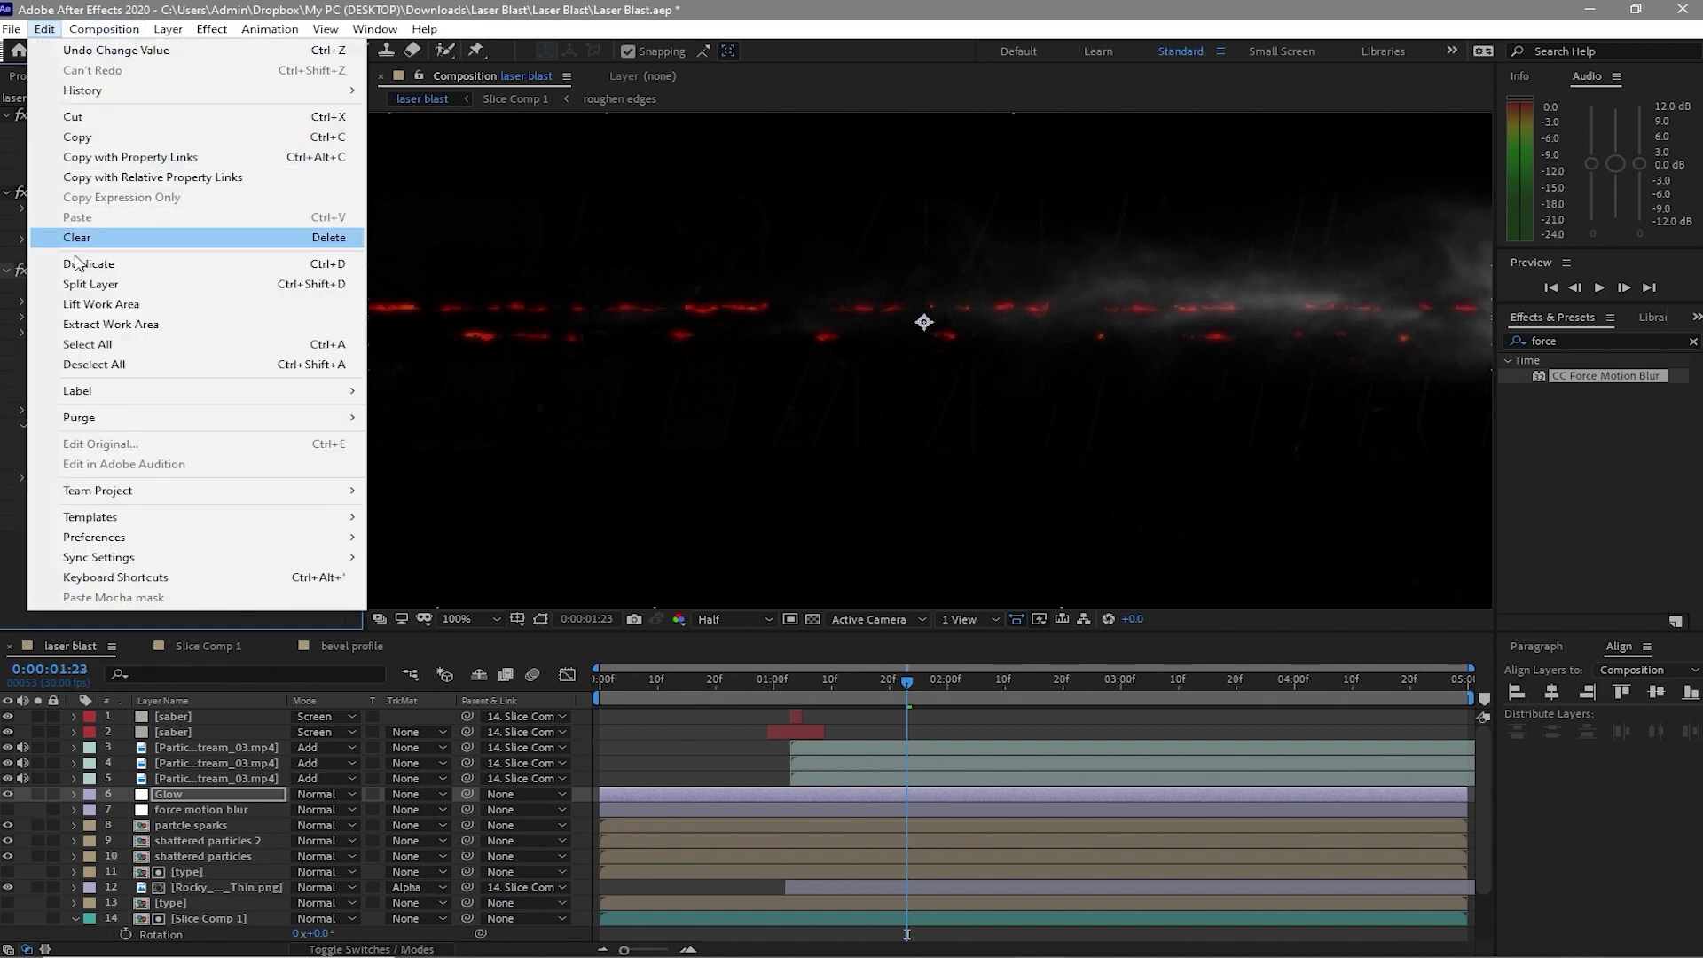
click(84, 265)
drag(206, 412, 293, 413)
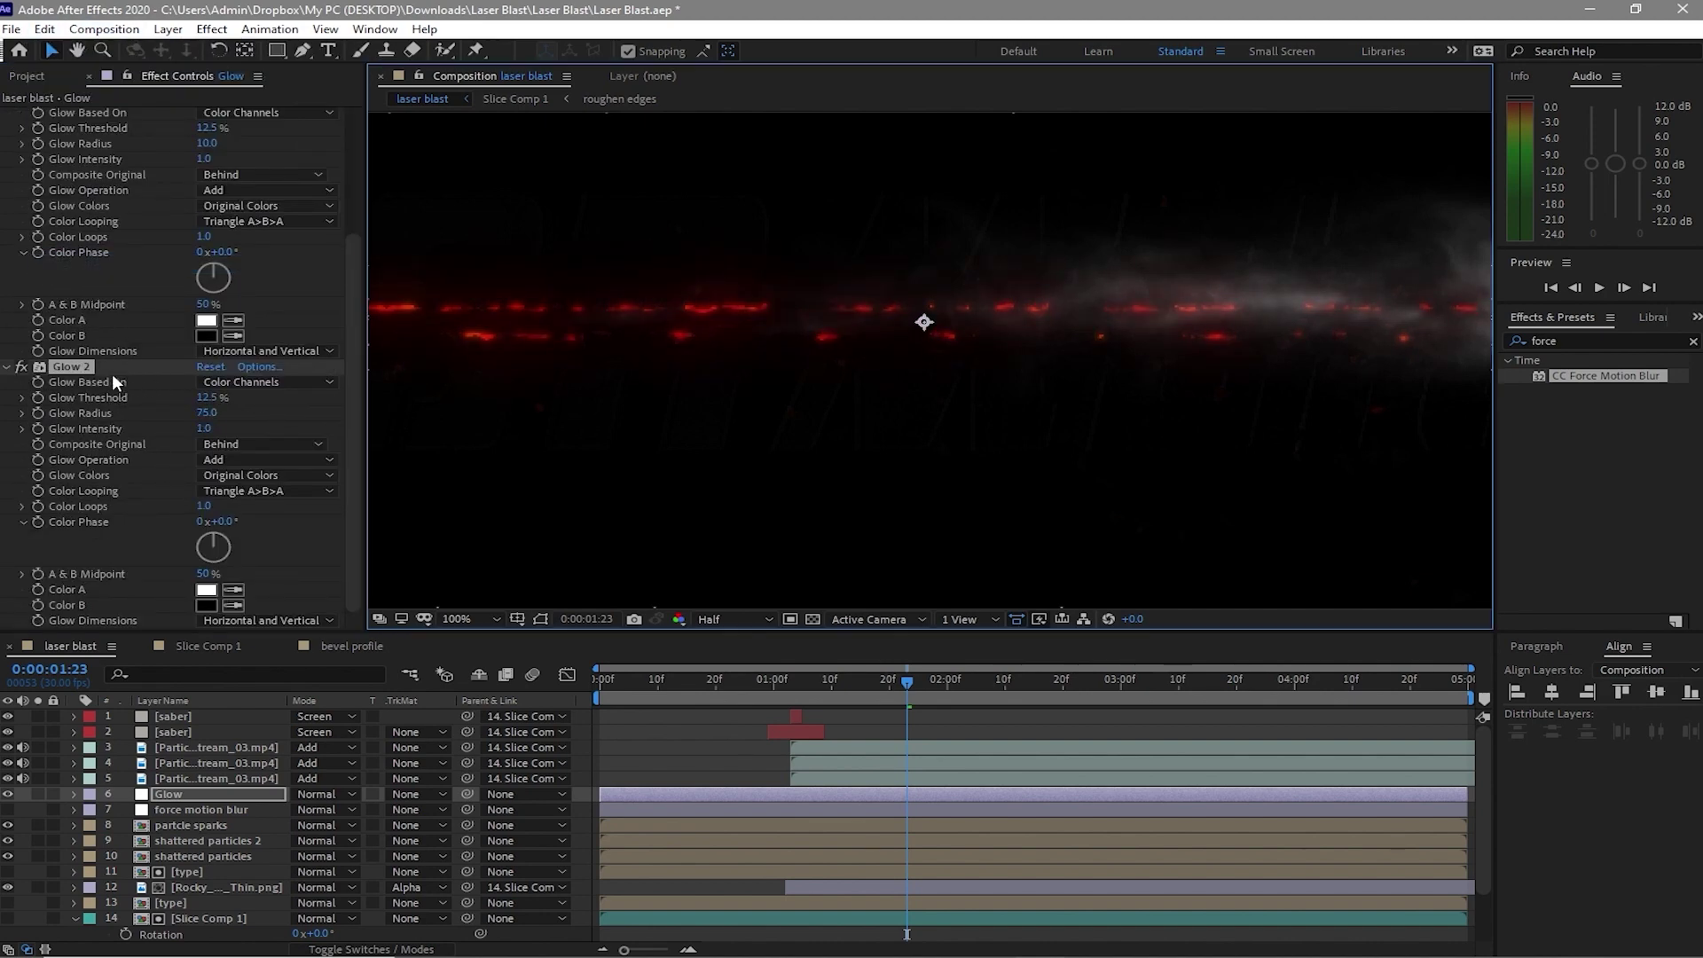
click(44, 28)
click(92, 265)
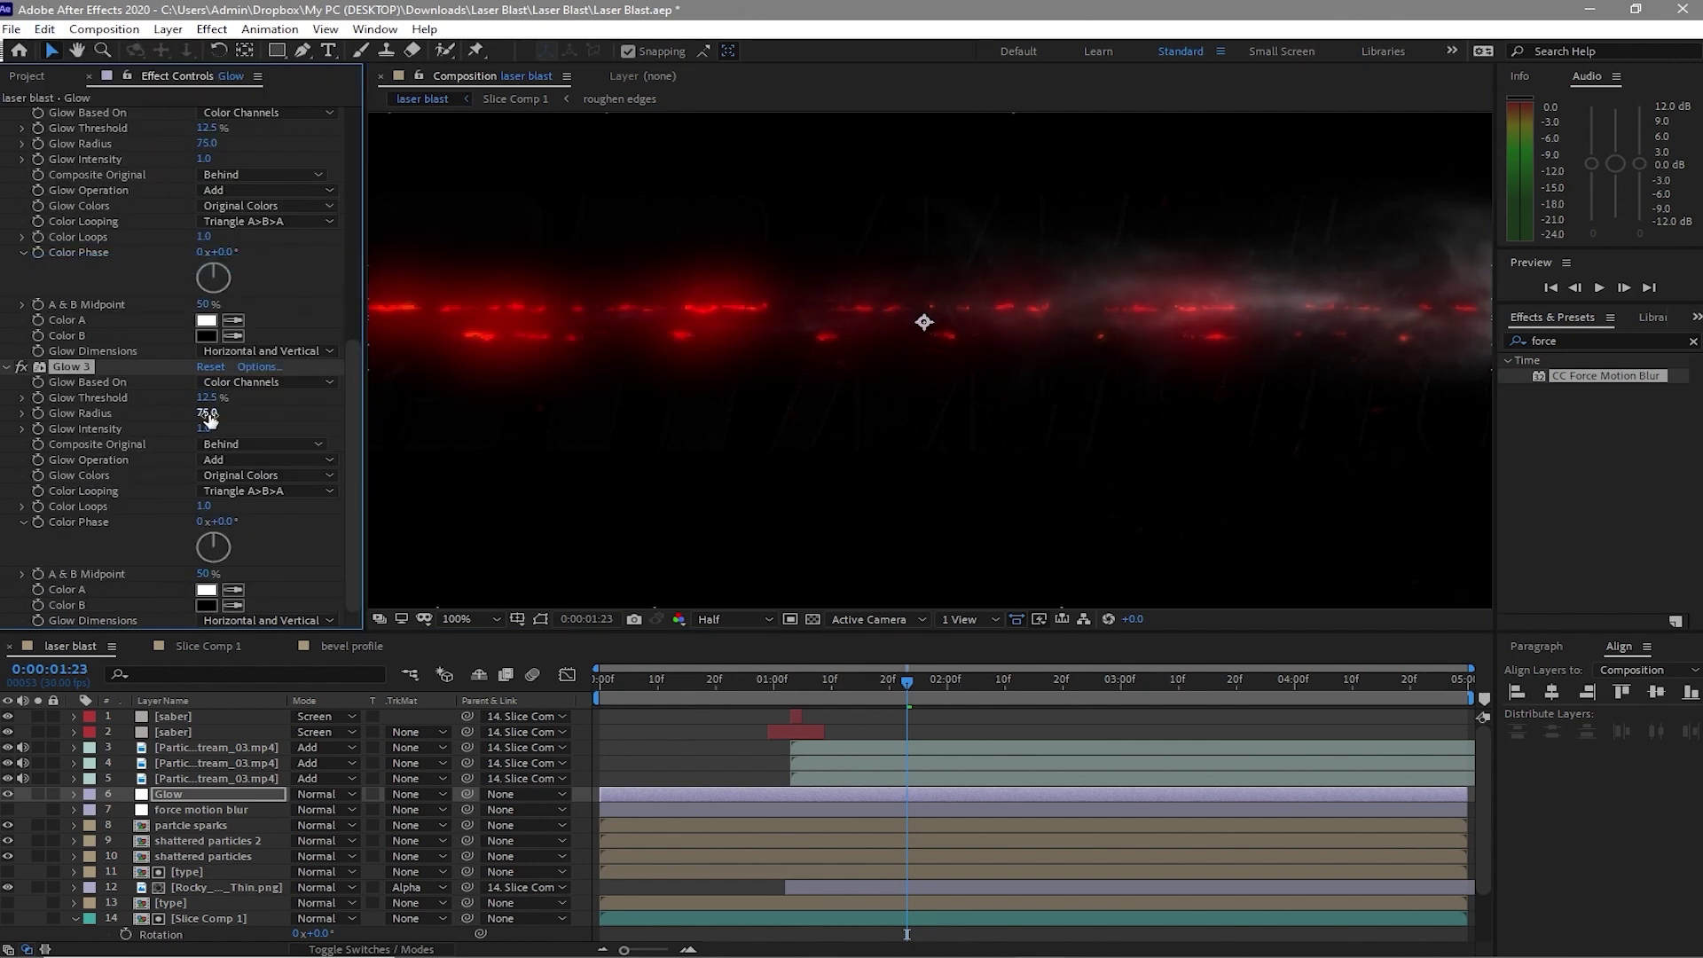
drag(213, 413, 231, 410)
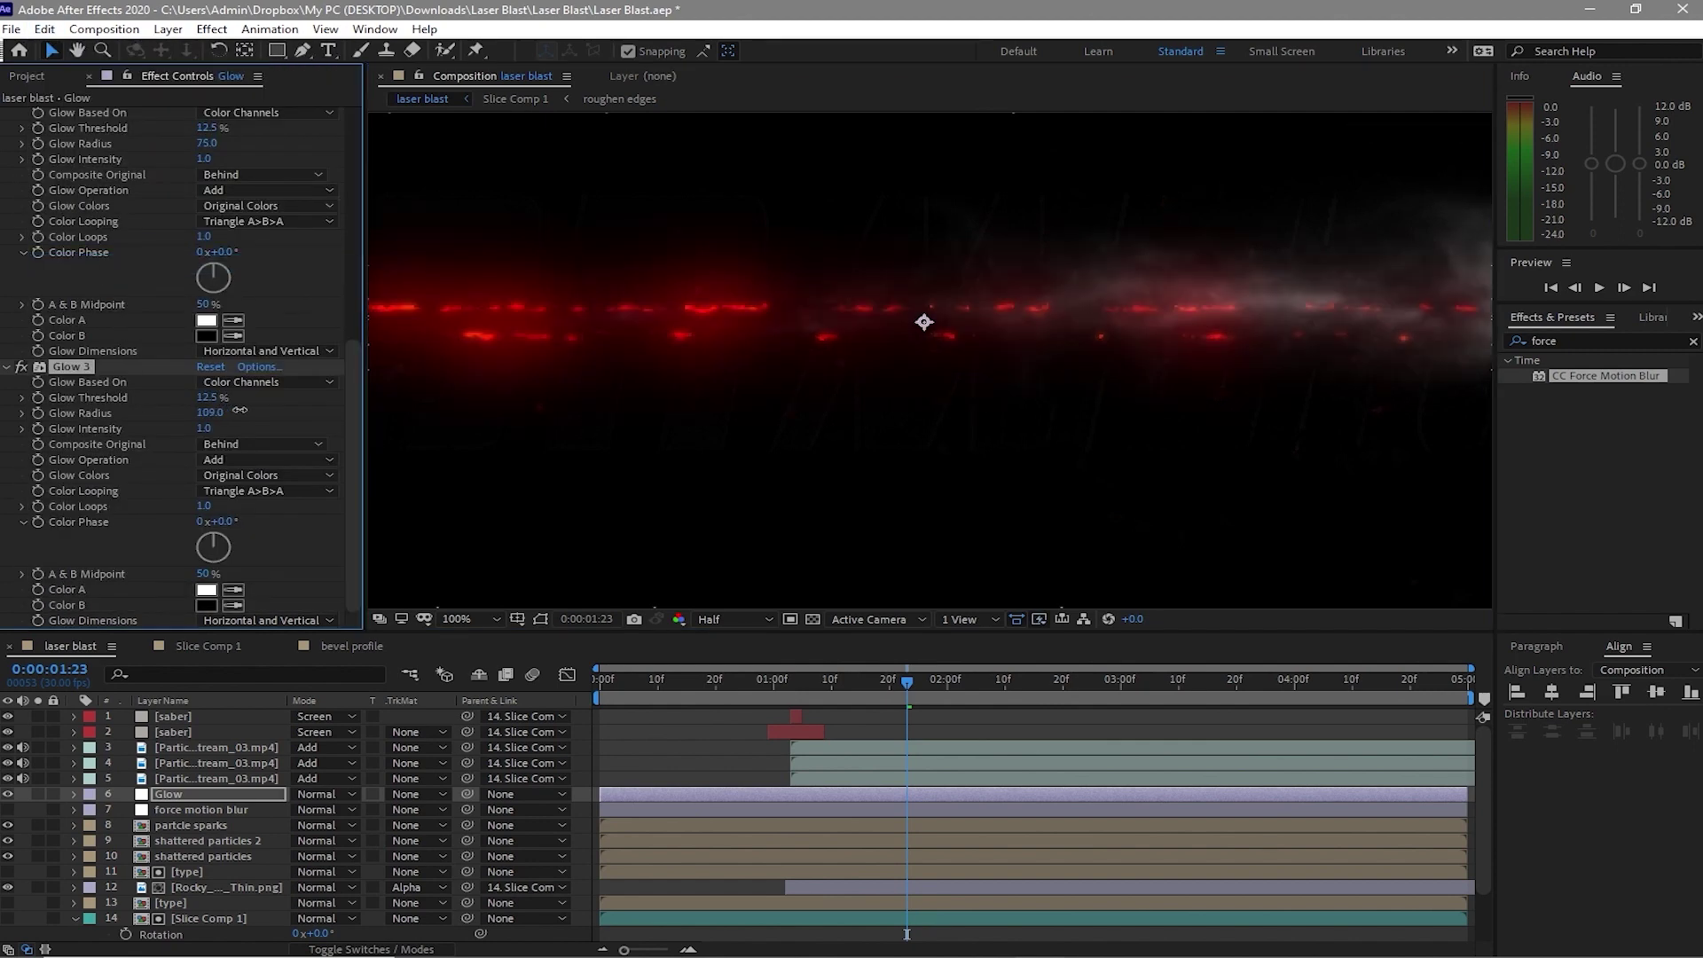
Add a Hue/Saturation effect to the Glow layer and set the lightness of its Cyans channel to 68
click(212, 29)
mouse_move(338, 472)
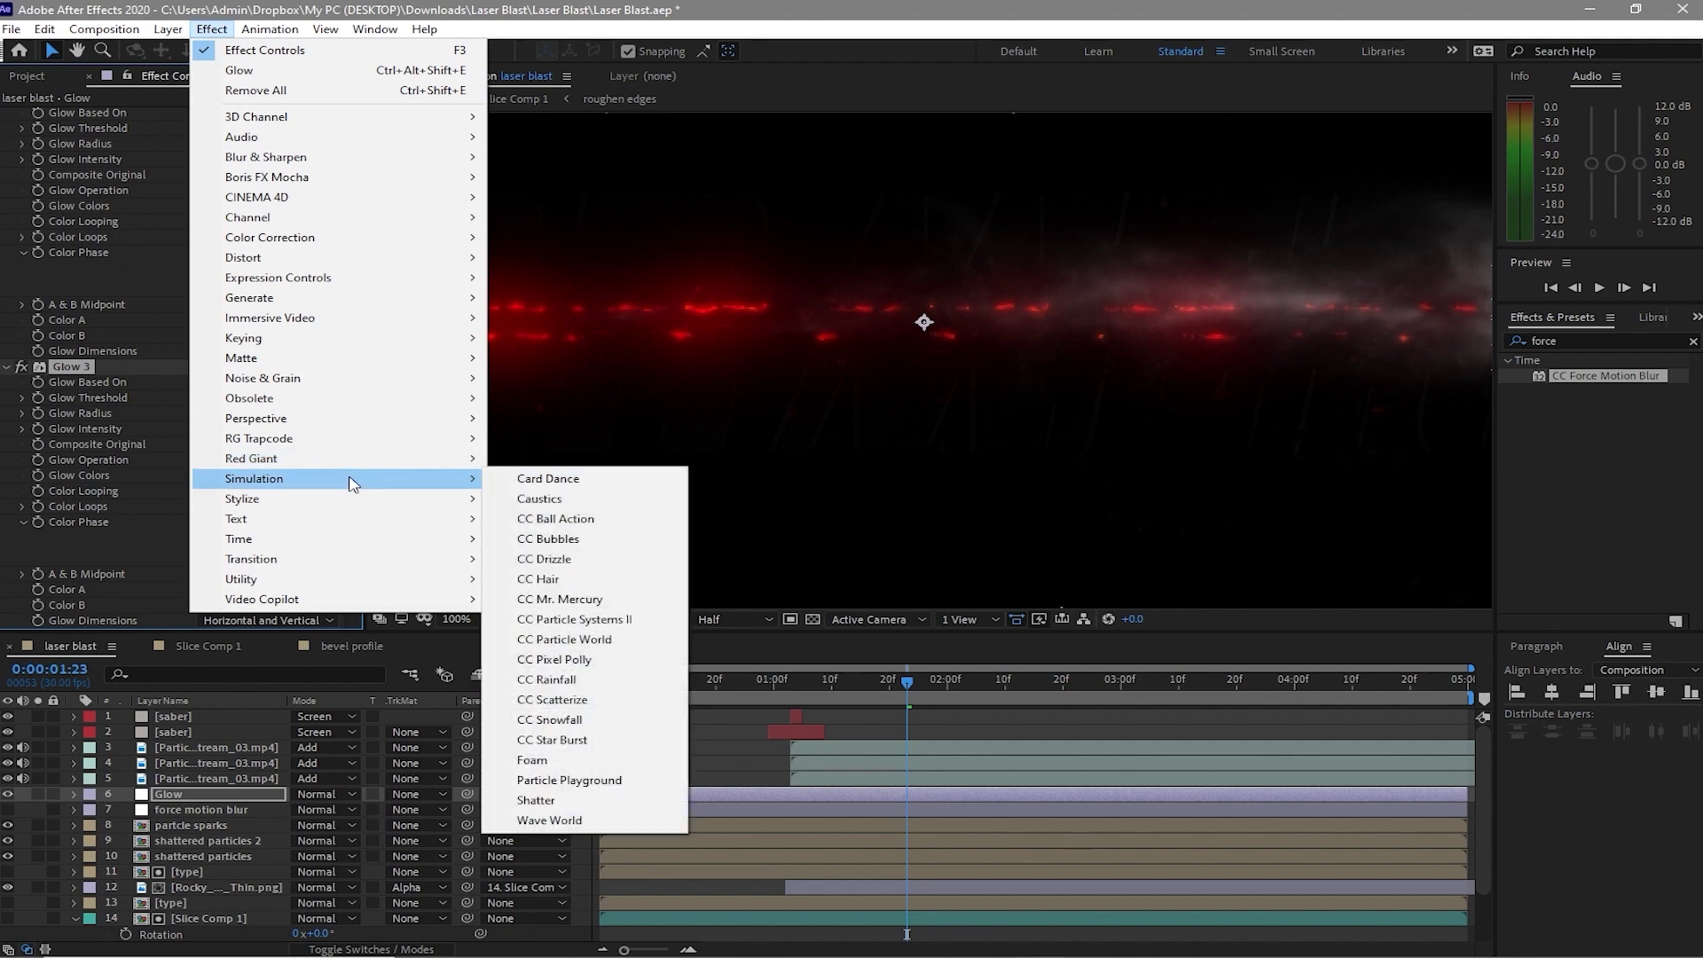
mouse_move(422, 240)
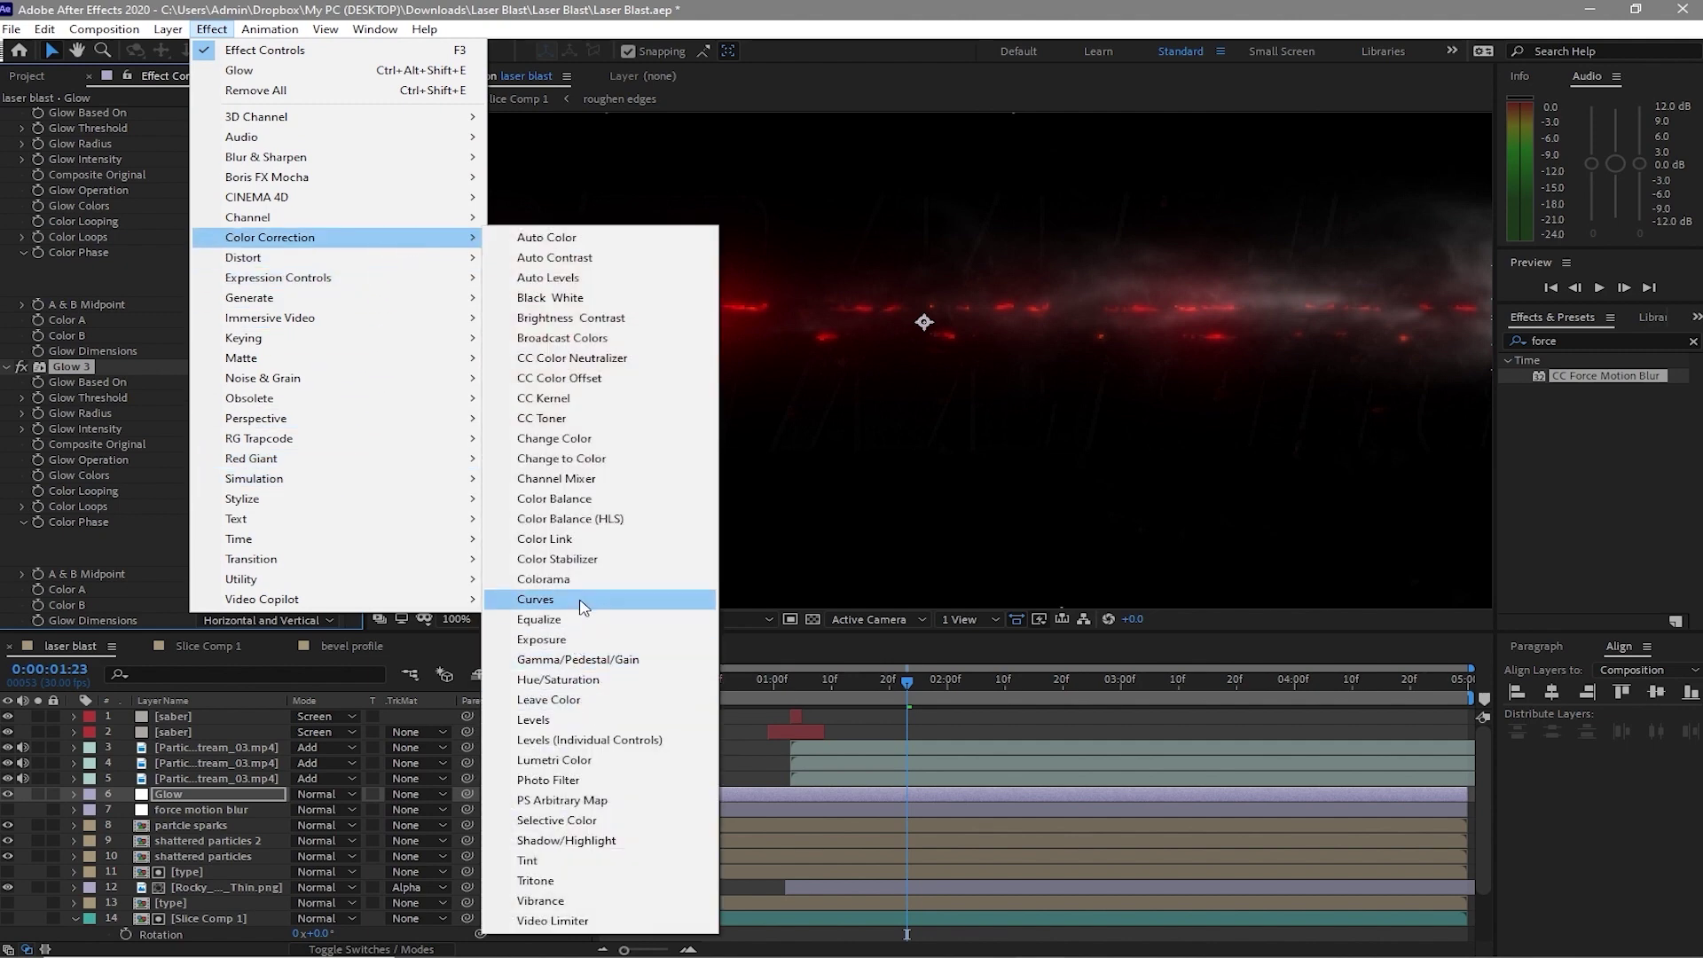
click(558, 680)
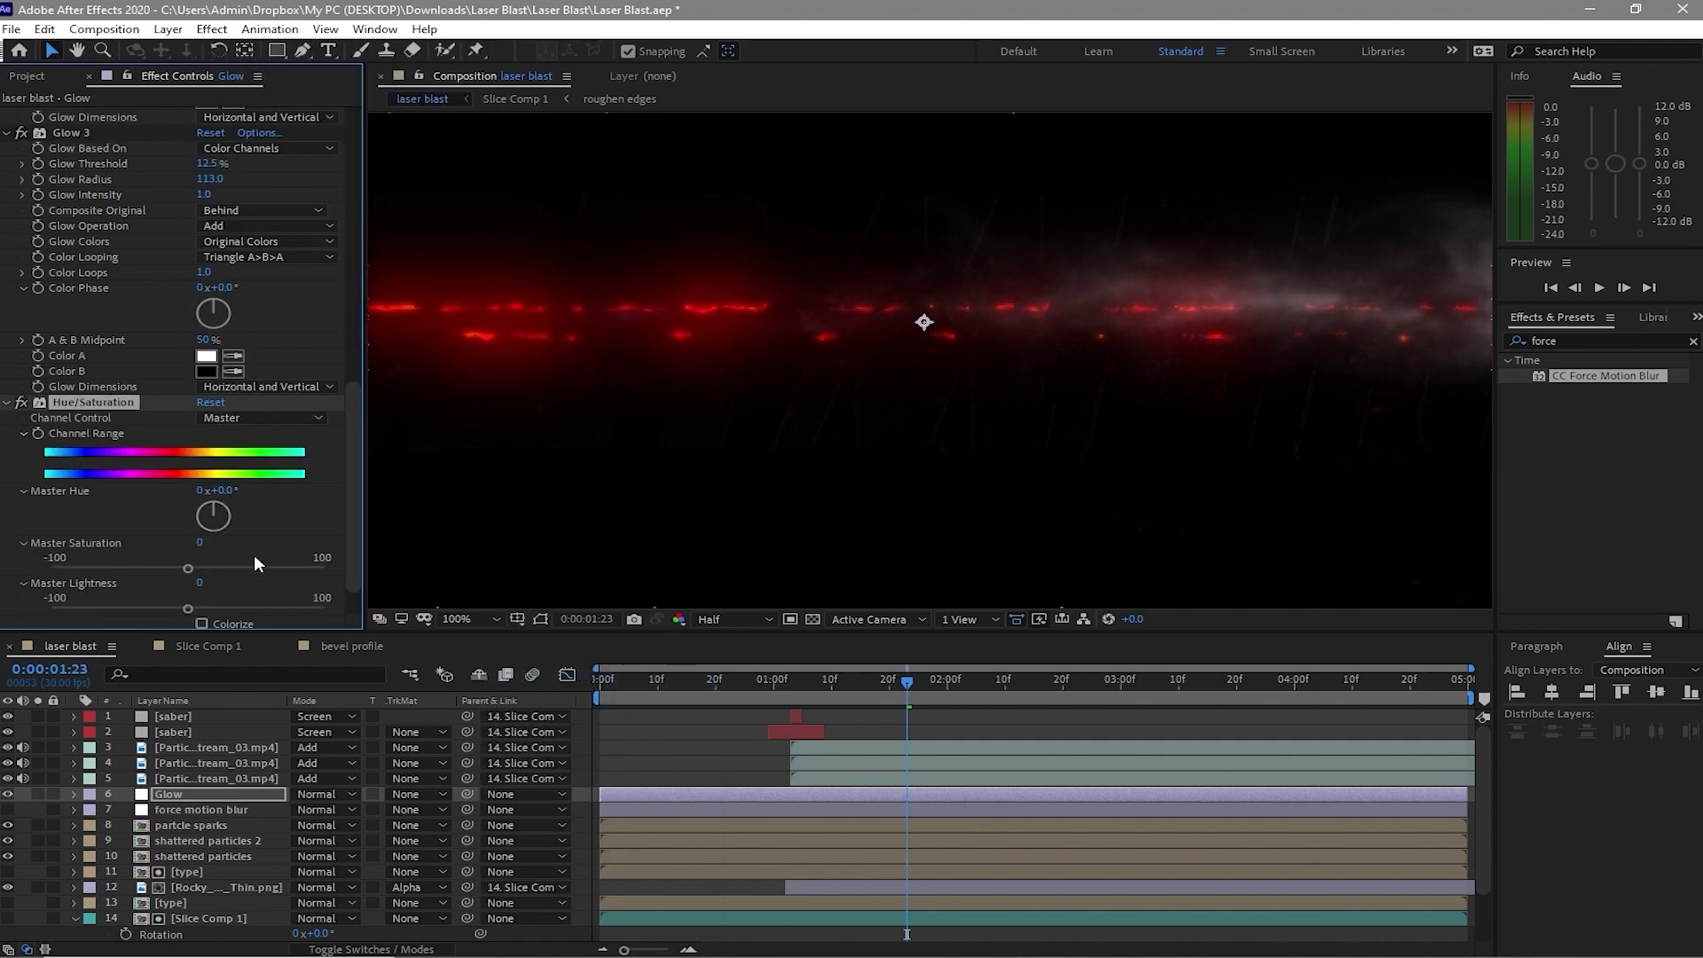
scroll(236, 559, down, 2)
click(313, 368)
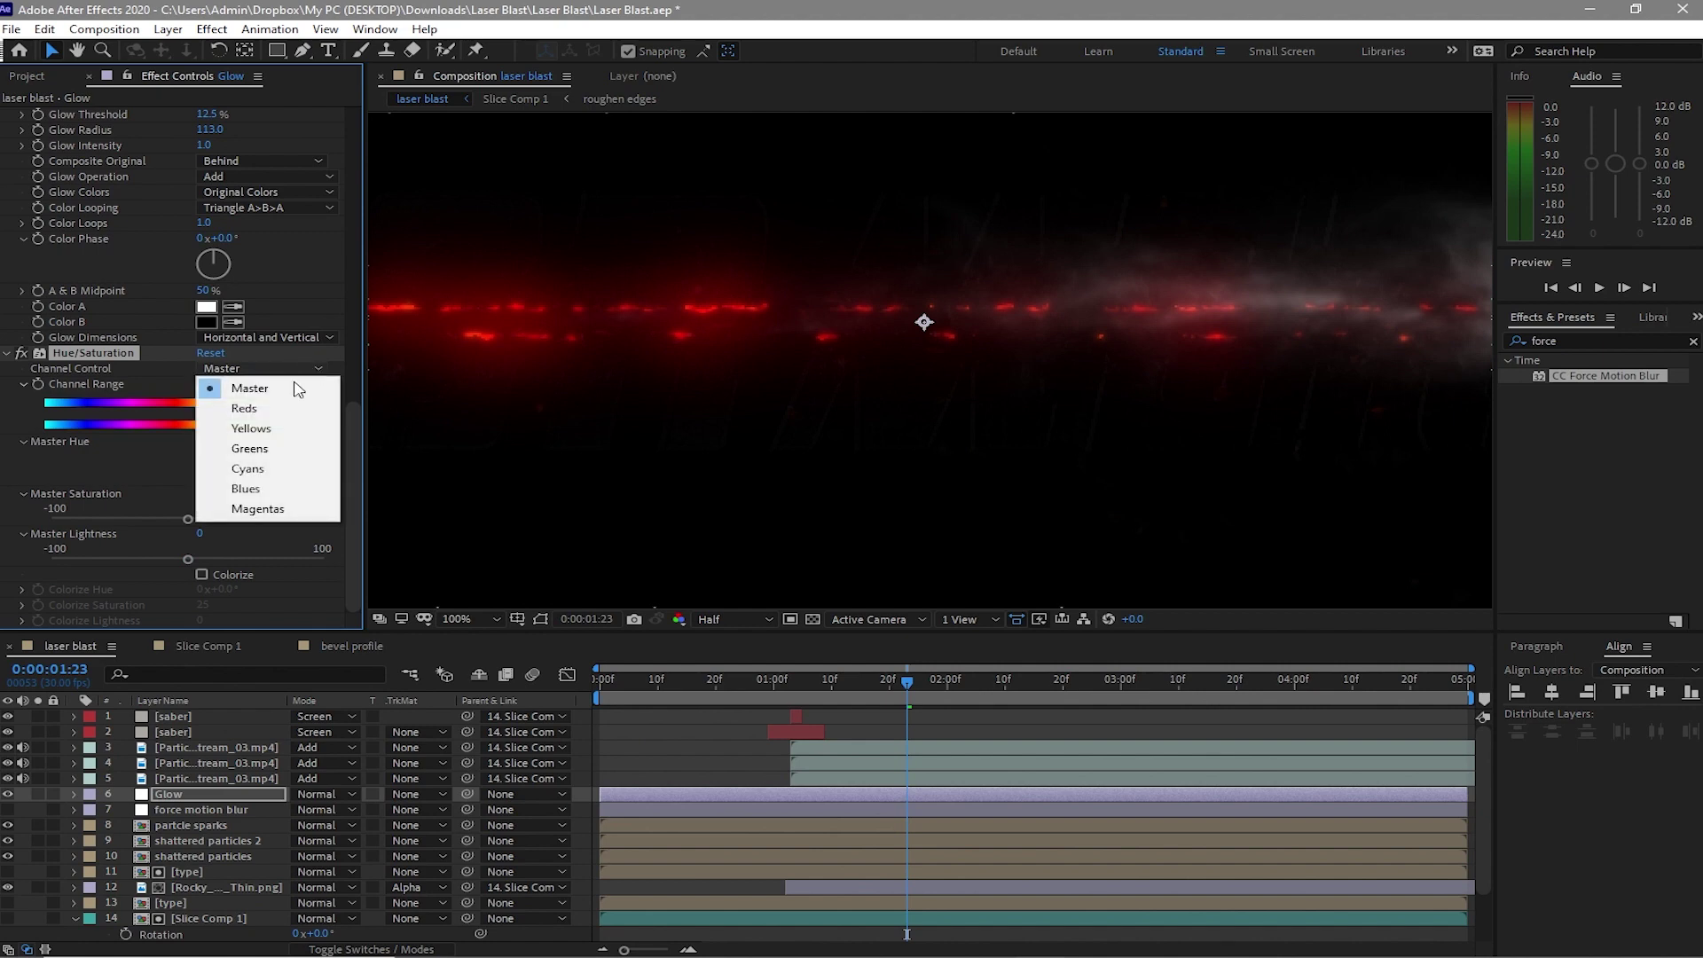
click(248, 470)
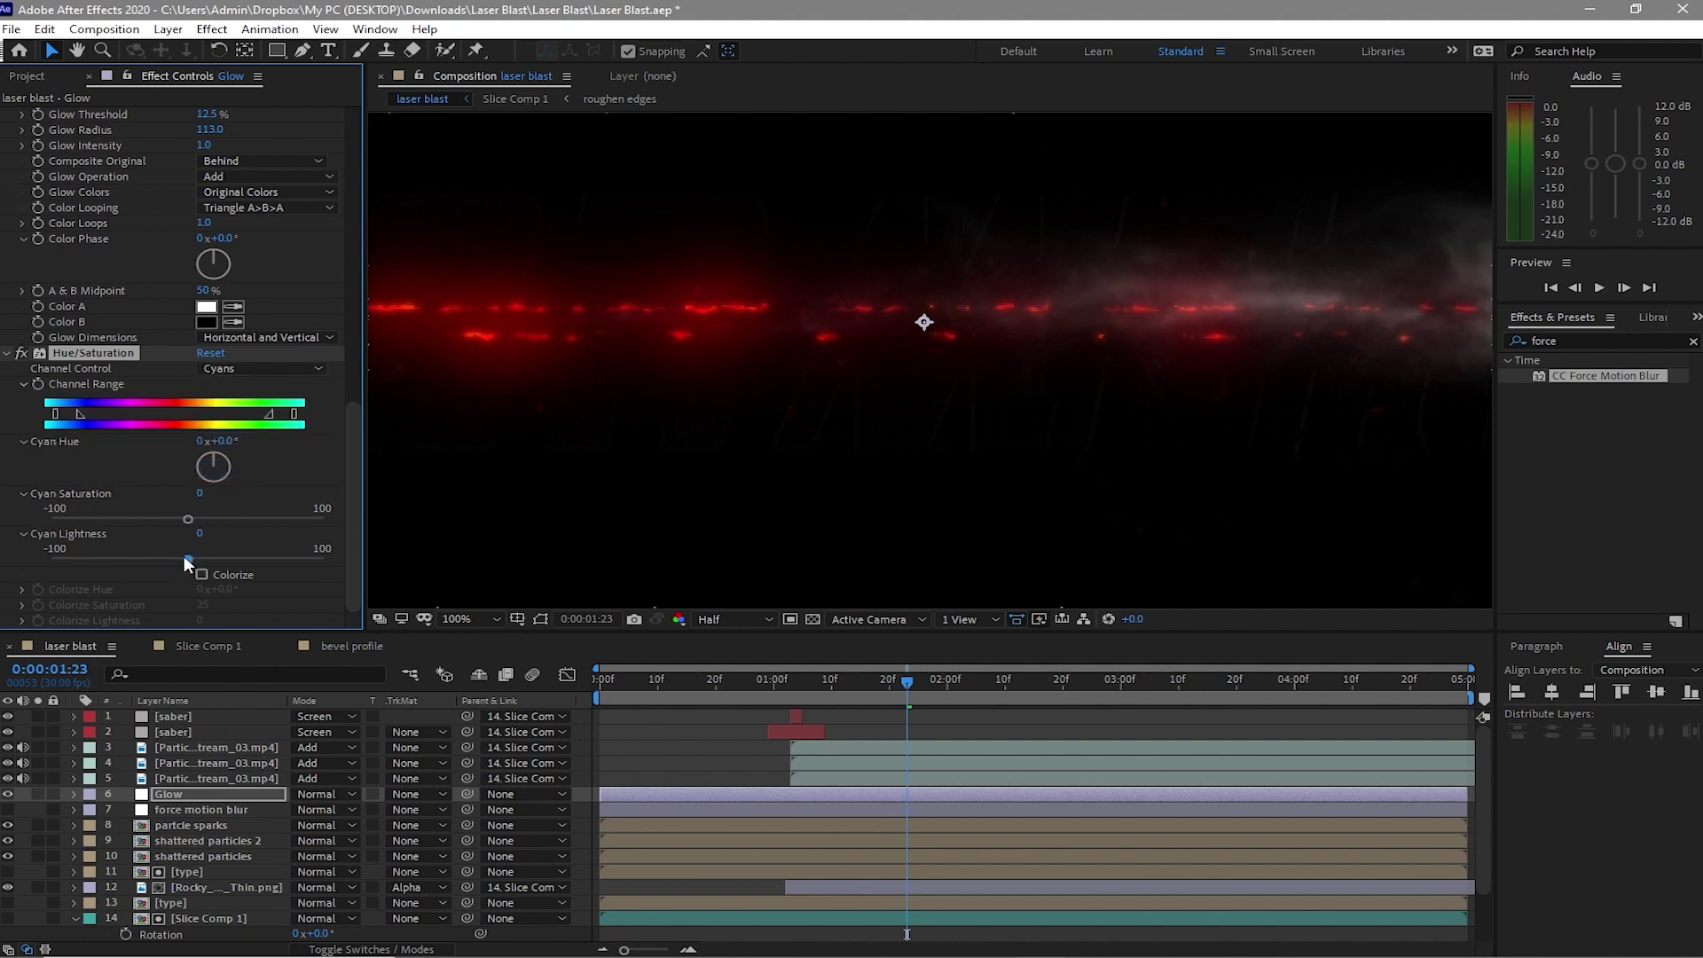
drag(184, 555, 254, 561)
Add a Curves effect to the Glow layer and bend the RGB curve upward to brighten the midtones
click(210, 30)
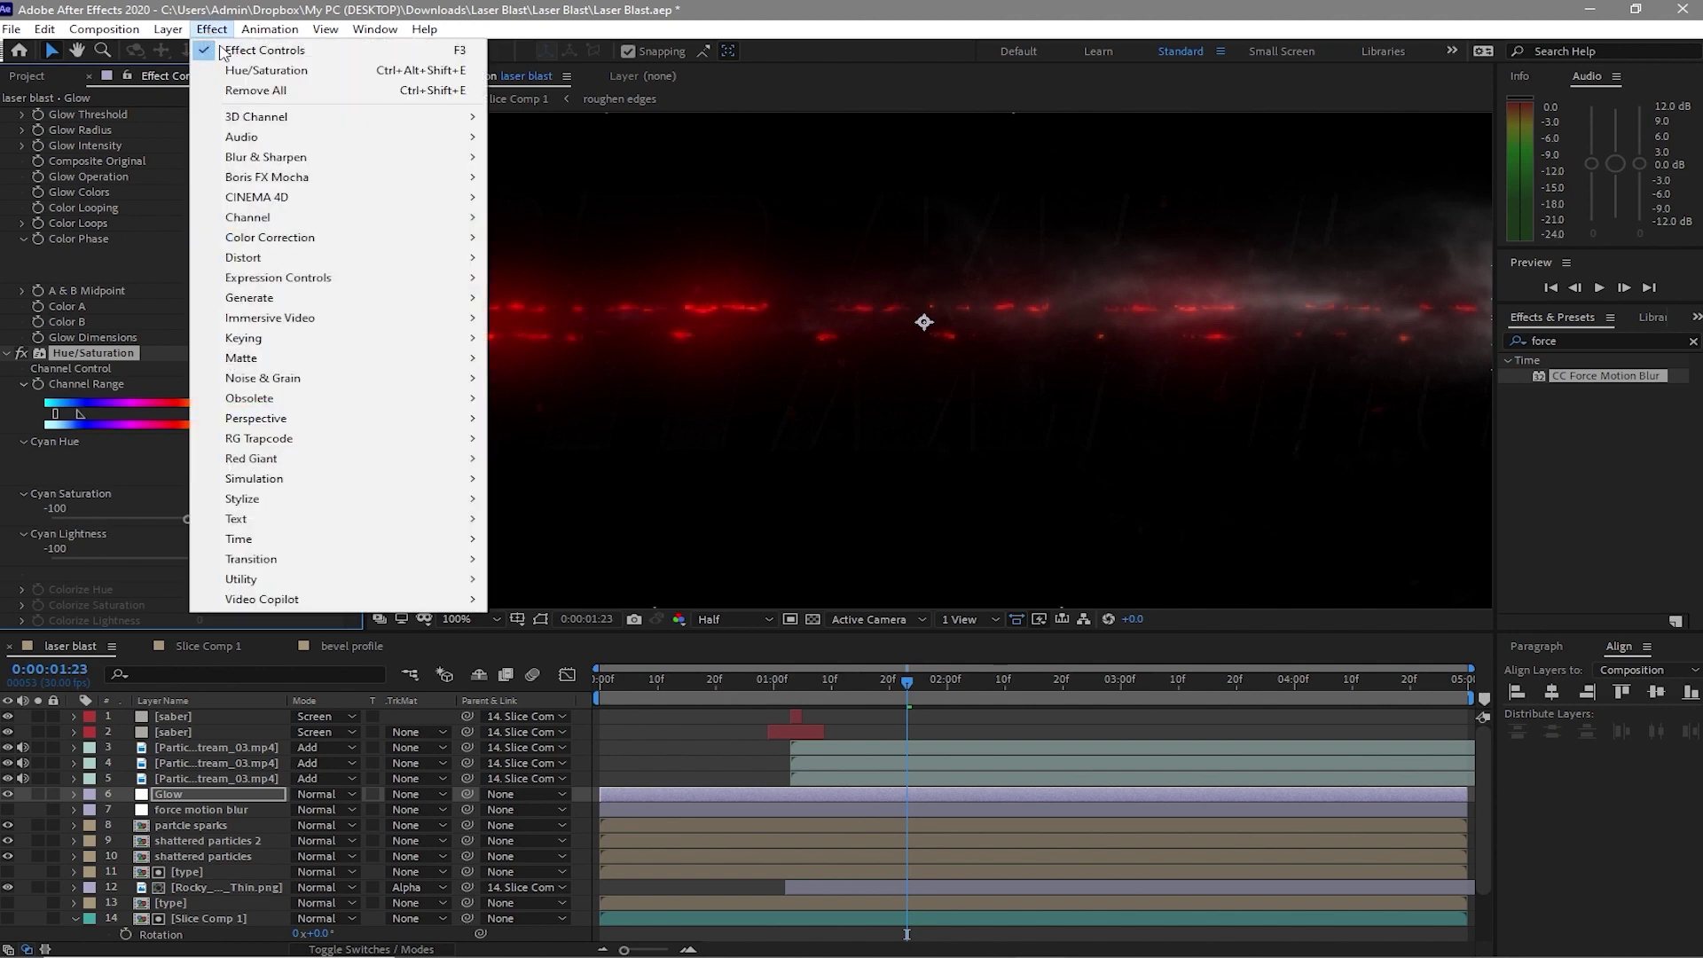
mouse_move(455, 238)
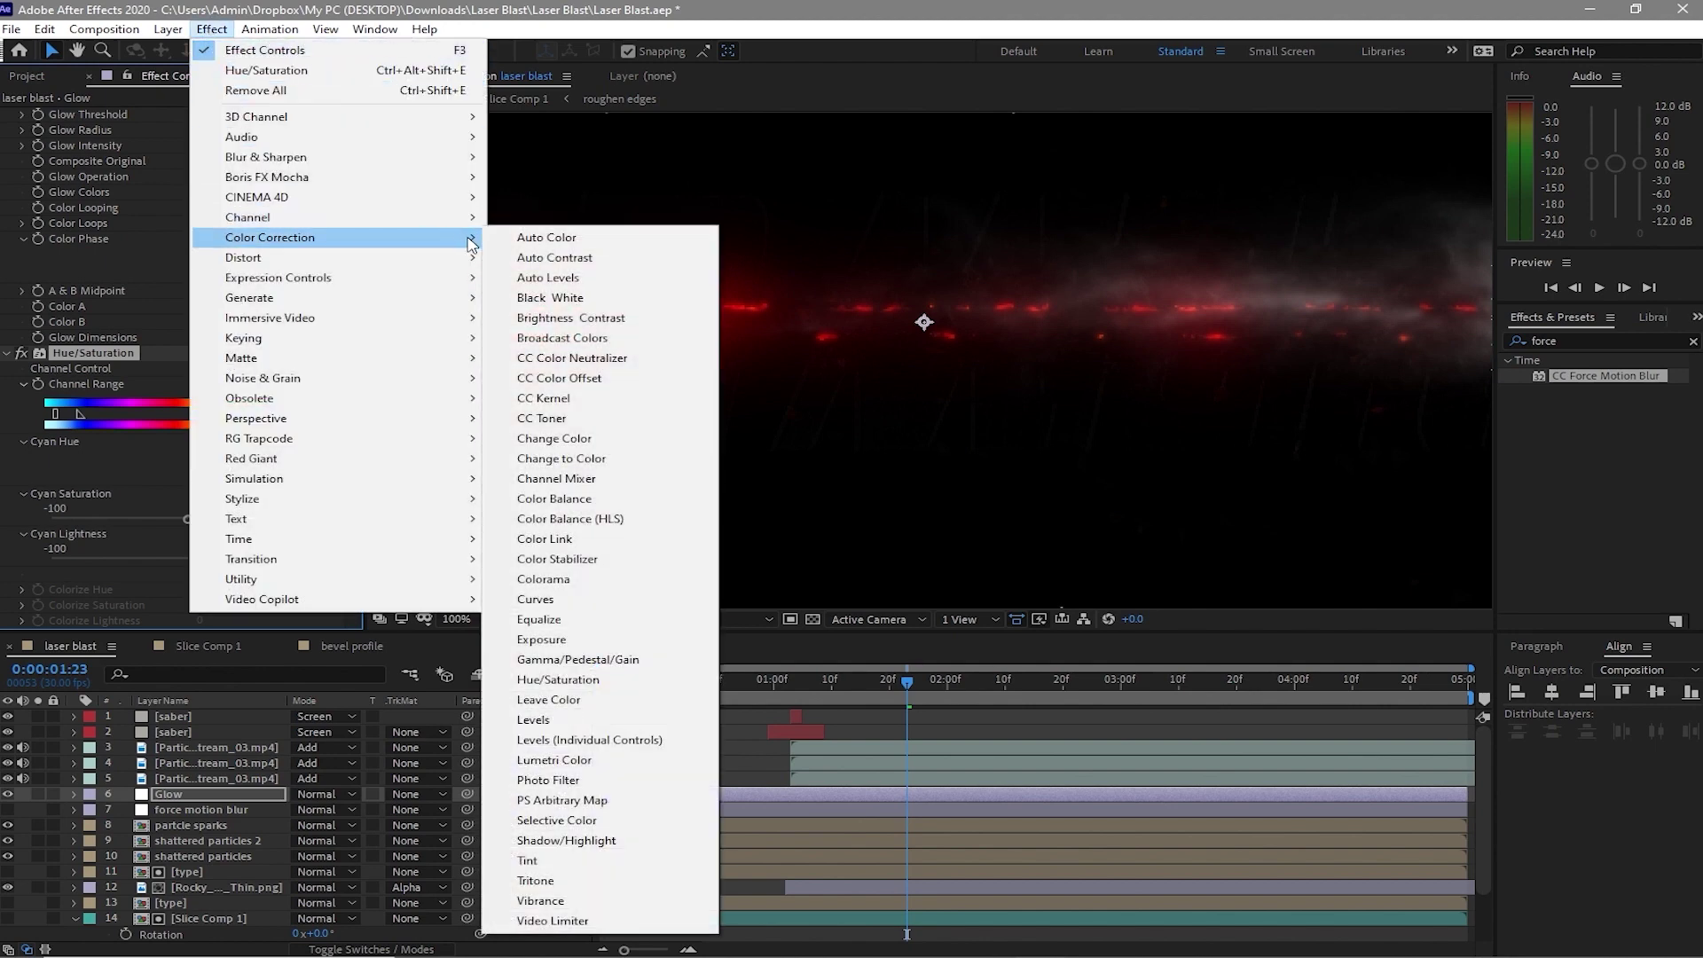
click(536, 600)
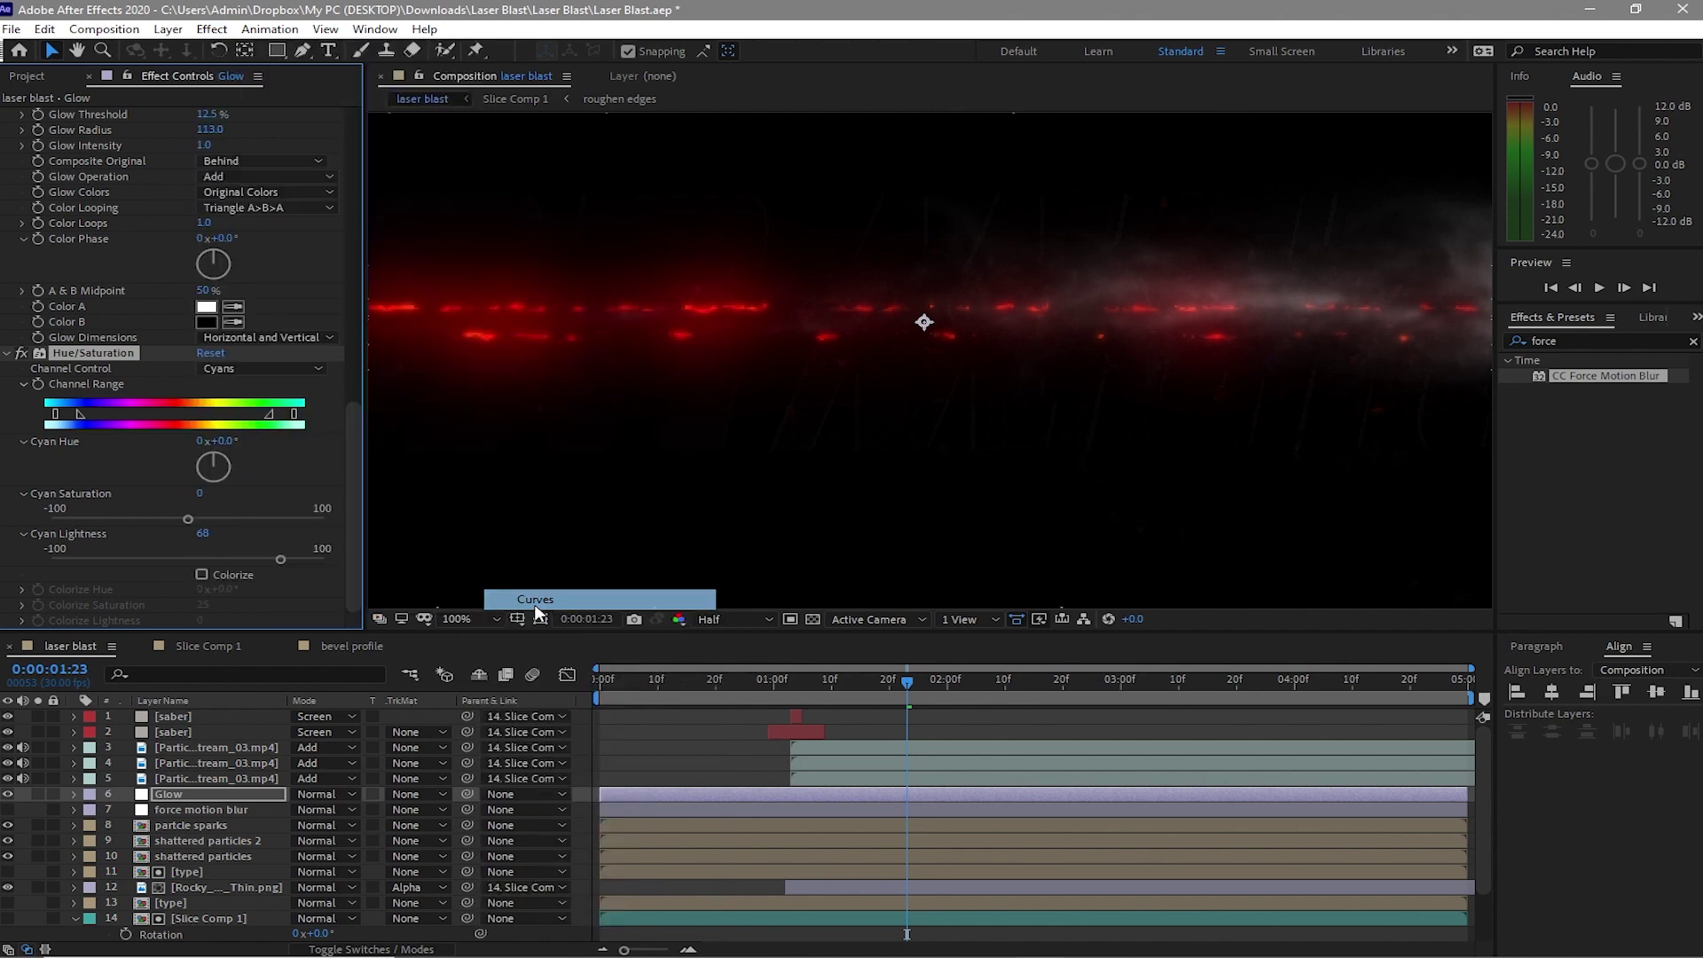
drag(178, 444, 136, 455)
Set the Glow layer's blending mode to Screen and return to the start of the composition
click(354, 793)
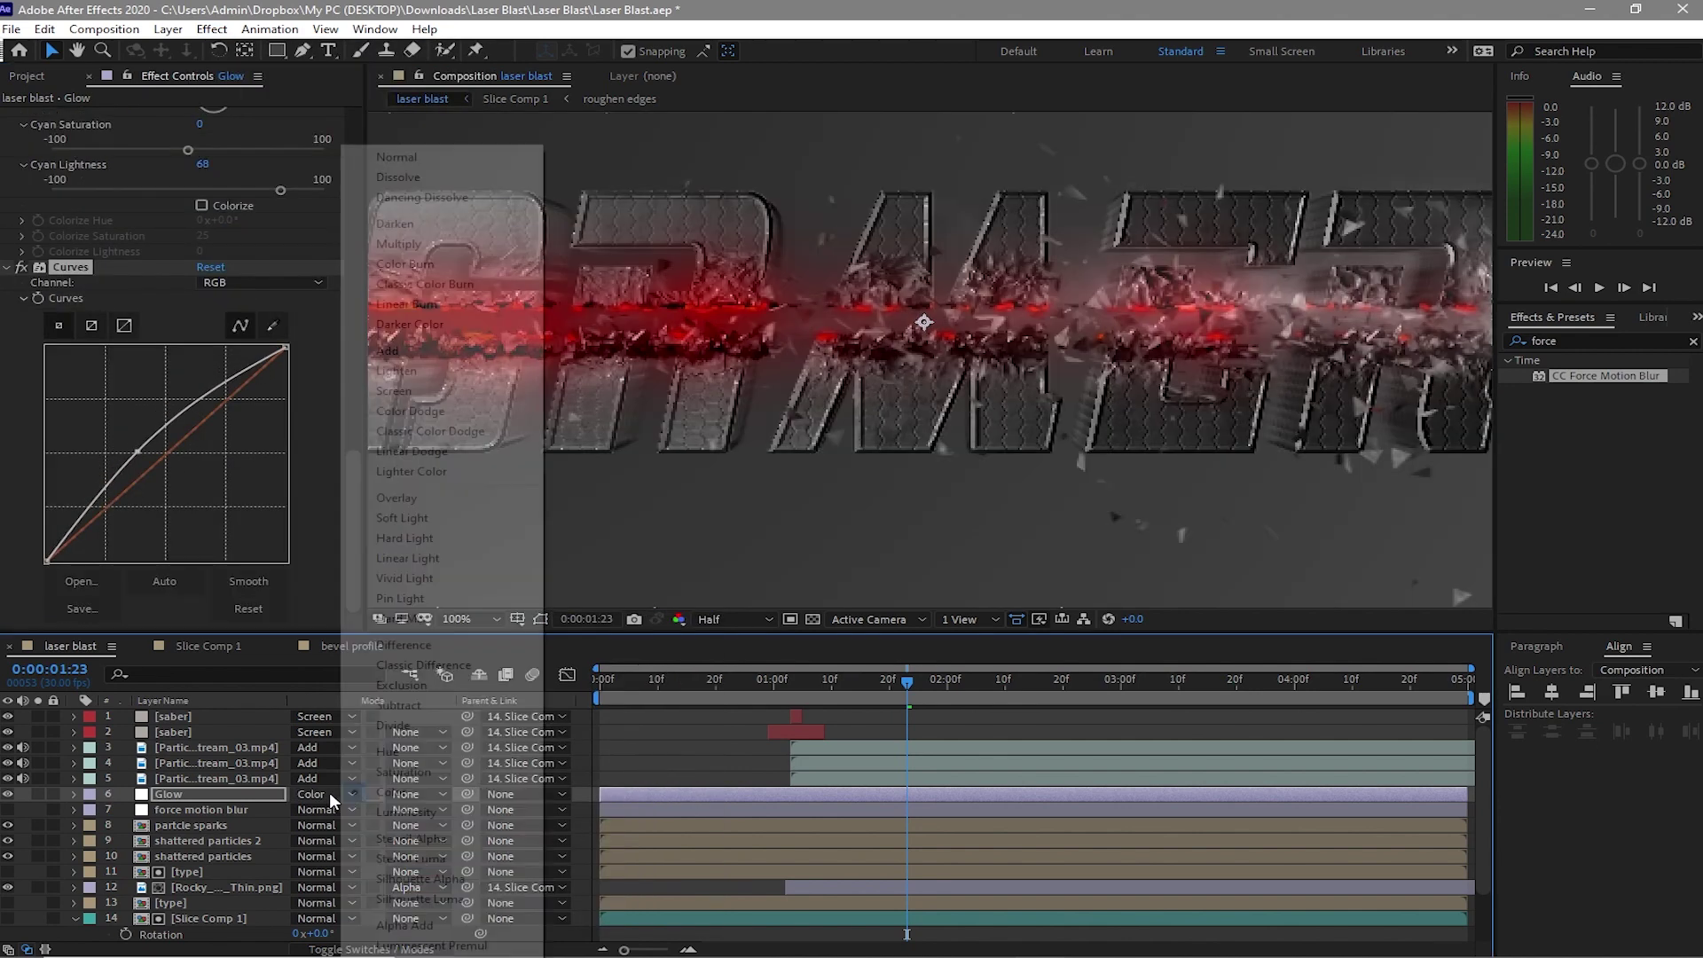
click(392, 392)
key(Home)
key(comma)
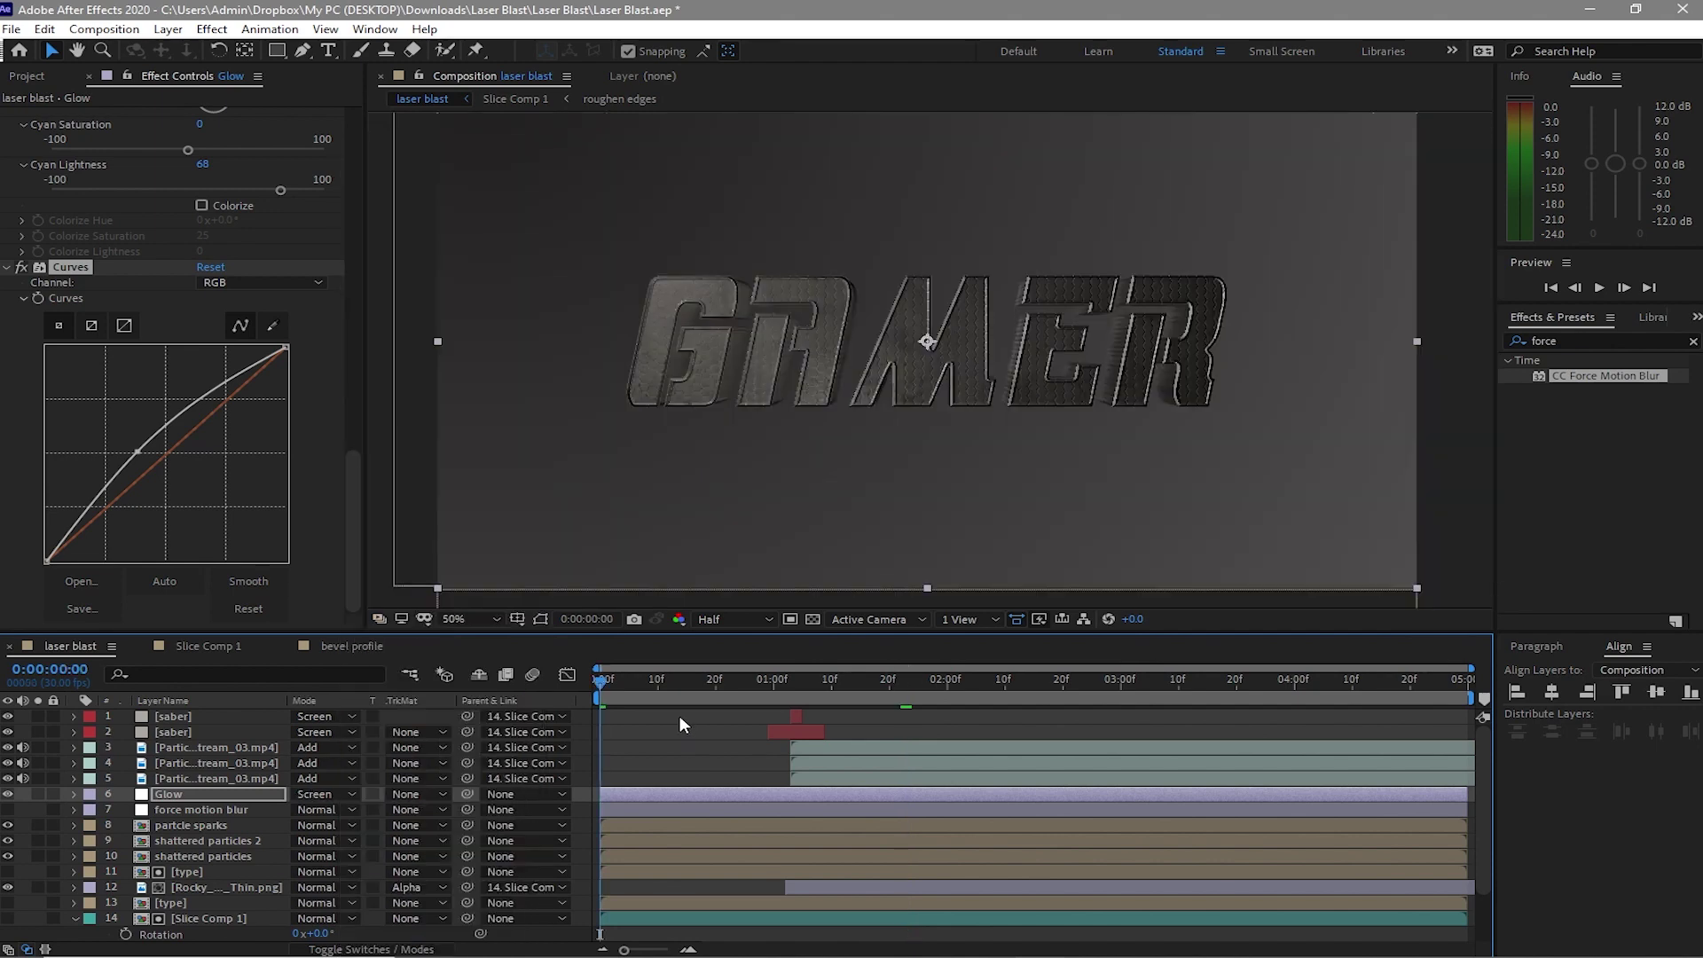
Create another adjustment layer and move it to the top of the layer stack, above both saber layers
click(181, 32)
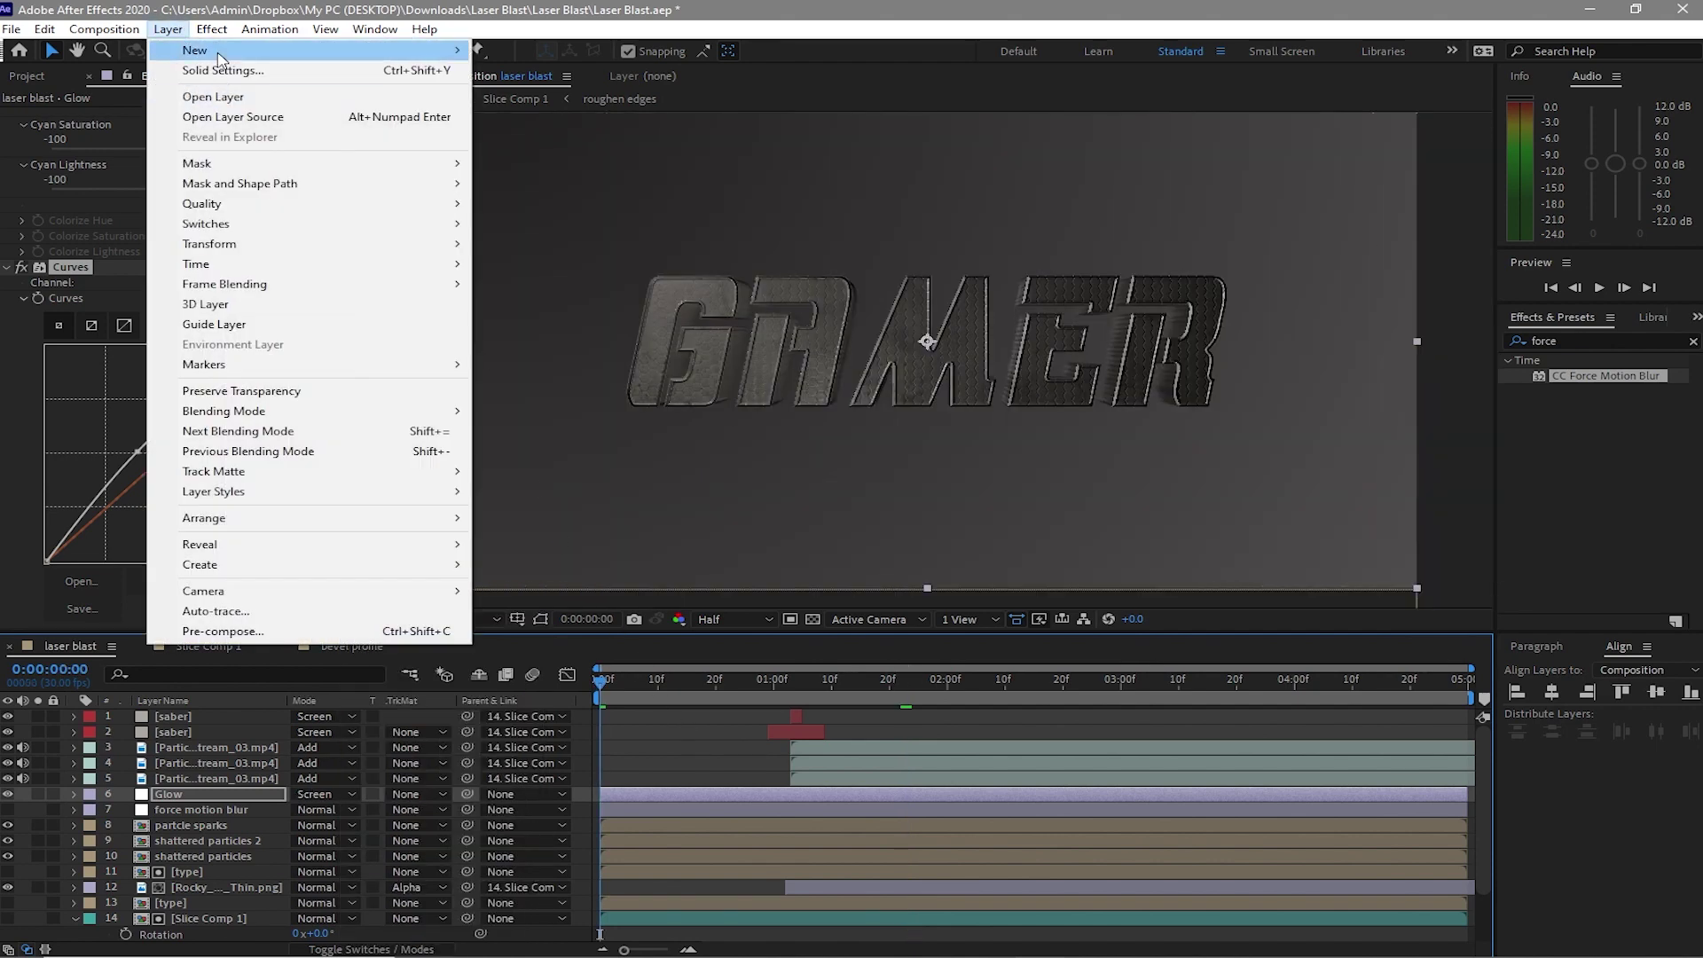
mouse_move(204, 49)
click(550, 170)
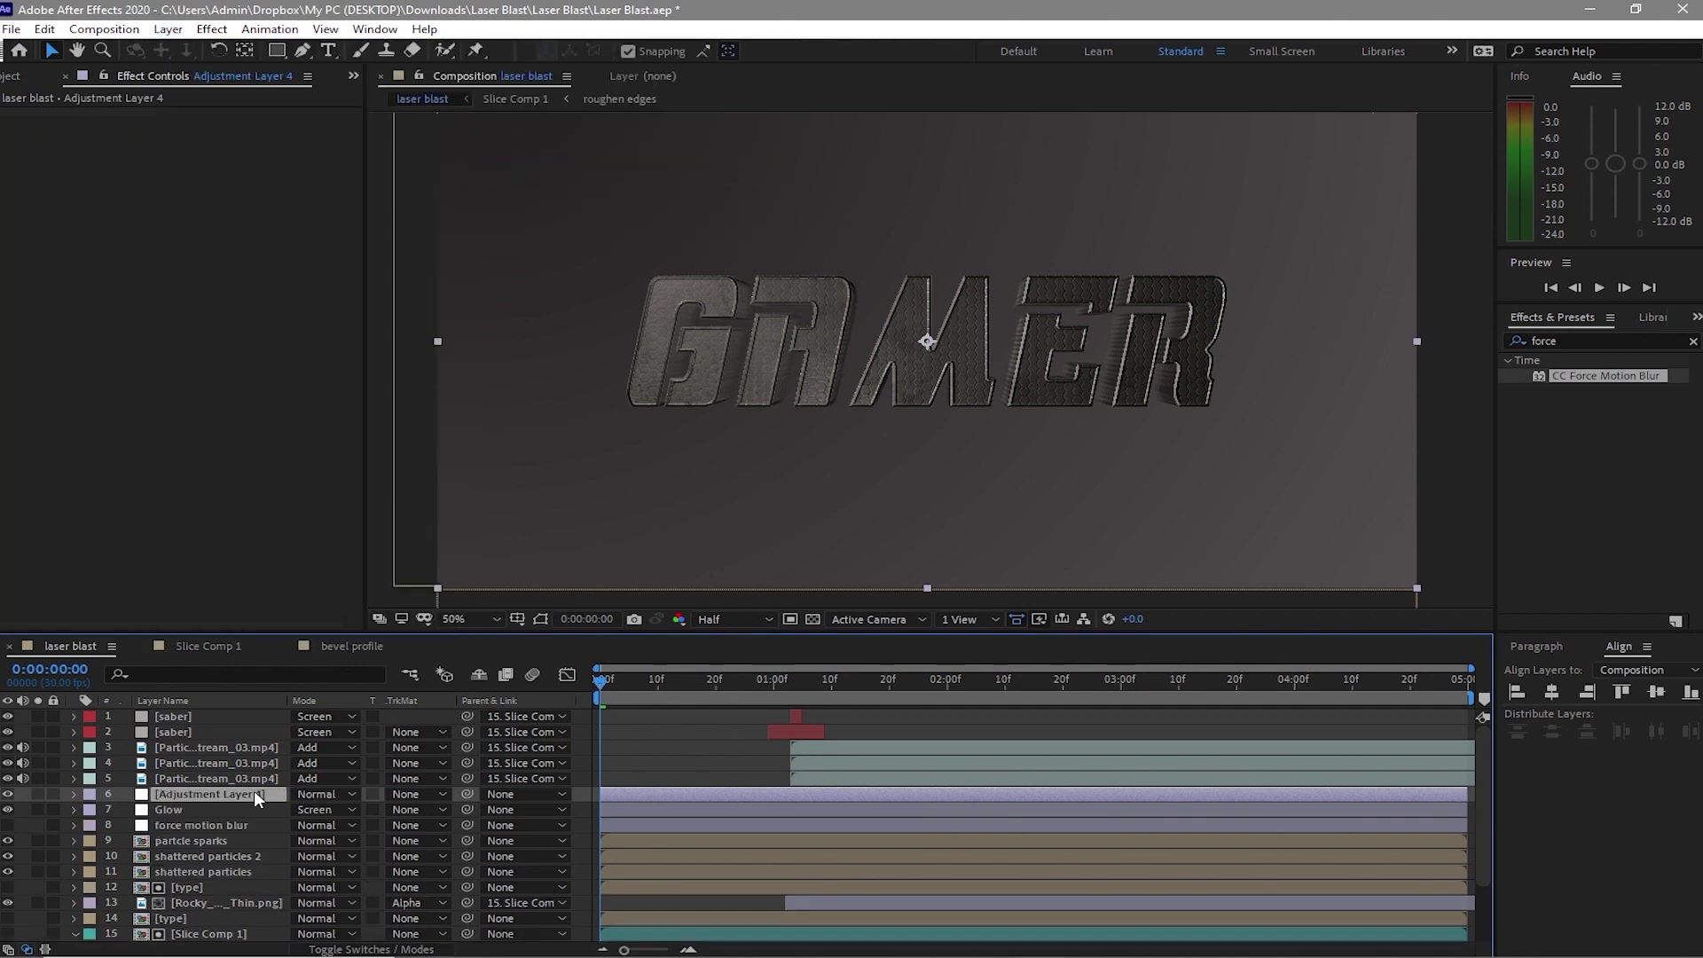
drag(254, 790, 254, 719)
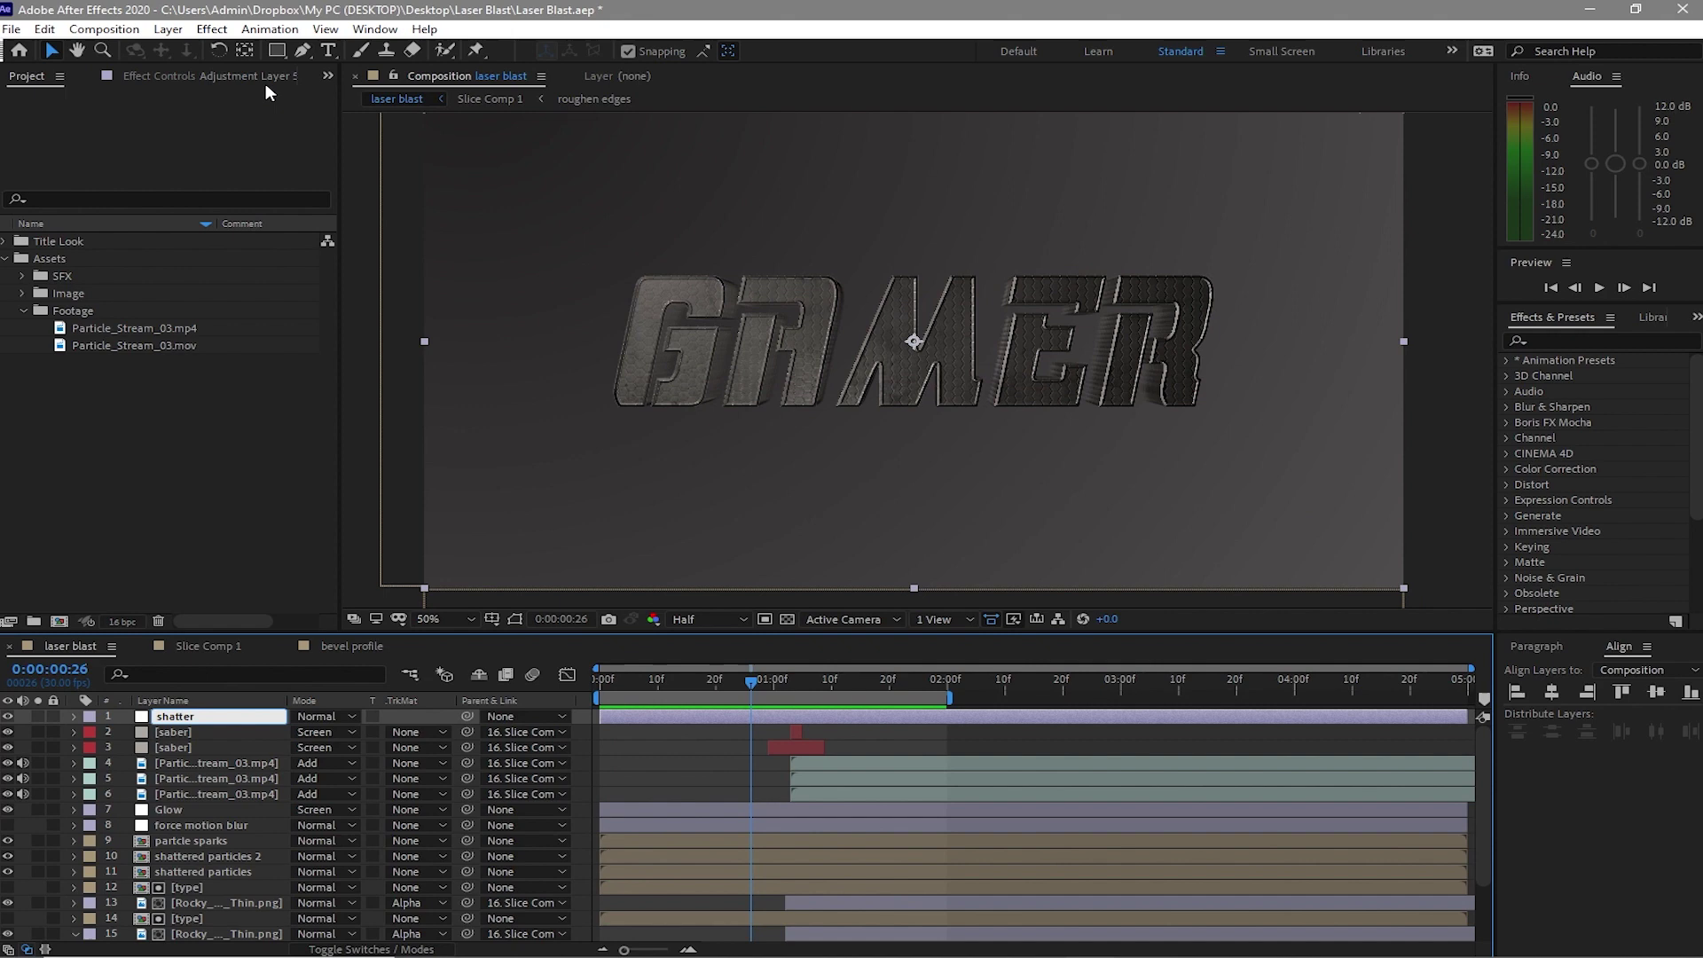
Add a Slider Control and a Transform effect to the top adjustment layer
click(212, 29)
mouse_move(277, 278)
click(560, 399)
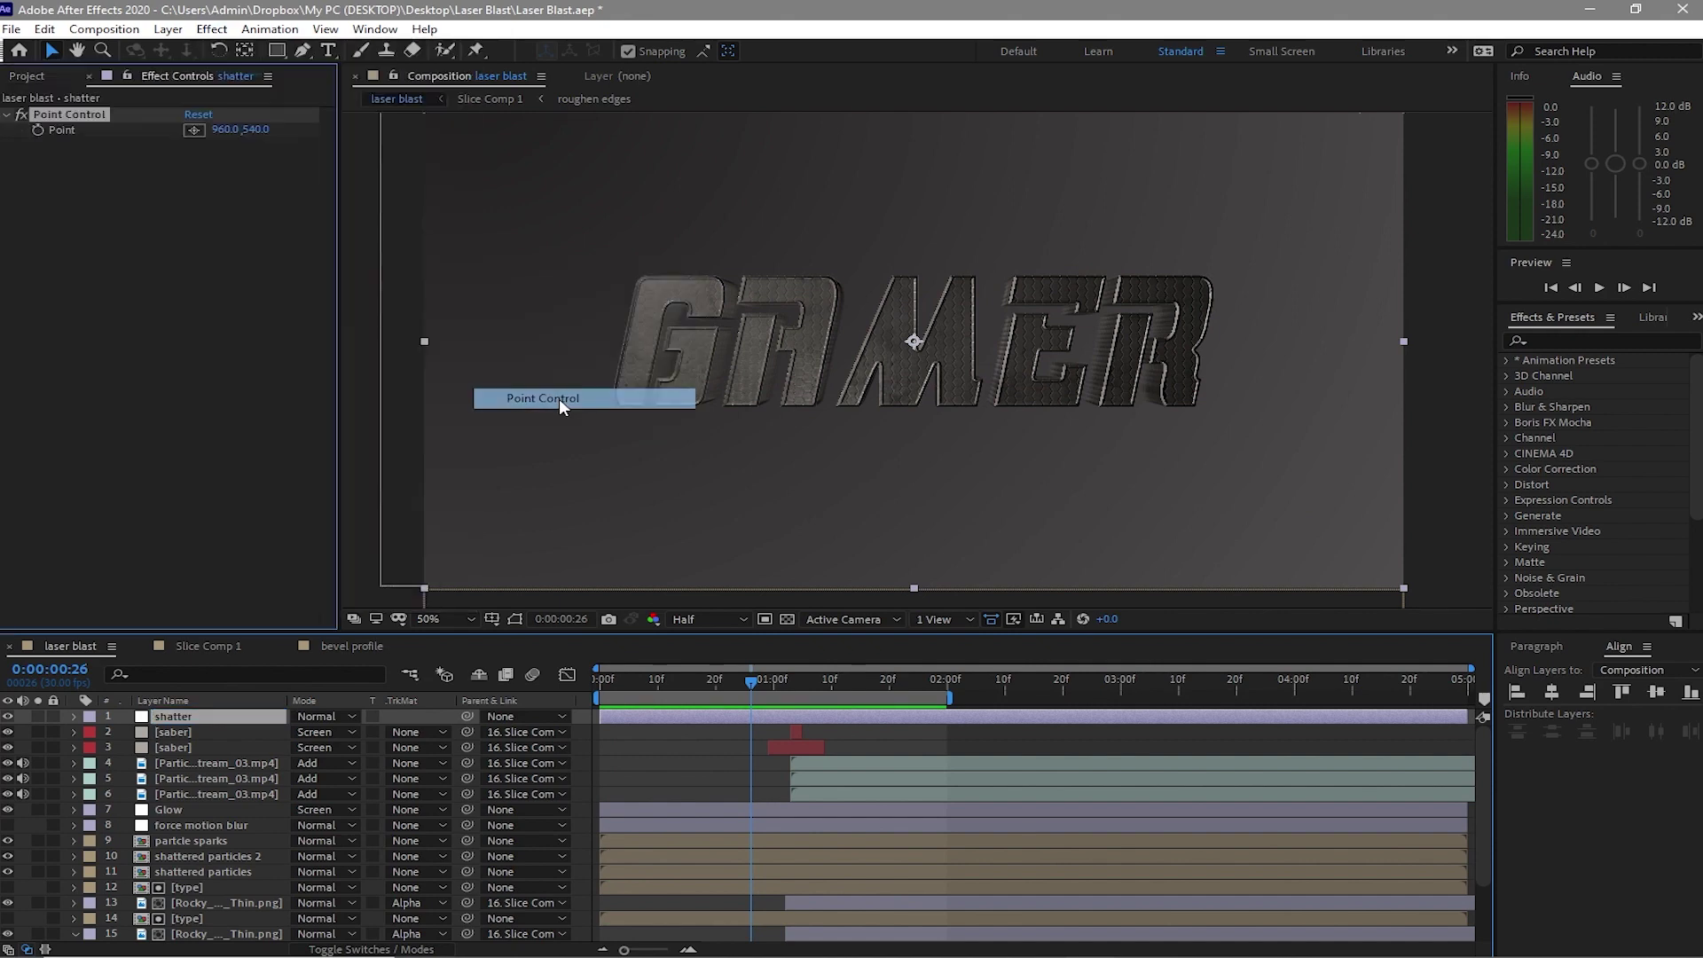
click(212, 29)
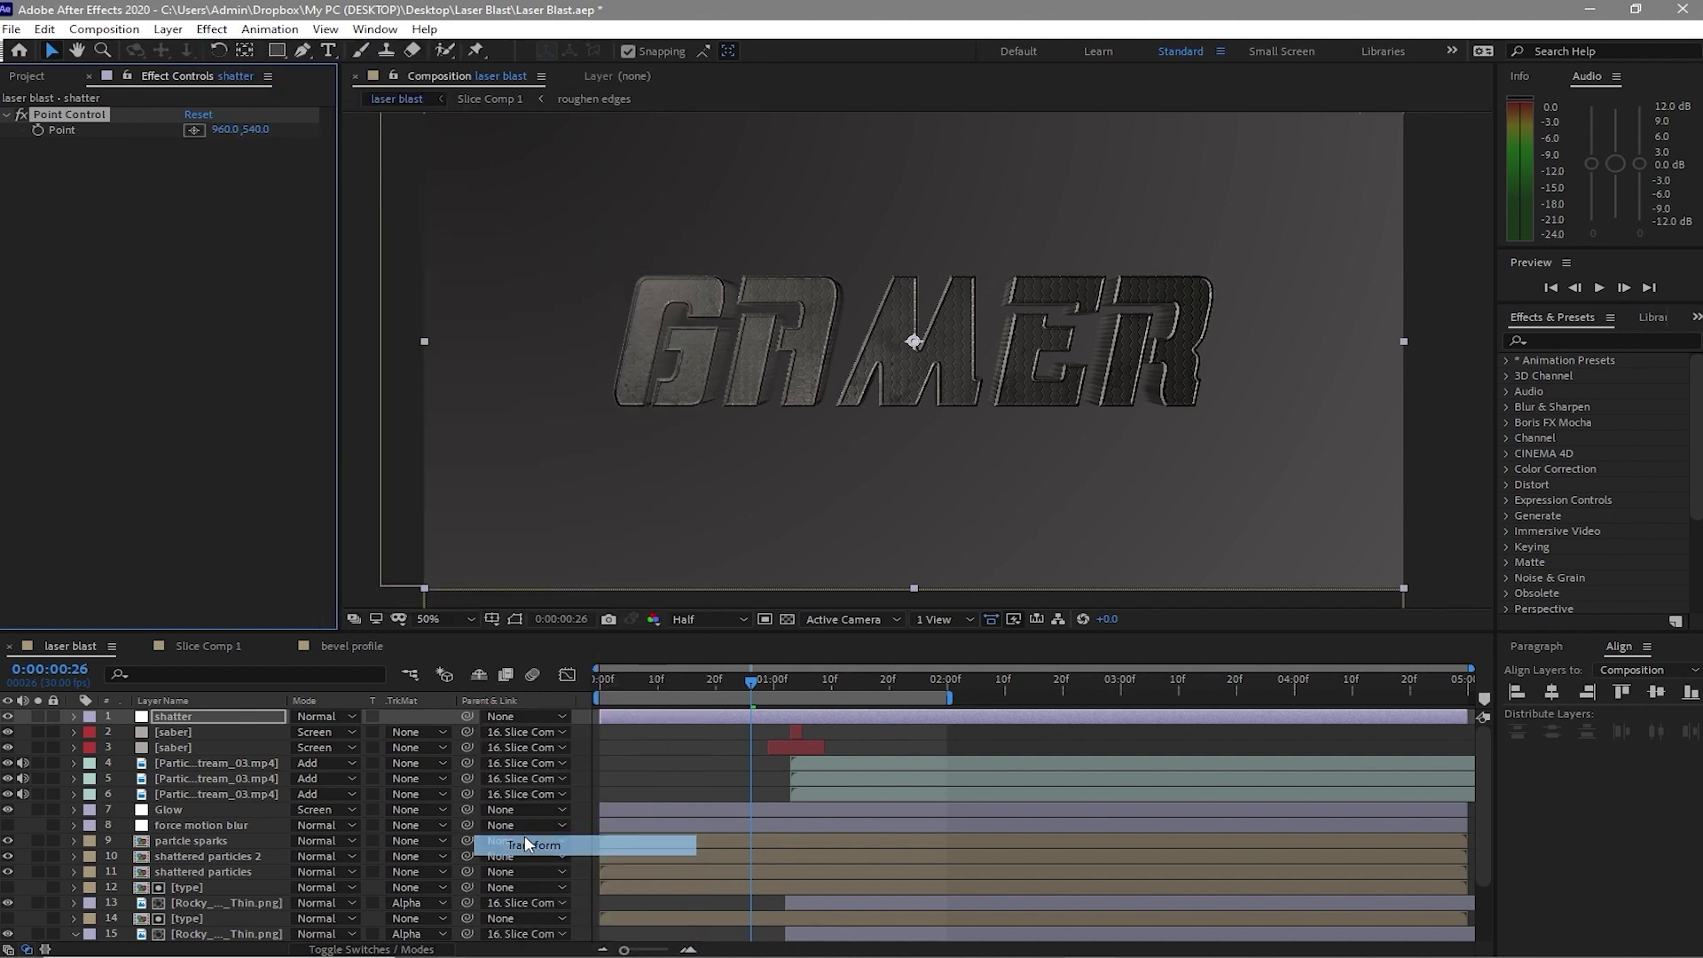
drag(636, 843, 206, 585)
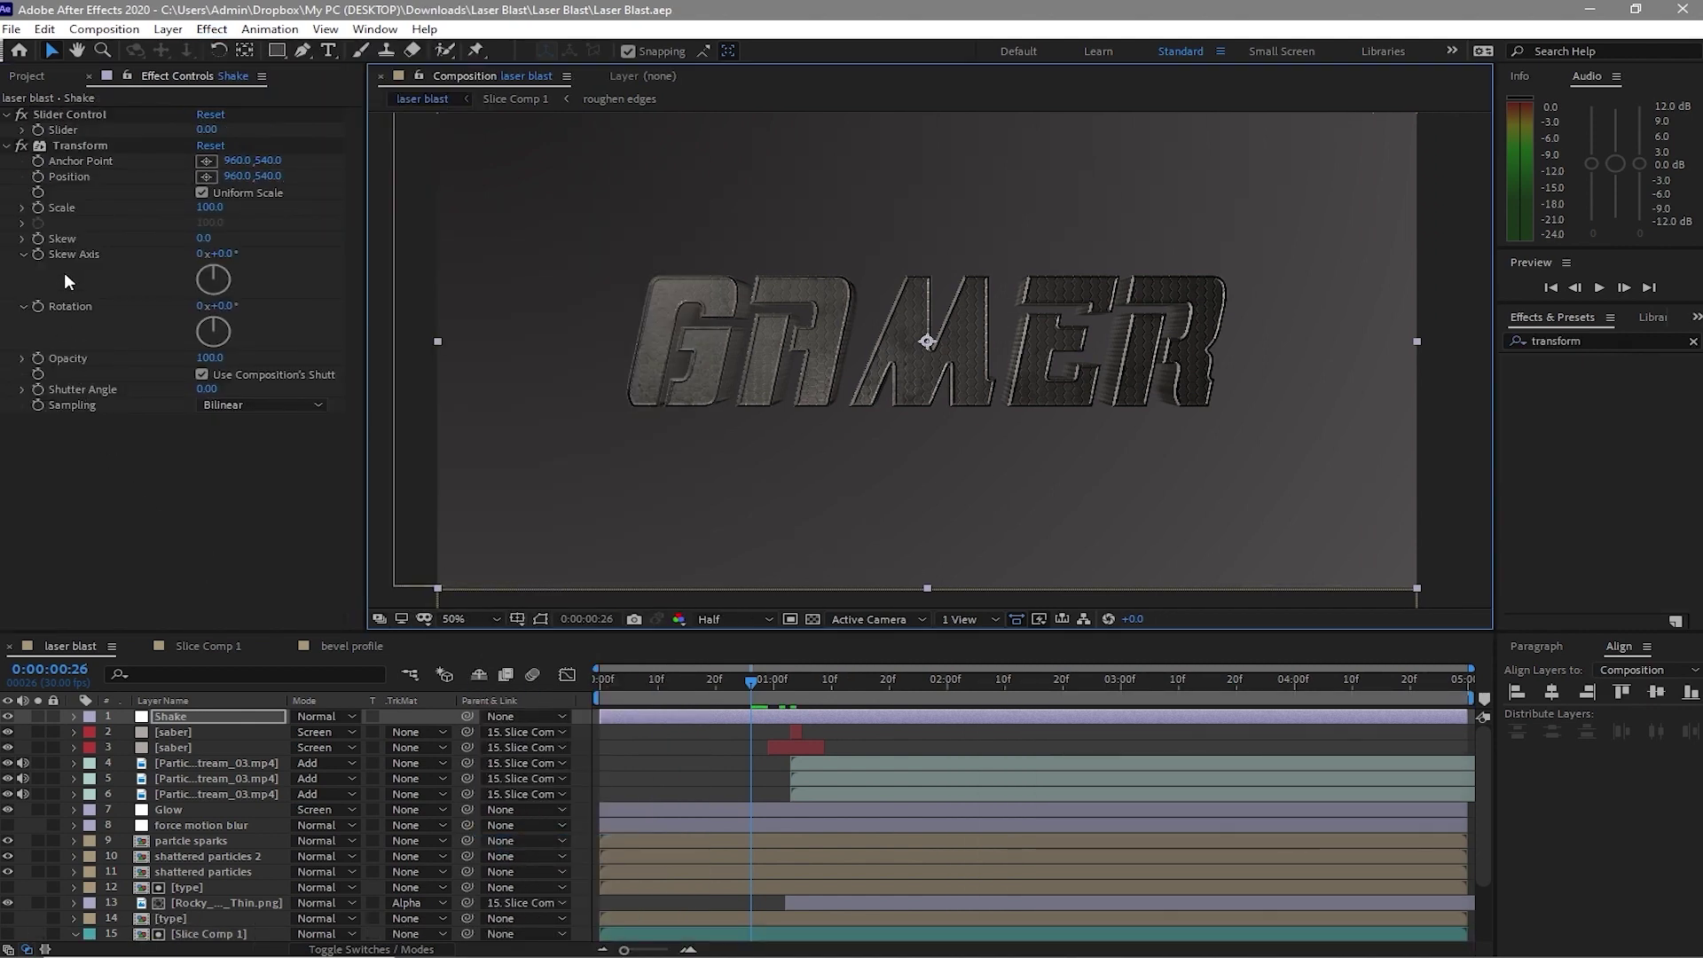
Give the Transform effect's Position a wiggle expression with frequency 7.6 and its amplitude linked to the Slider Control
alt+click(37, 176)
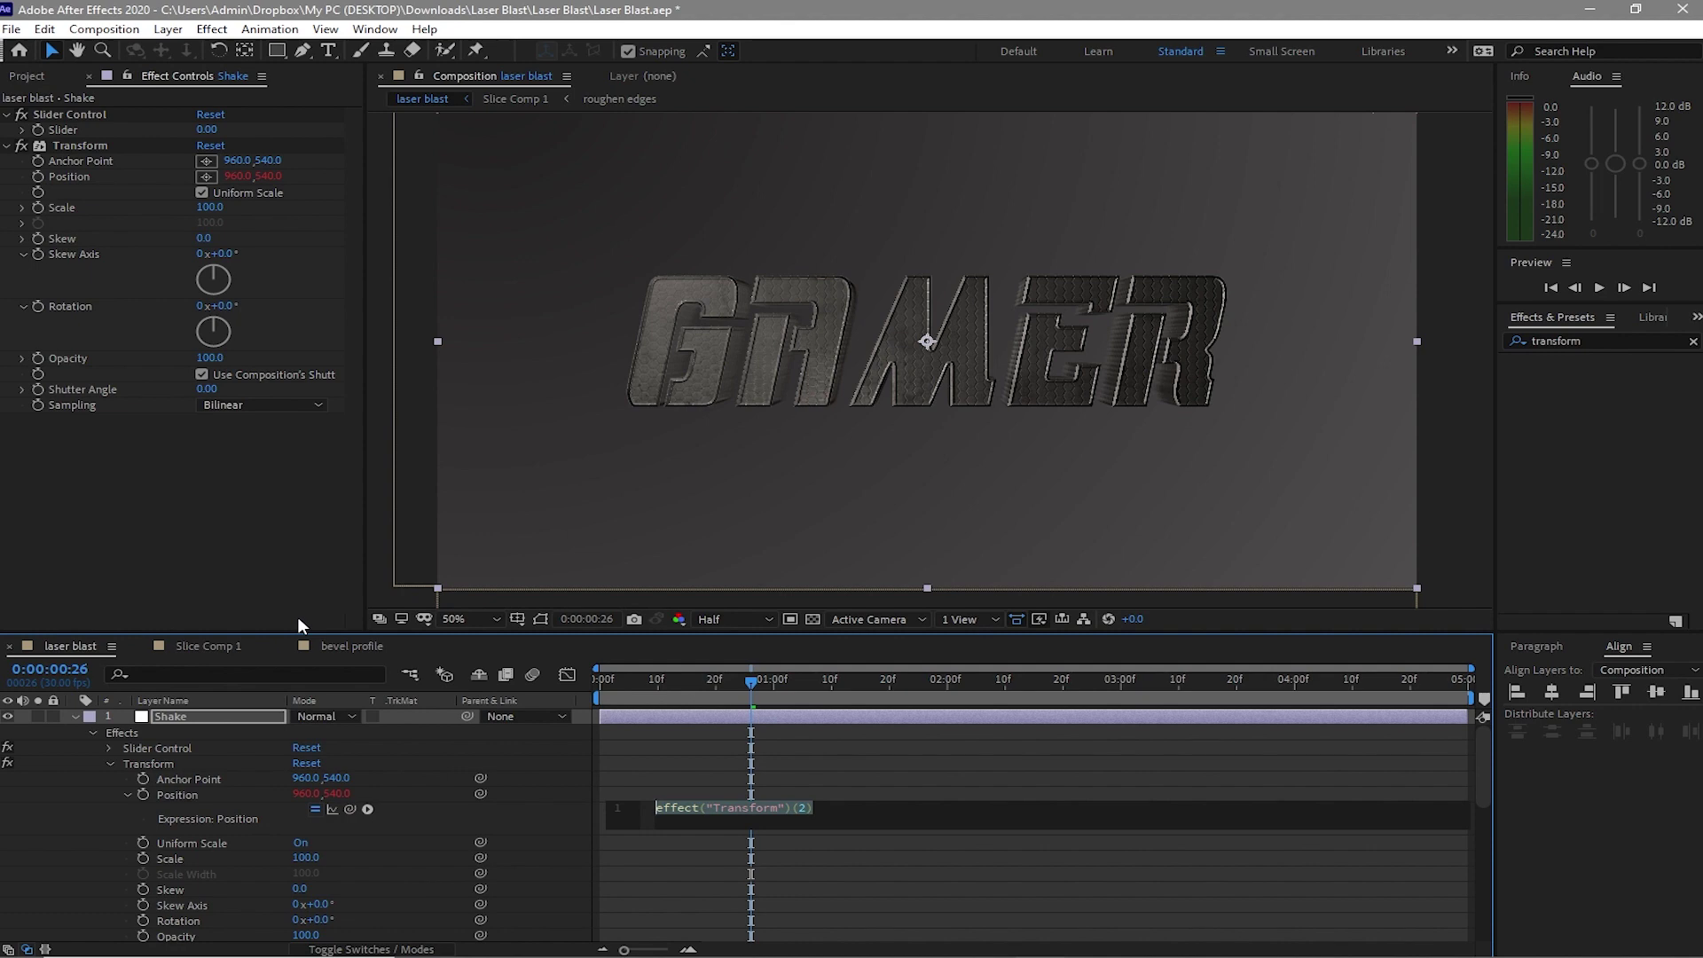
text(wiggl)
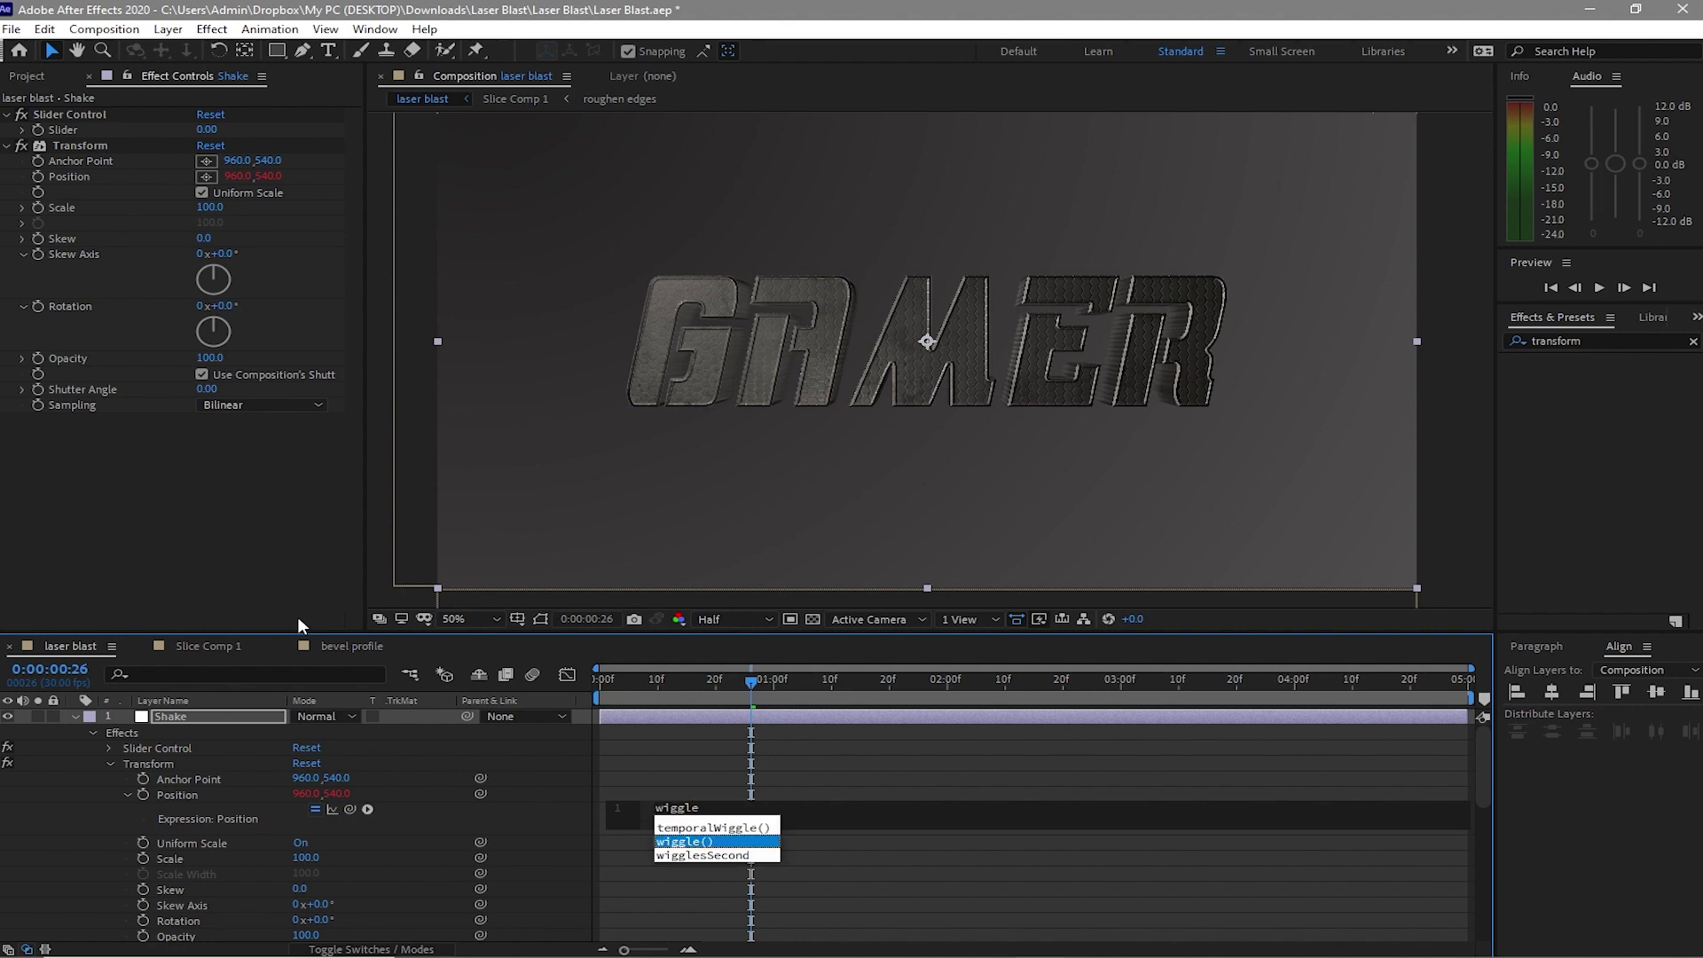
text(e)
key(Return)
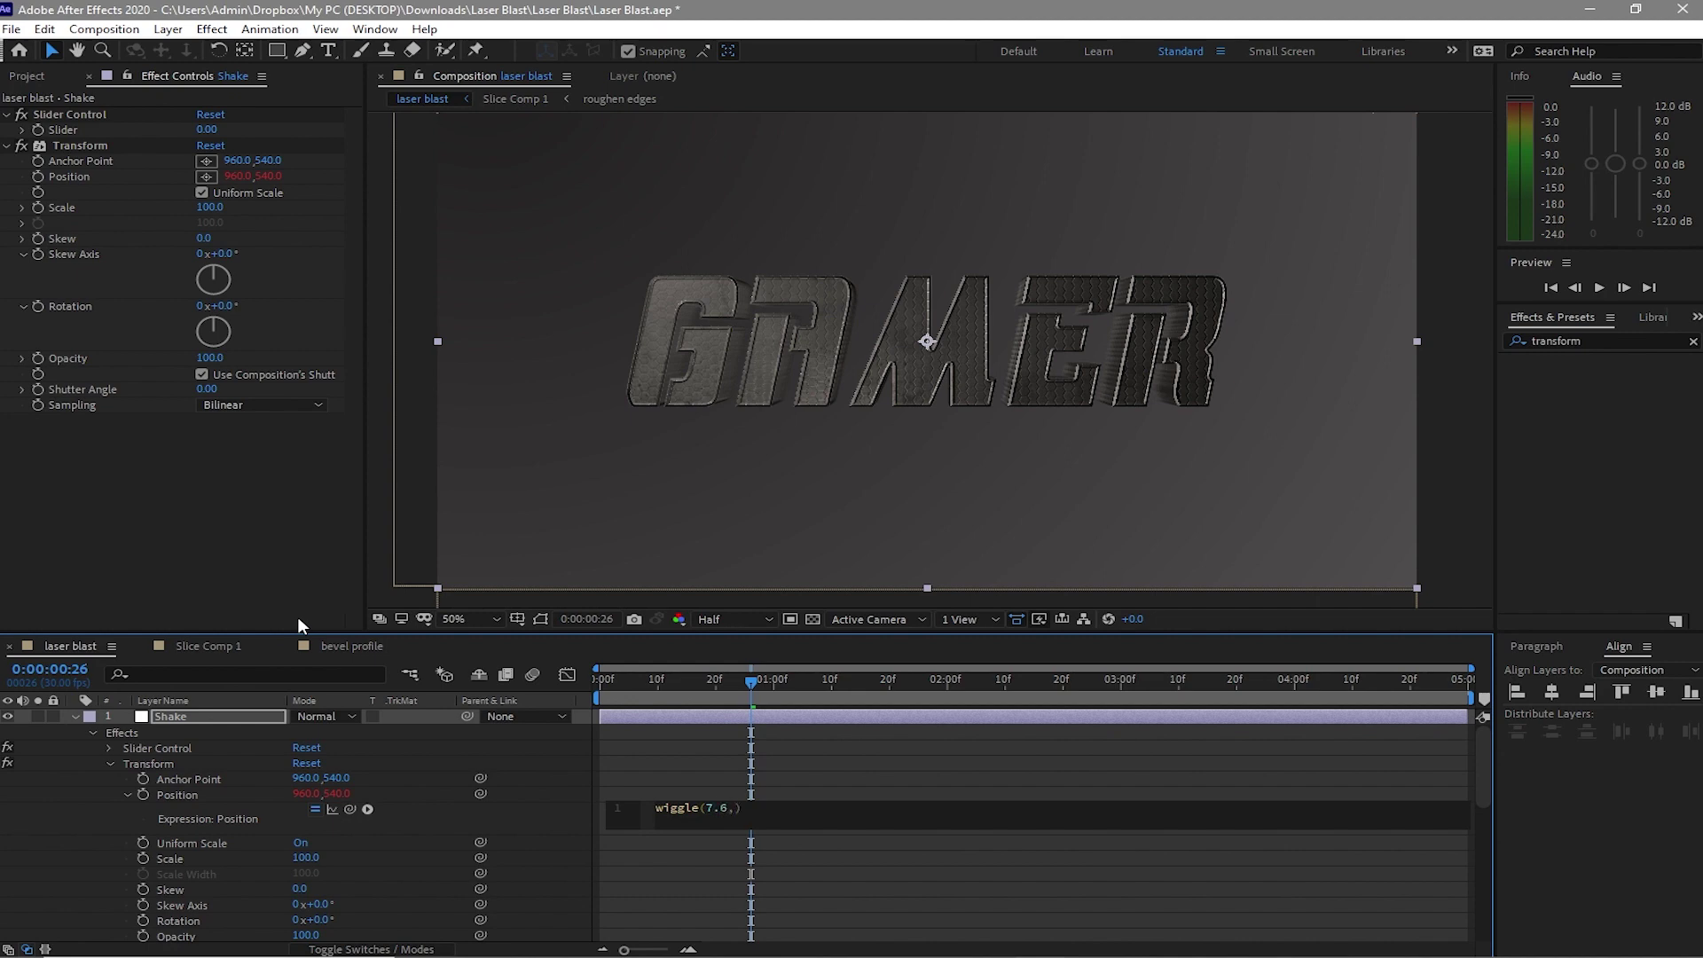
drag(350, 809, 93, 131)
click(110, 761)
click(75, 715)
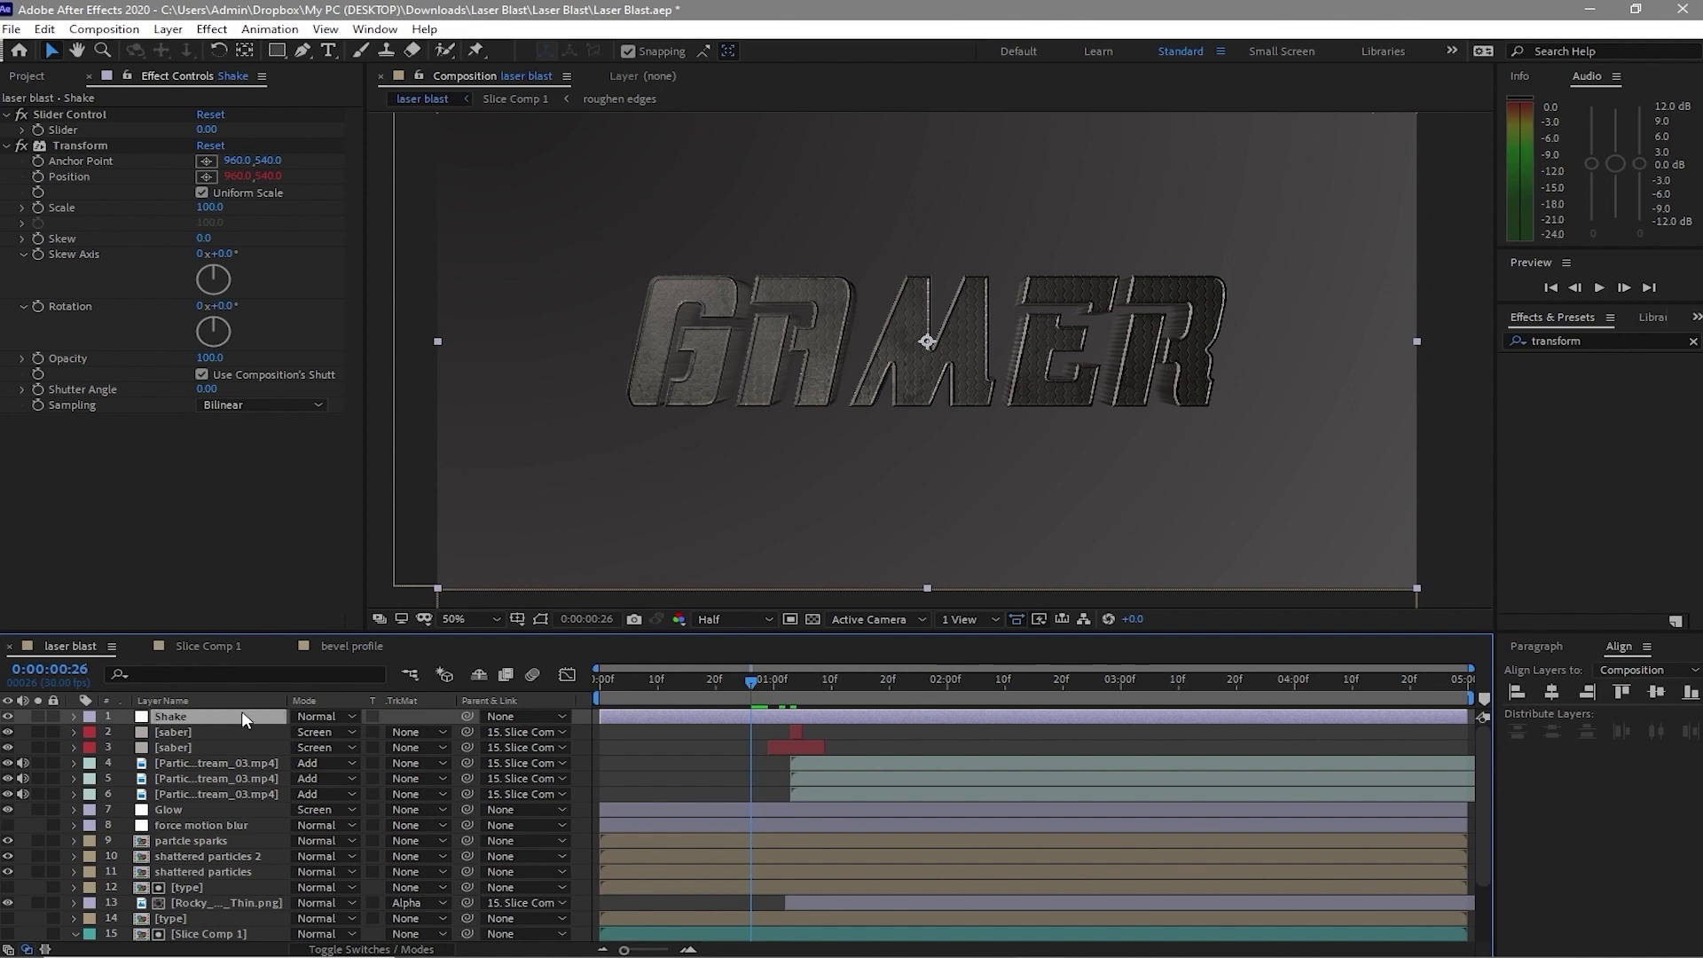
Keyframe the Shake layer's slider at 0 on 0:00:00:29 and at 50 on 0:00:01:03
drag(743, 676, 768, 680)
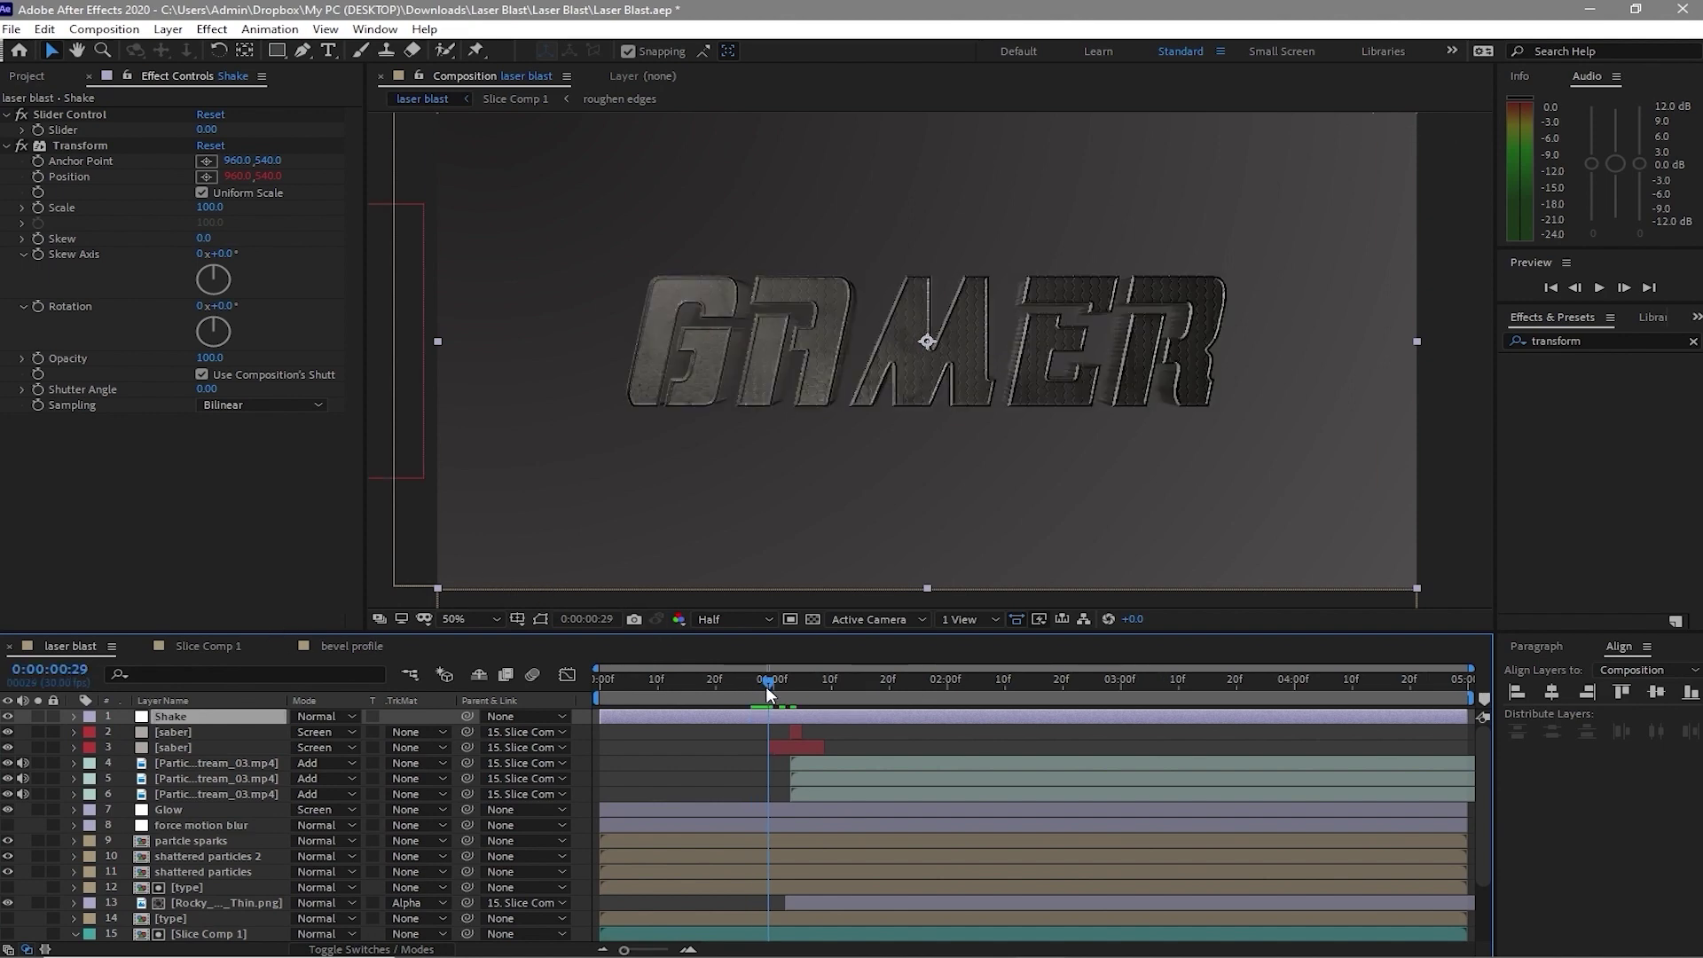
click(49, 116)
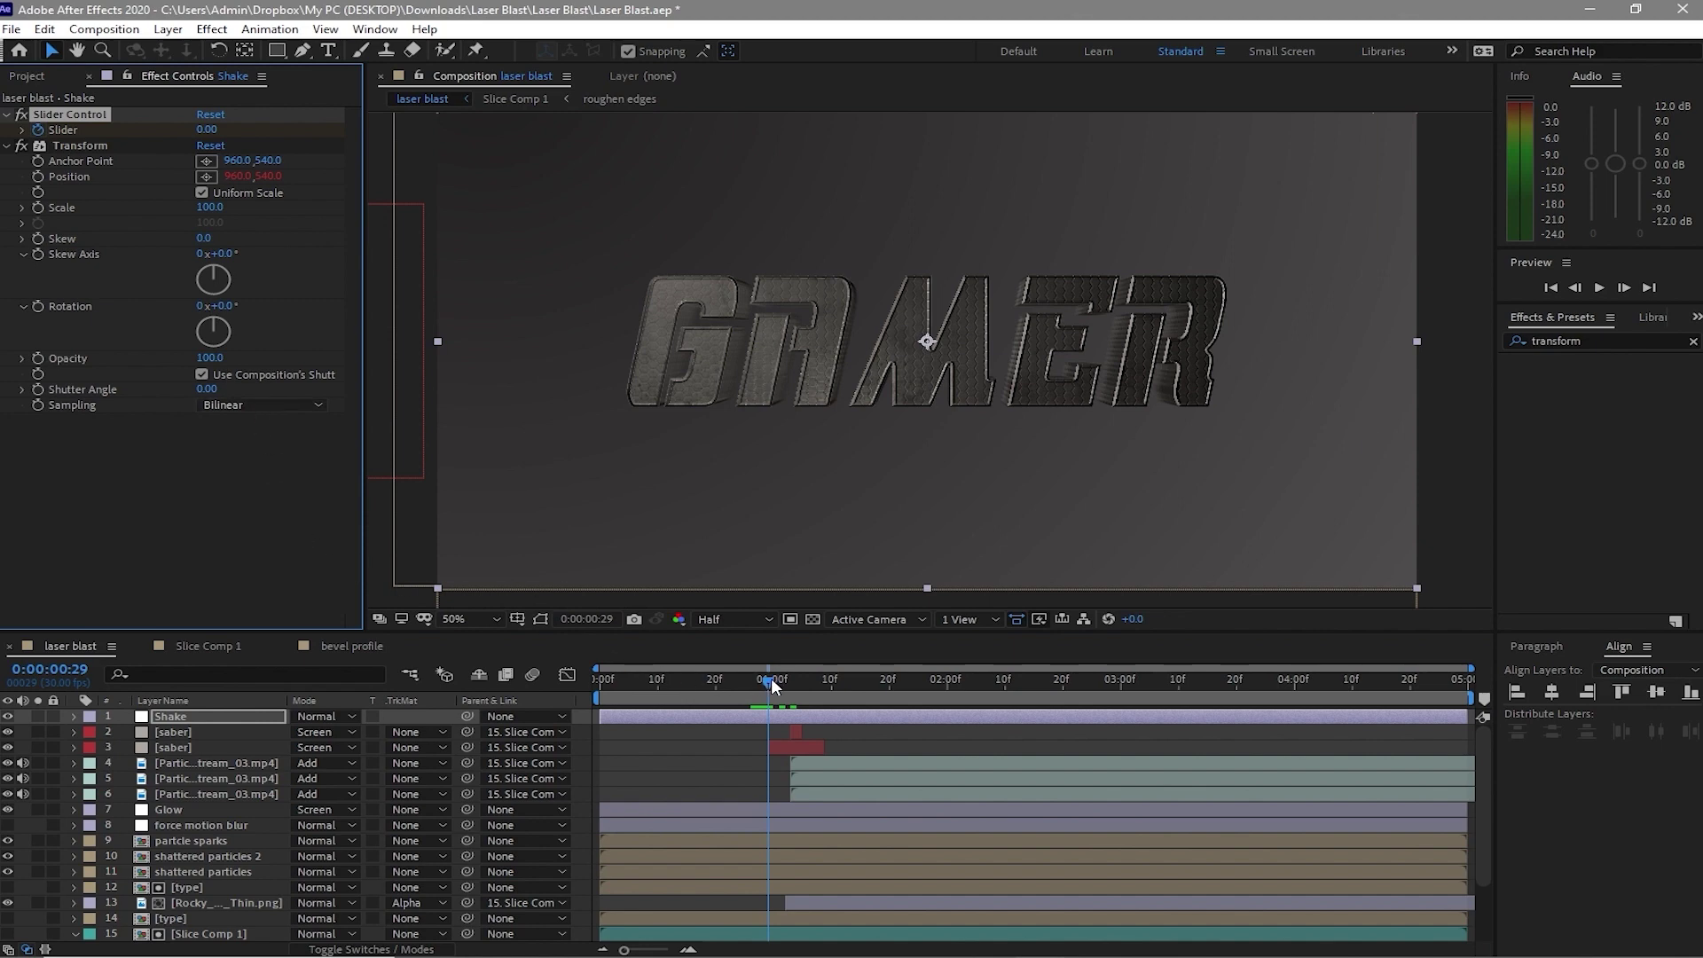
drag(768, 681, 792, 686)
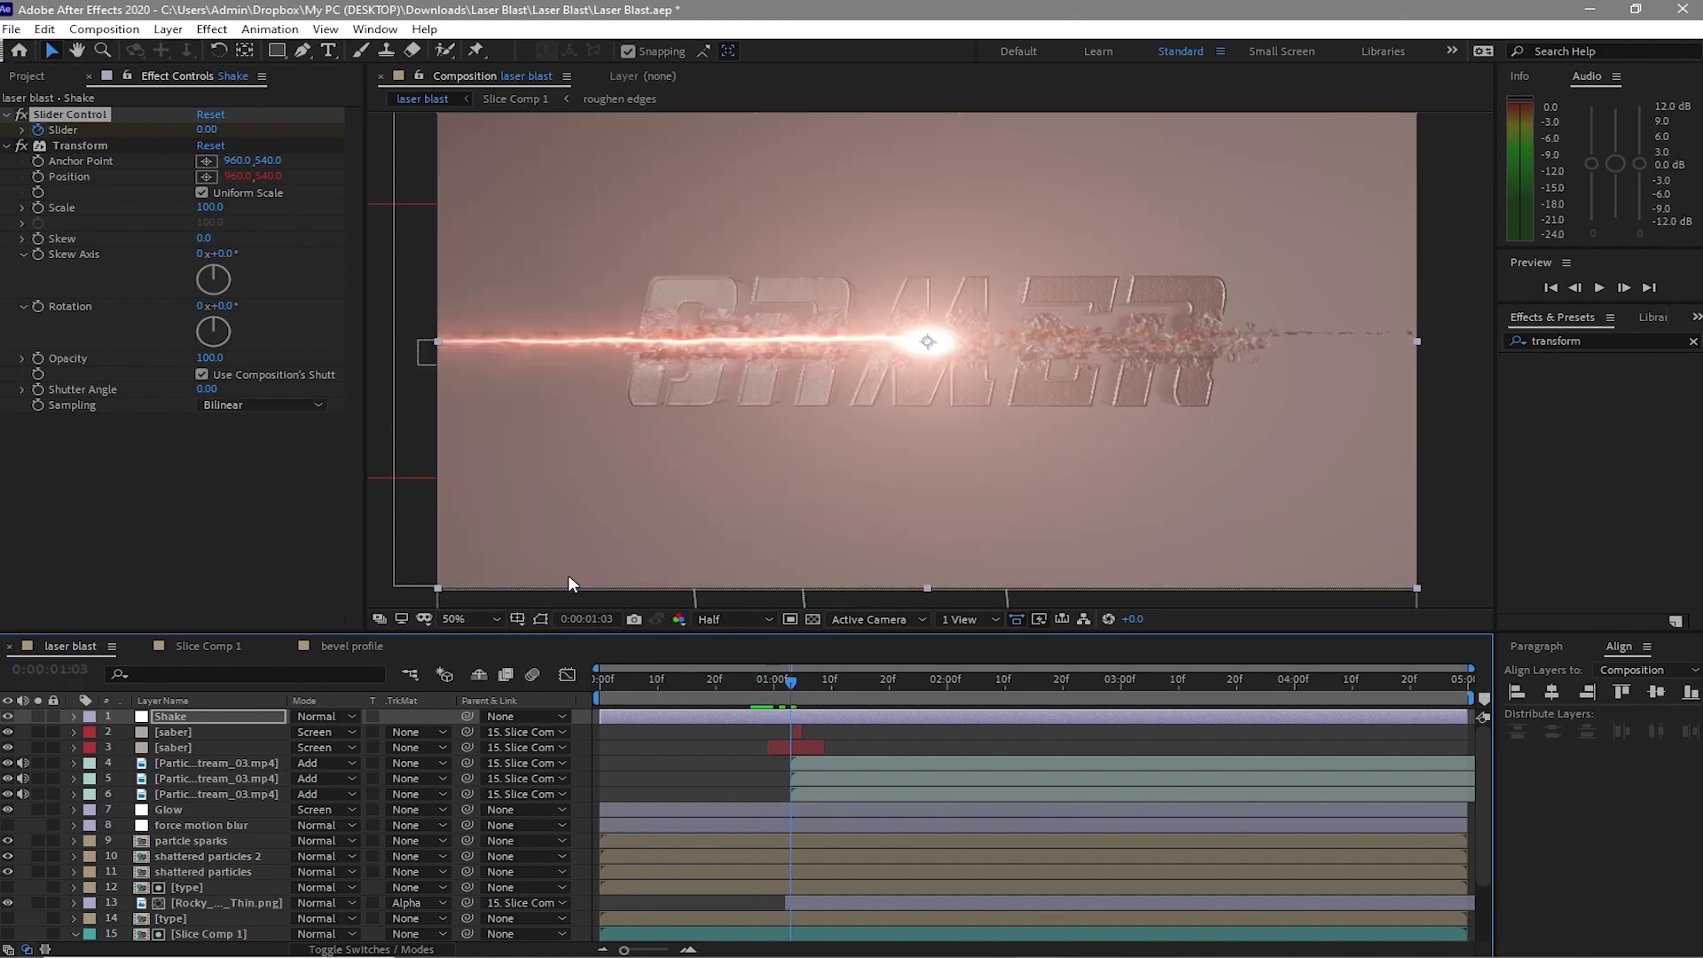
click(207, 716)
key(u)
click(301, 747)
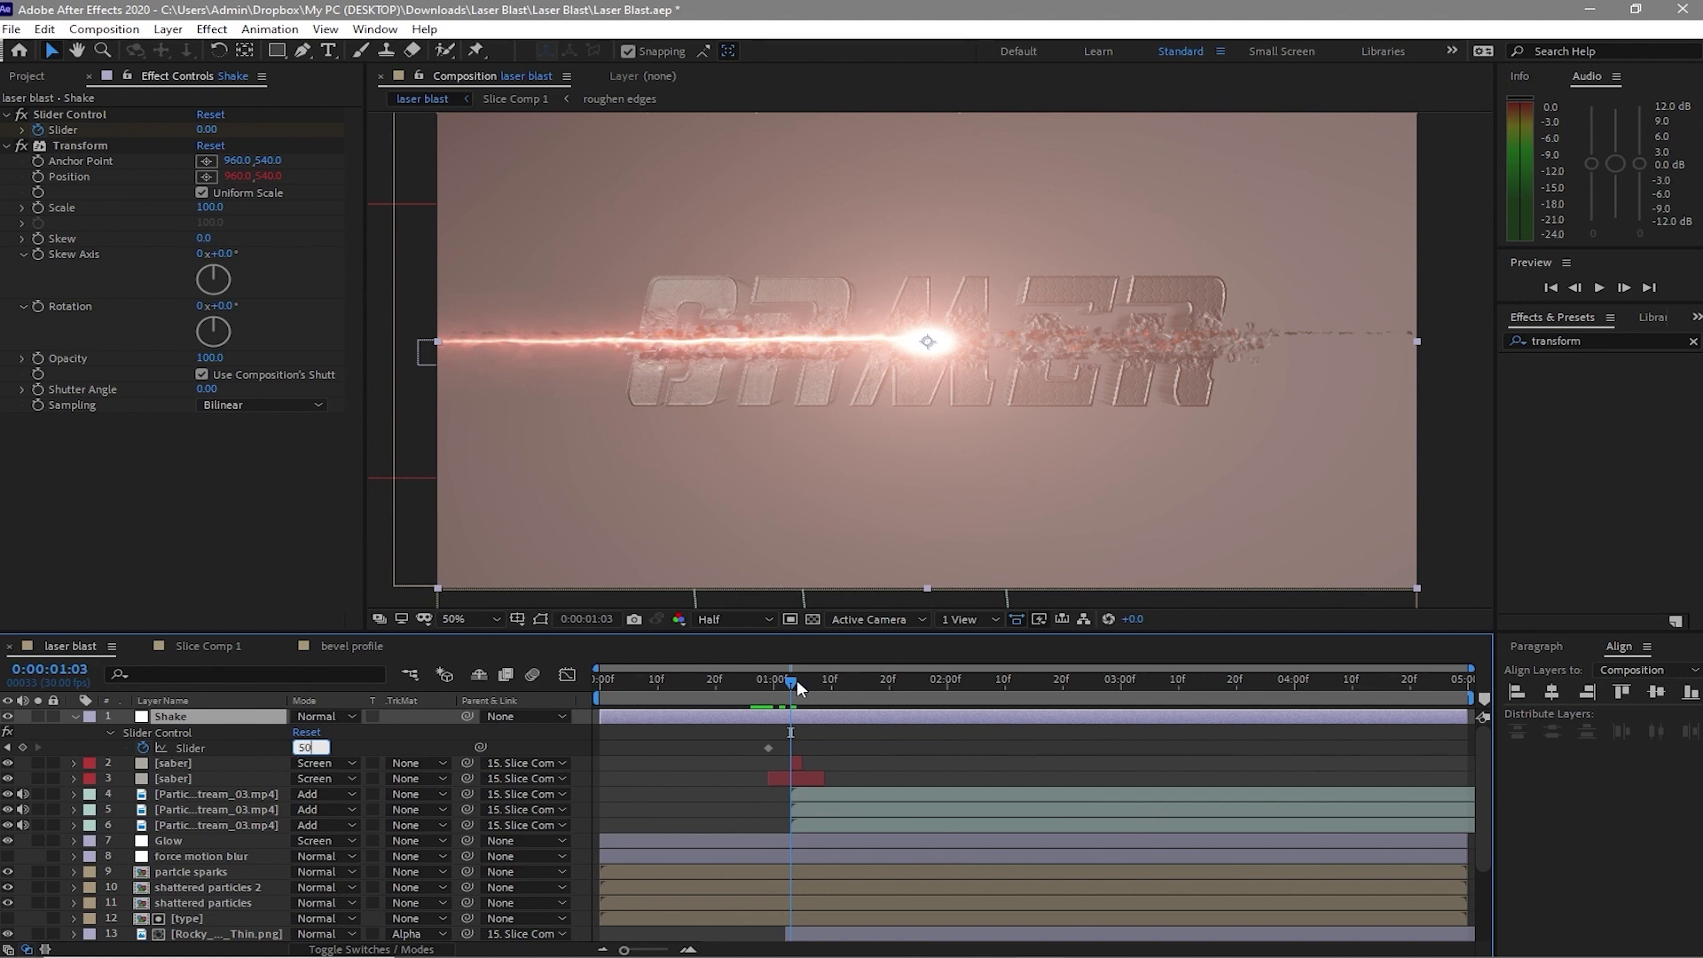
key(Return)
Add a slider keyframe of 0 on the Shake layer at 0:00:01:10 to end the shake
drag(796, 688, 832, 695)
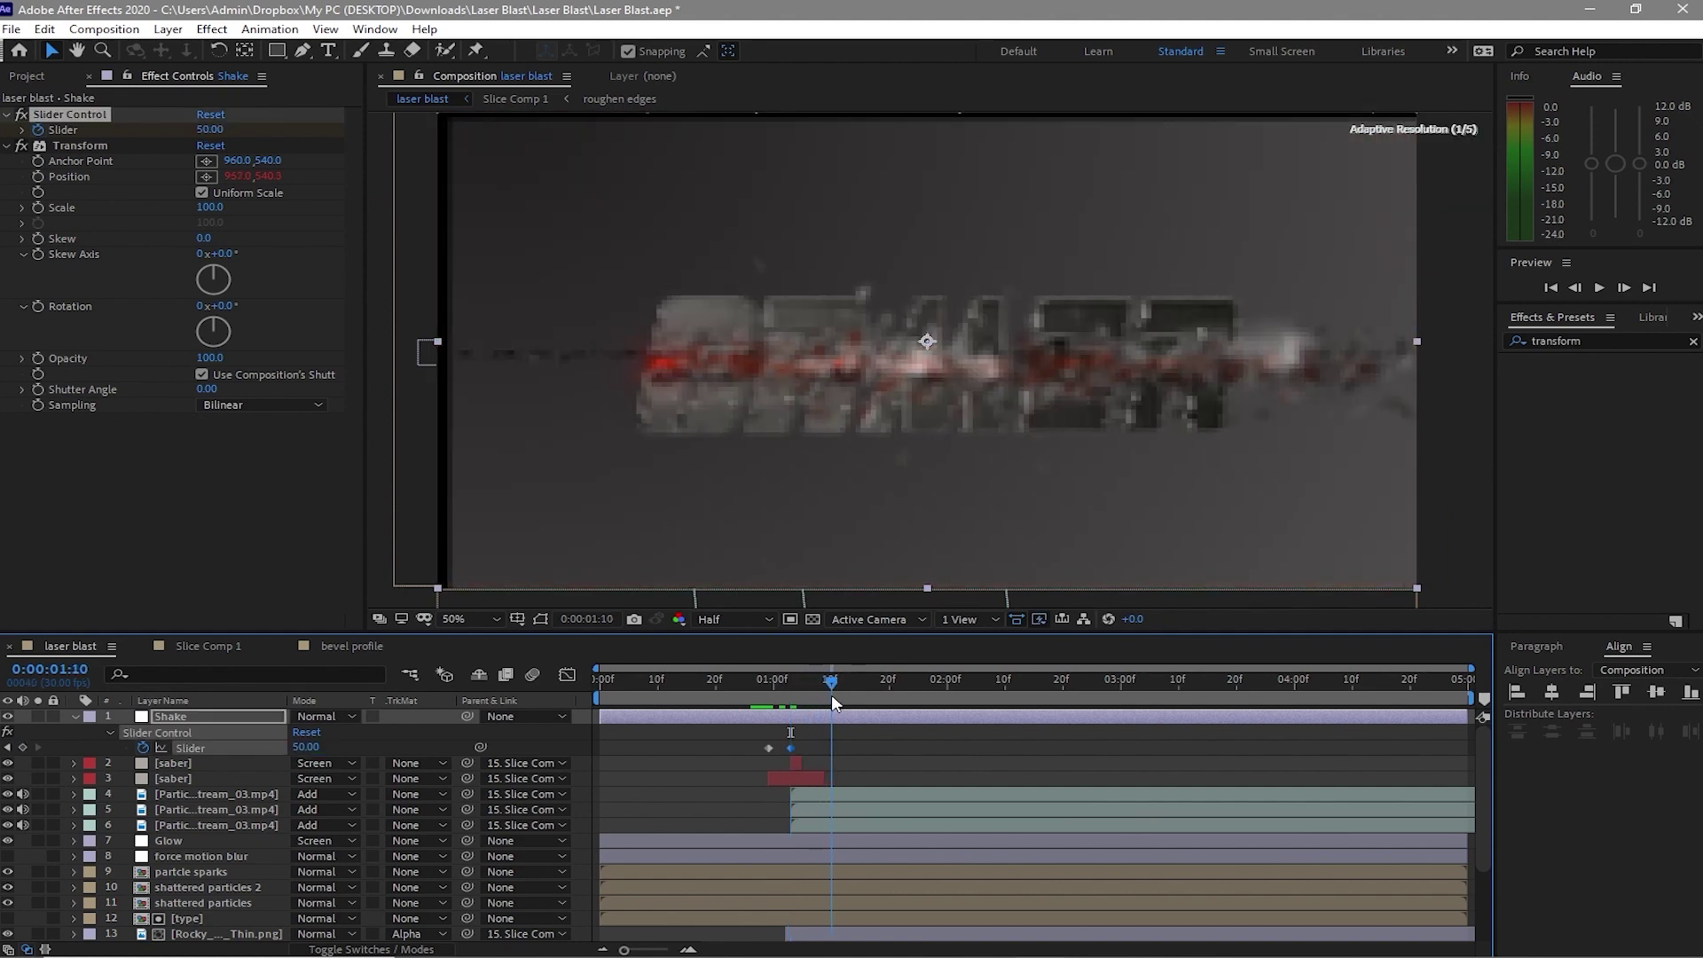
click(306, 748)
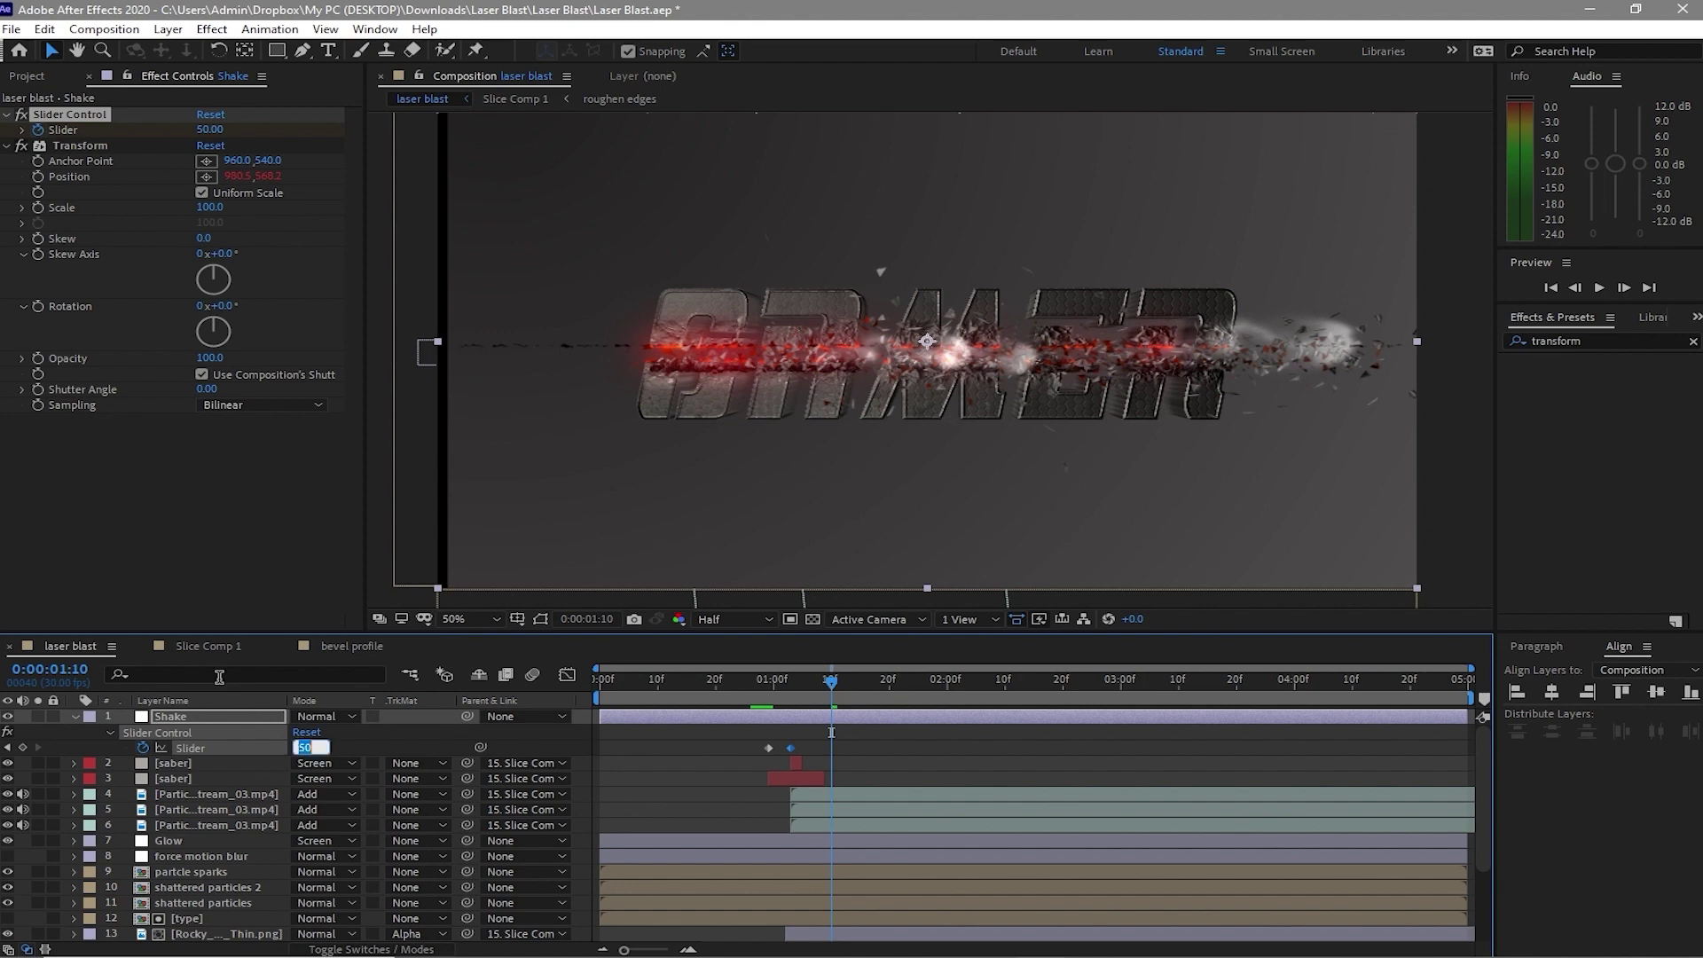
text(0)
key(Return)
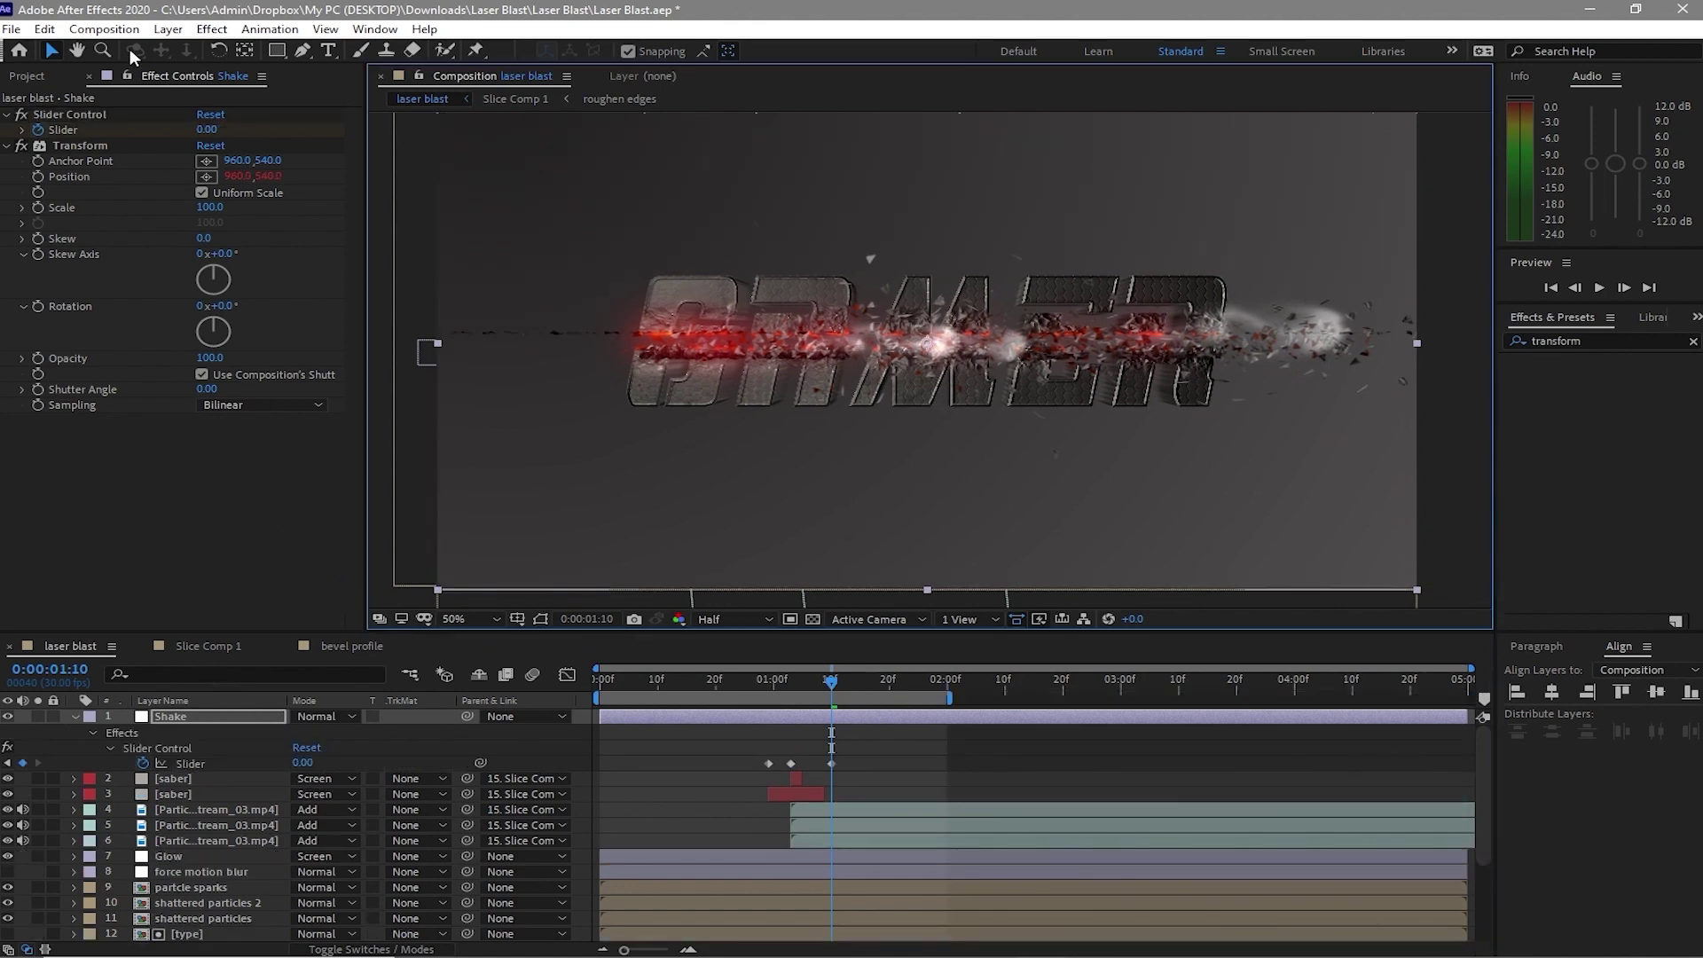
Add a Motion Tile effect to the Shake layer and place it above the Slider Control and Transform effects
click(212, 28)
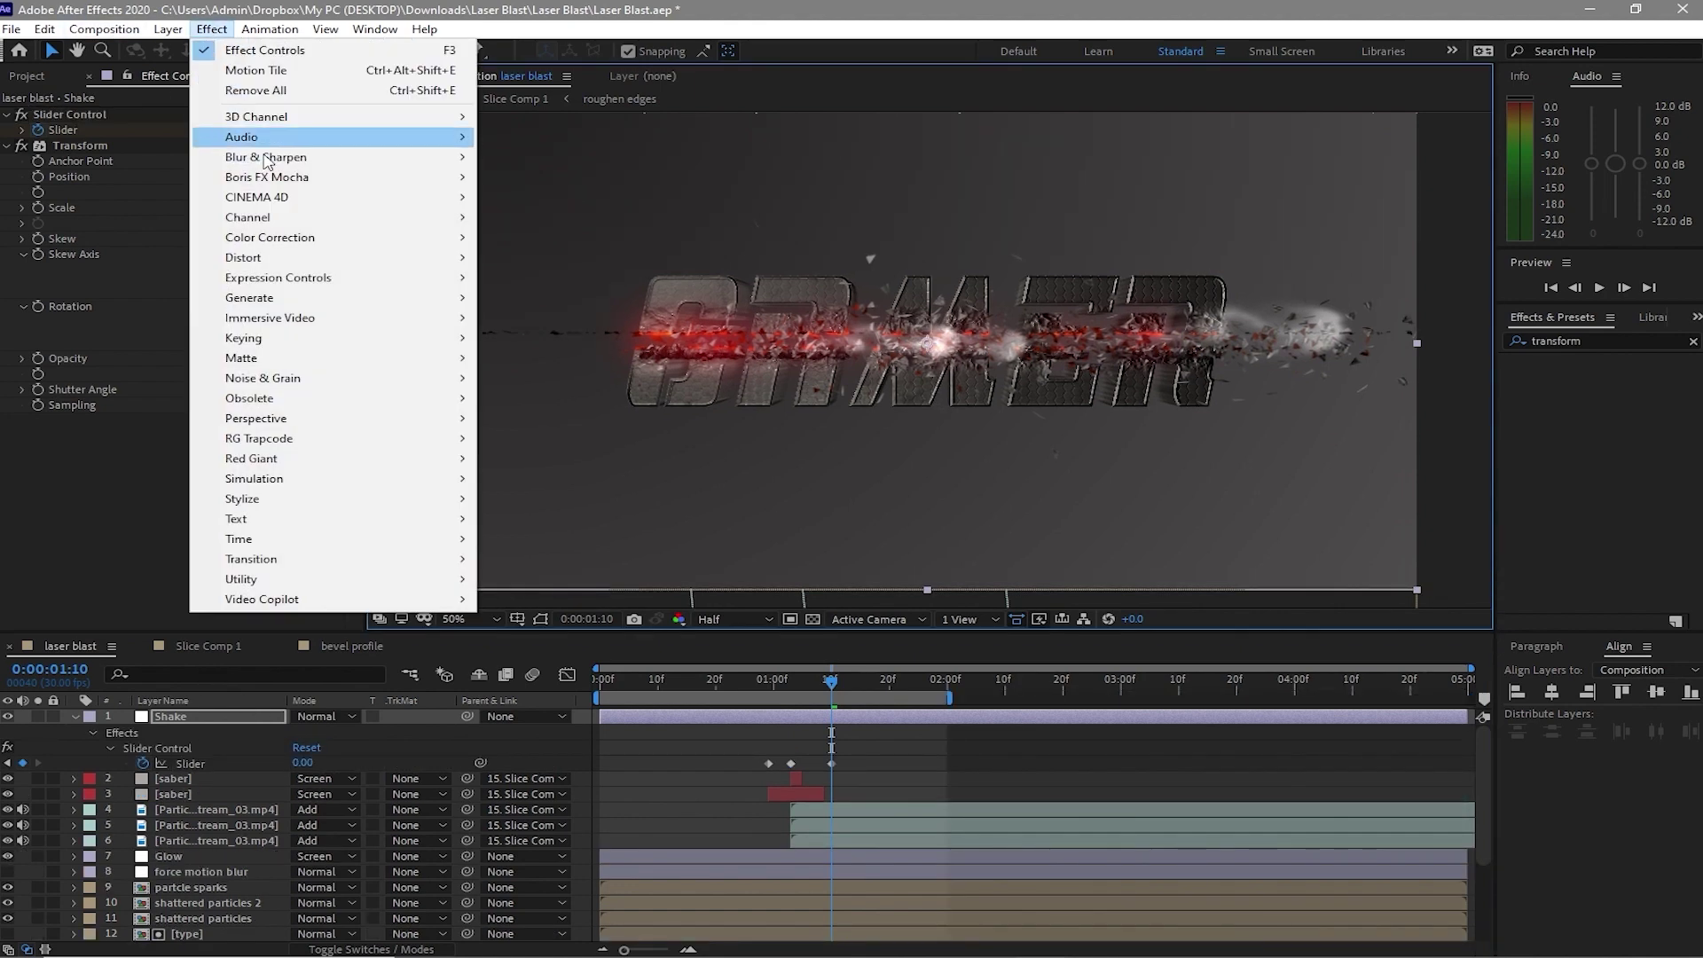
mouse_move(412, 498)
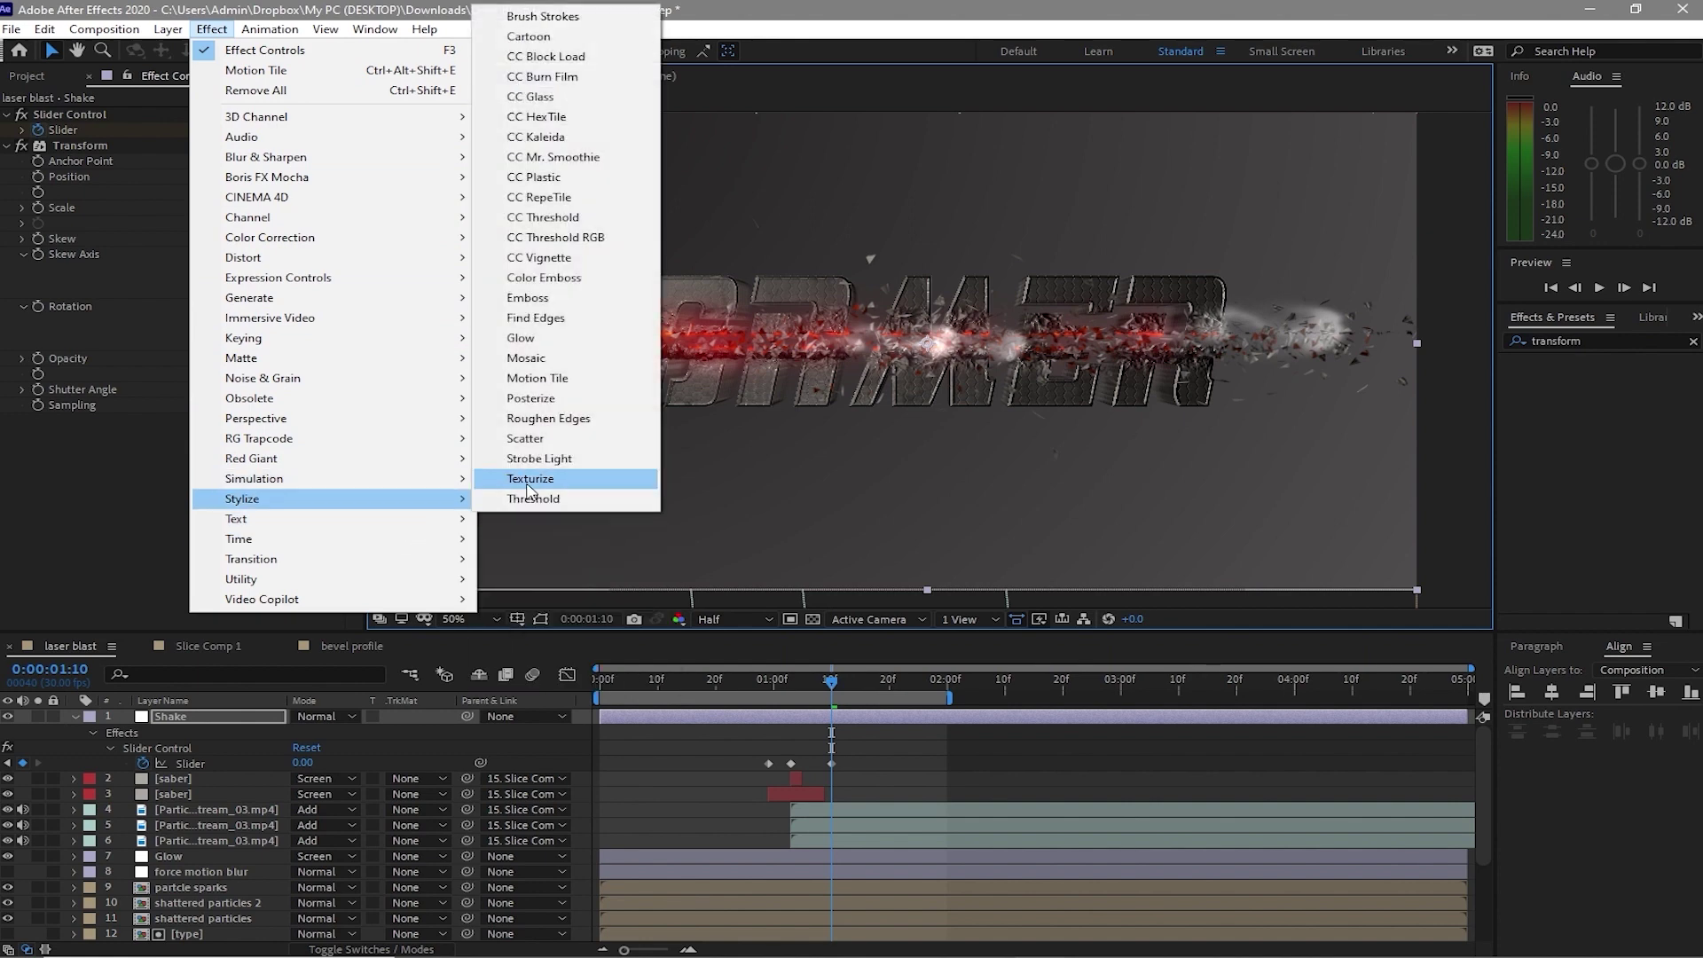
click(551, 379)
drag(71, 423, 62, 112)
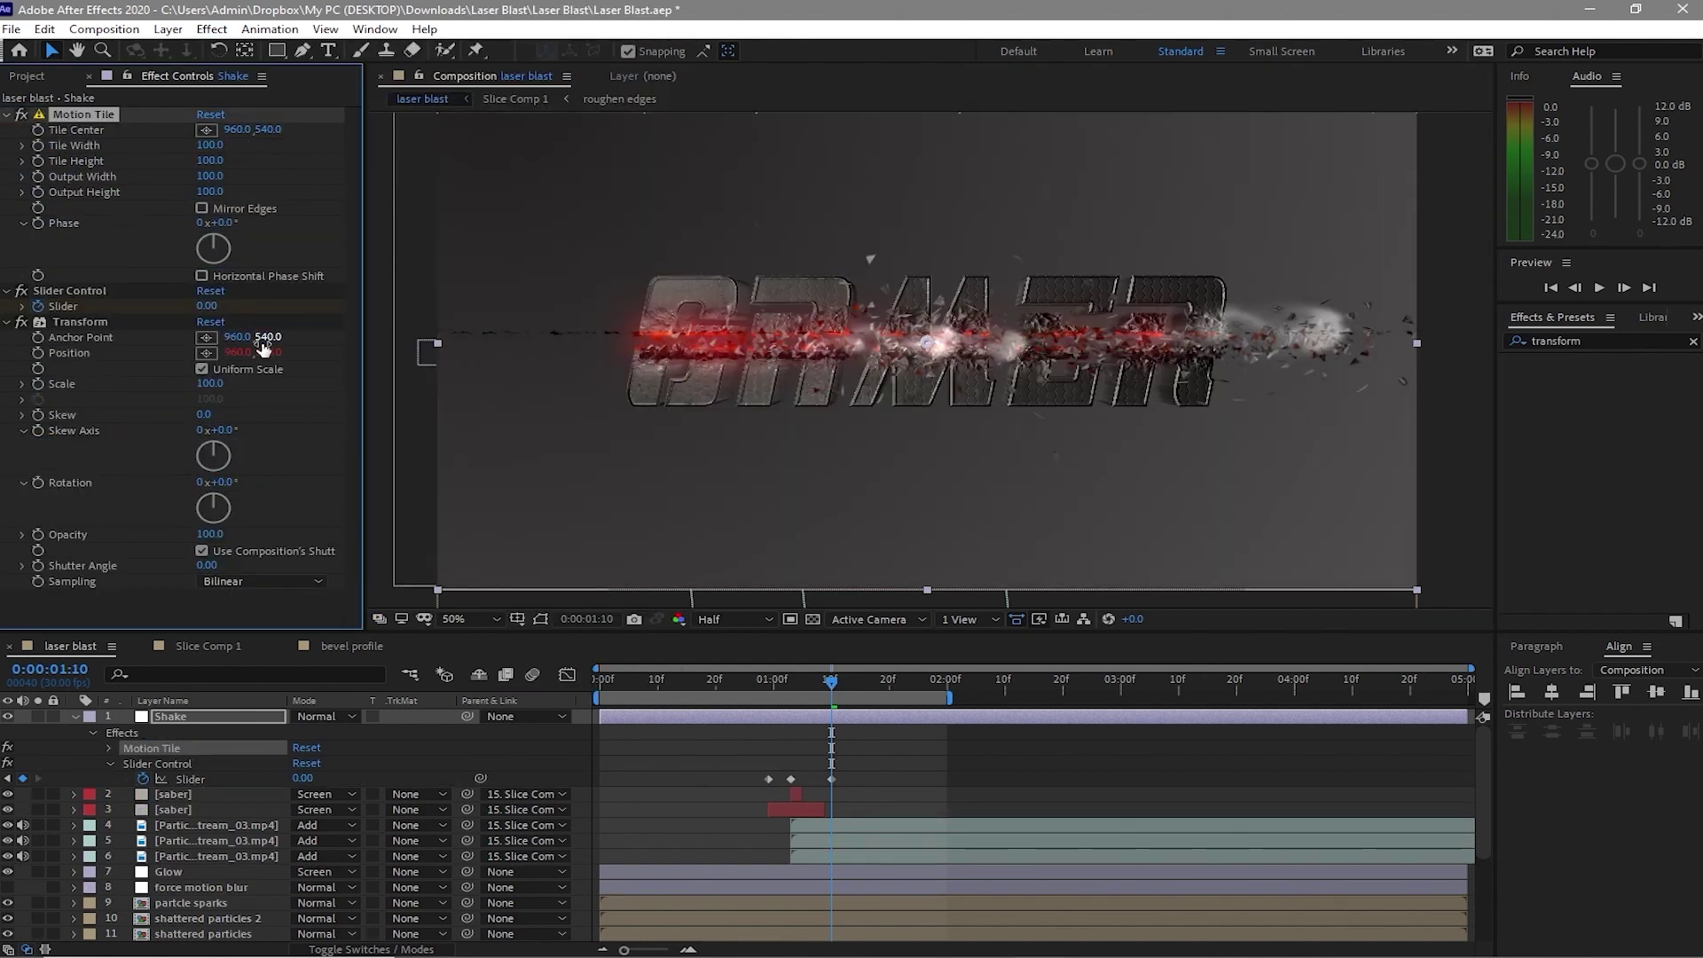
Set Motion Tile's output width and height to 125, enable Mirror Edges, and preview the animation
click(210, 177)
text(125)
key(Tab)
text(1)
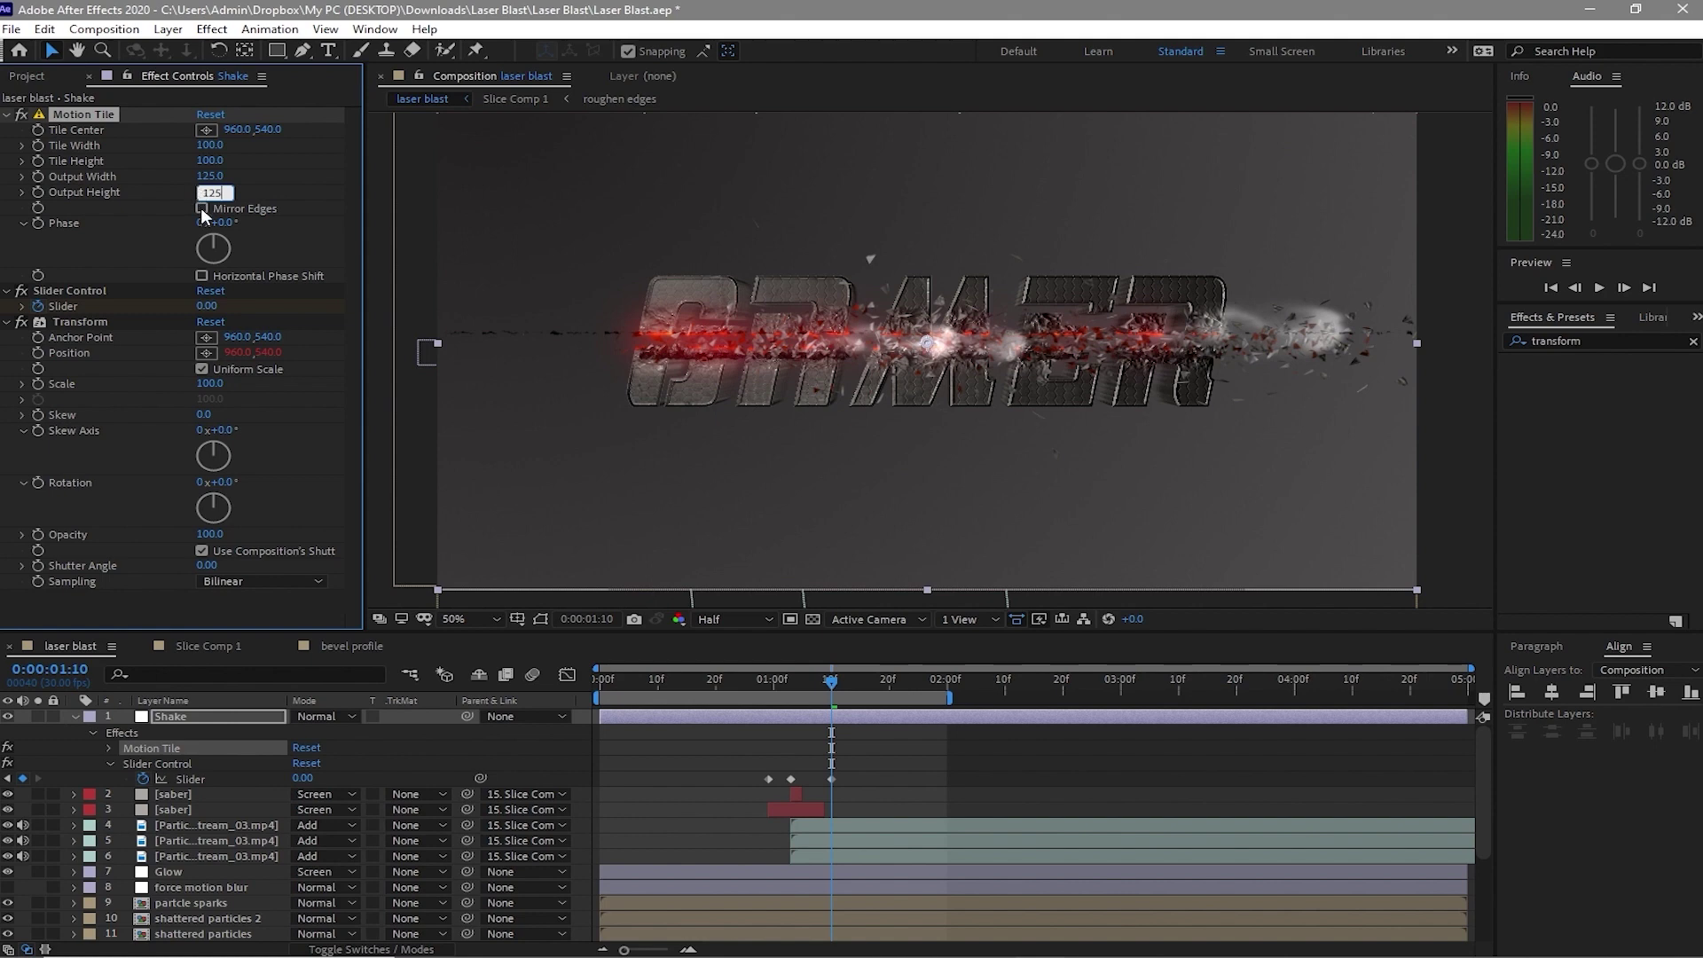
click(202, 209)
click(1599, 288)
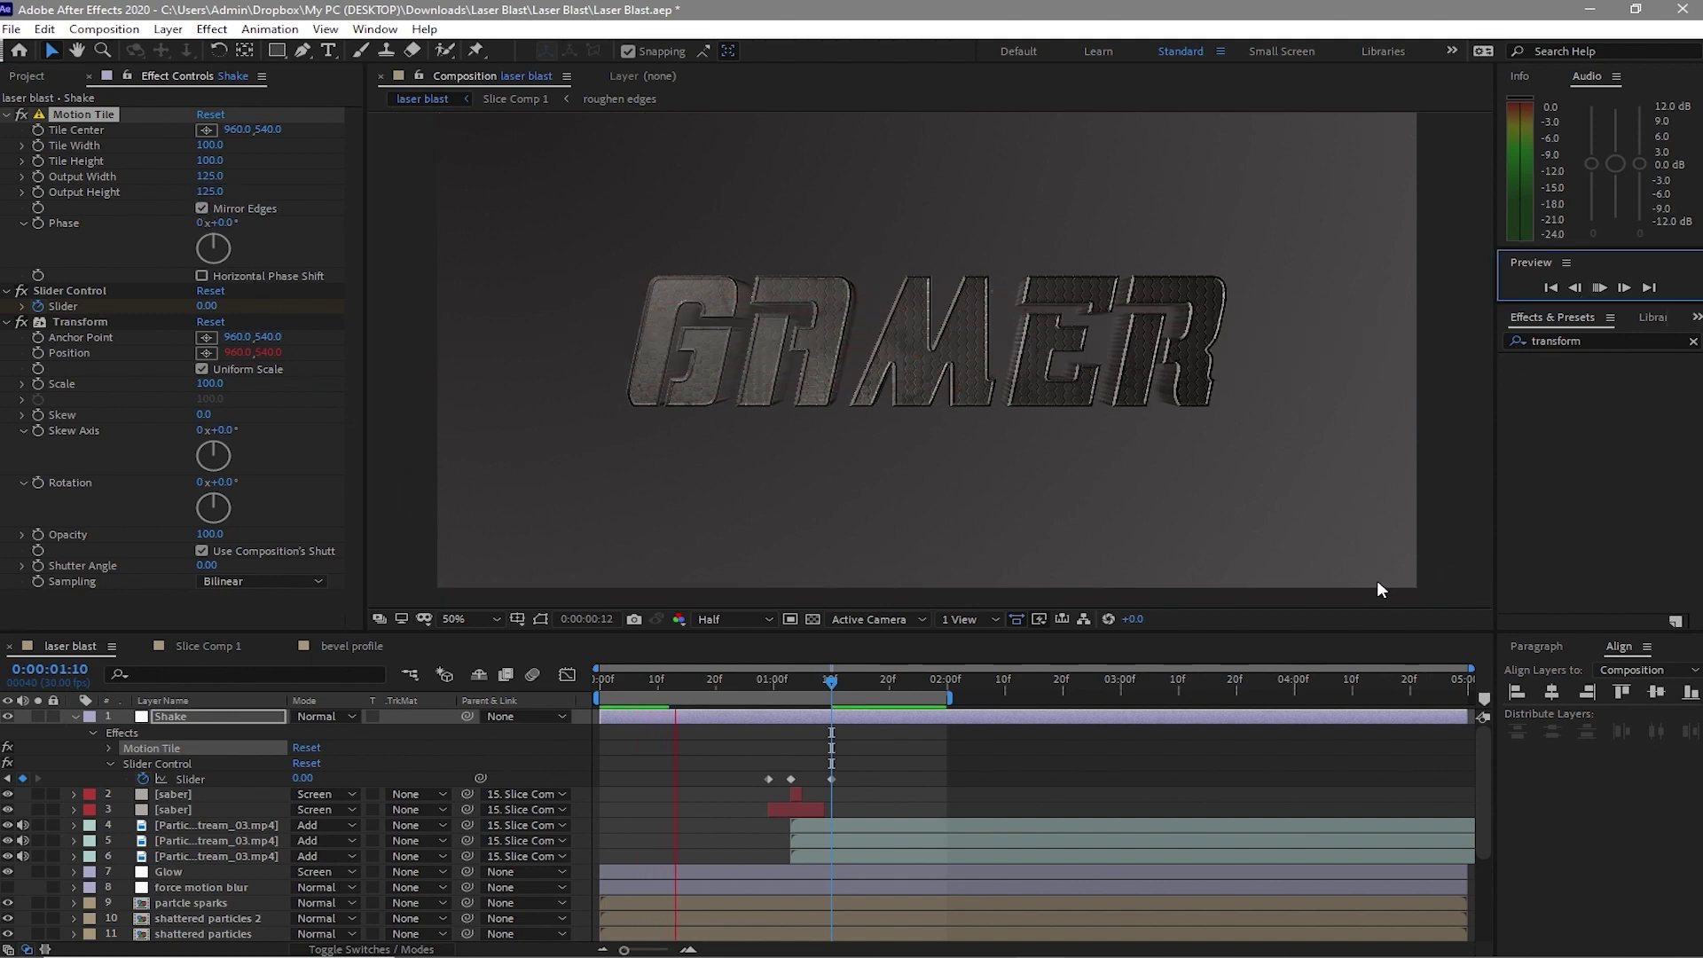